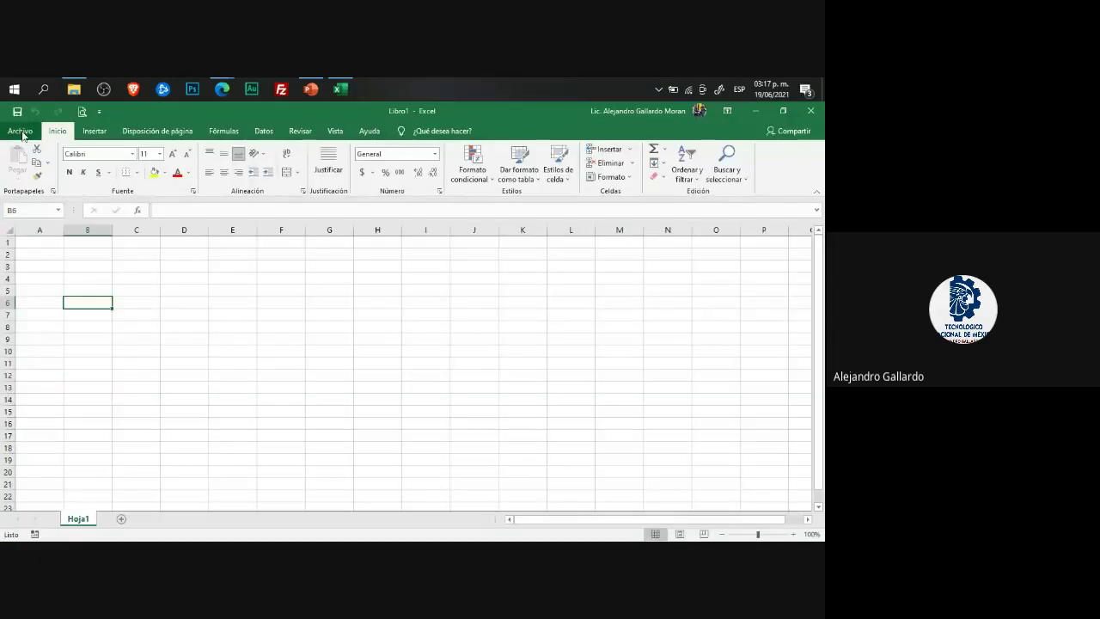
# Step: Open the Excel options dialog, consulting the add-in activation instructions on the PowerPoint slide along the way
pyautogui.click(21, 132)
pyautogui.click(310, 88)
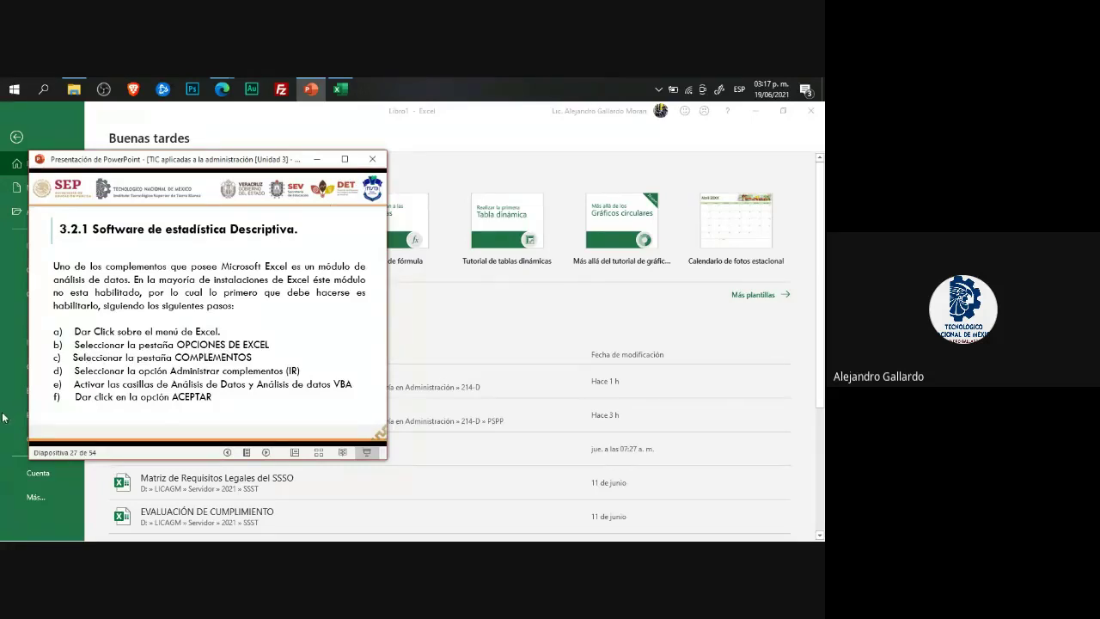
pyautogui.click(3, 506)
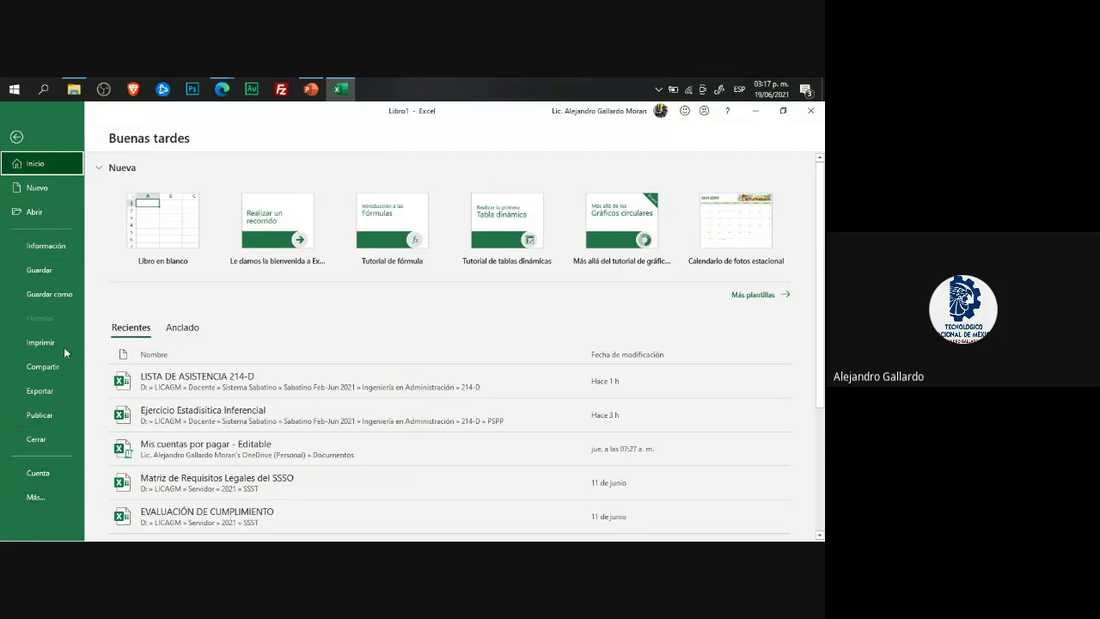
pyautogui.click(39, 500)
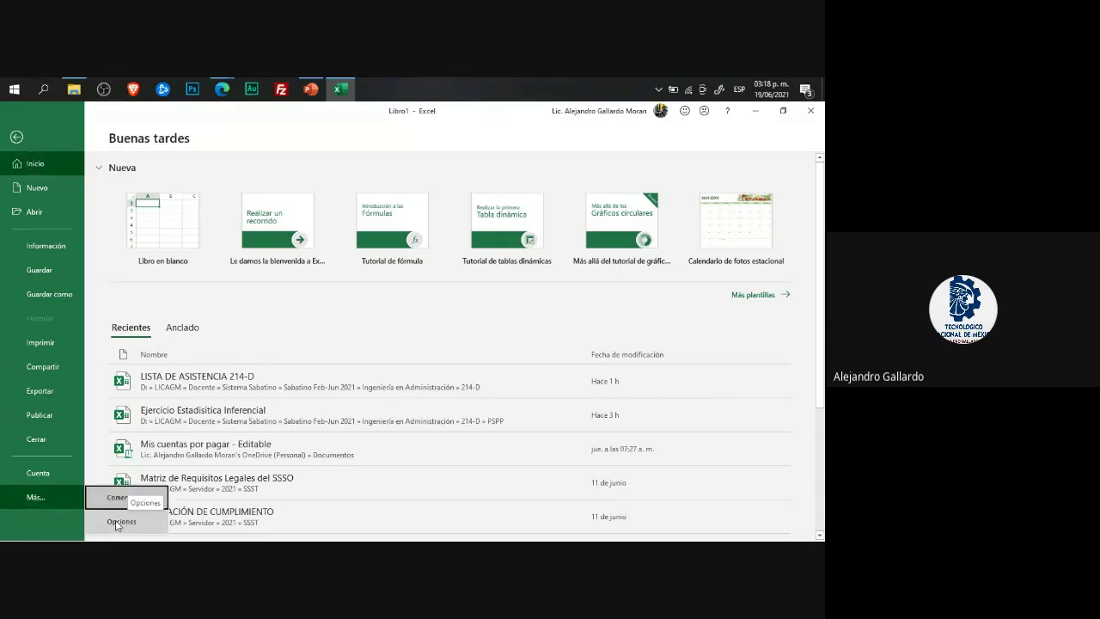
pyautogui.click(312, 87)
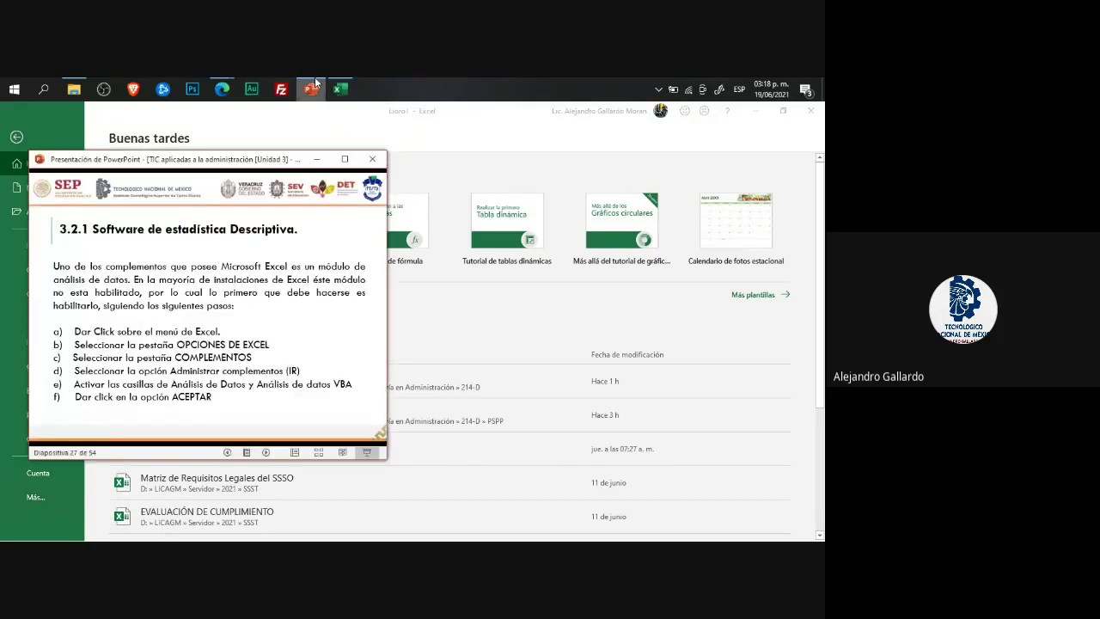
pyautogui.click(313, 87)
pyautogui.click(35, 497)
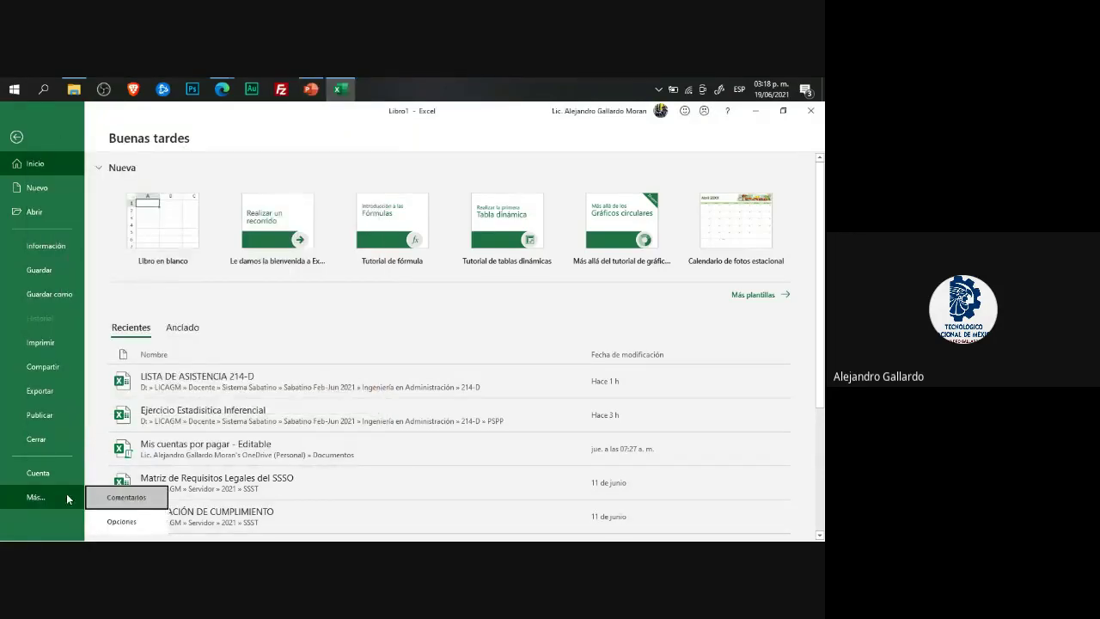
pyautogui.click(122, 524)
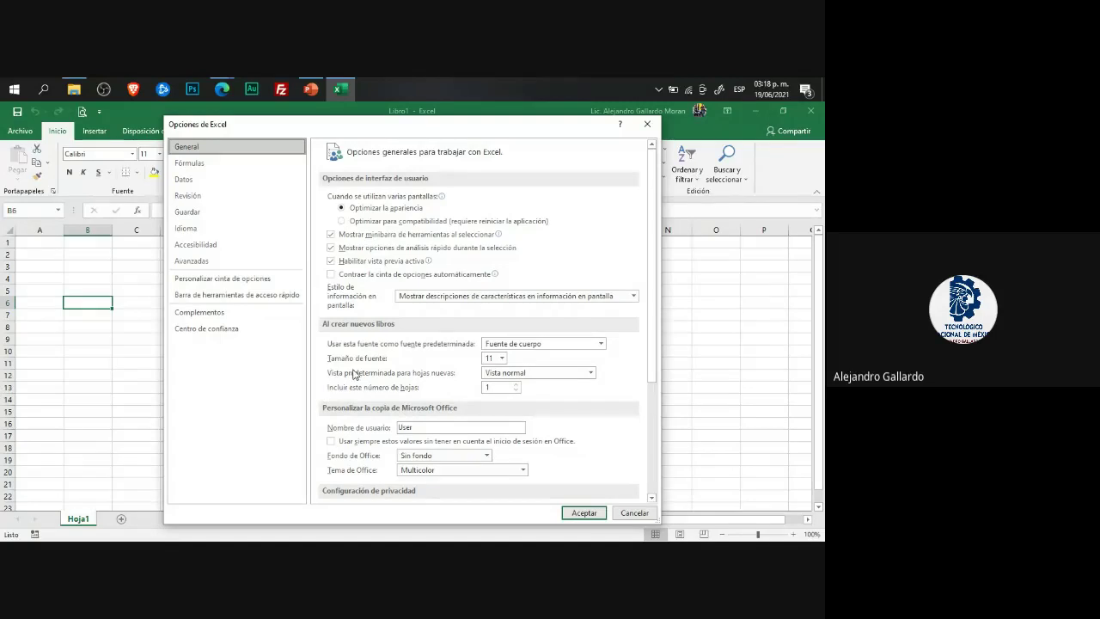
# Step: Open the manager for Complementos de Excel from the Complementos page of the options, following the PowerPoint slide's instructions
pyautogui.click(312, 90)
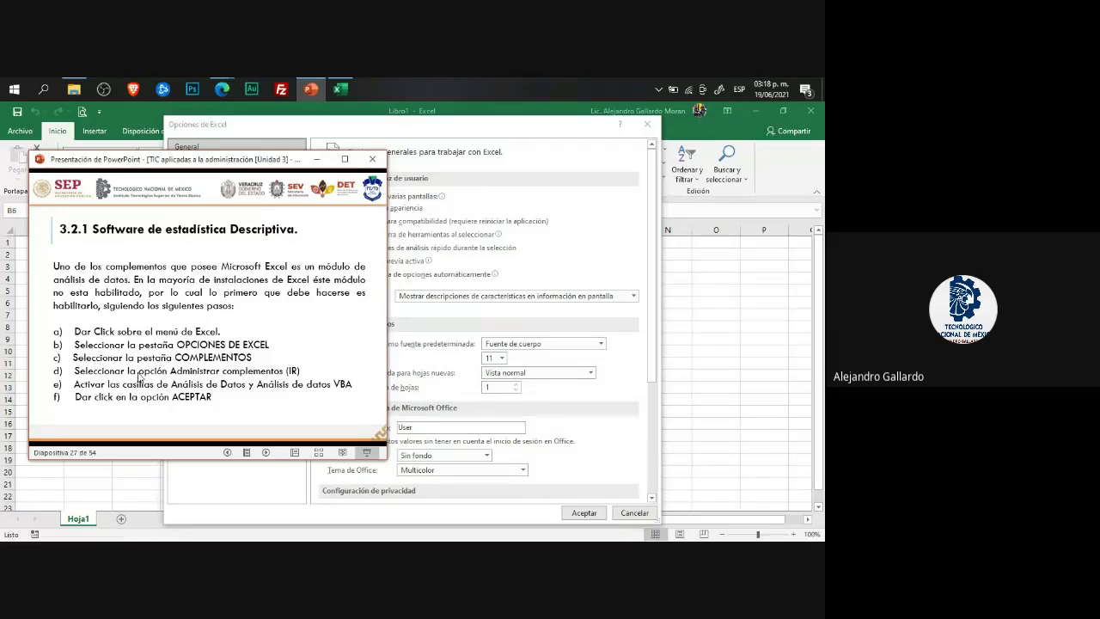
pyautogui.click(437, 135)
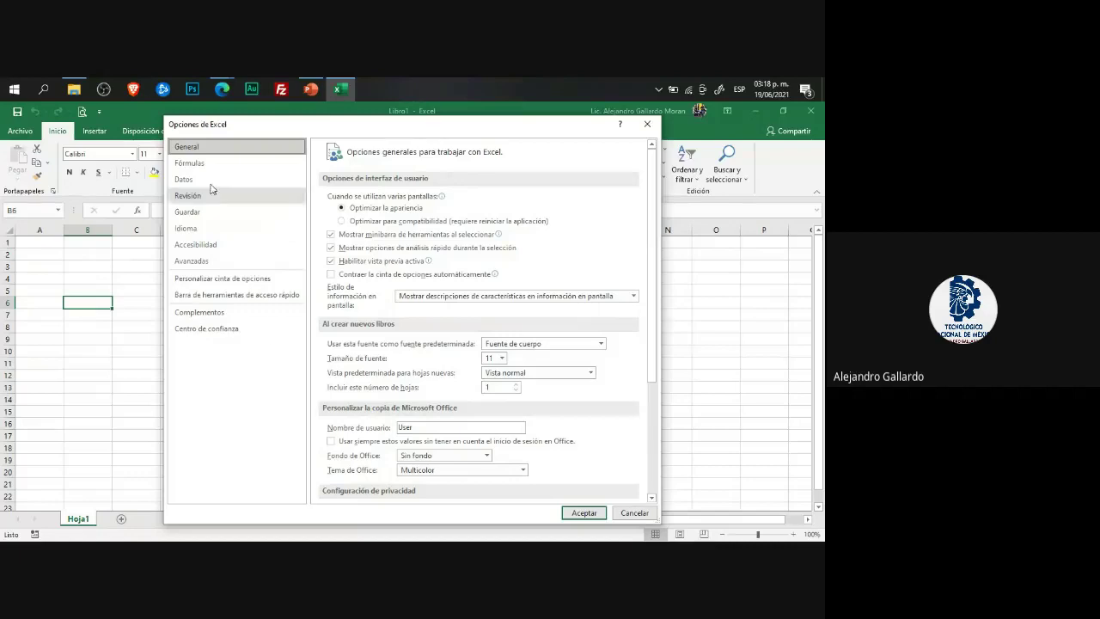
pyautogui.click(216, 319)
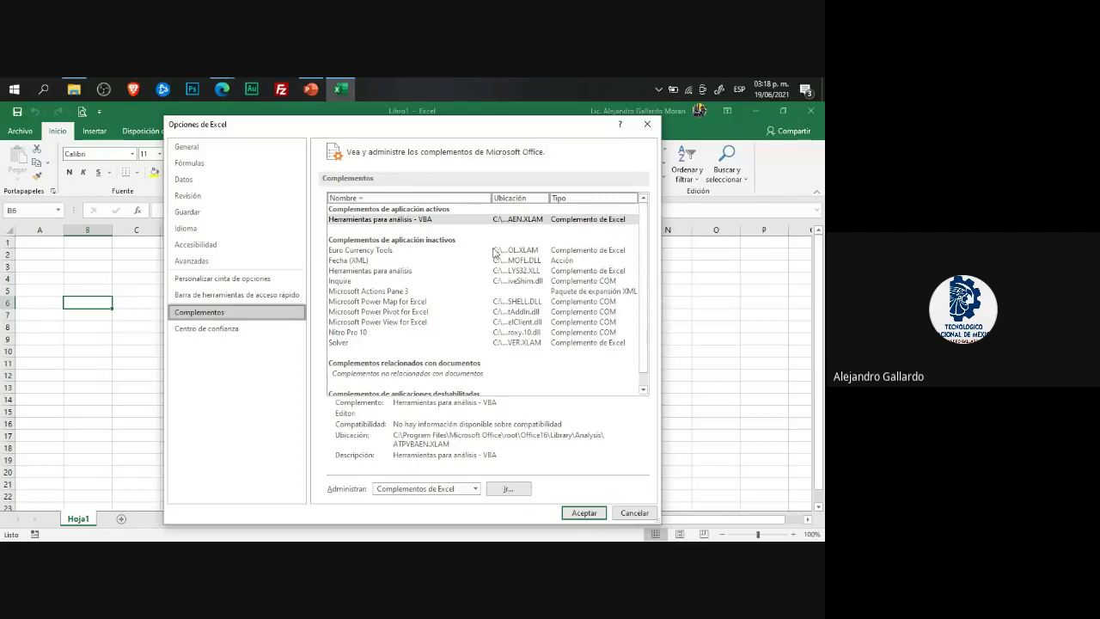
pyautogui.click(312, 90)
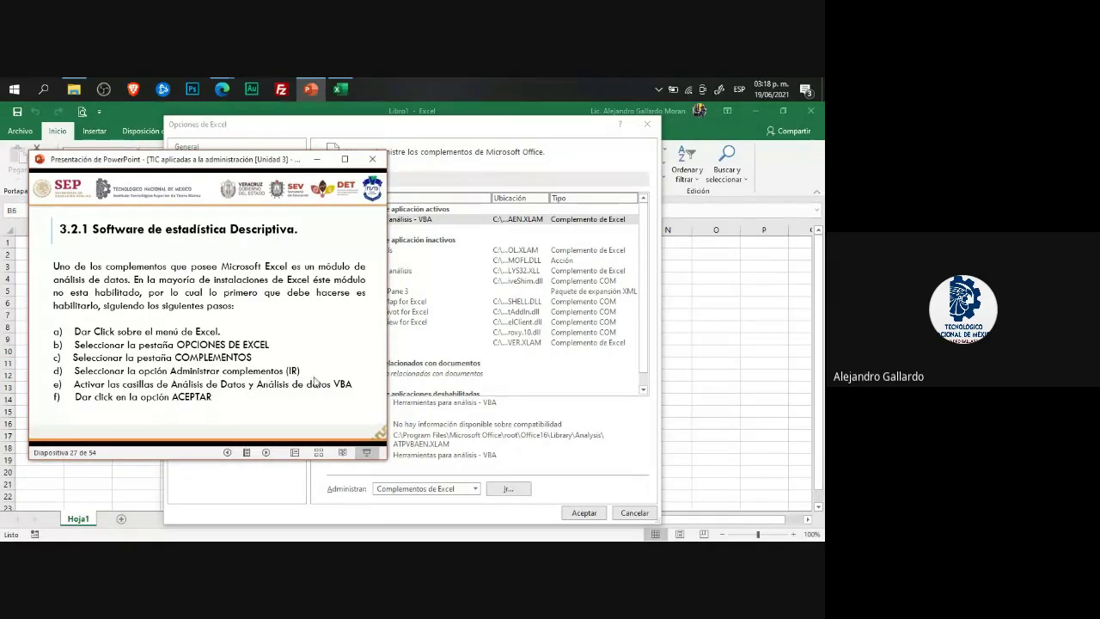
pyautogui.click(533, 452)
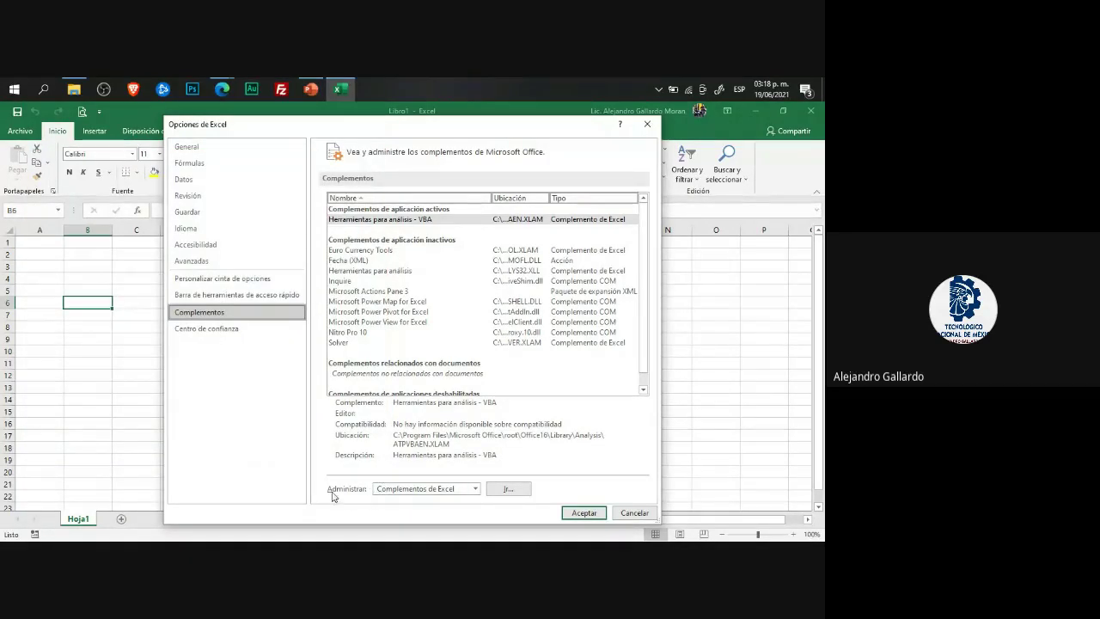
pyautogui.click(510, 489)
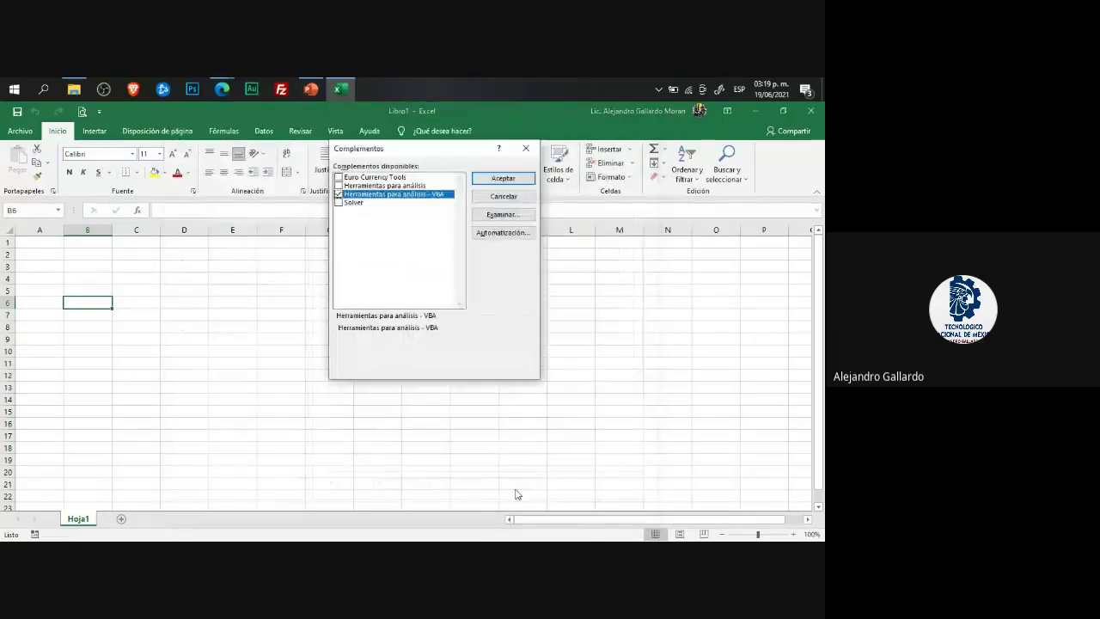
# Step: Enable the Herramientas para análisis - VBA add-in among the available add-ins and accept the selection
pyautogui.click(315, 90)
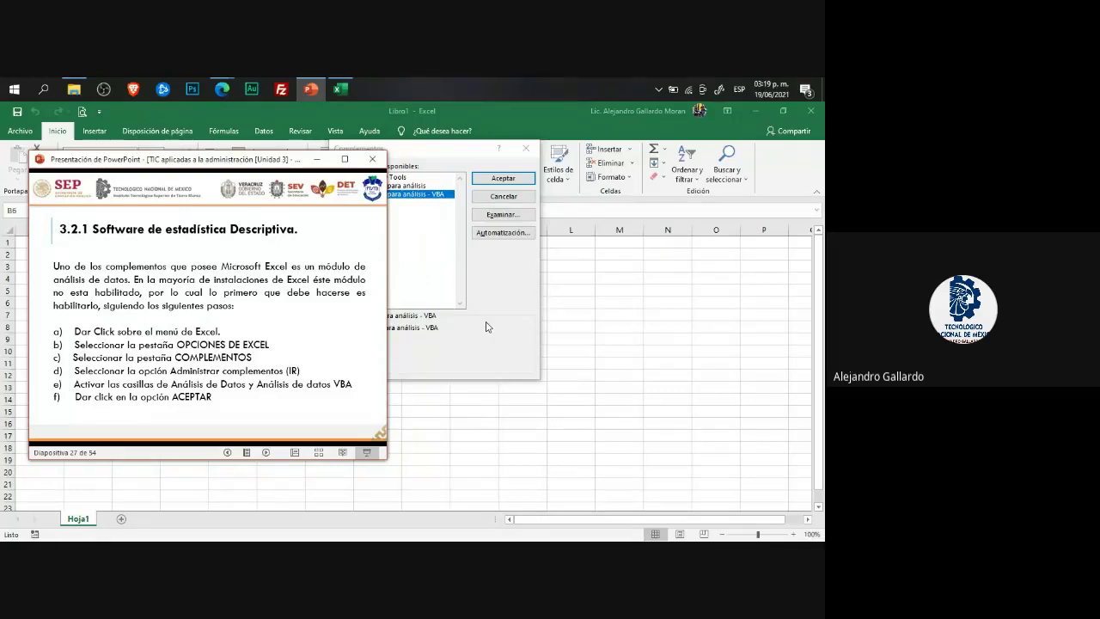
pyautogui.click(393, 282)
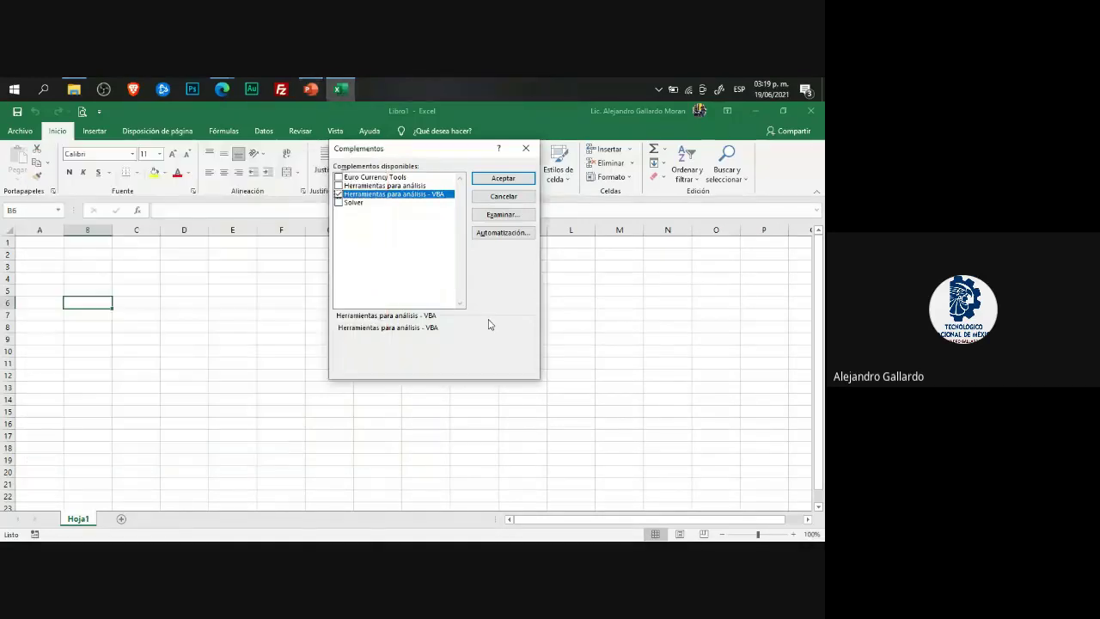
pyautogui.click(339, 194)
pyautogui.click(339, 195)
pyautogui.click(339, 195)
pyautogui.click(502, 179)
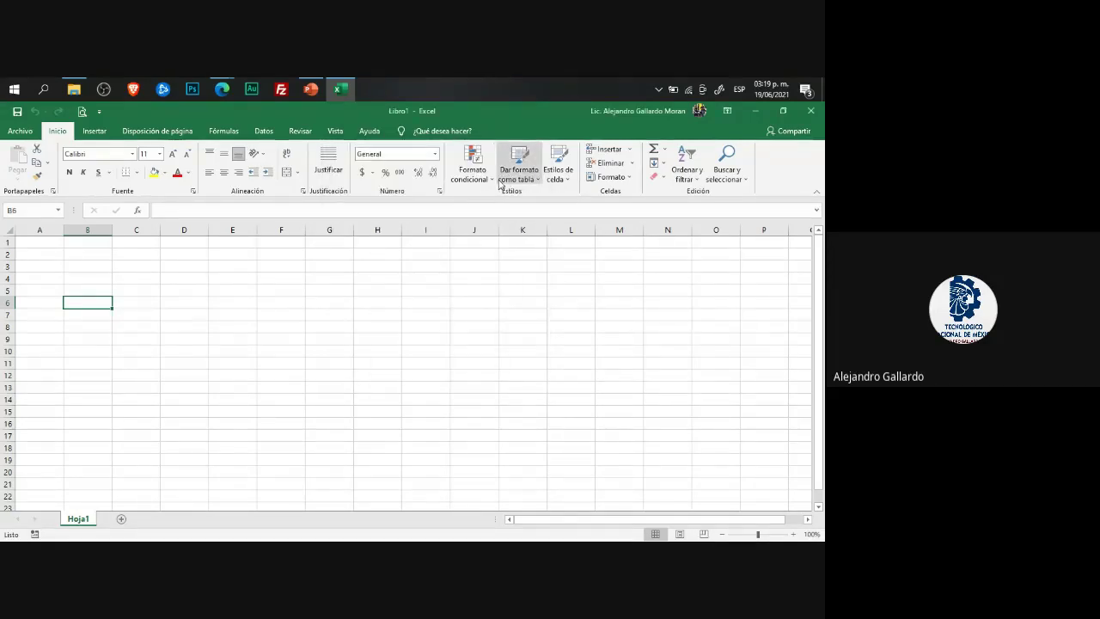
# Step: Review the instruction slide and display Excel's data commands to locate the Análisis de datos tool
pyautogui.click(308, 94)
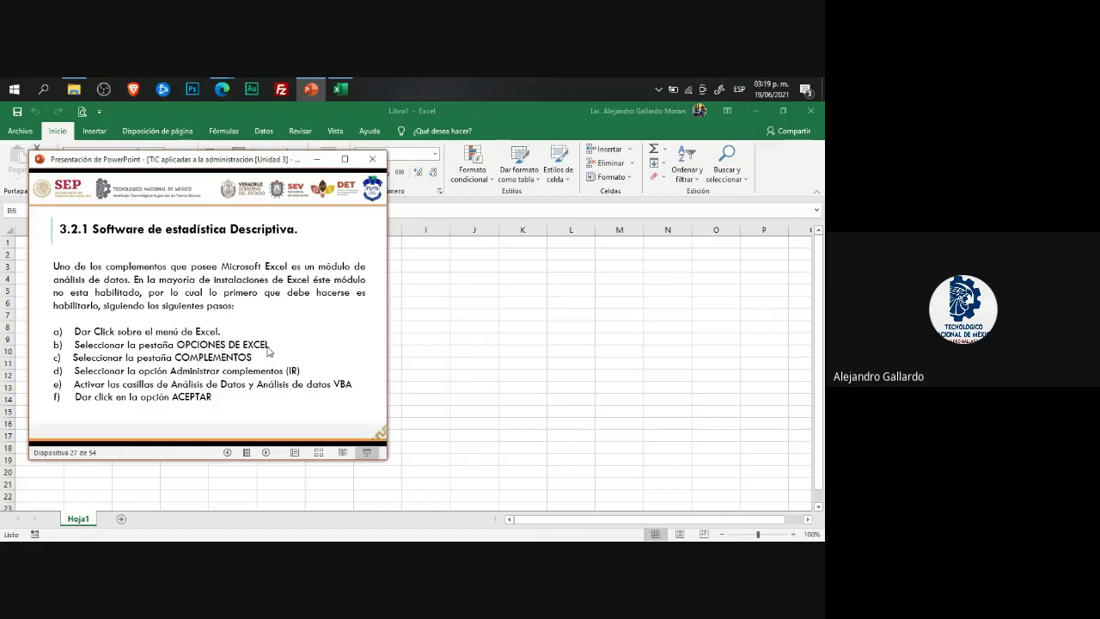
pyautogui.hotkey('alt', 'Tab')
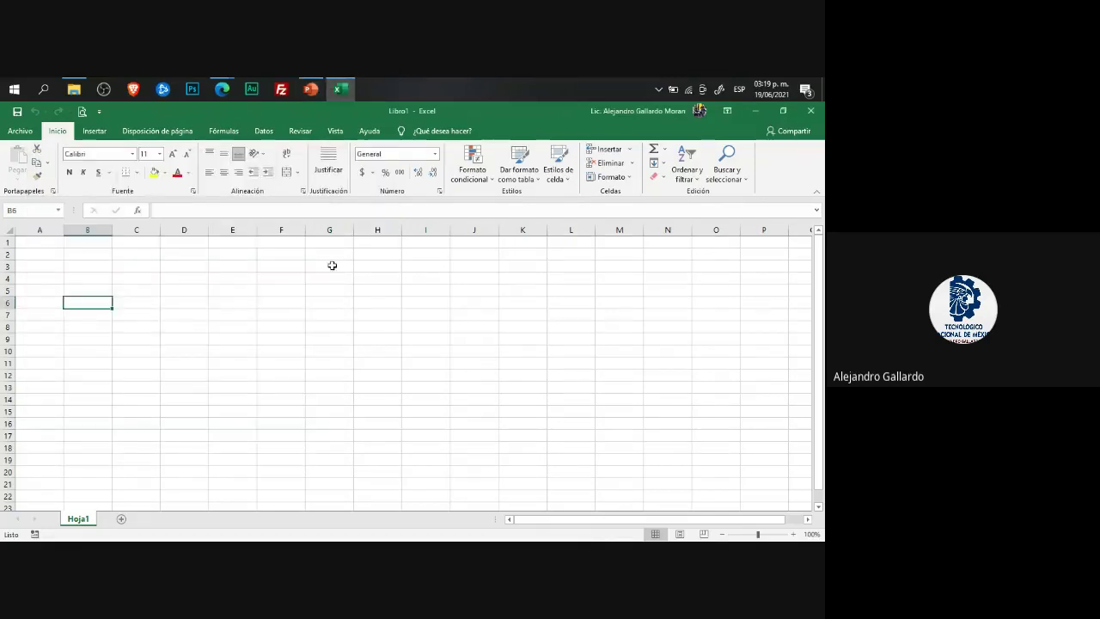
pyautogui.click(243, 335)
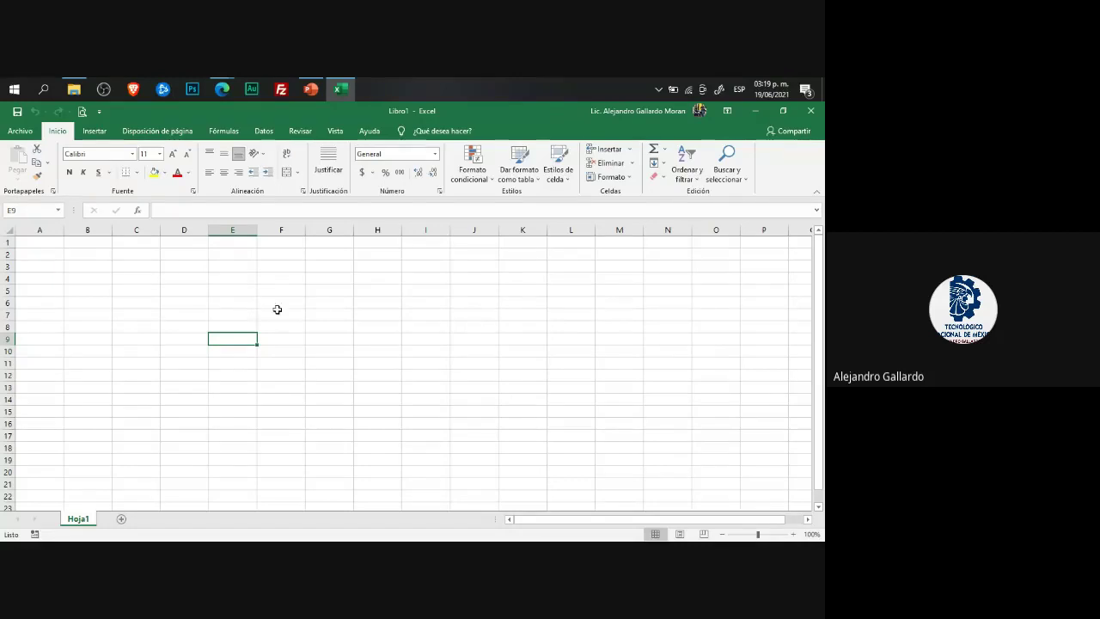
pyautogui.click(267, 133)
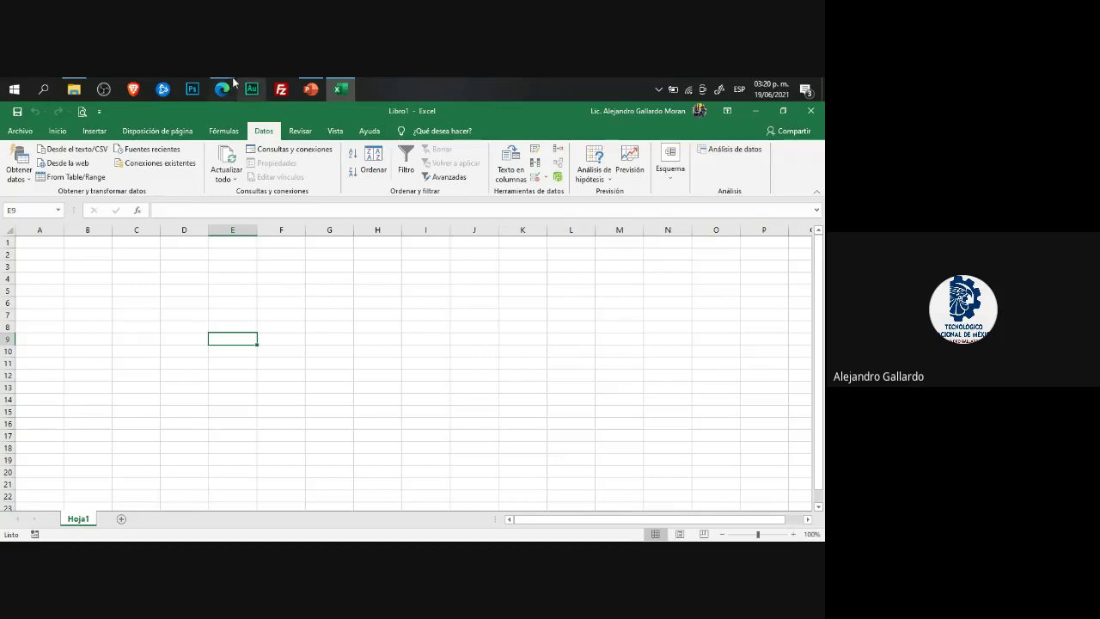
# Step: Switch to the Google Meet call in Edge to check on the participants and return to the Excel workbook
pyautogui.moveTo(222, 88)
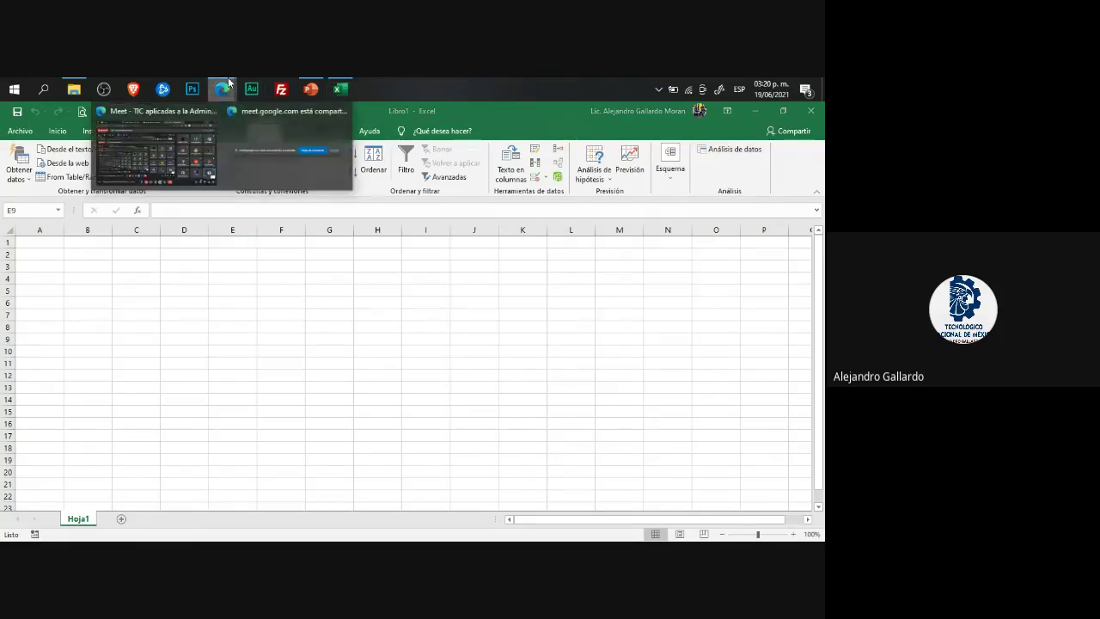
pyautogui.click(311, 89)
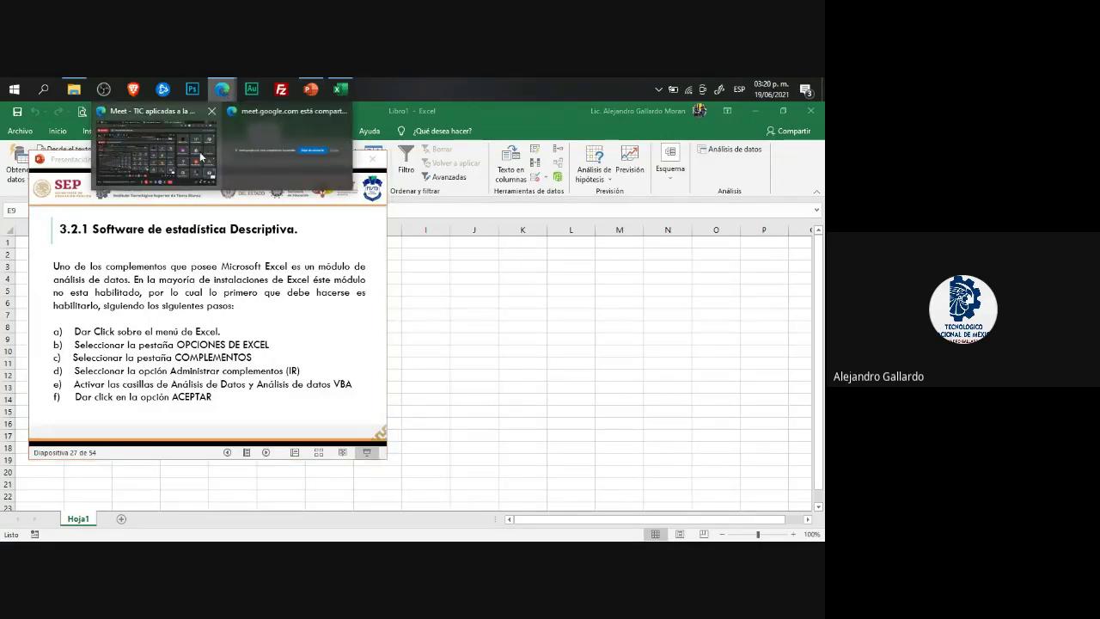
pyautogui.click(207, 159)
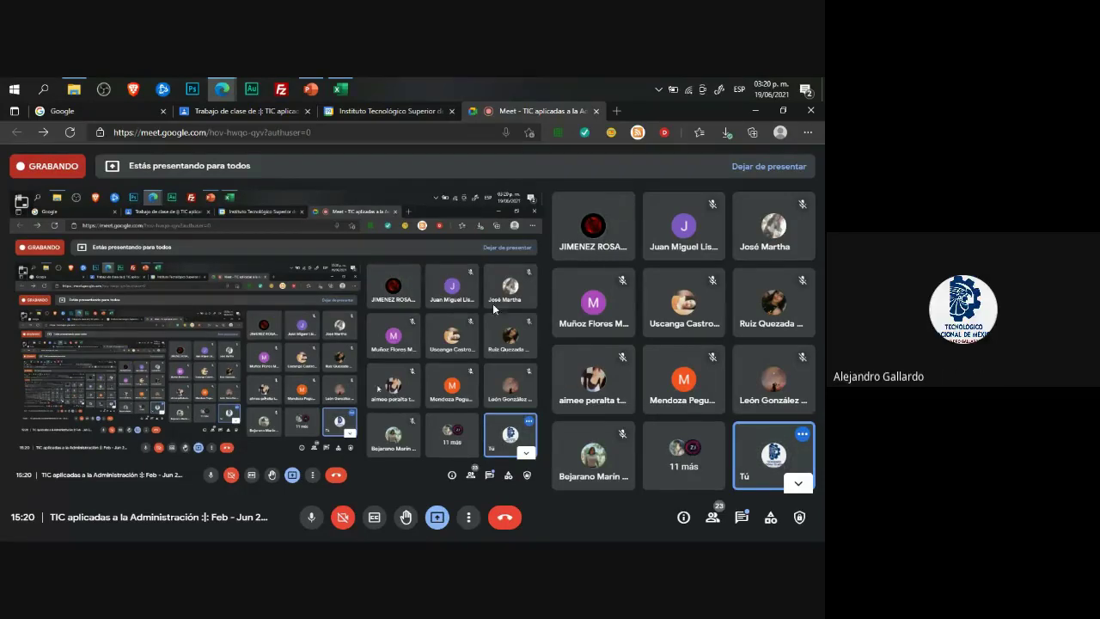
pyautogui.moveTo(344, 95)
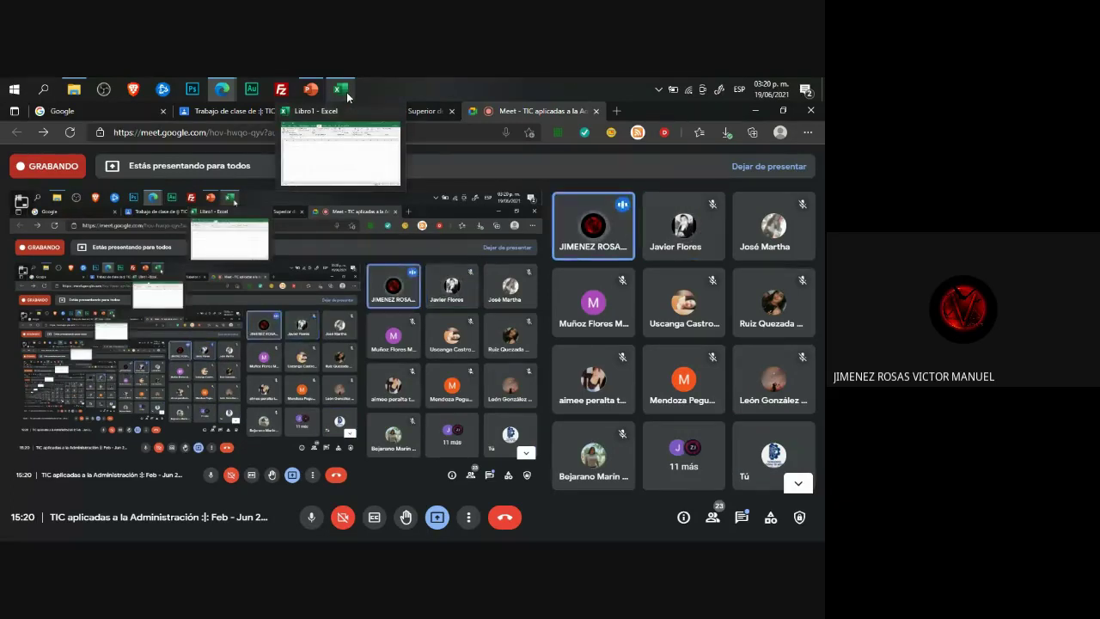
pyautogui.click(343, 93)
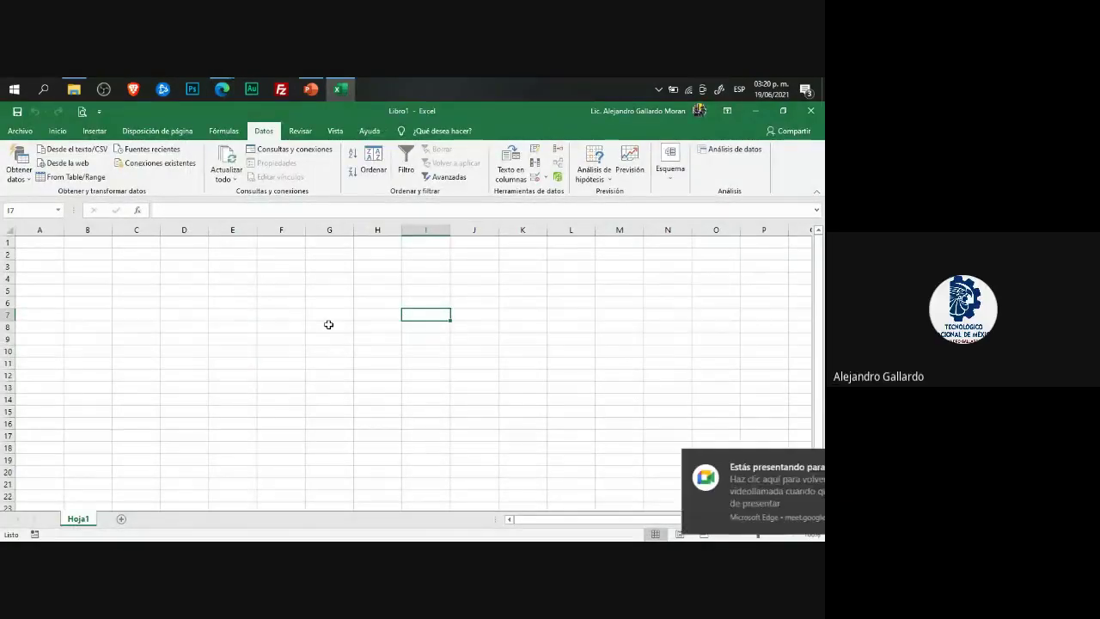
pyautogui.click(804, 464)
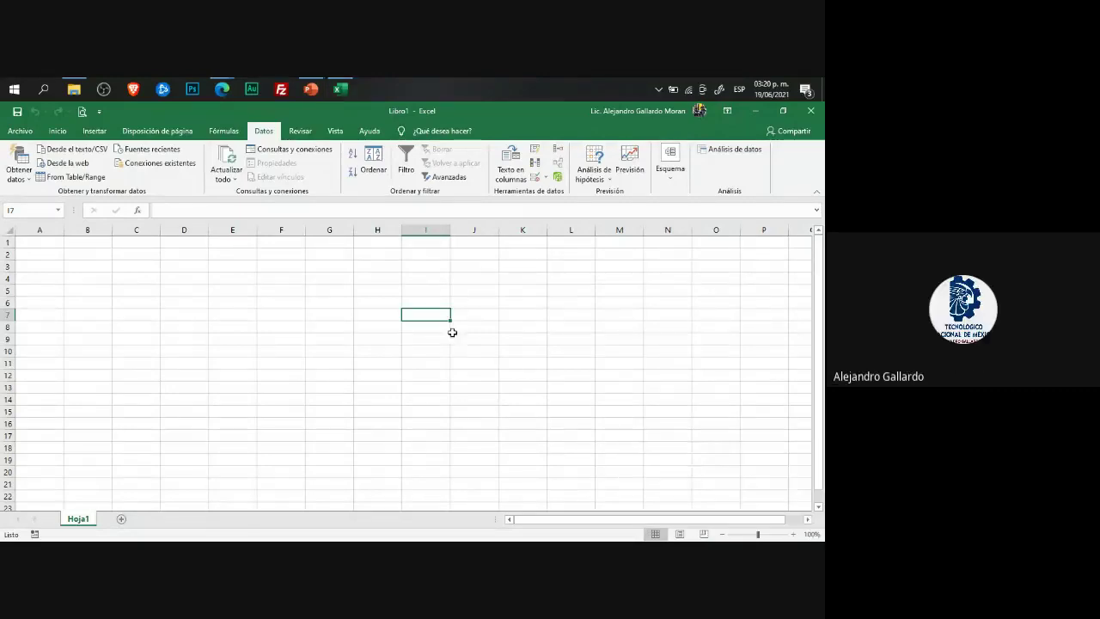
pyautogui.click(454, 329)
pyautogui.click(419, 360)
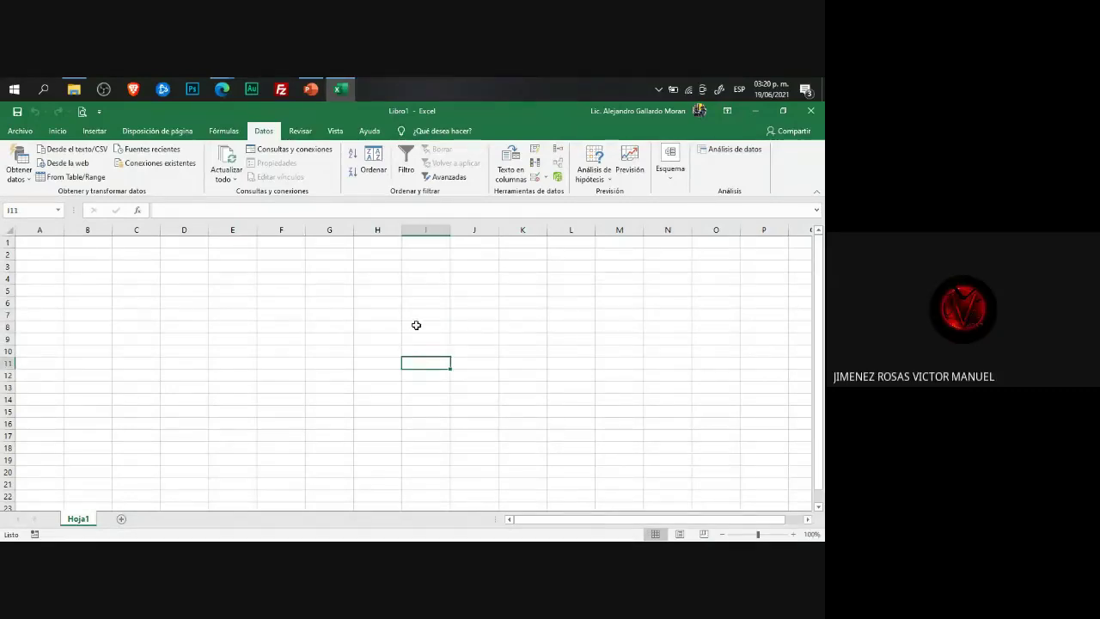
pyautogui.click(415, 325)
pyautogui.click(392, 340)
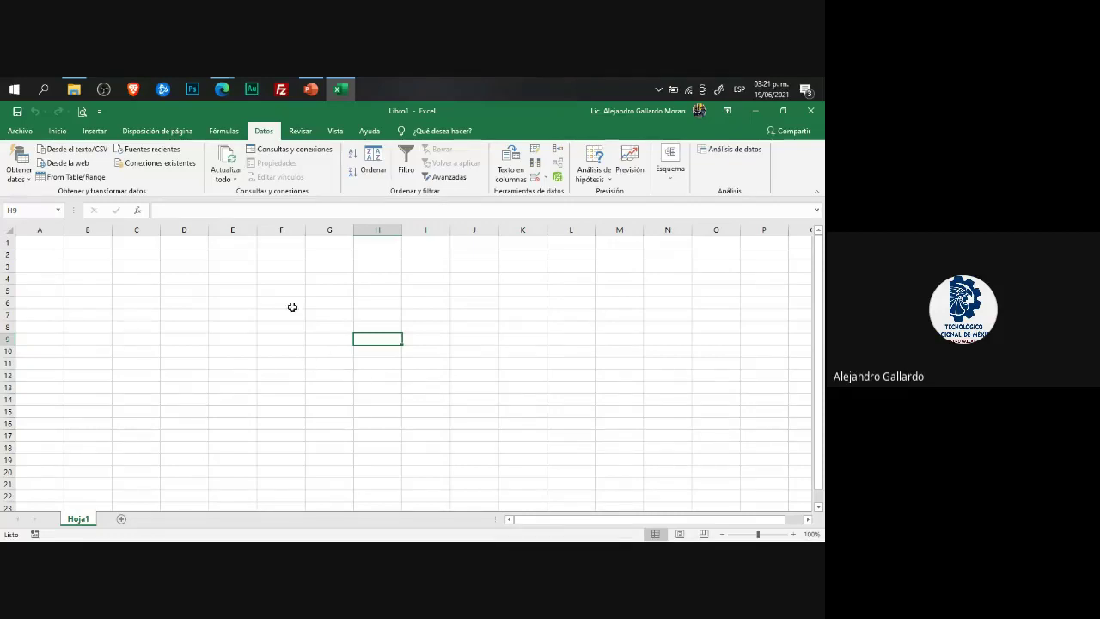
pyautogui.click(292, 301)
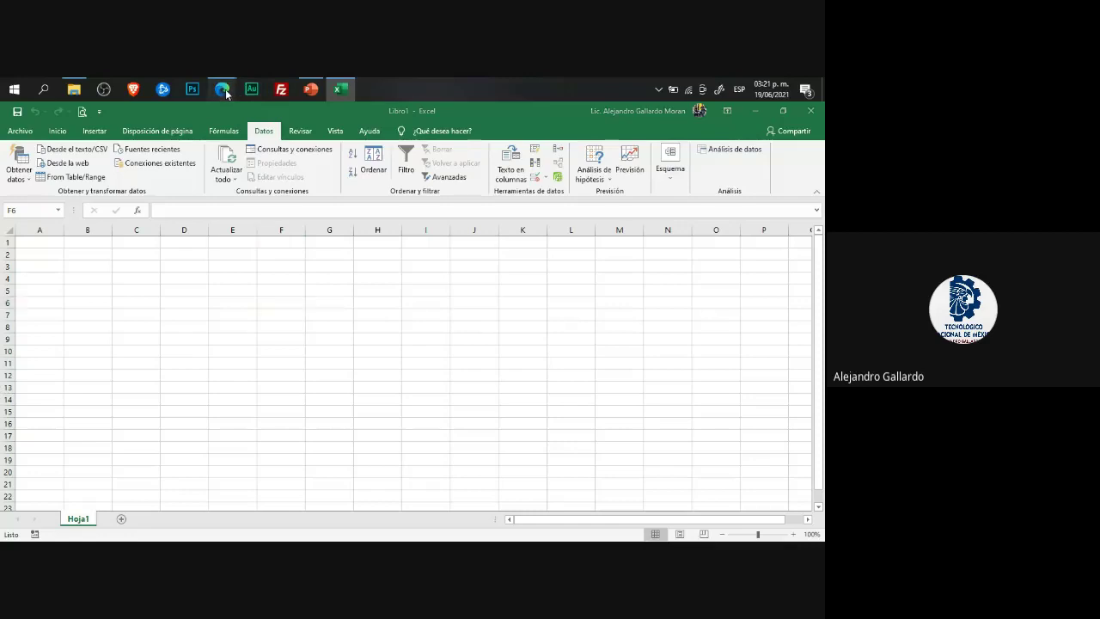
# Step: Check the Google Meet call in Edge once more and go back to the blank worksheet in Excel
pyautogui.moveTo(222, 89)
pyautogui.click(215, 159)
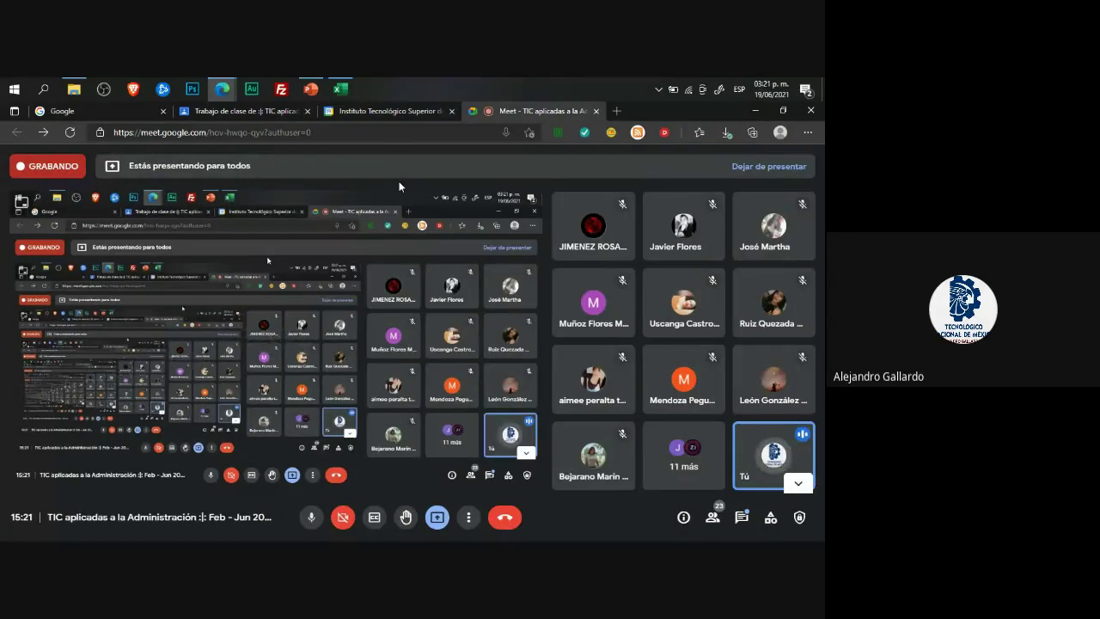
pyautogui.click(346, 92)
pyautogui.click(504, 317)
pyautogui.click(371, 315)
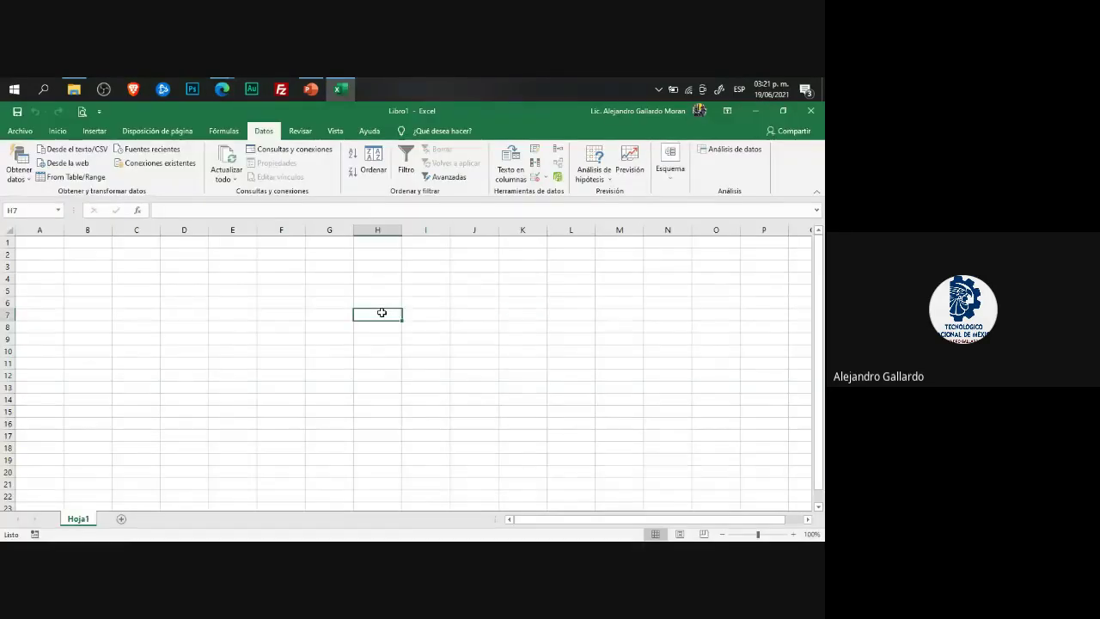
# Step: Switch to the PowerPoint presentation and advance it to slide 30 to review the descriptive statistics explanation
pyautogui.click(310, 88)
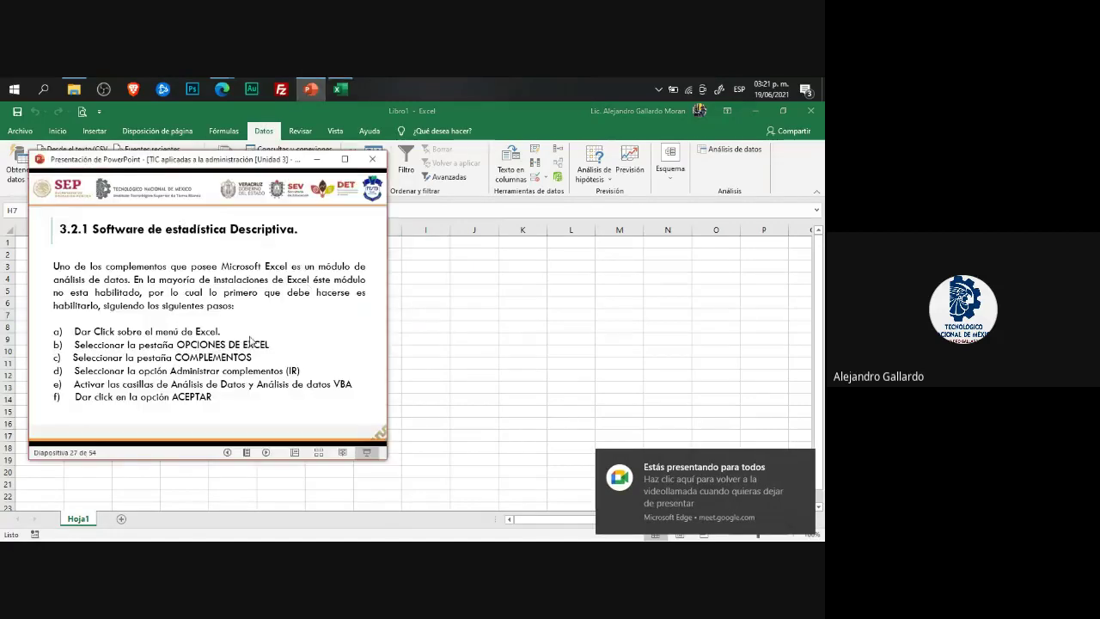
pyautogui.click(252, 347)
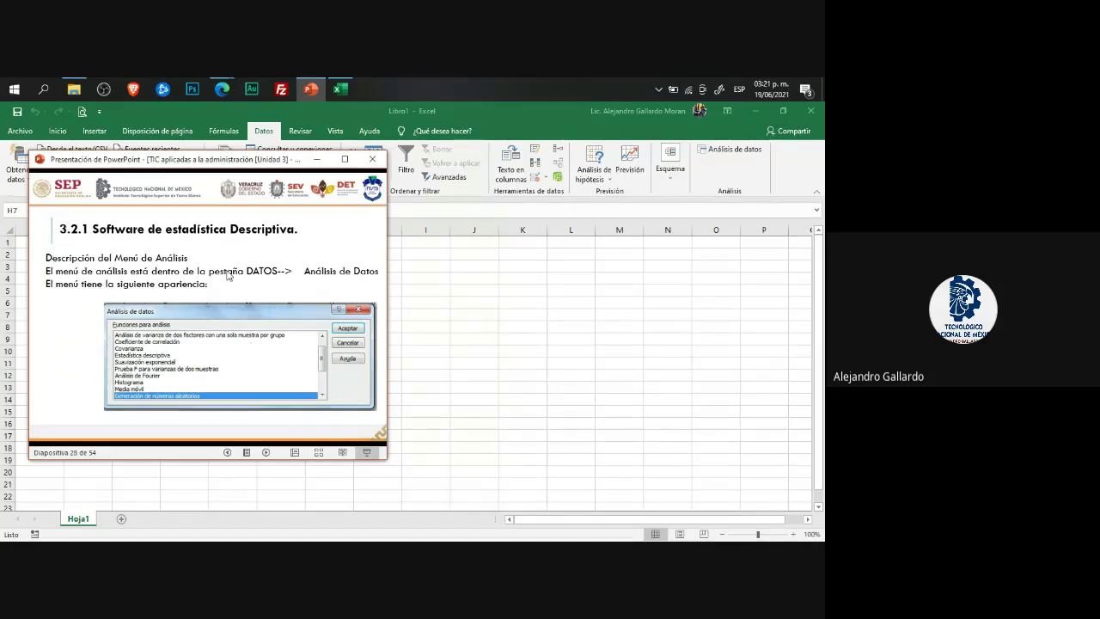
pyautogui.click(158, 359)
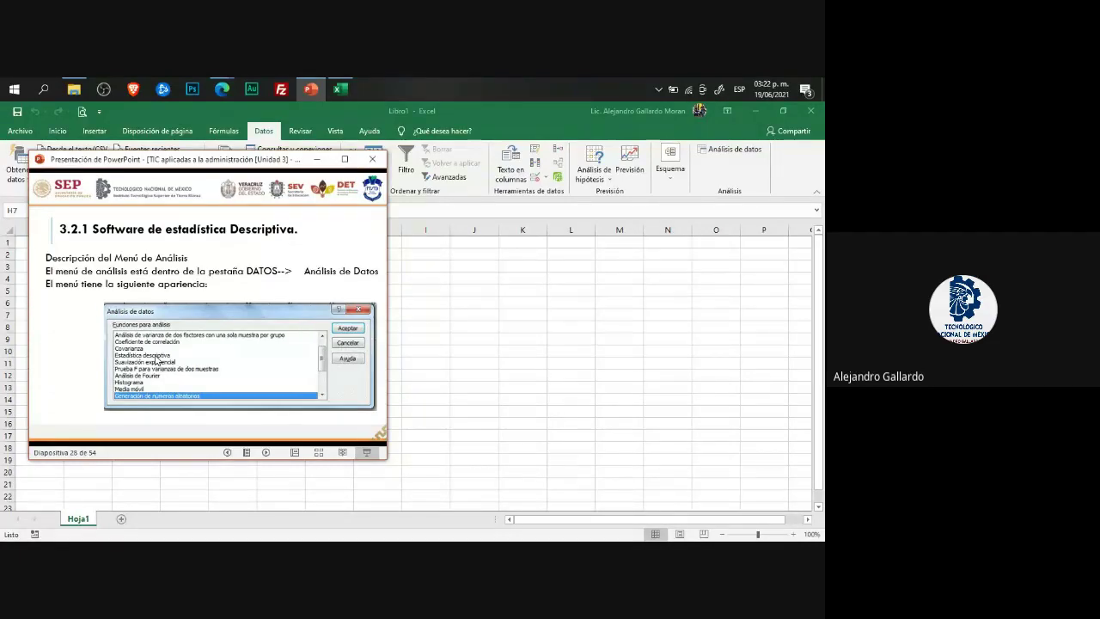
pyautogui.click(158, 361)
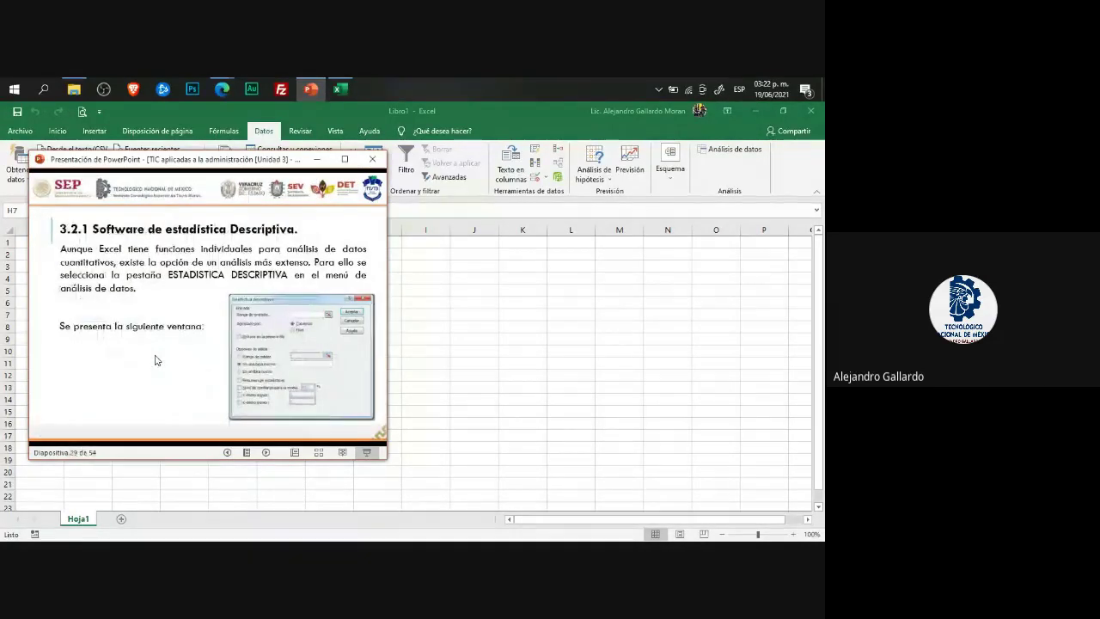
pyautogui.click(157, 361)
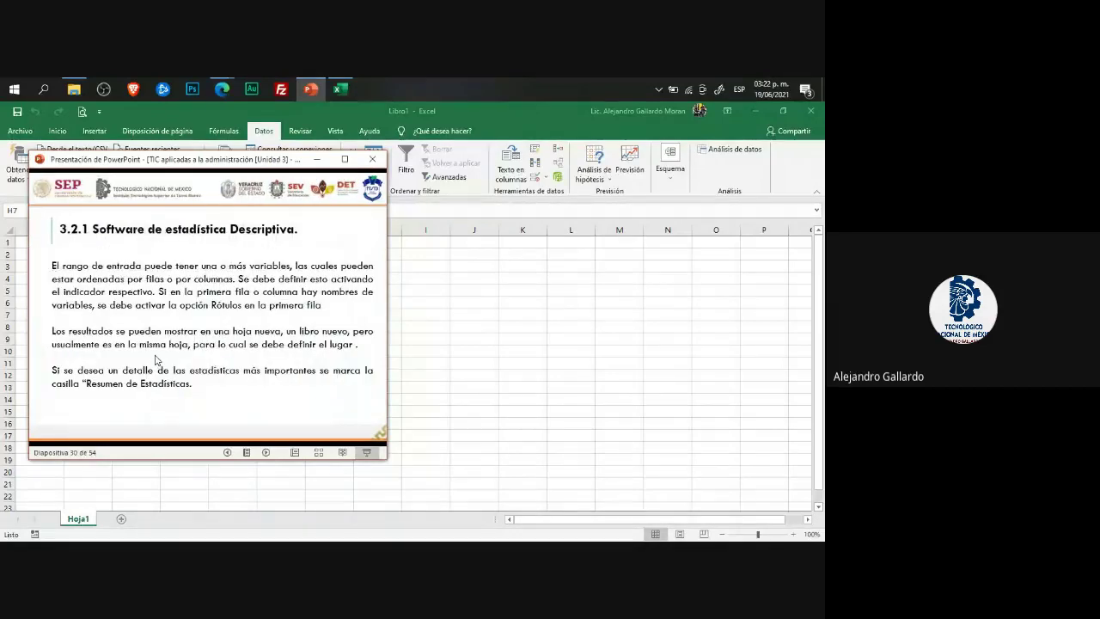
# Step: Page back through the slide show from the exercise on slide 32 to recheck the analysis menu description on slide 28
pyautogui.click(157, 361)
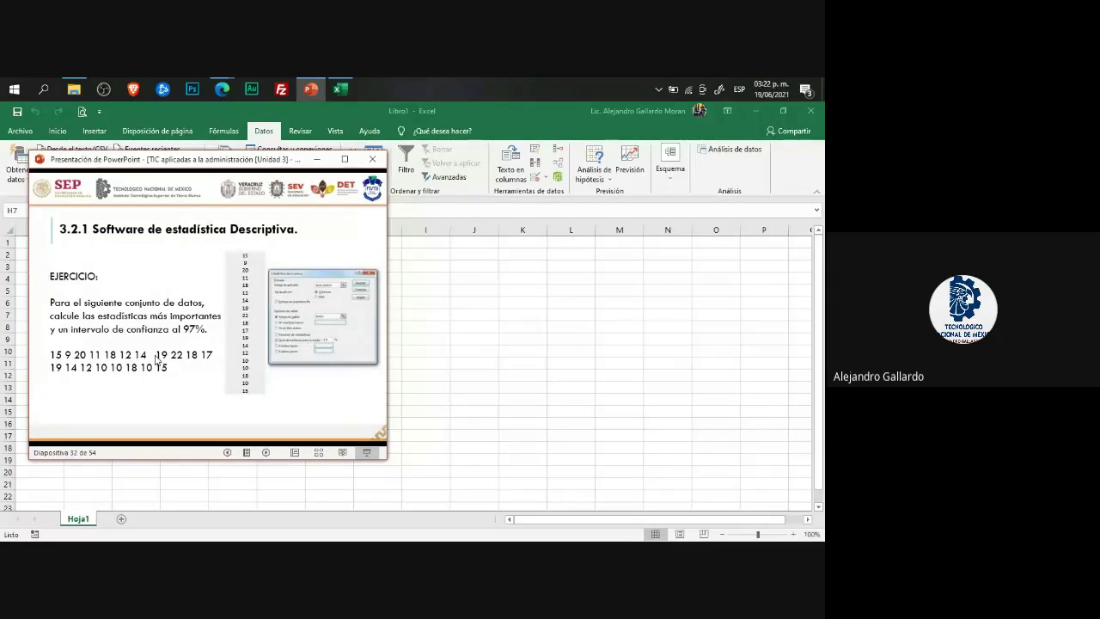
pyautogui.press('Left')
pyautogui.press('Left')
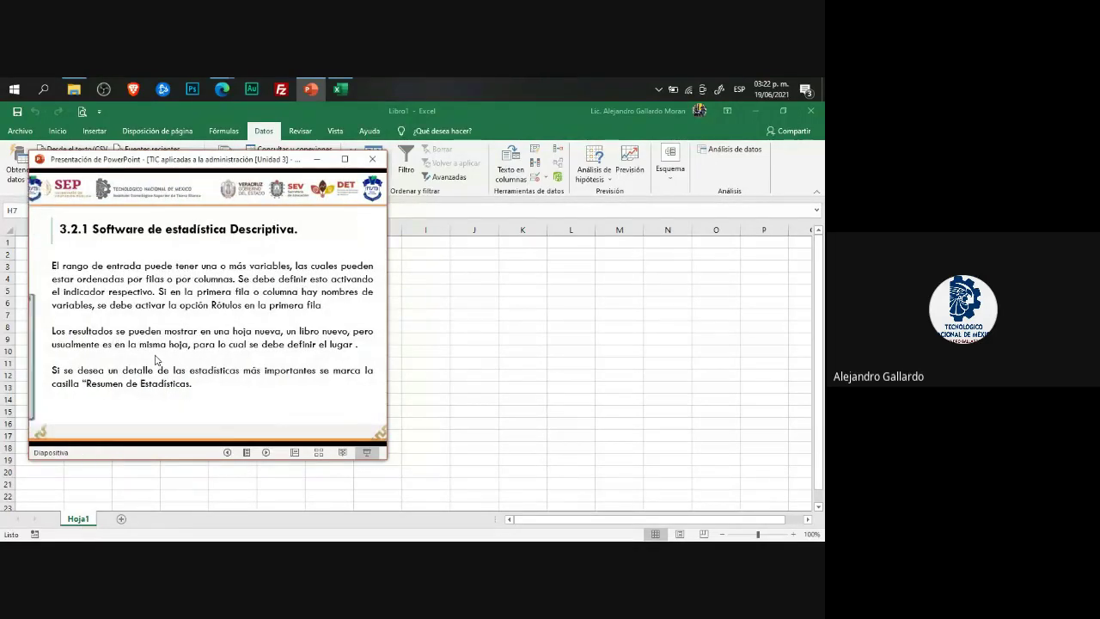
pyautogui.press('Left')
pyautogui.press('Left')
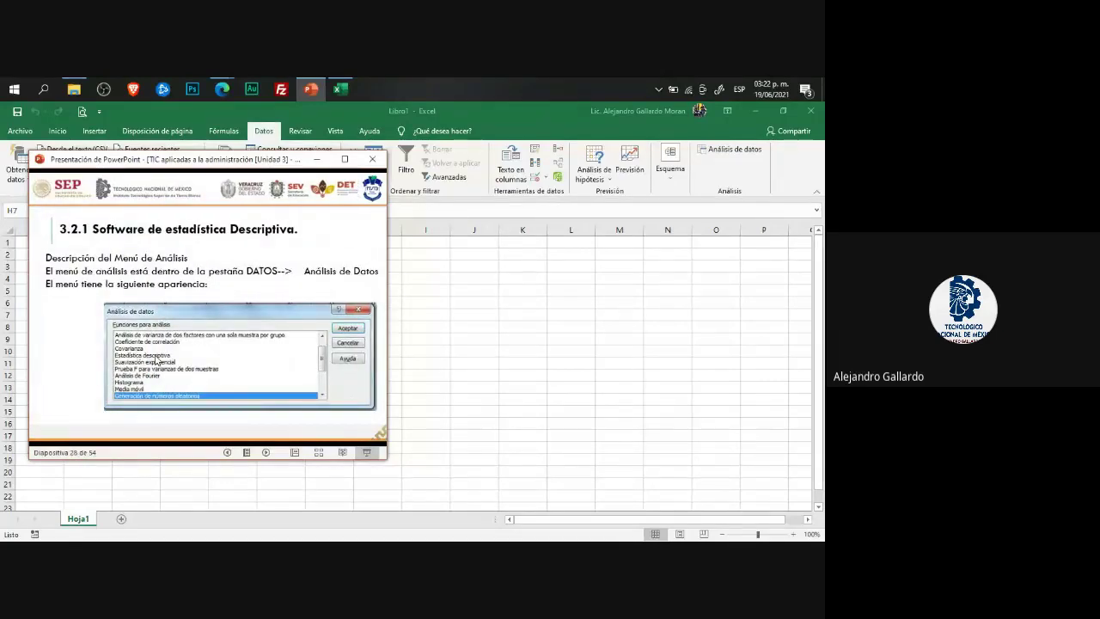
pyautogui.press('Left')
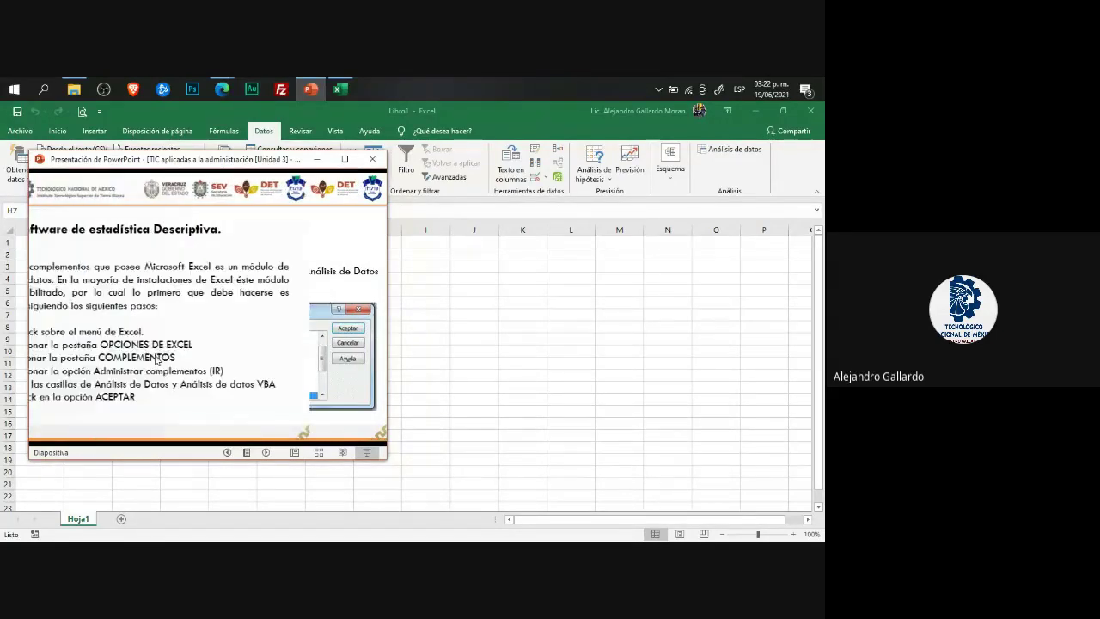
# Step: Page through the descriptive statistics slides from the analysis menu description to the exercise result to review their order
pyautogui.press('Right')
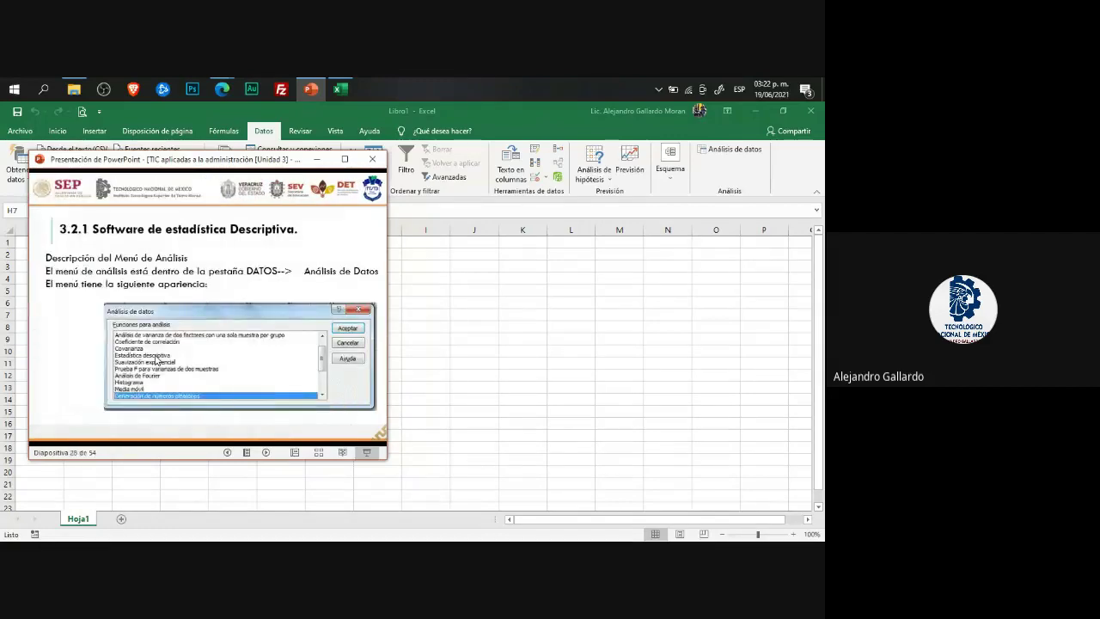
pyautogui.press('Right')
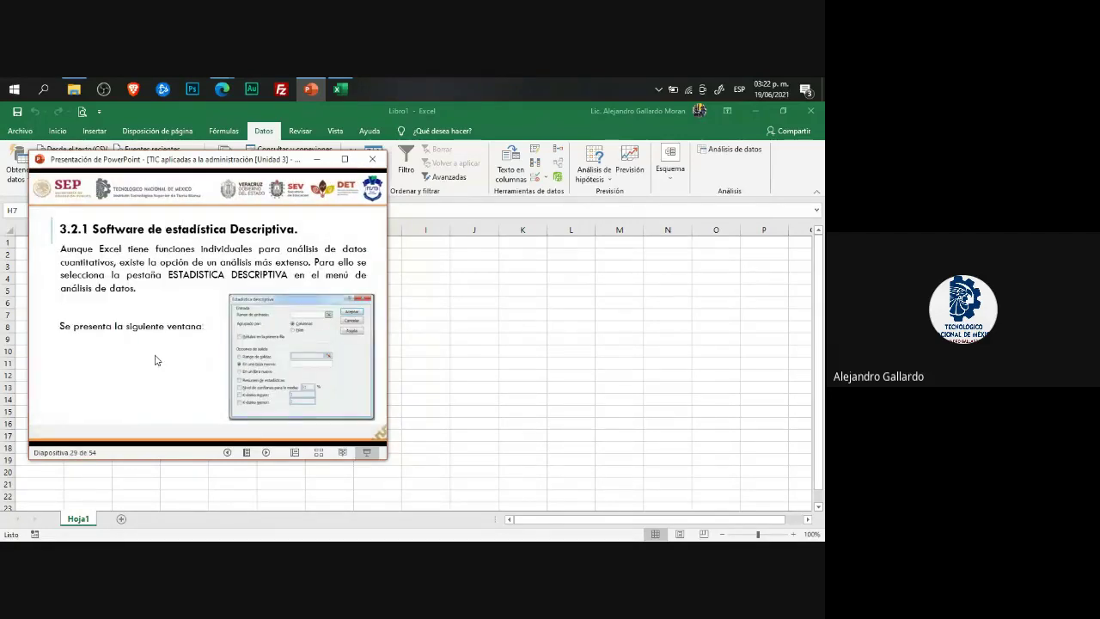
pyautogui.press('Right')
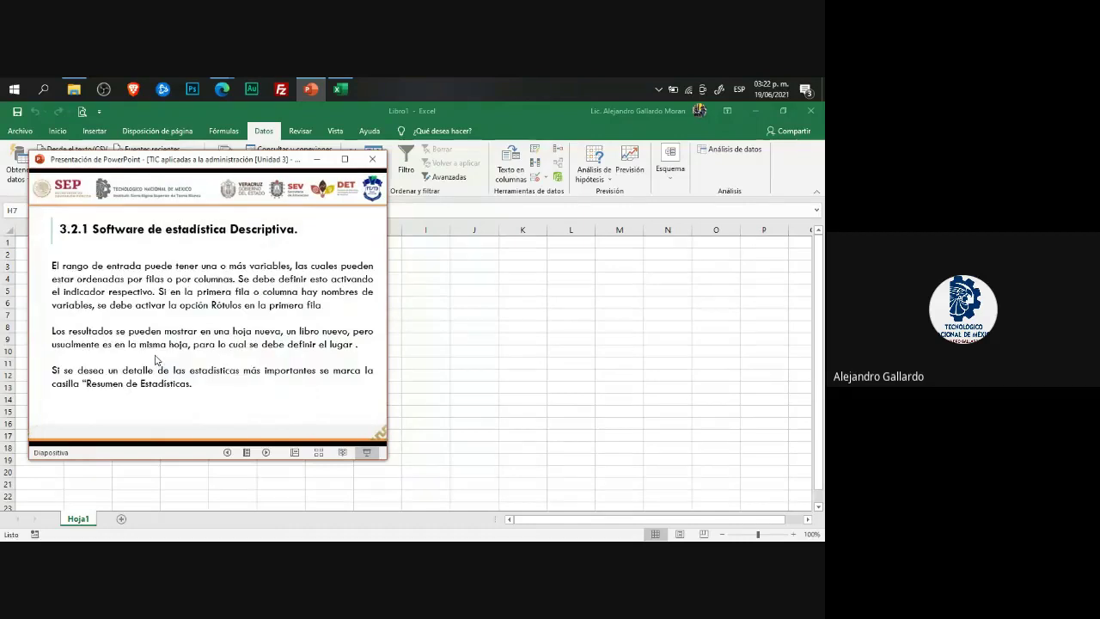
pyautogui.press('Right')
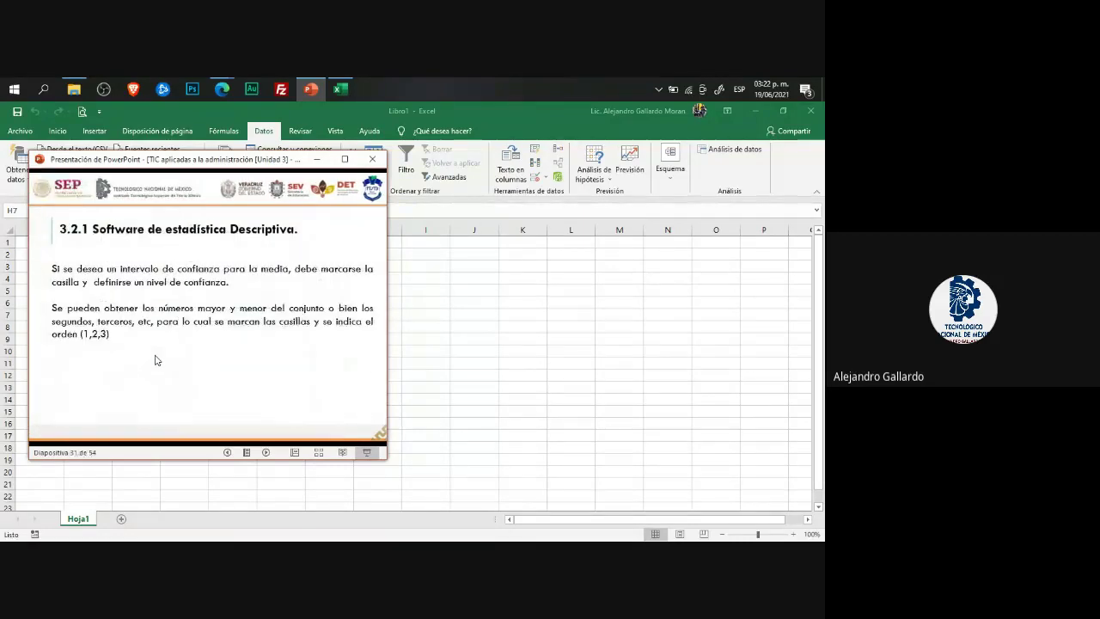
pyautogui.press('Right')
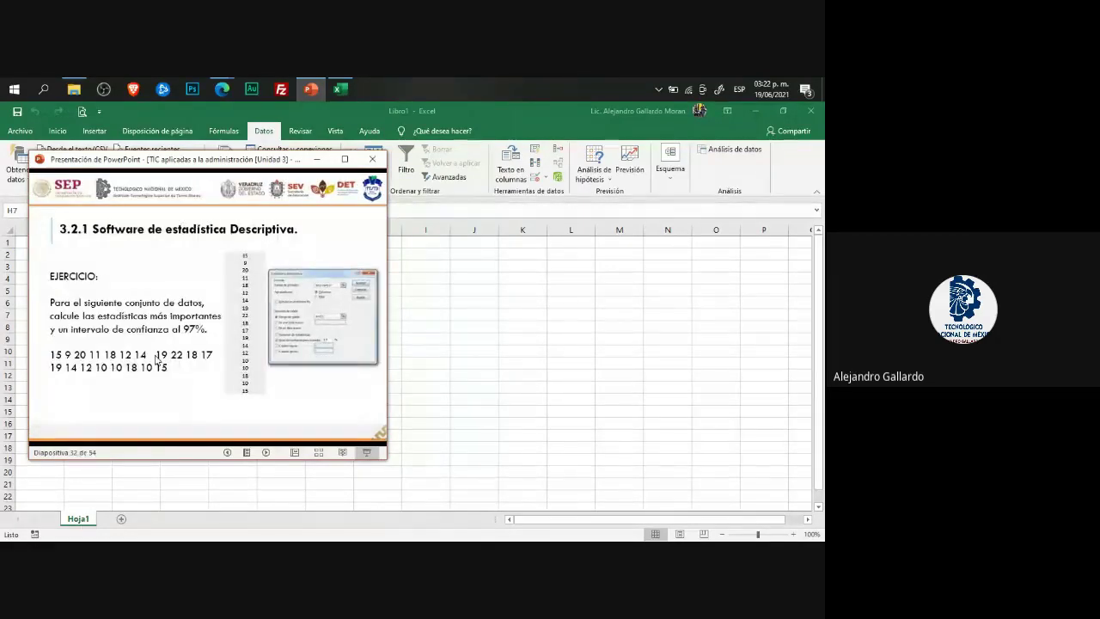
pyautogui.press('Right')
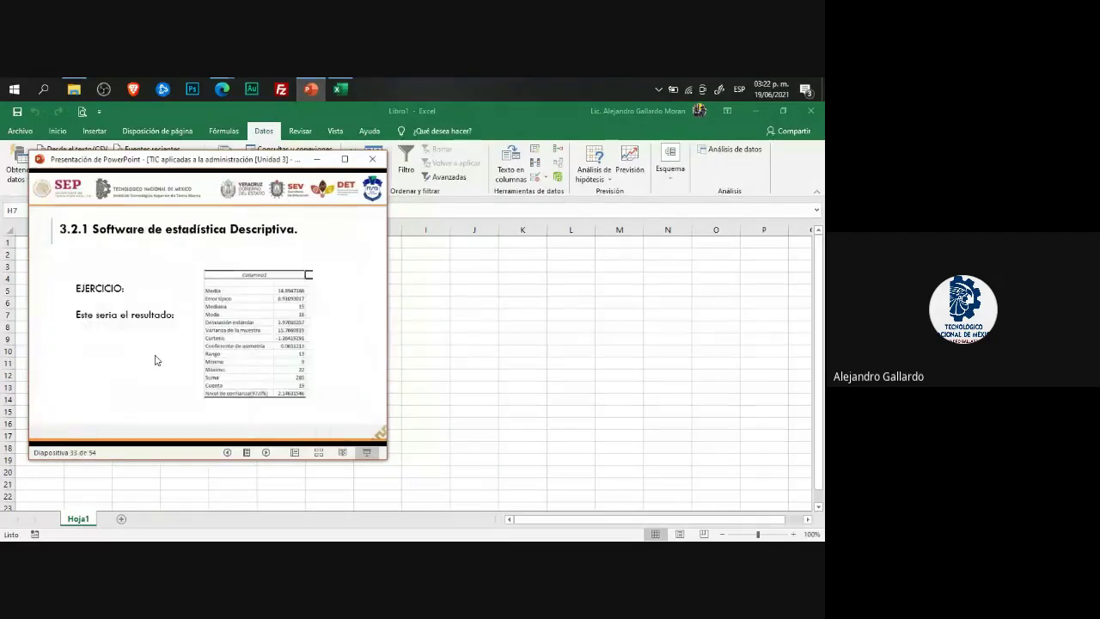
pyautogui.press('Left')
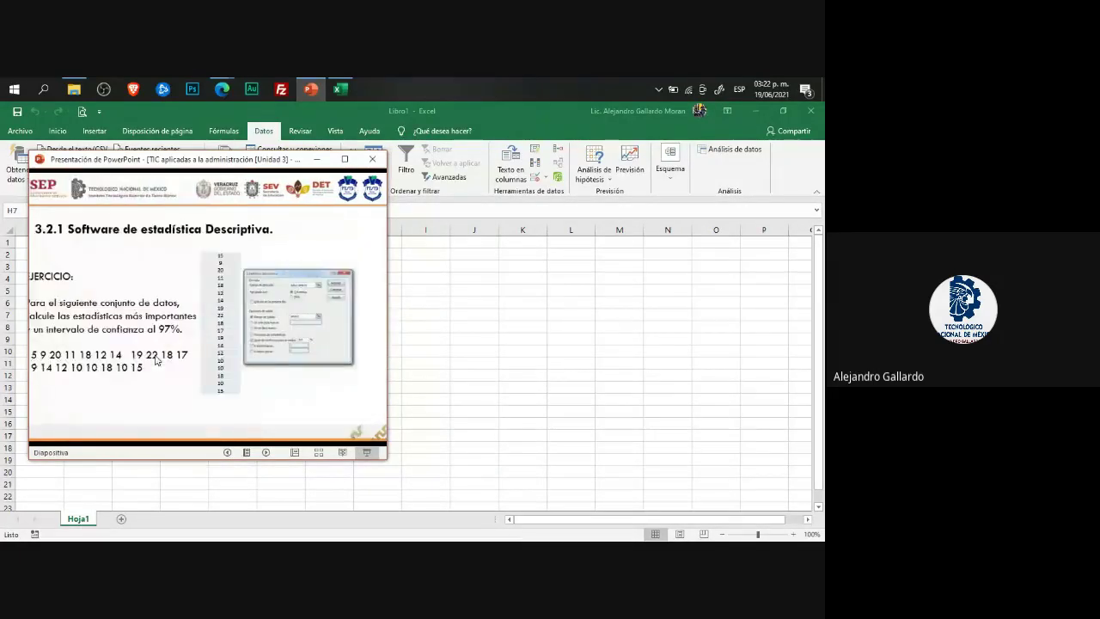
pyautogui.press('Left')
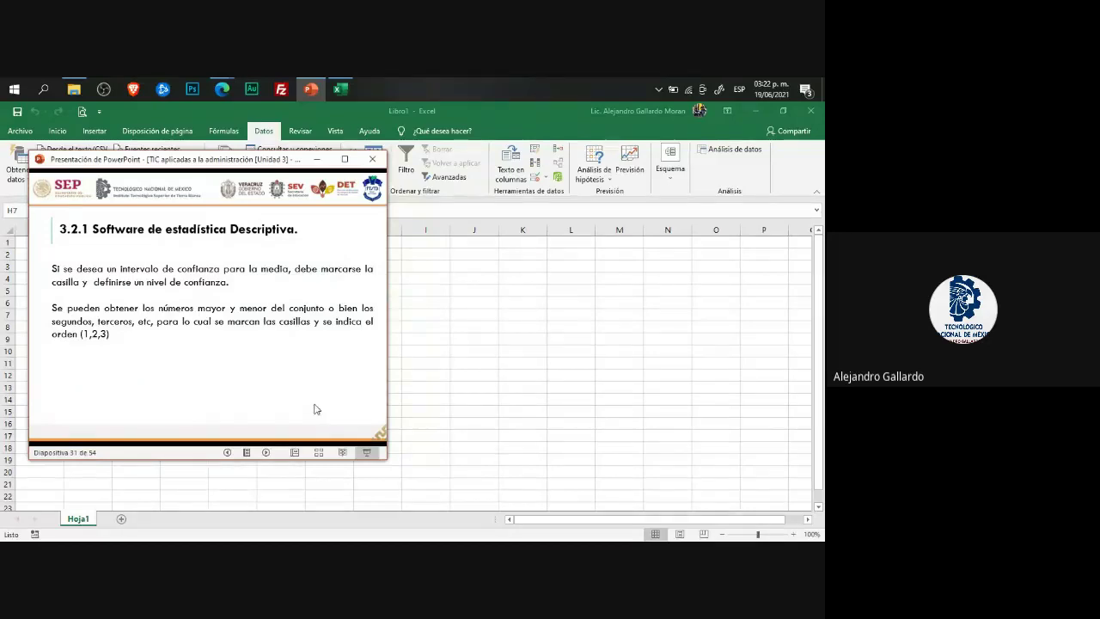
# Step: End the slide show, maximize the presentation's editing window and go to the exercise on slide 32
pyautogui.press('Escape')
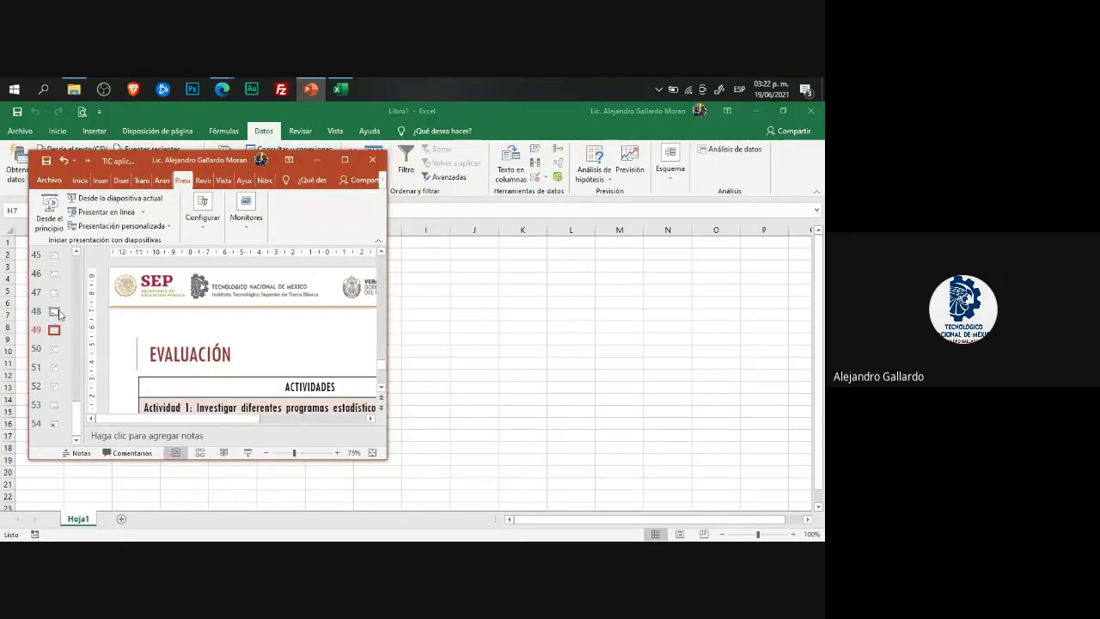
pyautogui.click(344, 160)
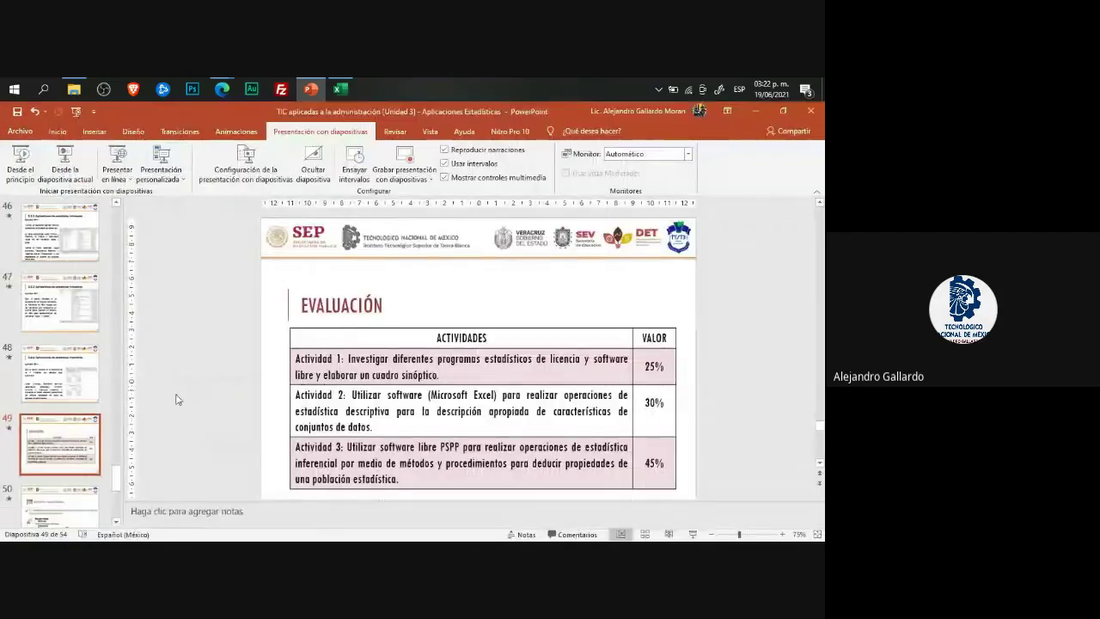
pyautogui.press('Up')
pyautogui.press('Up')
pyautogui.press('Up')
pyautogui.scroll(3, 93, 346)
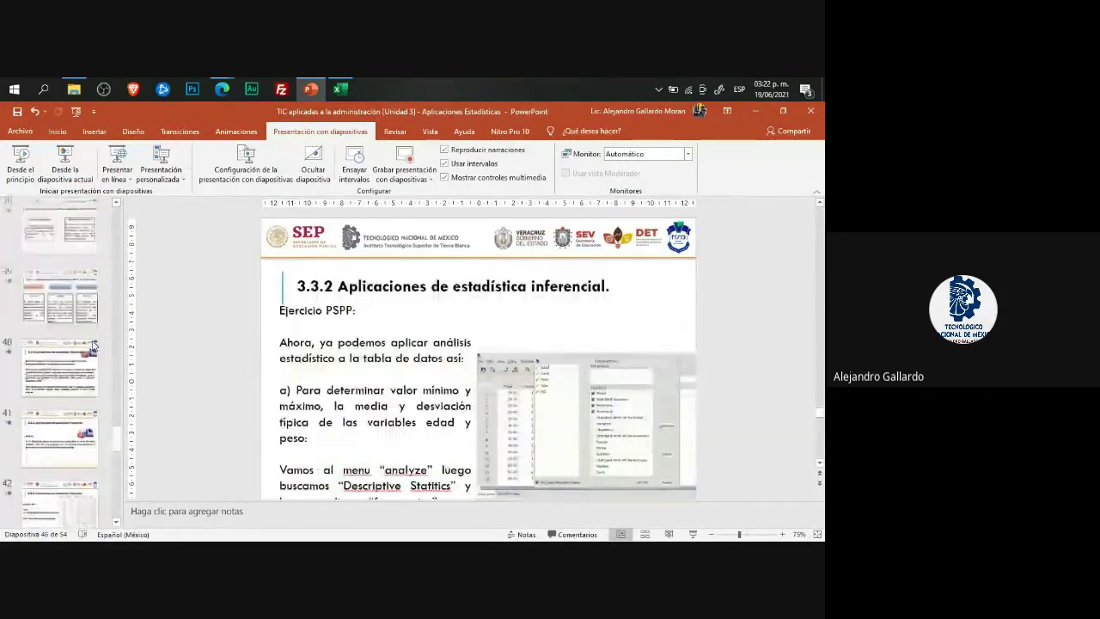
pyautogui.scroll(5, 93, 345)
pyautogui.click(61, 400)
pyautogui.scroll(-2, 77, 259)
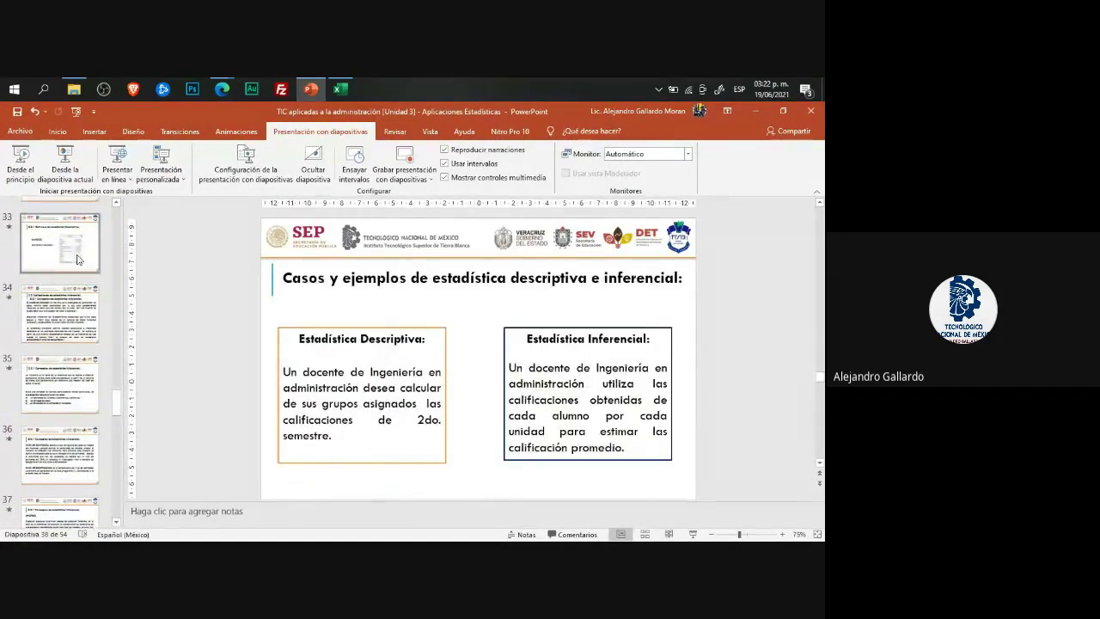
pyautogui.click(77, 259)
pyautogui.scroll(2, 76, 259)
pyautogui.press('Up')
pyautogui.scroll(1, 62, 393)
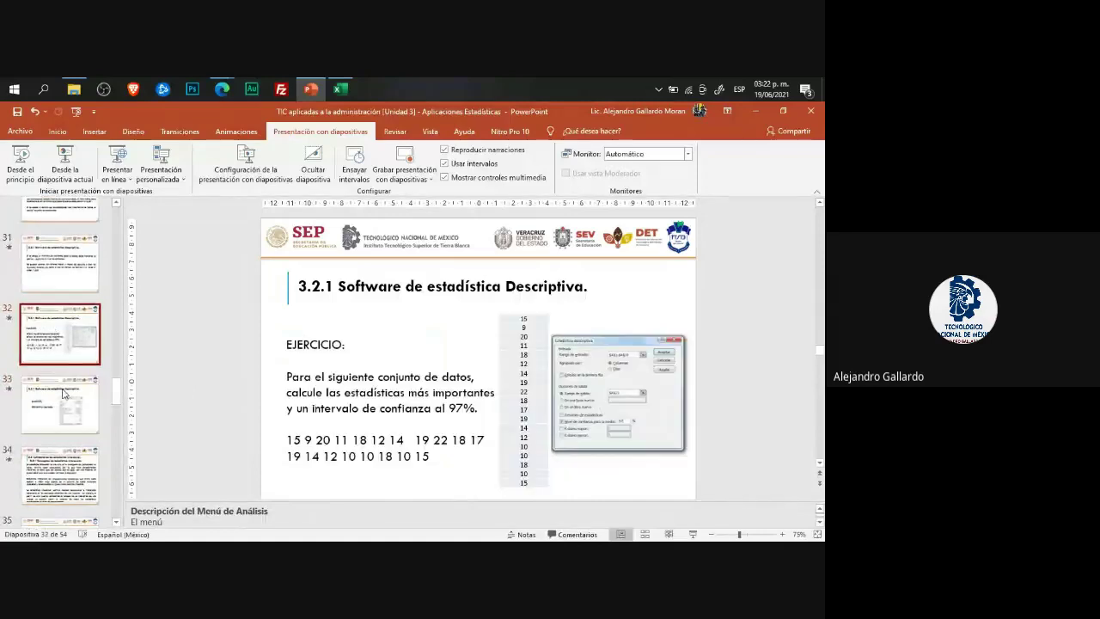
# Step: Examine slides 28 to 32 in the editing view to compare the tool explanation with the exercise slide
pyautogui.scroll(1, 62, 392)
pyautogui.click(68, 322)
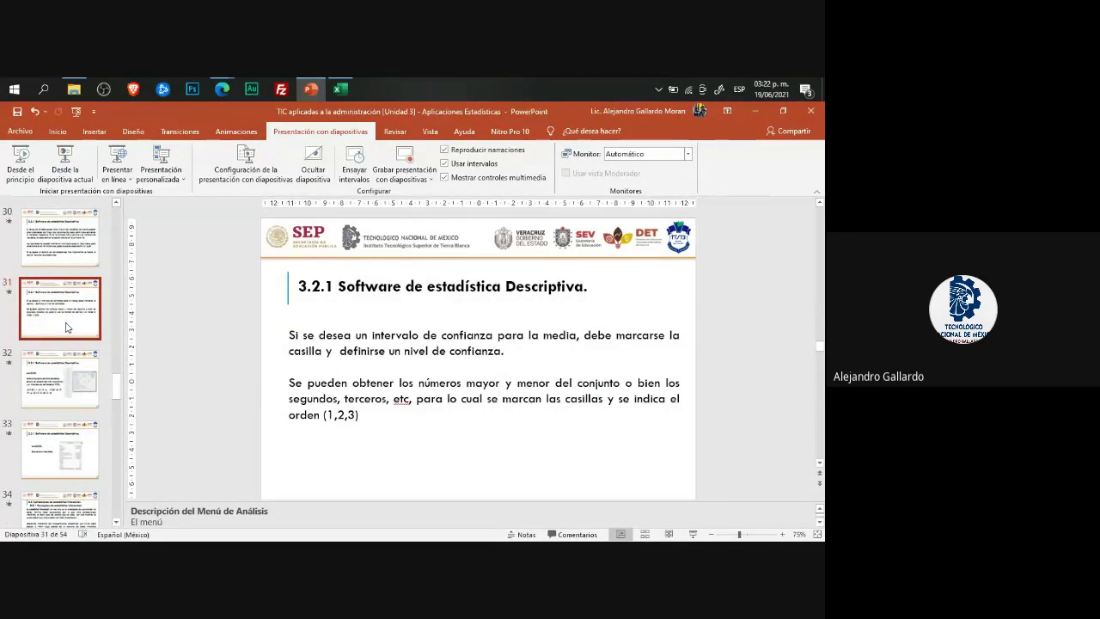
pyautogui.click(65, 255)
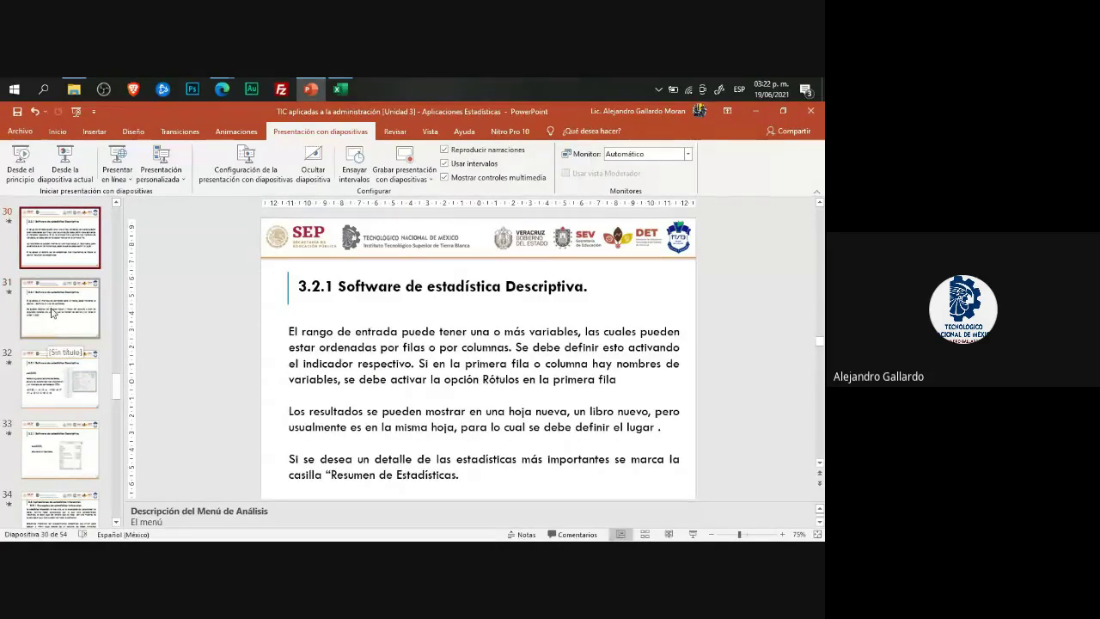
pyautogui.press('Up')
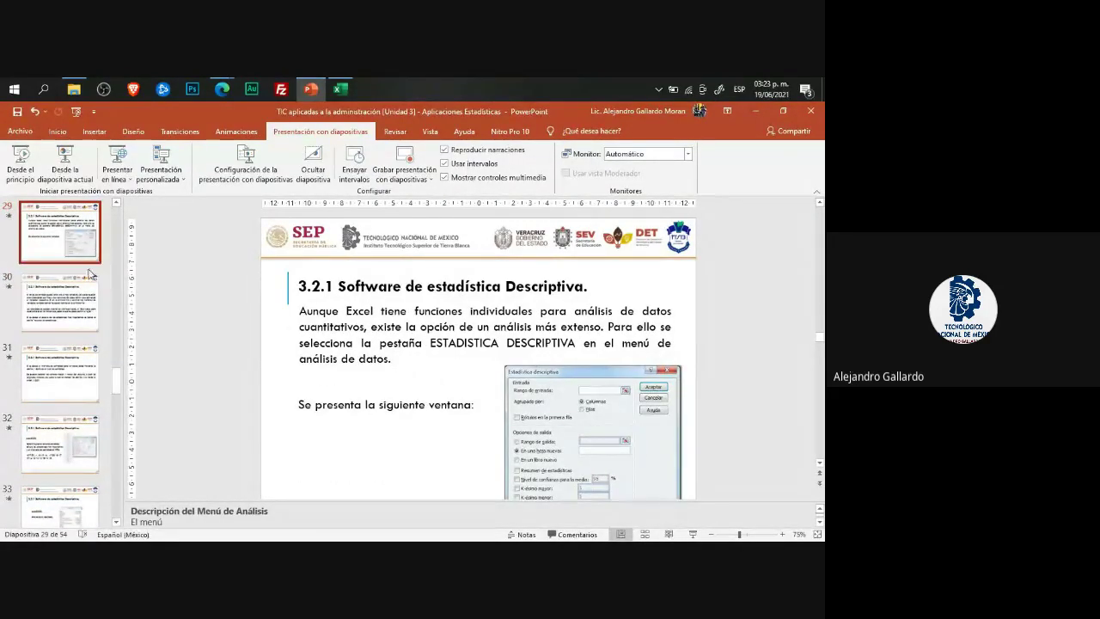
pyautogui.press('Up')
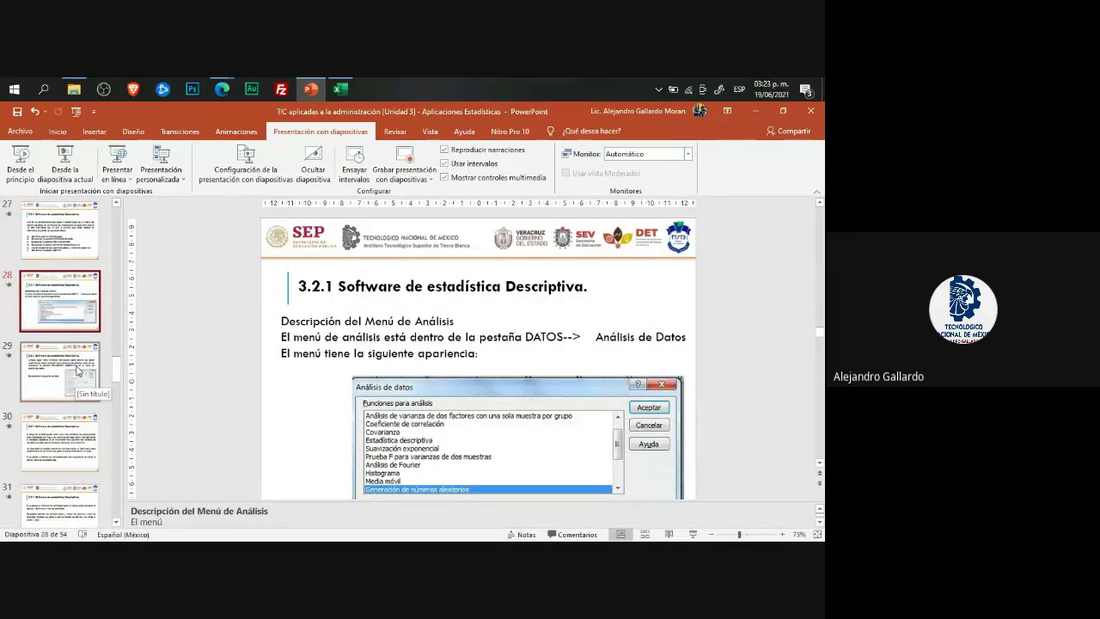
pyautogui.click(77, 430)
pyautogui.press('Down')
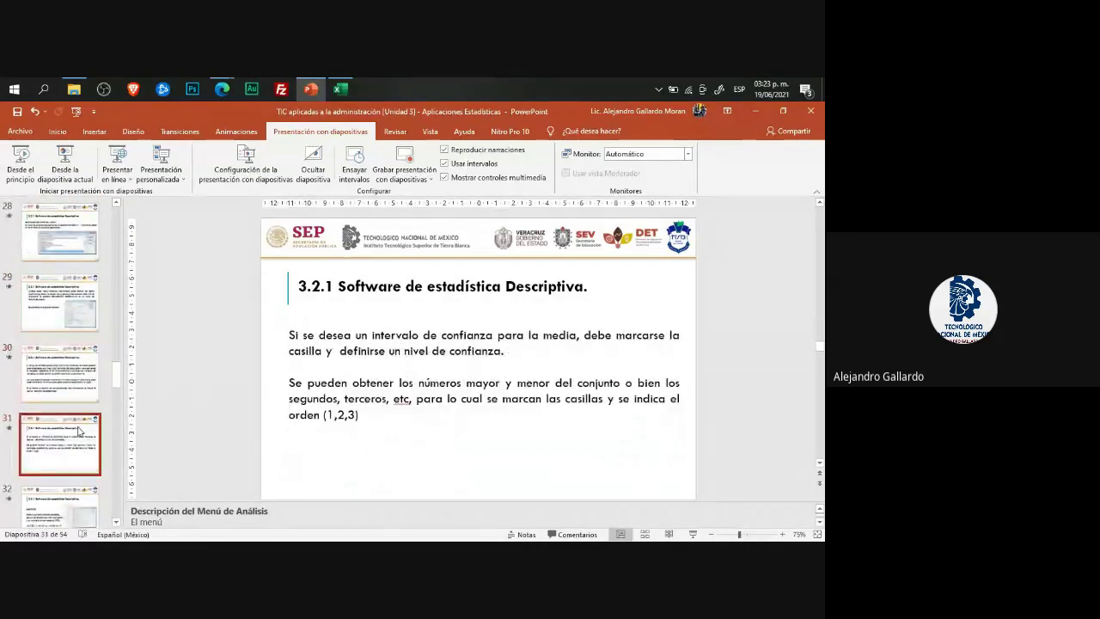
pyautogui.scroll(-1, 78, 430)
pyautogui.click(84, 488)
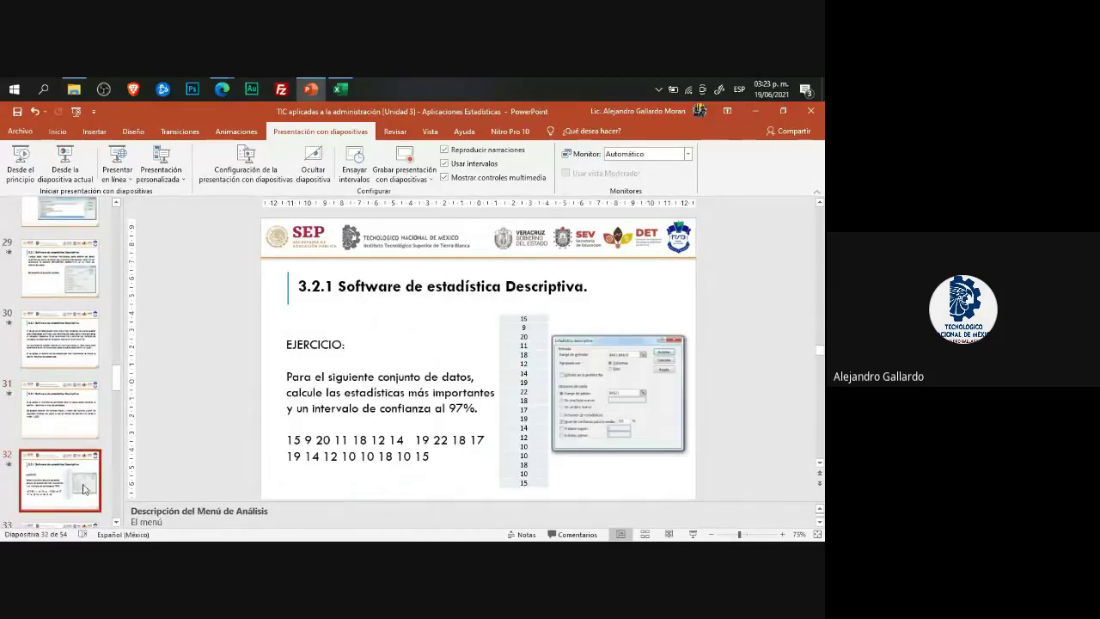
# Step: Move slides 28 to 31 with the analysis menu explanation to between the exercise slide and its result slide
pyautogui.click(74, 273)
pyautogui.click(60, 211)
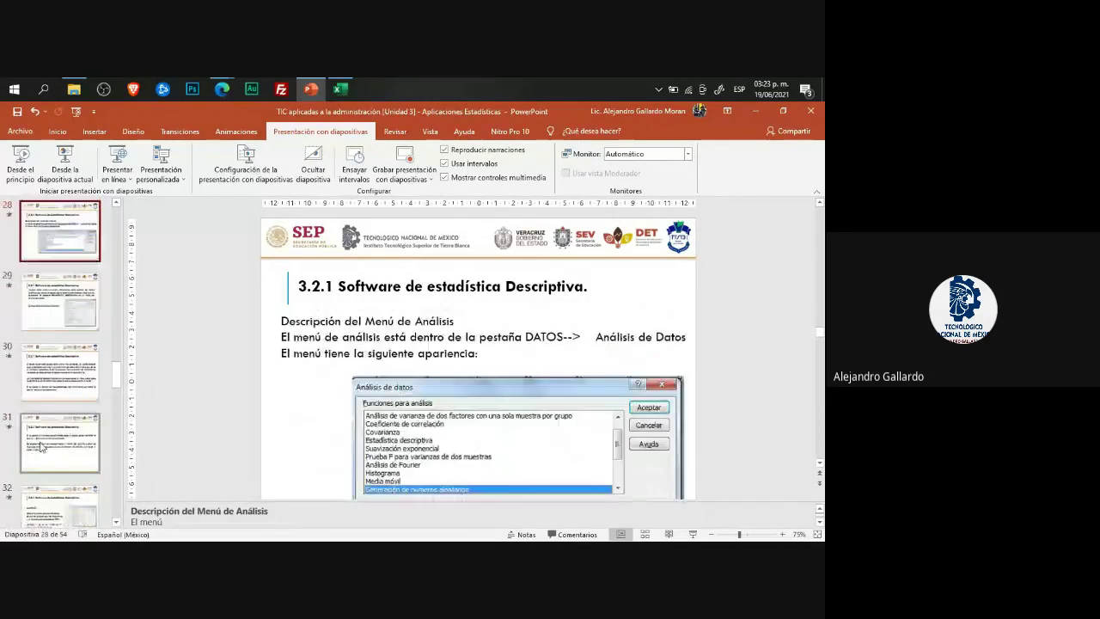
pyautogui.scroll(-1, 69, 434)
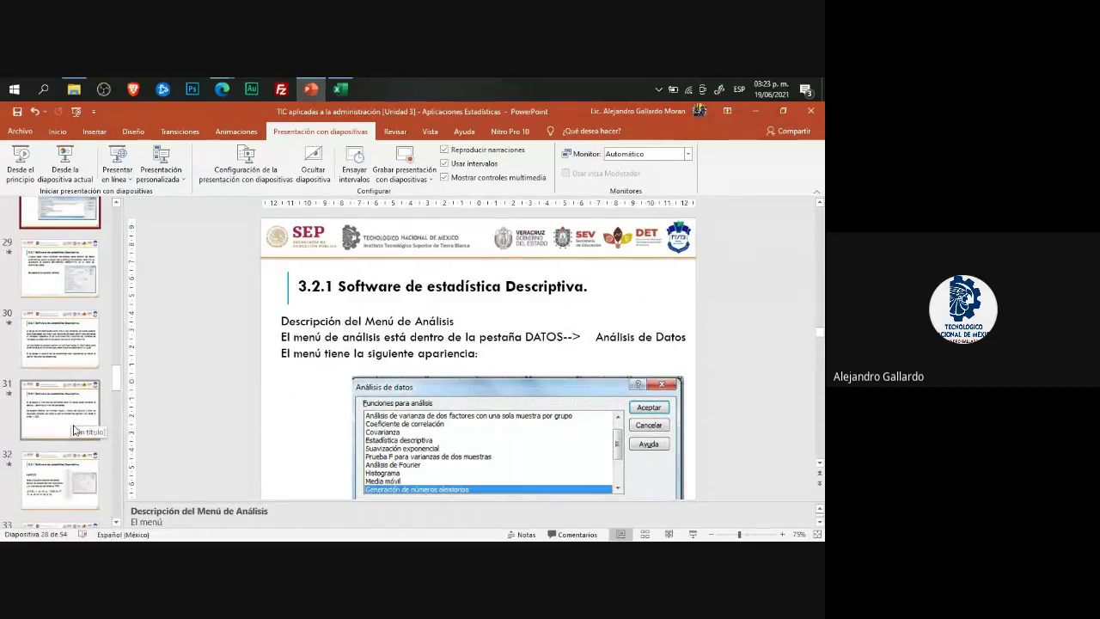
pyautogui.keyDown('shift'); pyautogui.click(74, 430); pyautogui.keyUp('shift')
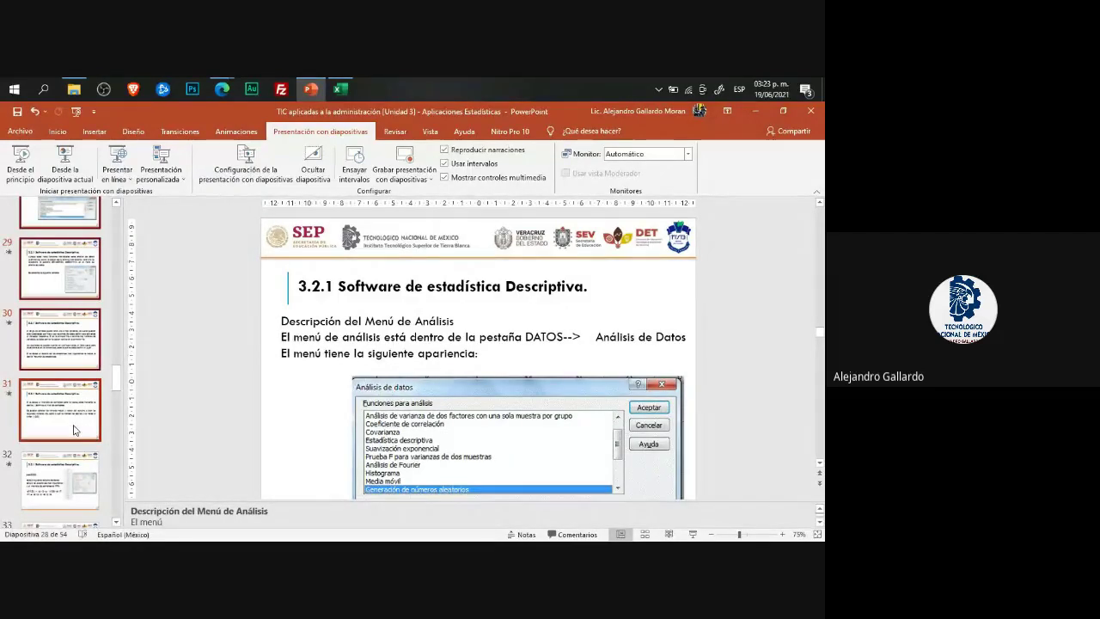
pyautogui.press('Delete')
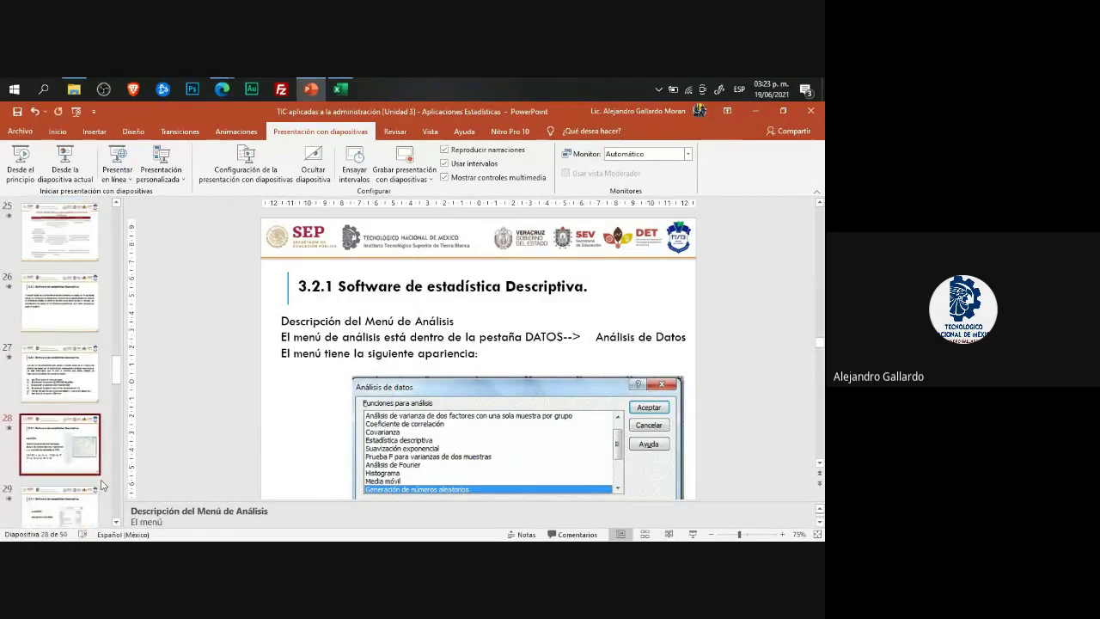
pyautogui.click(79, 468)
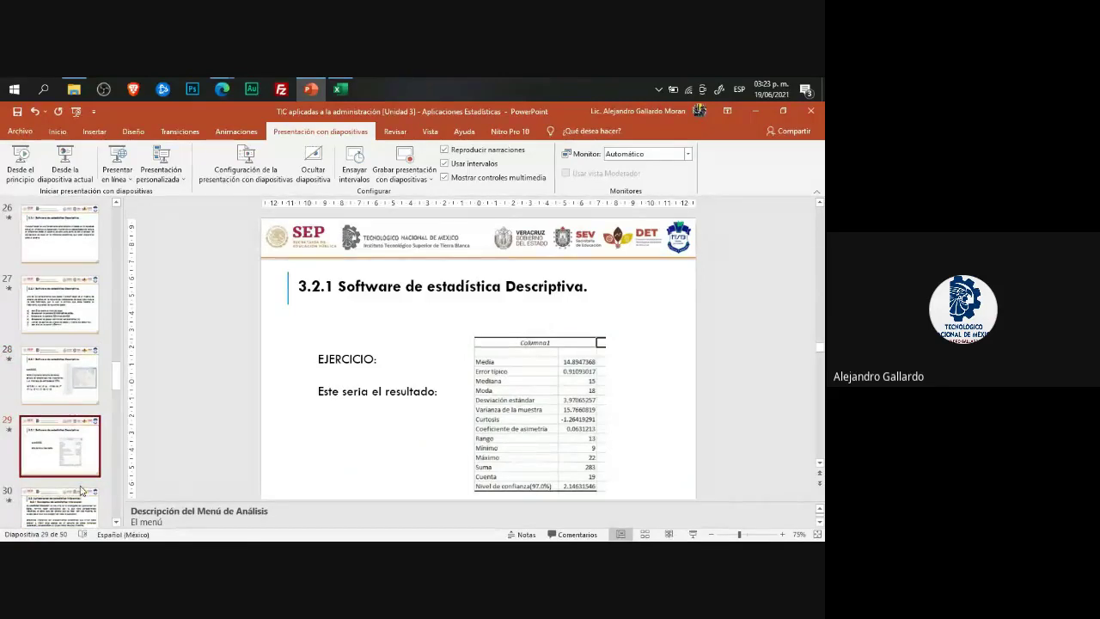
pyautogui.click(74, 413)
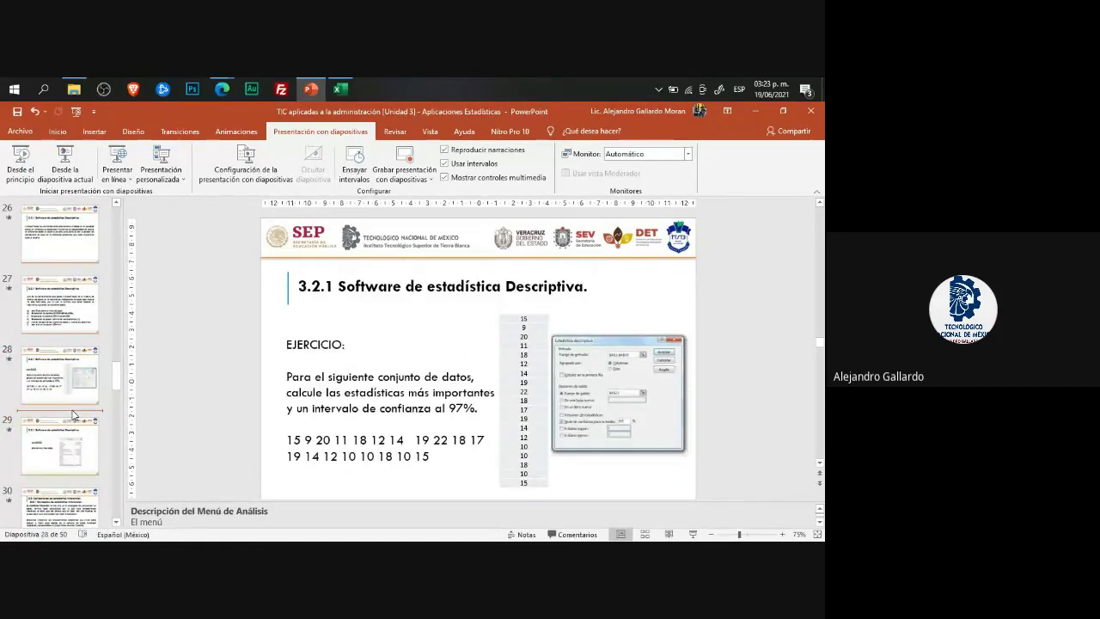
pyautogui.hotkey('ctrl', 'v')
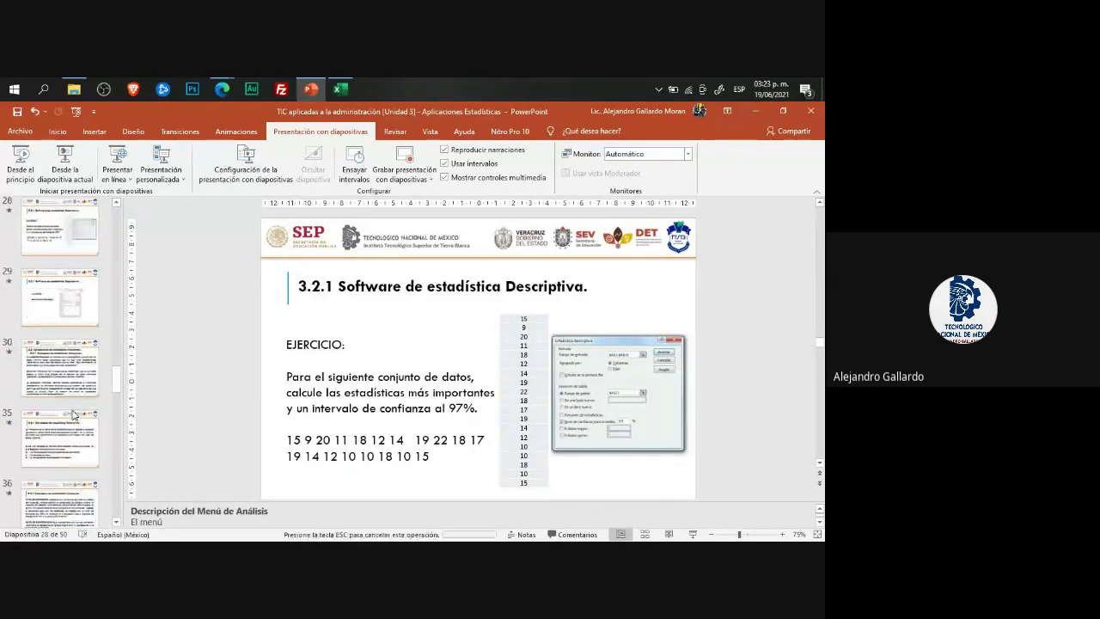
# Step: Check the reordered slides 30 to 33 and save the presentation
pyautogui.click(73, 301)
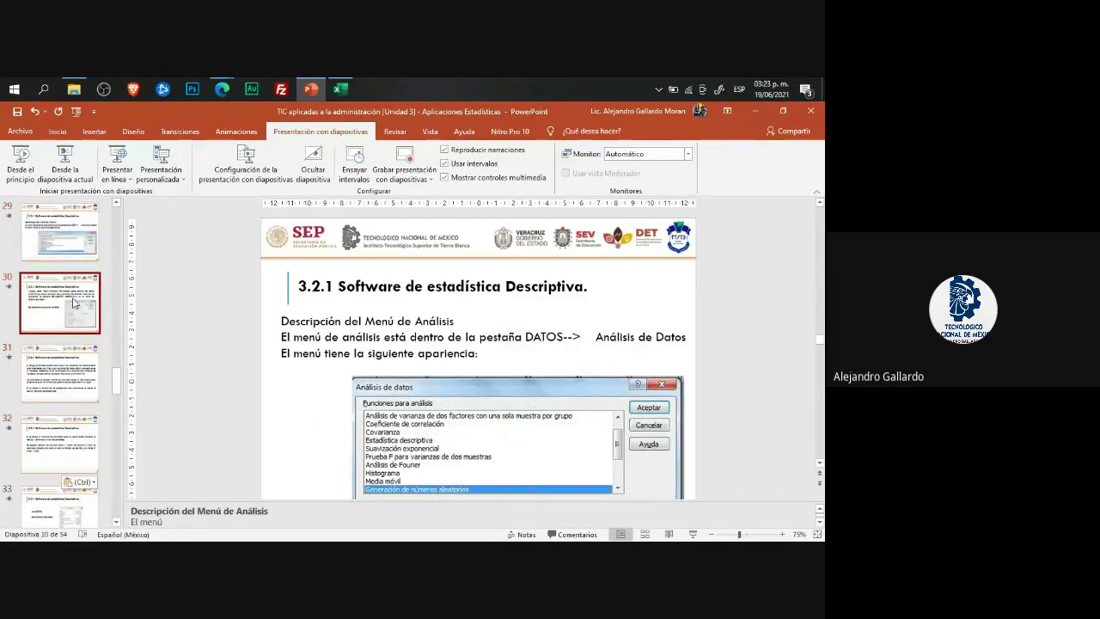
pyautogui.click(78, 361)
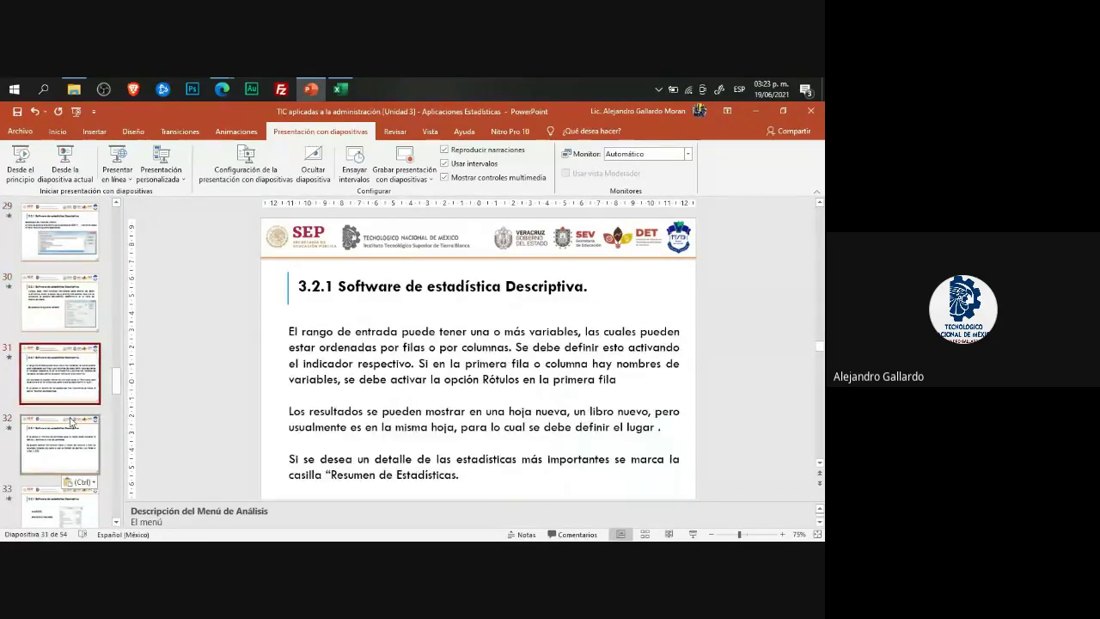
pyautogui.click(69, 443)
pyautogui.scroll(-1, 67, 481)
pyautogui.click(67, 481)
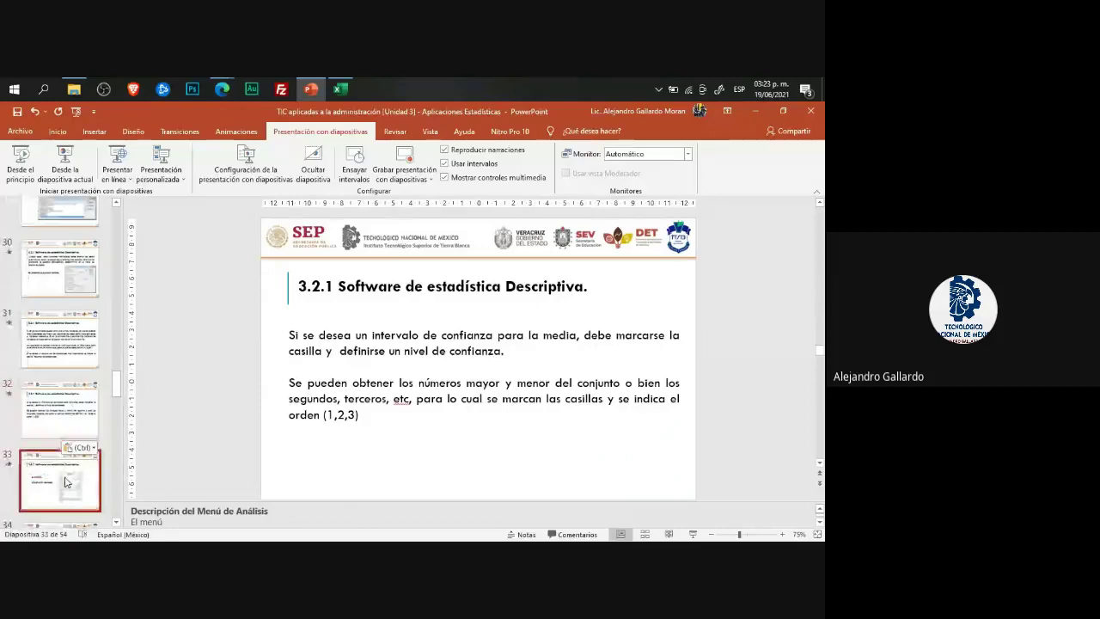
pyautogui.hotkey('ctrl', 's')
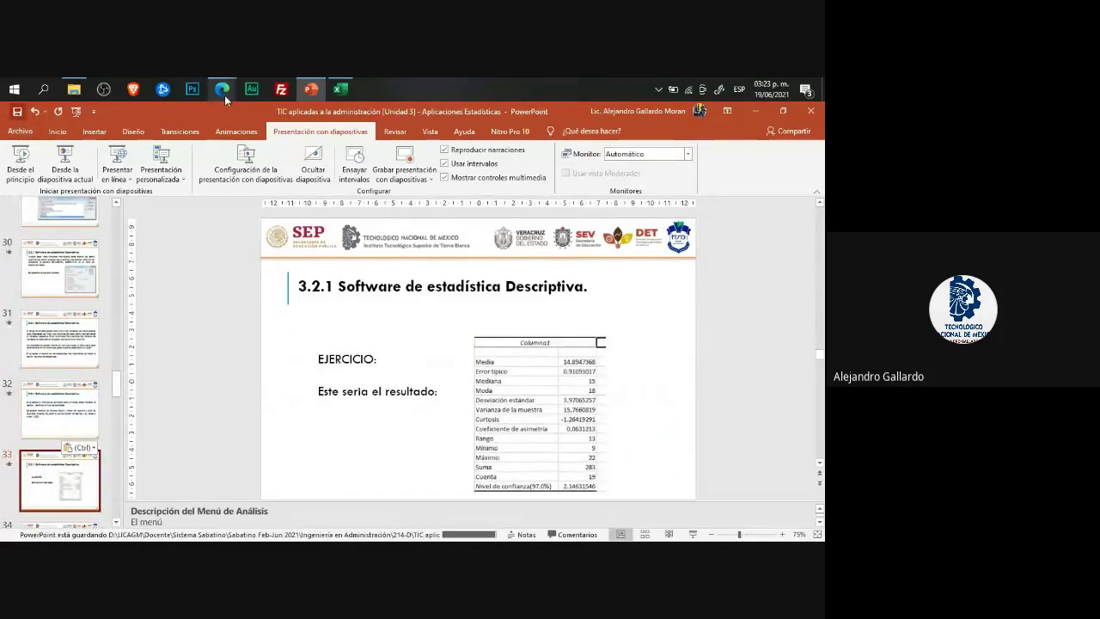
# Step: Switch to the Google Meet call in Edge, admit the participant waiting to join and return to the PowerPoint presentation
pyautogui.hotkey('alt', 'Tab')
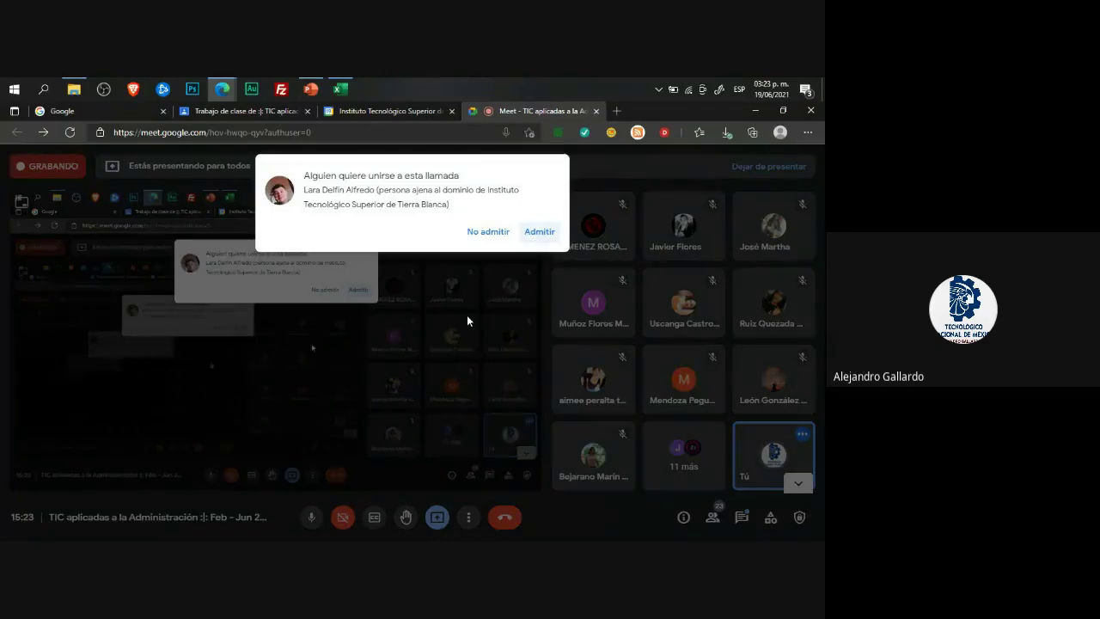
pyautogui.click(538, 238)
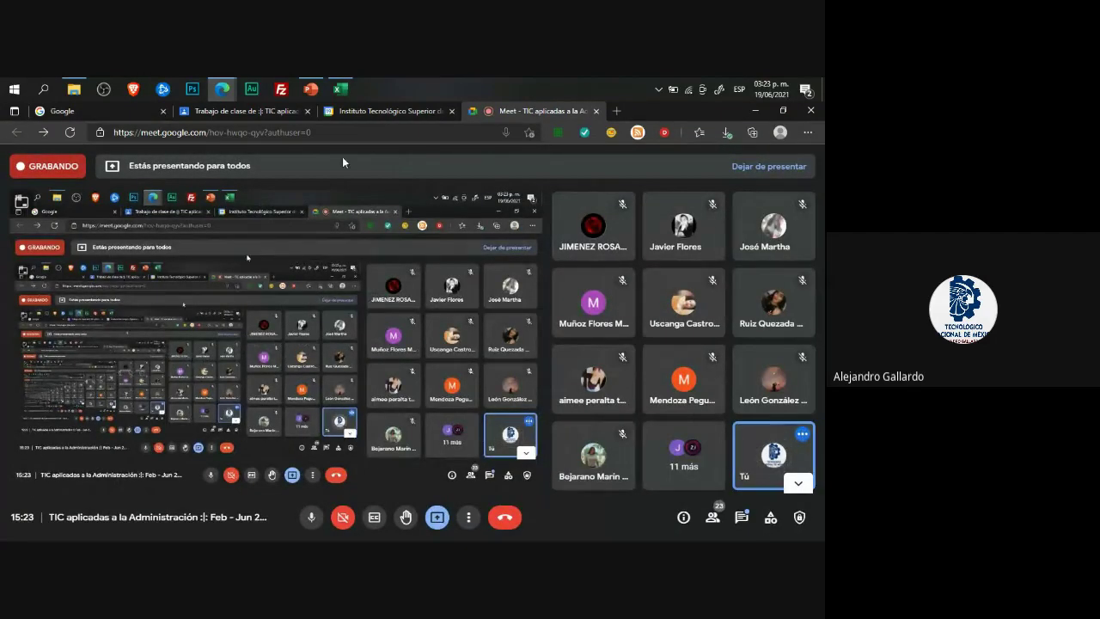
pyautogui.click(314, 92)
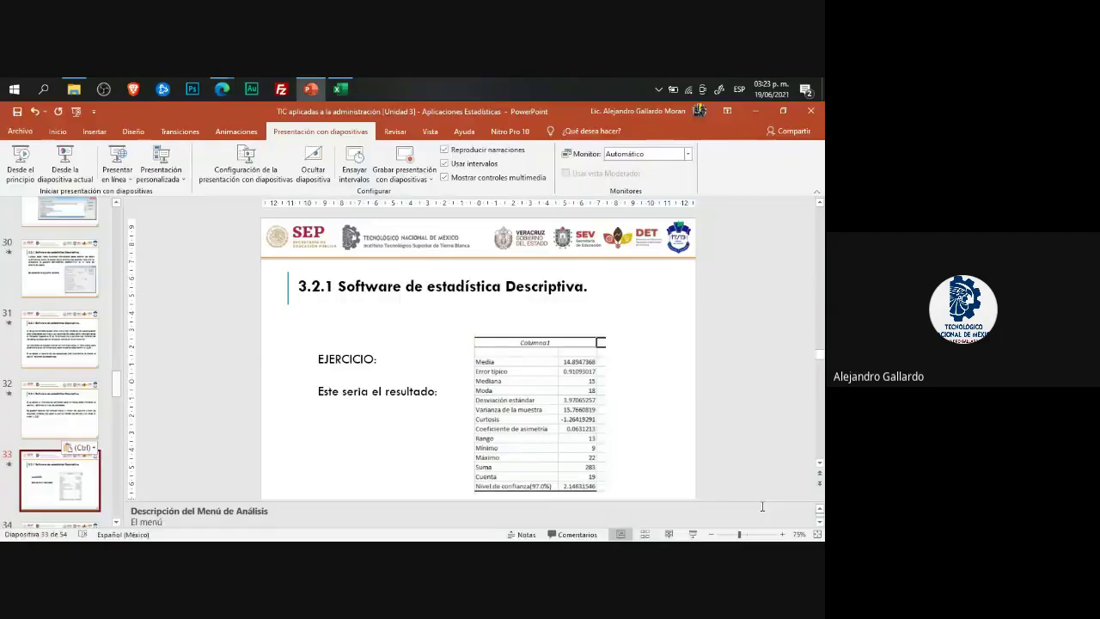
# Step: Shrink the presentation window, start the slide show from the current slide and go back to the exercise on slide 28
pyautogui.click(782, 111)
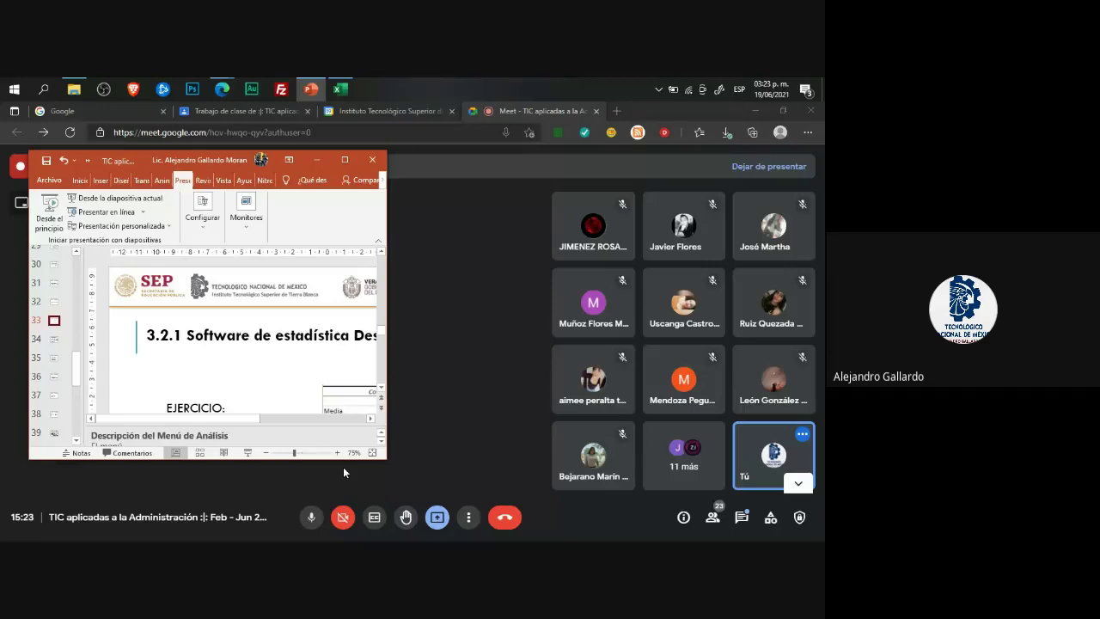
pyautogui.click(247, 453)
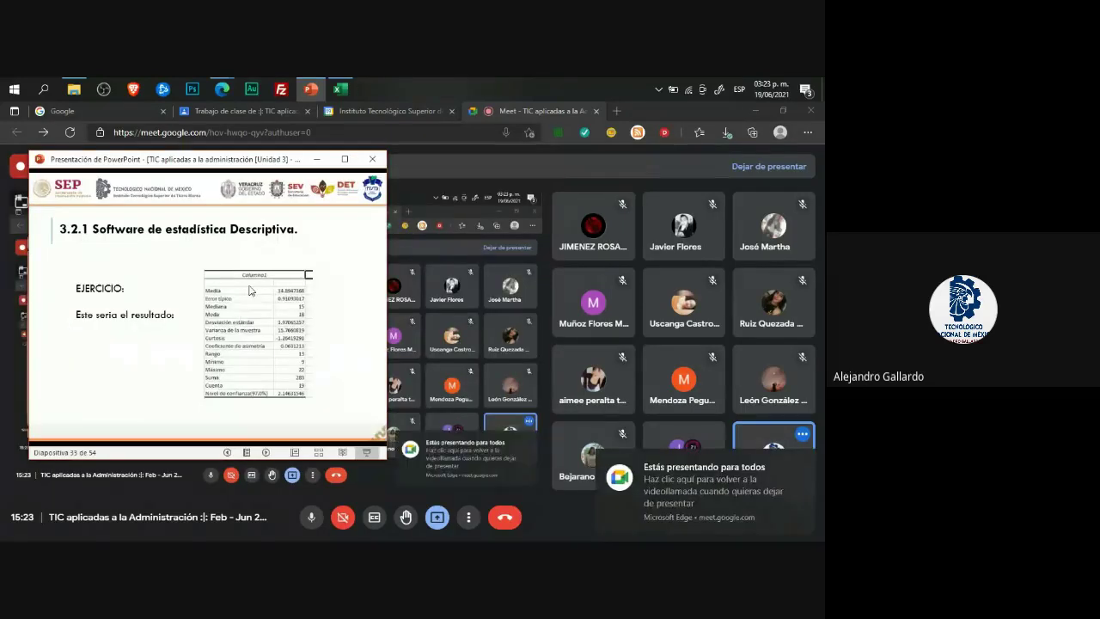
pyautogui.press('Left')
pyautogui.press('Left')
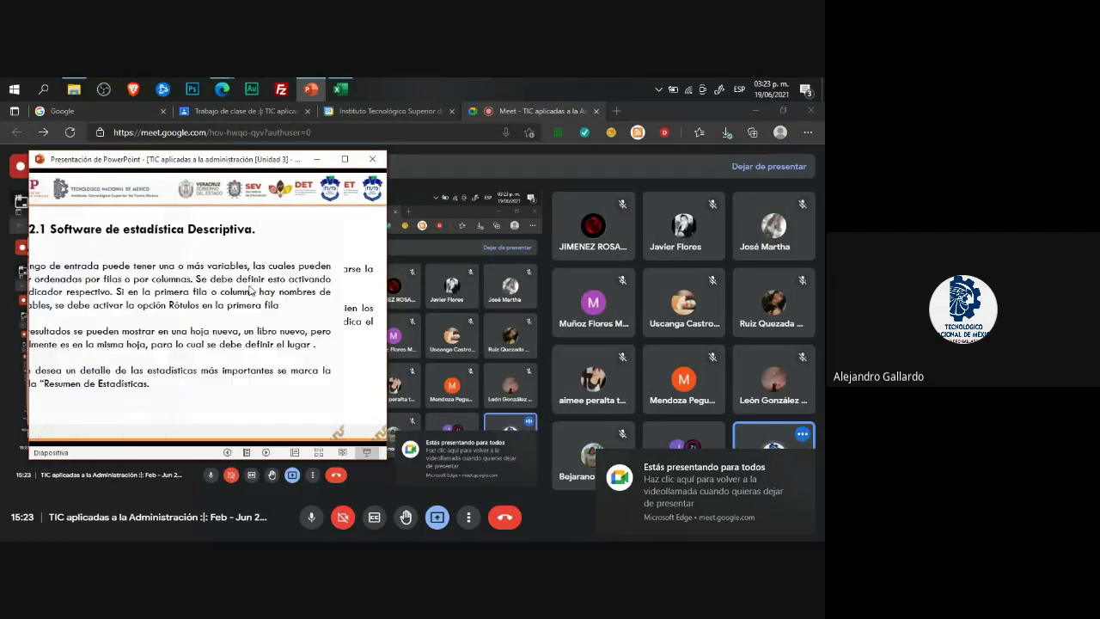
pyautogui.press('Left')
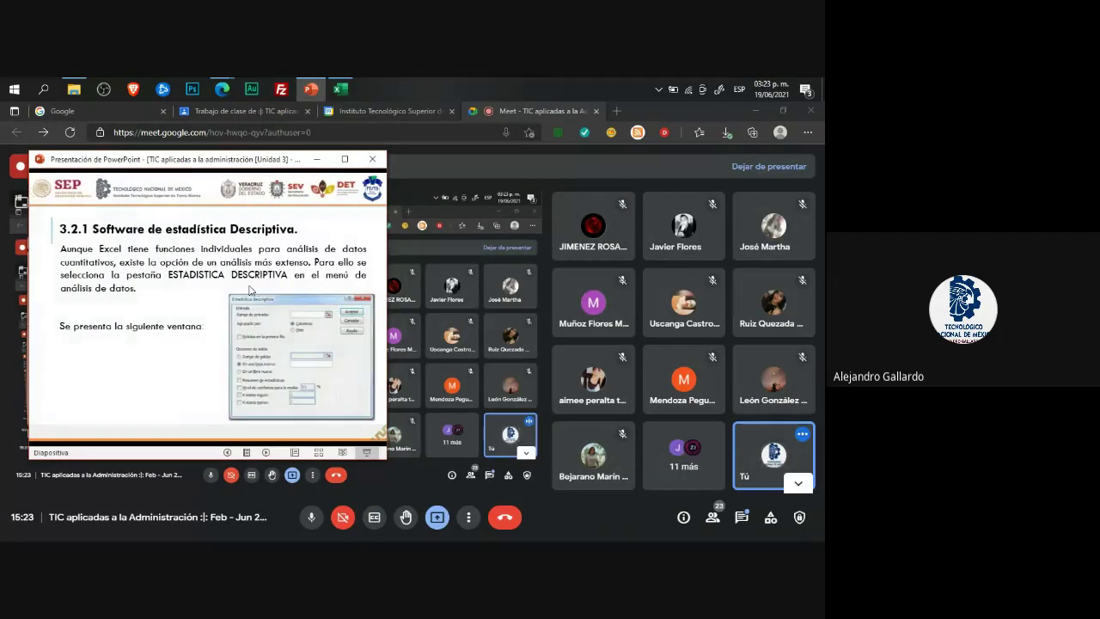
pyautogui.press('Left')
pyautogui.press('Left')
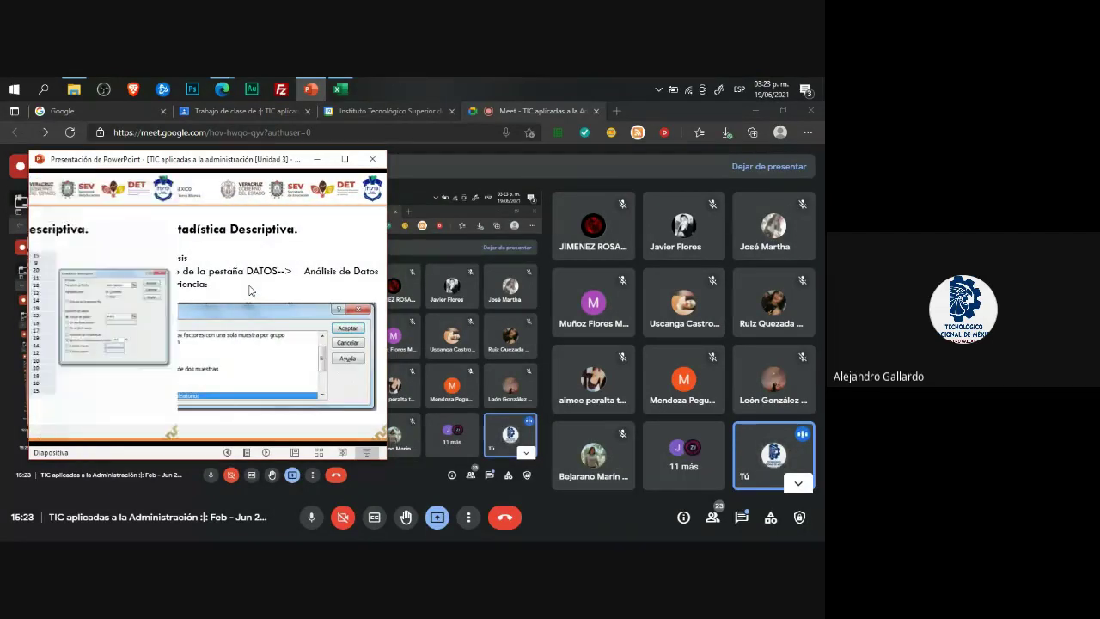
pyautogui.press('Left')
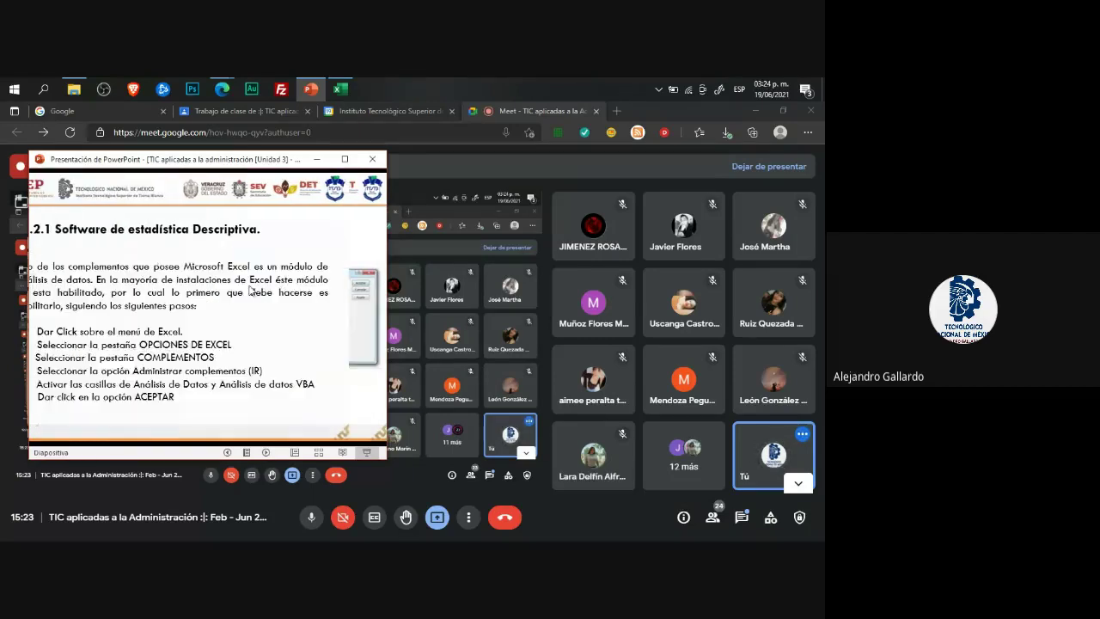
pyautogui.press('Right')
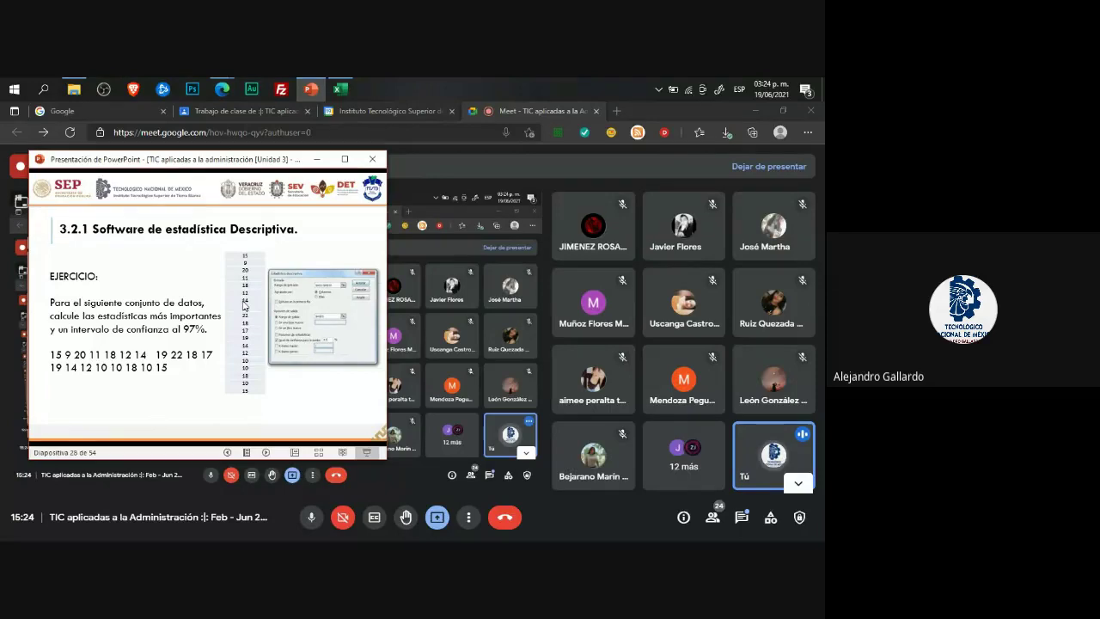
pyautogui.click(340, 88)
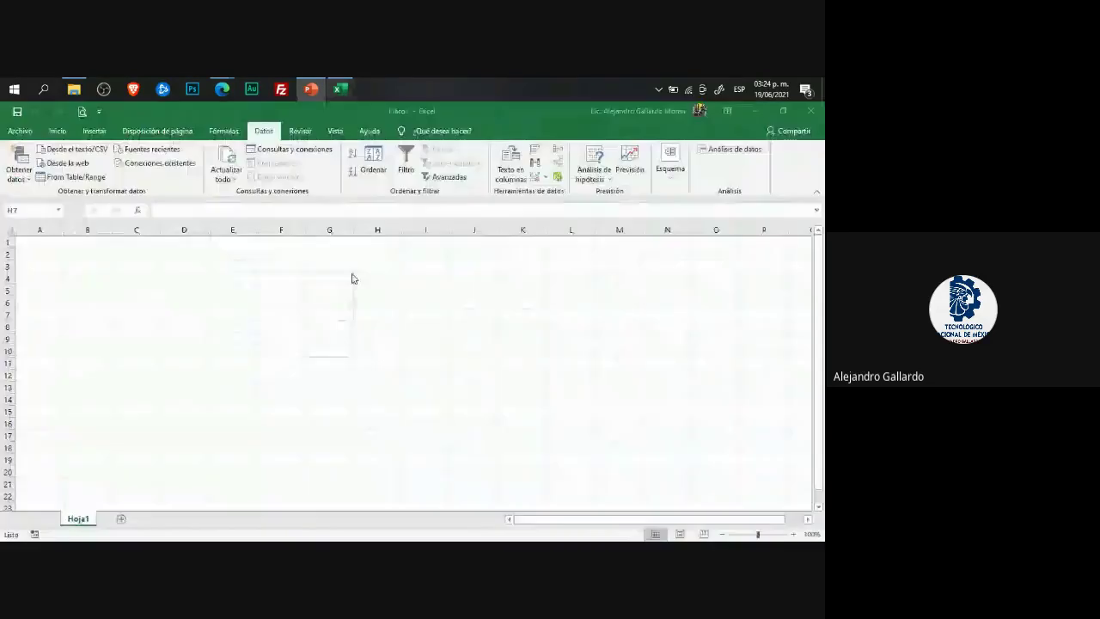
pyautogui.click(91, 255)
pyautogui.click(129, 289)
pyautogui.click(232, 350)
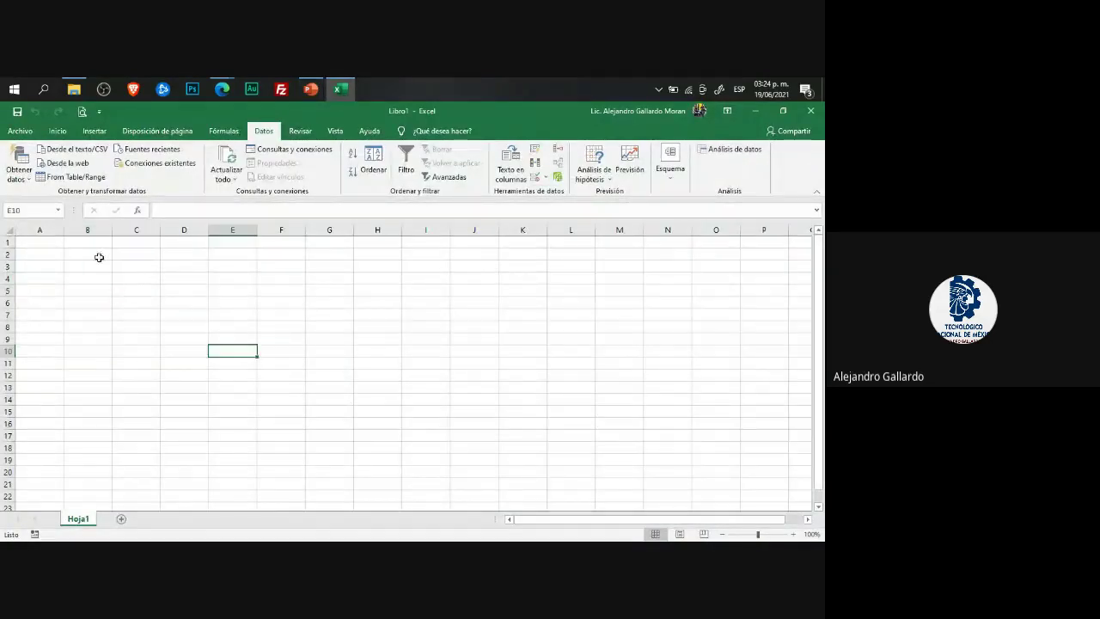
pyautogui.click(98, 254)
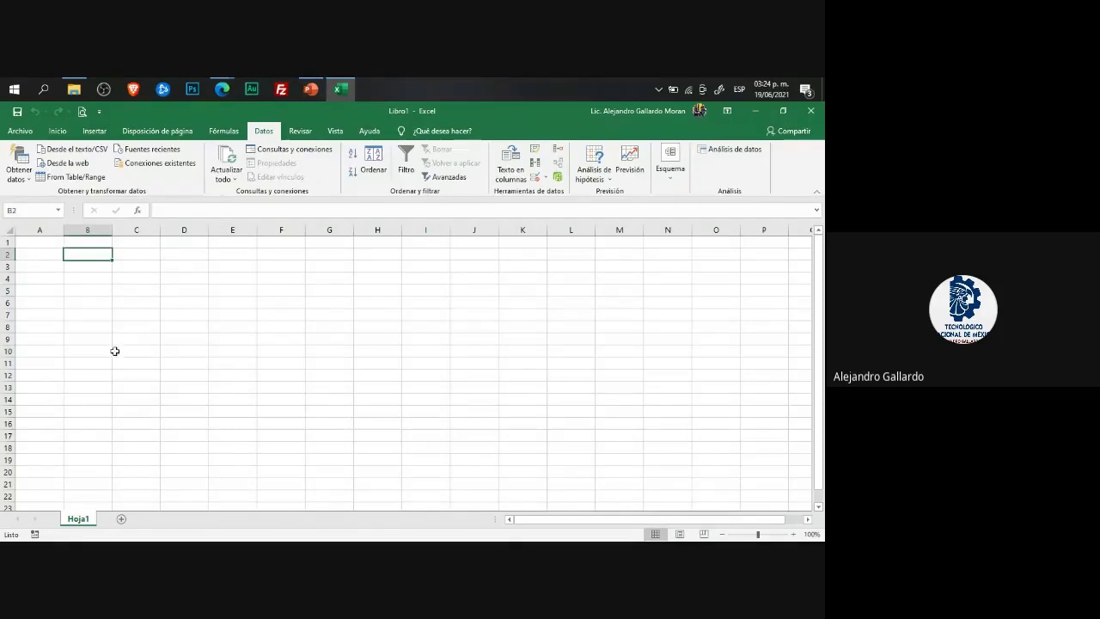
pyautogui.moveTo(100, 254); pyautogui.dragTo(85, 402)
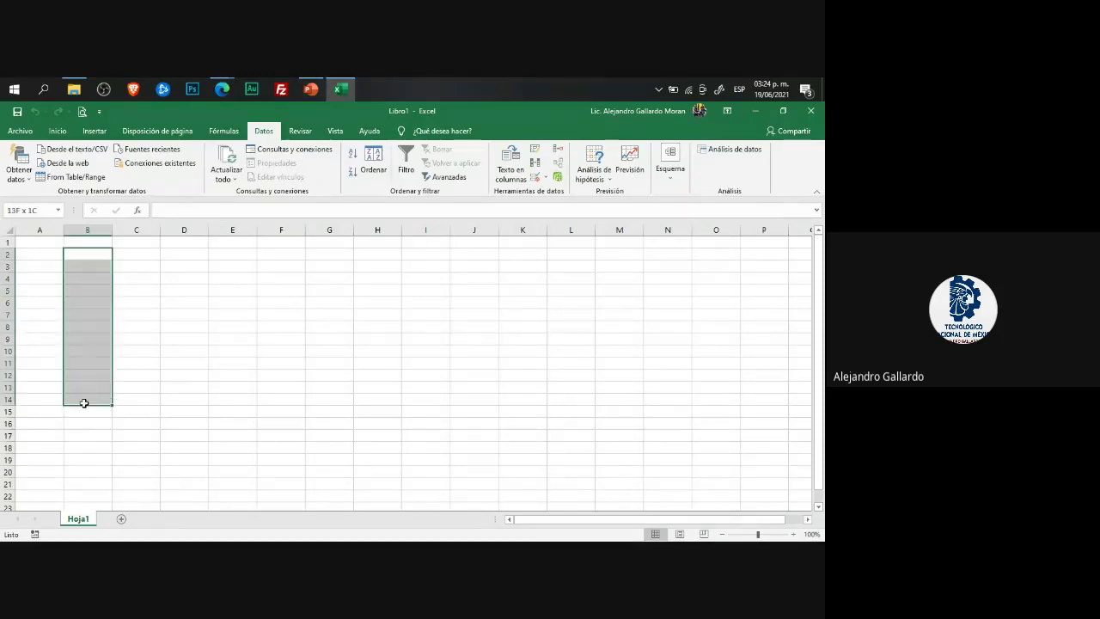
pyautogui.click(239, 337)
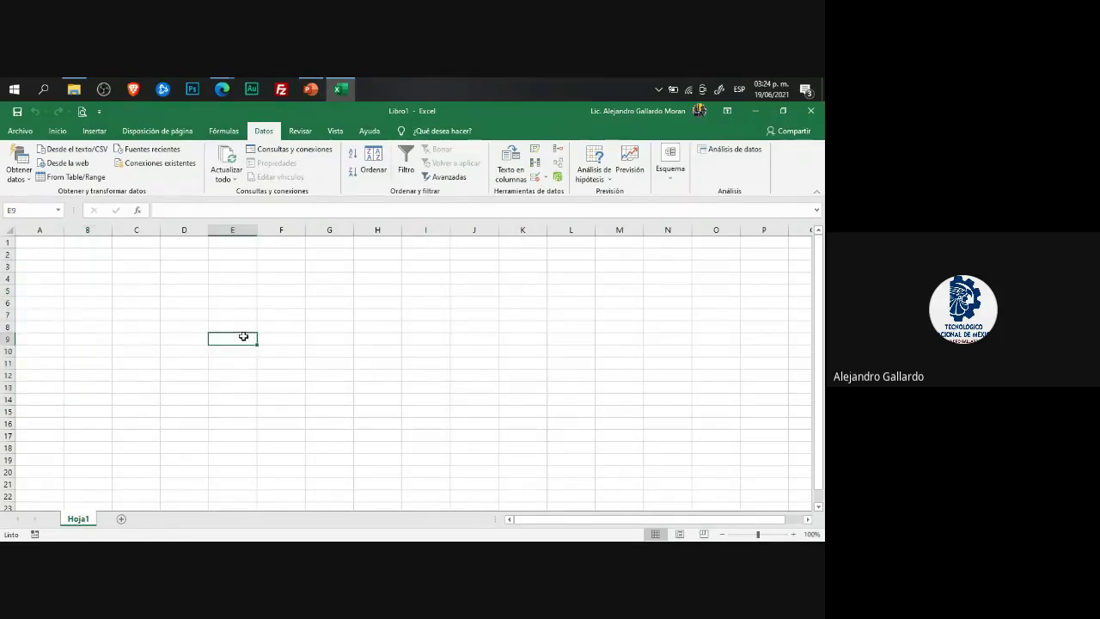
# Step: Return to the PowerPoint slide show and view the exercise on slide 28 in a maximized window
pyautogui.click(311, 89)
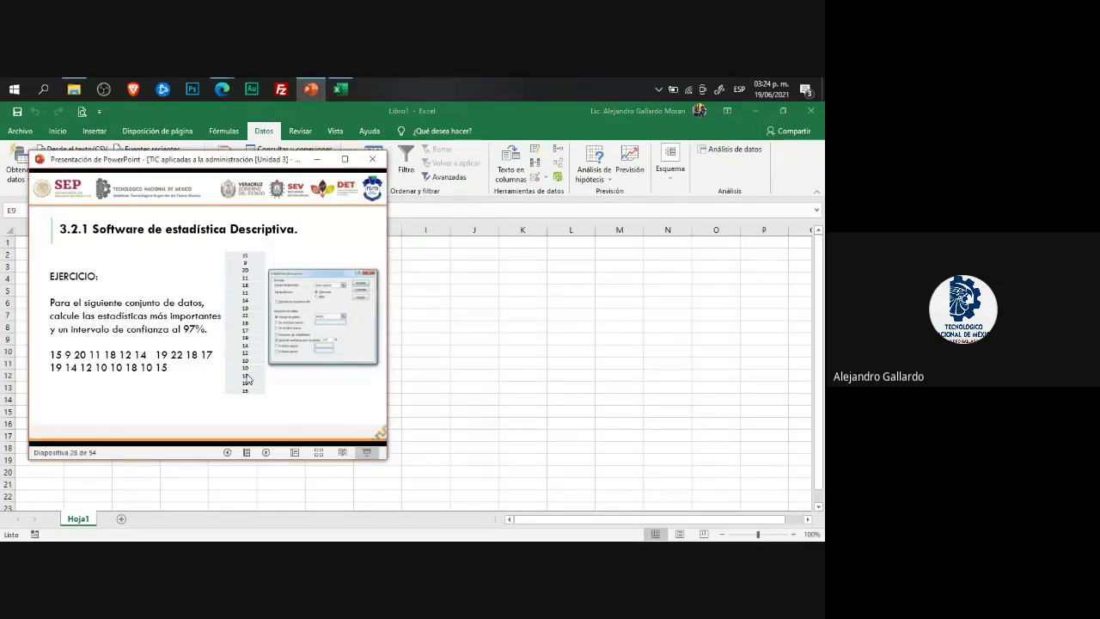
pyautogui.click(345, 159)
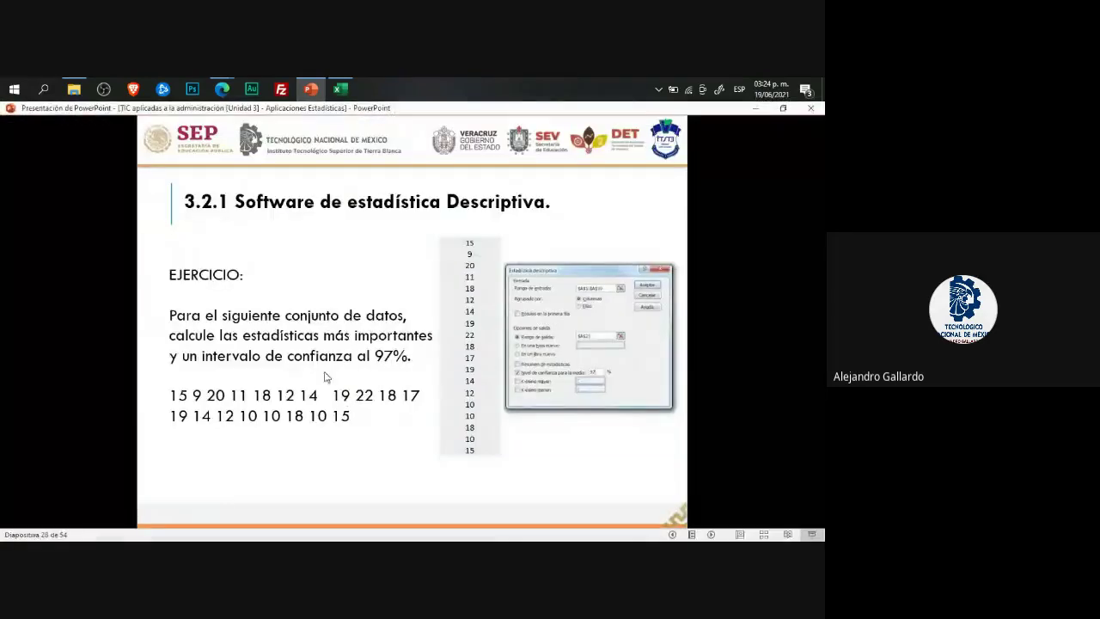
pyautogui.click(473, 271)
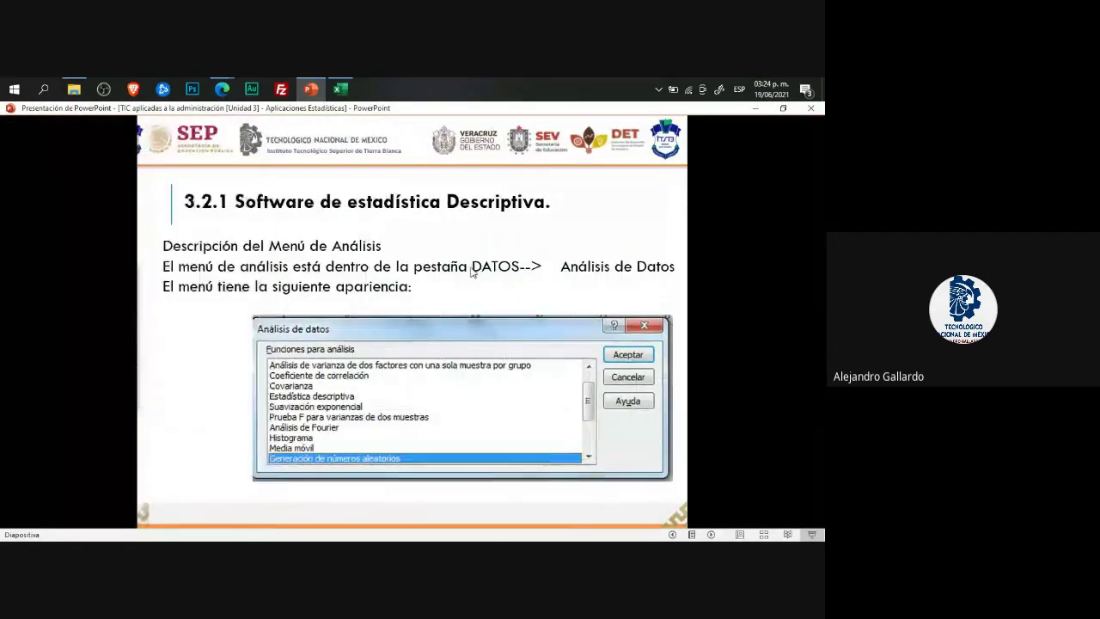
pyautogui.press('Left')
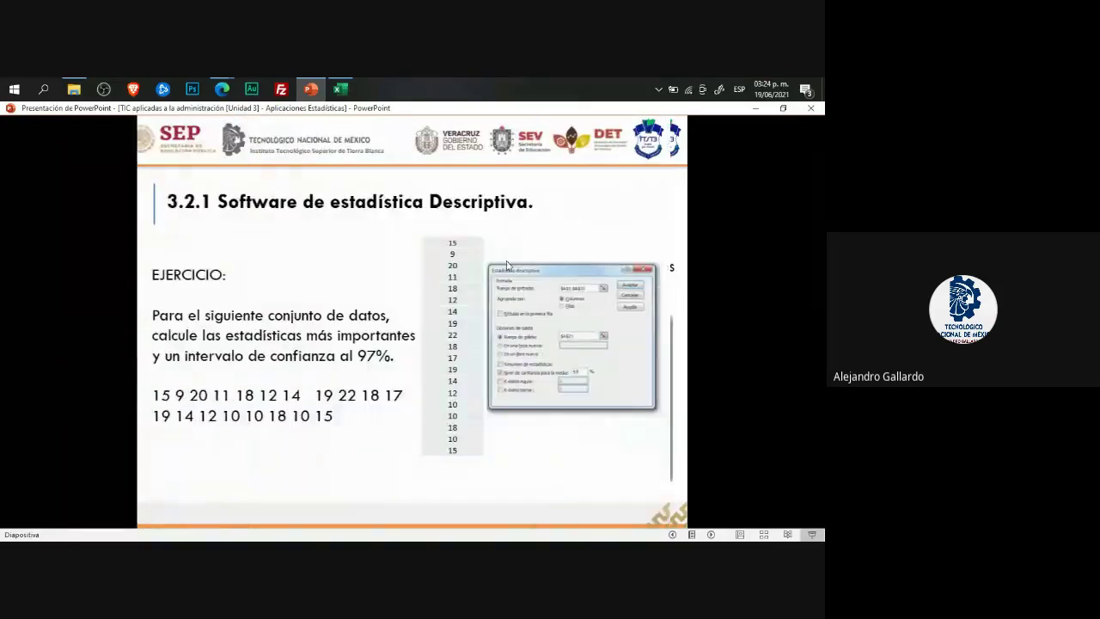
# Step: End the slide show and copy the exercise's column of numbers from slide 28 in the editing view
pyautogui.press('Escape')
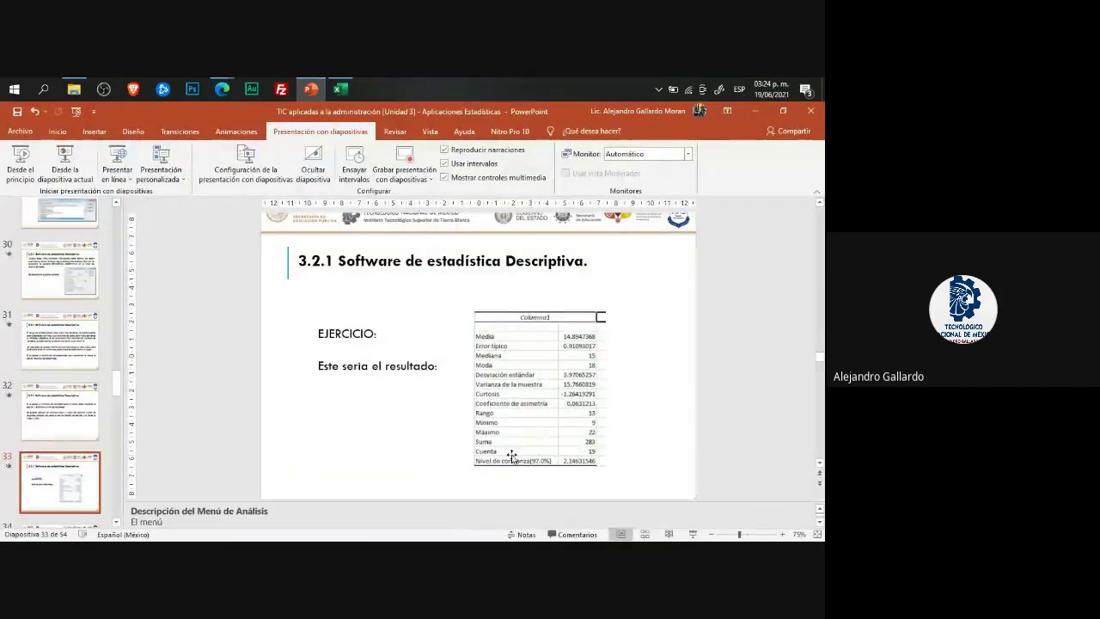
pyautogui.click(58, 403)
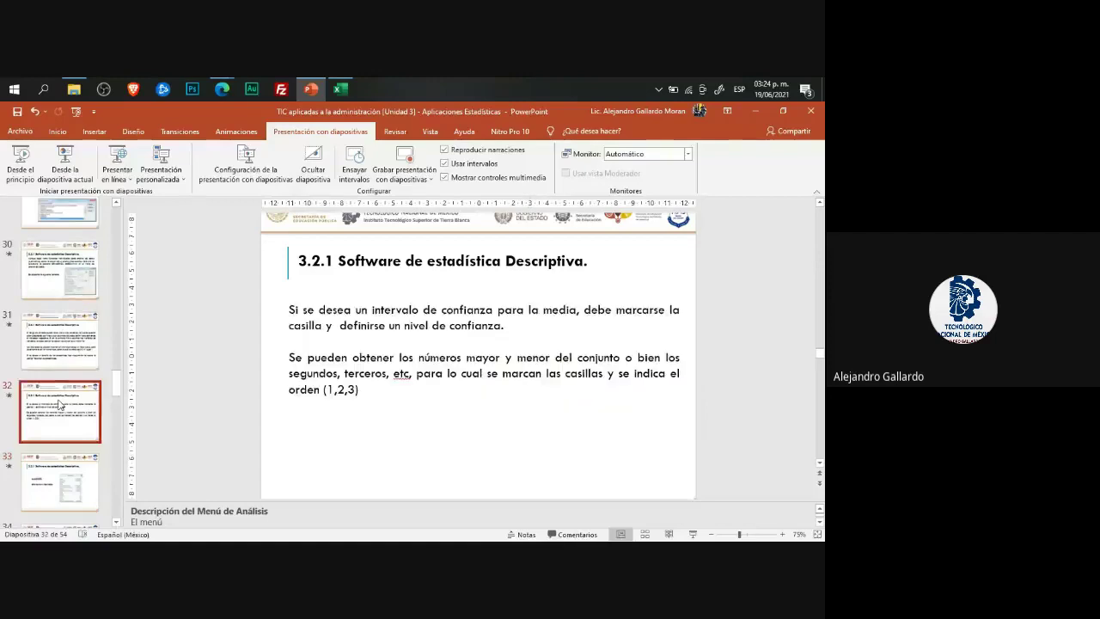
pyautogui.scroll(1, 53, 299)
pyautogui.click(59, 232)
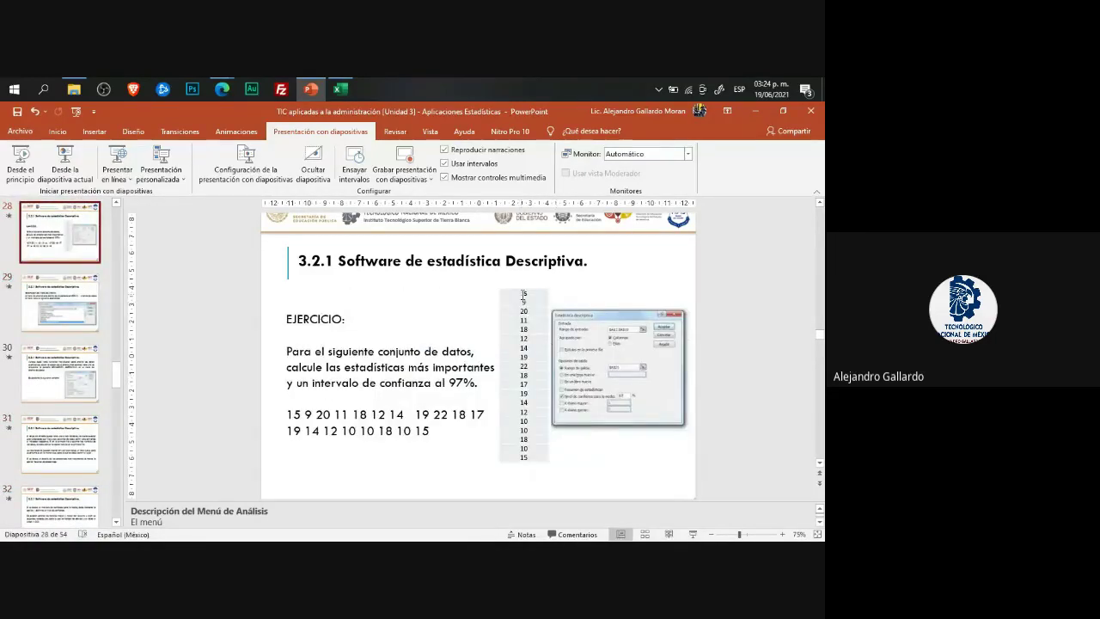
pyautogui.moveTo(523, 293); pyautogui.dragTo(523, 454)
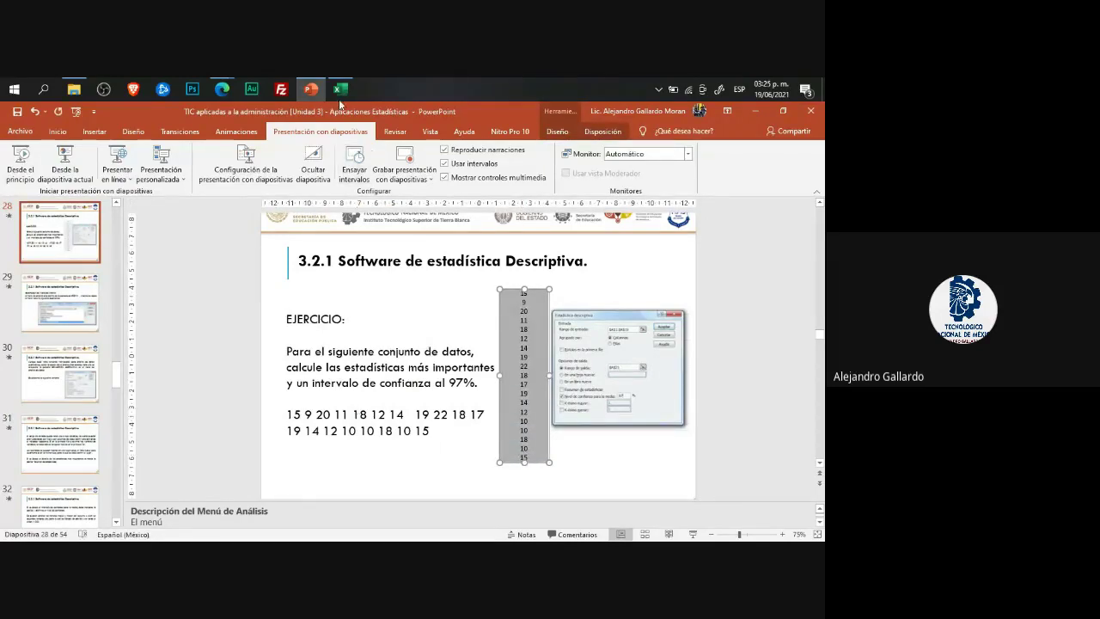
pyautogui.click(289, 414)
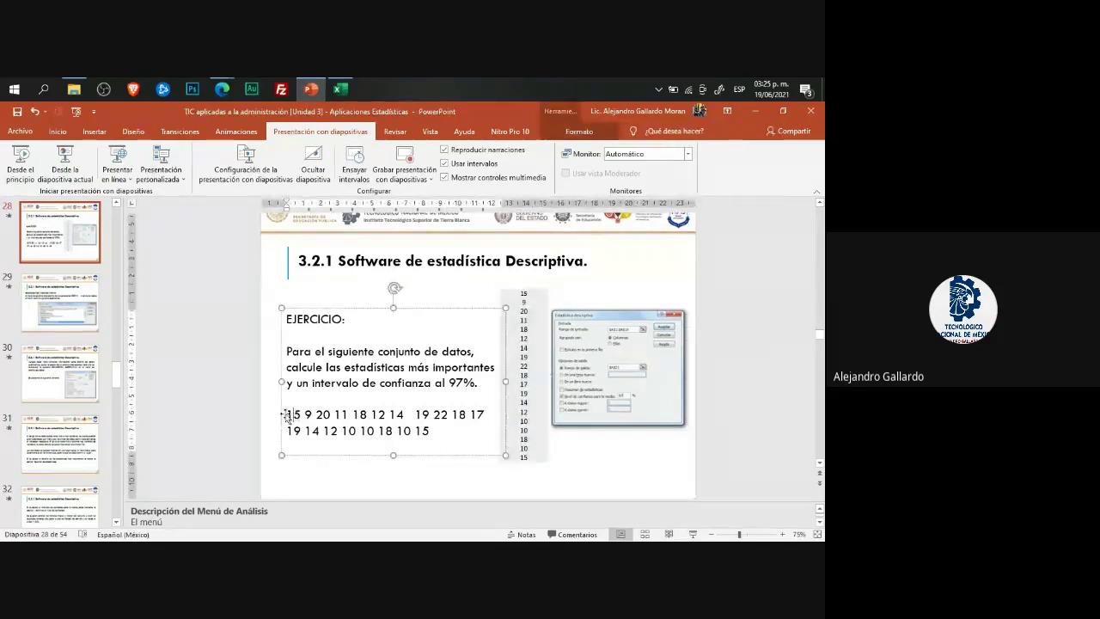
pyautogui.moveTo(289, 414); pyautogui.dragTo(435, 431)
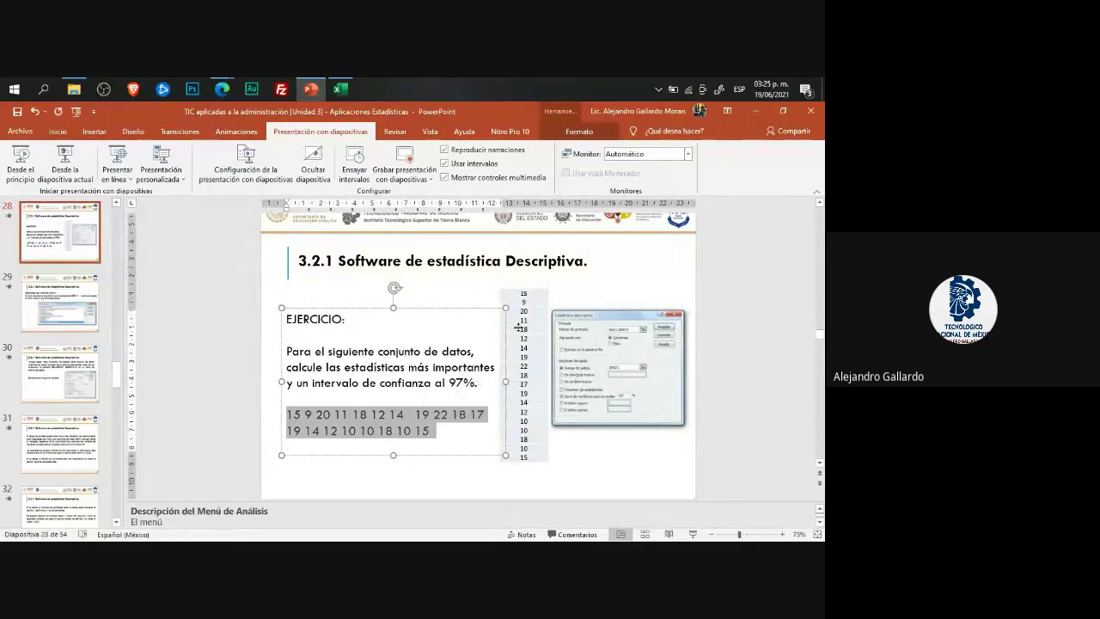
pyautogui.moveTo(527, 294); pyautogui.dragTo(527, 457)
pyautogui.hotkey('ctrl', 'c')
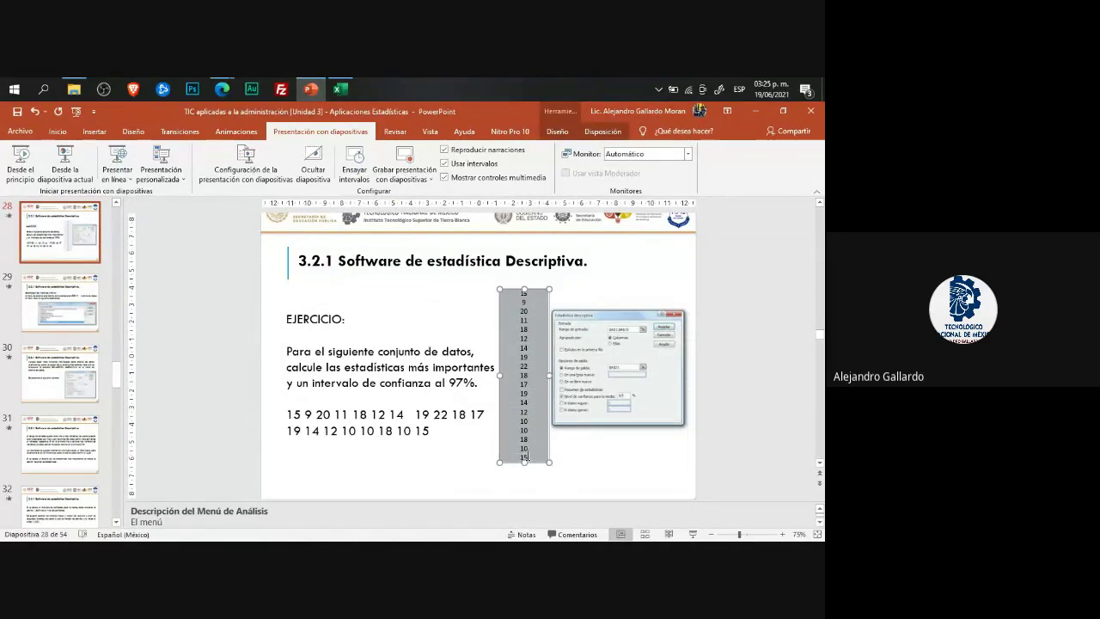
# Step: In the Excel workbook, paste the copied numbers from cell B3 down without their source formatting and center them
pyautogui.click(340, 89)
pyautogui.click(100, 265)
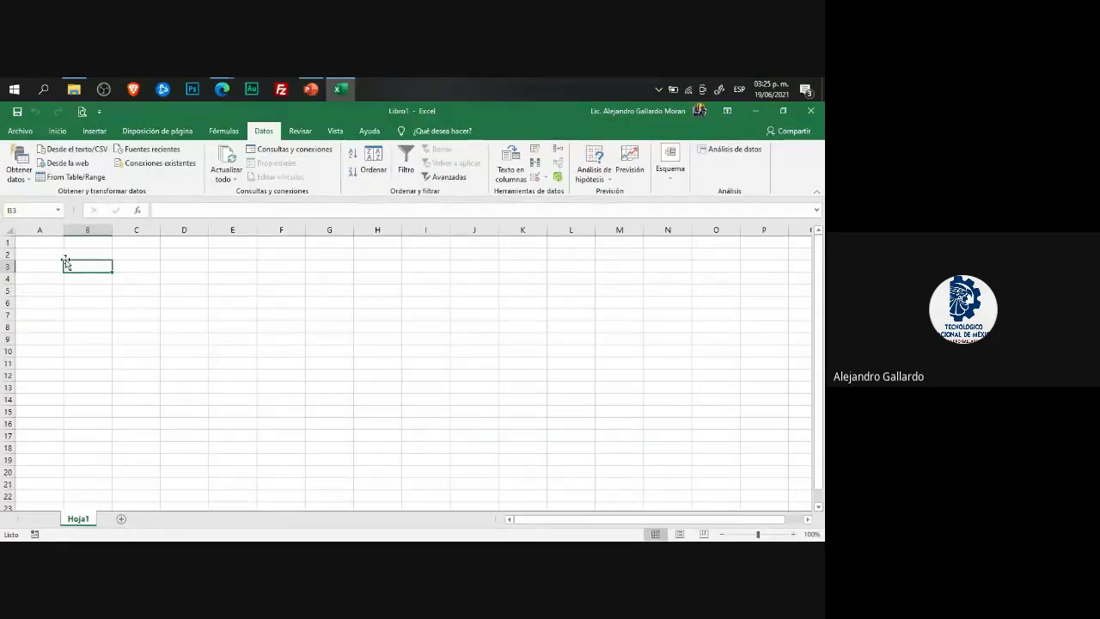
pyautogui.click(57, 131)
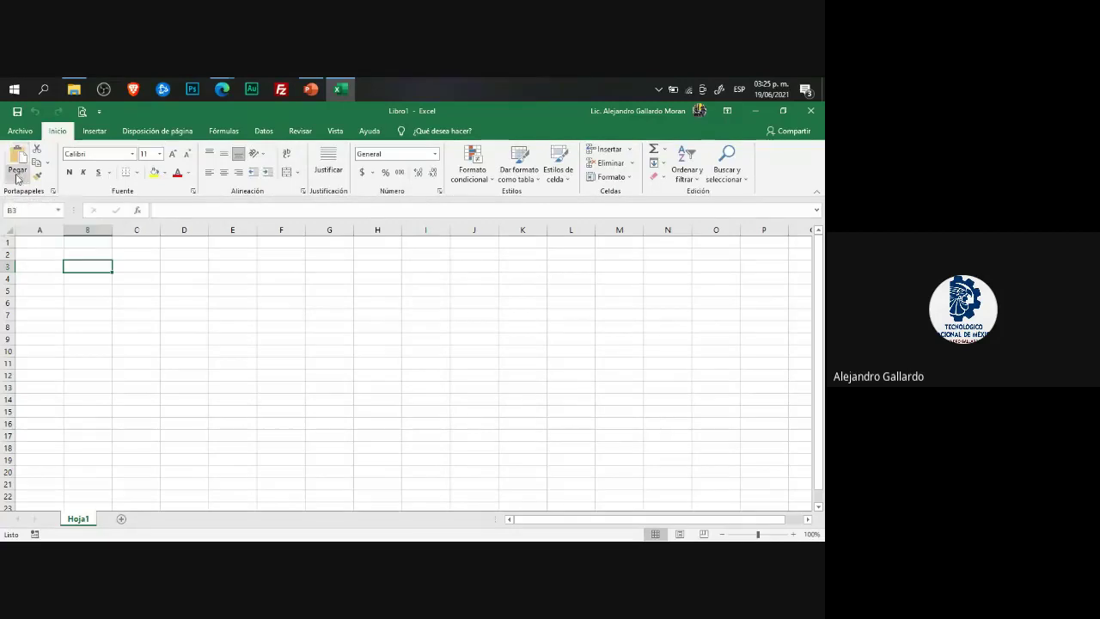
pyautogui.click(17, 176)
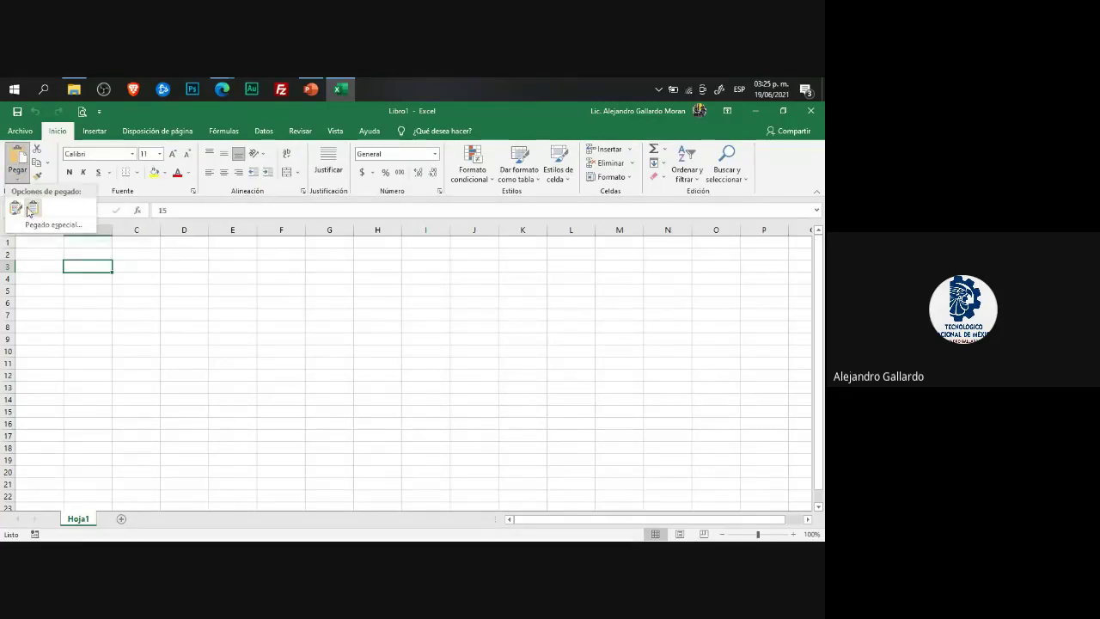
pyautogui.click(34, 210)
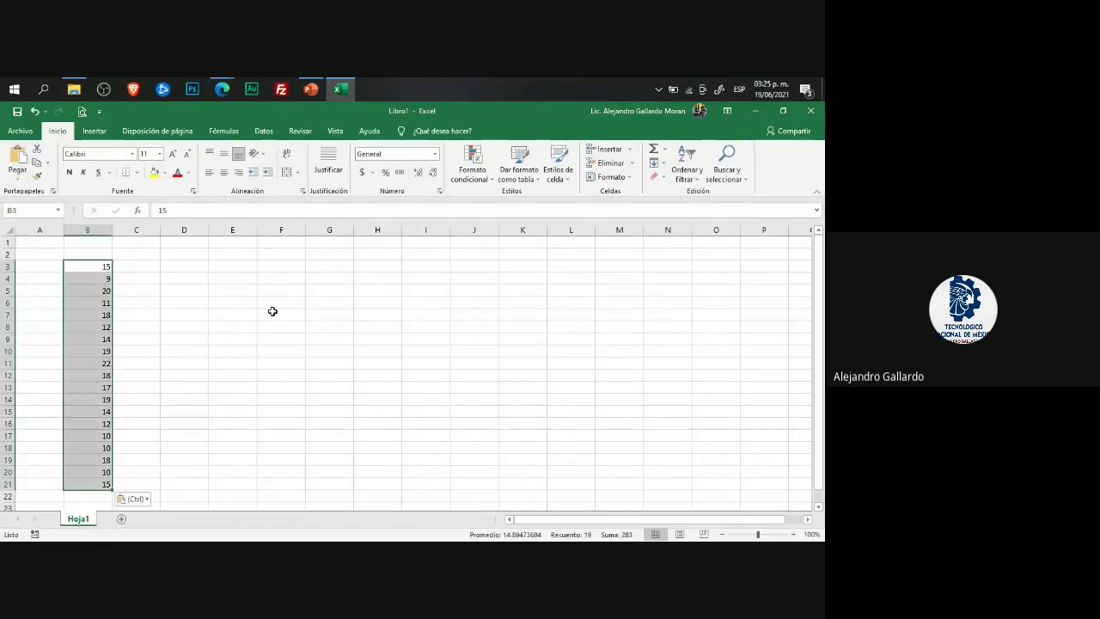
pyautogui.click(222, 171)
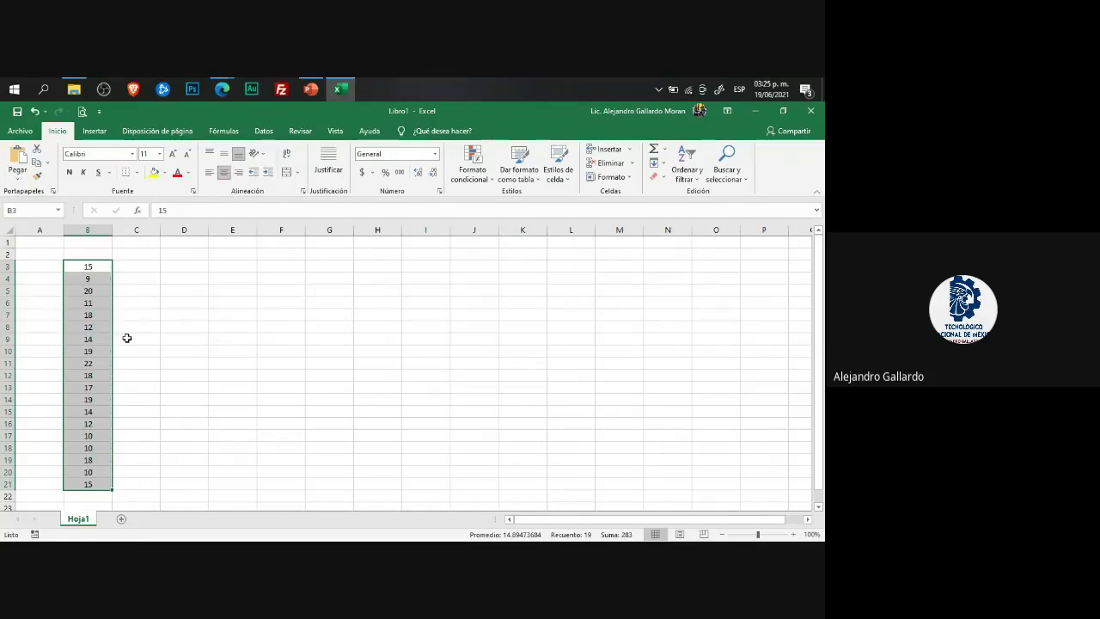
pyautogui.click(89, 269)
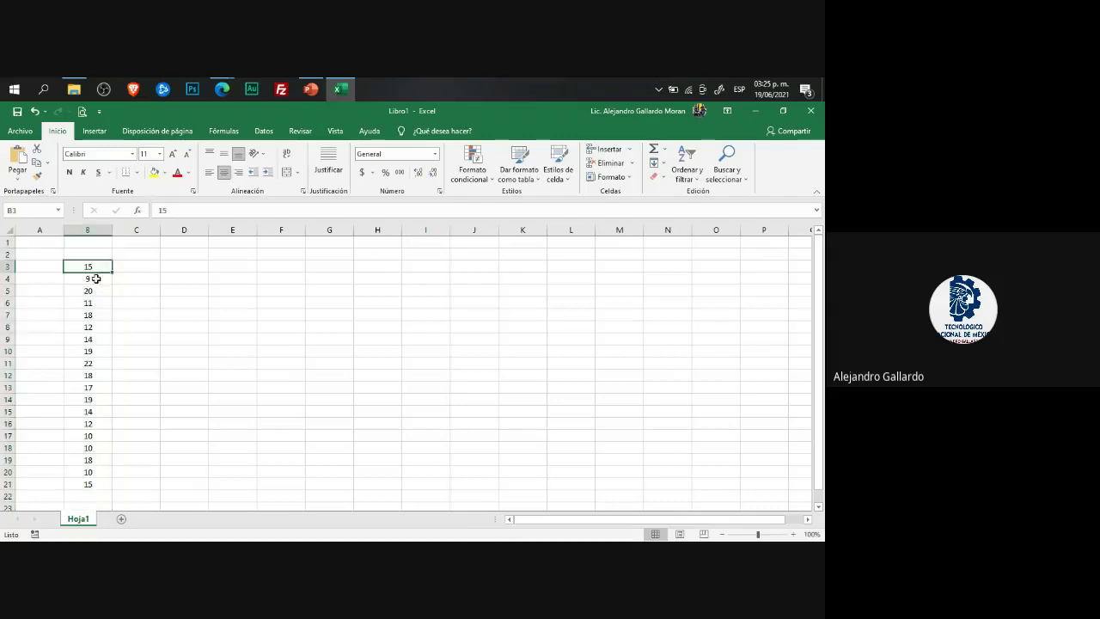
# Step: Return to PowerPoint, start the slide show at the exercise on slide 28 and reduce it to a smaller window over Excel
pyautogui.click(310, 90)
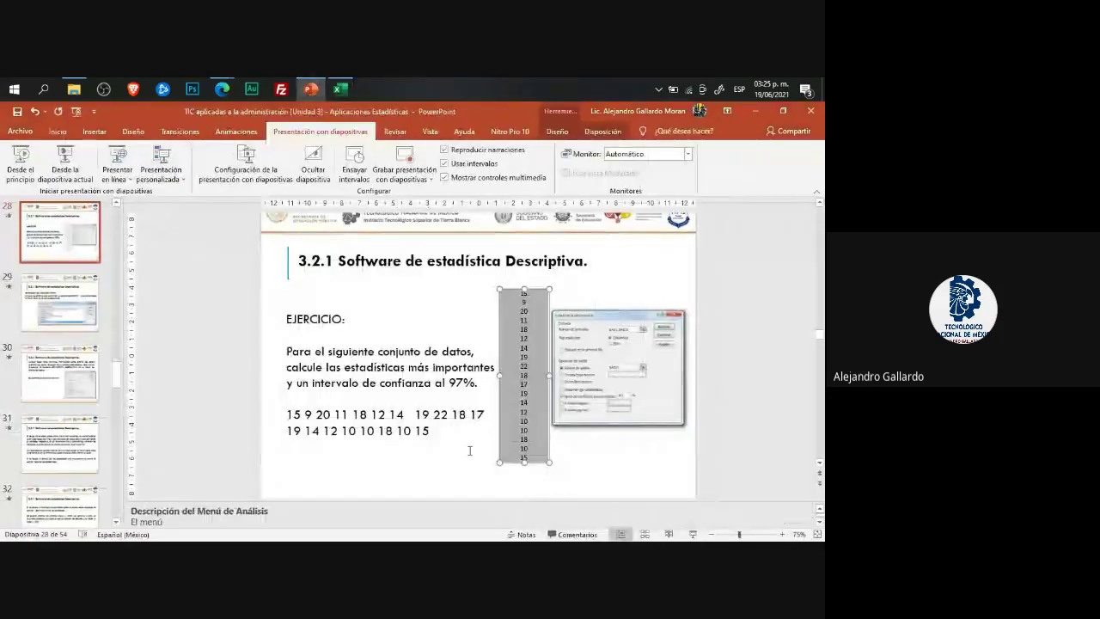
pyautogui.click(690, 533)
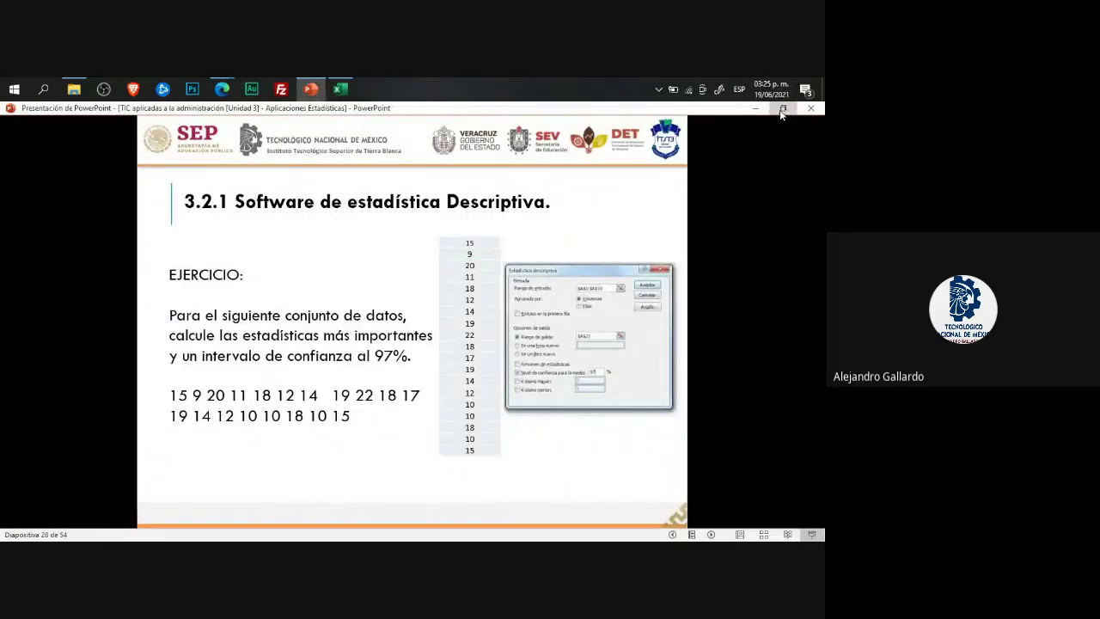
pyautogui.click(782, 110)
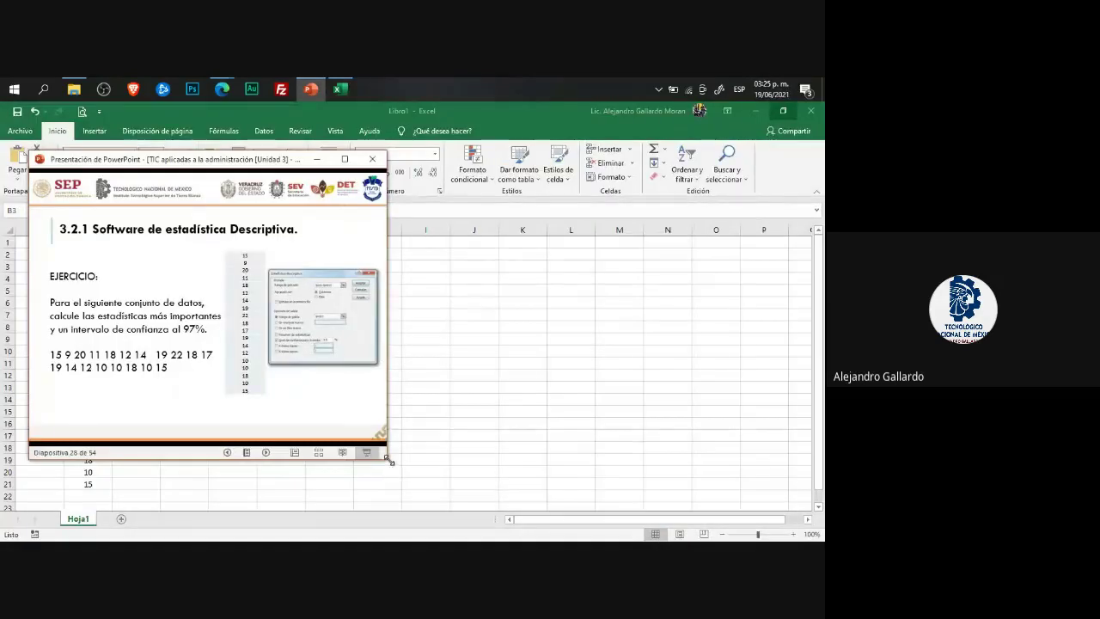
# Step: Enlarge the slide show window and advance from the exercise to slide 30 on the descriptive statistics dialog
pyautogui.moveTo(391, 461); pyautogui.dragTo(445, 509)
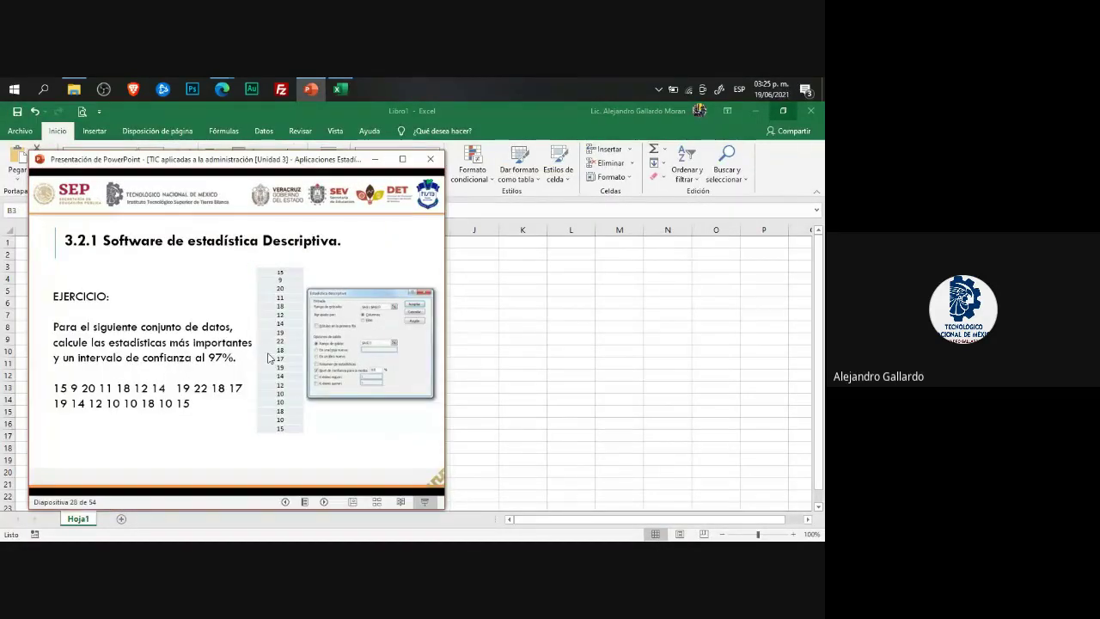
pyautogui.click(197, 307)
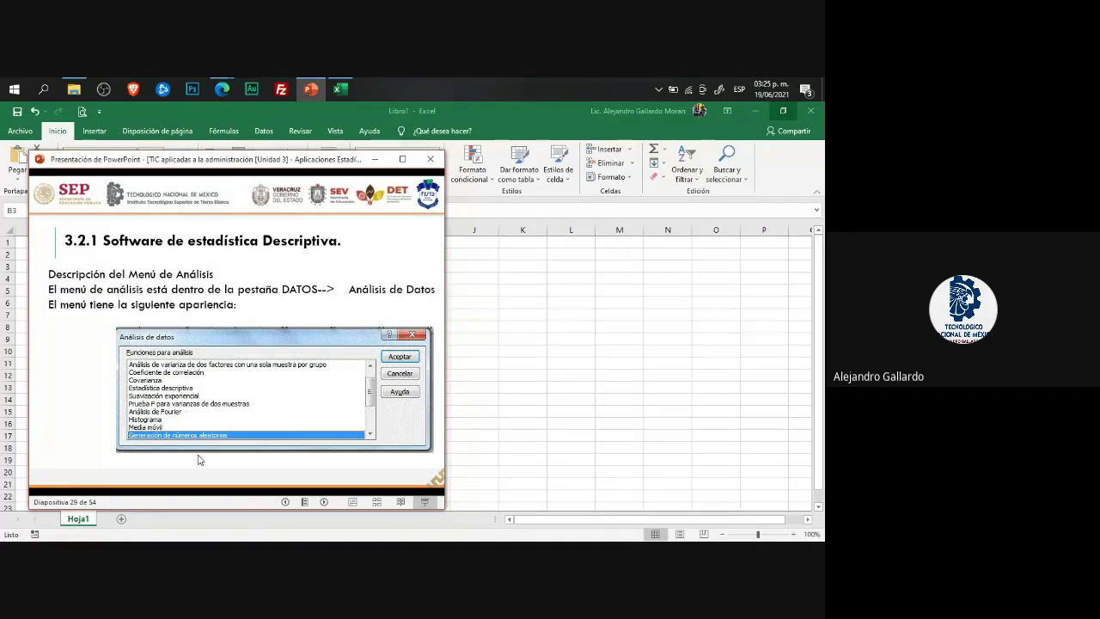
pyautogui.click(316, 358)
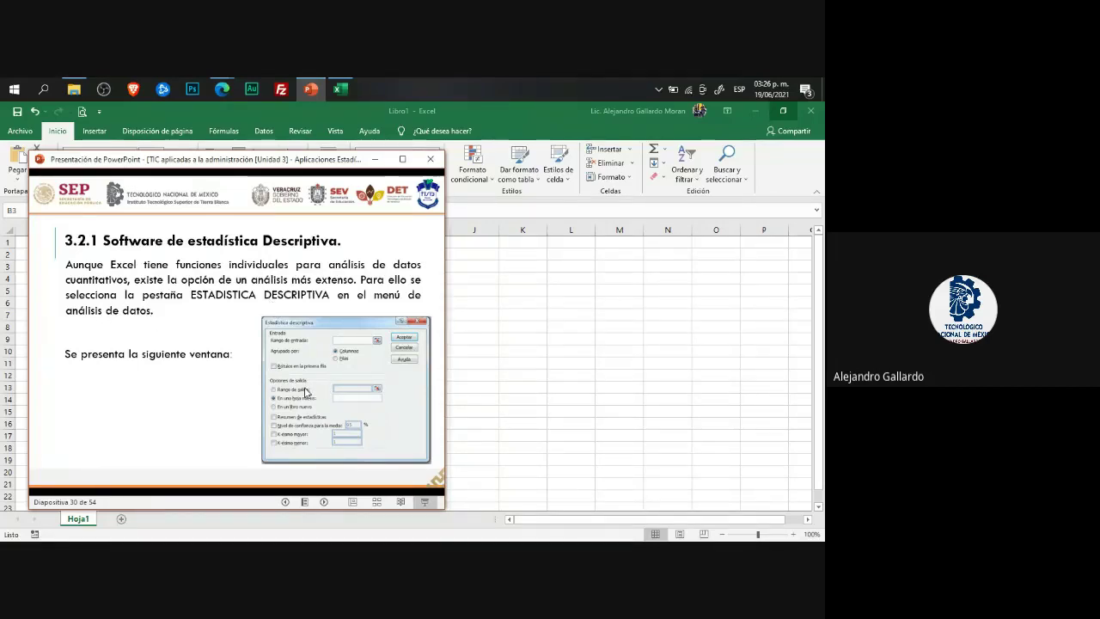
# Step: Switch to the Excel workbook and open the Estadística descriptiva tool from the data analysis functions
pyautogui.click(341, 88)
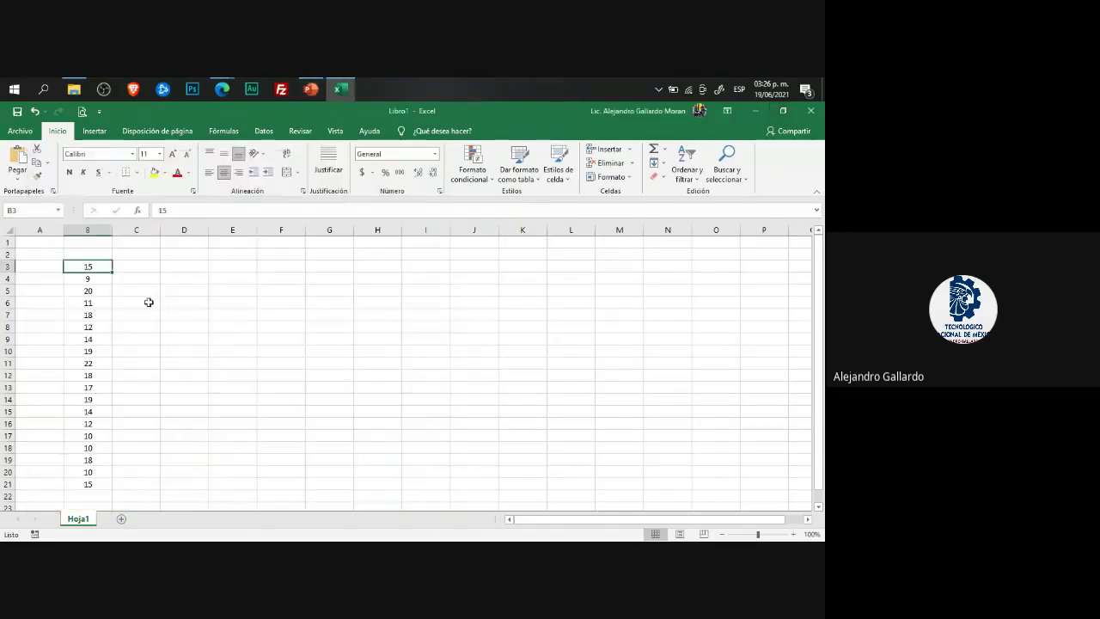
pyautogui.click(102, 338)
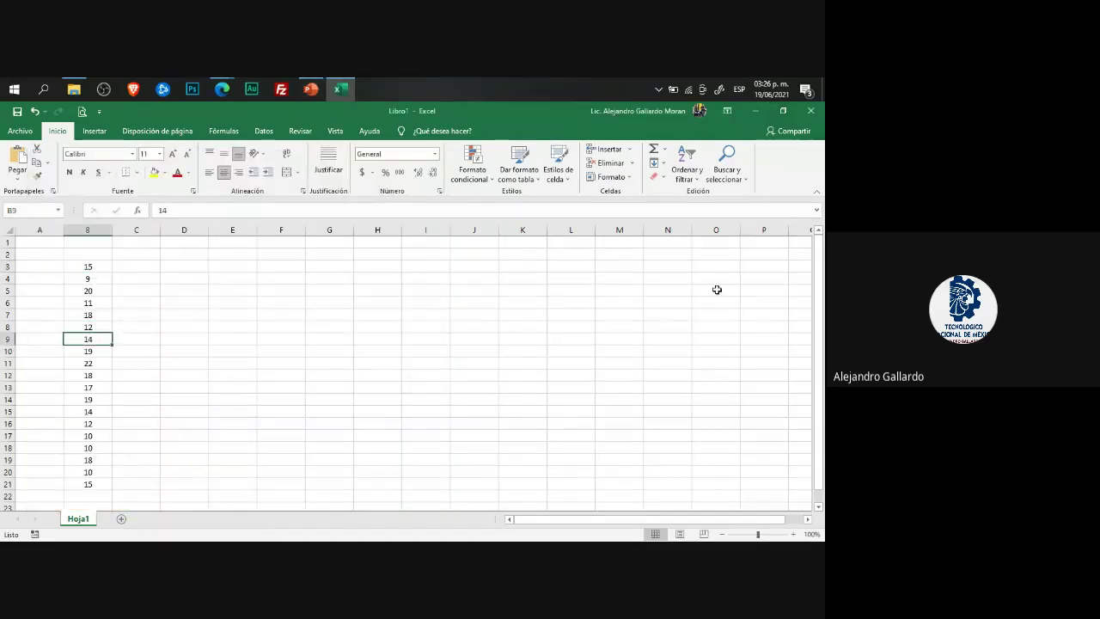
pyautogui.click(263, 132)
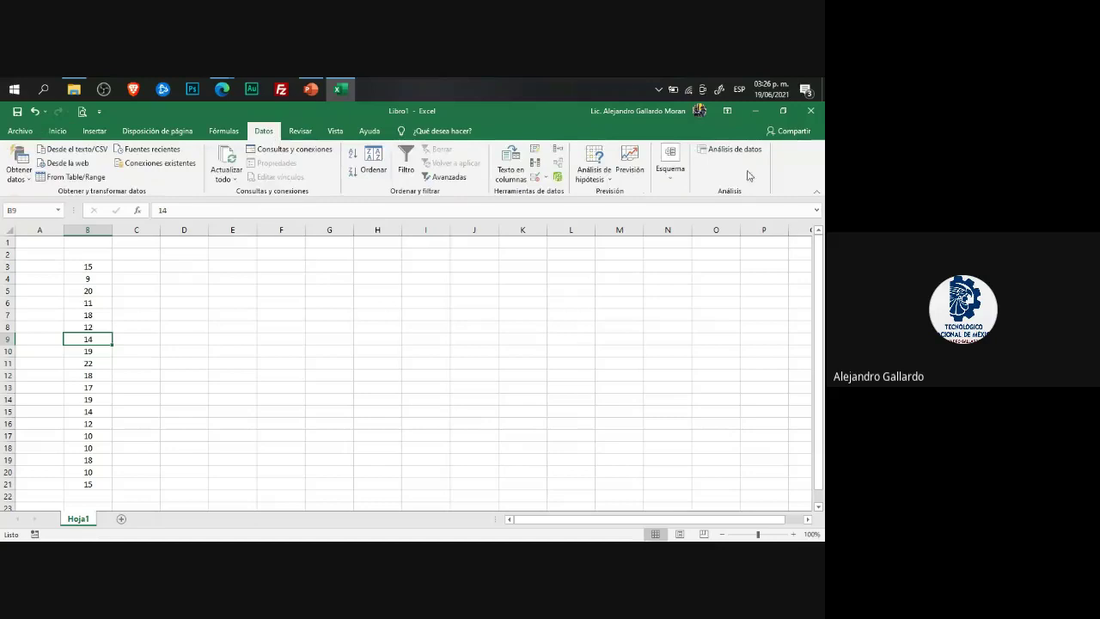
pyautogui.click(734, 148)
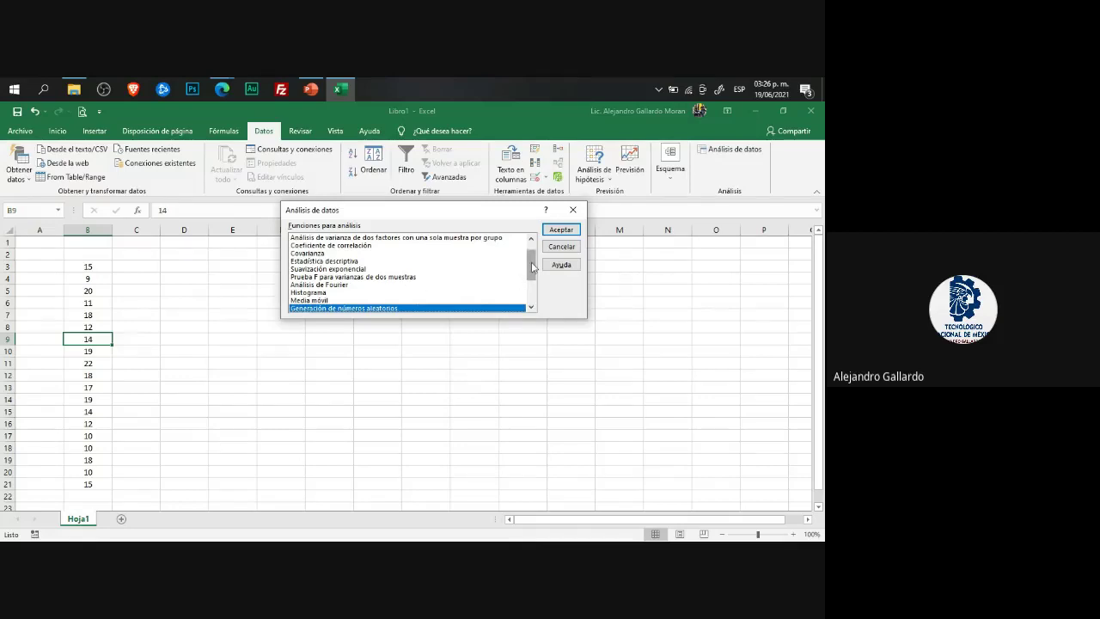
pyautogui.moveTo(532, 267); pyautogui.dragTo(532, 263)
pyautogui.click(335, 261)
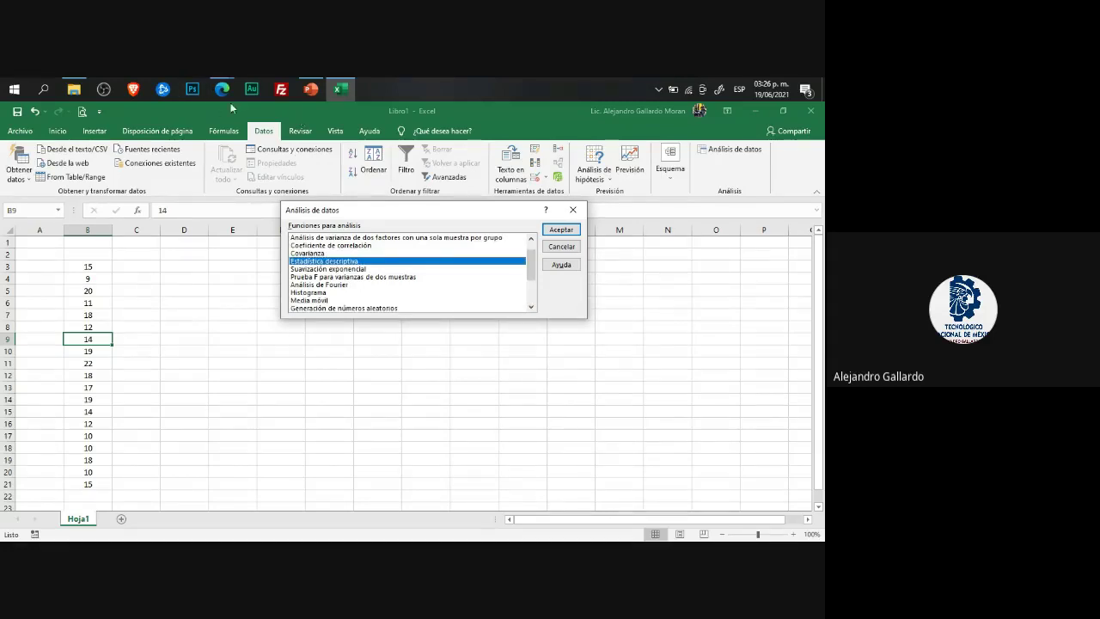
pyautogui.click(138, 157)
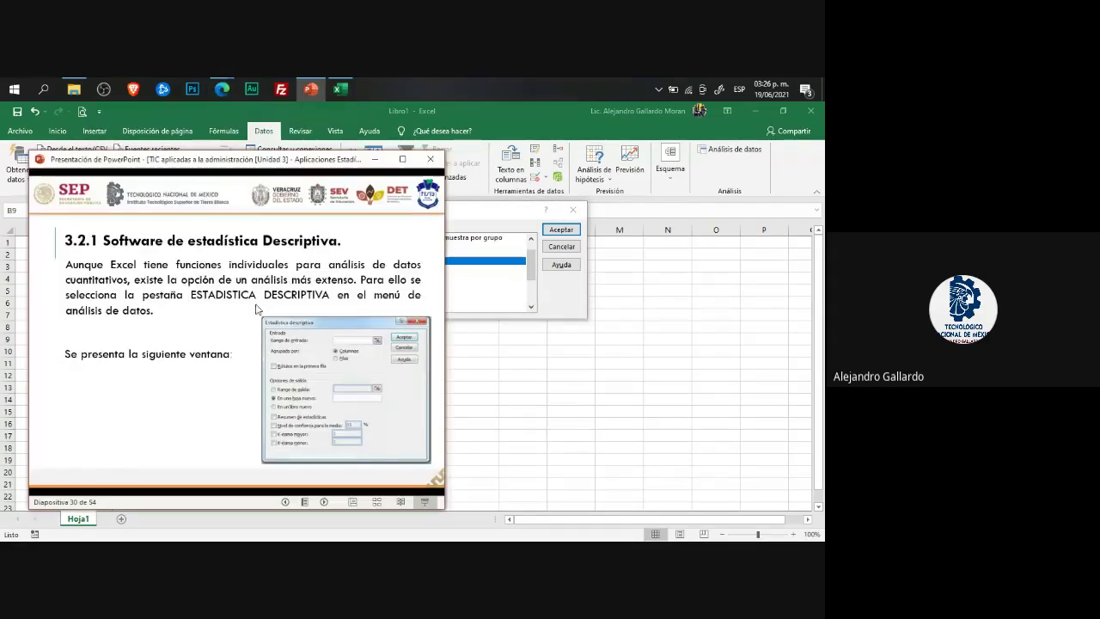
pyautogui.click(347, 90)
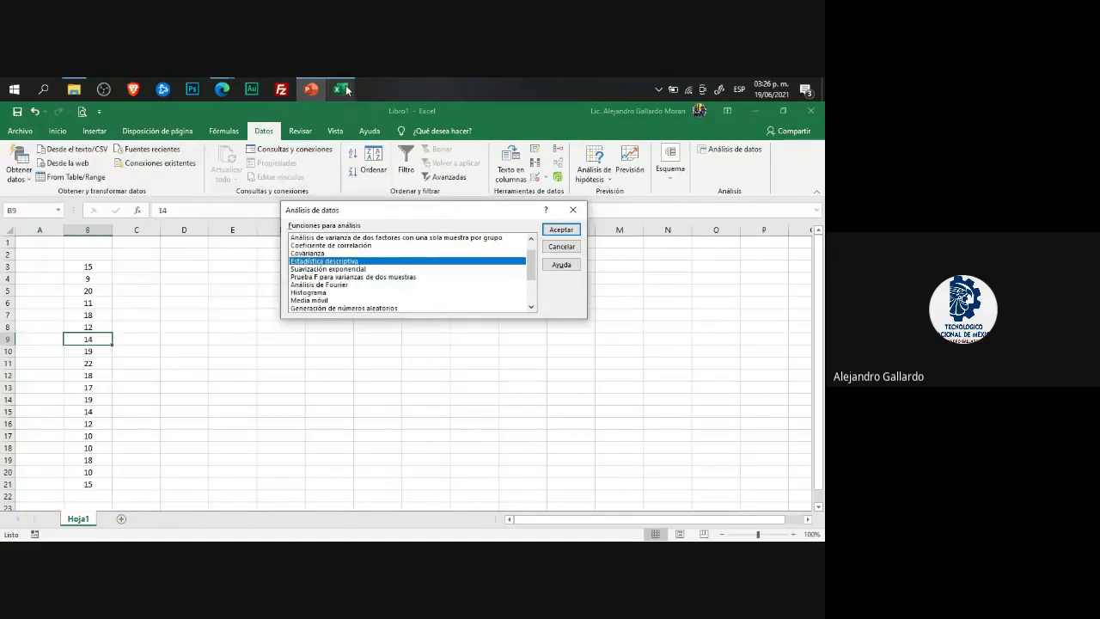
pyautogui.click(561, 230)
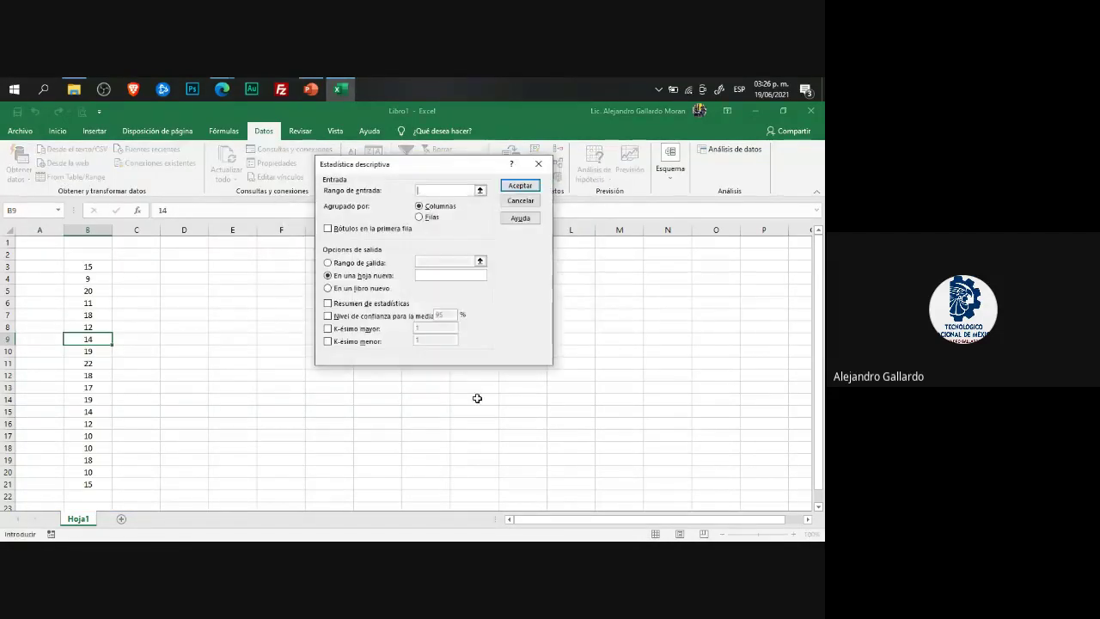
# Step: Set the input range of the descriptive statistics to the number column, $B$3:$B$21
pyautogui.moveTo(417, 170); pyautogui.dragTo(400, 242)
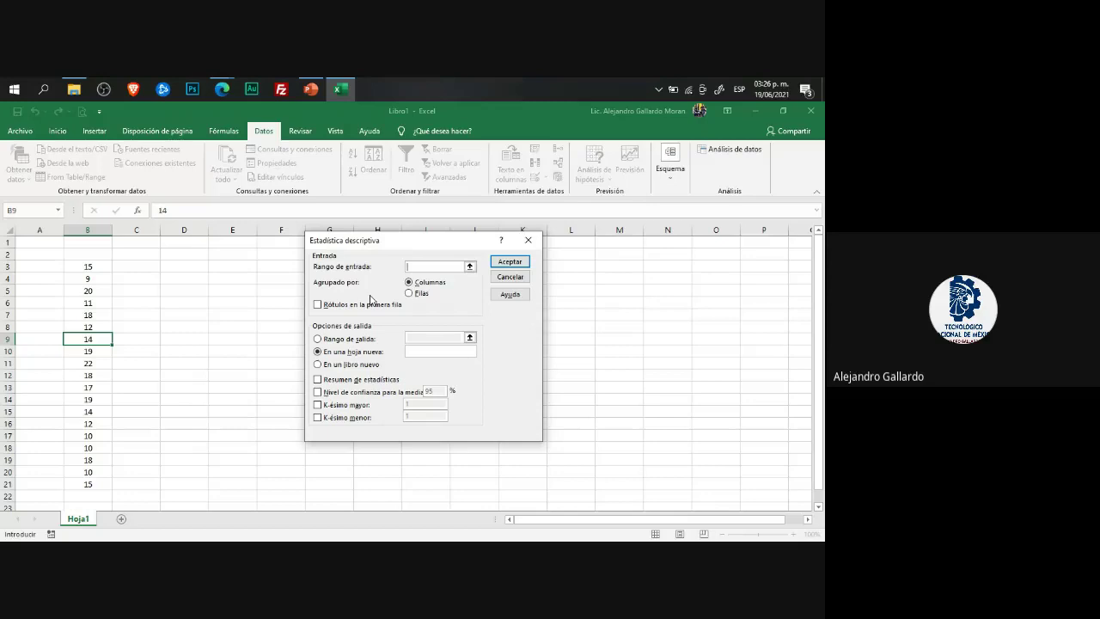
pyautogui.click(469, 268)
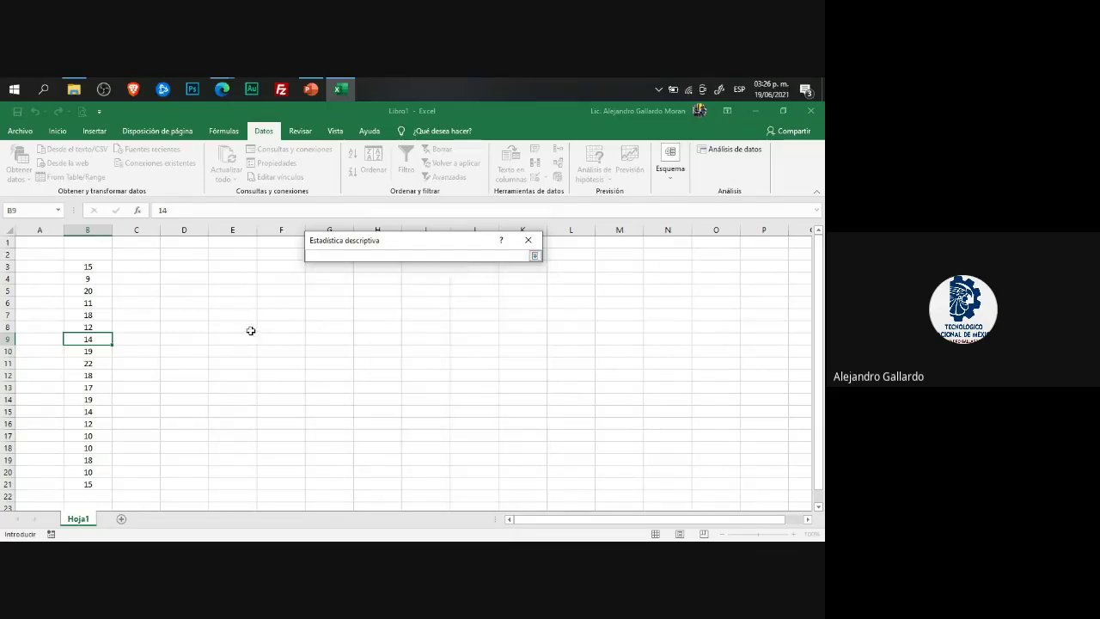
pyautogui.moveTo(96, 266); pyautogui.dragTo(91, 484)
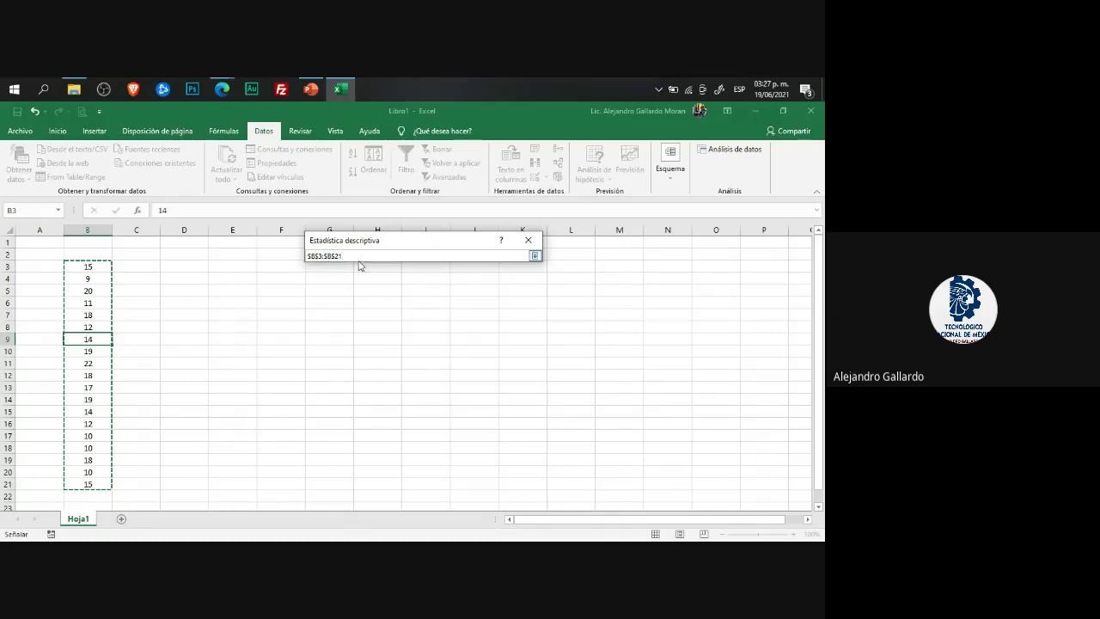
pyautogui.click(533, 257)
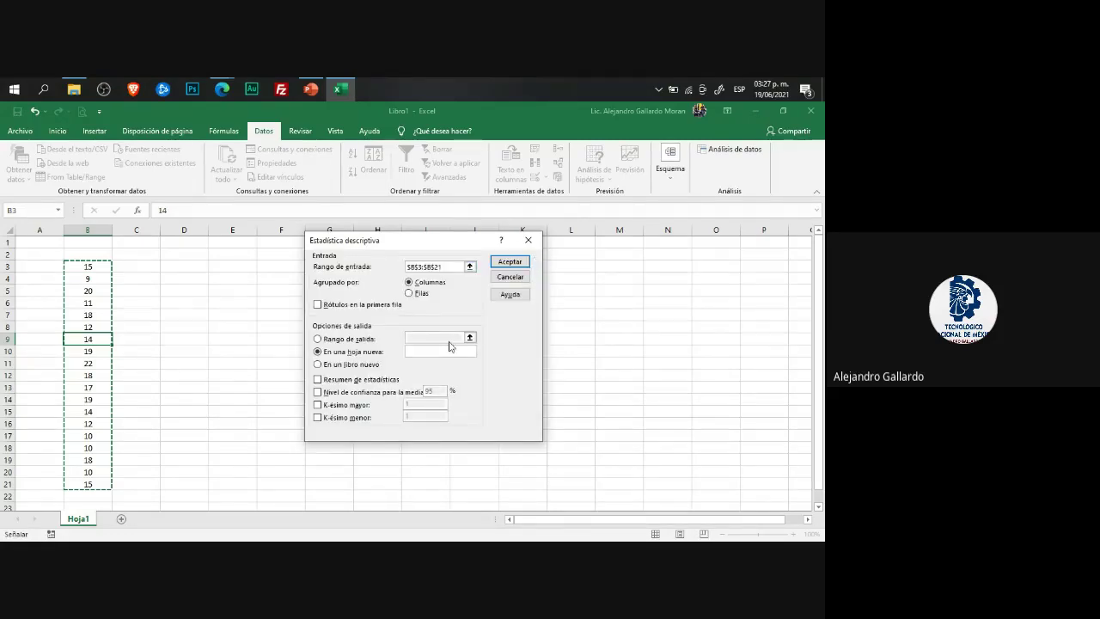
# Step: Switch to the PowerPoint slide show and read slides 30 to 32 on the descriptive statistics options
pyautogui.click(310, 89)
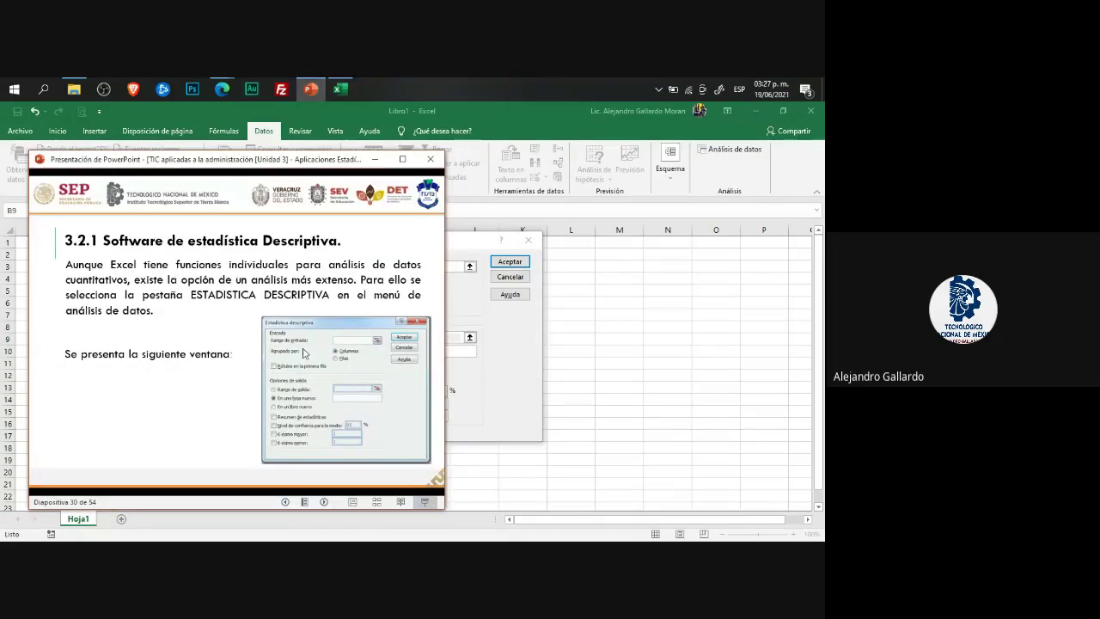
pyautogui.click(315, 387)
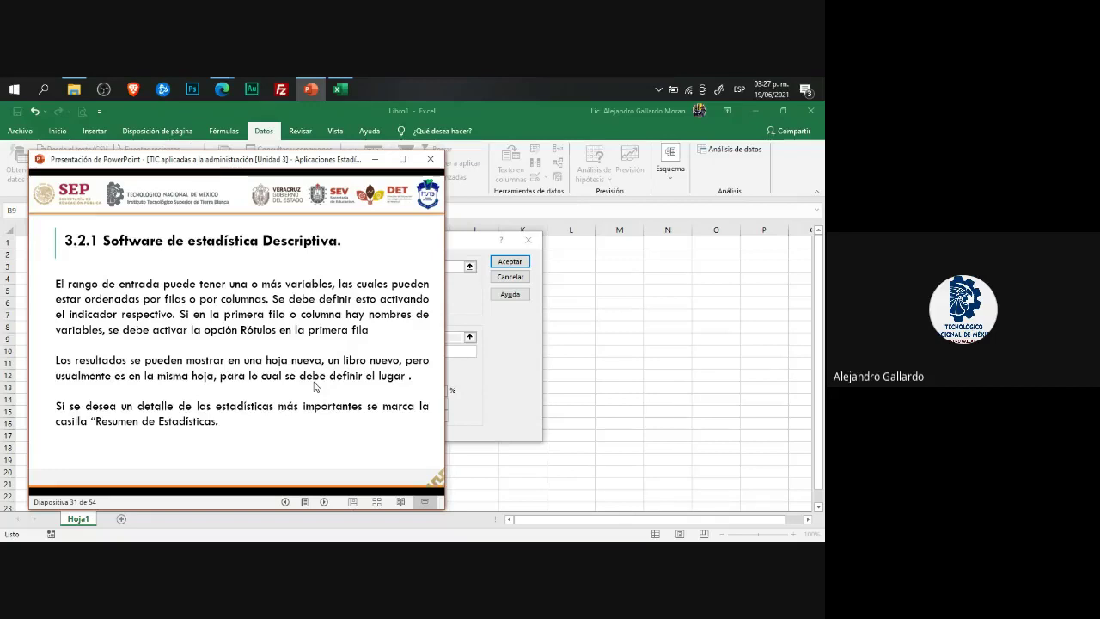
pyautogui.press('Right')
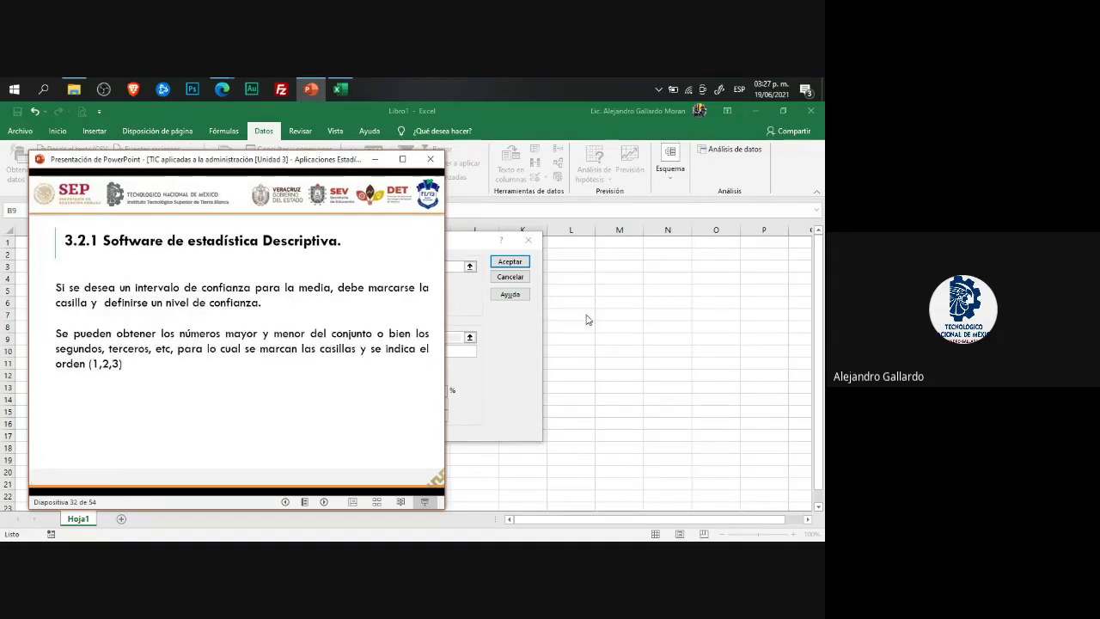
# Step: Back in Excel, include Resumen de estadísticas in the descriptive statistics output
pyautogui.click(520, 364)
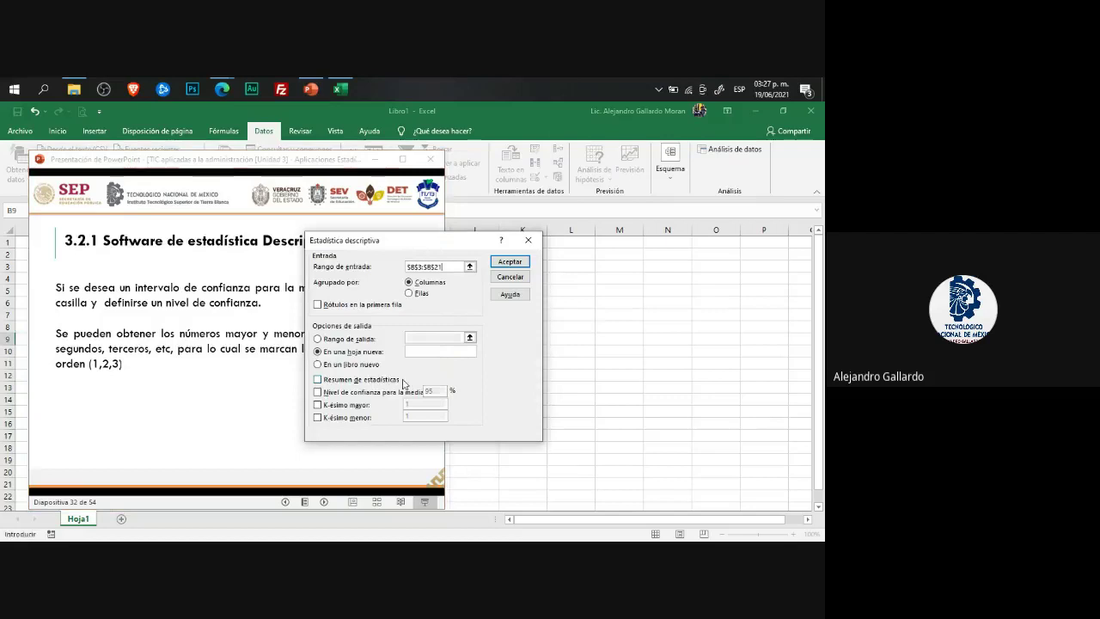
pyautogui.click(318, 379)
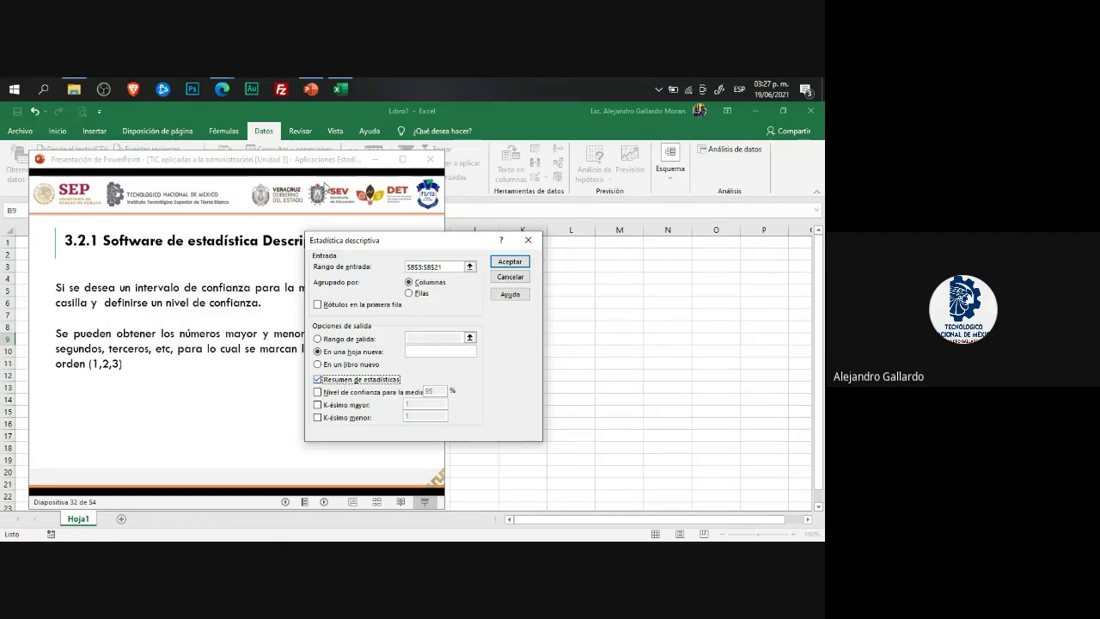
pyautogui.click(236, 368)
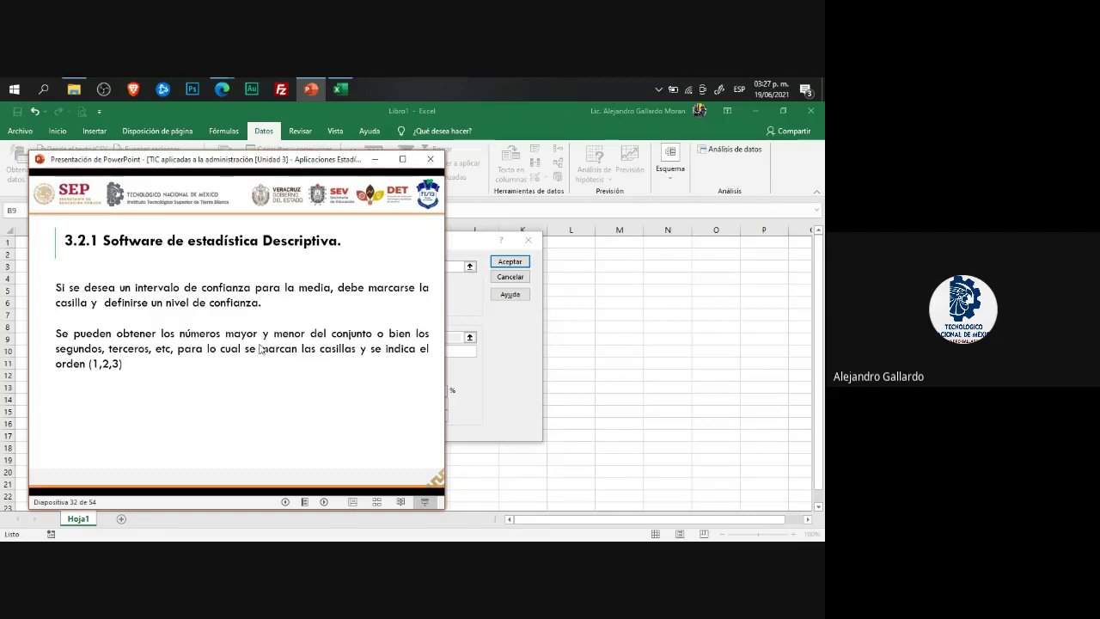
pyautogui.click(512, 337)
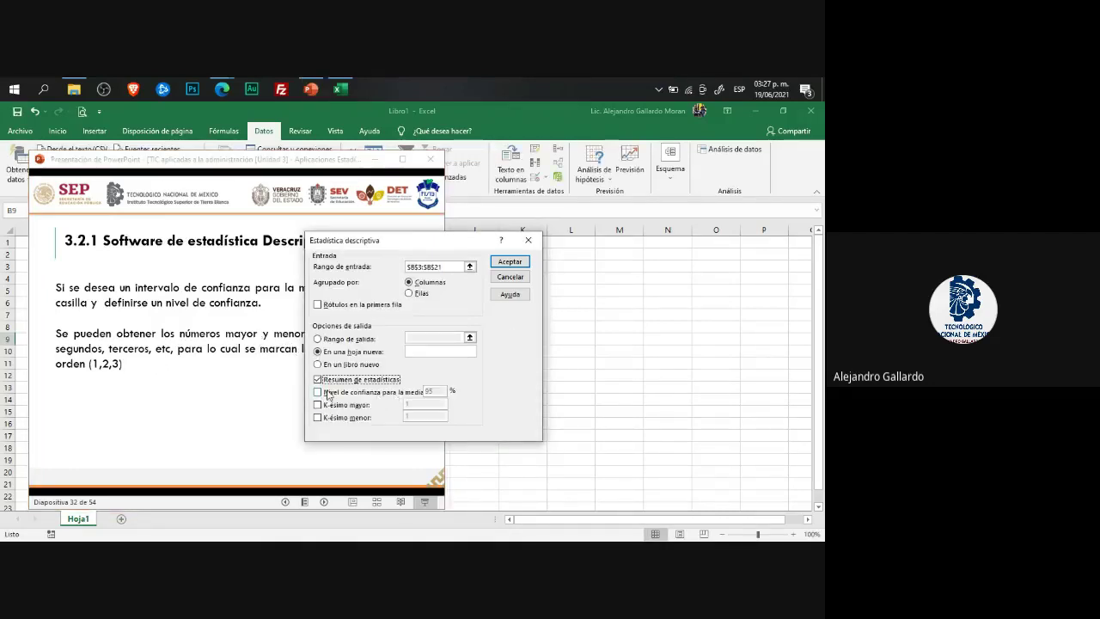
# Step: Return to the PowerPoint slide show and go back to slide 28 to check the exercise's required confidence level
pyautogui.click(138, 378)
pyautogui.scroll(-1, 169, 387)
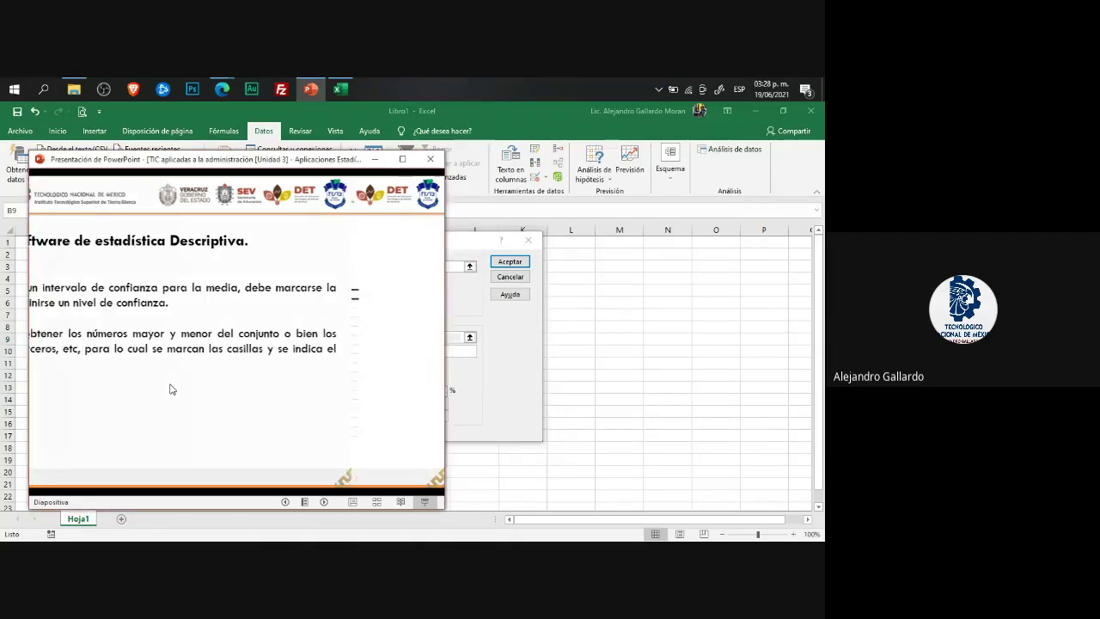
pyautogui.scroll(3, 169, 390)
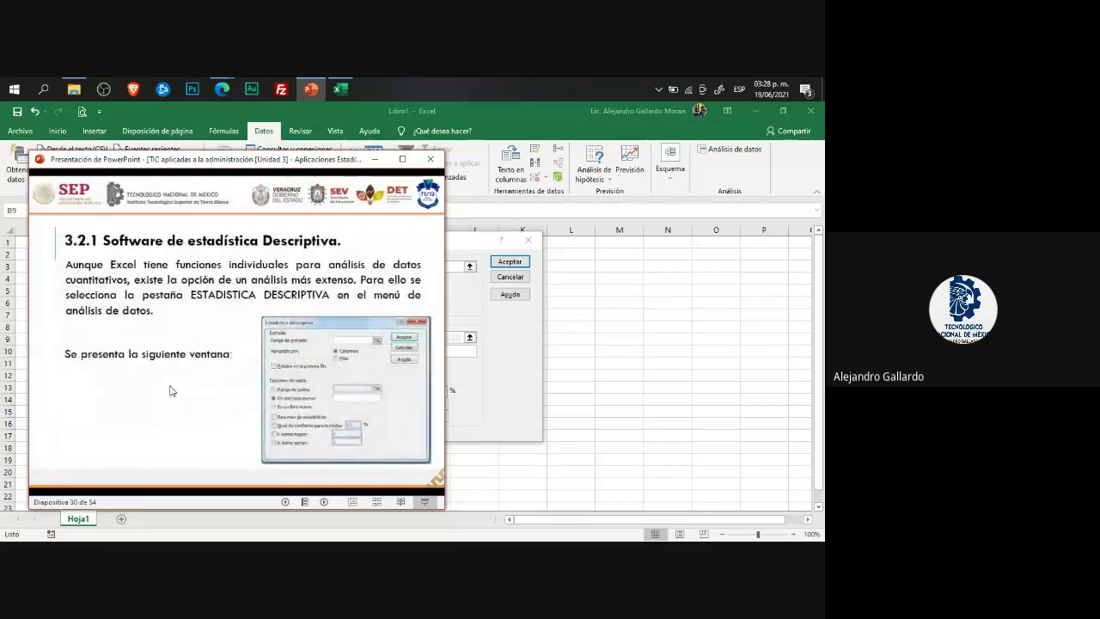
pyautogui.scroll(1, 170, 390)
pyautogui.scroll(1, 172, 390)
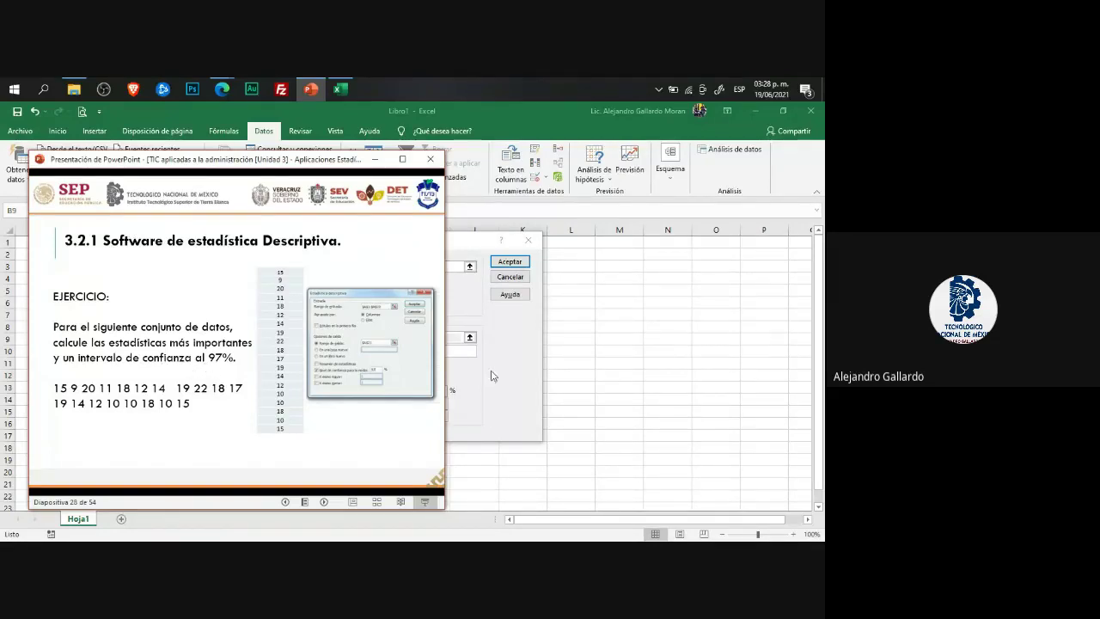
# Step: In Excel's descriptive statistics settings, enable the confidence level for the mean and set it to 97%
pyautogui.click(521, 376)
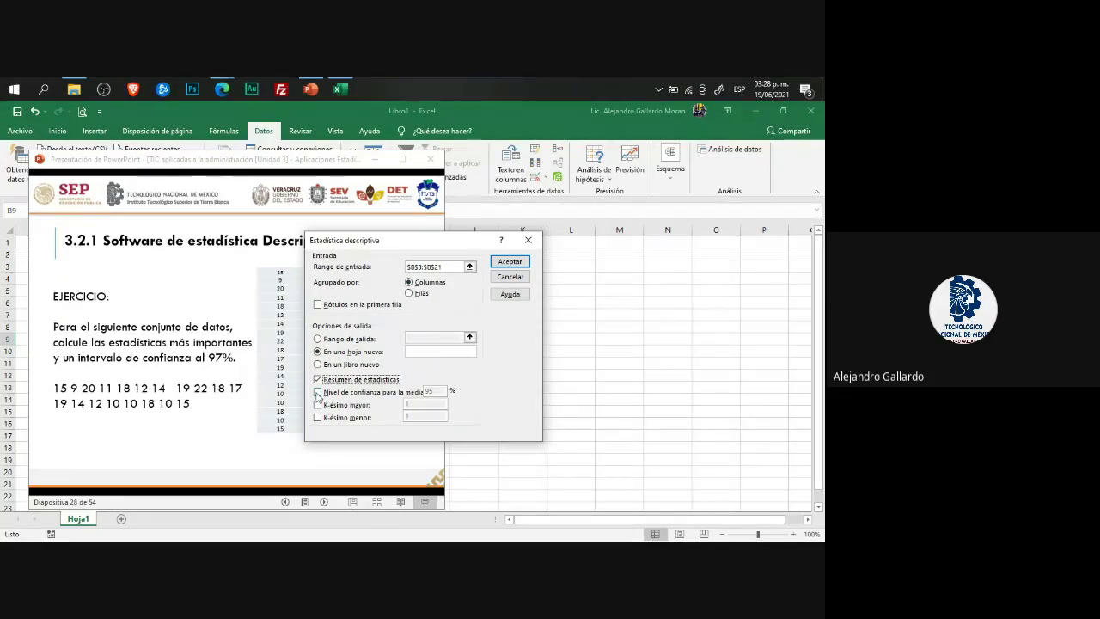
pyautogui.click(311, 88)
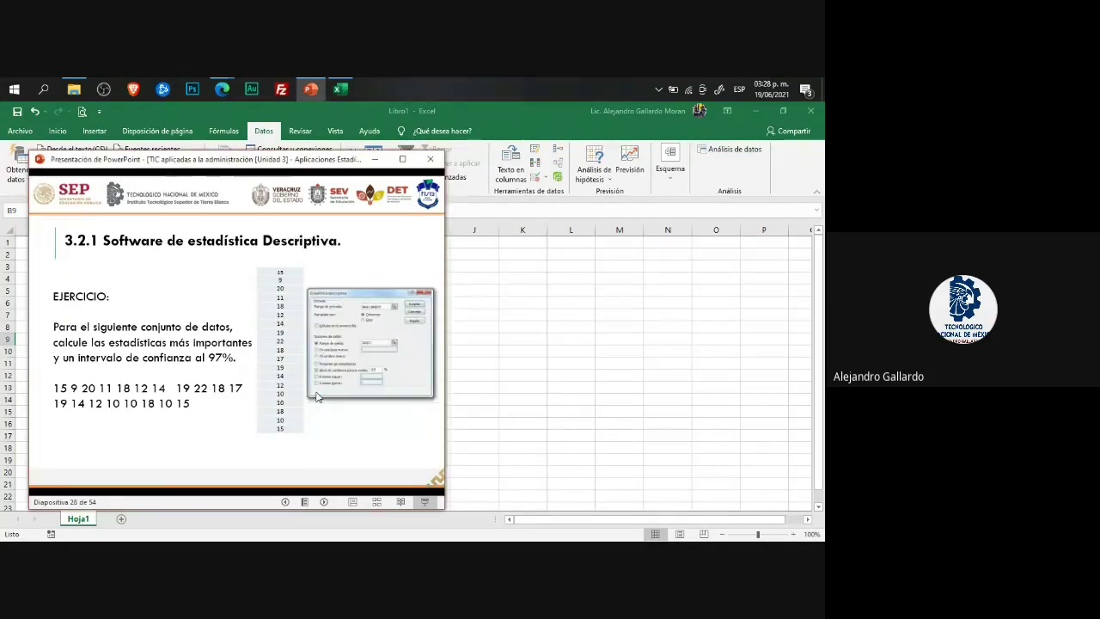
pyautogui.click(342, 90)
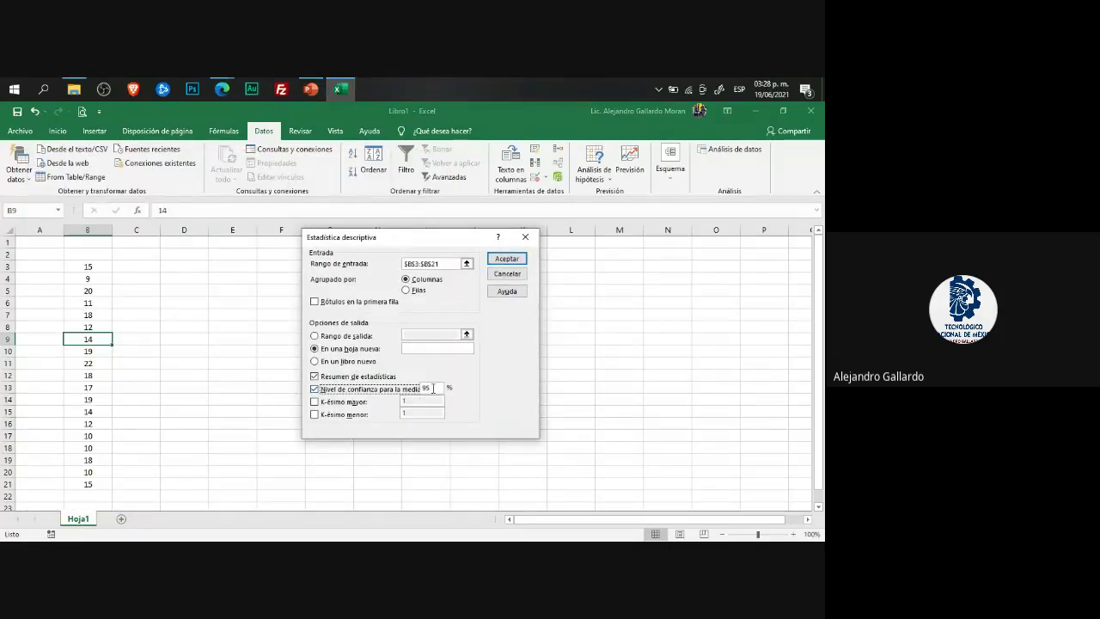
pyautogui.click(434, 389)
# Step: Send the descriptive statistics output to the same sheet, with the output range starting at $G$4
pyautogui.click(314, 336)
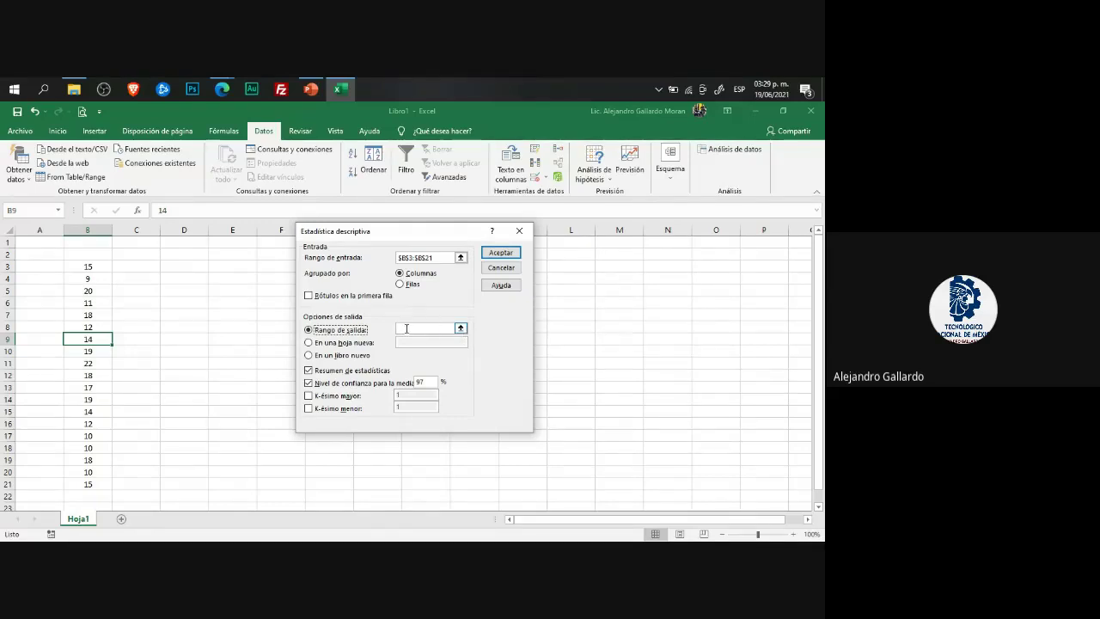
pyautogui.click(460, 329)
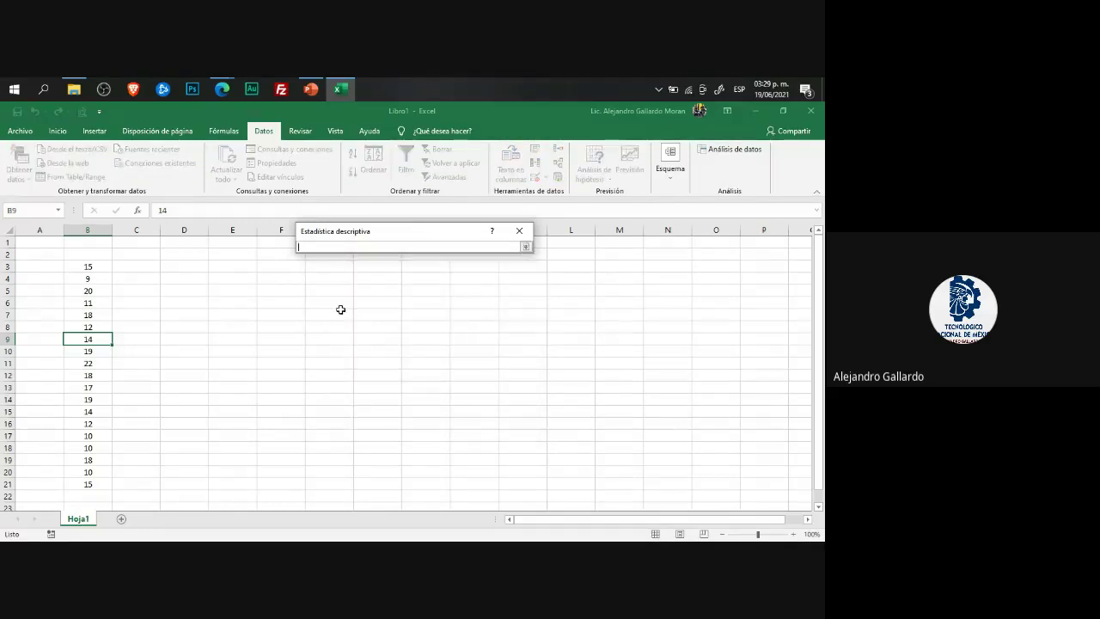
pyautogui.click(336, 280)
pyautogui.click(526, 247)
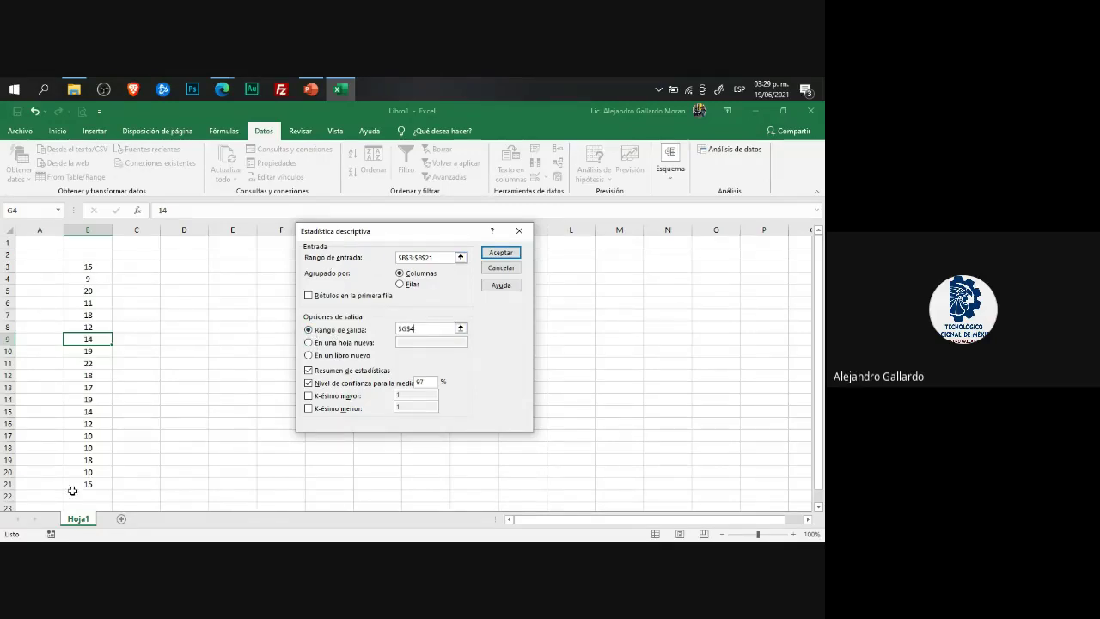
pyautogui.click(307, 330)
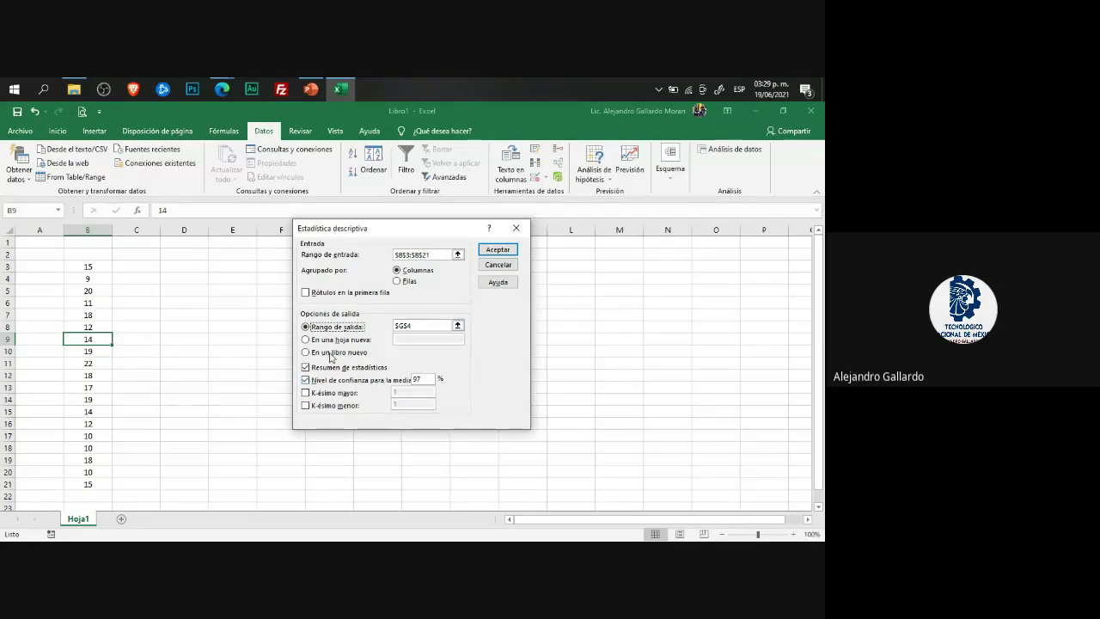
# Step: Run the descriptive statistics analysis and examine the results table's heading and Media row
pyautogui.click(498, 252)
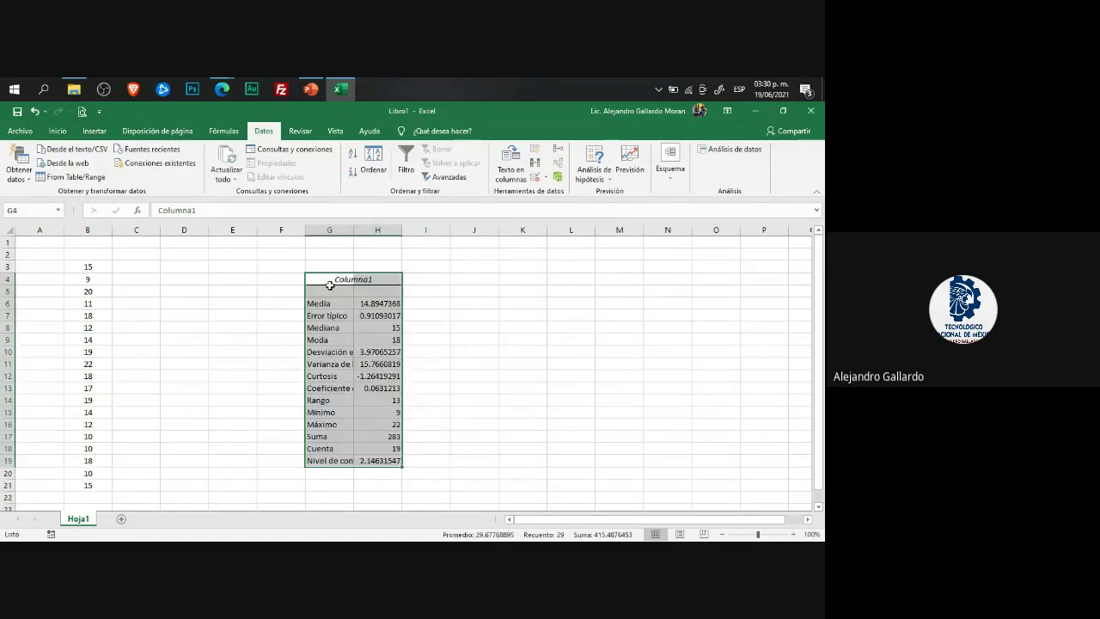
pyautogui.click(330, 280)
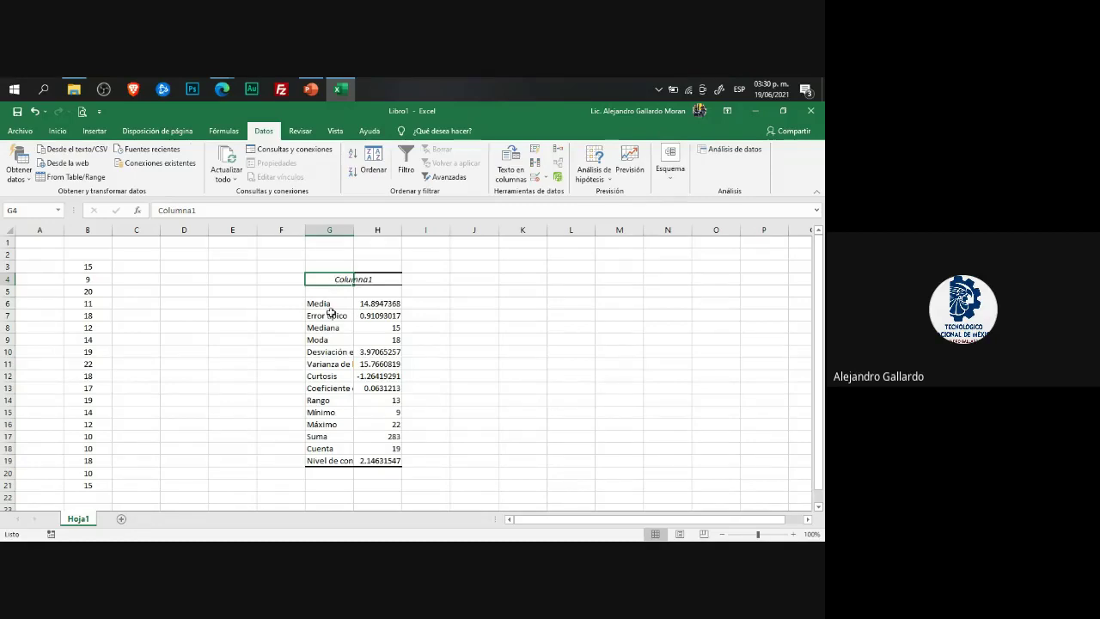
pyautogui.click(328, 302)
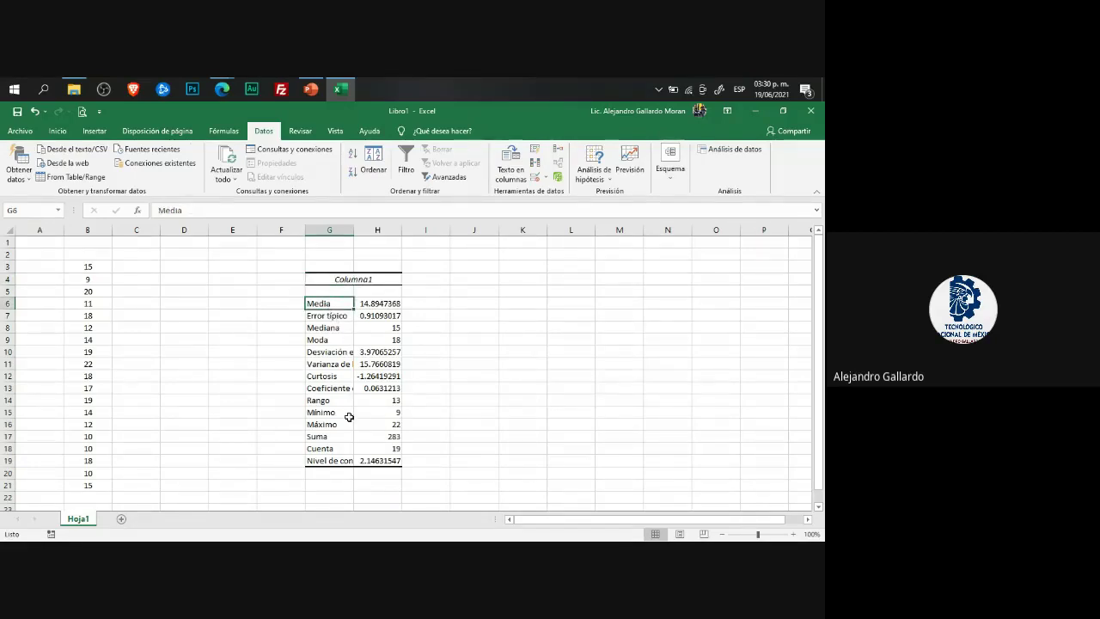
# Step: Reopen the Estadística descriptiva settings to review the summary and confidence-level options, closing them without running the analysis
pyautogui.click(720, 151)
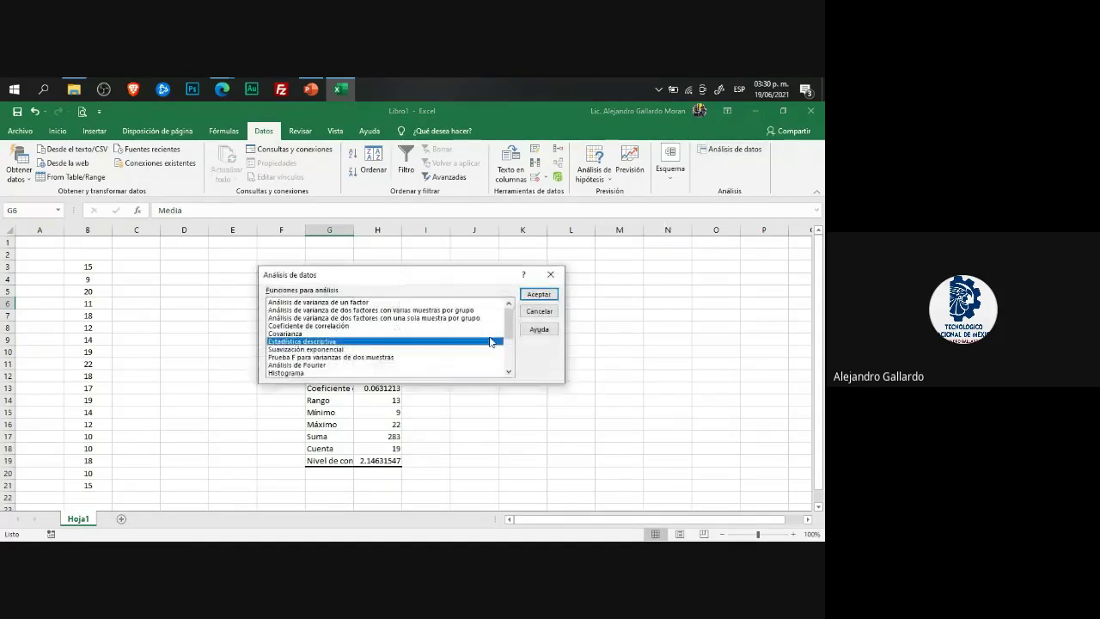
pyautogui.click(537, 292)
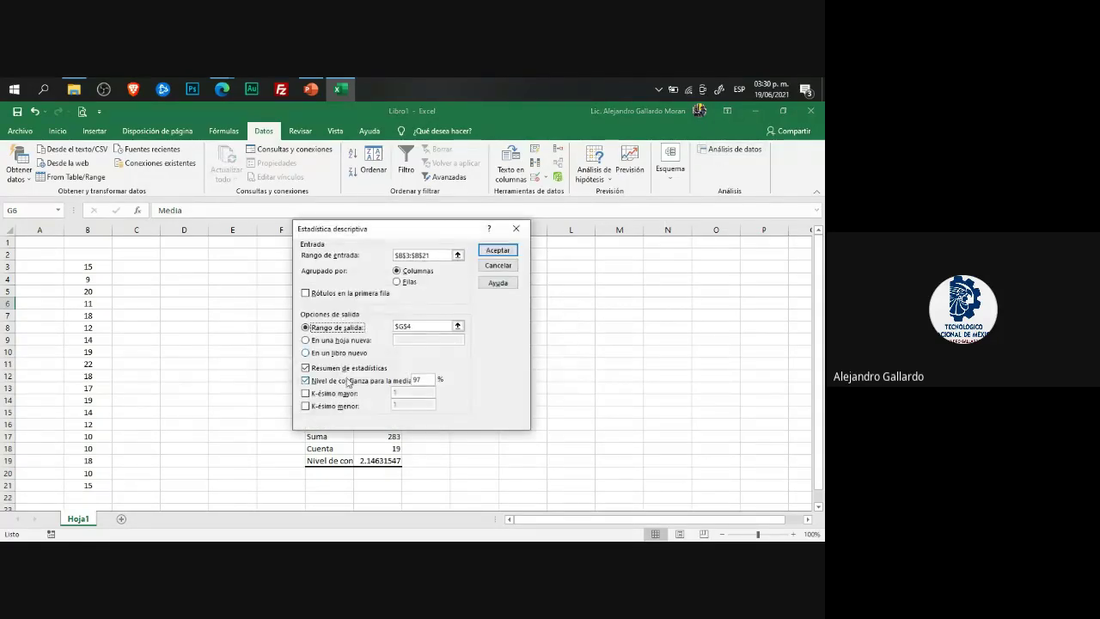
pyautogui.click(507, 271)
pyautogui.click(557, 311)
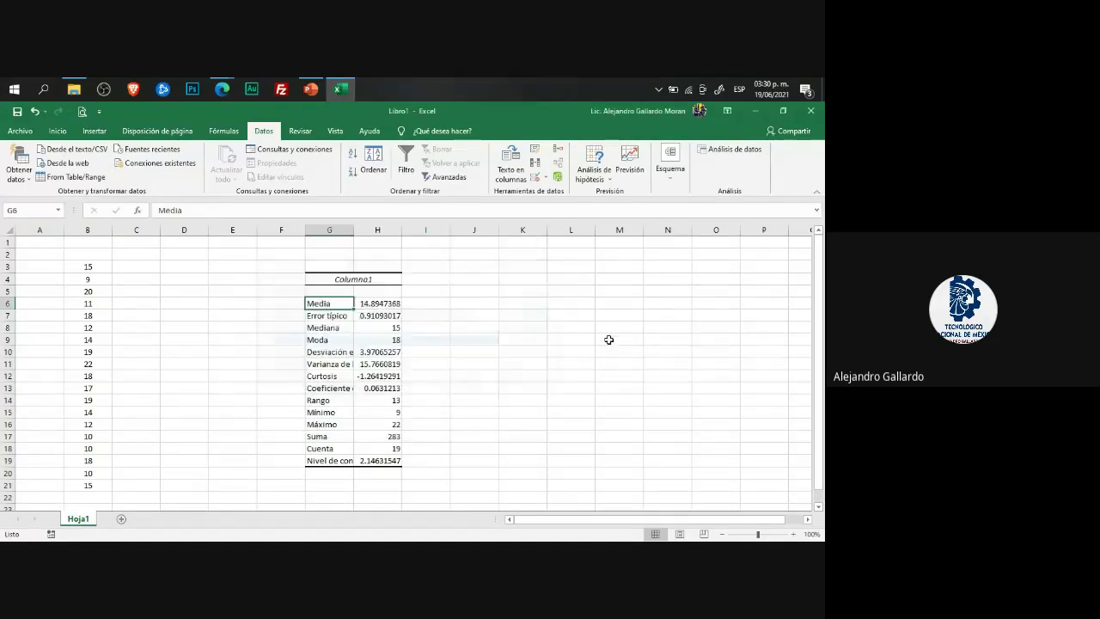
# Step: Examine the Media, Error típico and Mediana results, comparing the mean with the source data in B3:B21
pyautogui.click(386, 304)
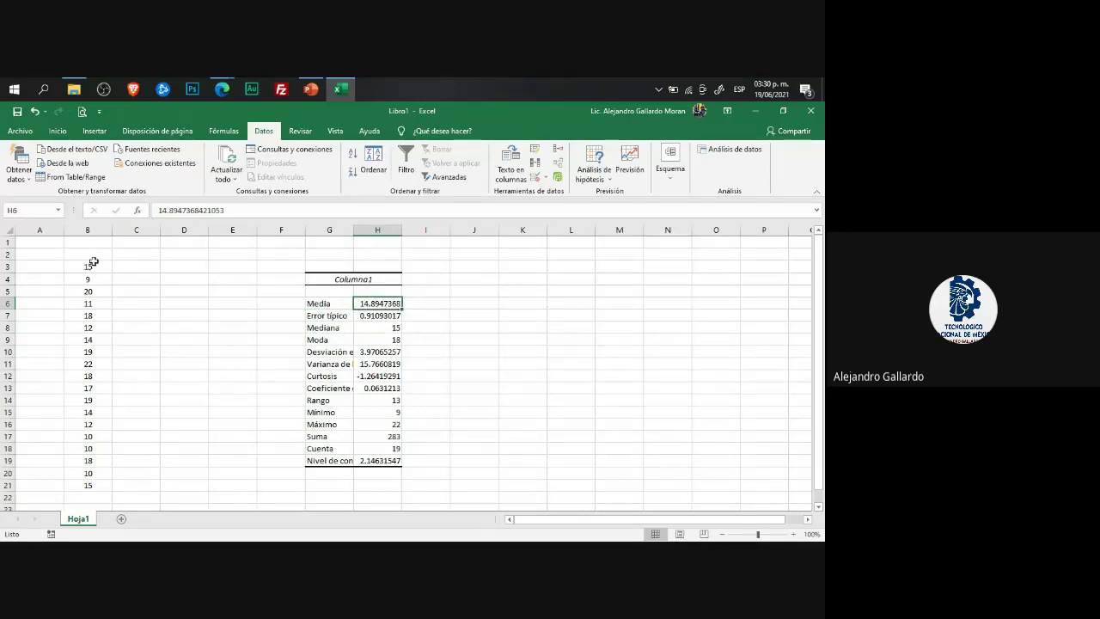
pyautogui.moveTo(90, 265); pyautogui.dragTo(90, 484)
pyautogui.click(341, 303)
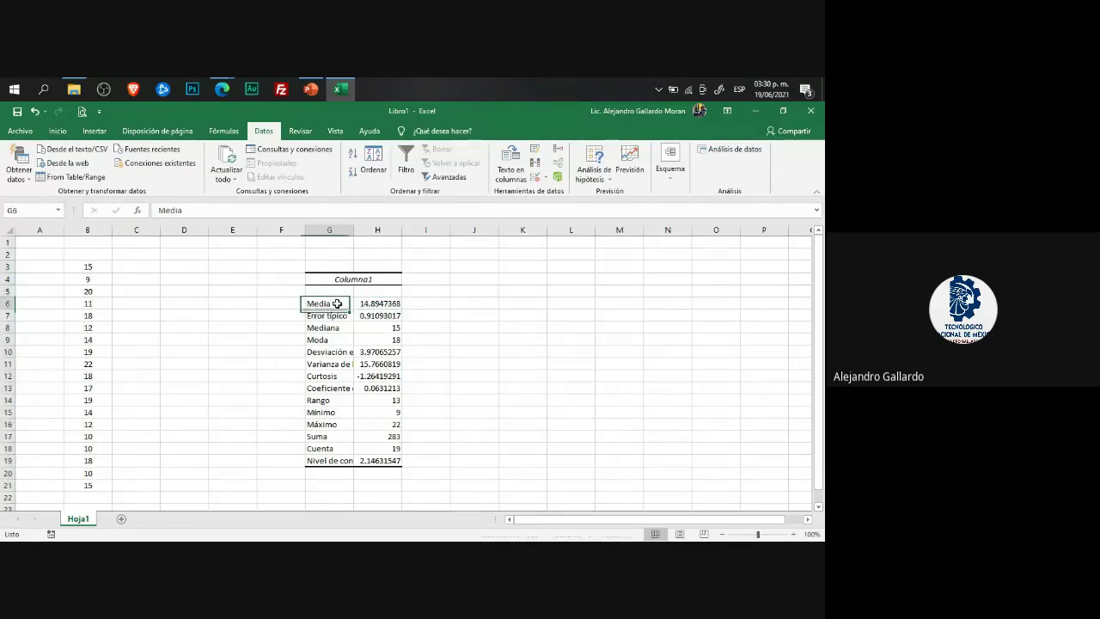
pyautogui.press('Right')
pyautogui.click(335, 320)
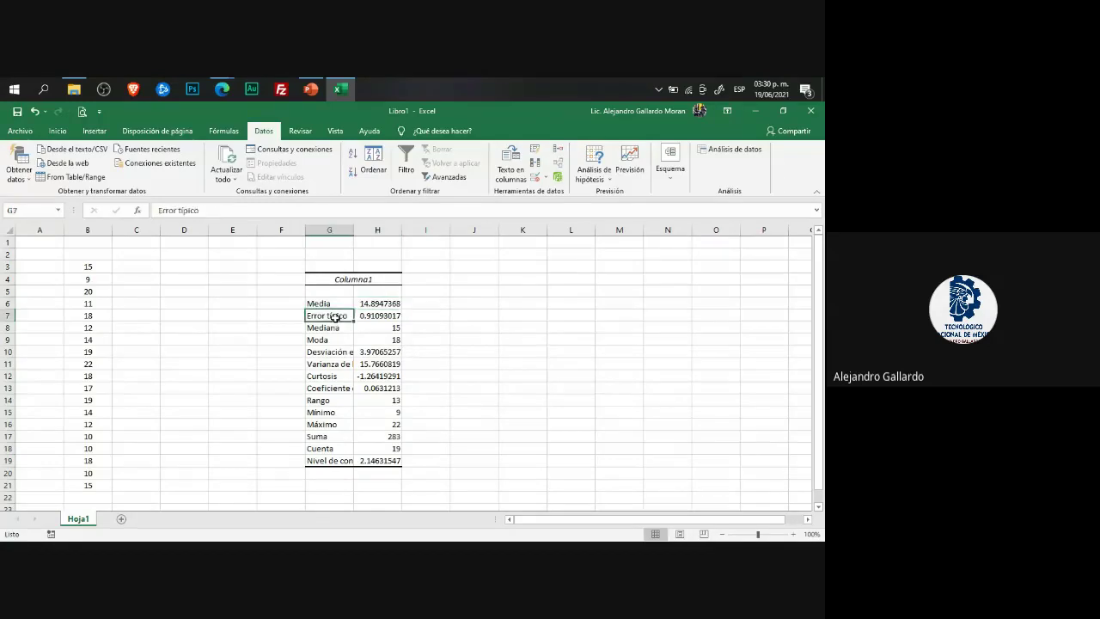
pyautogui.click(370, 318)
pyautogui.click(342, 329)
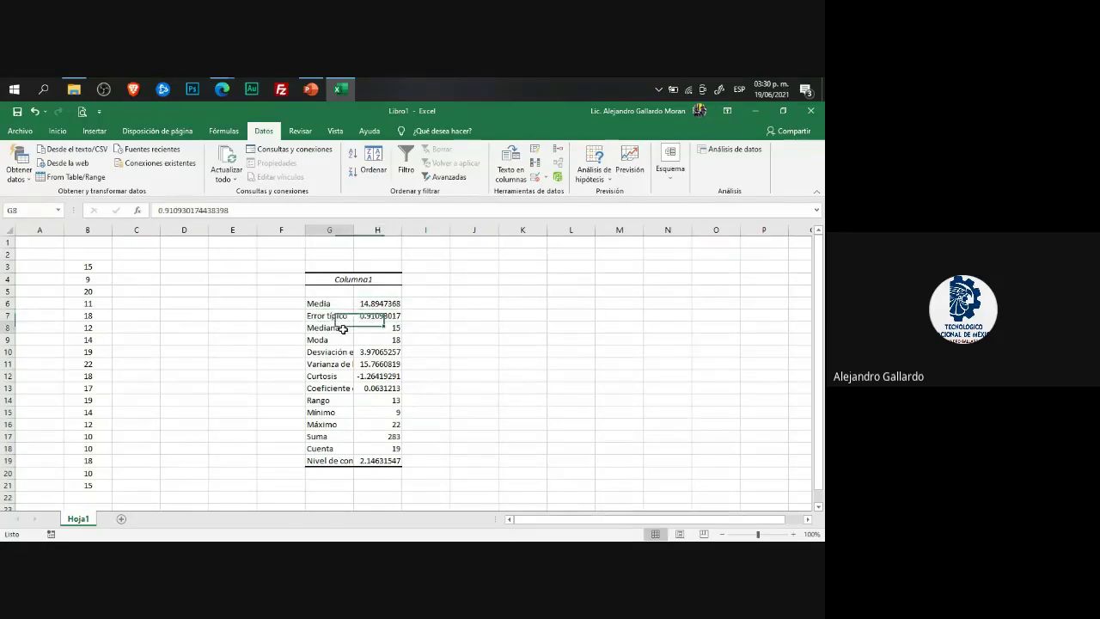
pyautogui.click(393, 328)
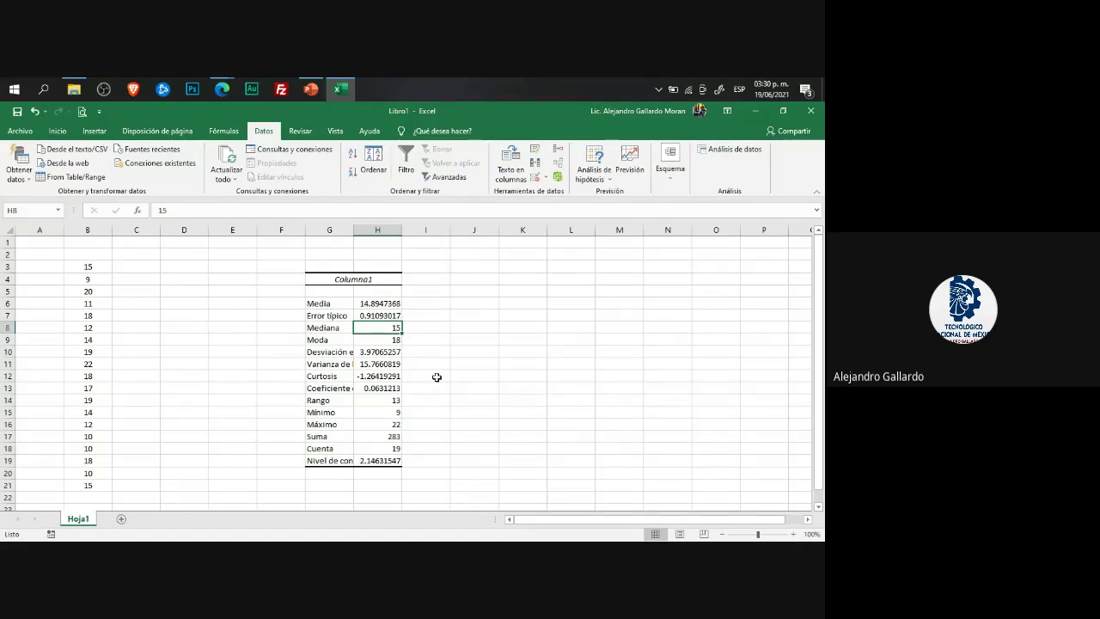
# Step: Examine the Moda result and compare it with the repeated values in the source data in B3:B21
pyautogui.click(333, 341)
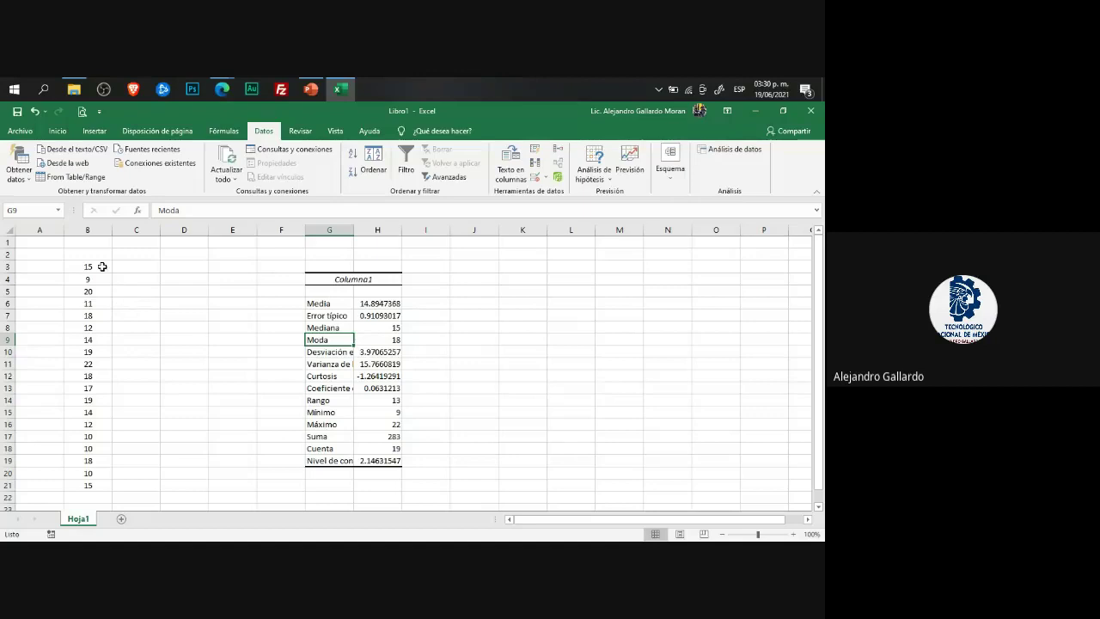
pyautogui.moveTo(102, 266); pyautogui.dragTo(88, 486)
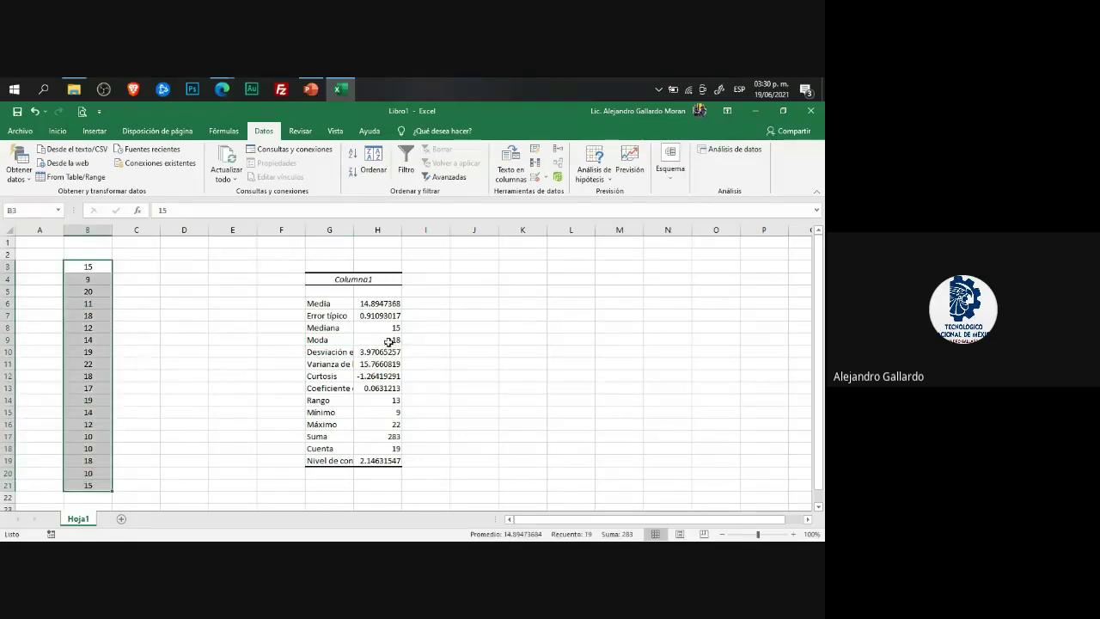
pyautogui.click(388, 341)
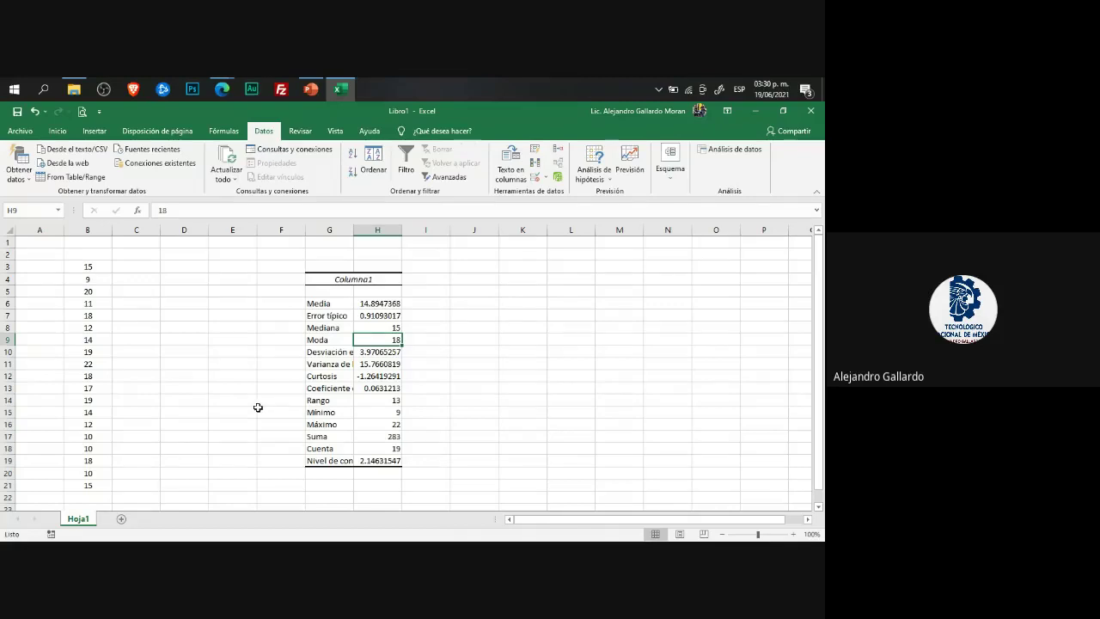
pyautogui.click(88, 313)
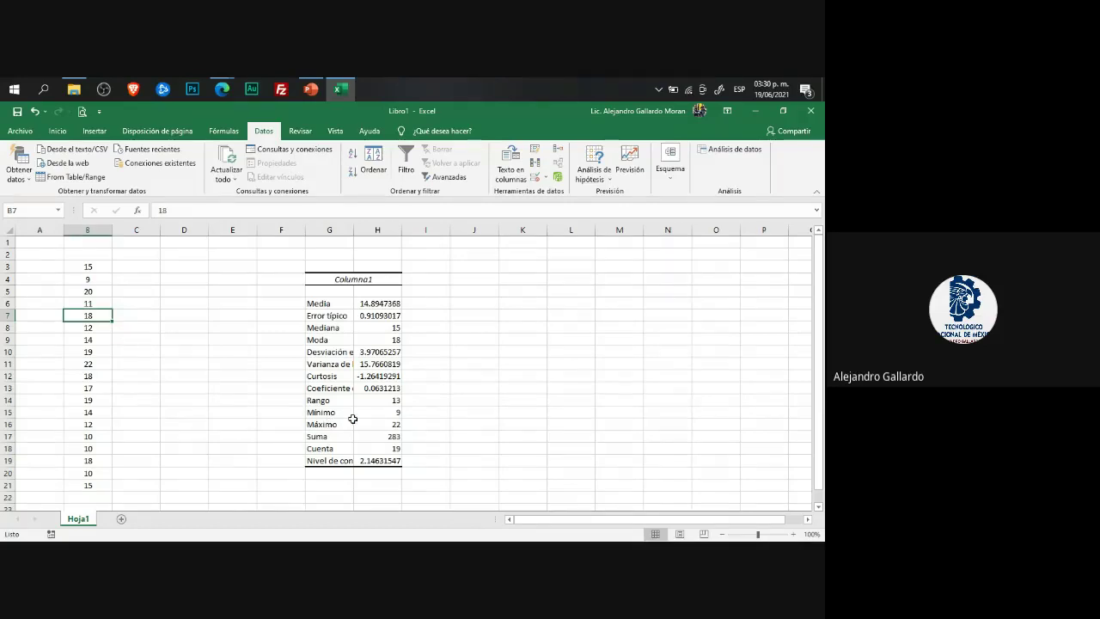
# Step: Widen column G so the full statistic labels fit, including Desviación estándar, Varianza de la muestra and Nivel de confianza(97.0%)
pyautogui.click(347, 354)
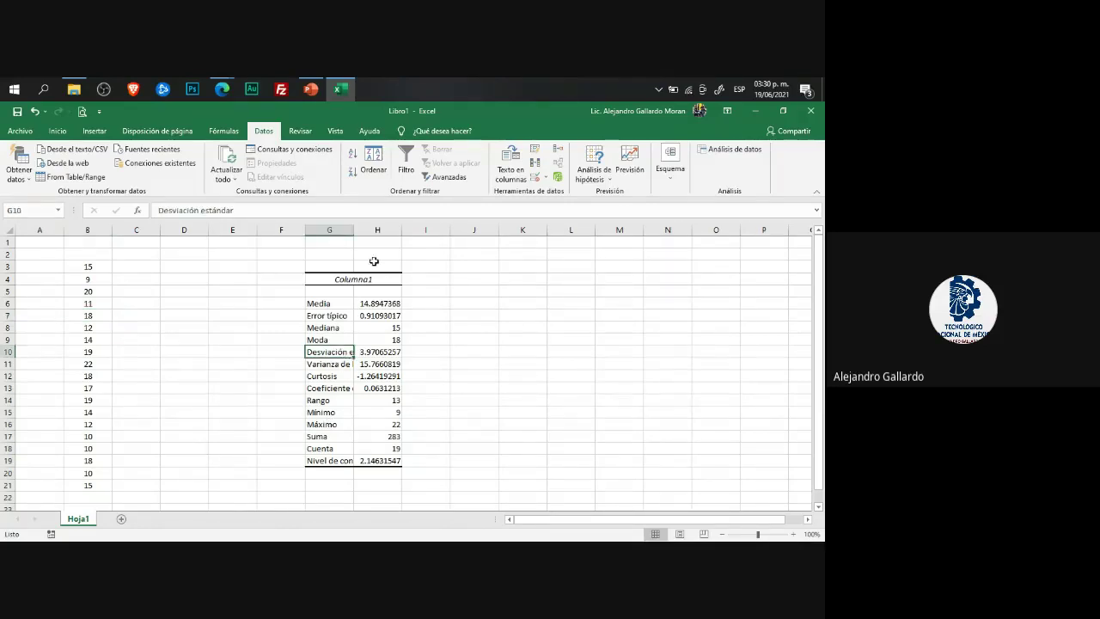
pyautogui.moveTo(354, 231); pyautogui.dragTo(381, 232)
pyautogui.moveTo(399, 250); pyautogui.dragTo(389, 230)
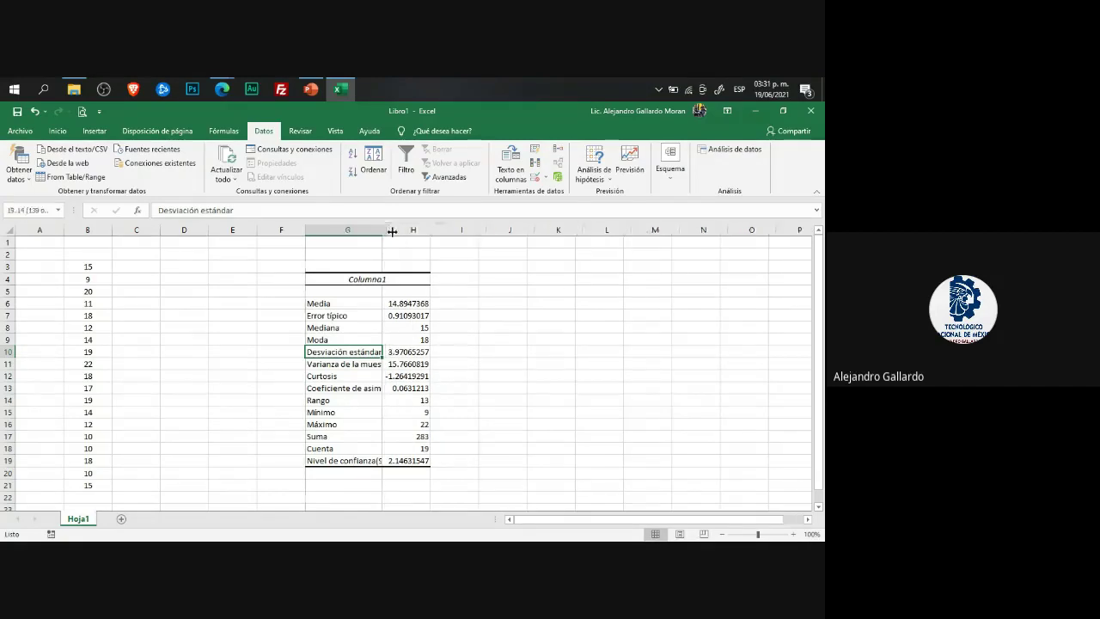
pyautogui.click(426, 354)
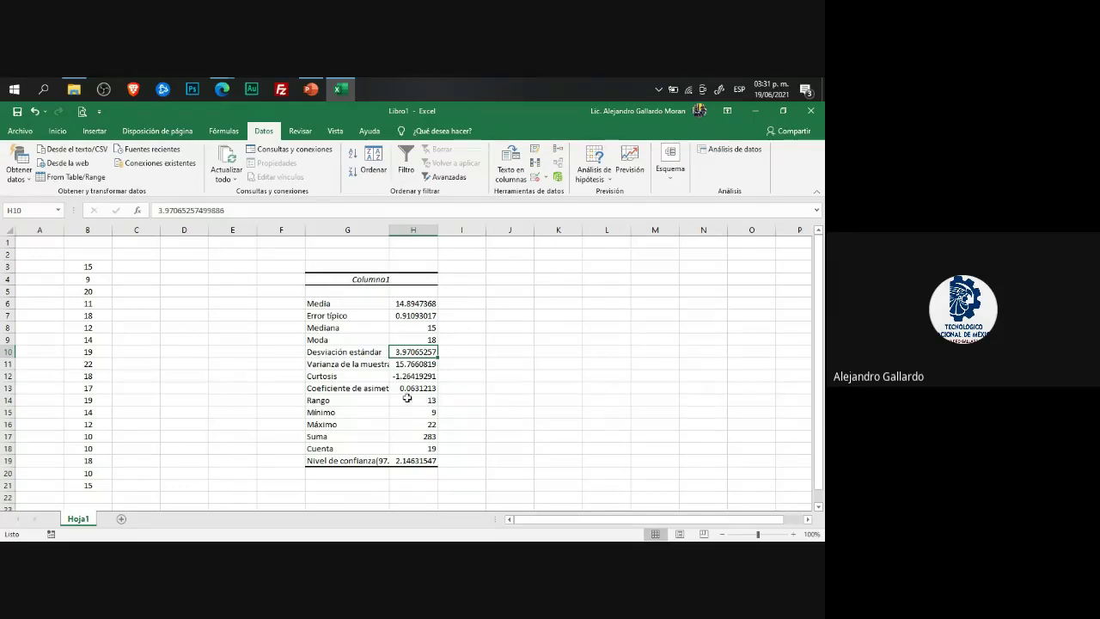
pyautogui.click(344, 365)
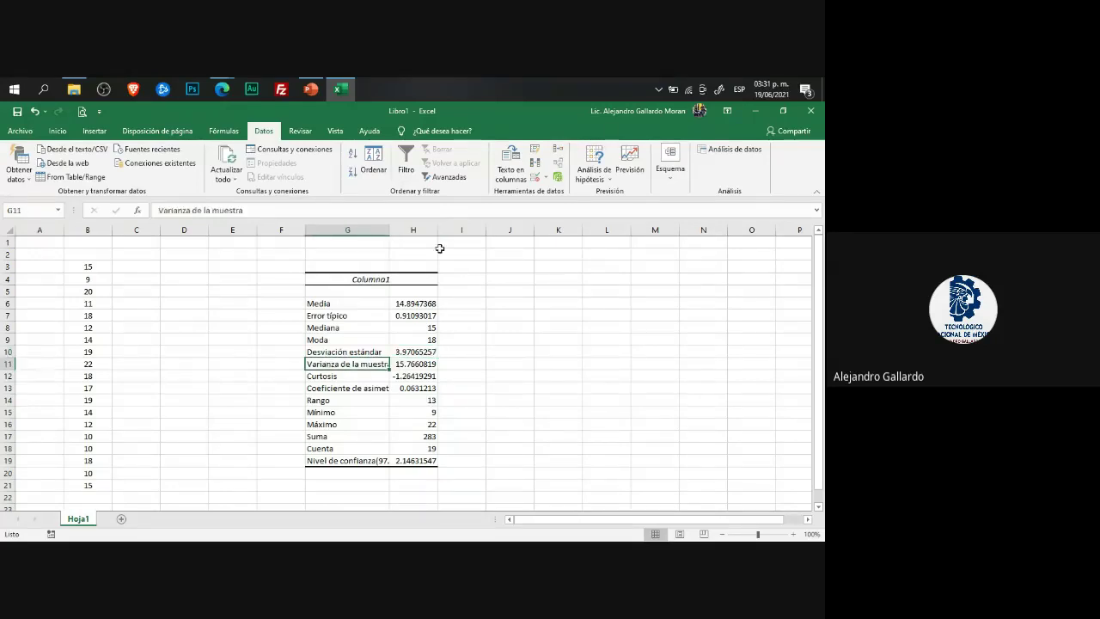
pyautogui.moveTo(389, 231); pyautogui.dragTo(412, 230)
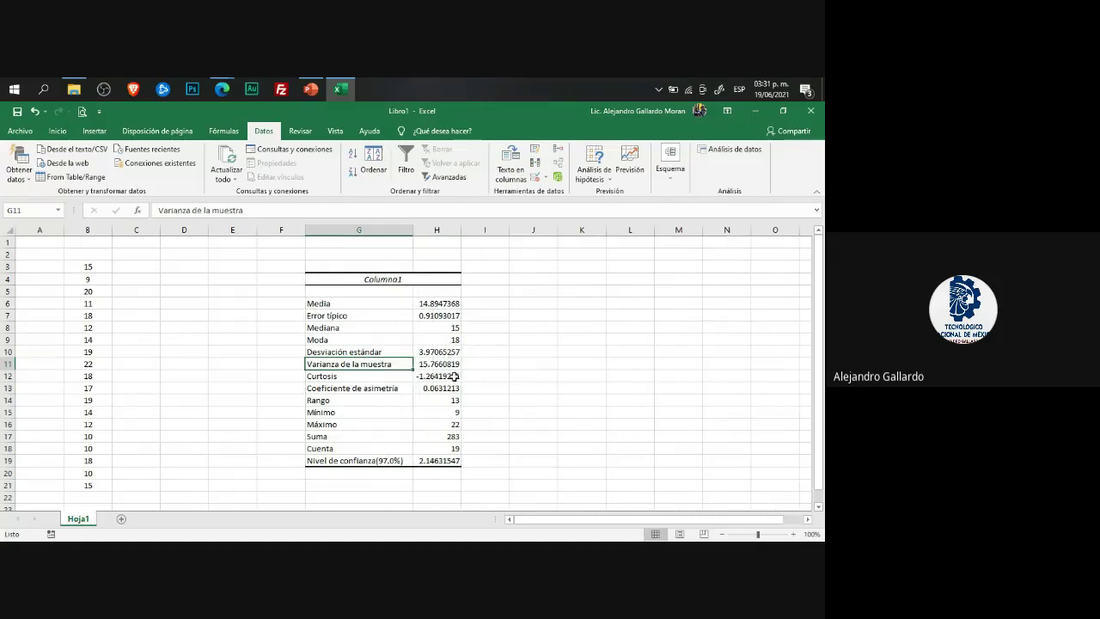
# Step: Examine the Varianza de la muestra, Curtosis and Coeficiente de asimetría rows of the results table
pyautogui.click(447, 366)
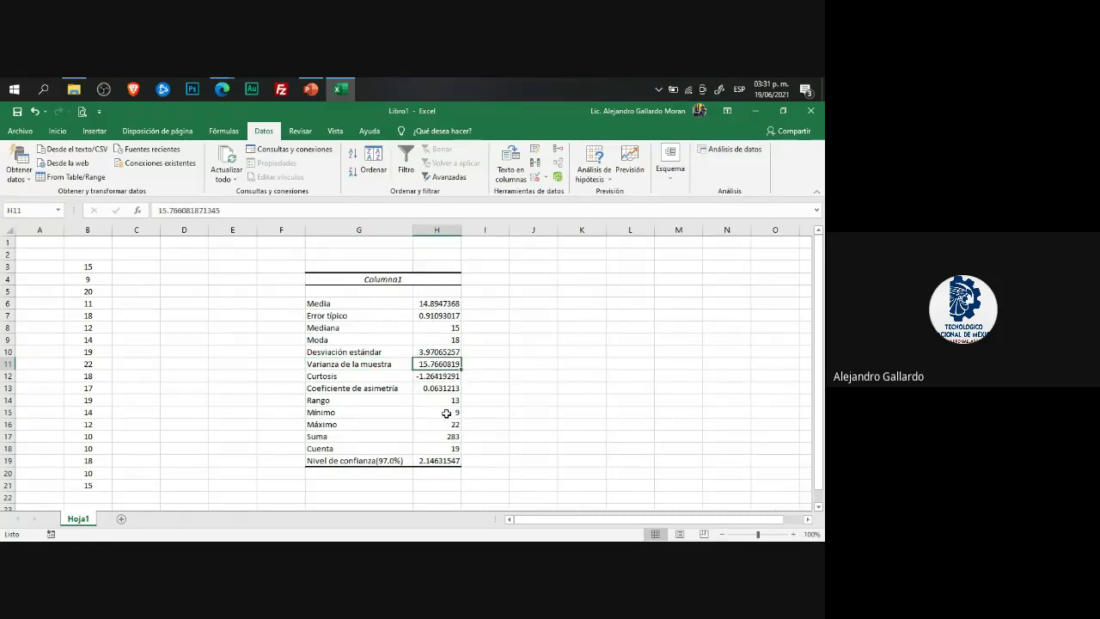
pyautogui.click(368, 375)
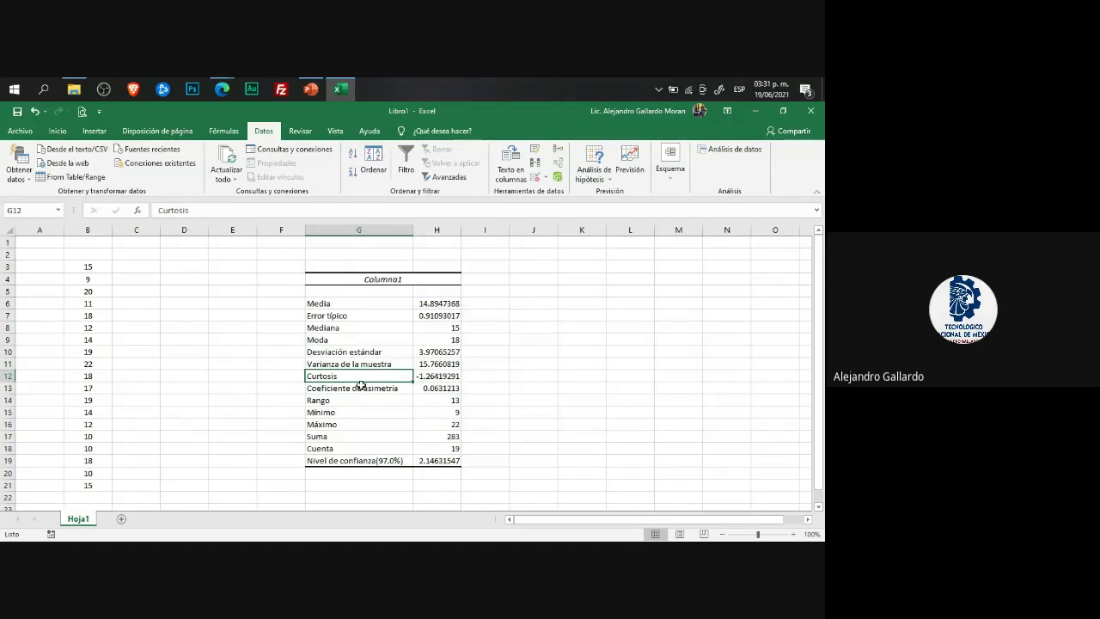
pyautogui.click(354, 390)
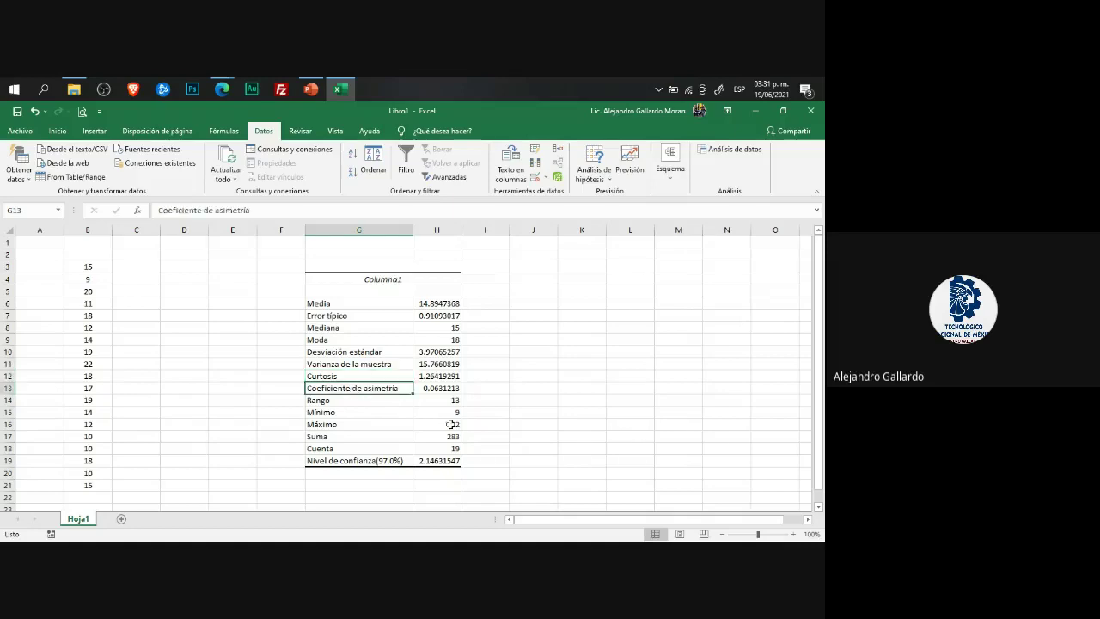
pyautogui.click(435, 390)
# Step: Examine the Rango and Máximo results, locating the lowest value in the source data in column B
pyautogui.click(385, 400)
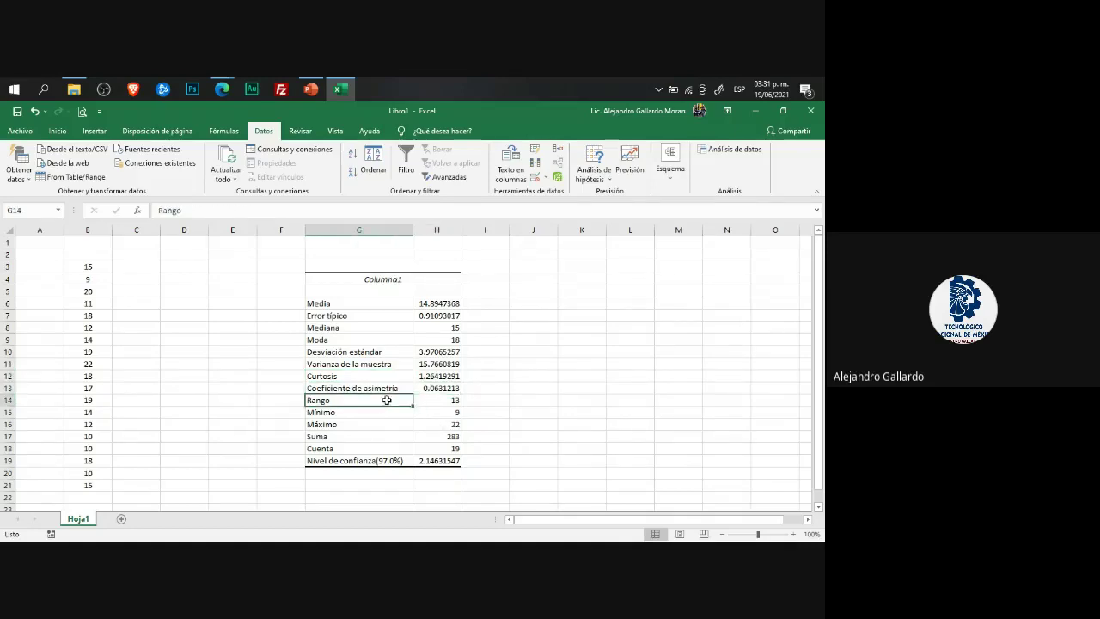
pyautogui.click(454, 400)
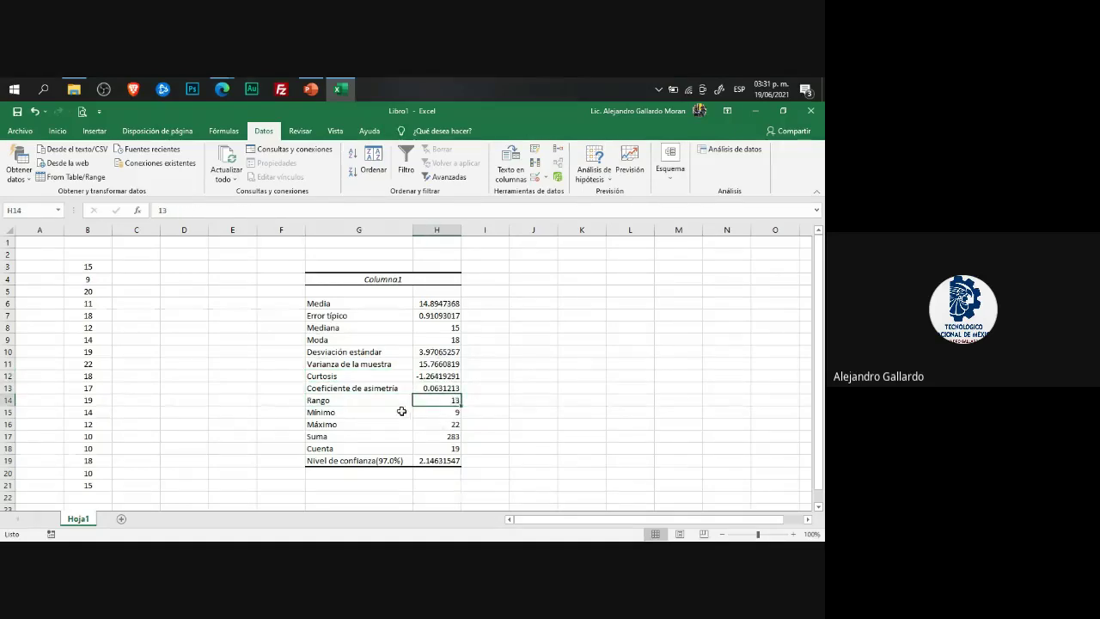
pyautogui.click(98, 282)
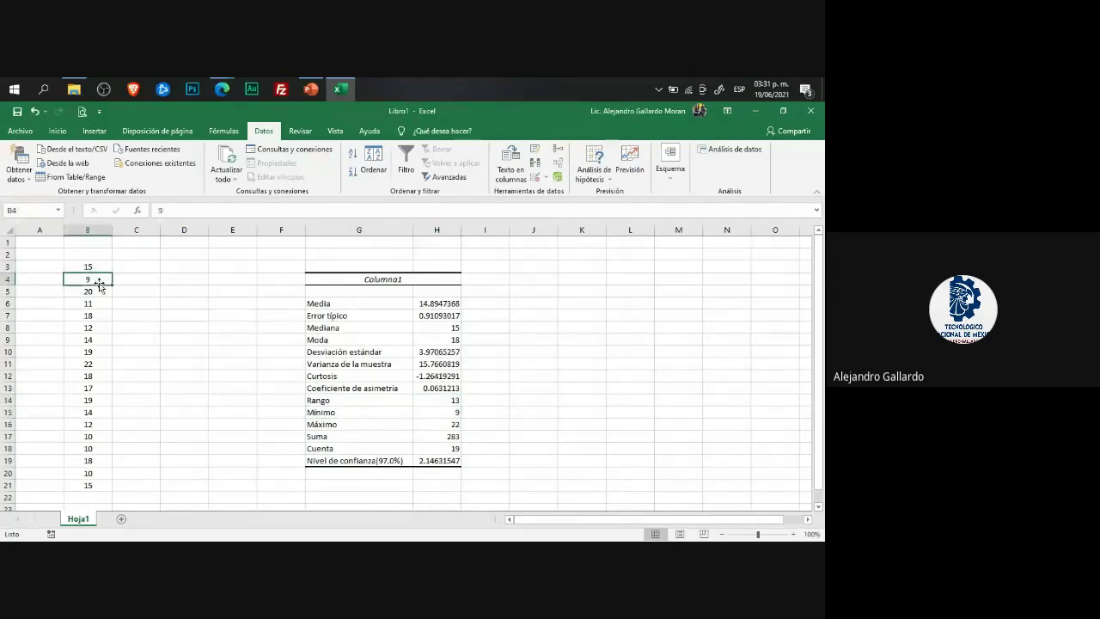
pyautogui.click(446, 420)
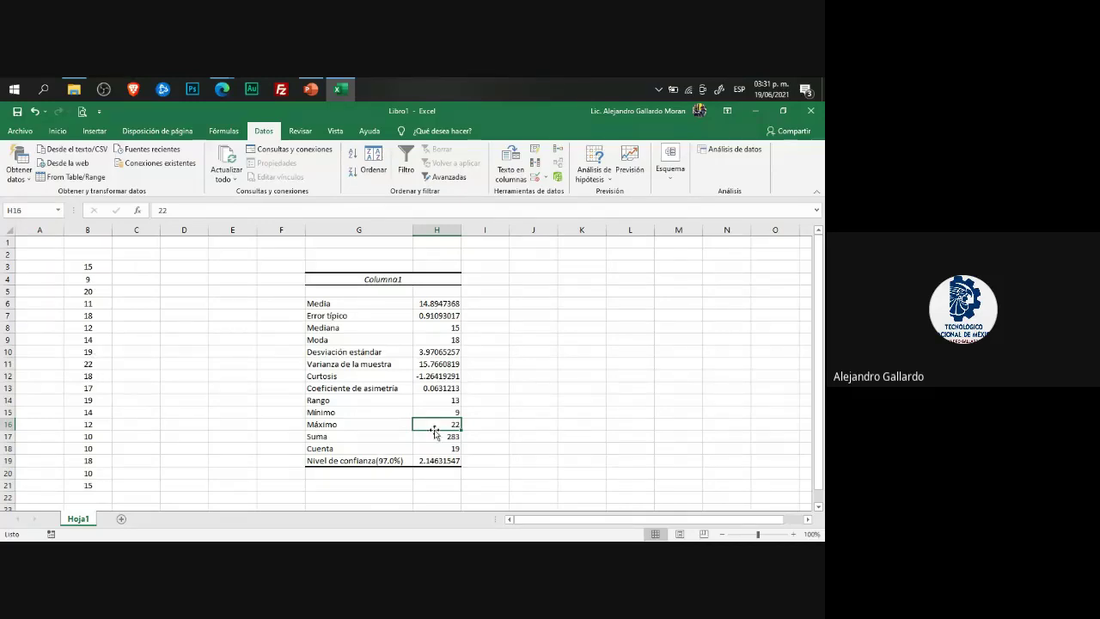
# Step: Check the Suma result against the source data in B3:B21
pyautogui.click(374, 438)
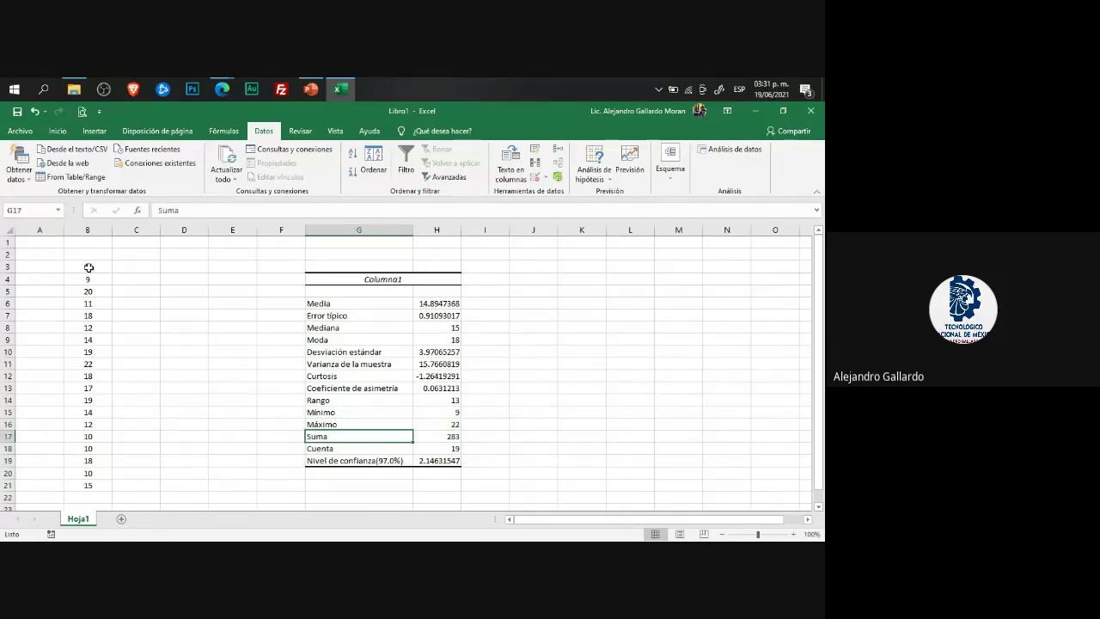
pyautogui.moveTo(88, 266); pyautogui.dragTo(101, 479)
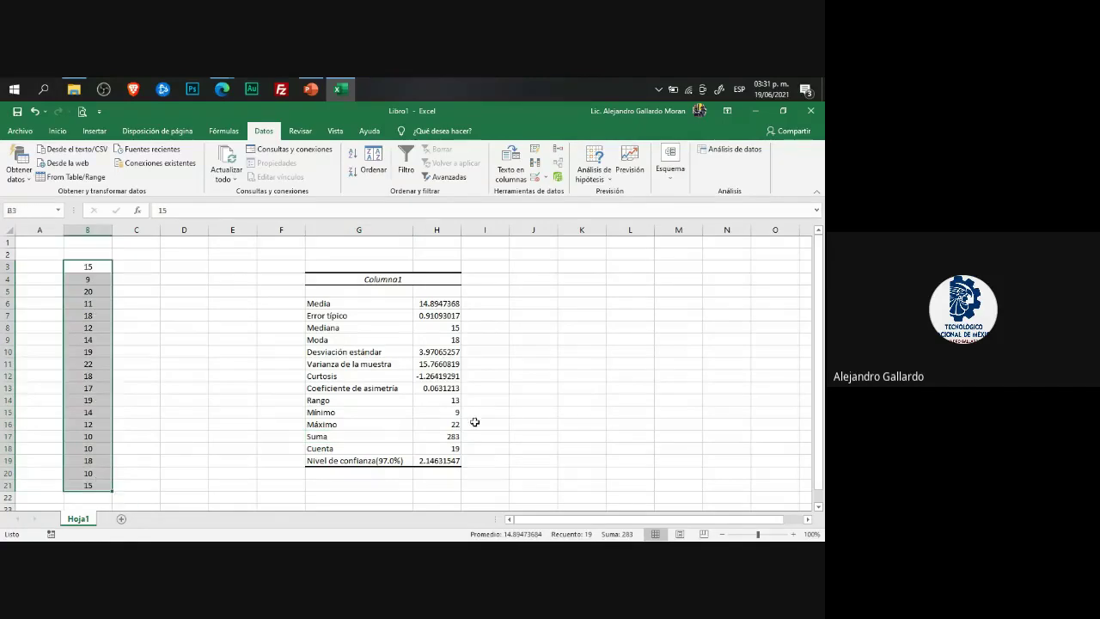
pyautogui.click(450, 438)
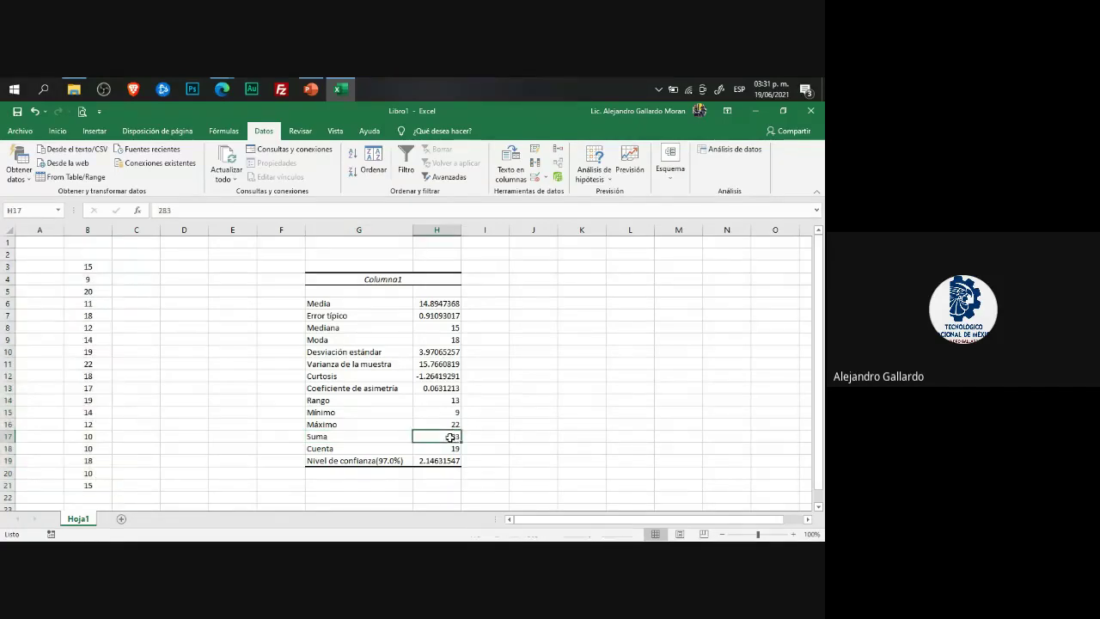
# Step: Check the Cuenta result against the first and last entries of B3:B21, and go to the Nivel de confianza(97.0%) label
pyautogui.click(376, 448)
pyautogui.click(450, 447)
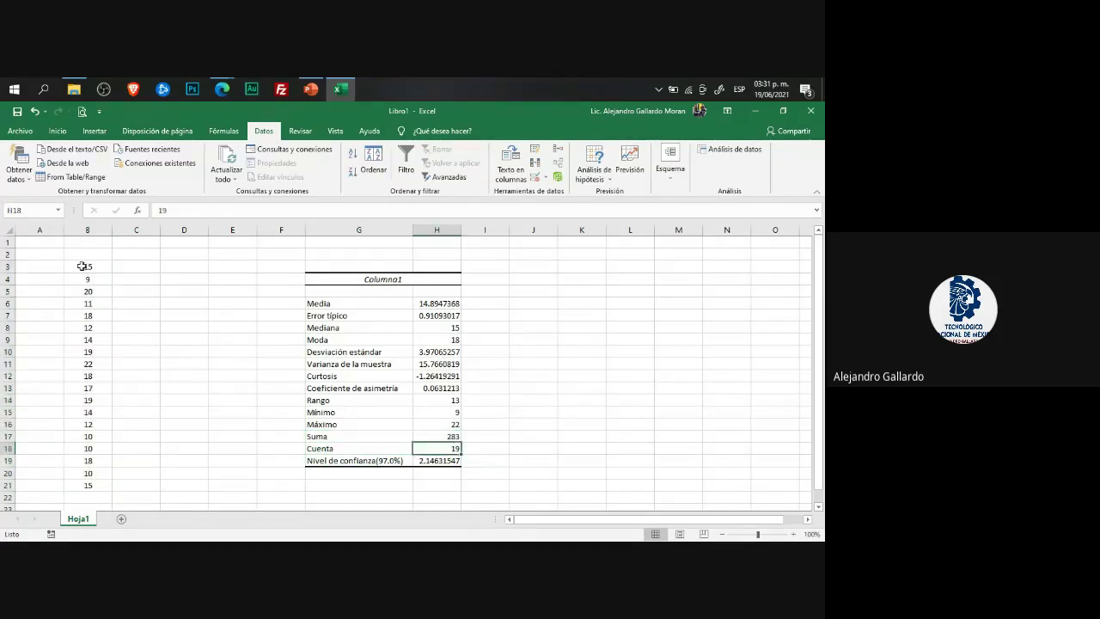
pyautogui.moveTo(81, 266); pyautogui.dragTo(90, 485)
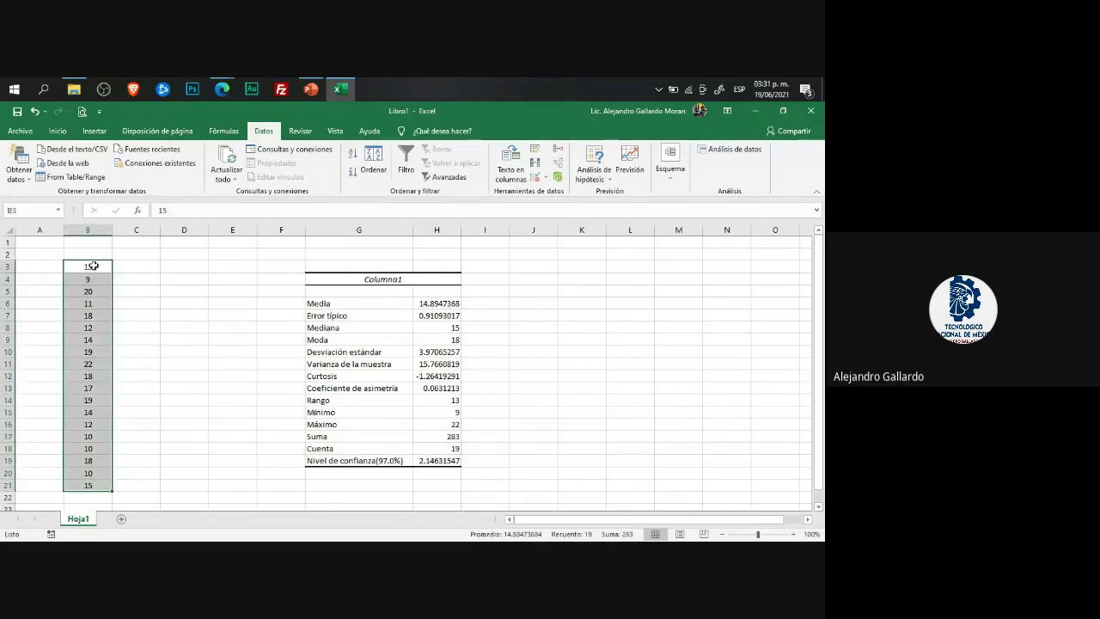
pyautogui.click(91, 266)
pyautogui.click(89, 485)
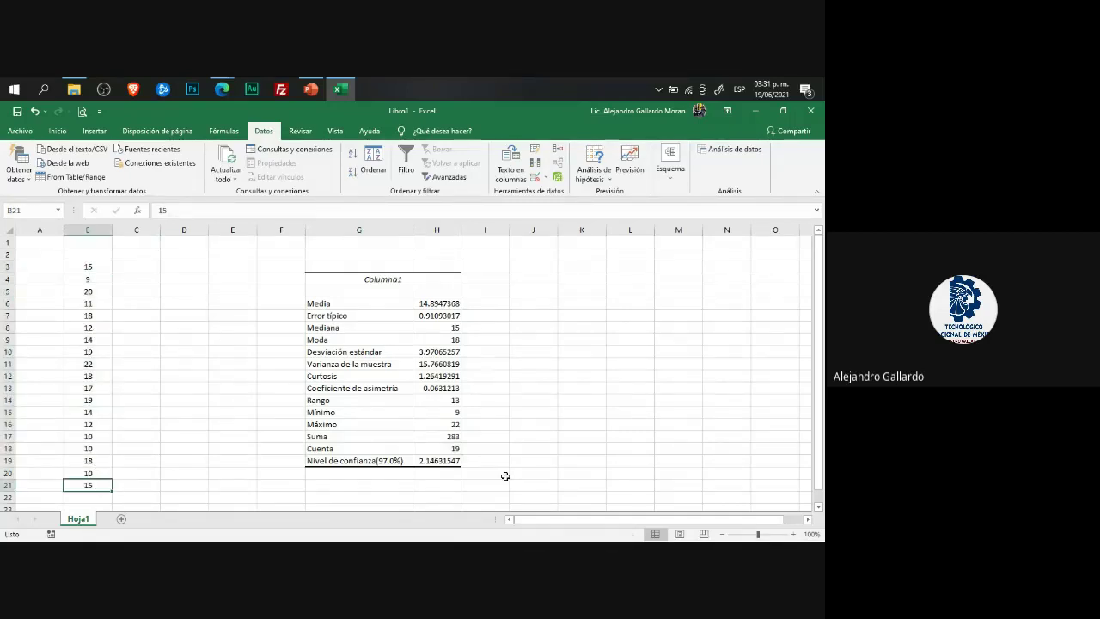
pyautogui.click(449, 447)
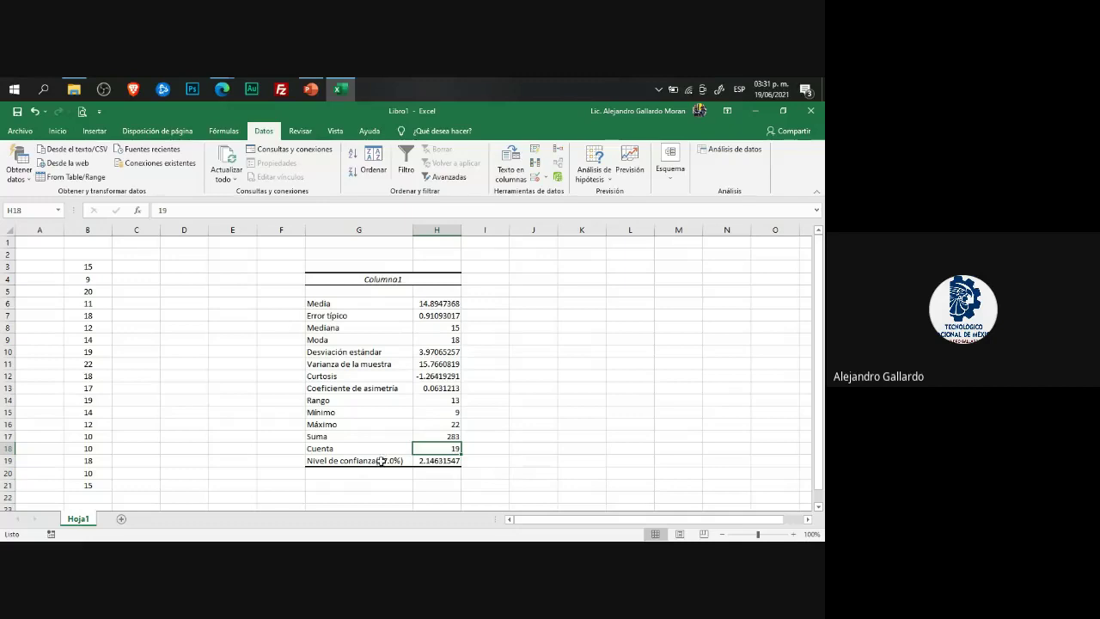
pyautogui.press('Down')
pyautogui.press('Left')
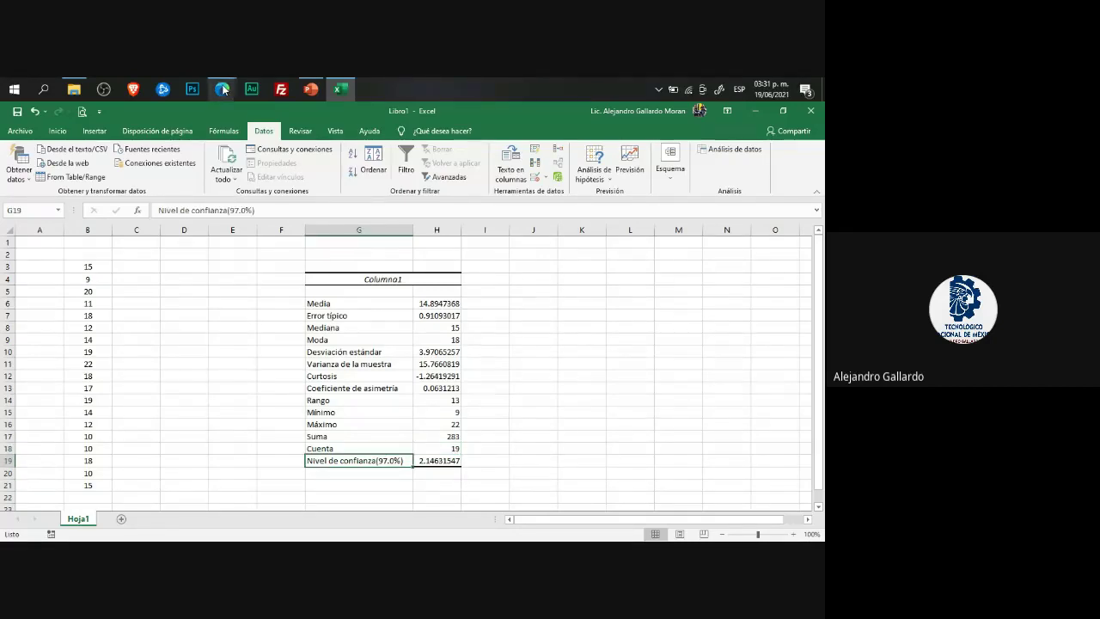
# Step: Check the Google Meet call in Microsoft Edge, then return to Excel and select the source data in B3:B21
pyautogui.click(173, 171)
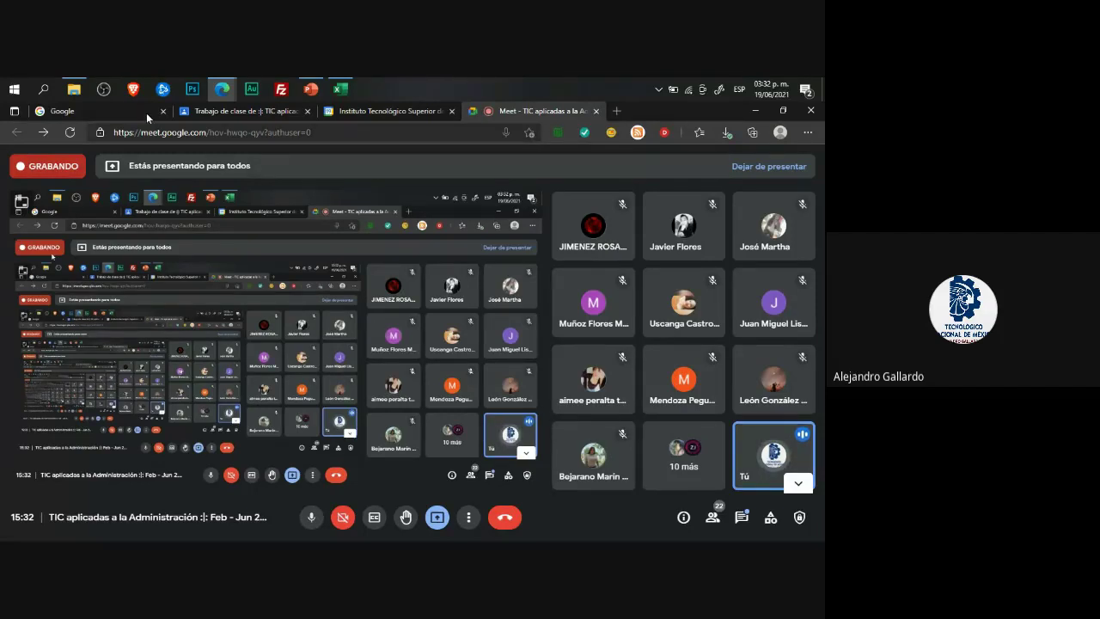
pyautogui.click(340, 89)
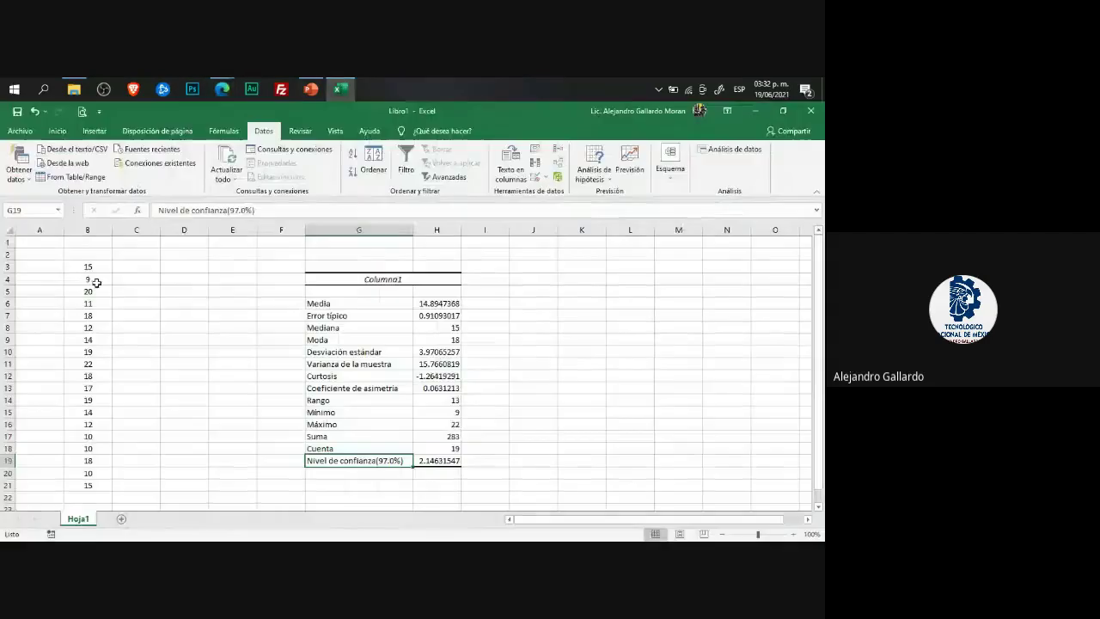
pyautogui.moveTo(93, 266); pyautogui.dragTo(102, 484)
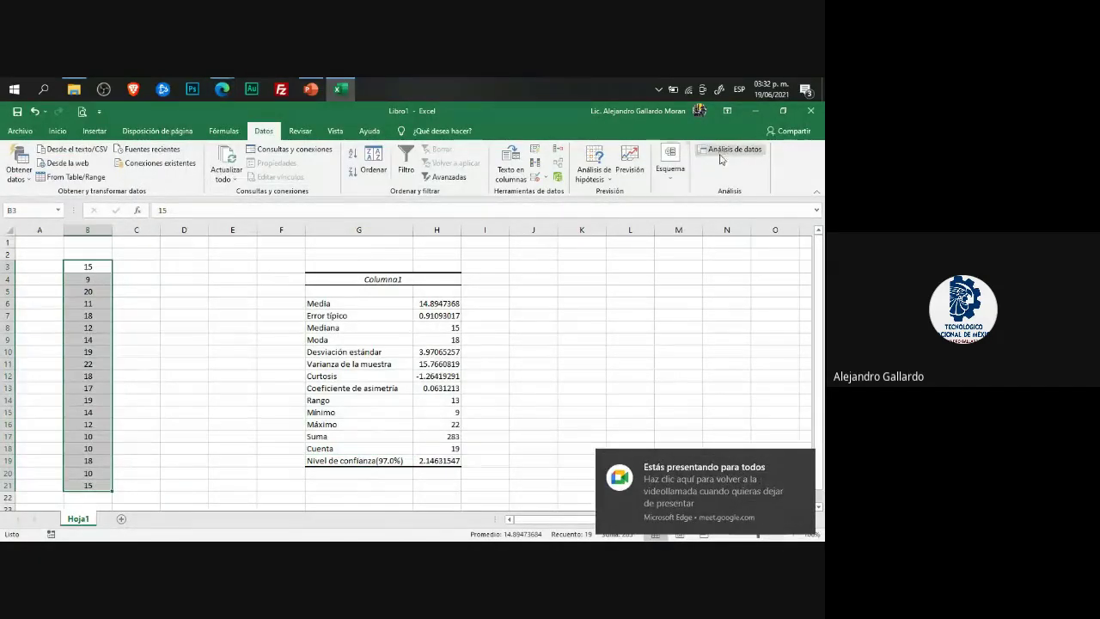
# Step: Review the summary results from Media to Suma, and go back to the first source value in B3
pyautogui.click(340, 306)
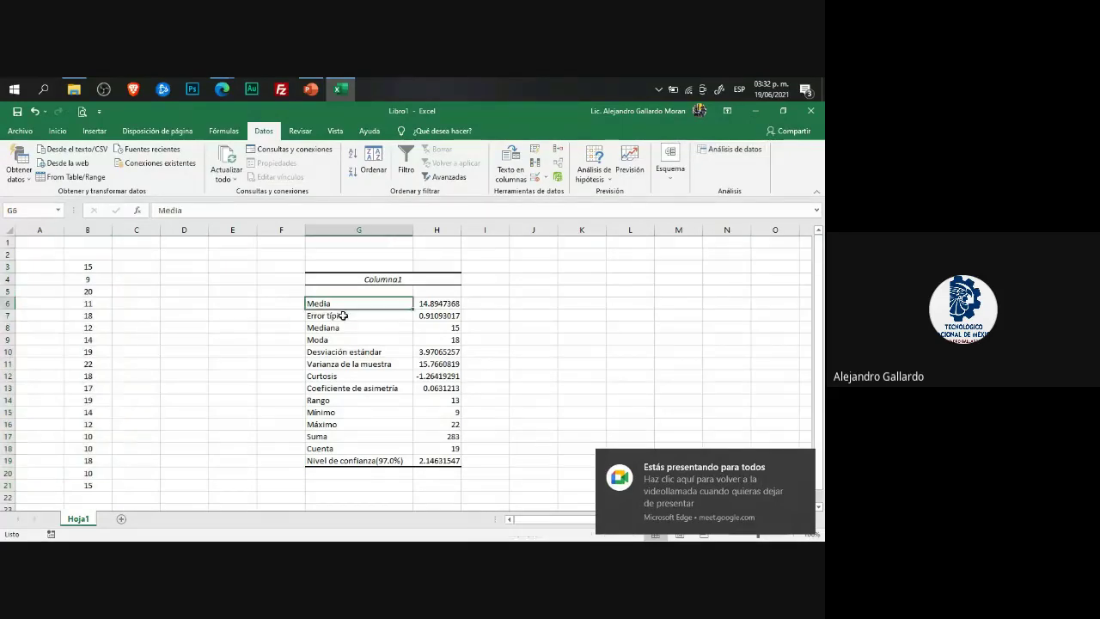
pyautogui.click(344, 327)
pyautogui.press('Down')
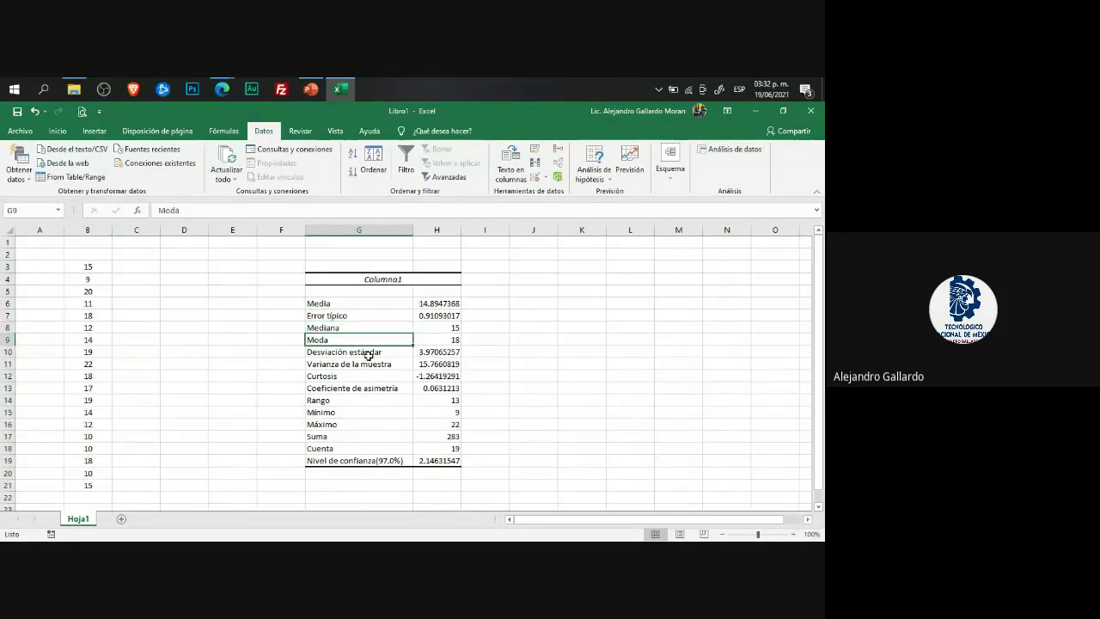
pyautogui.press('Down')
pyautogui.click(368, 414)
pyautogui.click(362, 438)
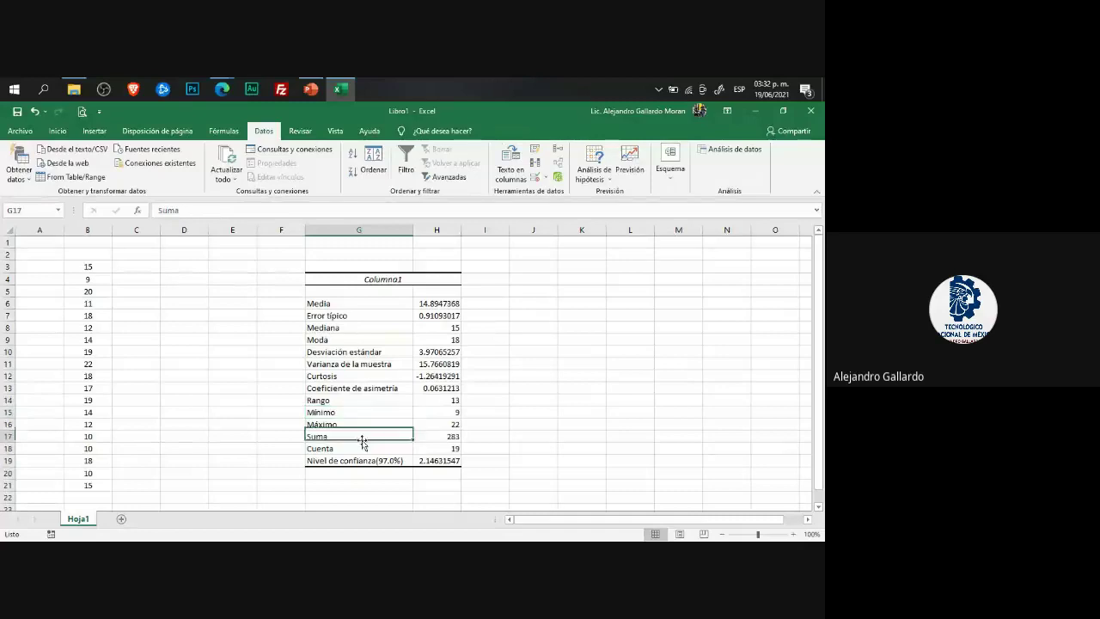
pyautogui.click(458, 438)
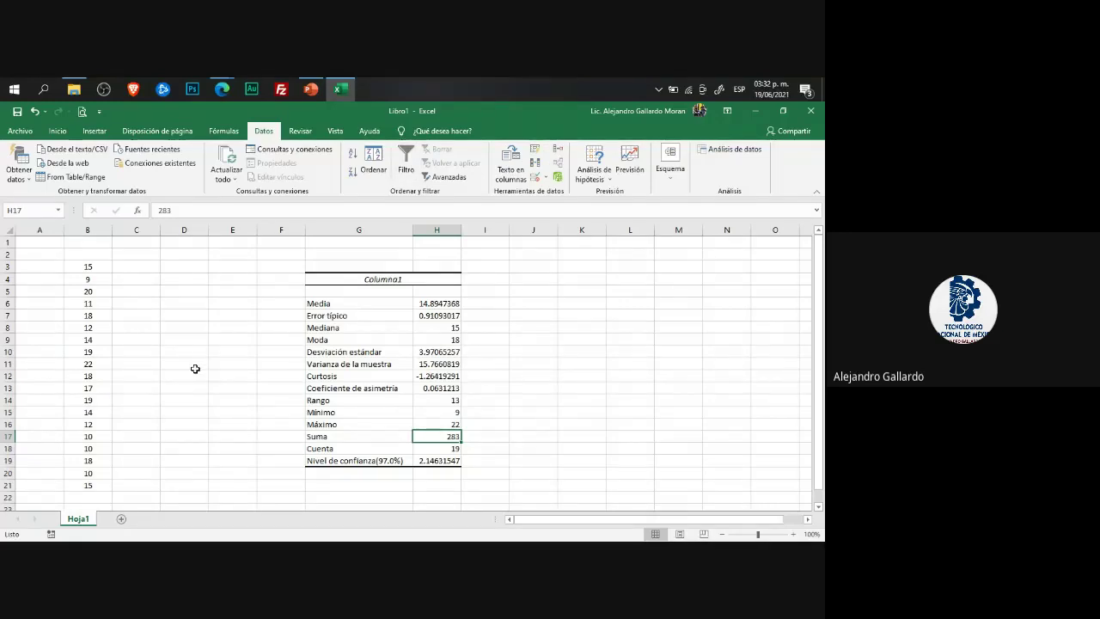
pyautogui.click(91, 267)
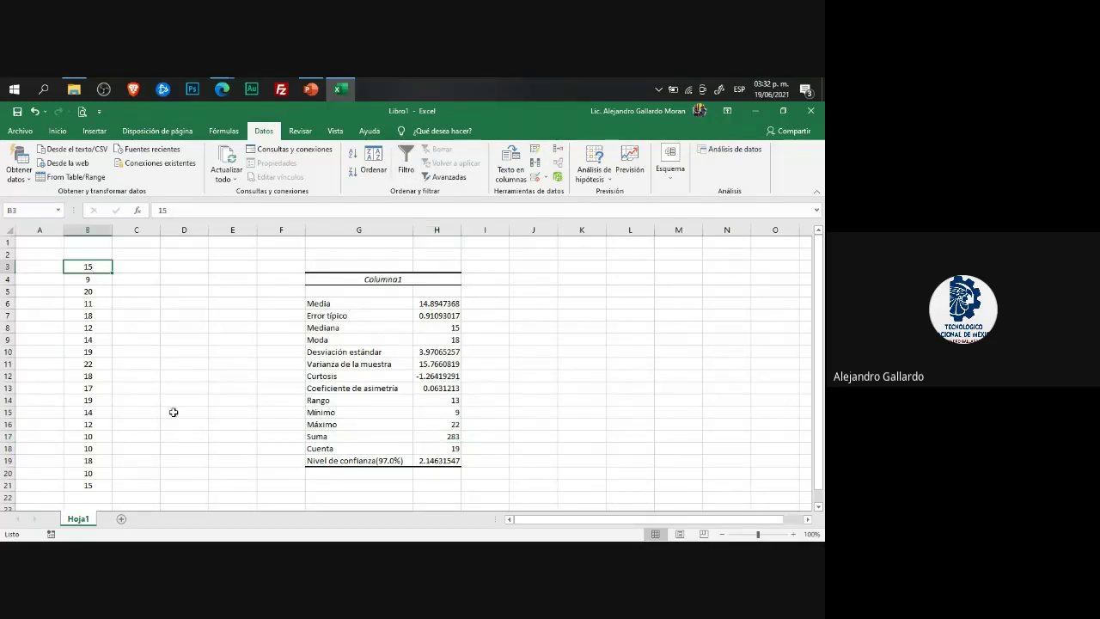
# Step: Switch to the Google Classroom coursework page in Microsoft Edge, and view the last UNIDAD III draft assignment before closing it
pyautogui.click(314, 90)
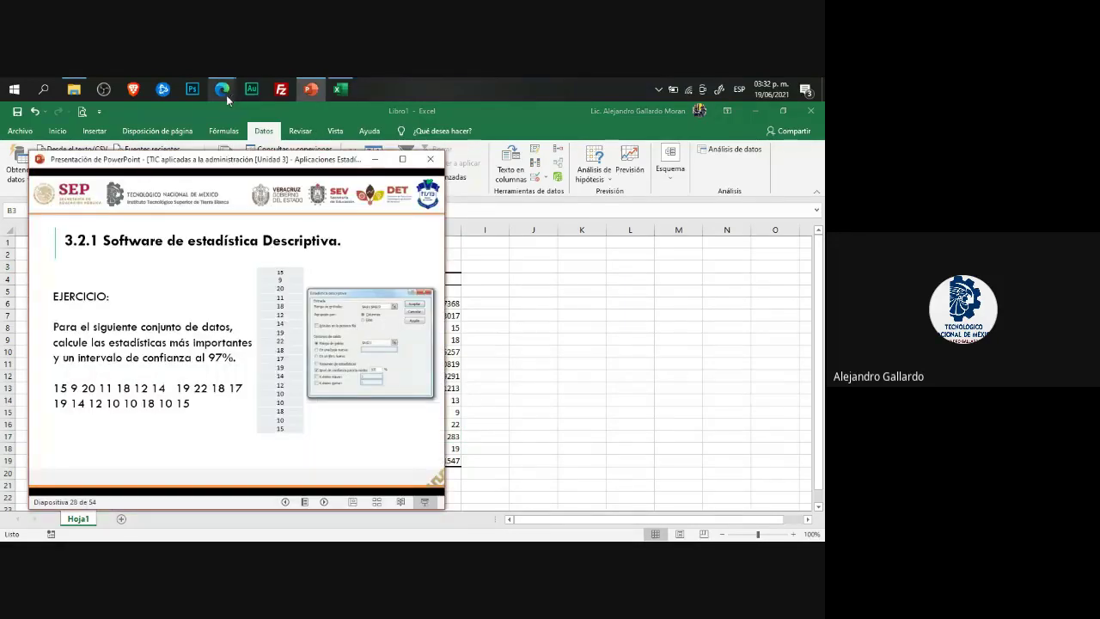
pyautogui.click(225, 91)
pyautogui.click(182, 176)
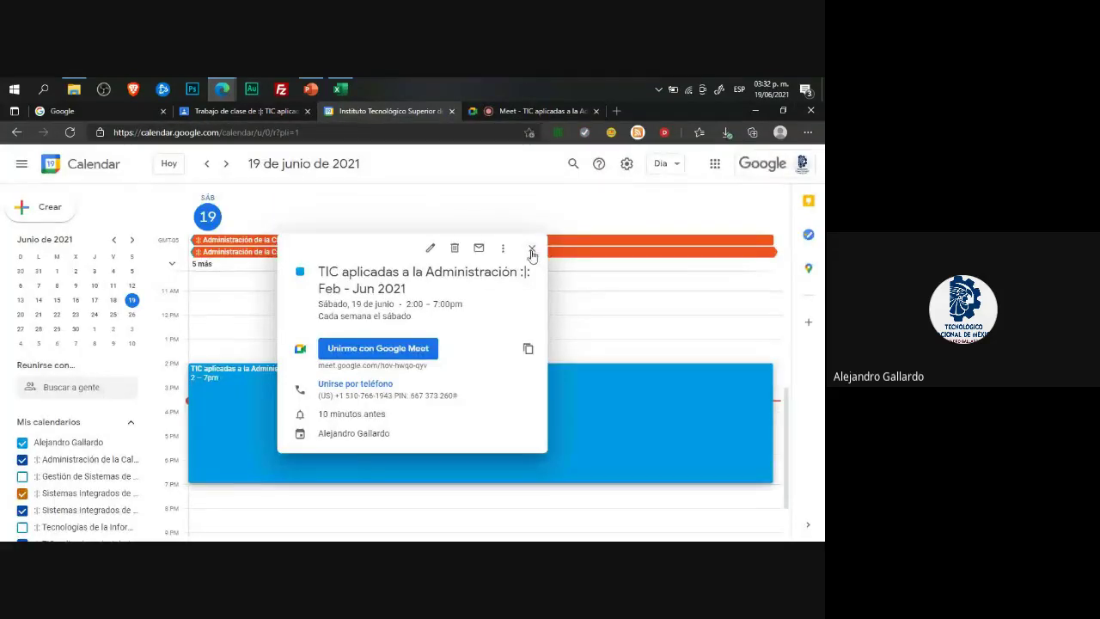
pyautogui.click(258, 112)
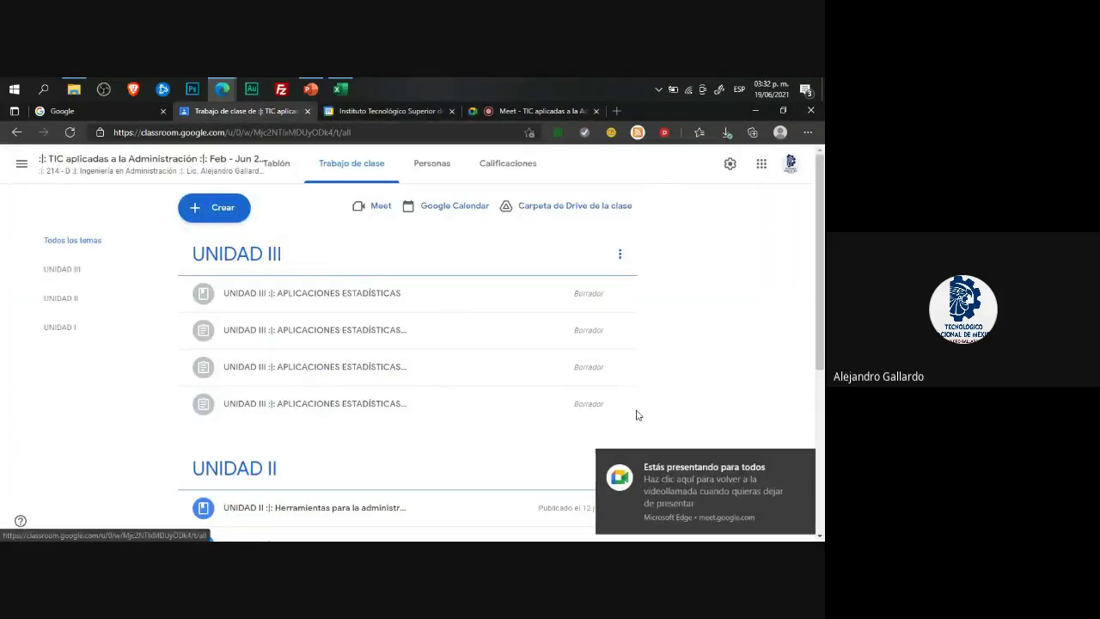
pyautogui.click(620, 405)
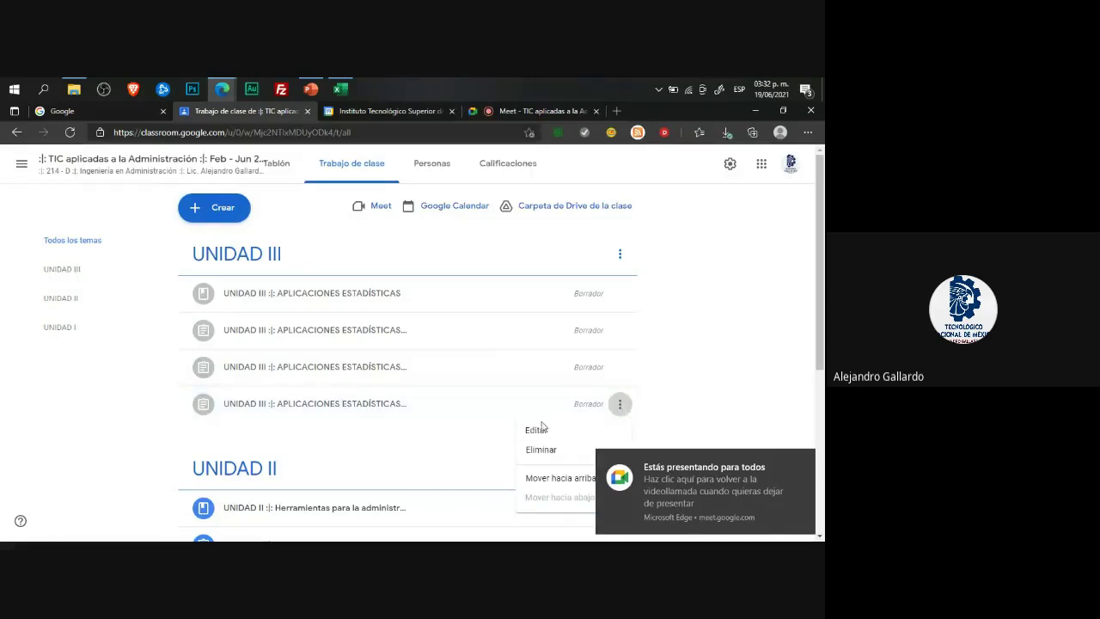
pyautogui.click(449, 378)
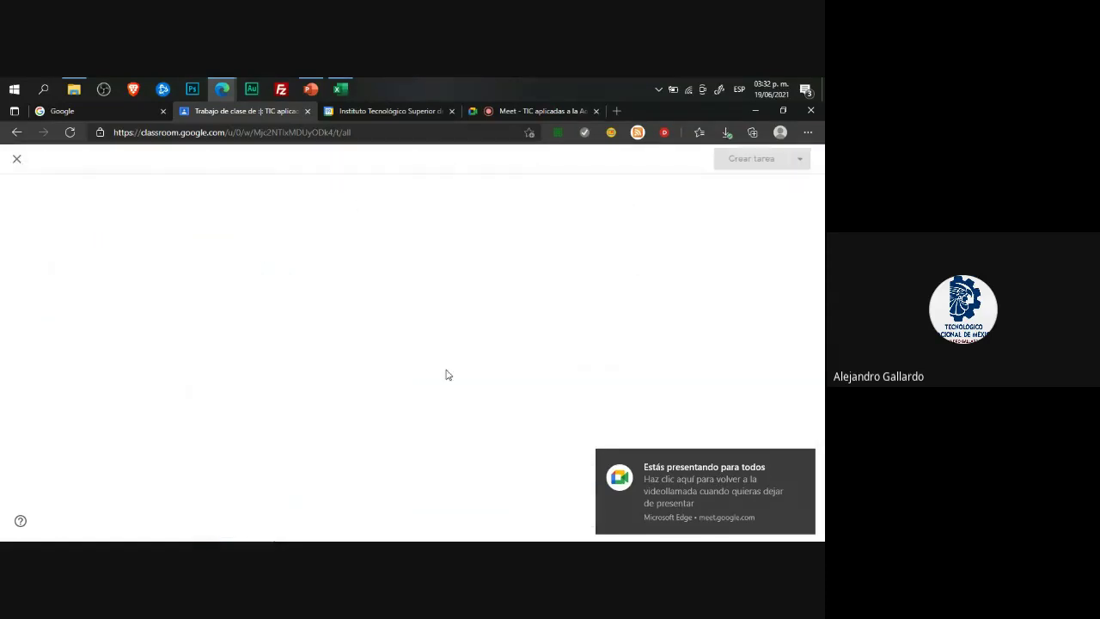
pyautogui.click(803, 461)
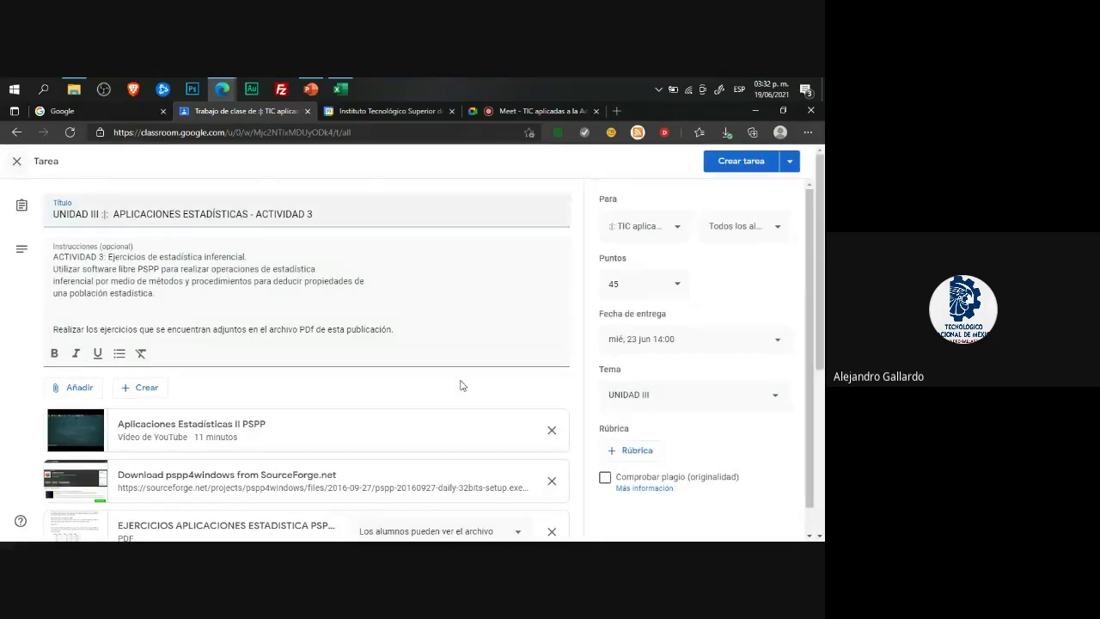
pyautogui.press('Escape')
# Step: View the UNIDAD III ACTIVIDAD 1 draft, close it, and open the ACTIVIDAD 2 draft to check its instructions and attached PDF
pyautogui.click(621, 333)
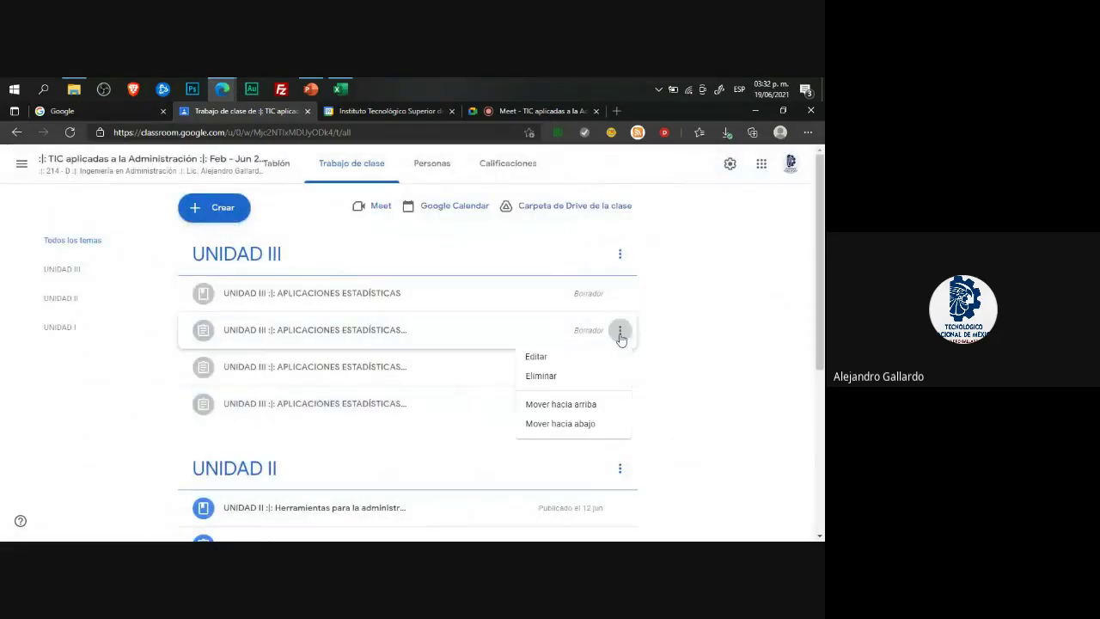
pyautogui.click(560, 358)
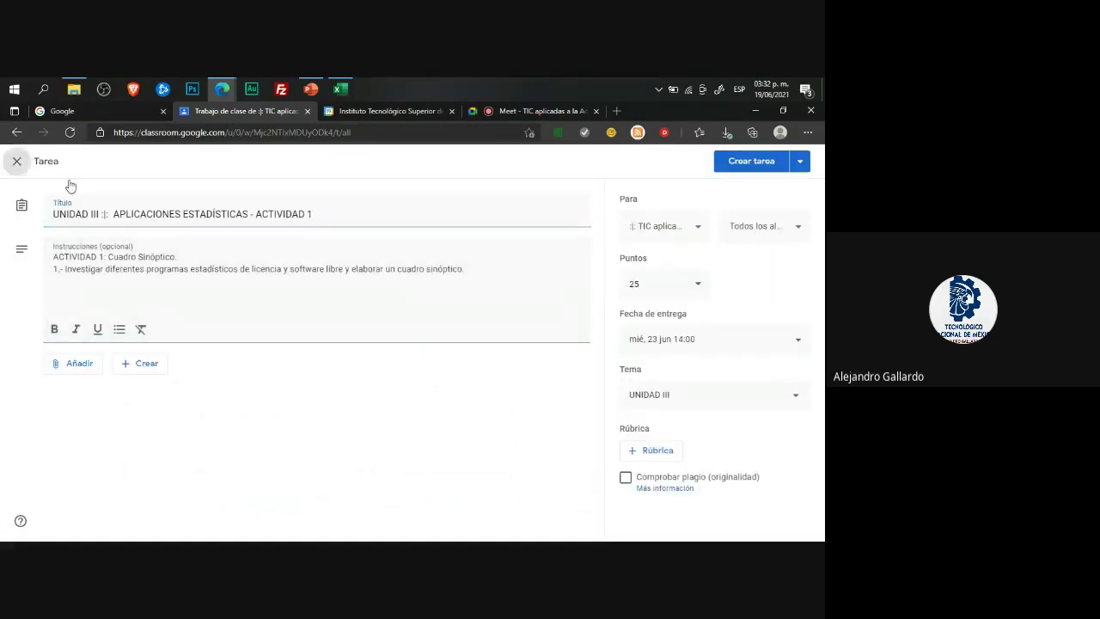
pyautogui.click(16, 161)
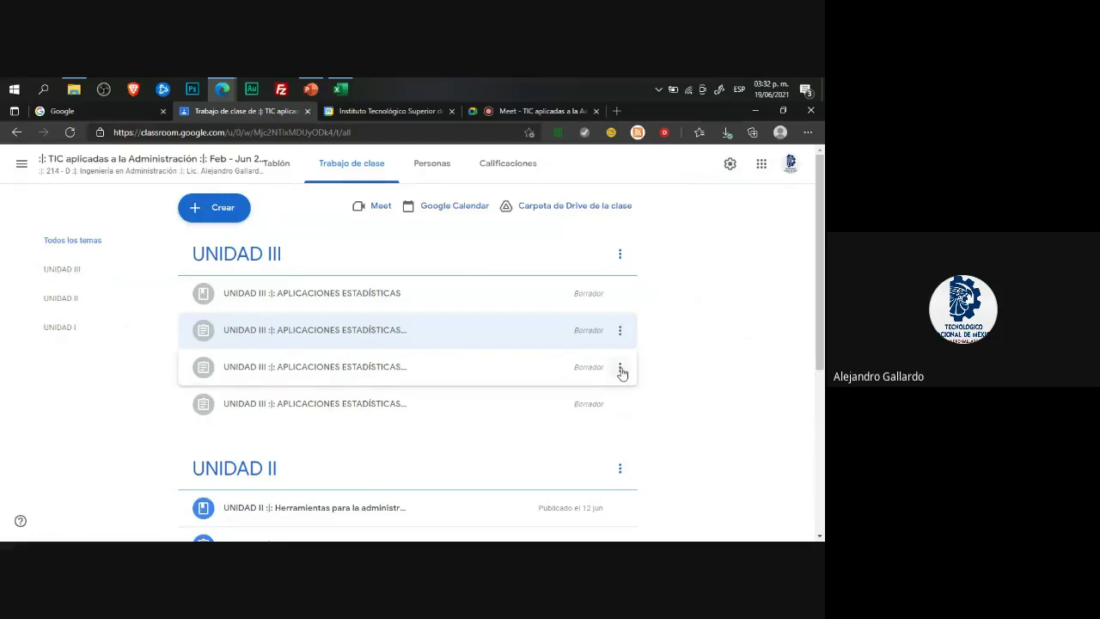
pyautogui.click(620, 368)
pyautogui.click(534, 393)
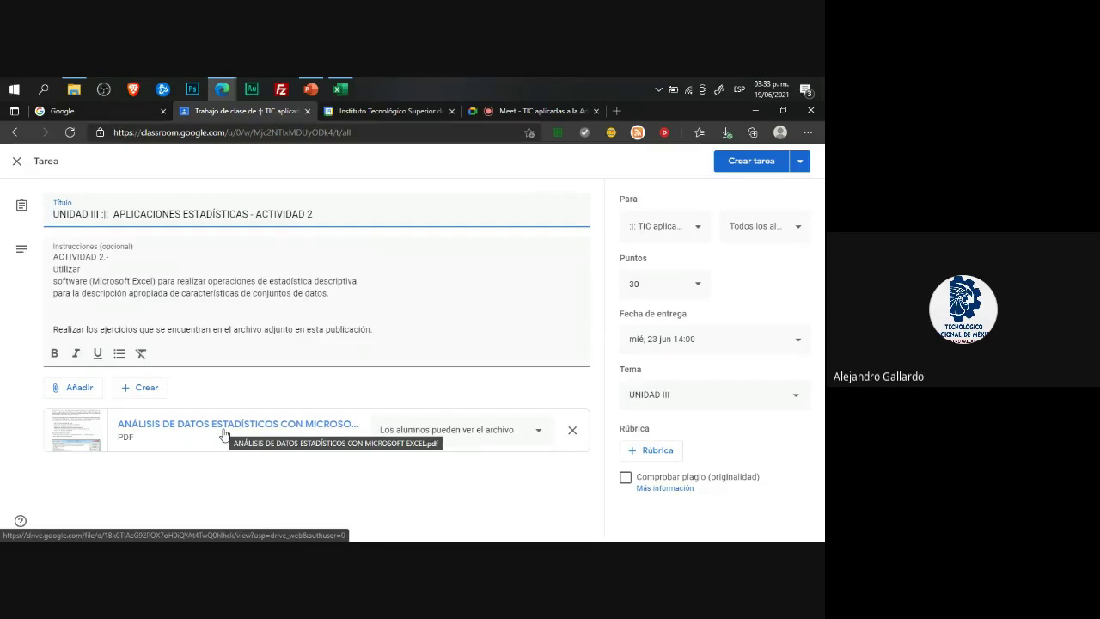
# Step: Return to Excel, add a second worksheet after Hoja1, and select B3:C15 on it to indicate a data area
pyautogui.click(340, 88)
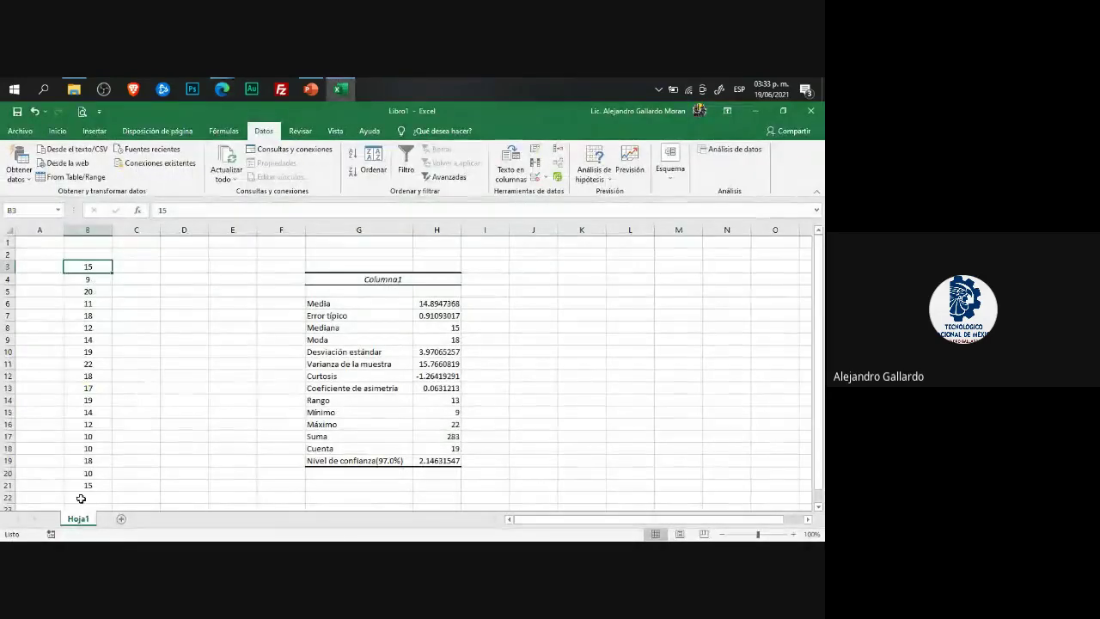
pyautogui.click(172, 337)
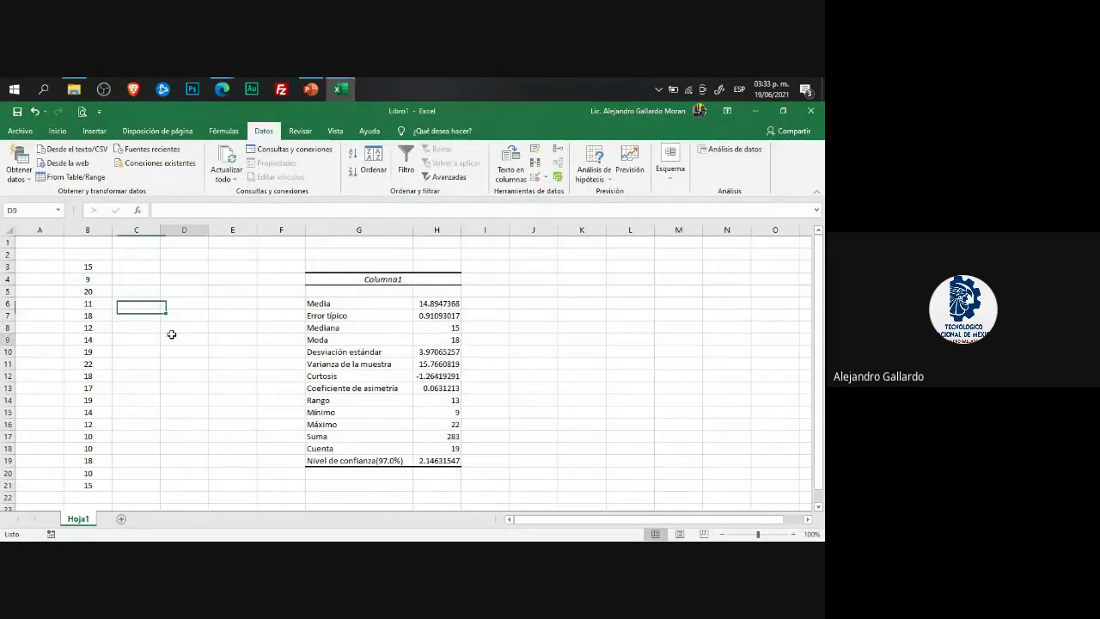
pyautogui.click(121, 520)
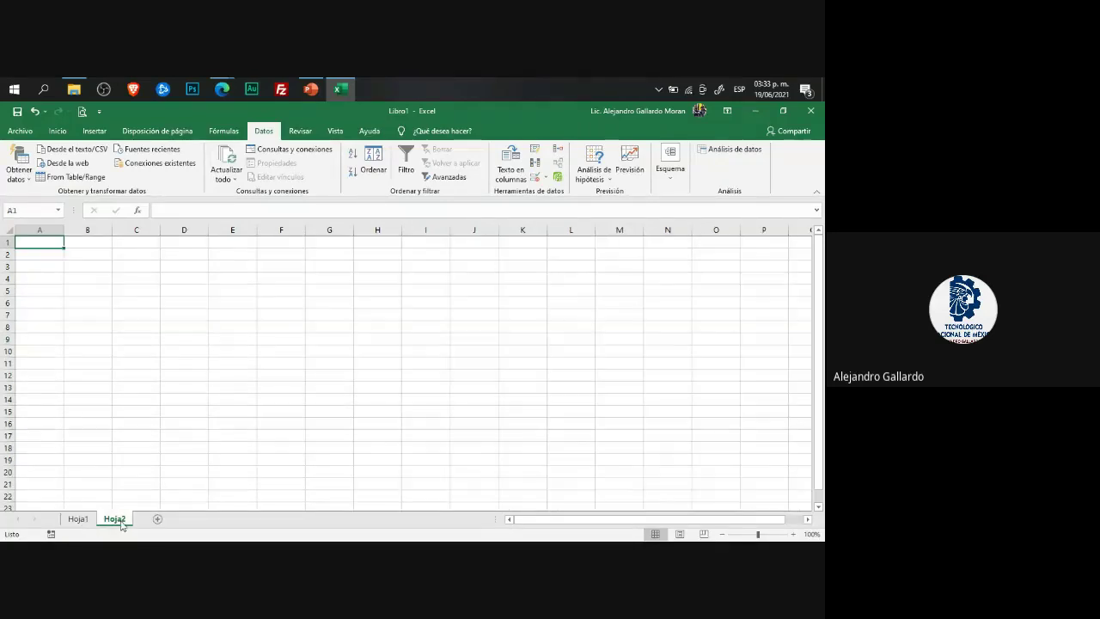
pyautogui.click(103, 268)
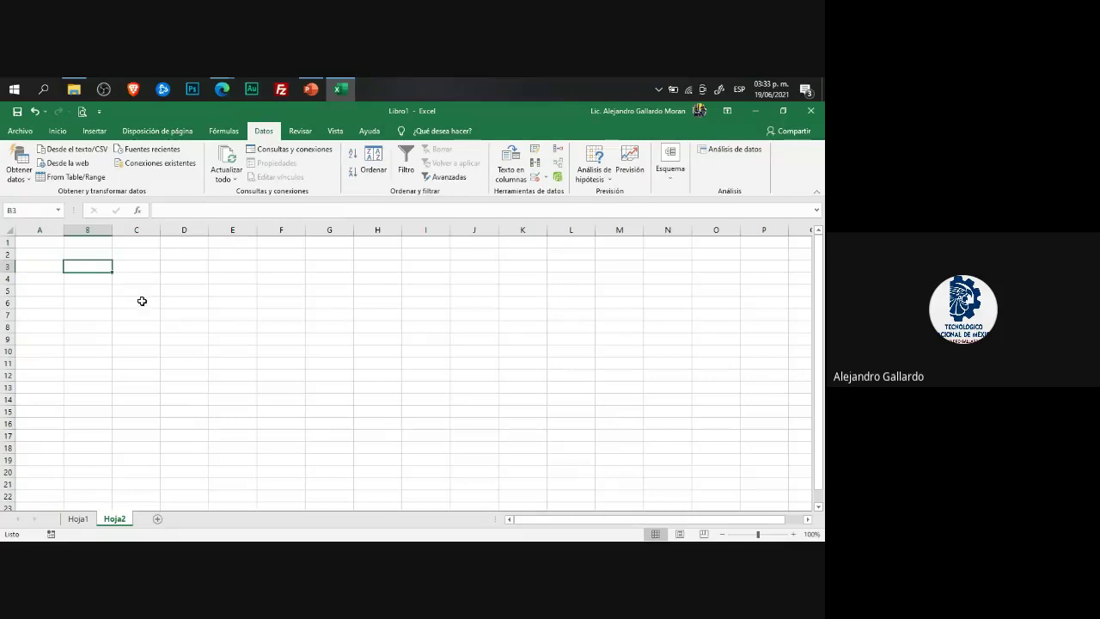
pyautogui.click(143, 301)
pyautogui.moveTo(72, 264); pyautogui.dragTo(154, 412)
# Step: Select the source values B3:B19 on Hoja1 for reference, and point out cells B3 and F3 on Hoja2
pyautogui.click(78, 519)
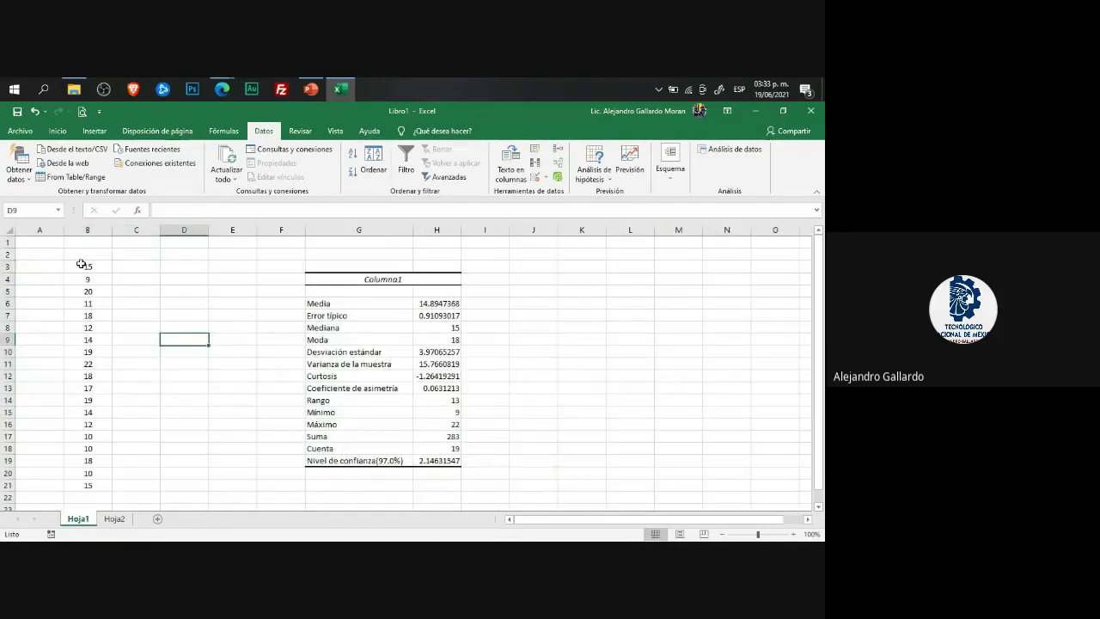
pyautogui.moveTo(86, 266); pyautogui.dragTo(89, 459)
pyautogui.click(115, 520)
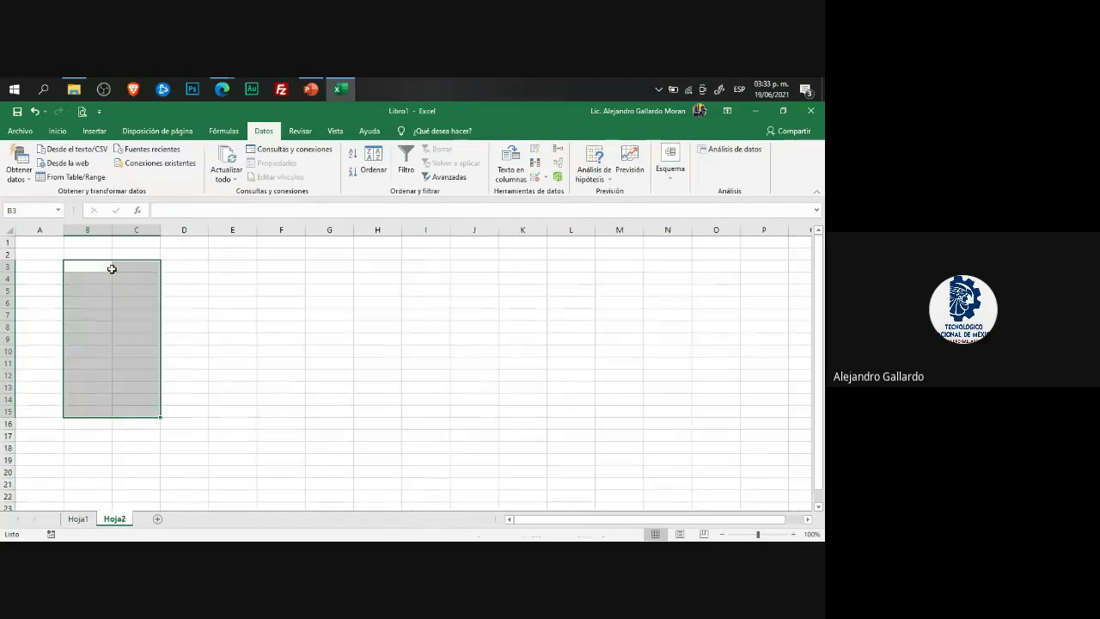
pyautogui.click(110, 265)
pyautogui.click(275, 263)
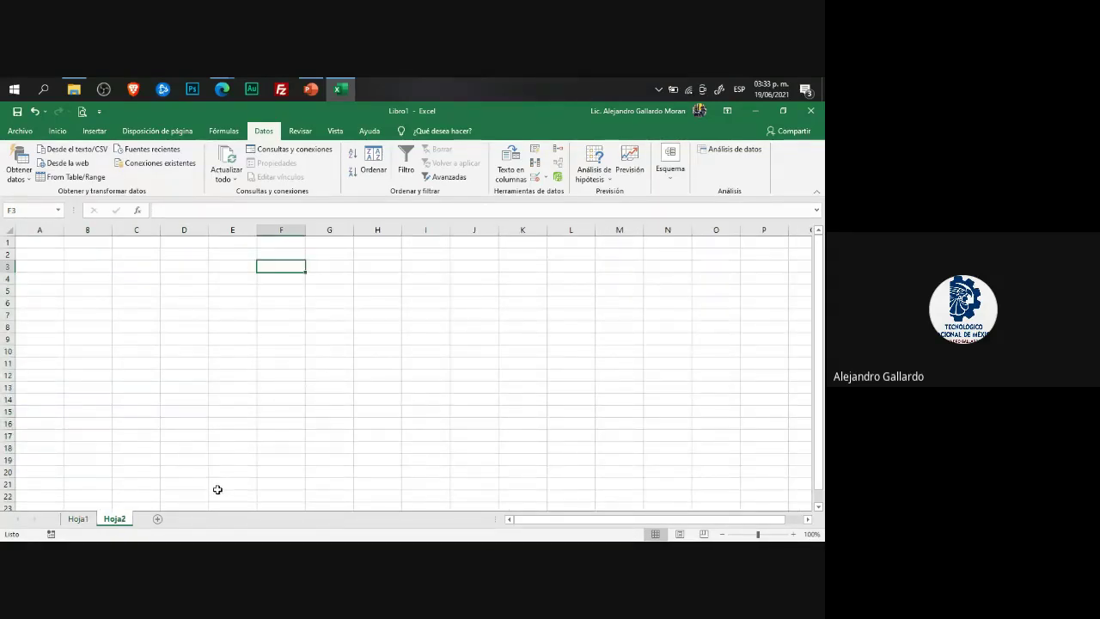
# Step: Add a third worksheet and indicate a data area starting at B3 and a separate results area from column E
pyautogui.click(158, 520)
pyautogui.click(138, 277)
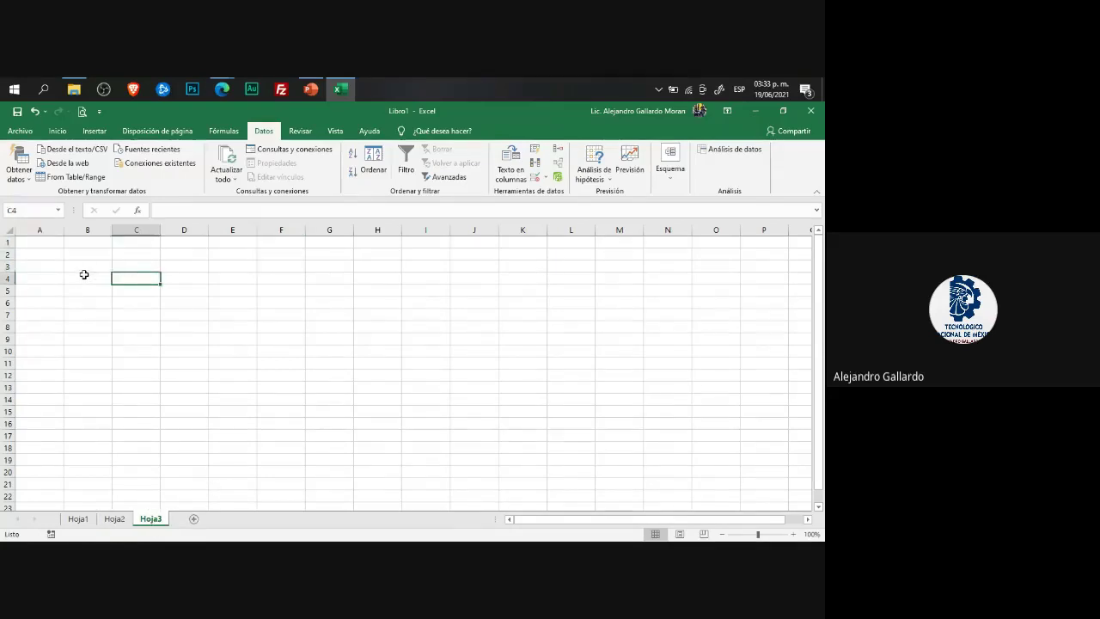
pyautogui.moveTo(86, 267); pyautogui.dragTo(147, 441)
pyautogui.moveTo(249, 290); pyautogui.dragTo(376, 407)
pyautogui.click(228, 291)
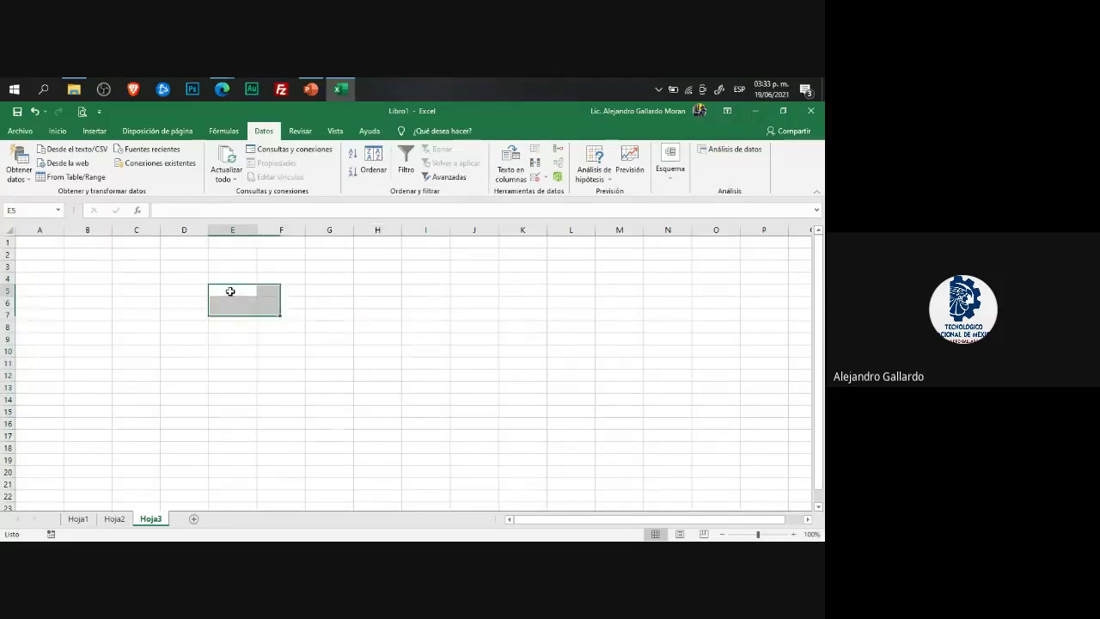
pyautogui.click(304, 279)
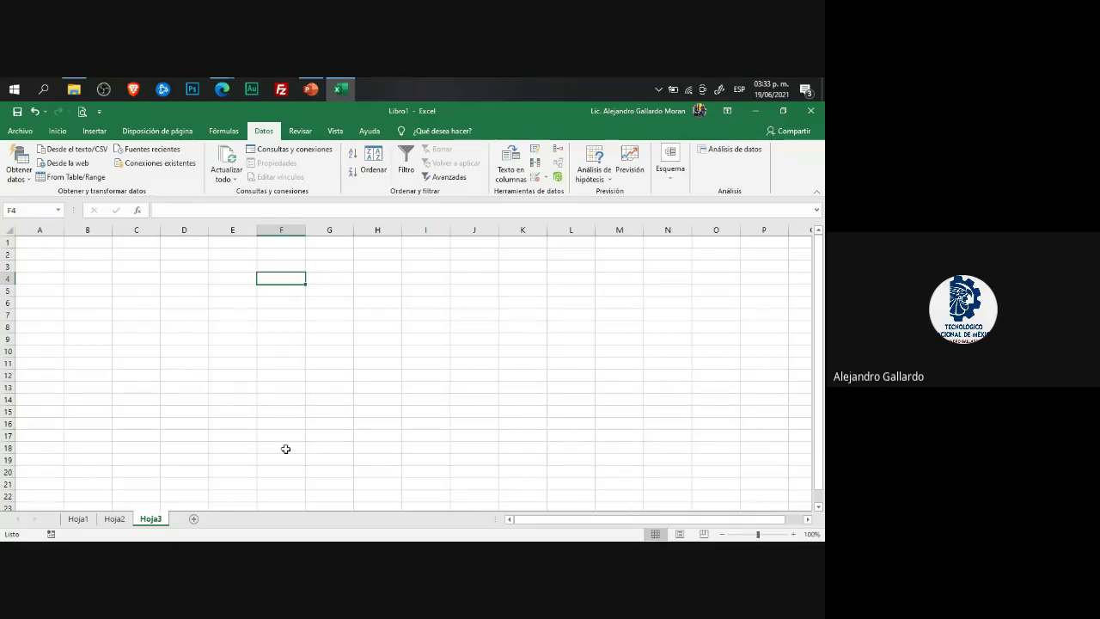
# Step: Add a fourth worksheet, and indicate a data area starting at B3 and a results area at G4:H14
pyautogui.click(194, 520)
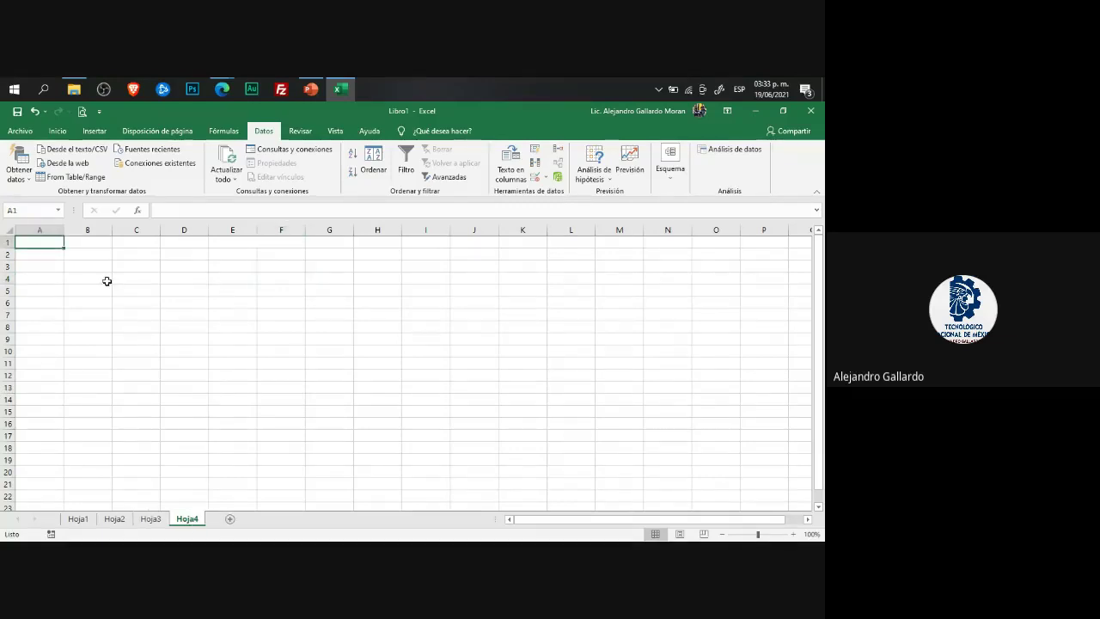
pyautogui.moveTo(96, 268); pyautogui.dragTo(140, 424)
pyautogui.moveTo(327, 277); pyautogui.dragTo(383, 397)
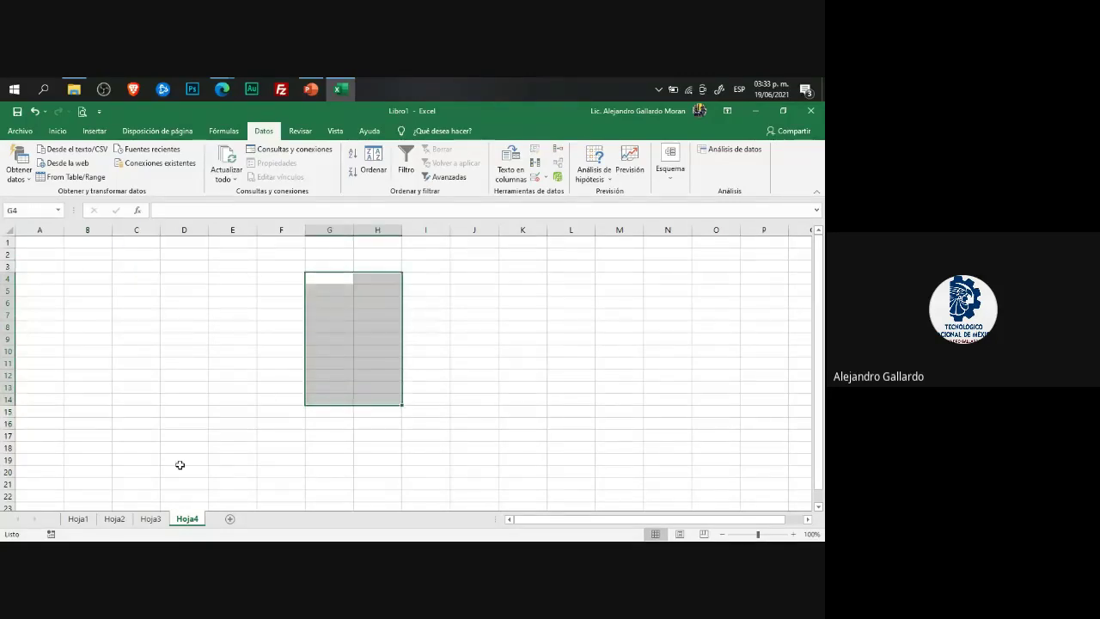
# Step: Look through worksheets Hoja1 to Hoja4 in order, and return to Hoja1
pyautogui.click(78, 518)
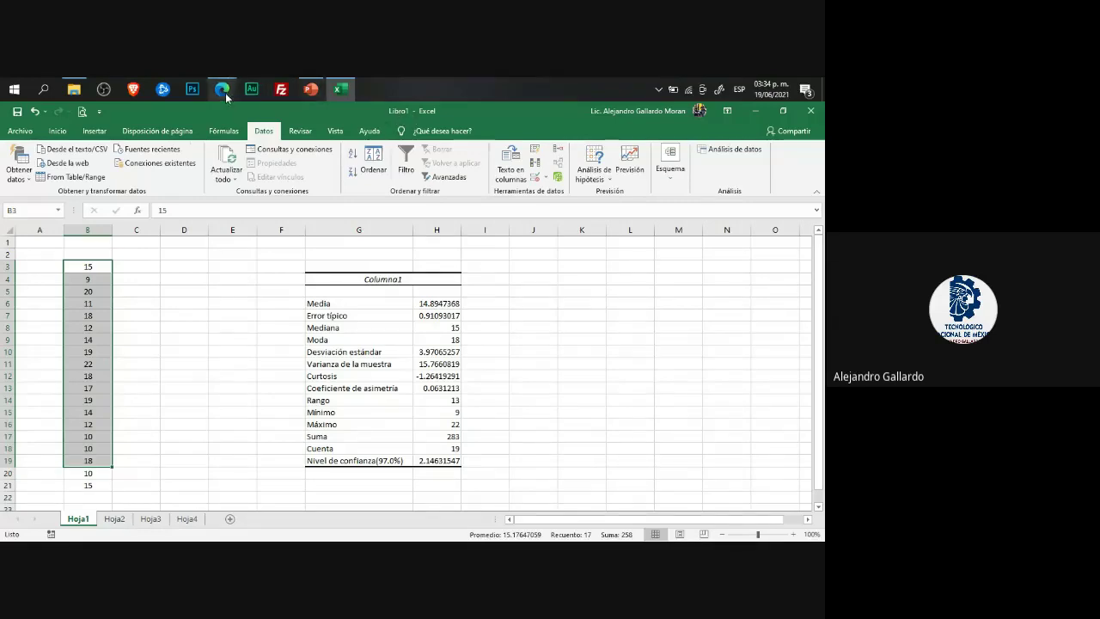
pyautogui.click(114, 518)
pyautogui.click(150, 518)
pyautogui.click(182, 519)
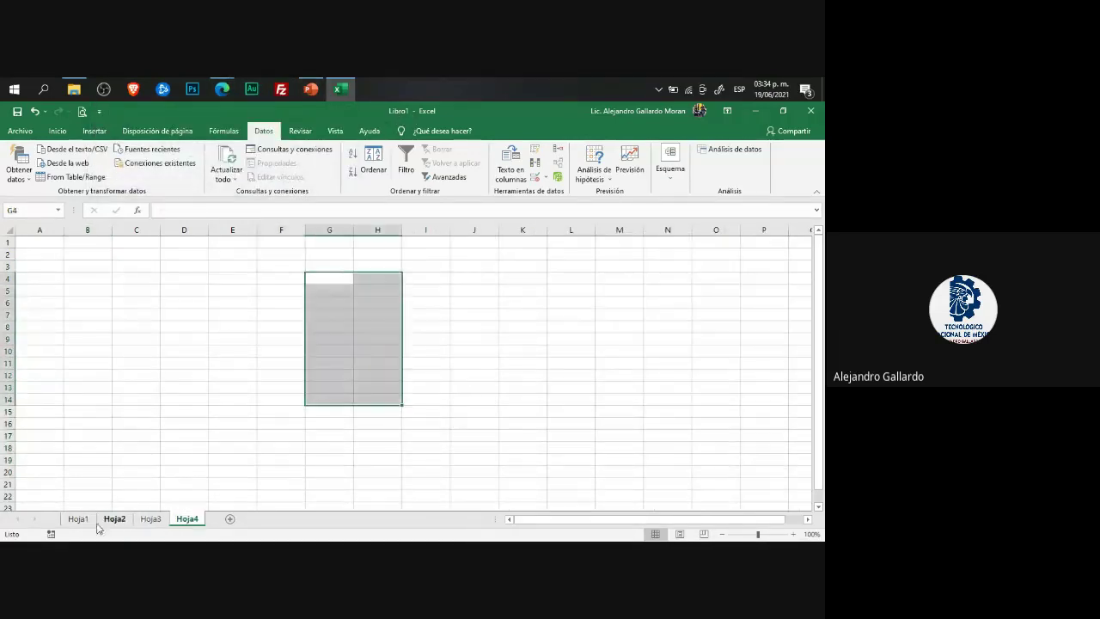
pyautogui.click(78, 519)
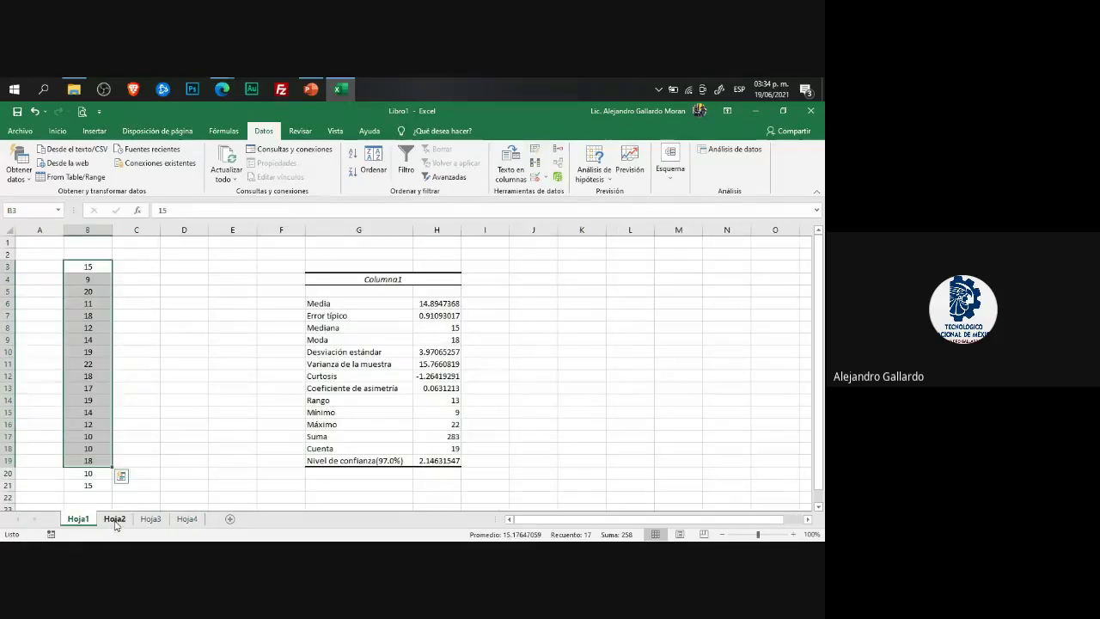
# Step: Rename the worksheets Hoja1 and Hoja2 as Ejercicio 1 and Ejercicio 2
pyautogui.doubleClick(79, 519)
pyautogui.write('Ejercicio')
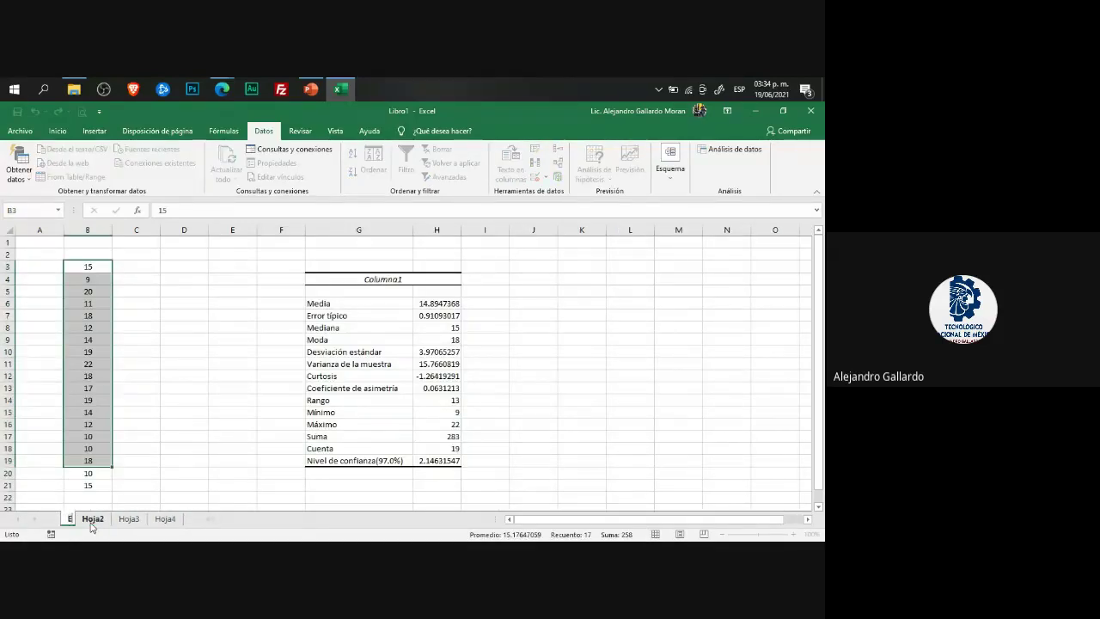
pyautogui.write(' 1')
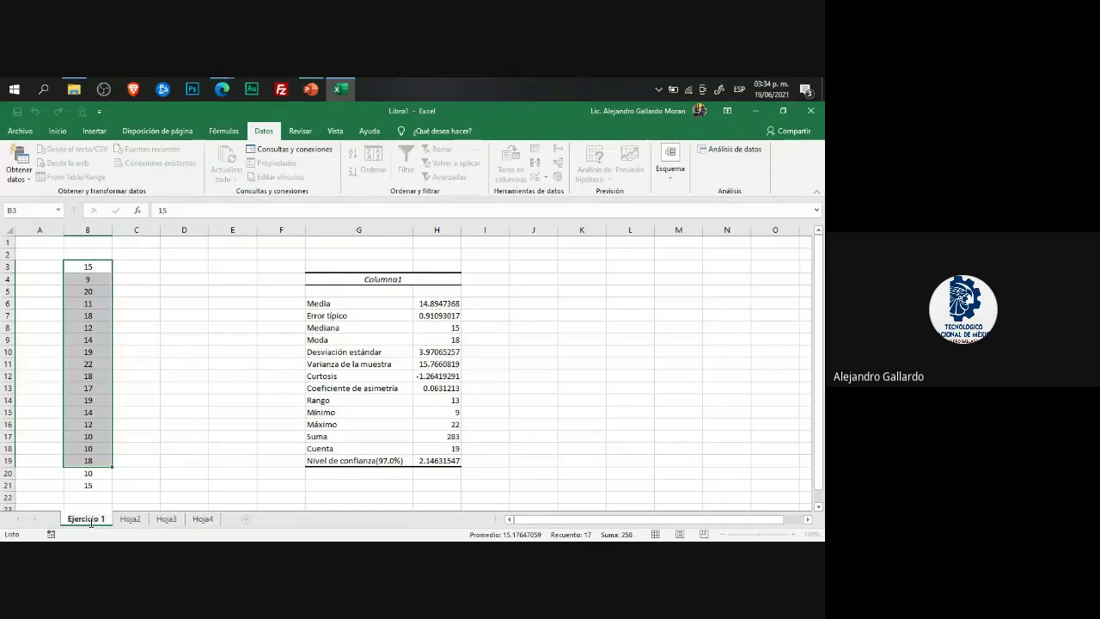
pyautogui.click(137, 518)
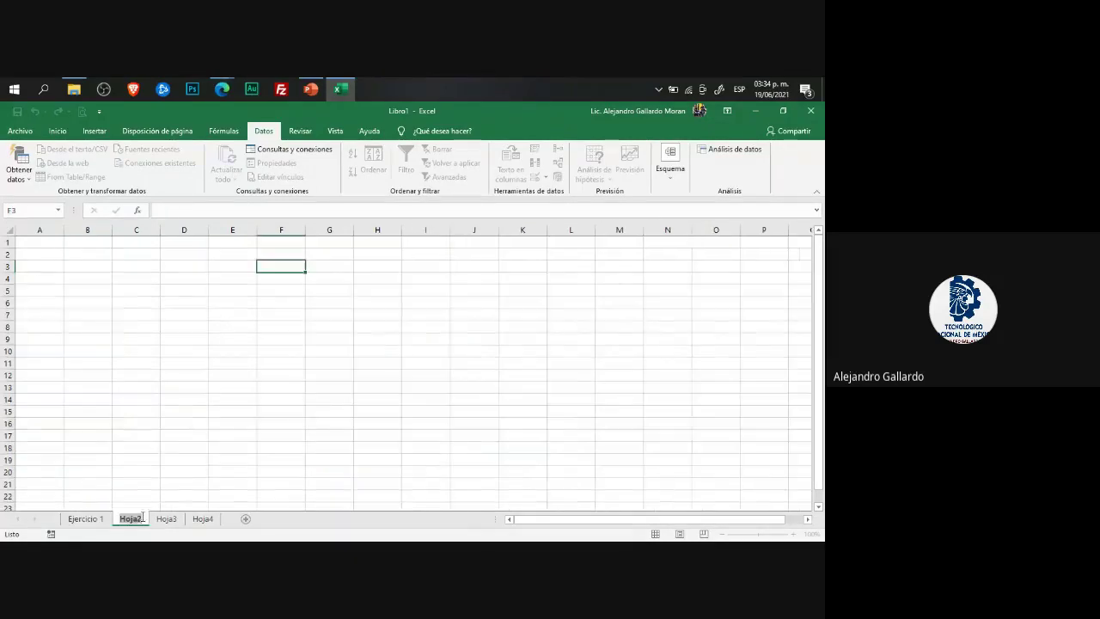
pyautogui.write('Ejercicio 2')
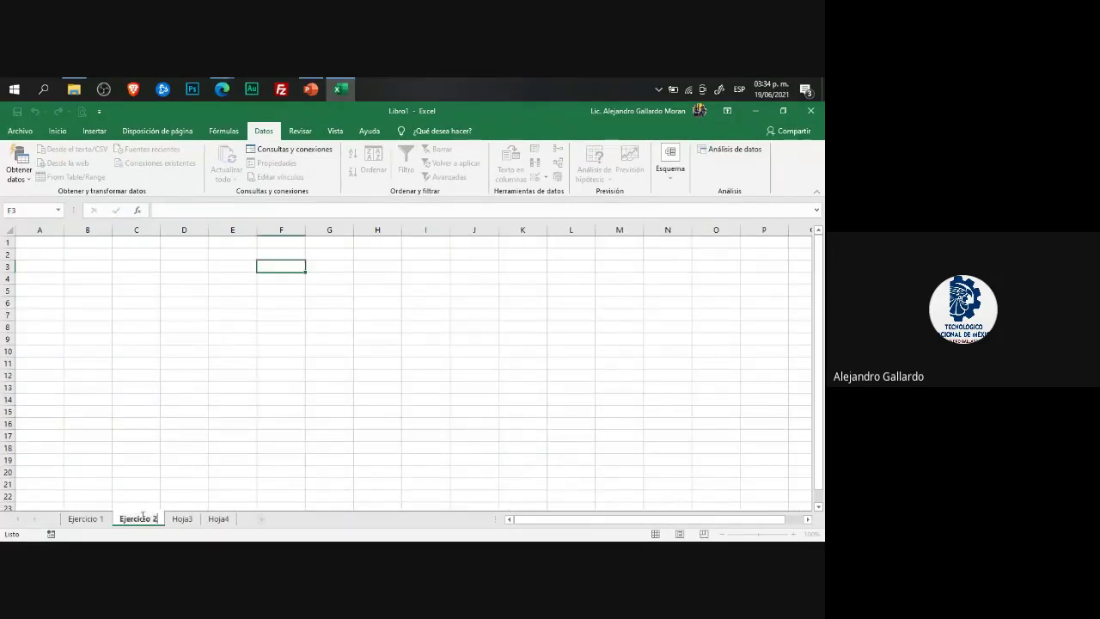
# Step: Rename the worksheet Hoja3 as Ejercicio 3
pyautogui.doubleClick(182, 518)
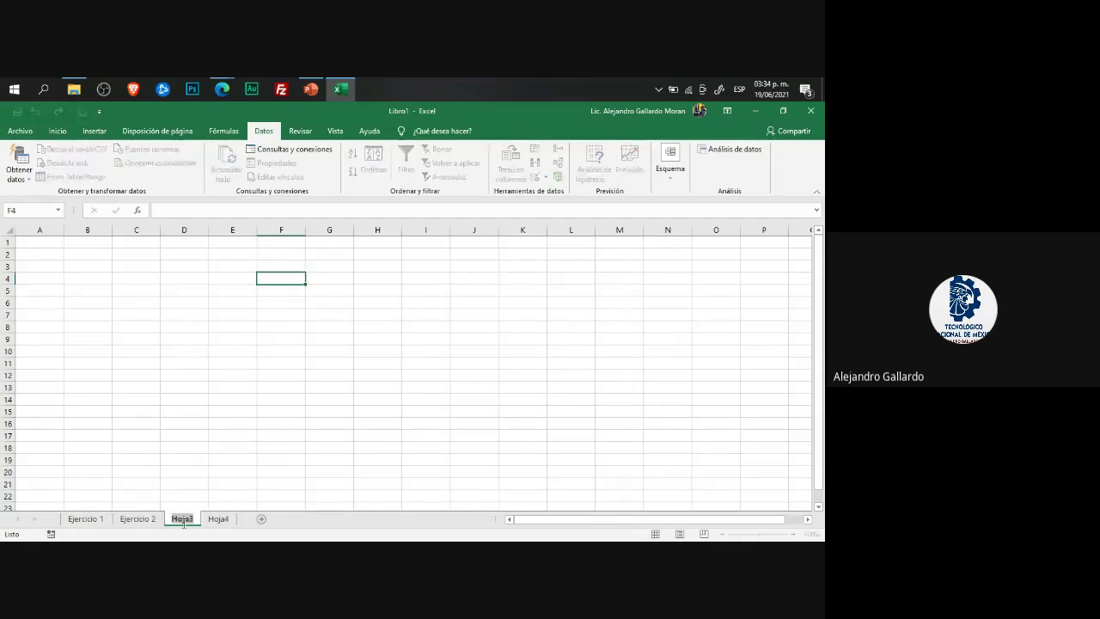
pyautogui.write('ejerc')
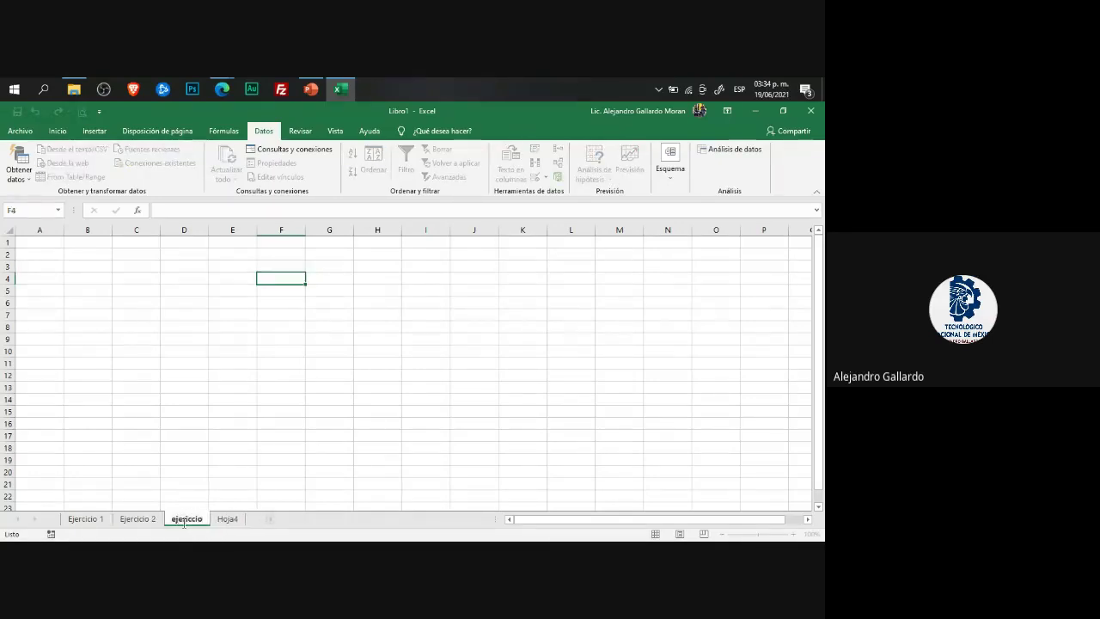
pyautogui.doubleClick(185, 519)
pyautogui.write('Eje')
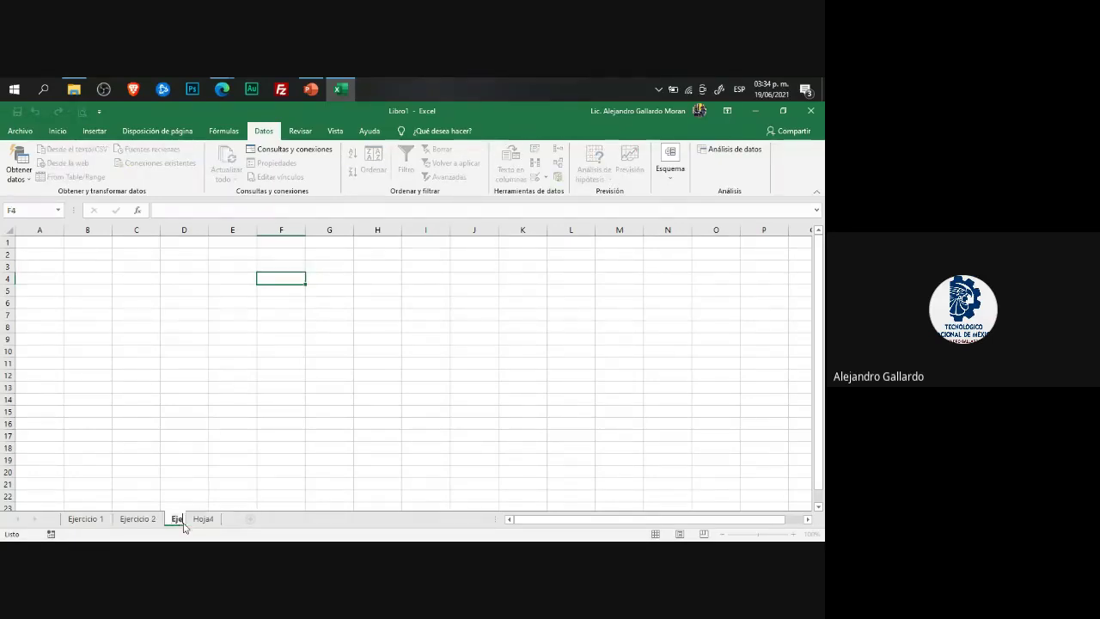
pyautogui.write('rcicio')
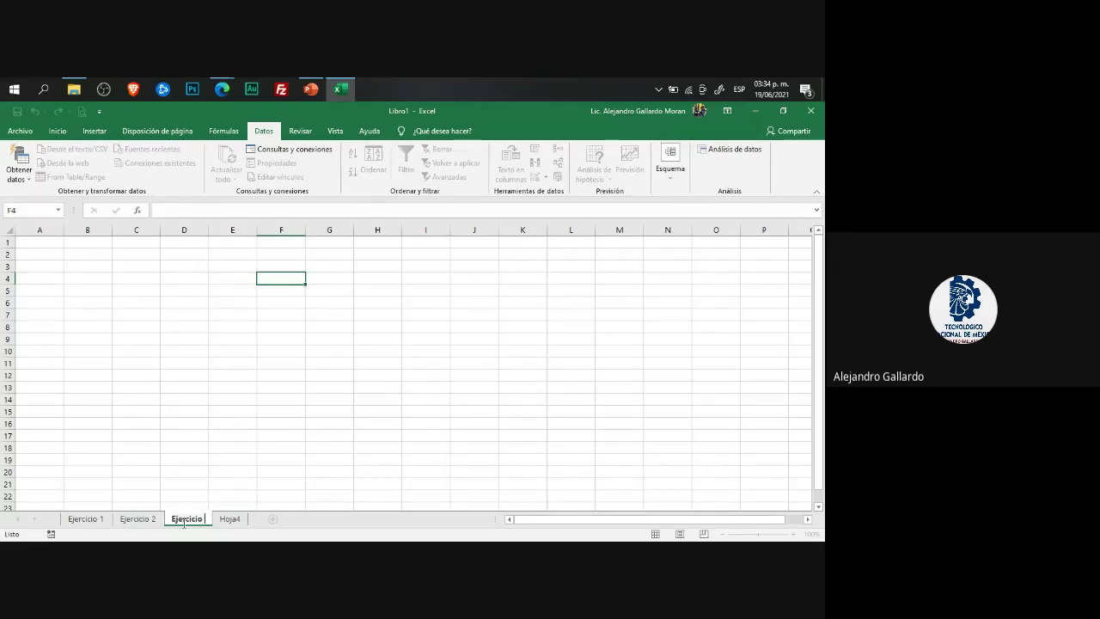
pyautogui.write('2')
pyautogui.press('Return')
# Step: Rename the worksheet Hoja4 as Ejercicio 4
pyautogui.click(233, 518)
pyautogui.doubleClick(234, 518)
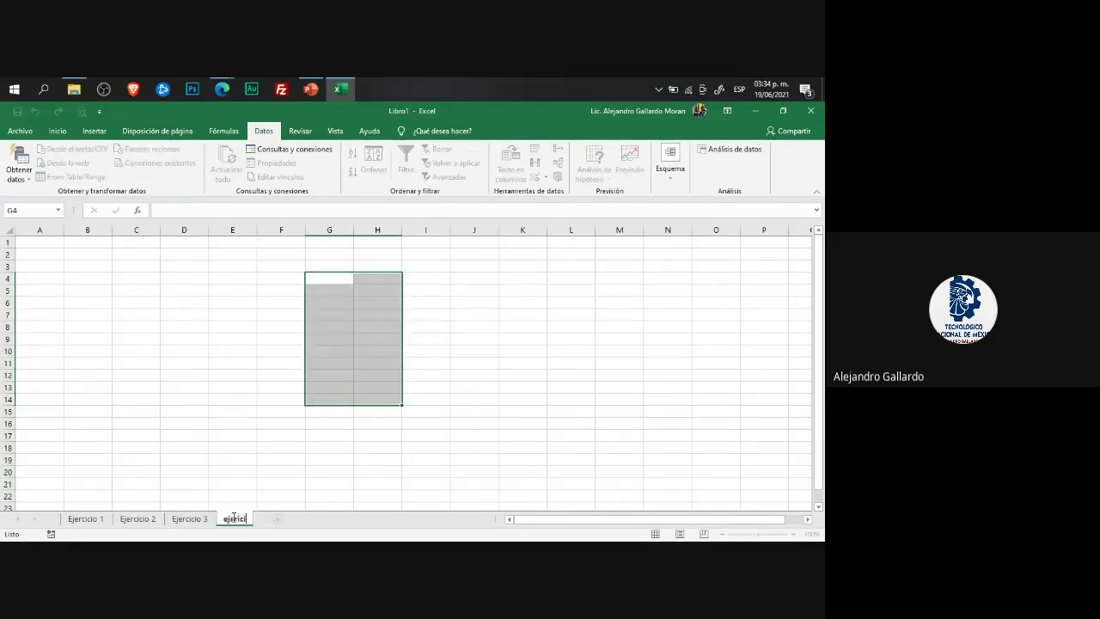
pyautogui.write('ej')
pyautogui.press('BackSpace')
pyautogui.press('BackSpace')
pyautogui.write('Ej')
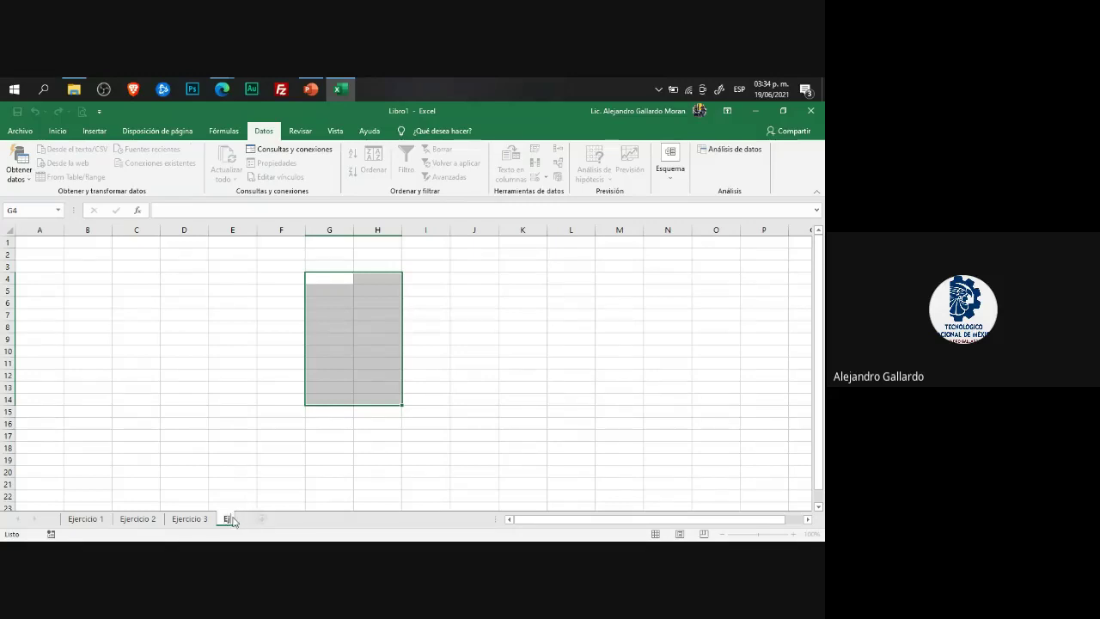
pyautogui.write('ercicio 4')
pyautogui.moveTo(388, 450); pyautogui.dragTo(384, 459)
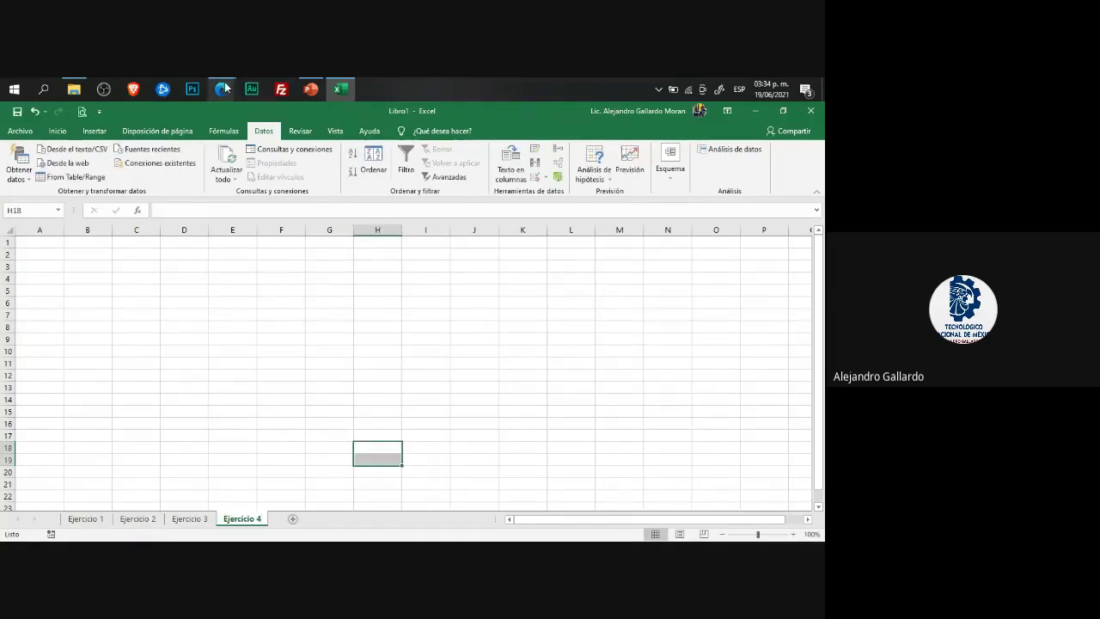
# Step: Switch to Classroom in Edge, check the publishing options of the ACTIVIDAD 2 draft, and close it without publishing
pyautogui.moveTo(226, 89)
pyautogui.click(151, 155)
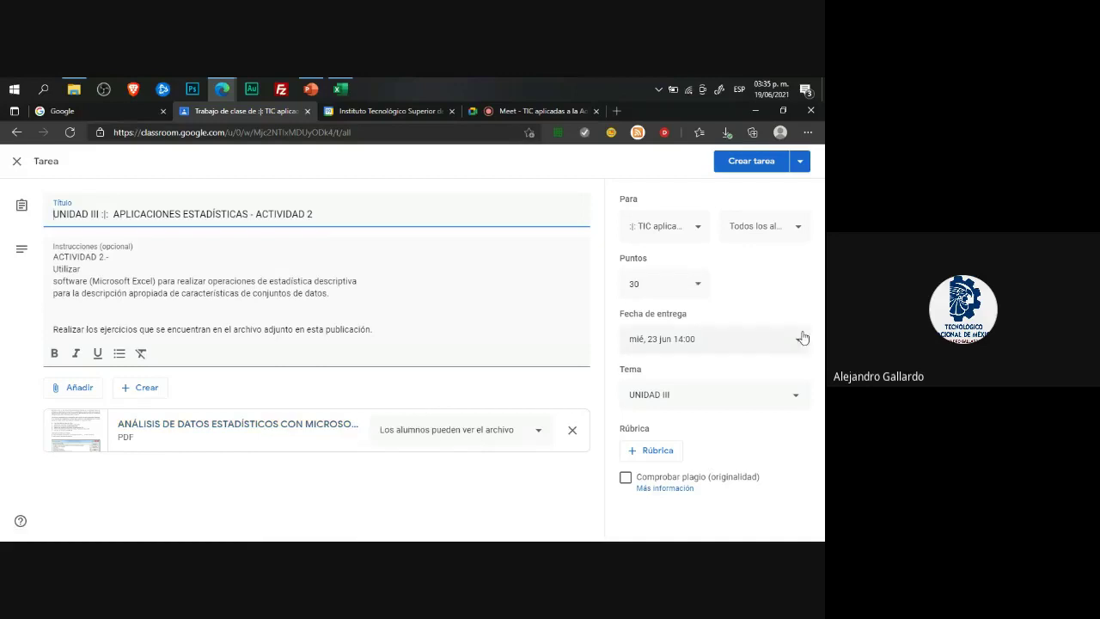
pyautogui.click(799, 163)
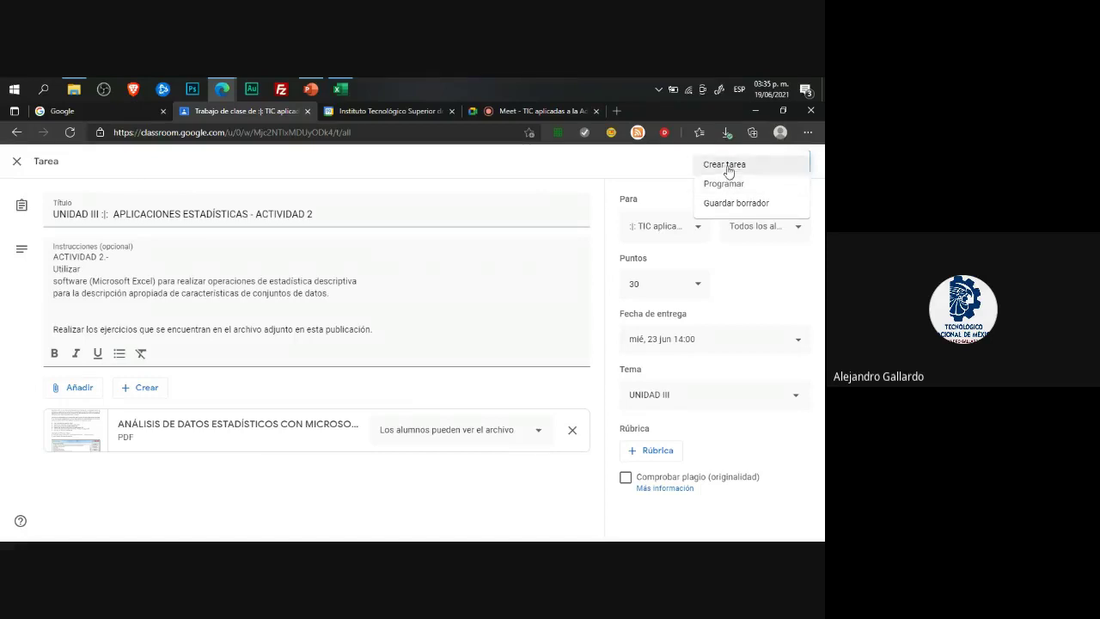
pyautogui.click(19, 172)
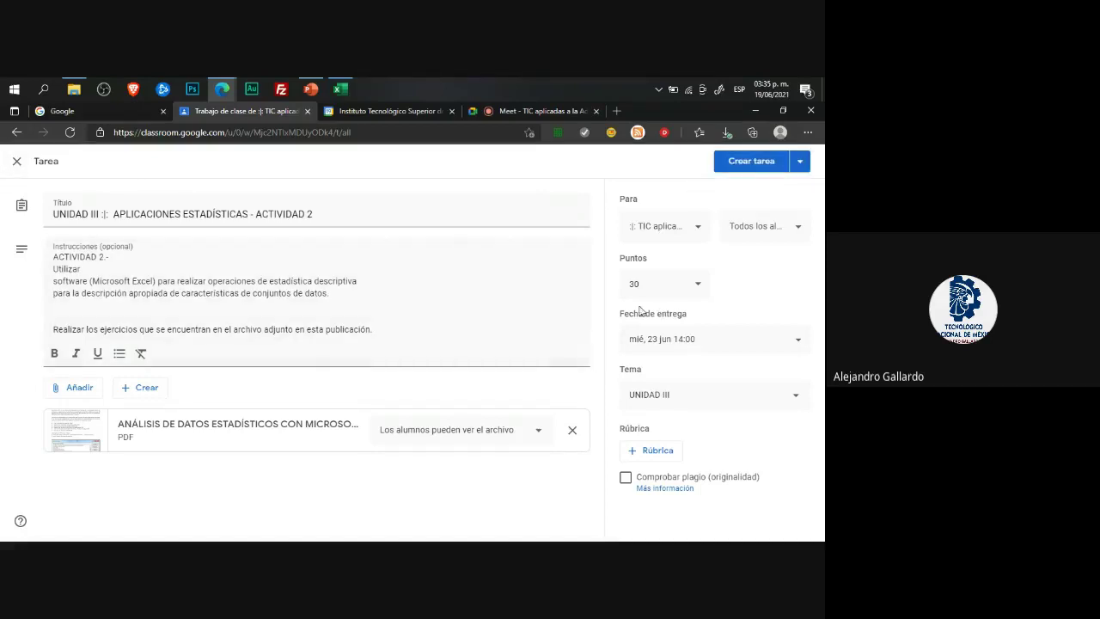
pyautogui.click(19, 161)
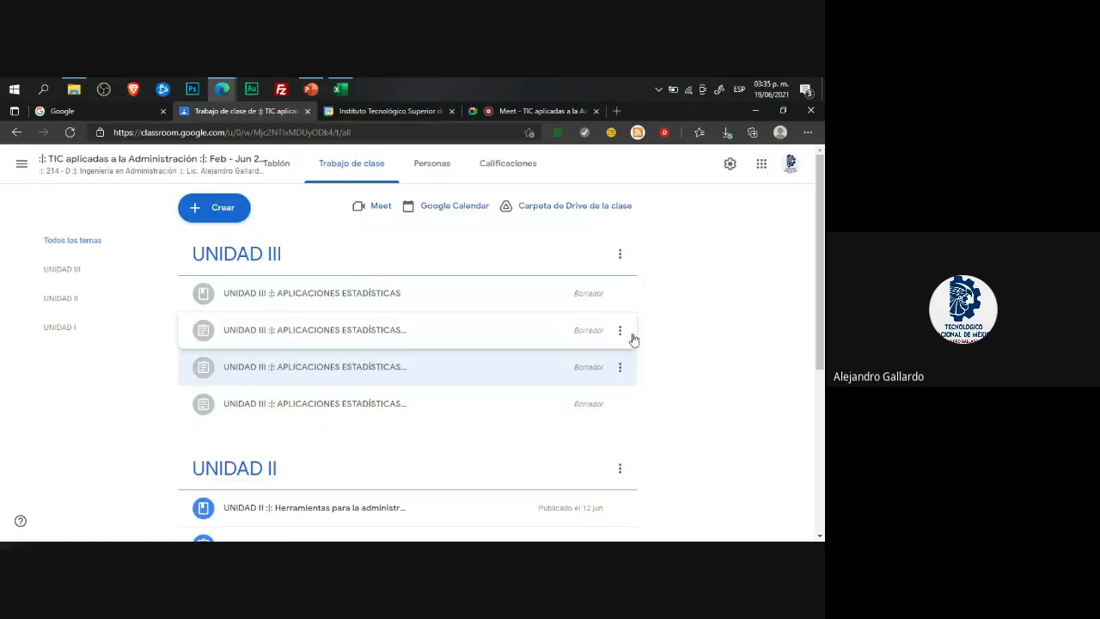
# Step: Open the ACTIVIDAD 1 draft under UNIDAD III, point out its instructions, and publish it as an assignment
pyautogui.click(619, 330)
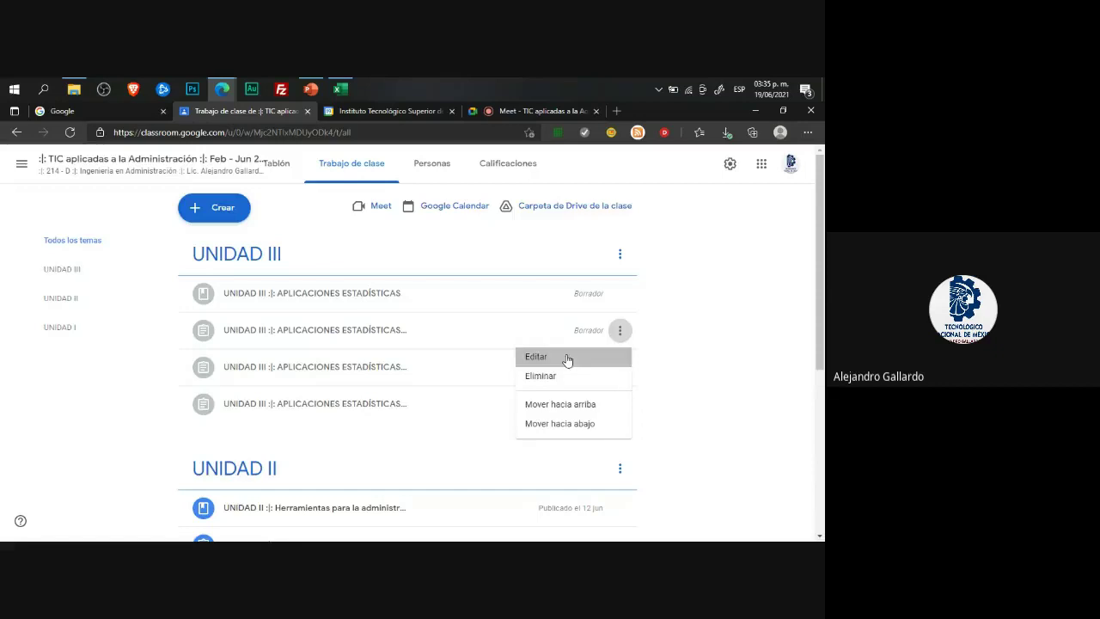
pyautogui.click(567, 357)
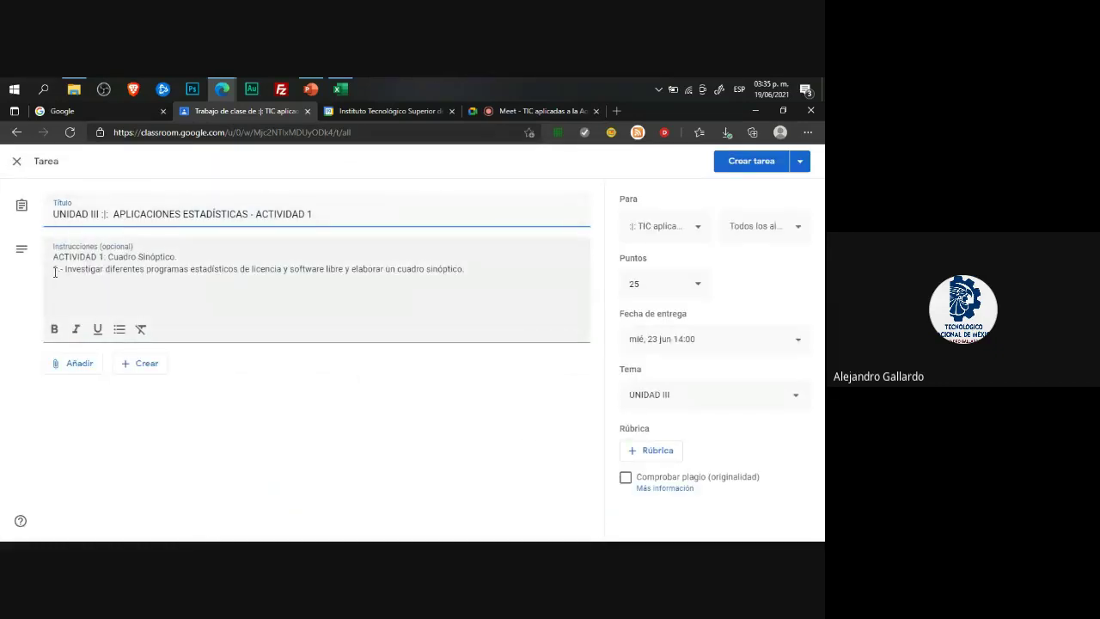
pyautogui.moveTo(55, 272); pyautogui.dragTo(377, 271)
pyautogui.click(173, 282)
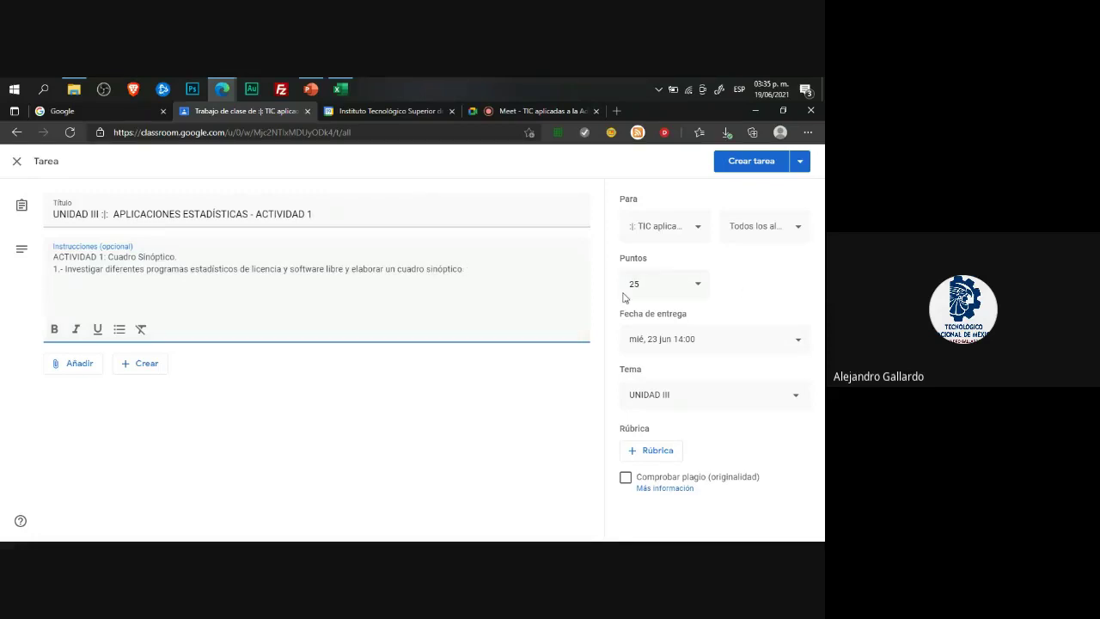
pyautogui.click(801, 168)
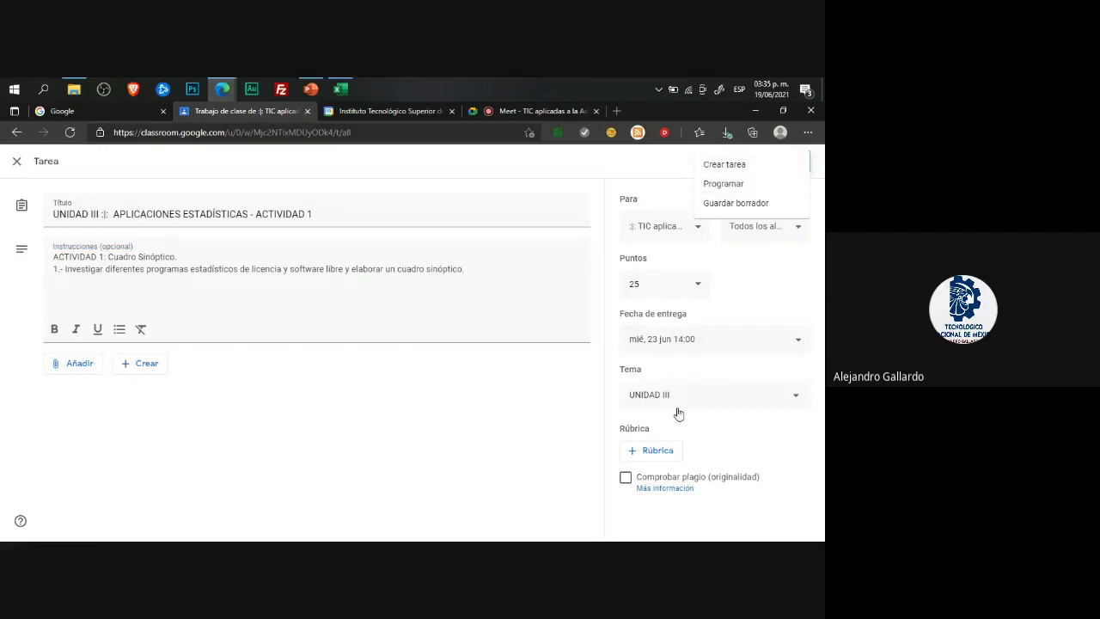
pyautogui.click(742, 171)
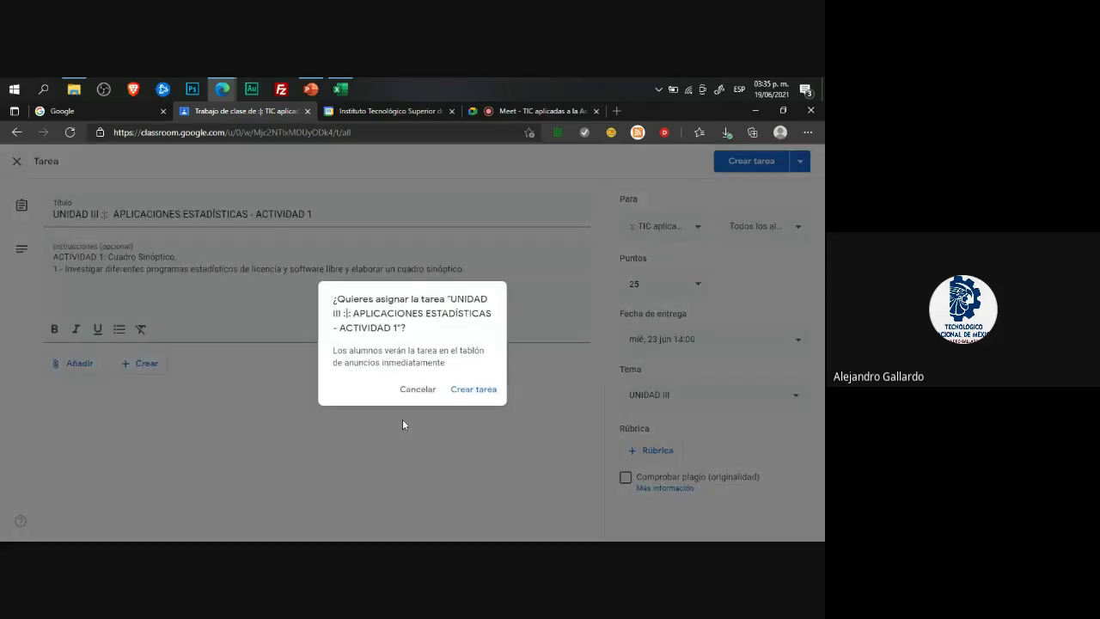
pyautogui.click(470, 392)
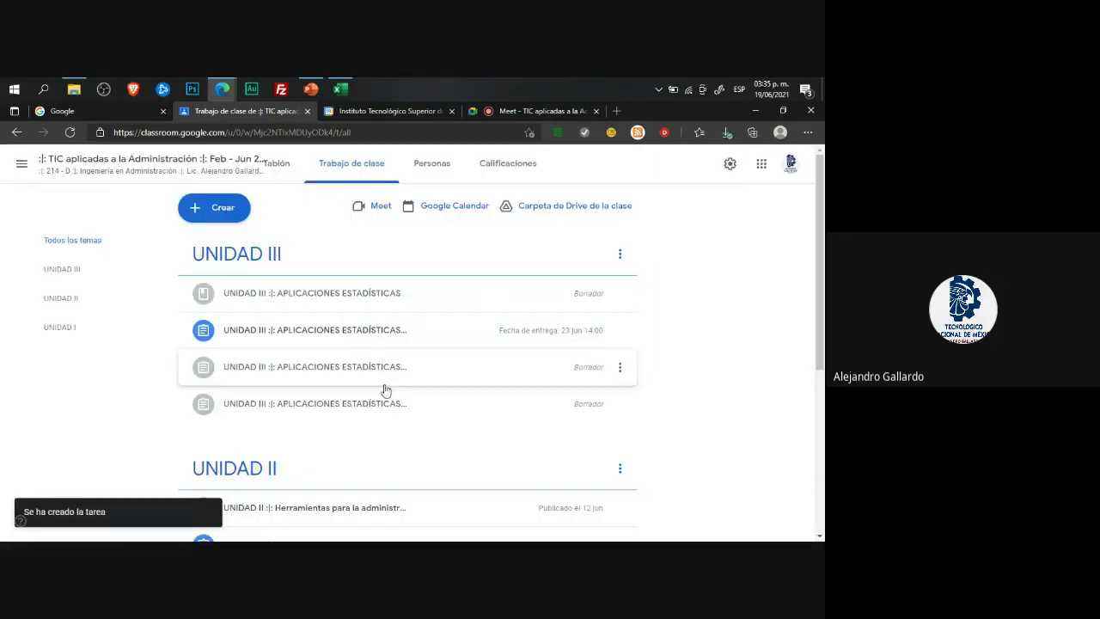
# Step: Open the ACTIVIDAD 2 draft for editing and merge its first three instruction lines into one, with a space after "ACTIVIDAD 2.-"
pyautogui.click(622, 371)
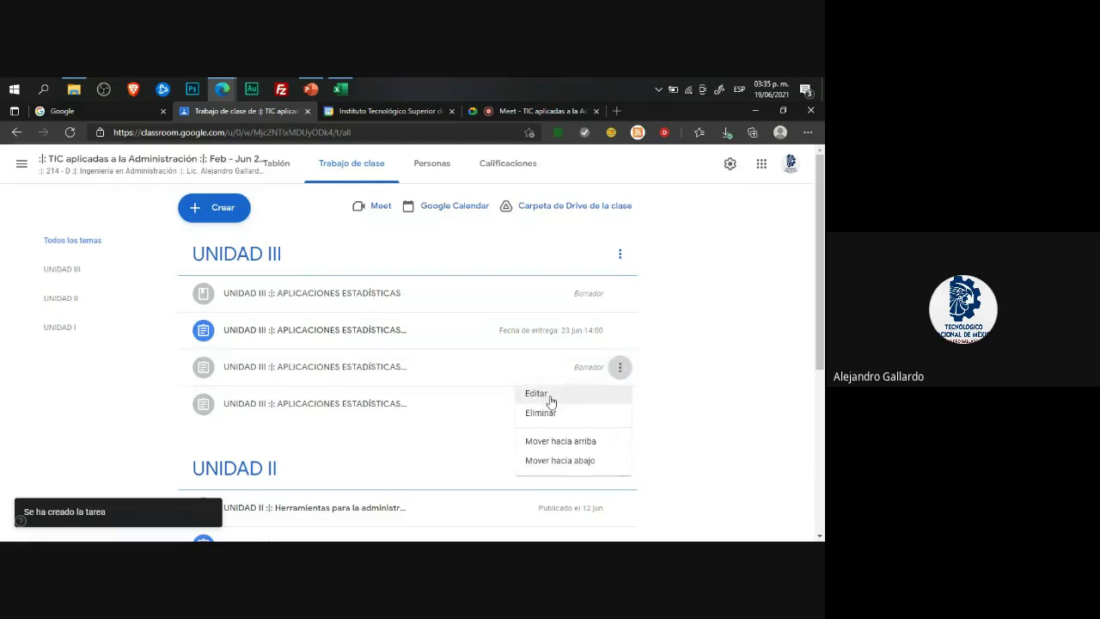
pyautogui.click(550, 401)
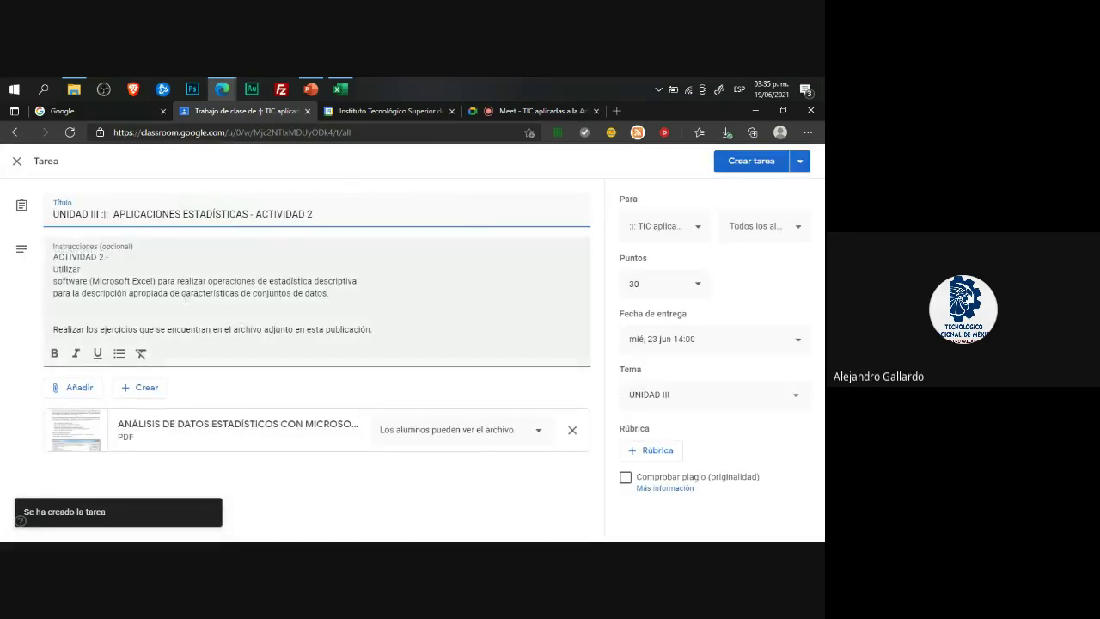
pyautogui.click(133, 274)
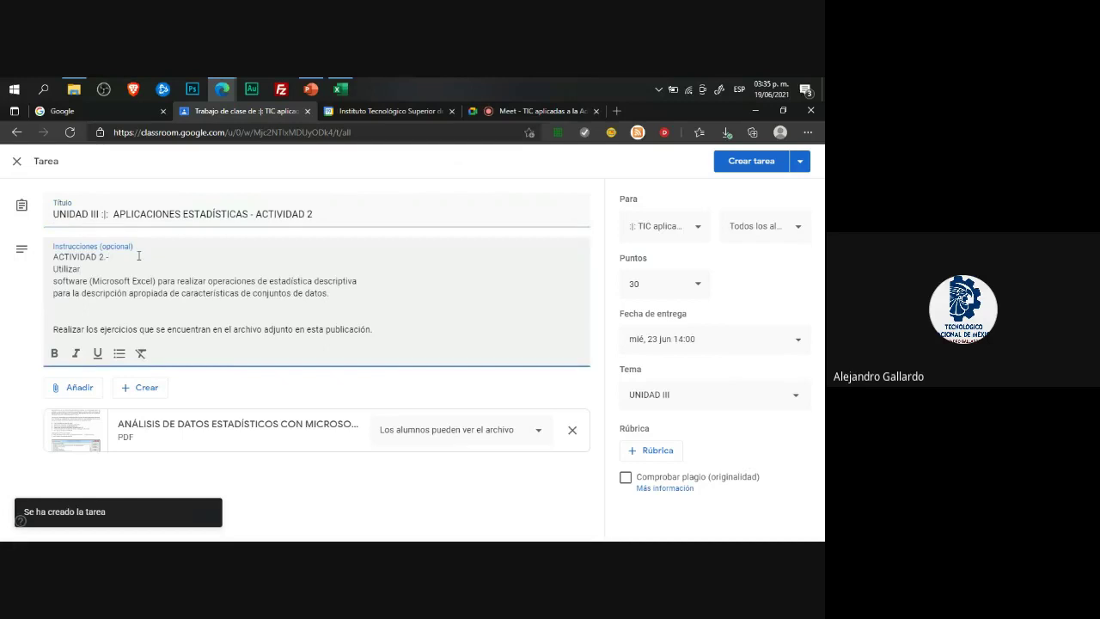
pyautogui.press('Delete')
pyautogui.press('Delete')
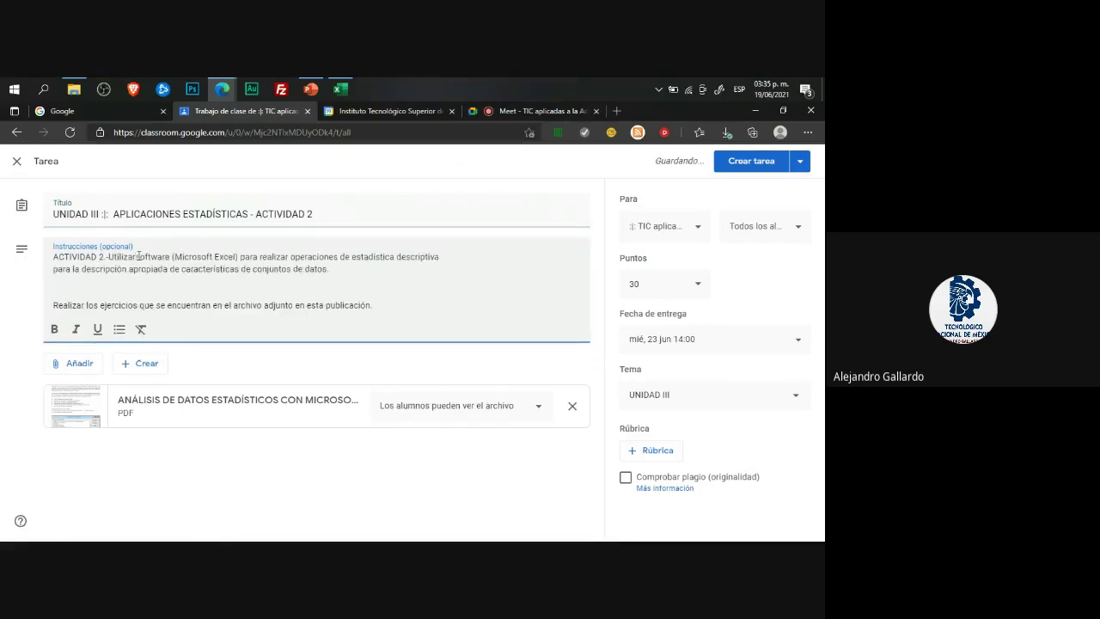
pyautogui.click(110, 258)
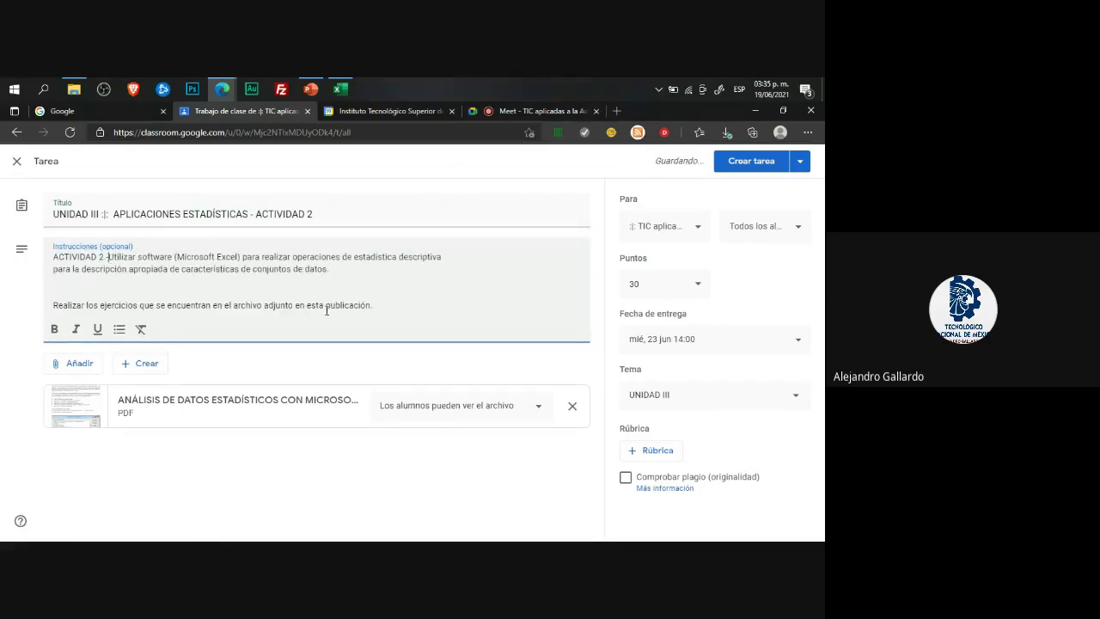
# Step: Join "para la descripción apropiada" to the preceding line and remove the extra blank line before "Realizar los ejercicios"
pyautogui.click(446, 258)
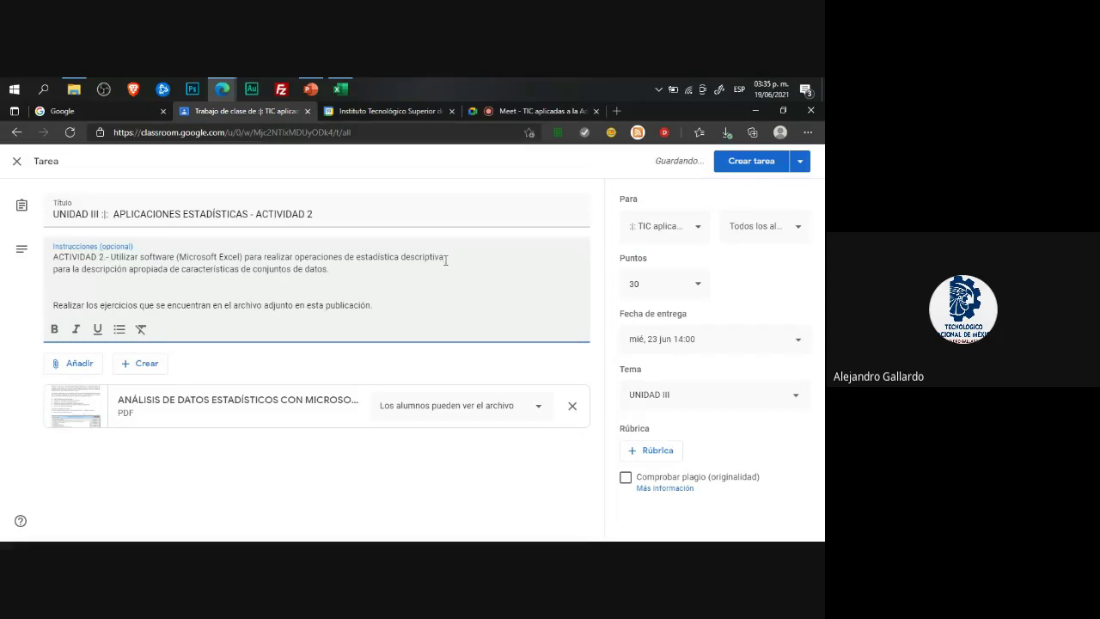
pyautogui.press('Delete')
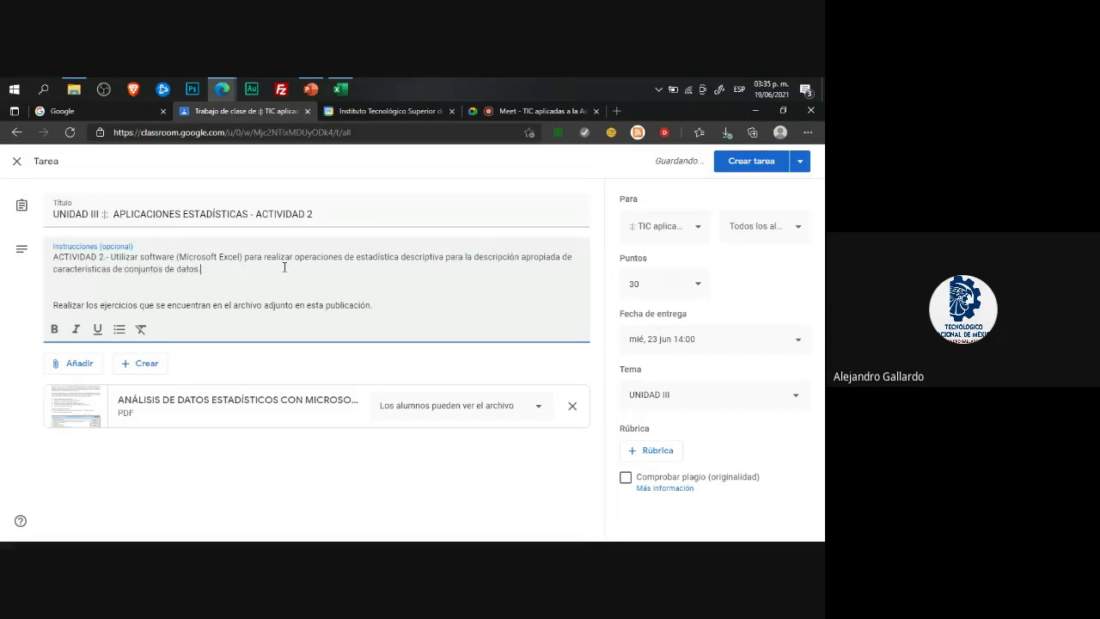
pyautogui.press('Delete')
pyautogui.click(395, 295)
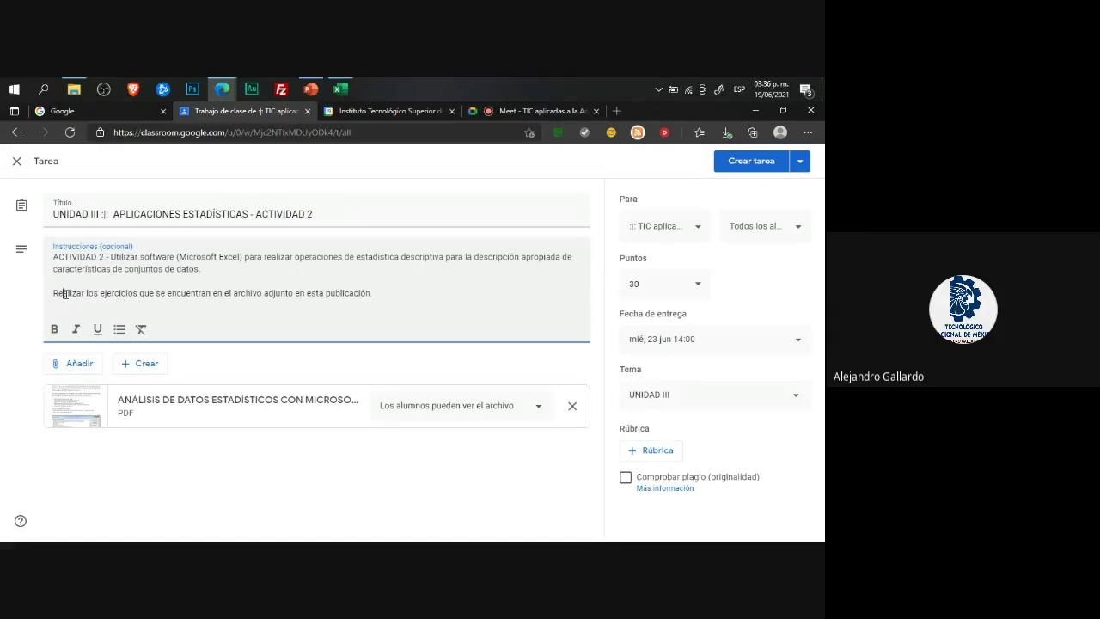
# Step: Point out the sentence about the attached exercises, and switch to Excel to show the Ejercicio 1 worksheet as an example
pyautogui.moveTo(64, 294); pyautogui.dragTo(443, 306)
pyautogui.click(412, 296)
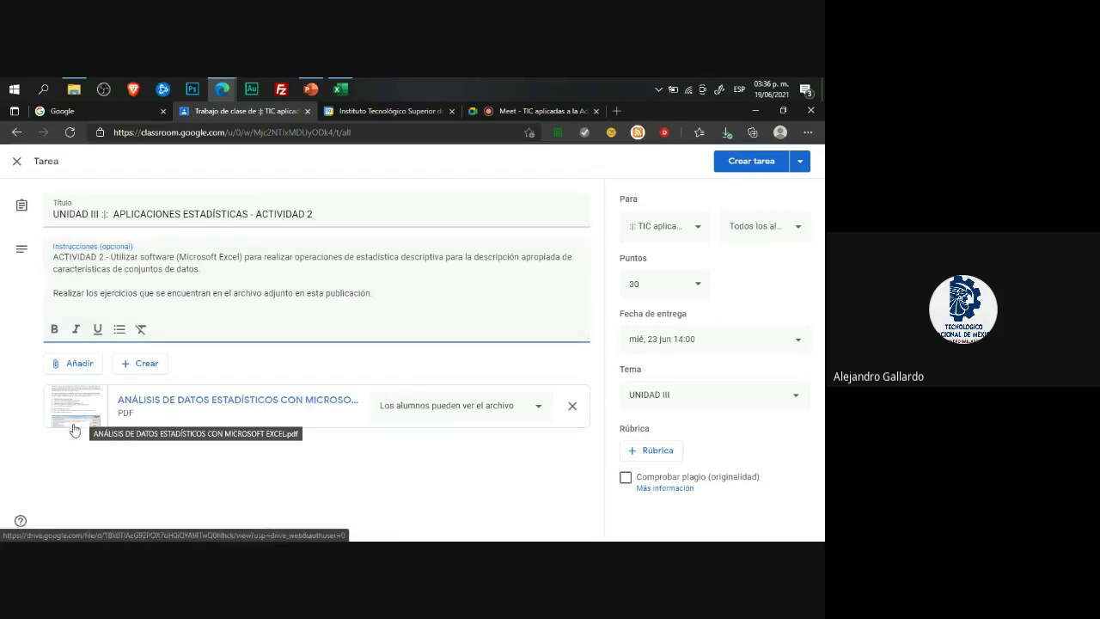
pyautogui.click(341, 90)
pyautogui.click(137, 518)
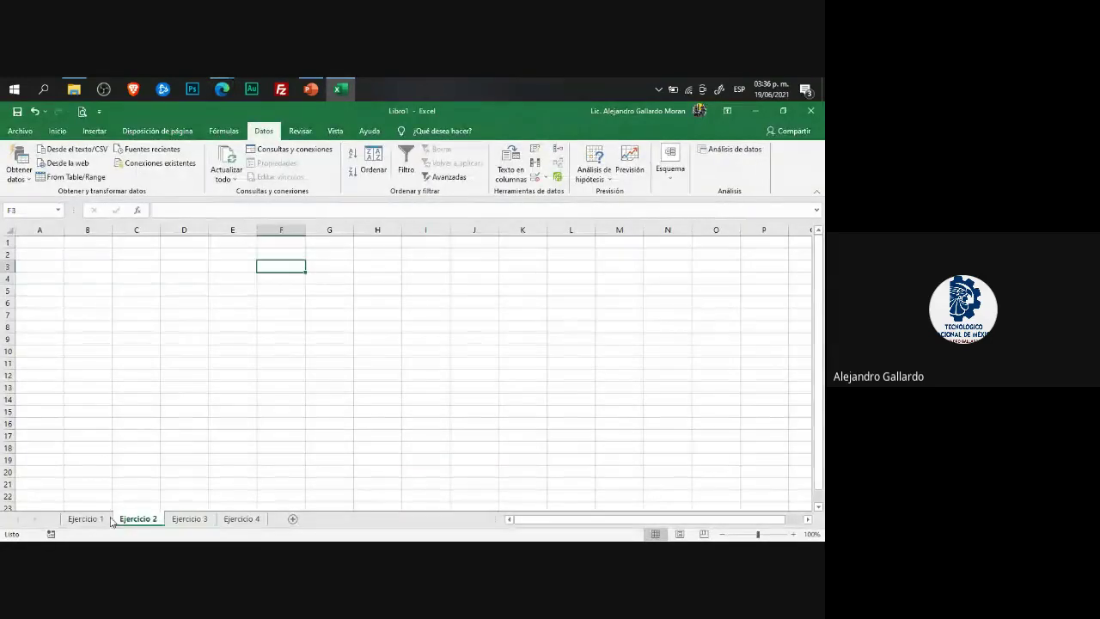
pyautogui.click(86, 518)
pyautogui.click(482, 376)
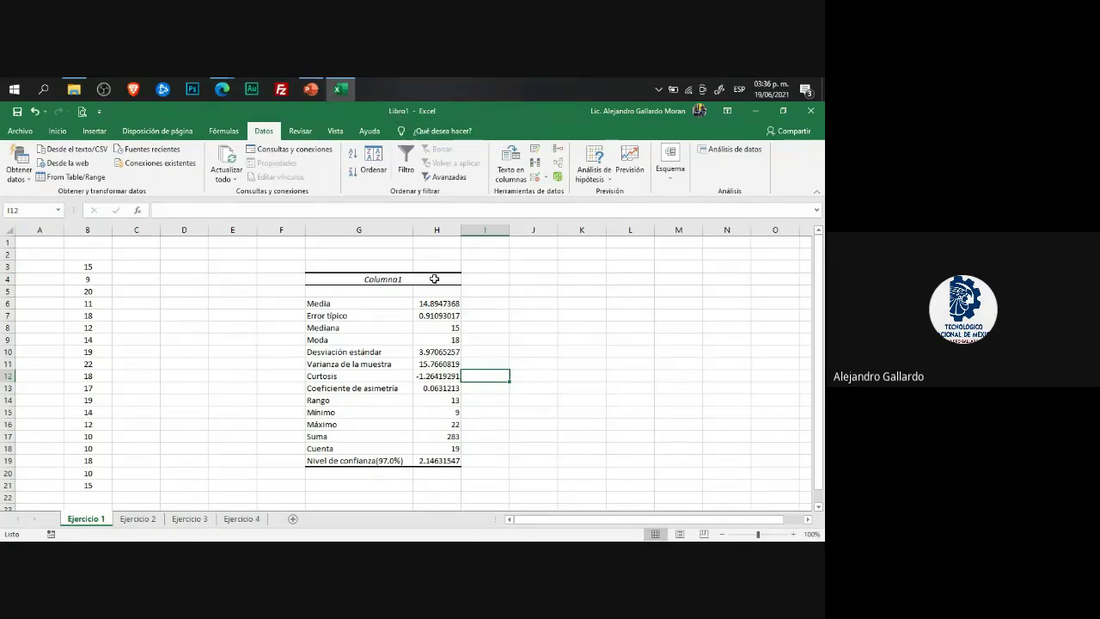
# Step: Go through the worksheets Ejercicio 1 to Ejercicio 4 repeatedly to show one exercise per sheet, ending on Ejercicio 2
pyautogui.click(138, 518)
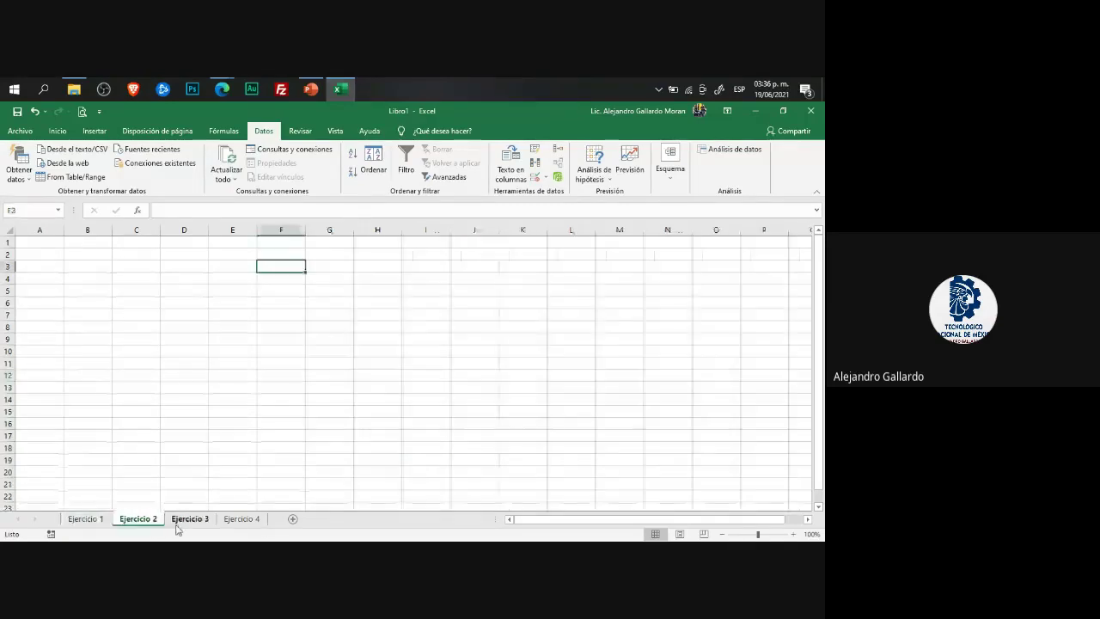
pyautogui.click(189, 519)
pyautogui.click(226, 521)
pyautogui.click(86, 519)
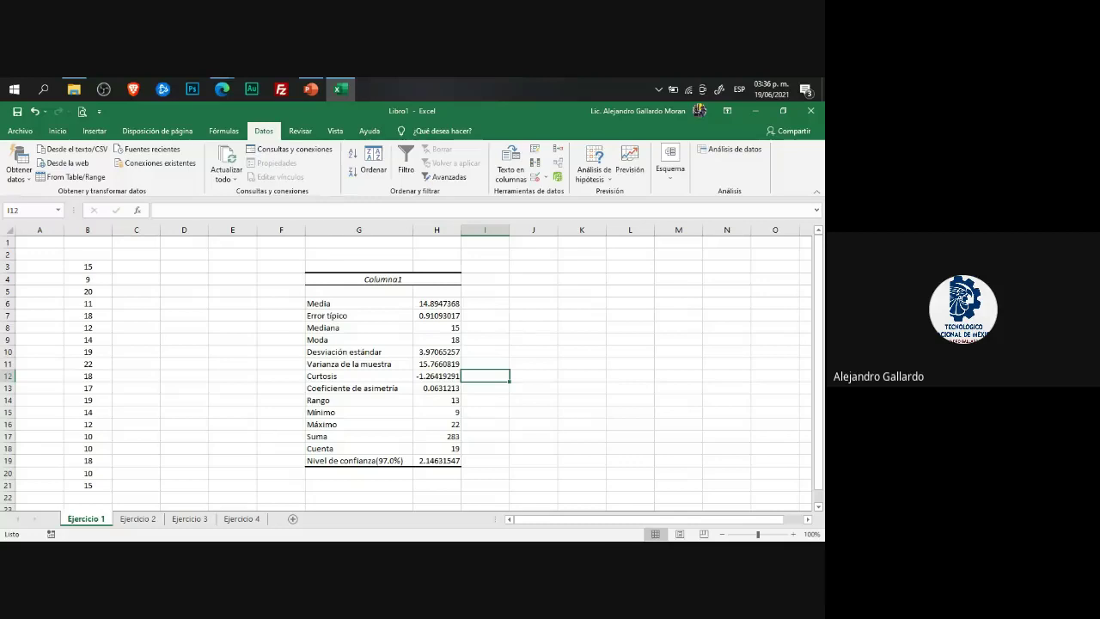
pyautogui.click(140, 519)
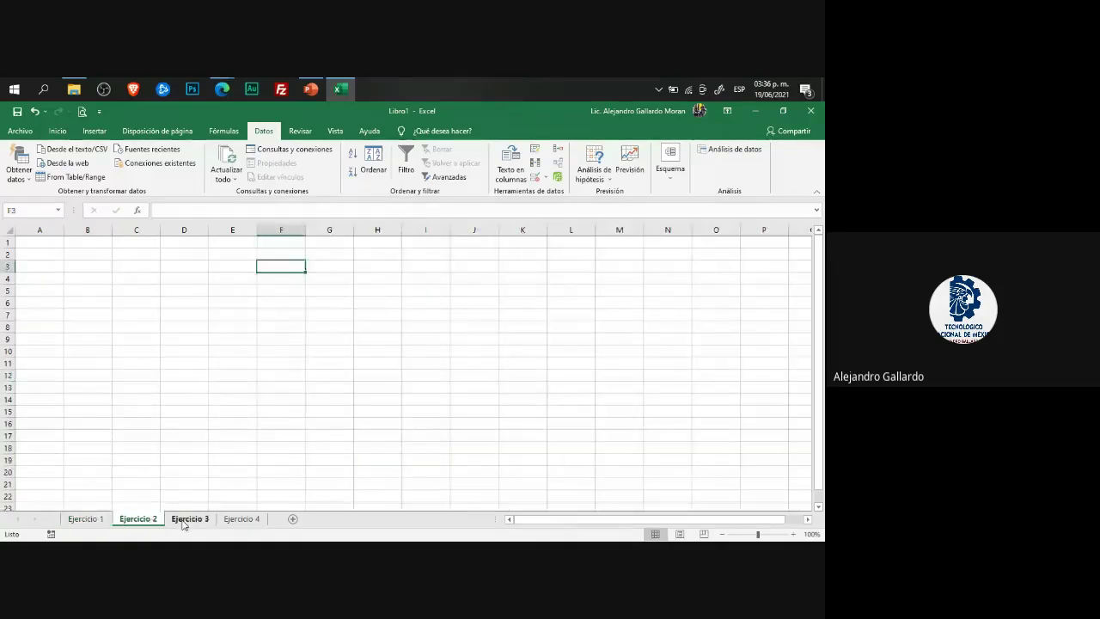
pyautogui.hotkey('ctrl', 'pagedown')
pyautogui.hotkey('ctrl', 'pagedown')
pyautogui.click(86, 519)
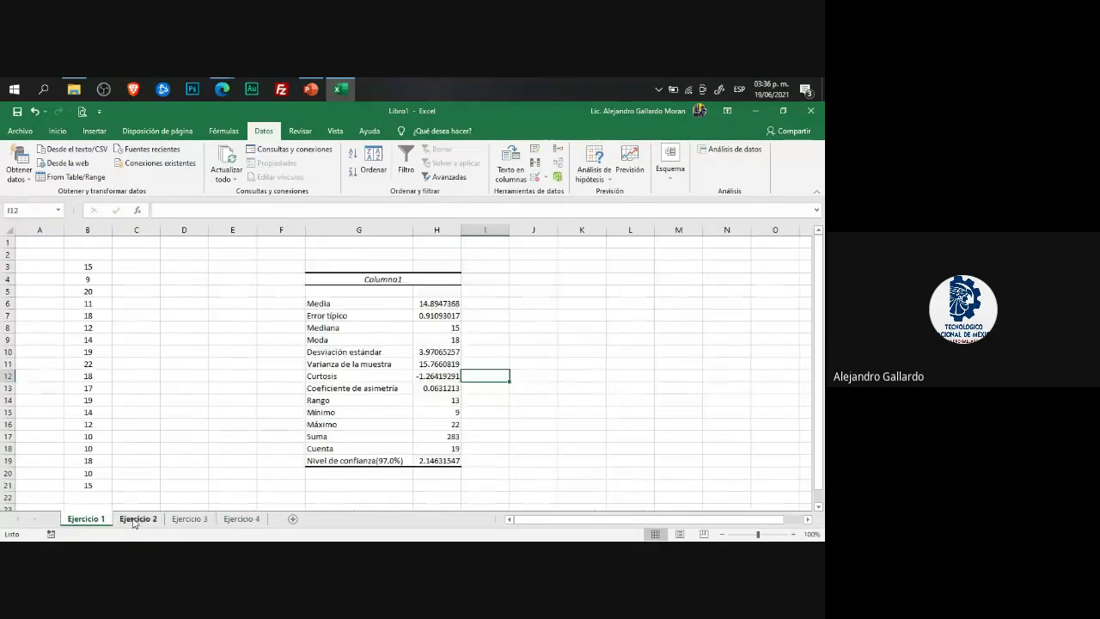
pyautogui.click(137, 519)
pyautogui.click(190, 519)
pyautogui.click(245, 520)
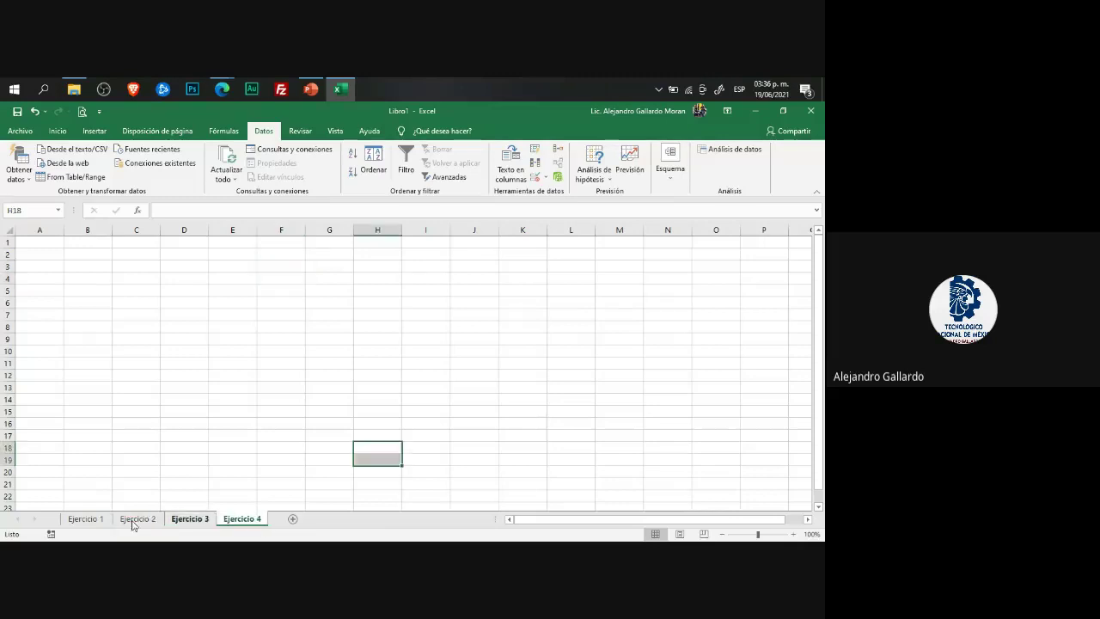
pyautogui.click(86, 519)
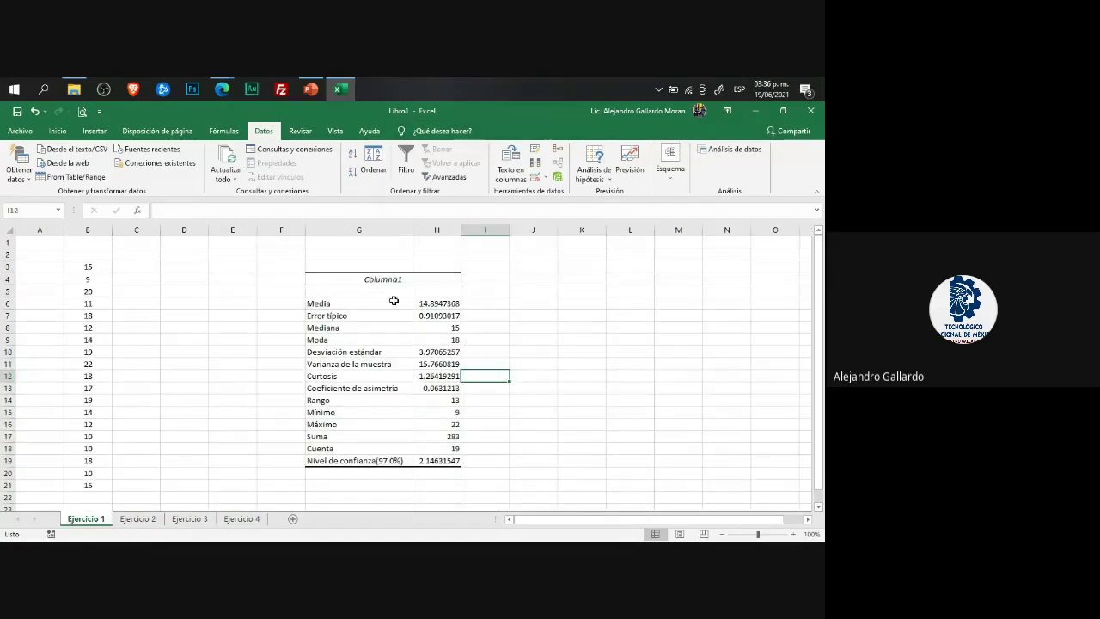
pyautogui.click(146, 519)
# Step: Switch to Classroom and publish the UNIDAD III ACTIVIDAD 2 assignment with 30 points and its 23 jun 14:00 due date
pyautogui.moveTo(225, 93)
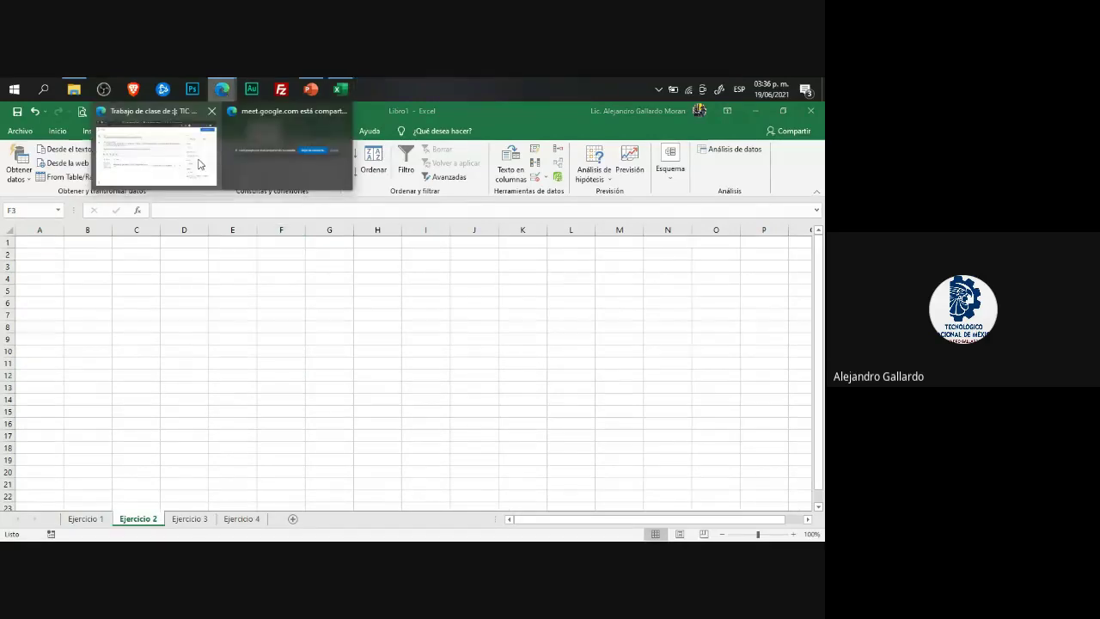
pyautogui.click(160, 144)
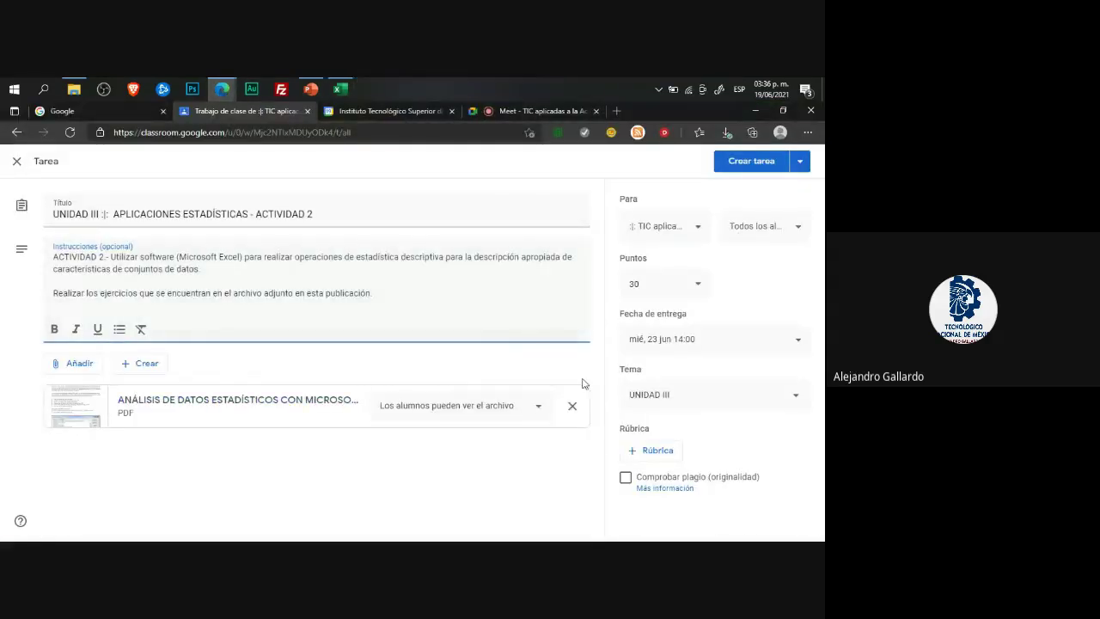
pyautogui.click(655, 285)
pyautogui.click(710, 297)
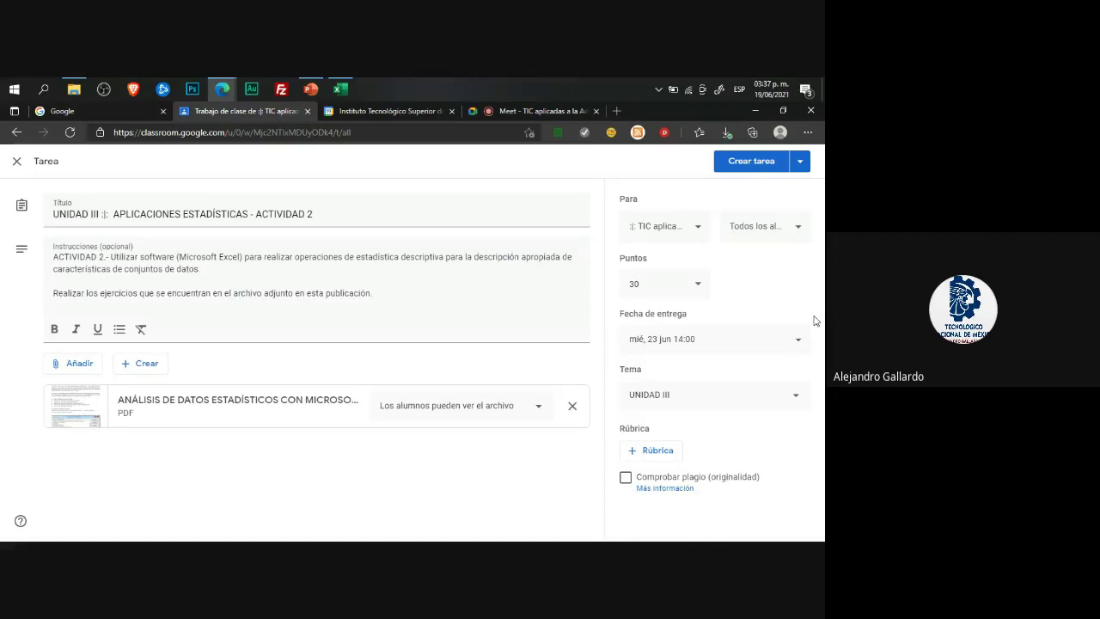
pyautogui.click(797, 165)
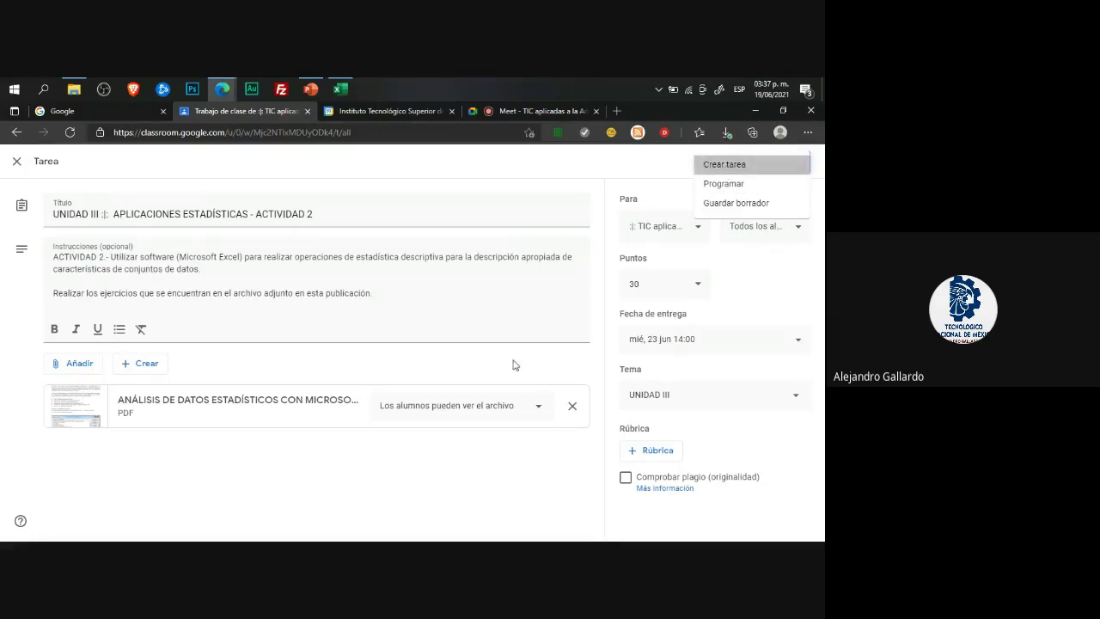
pyautogui.click(726, 166)
pyautogui.click(471, 391)
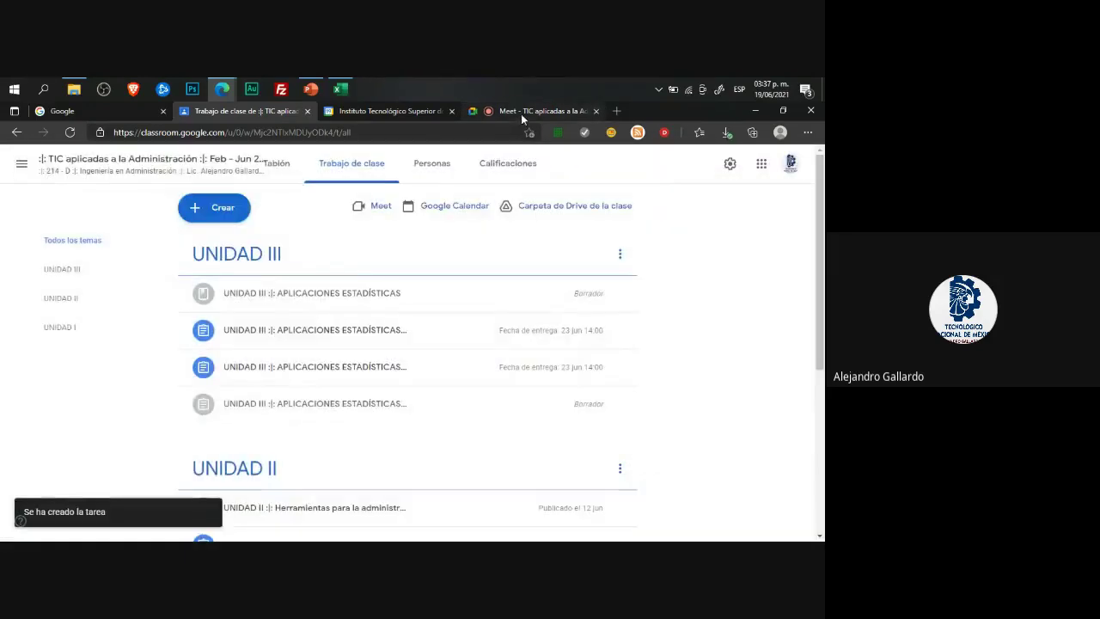
# Step: Check the Meet call, and switch to Excel to display the Ejercicio 1 worksheet
pyautogui.click(521, 113)
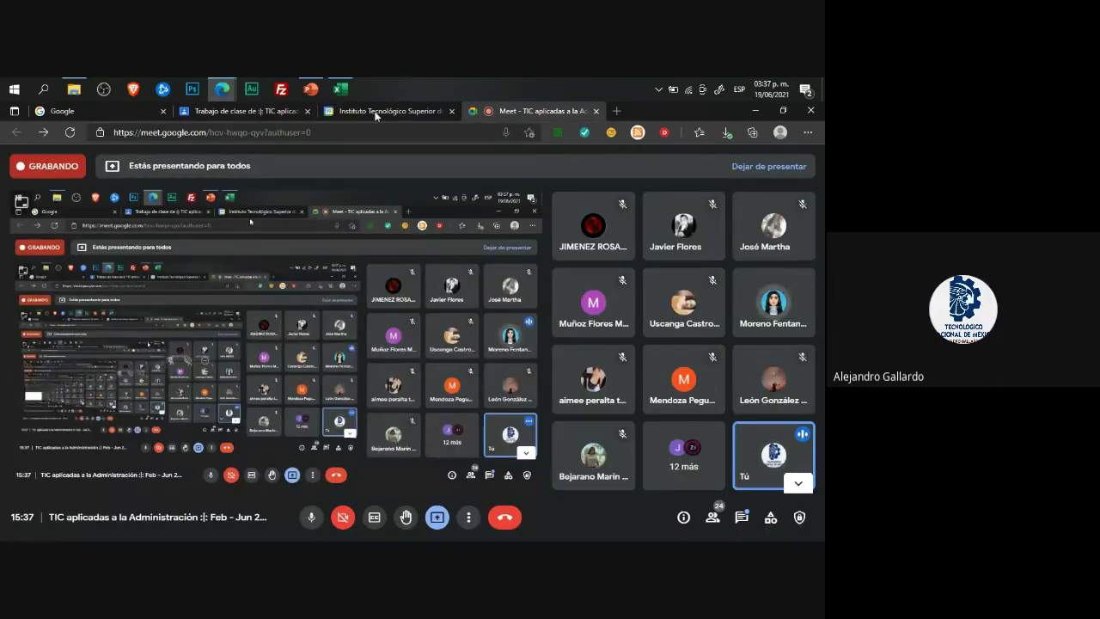
pyautogui.click(257, 112)
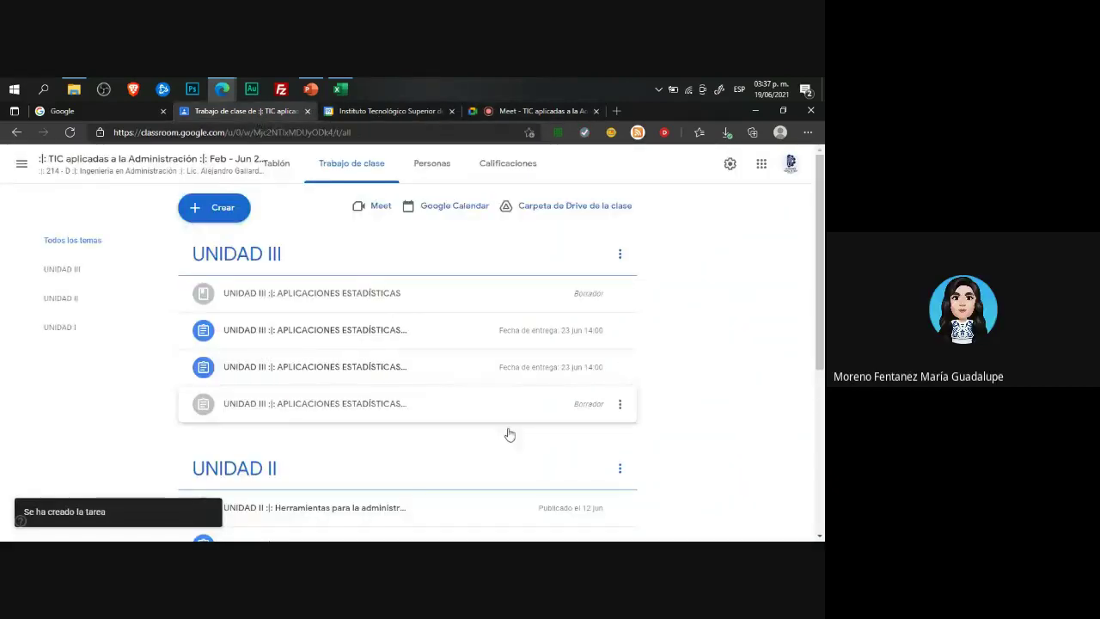
pyautogui.click(340, 88)
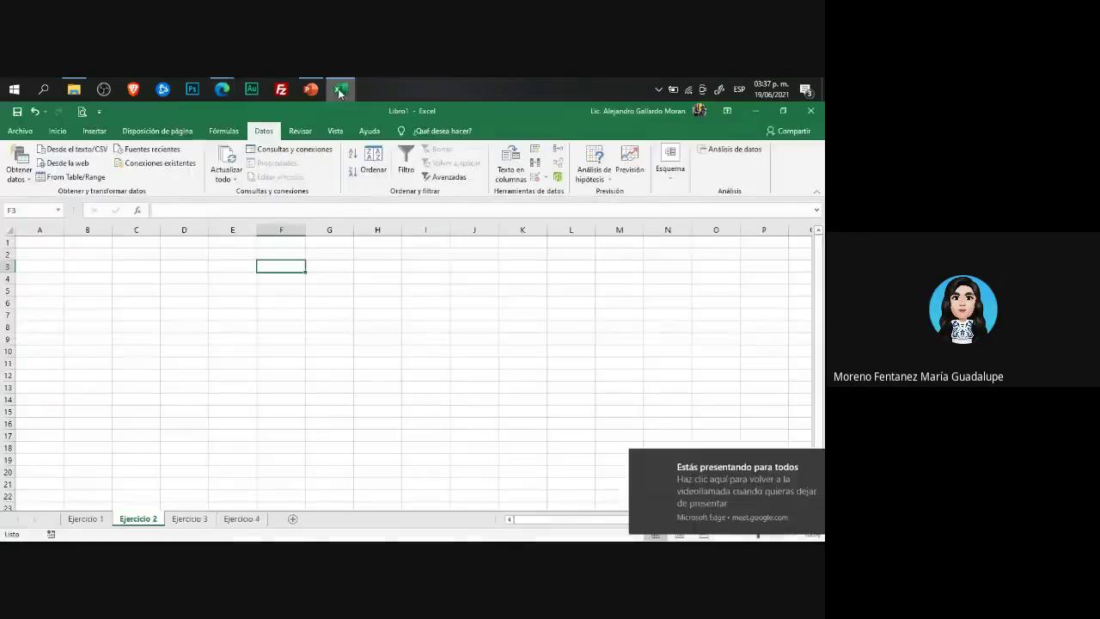
pyautogui.click(86, 518)
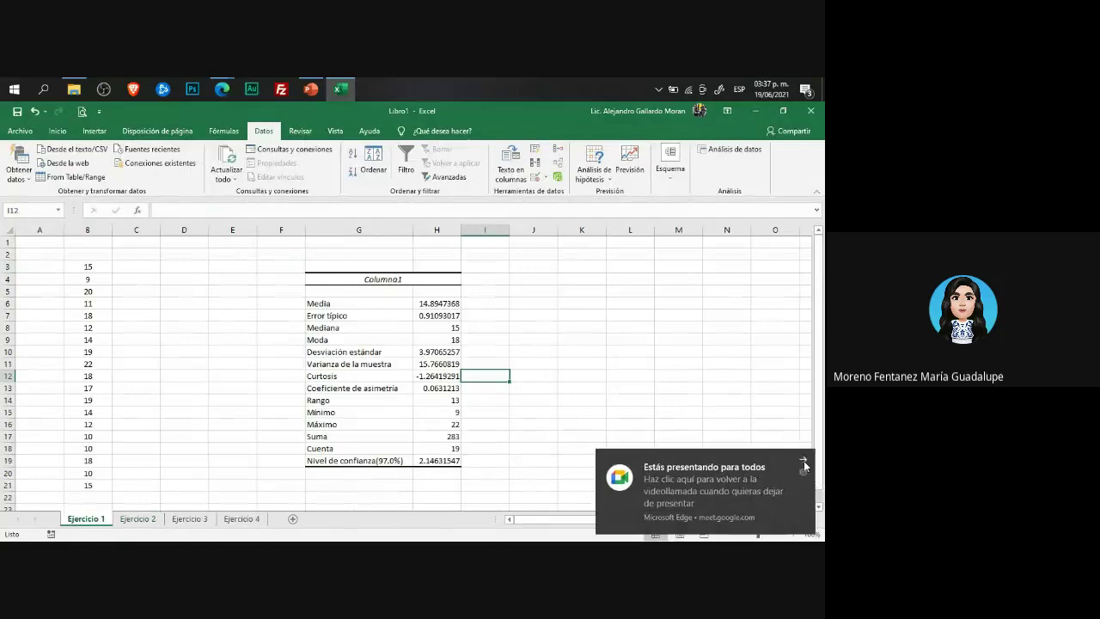
# Step: Point out the descriptive statistics table in columns G and H, from the Columna1 heading down to the confidence level
pyautogui.click(396, 289)
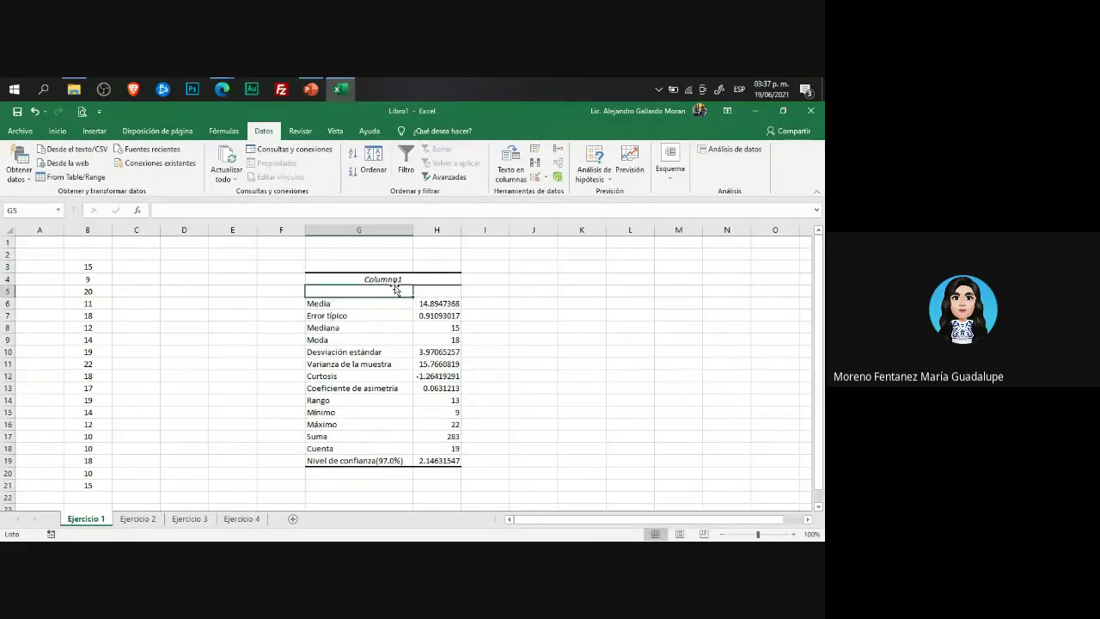
pyautogui.click(388, 280)
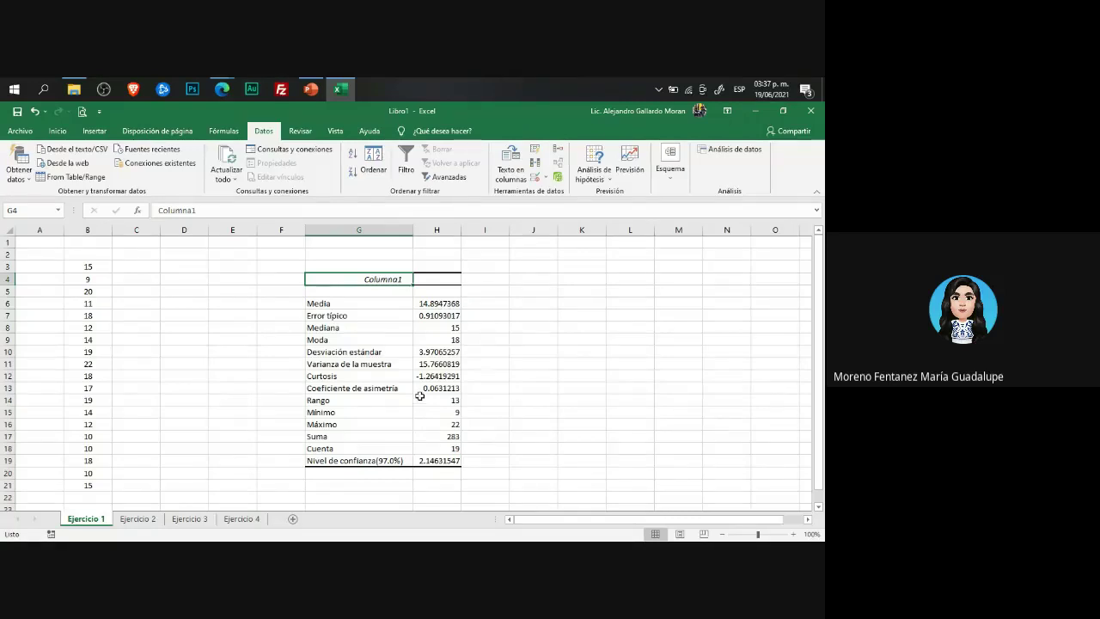
pyautogui.moveTo(319, 230); pyautogui.dragTo(440, 229)
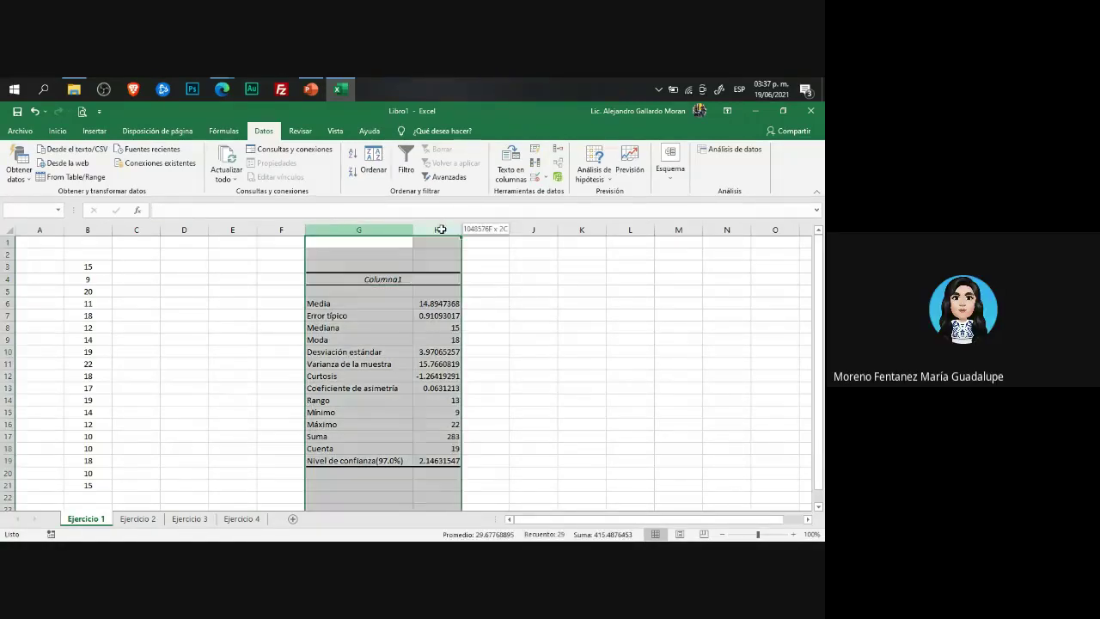
pyautogui.rightClick(440, 230)
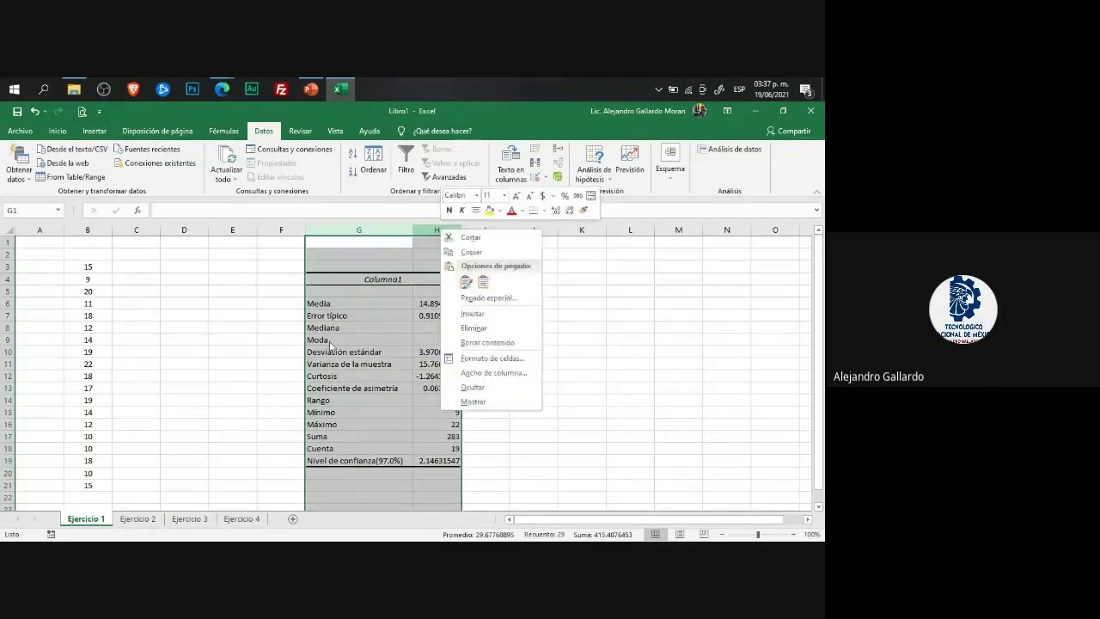
pyautogui.press('Escape')
pyautogui.moveTo(358, 285); pyautogui.dragTo(368, 364)
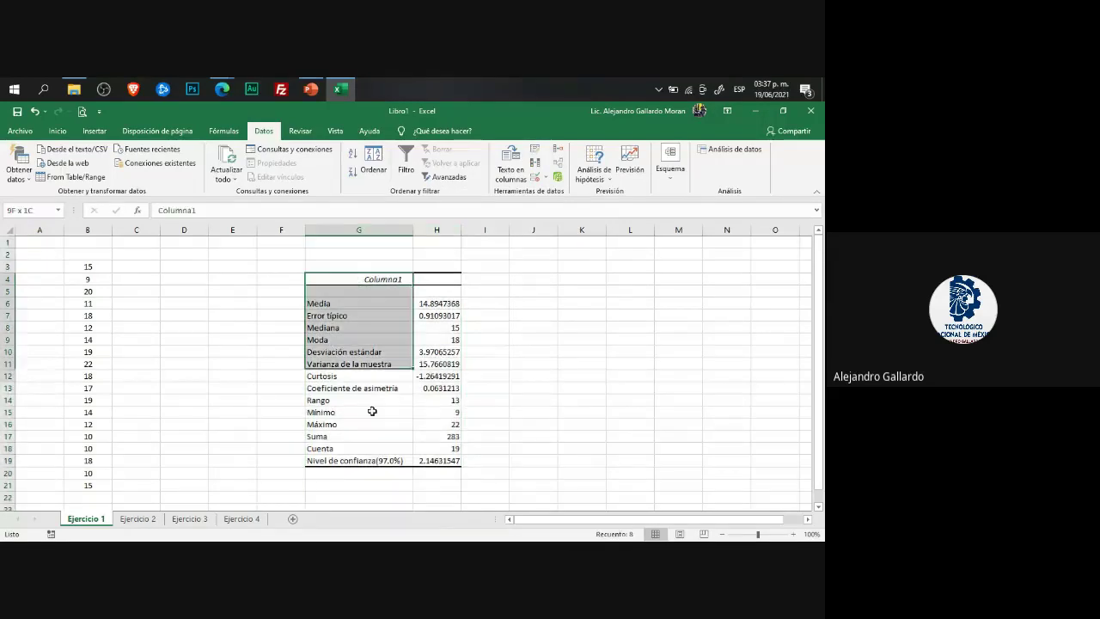
pyautogui.moveTo(372, 412); pyautogui.dragTo(373, 460)
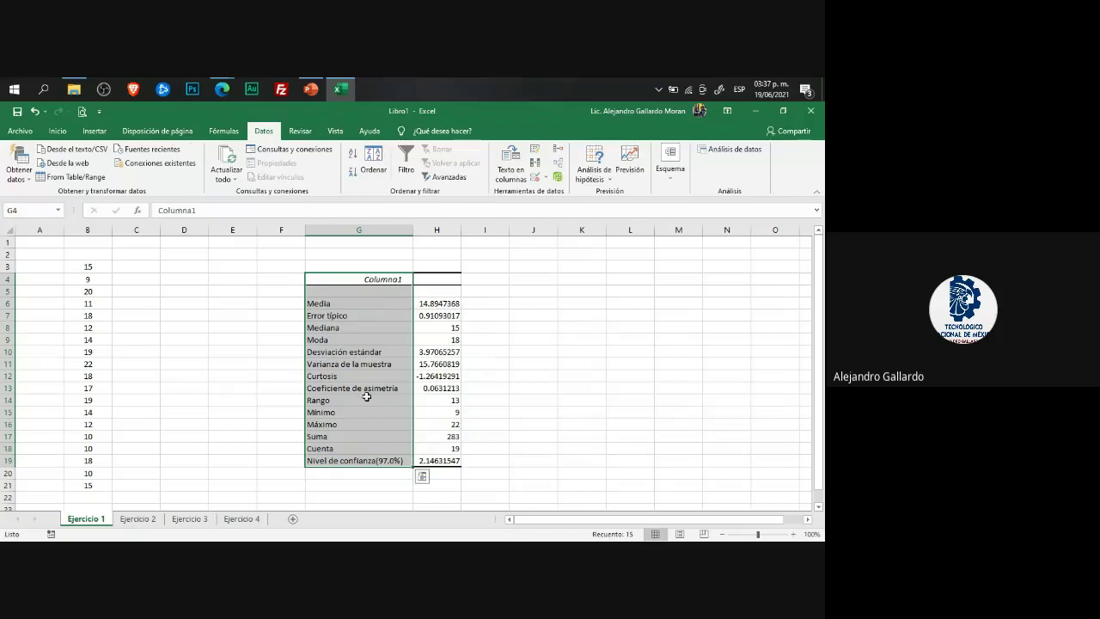
pyautogui.click(375, 281)
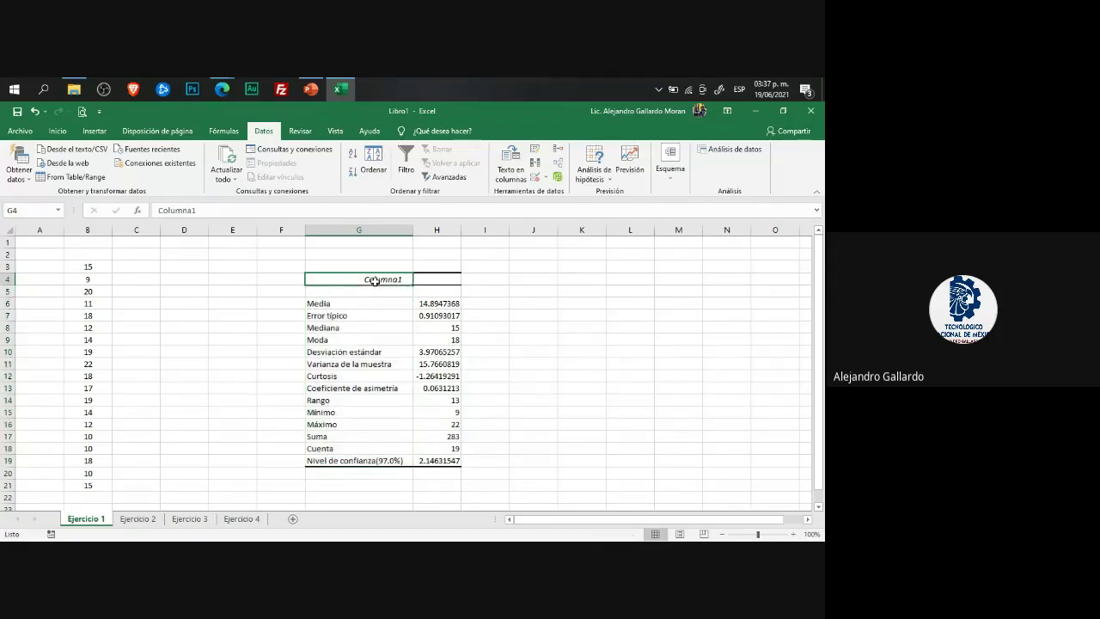
# Step: Glance at the Classroom assignments, and return to Excel to highlight the source data in B3:B21 of Ejercicio 1
pyautogui.click(222, 88)
pyautogui.click(189, 157)
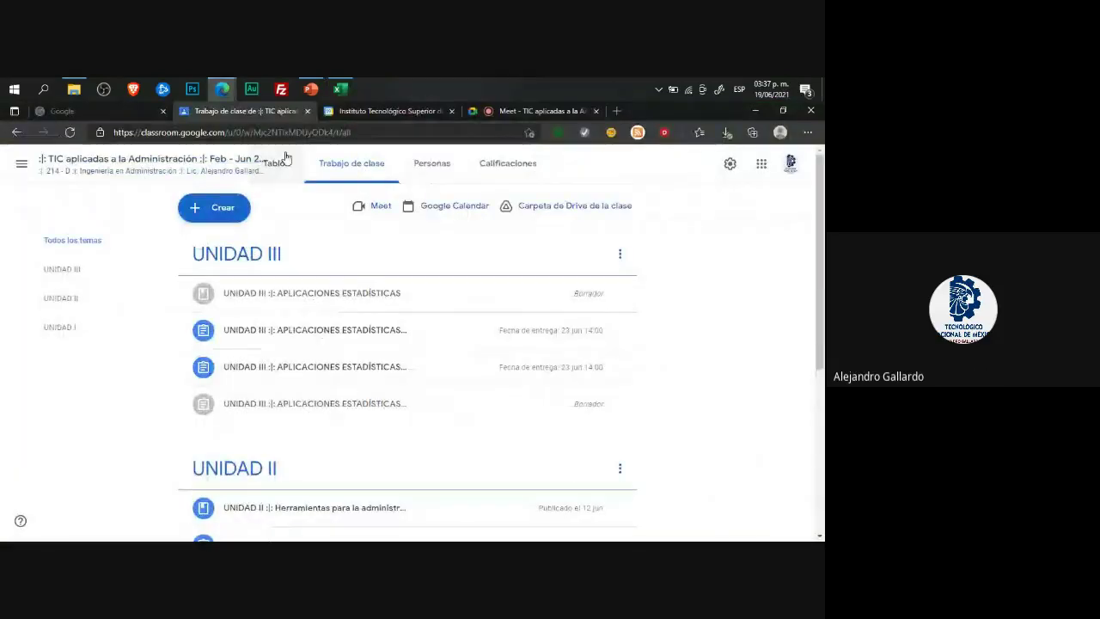
pyautogui.click(341, 89)
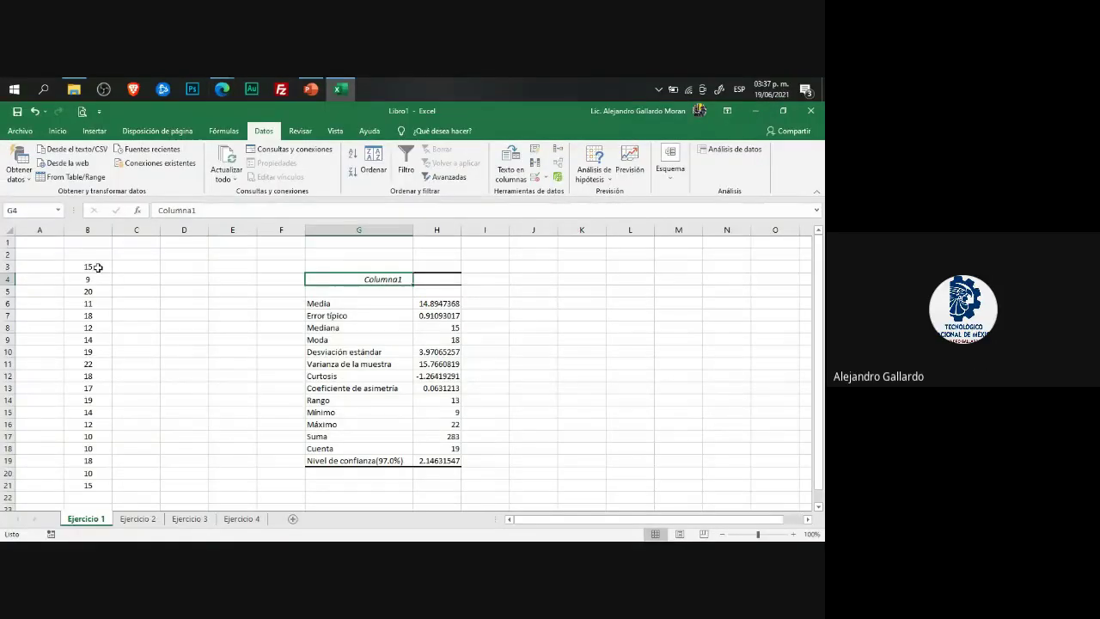
pyautogui.moveTo(97, 267); pyautogui.dragTo(93, 484)
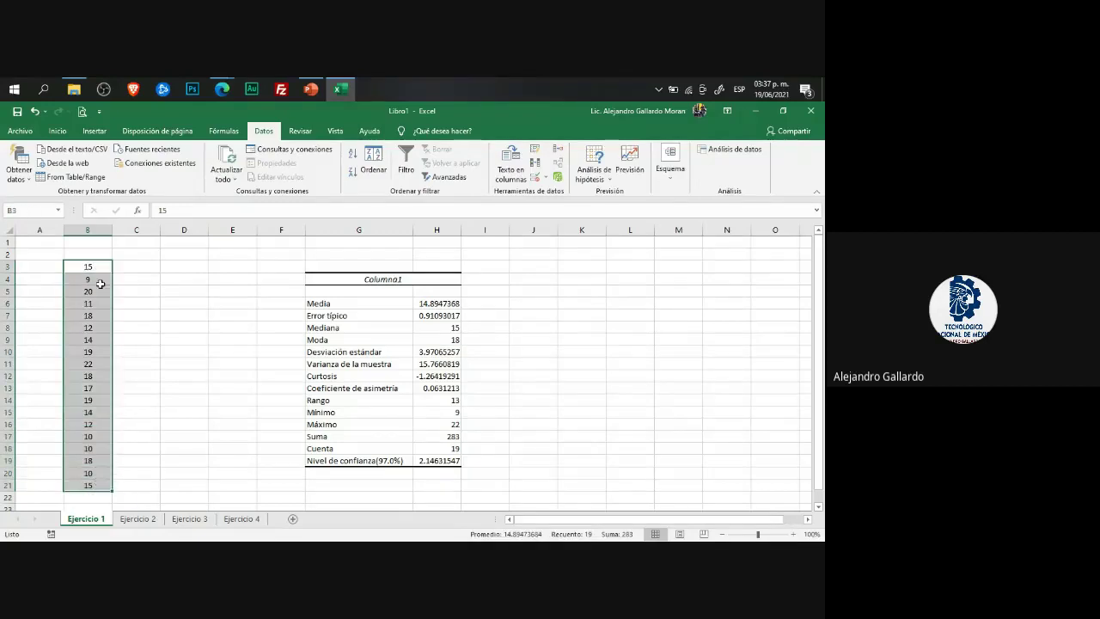
pyautogui.moveTo(101, 283); pyautogui.dragTo(97, 268)
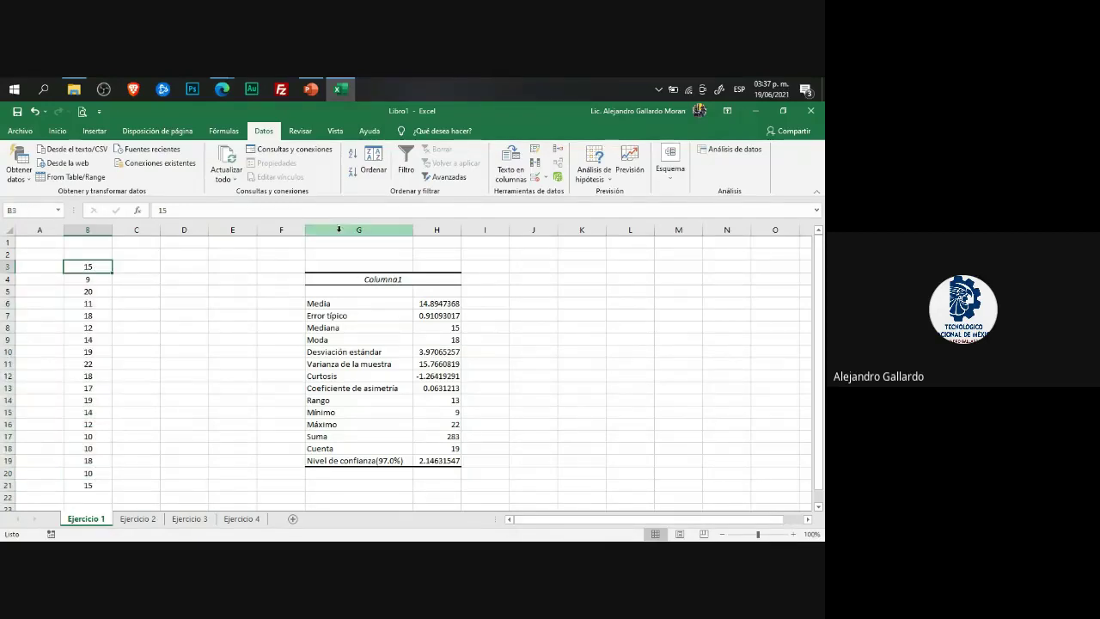
# Step: Delete columns G and H with the statistics table from Ejercicio 1, and select cell B3
pyautogui.moveTo(338, 229); pyautogui.dragTo(439, 227)
pyautogui.rightClick(438, 228)
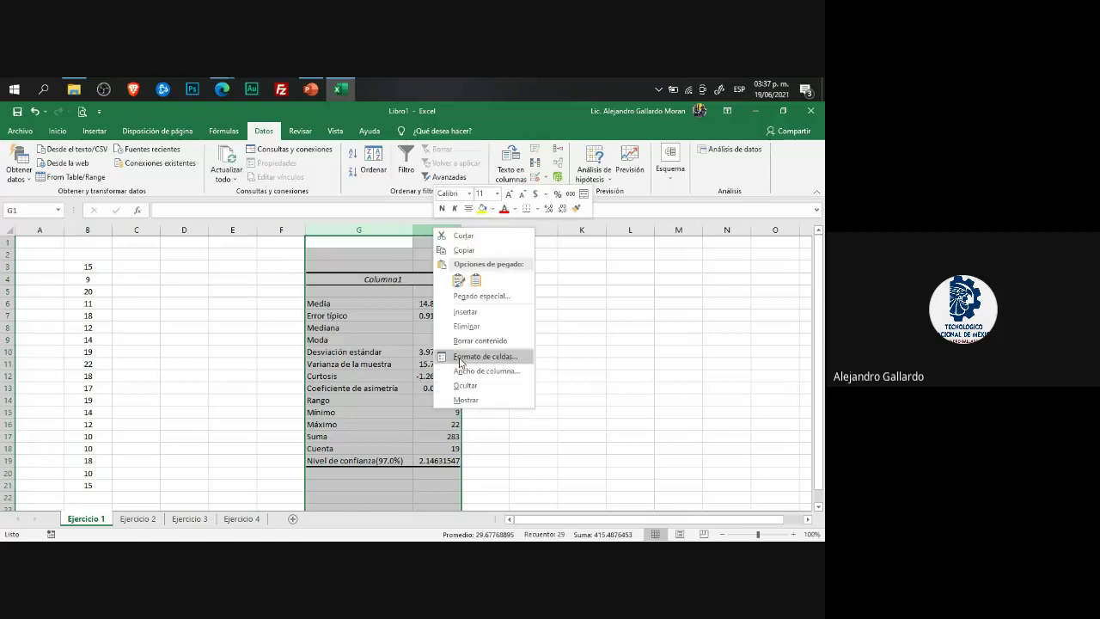
pyautogui.click(466, 325)
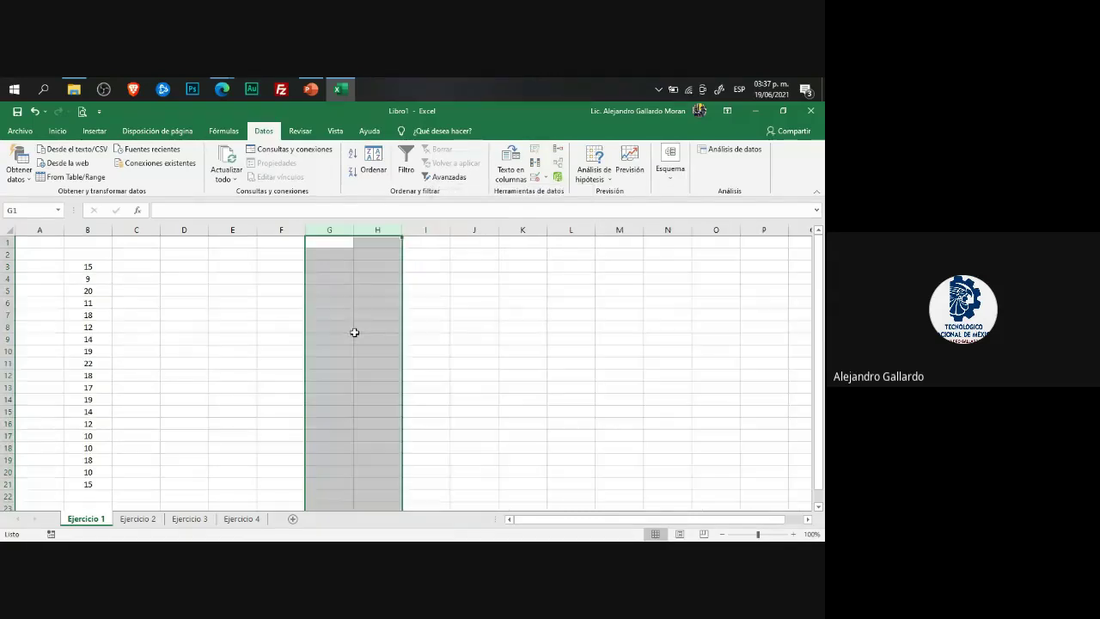
pyautogui.click(256, 332)
pyautogui.click(97, 267)
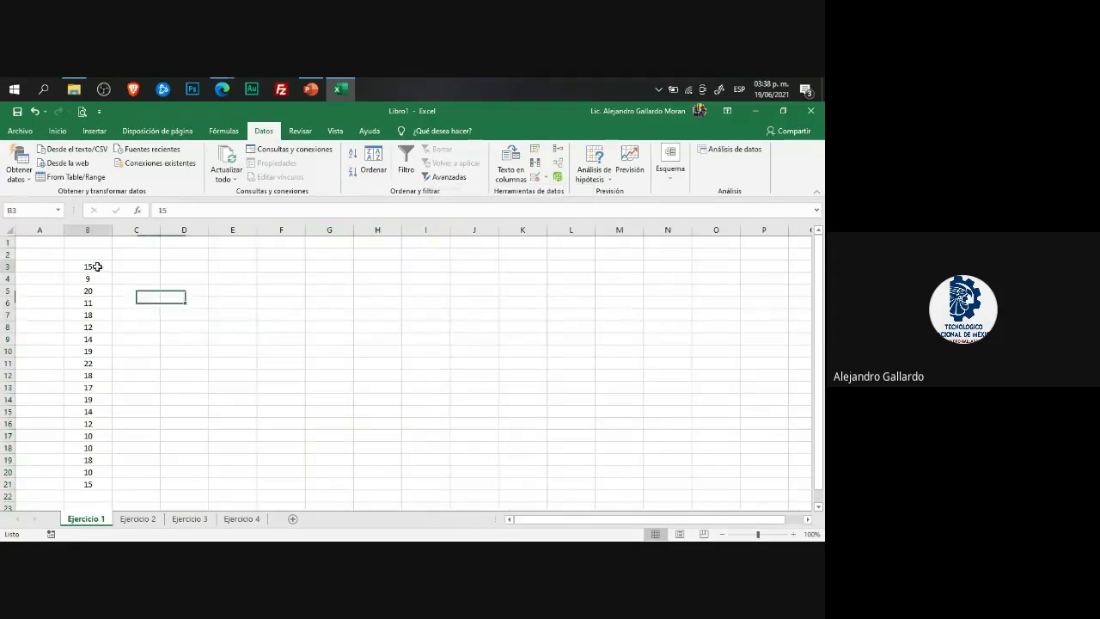
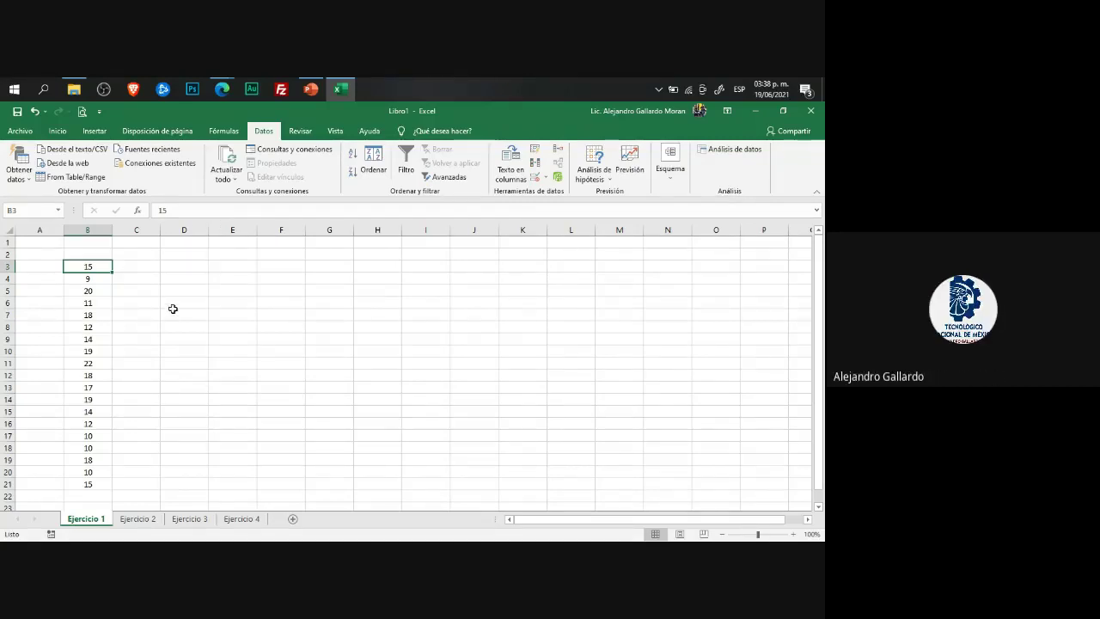
# Step: Open the list of available Excel add-ins through the program's options
pyautogui.click(21, 131)
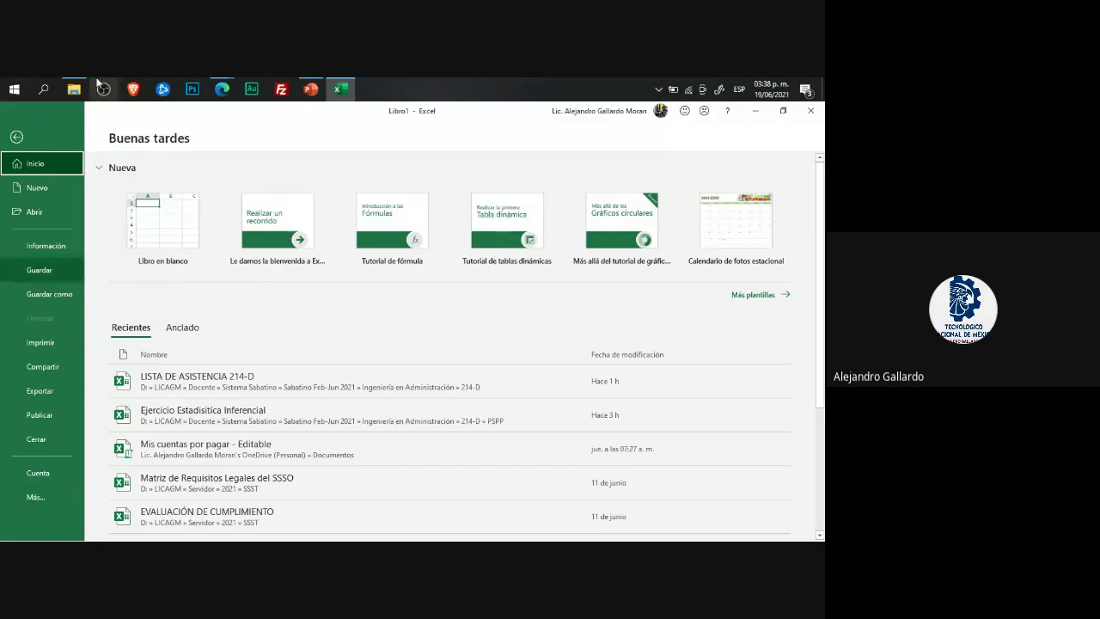
pyautogui.click(34, 499)
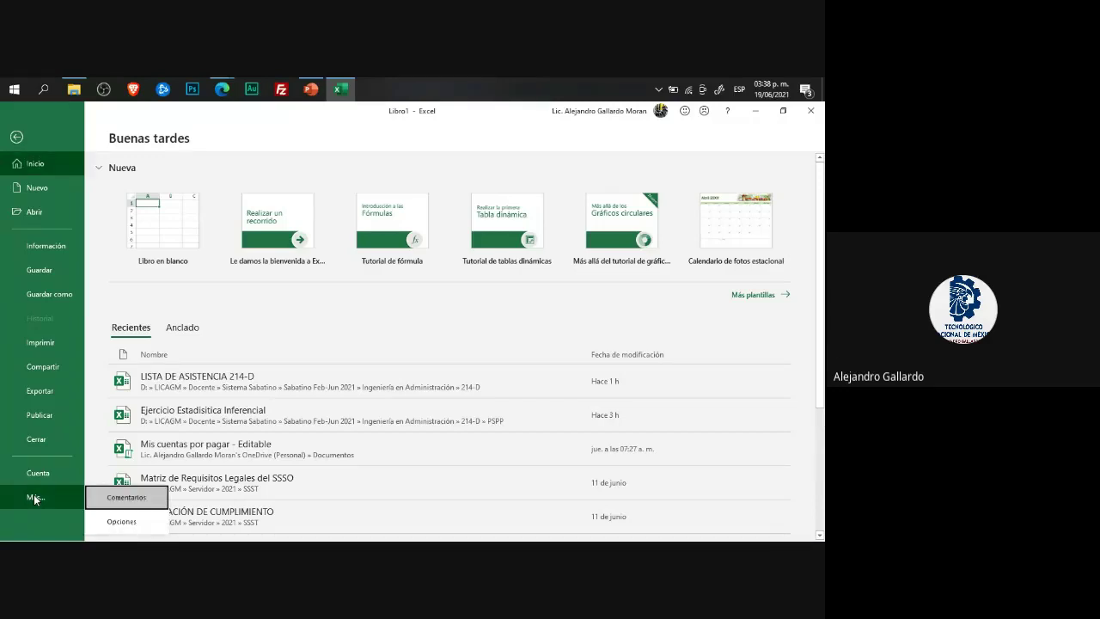
pyautogui.click(121, 522)
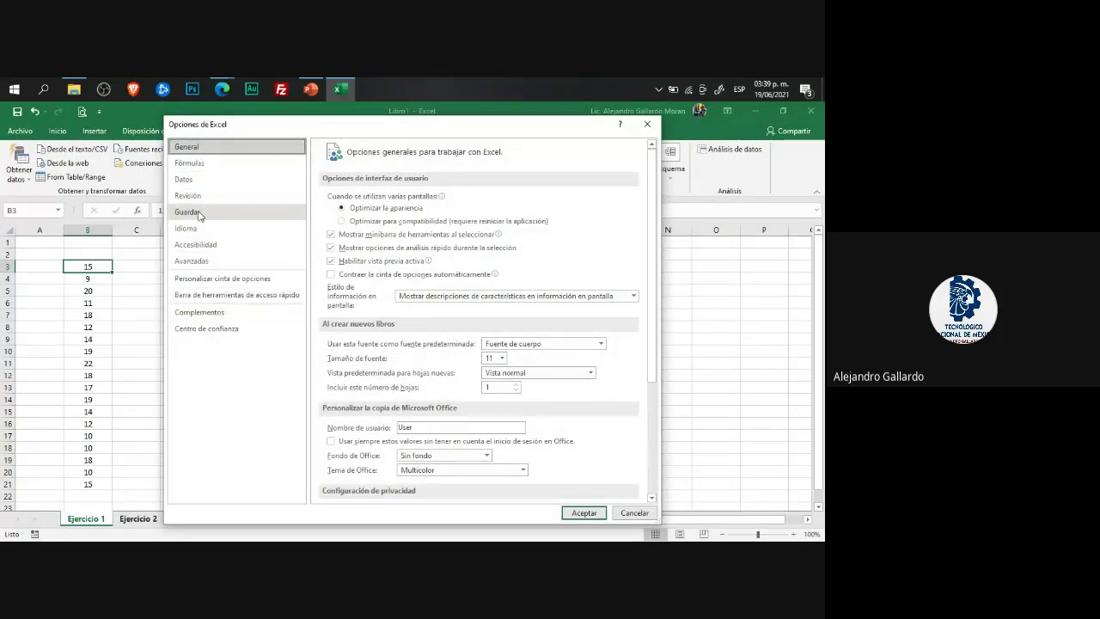
pyautogui.click(204, 317)
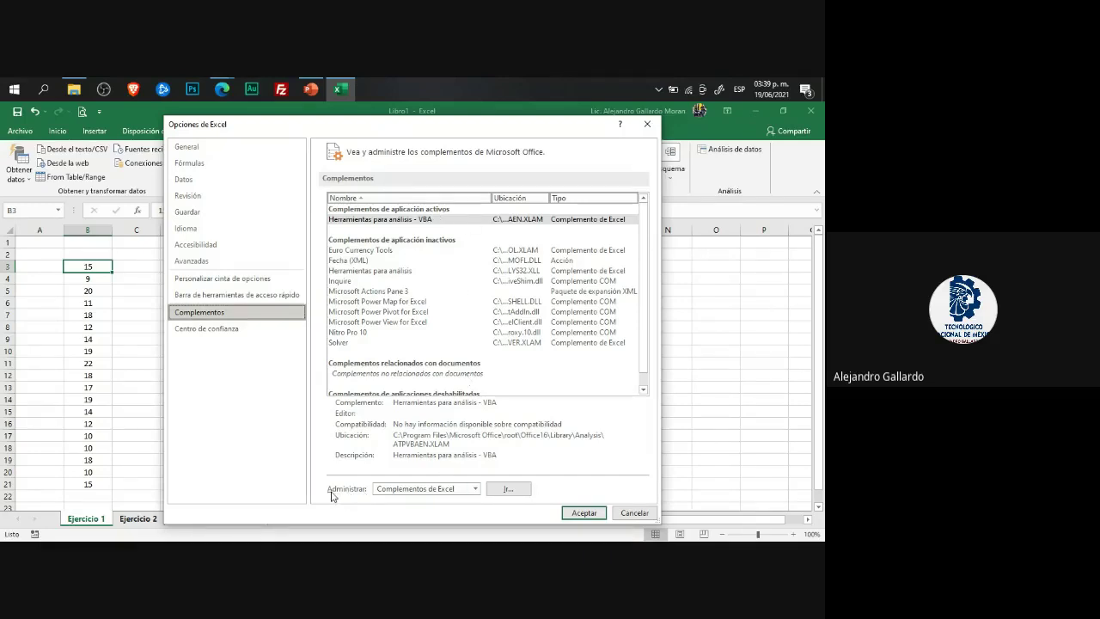
pyautogui.click(512, 494)
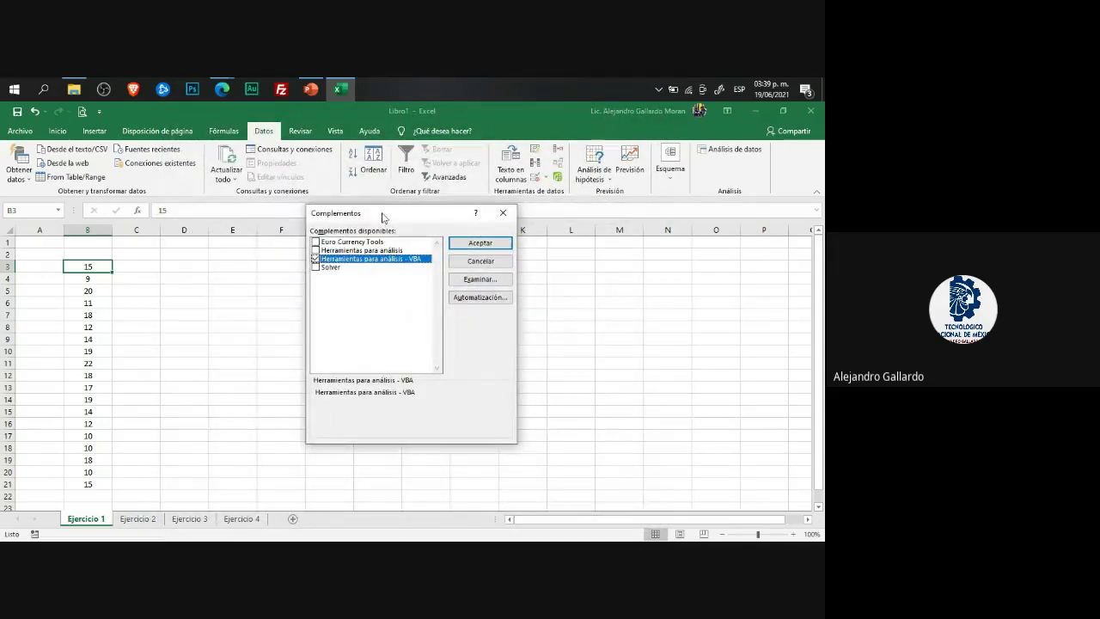
# Step: Enable the Herramientas para análisis - VBA add-in and apply the selection
pyautogui.moveTo(382, 216); pyautogui.dragTo(441, 225)
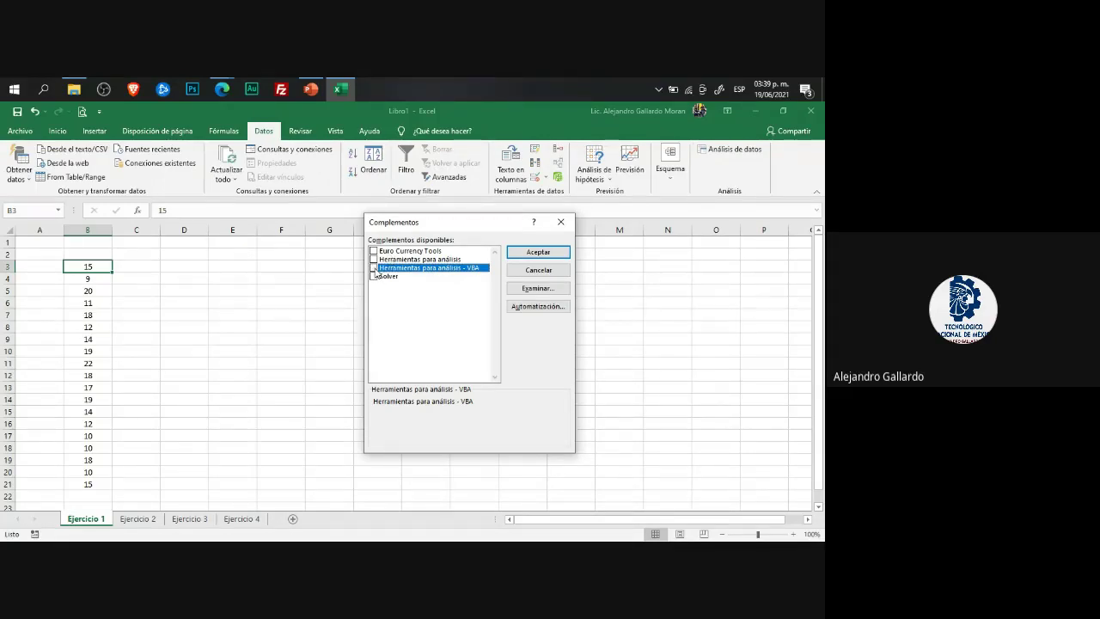
pyautogui.click(374, 269)
pyautogui.click(373, 269)
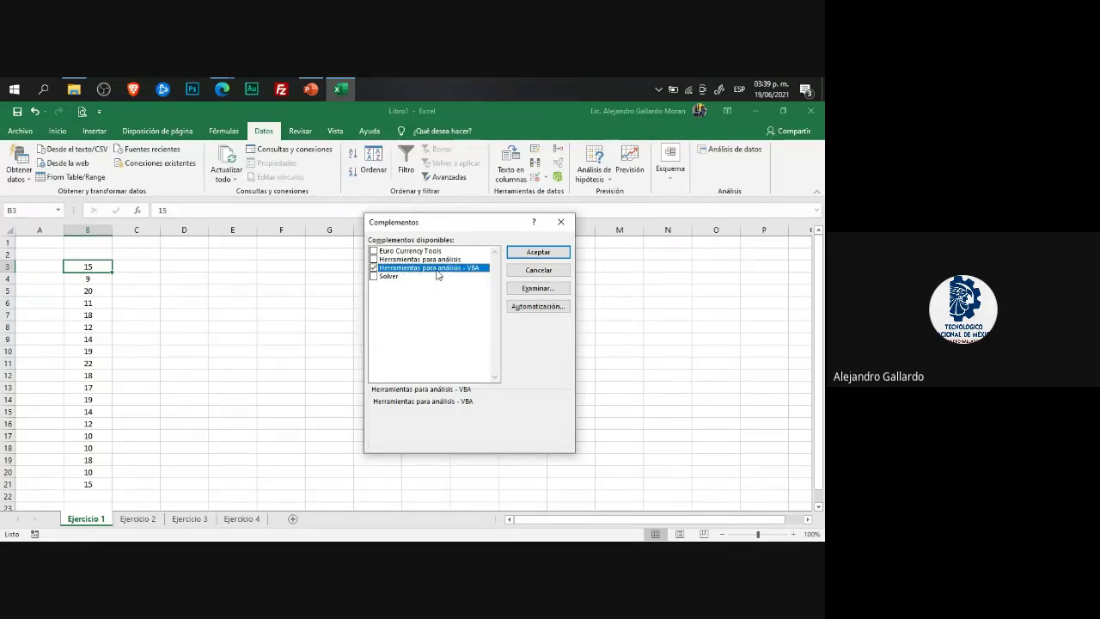
pyautogui.click(532, 255)
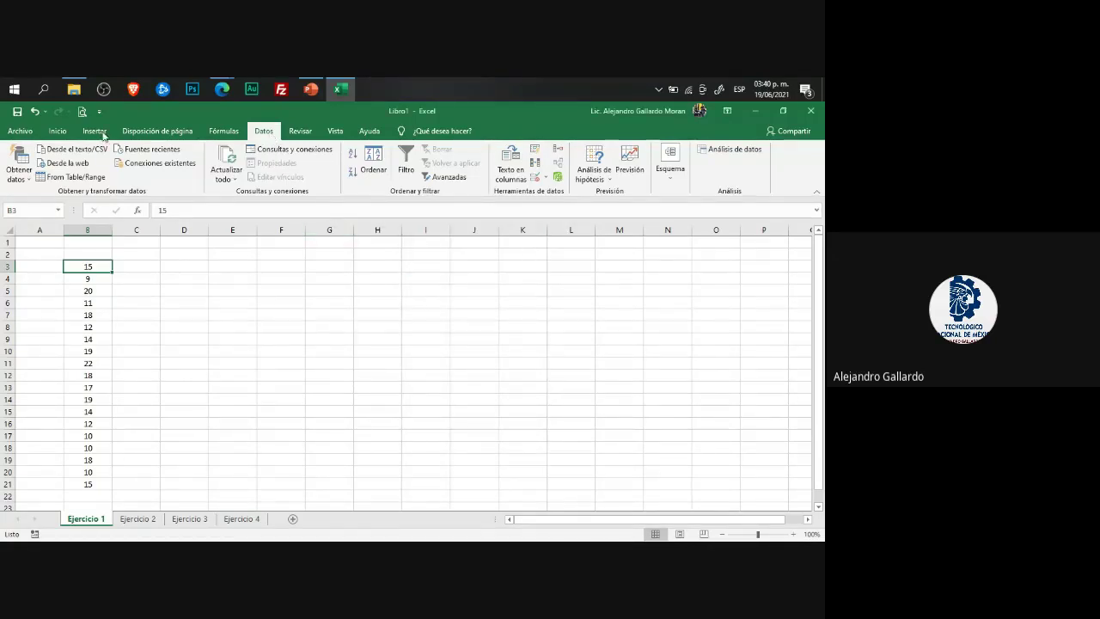
# Step: Look through the ribbon's command groups and show the data tools containing Análisis de datos
pyautogui.click(58, 131)
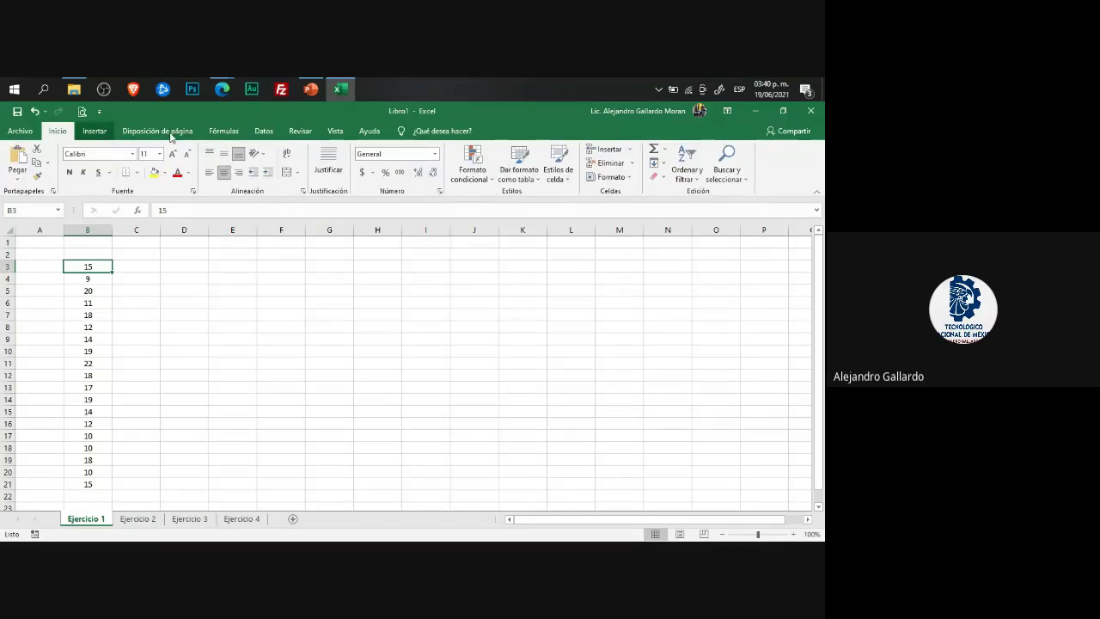
pyautogui.scroll(-3, 175, 135)
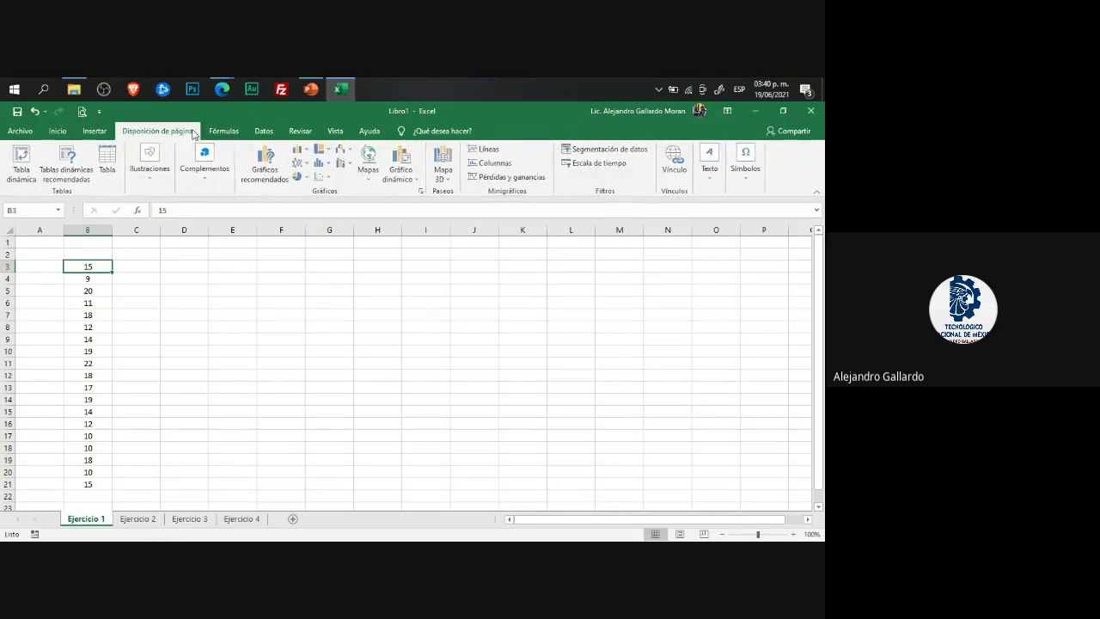
pyautogui.click(264, 133)
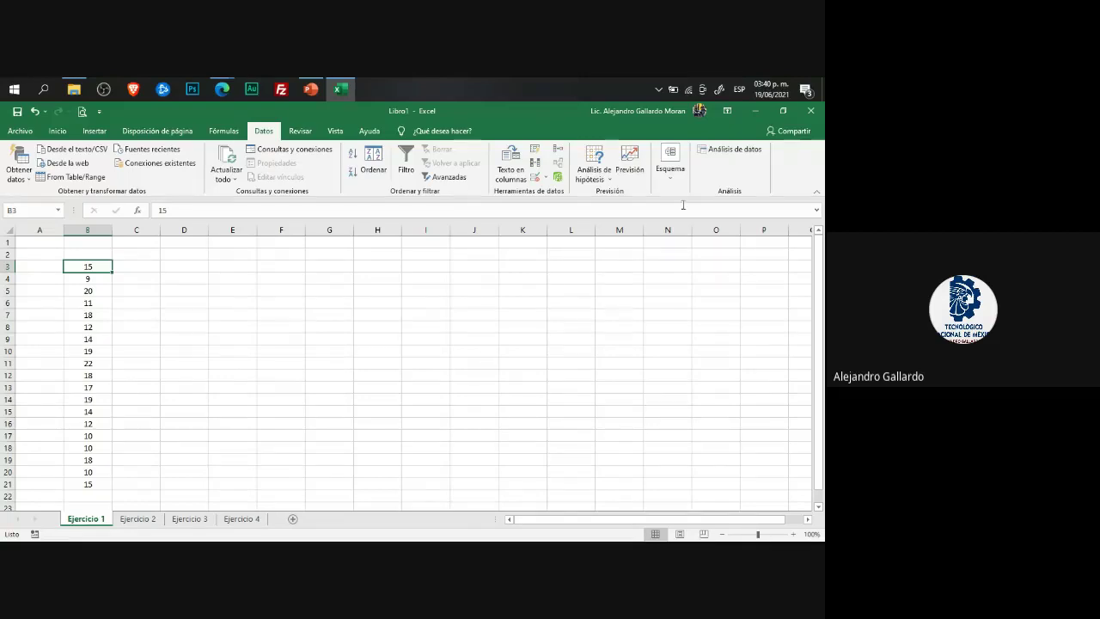
# Step: Start the Estadística descriptiva analysis from Análisis de datos and set its input range to B3:B21
pyautogui.click(731, 158)
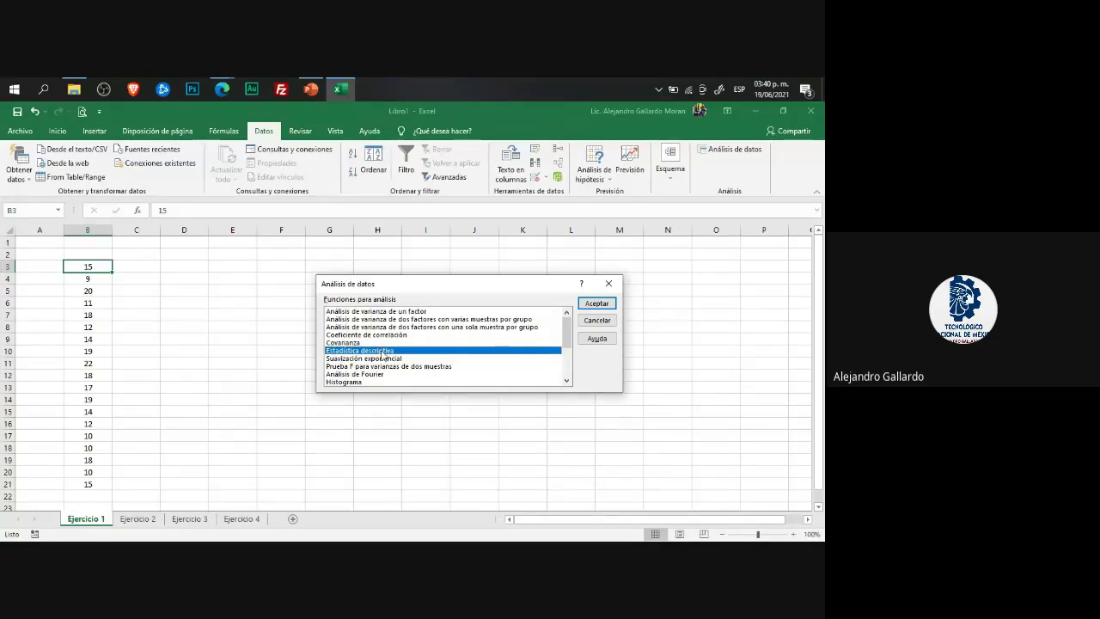
pyautogui.moveTo(418, 284); pyautogui.dragTo(405, 249)
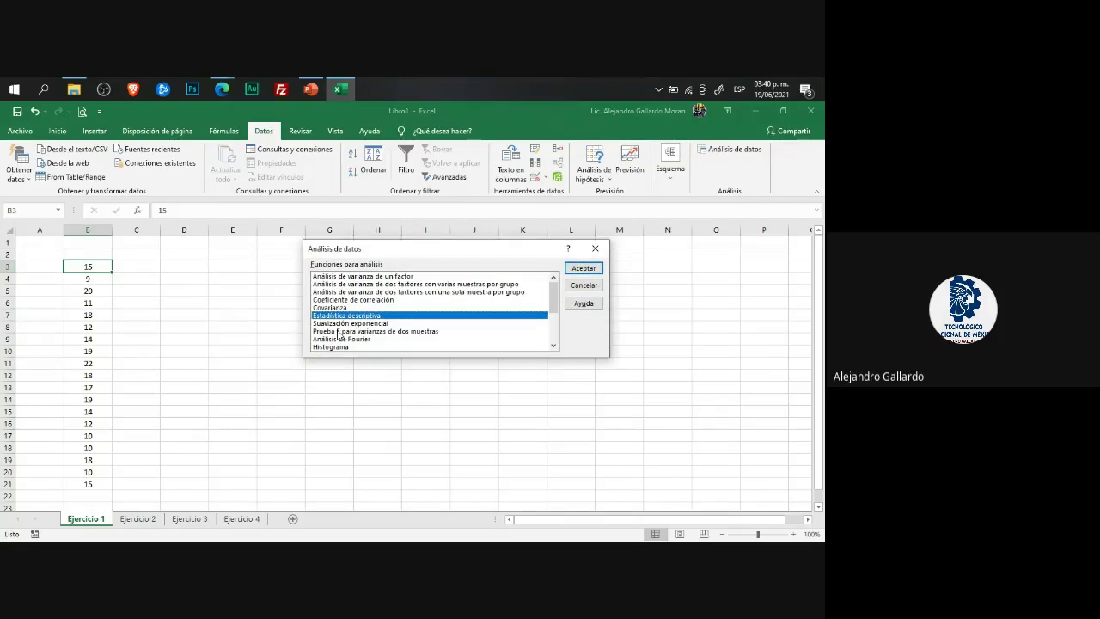
pyautogui.click(582, 270)
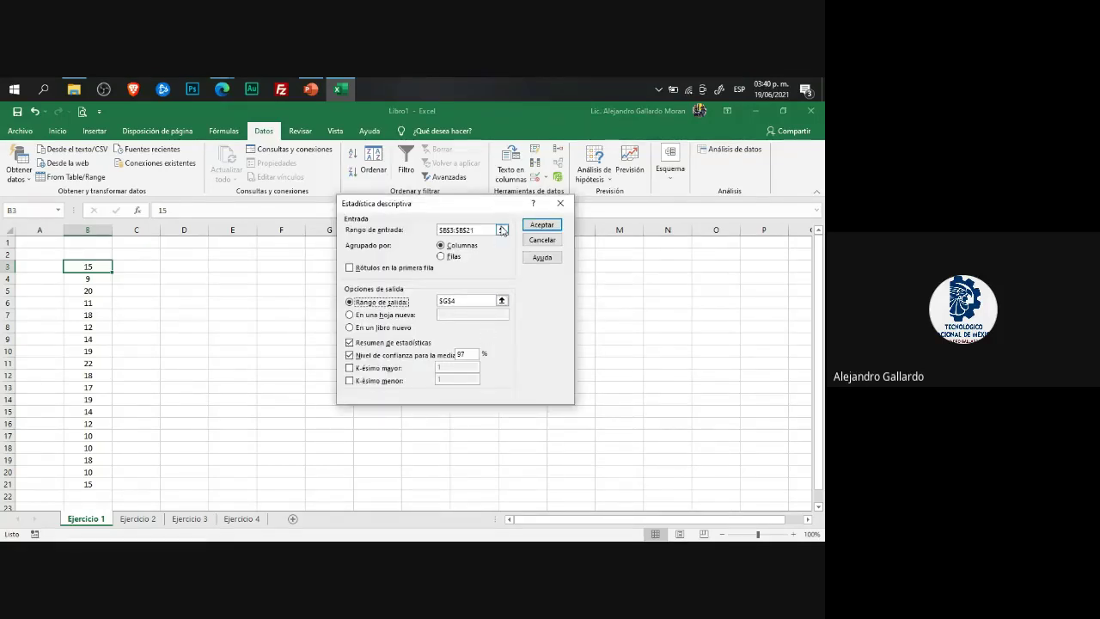
pyautogui.click(501, 229)
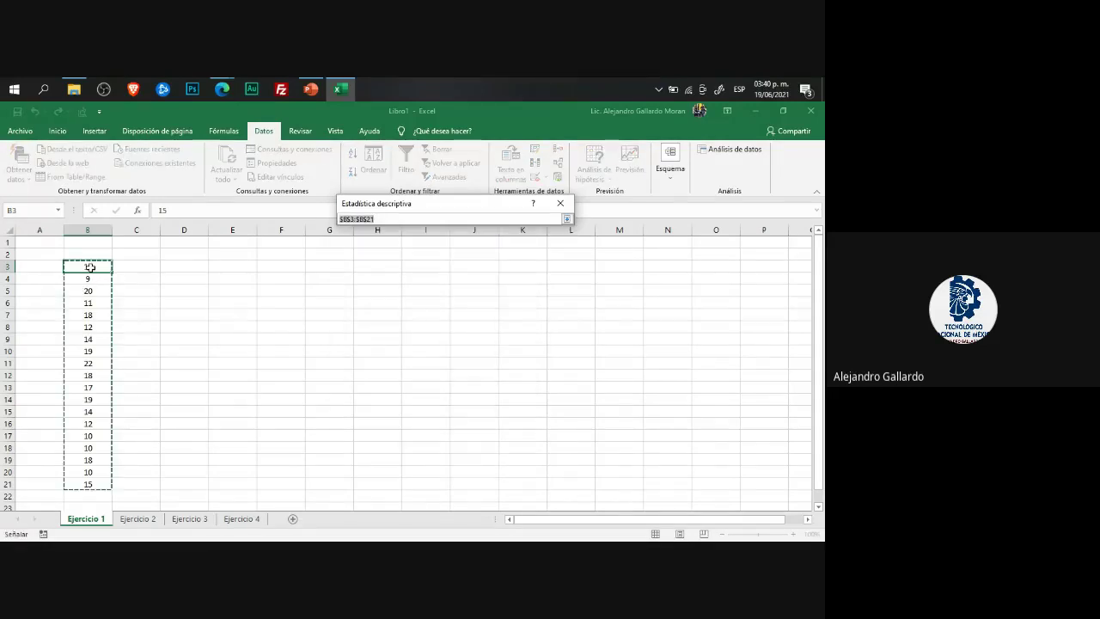
pyautogui.moveTo(92, 266); pyautogui.dragTo(100, 481)
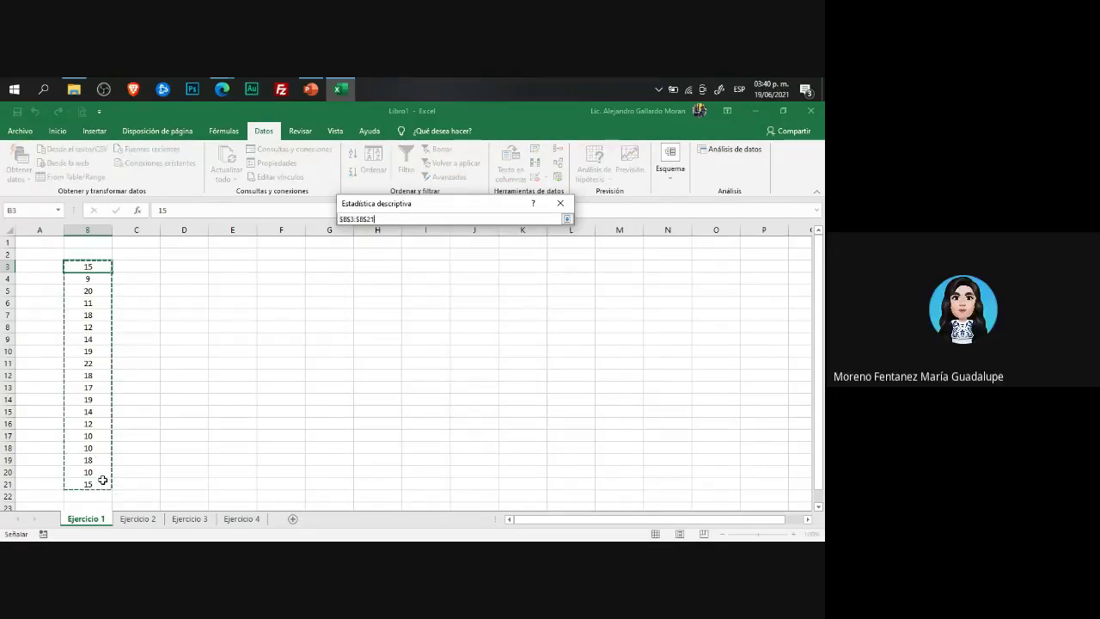
pyautogui.click(566, 218)
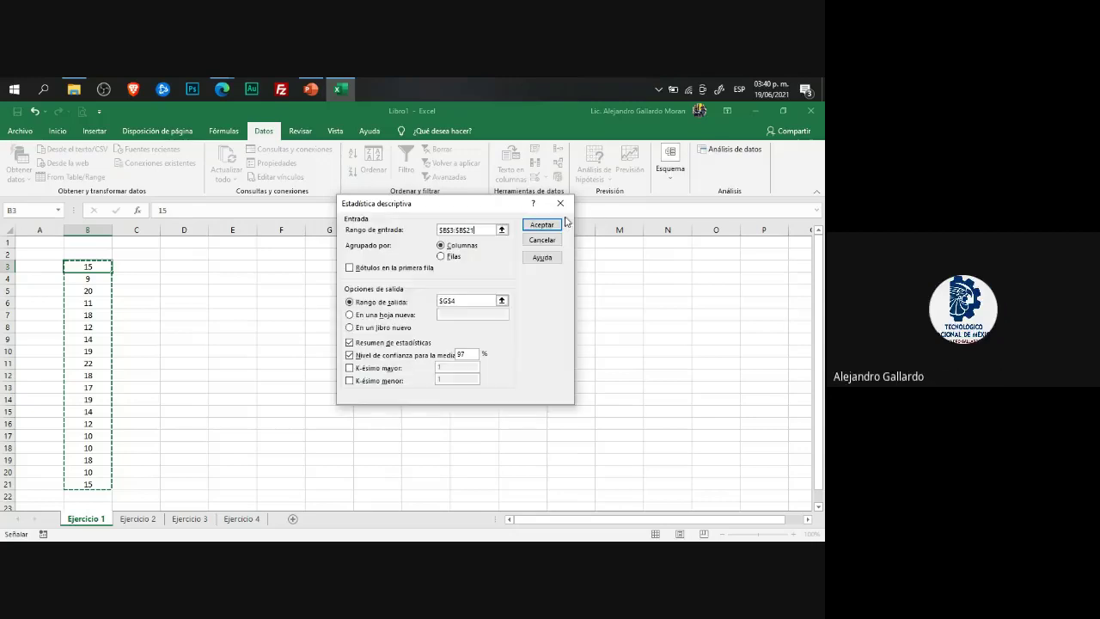
# Step: Set the output range to G4 and generate the summary statistics with a 97% confidence level for the mean
pyautogui.click(350, 301)
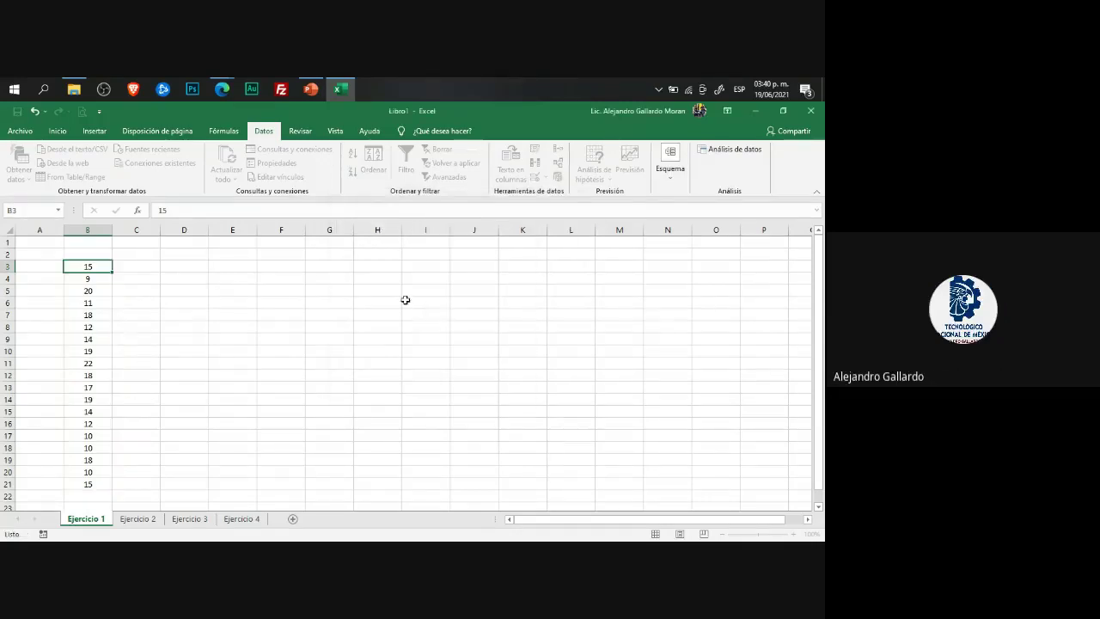
pyautogui.click(498, 297)
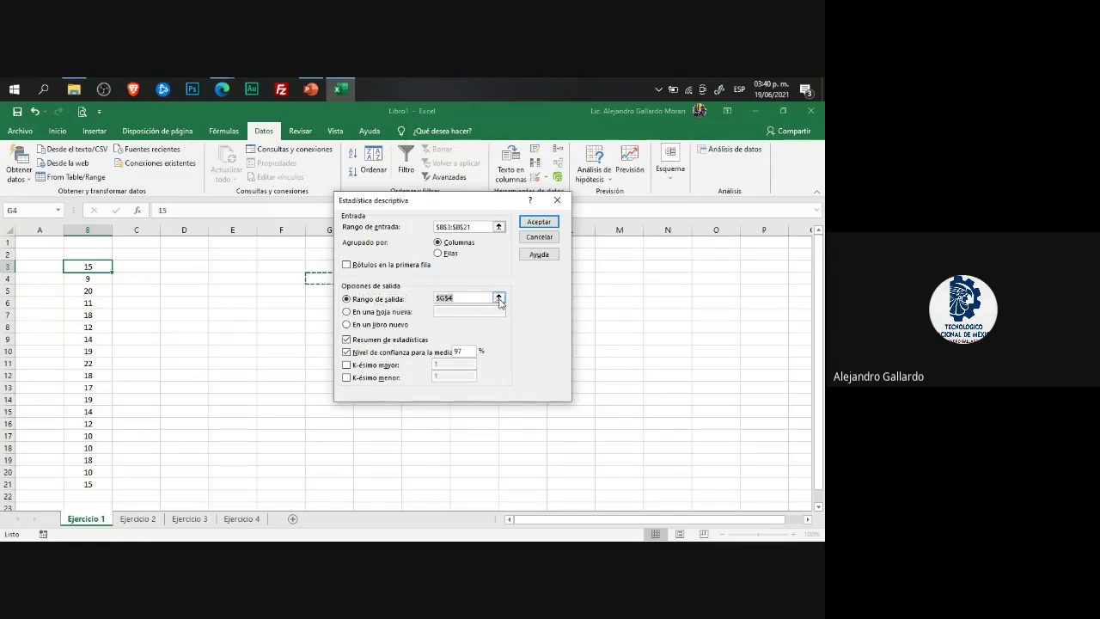
pyautogui.click(329, 279)
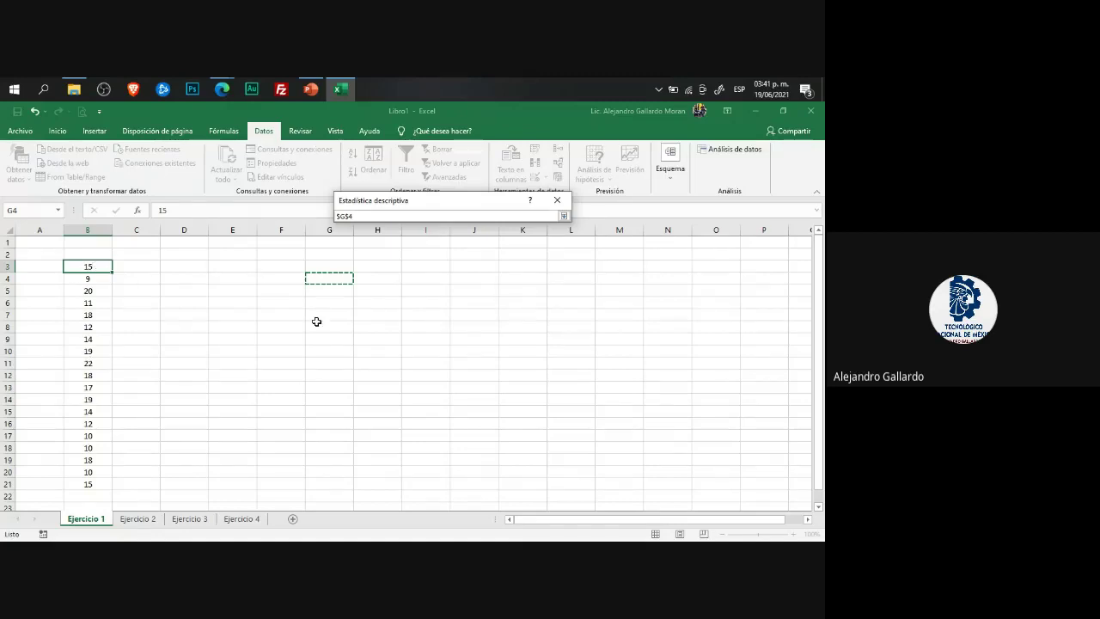
pyautogui.click(563, 218)
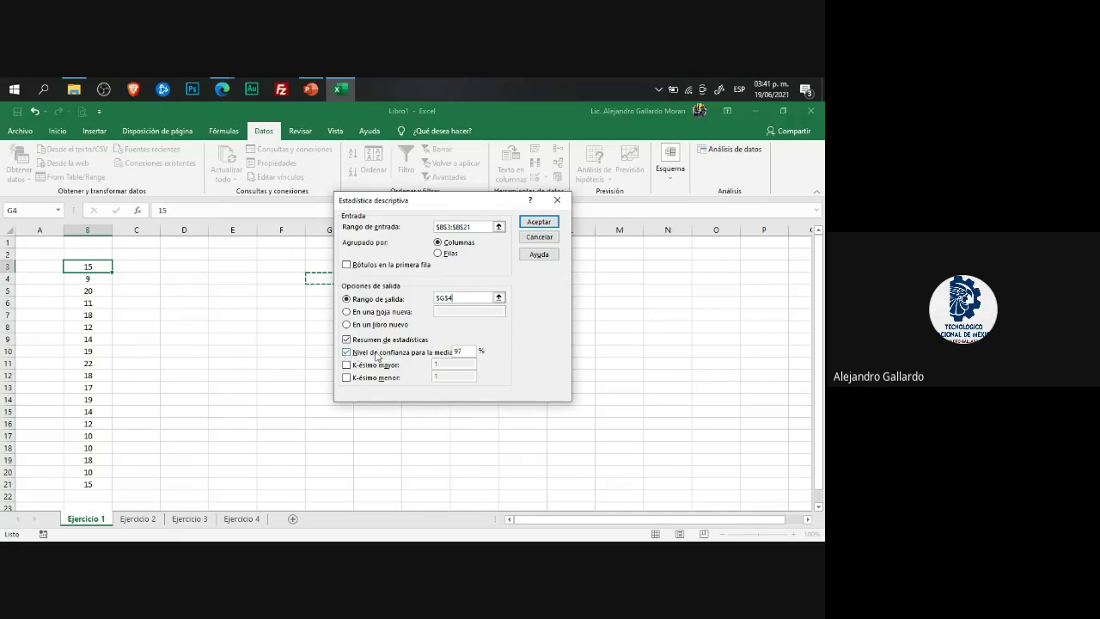
pyautogui.click(465, 351)
pyautogui.click(537, 221)
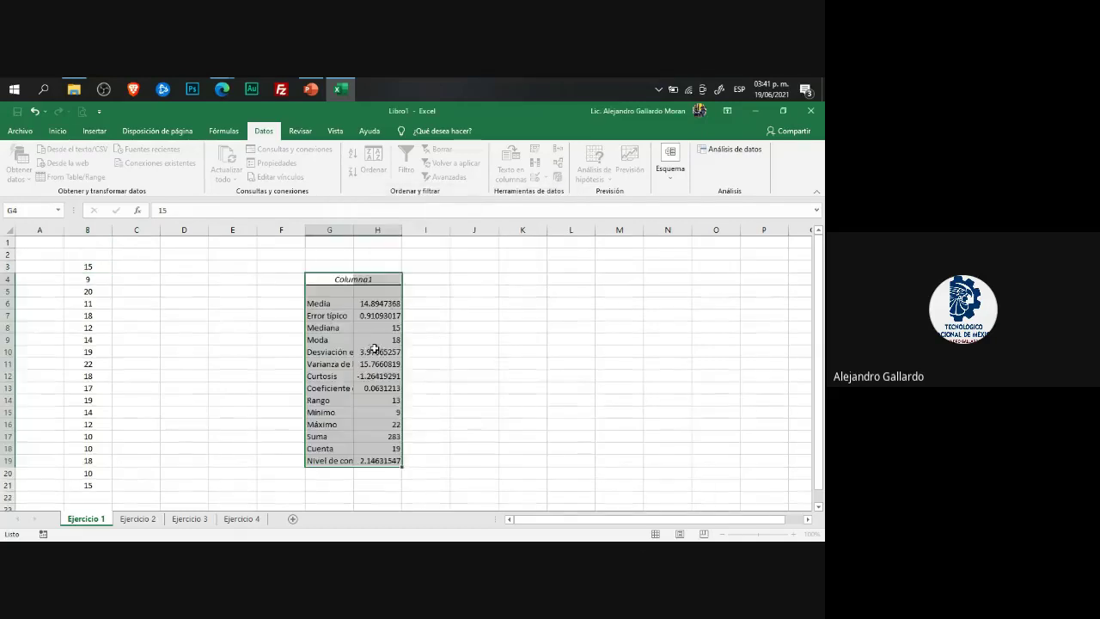
# Step: Widen column G to about 22 so that the labels of the statistics table fit
pyautogui.click(378, 303)
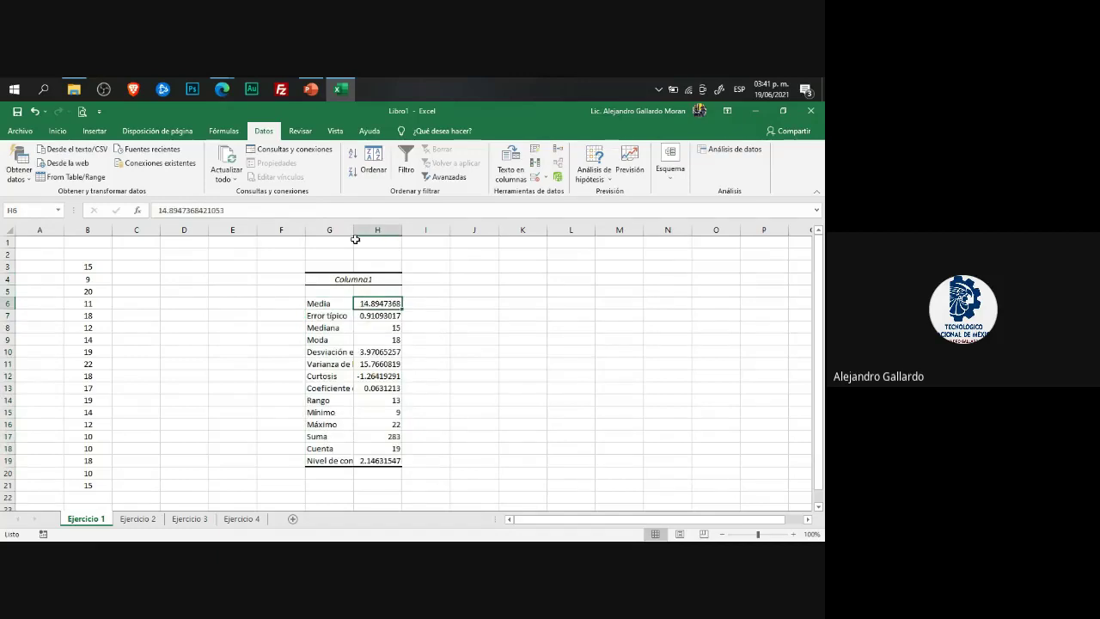
pyautogui.moveTo(353, 230); pyautogui.dragTo(401, 230)
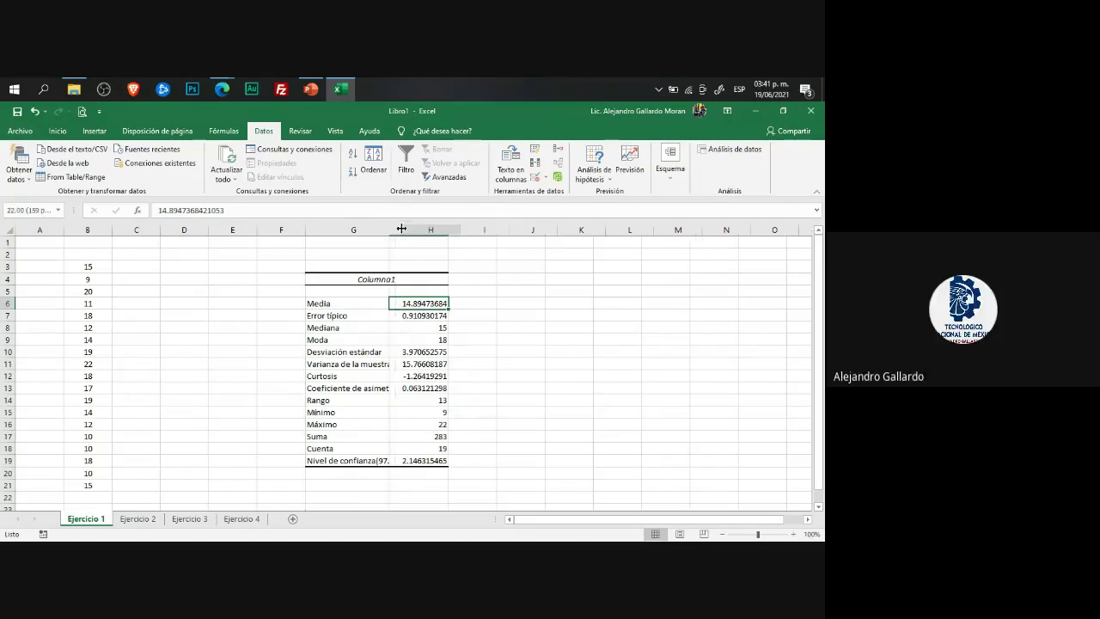
pyautogui.click(344, 376)
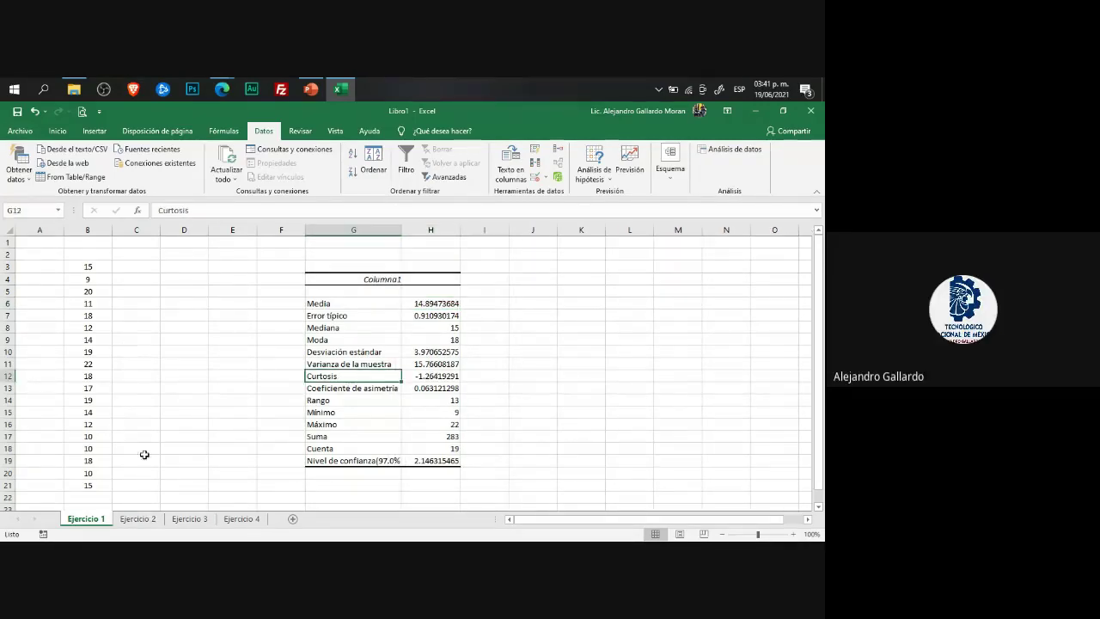
# Step: Show the Ejercicio 2, Ejercicio 3 and Ejercicio 4 sheets, and return to Ejercicio 1
pyautogui.click(136, 521)
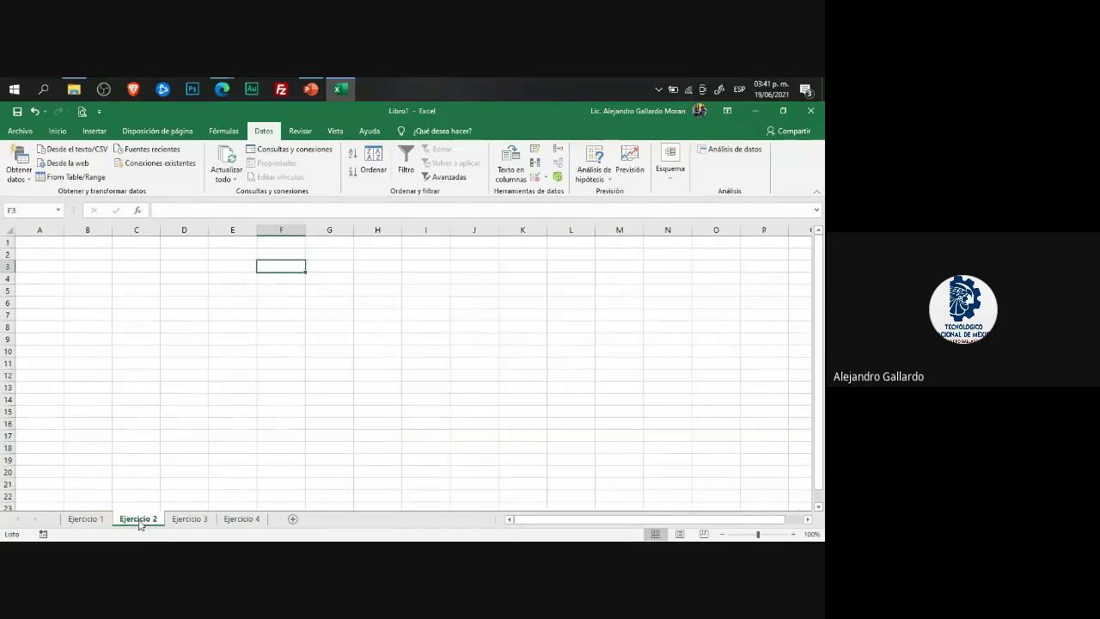
pyautogui.click(189, 520)
pyautogui.click(238, 521)
pyautogui.click(86, 519)
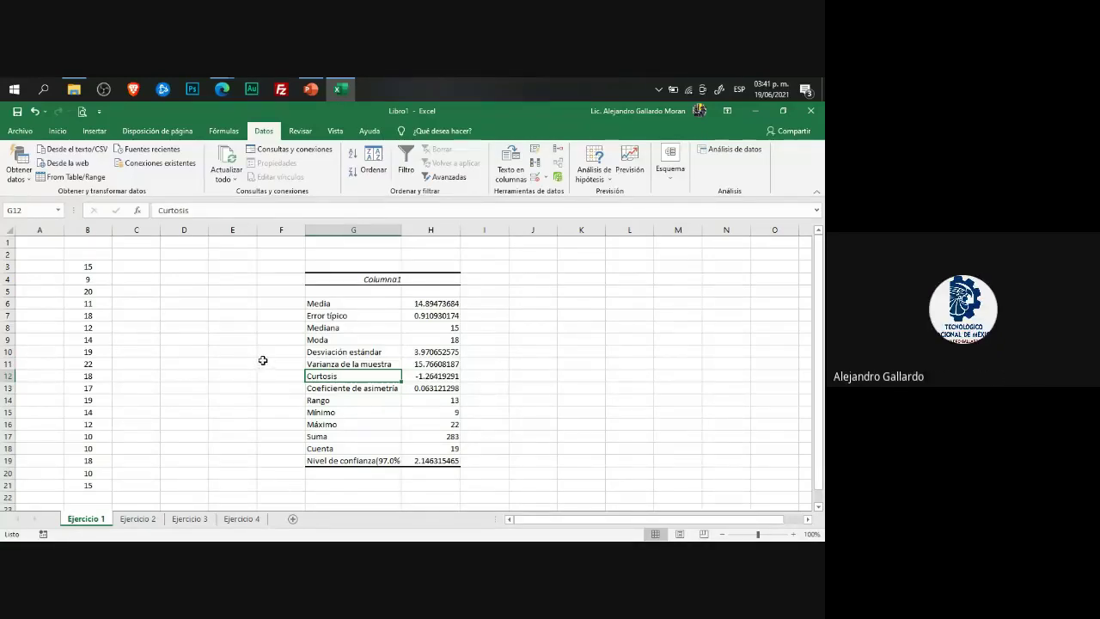
# Step: Switch to the browser to check the Meet call and Classroom's UNIDAD III classwork, and return to the Excel workbook
pyautogui.moveTo(220, 89)
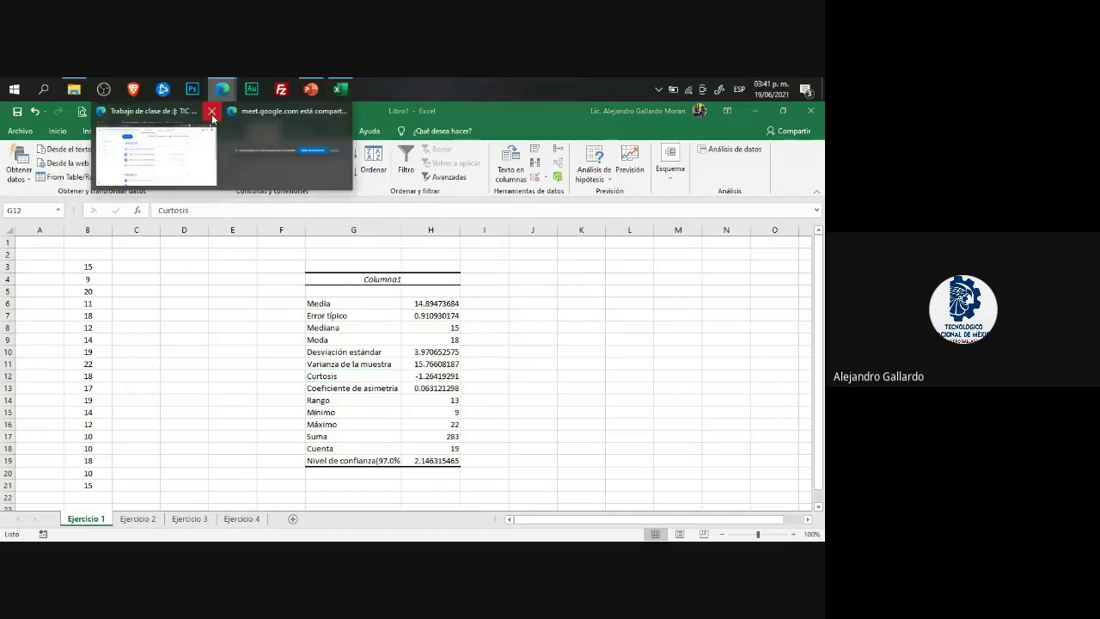
pyautogui.click(154, 142)
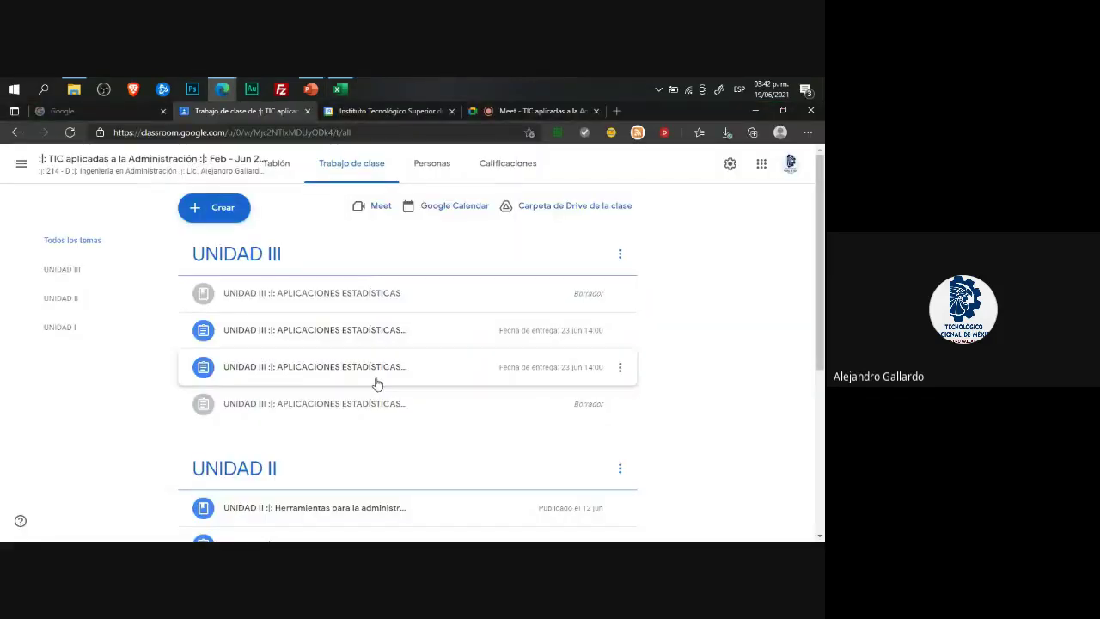
pyautogui.click(547, 112)
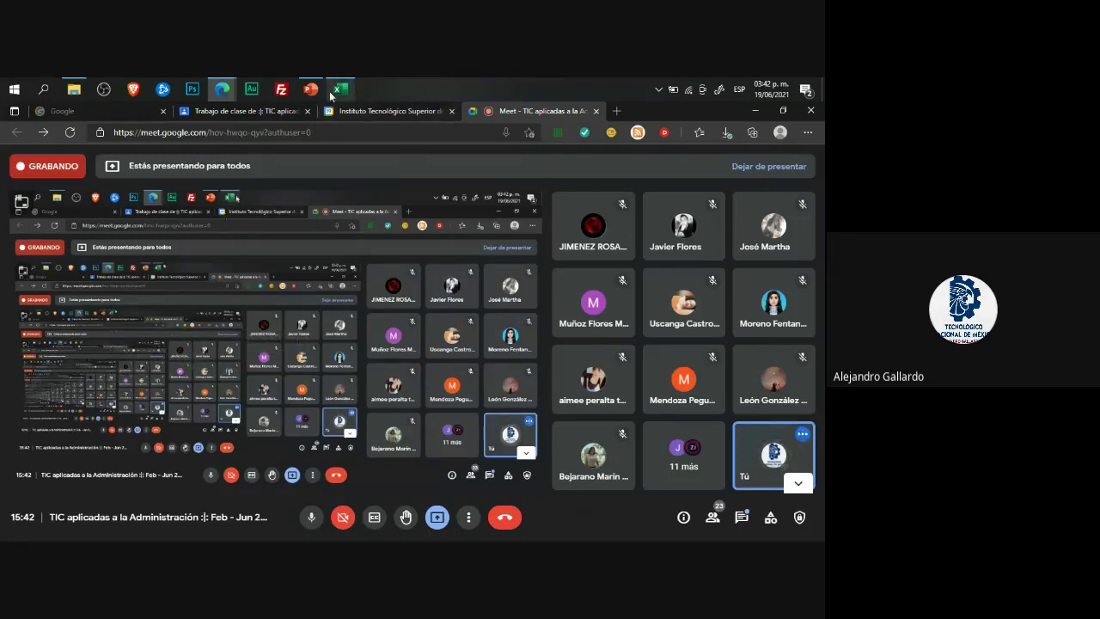
pyautogui.hotkey('alt', 'Tab')
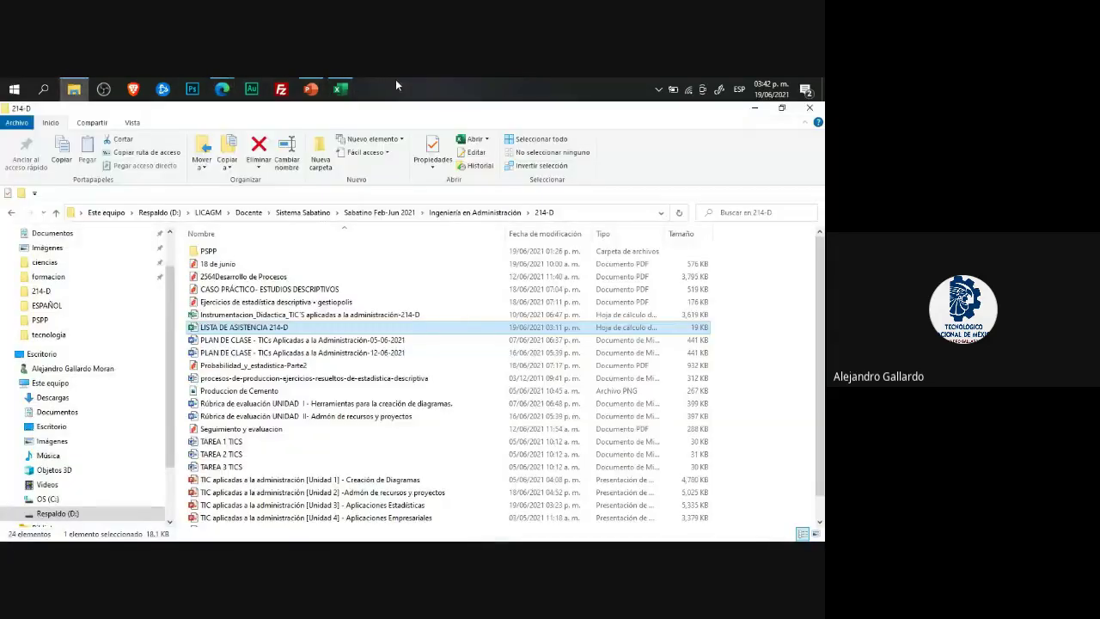
pyautogui.moveTo(235, 91)
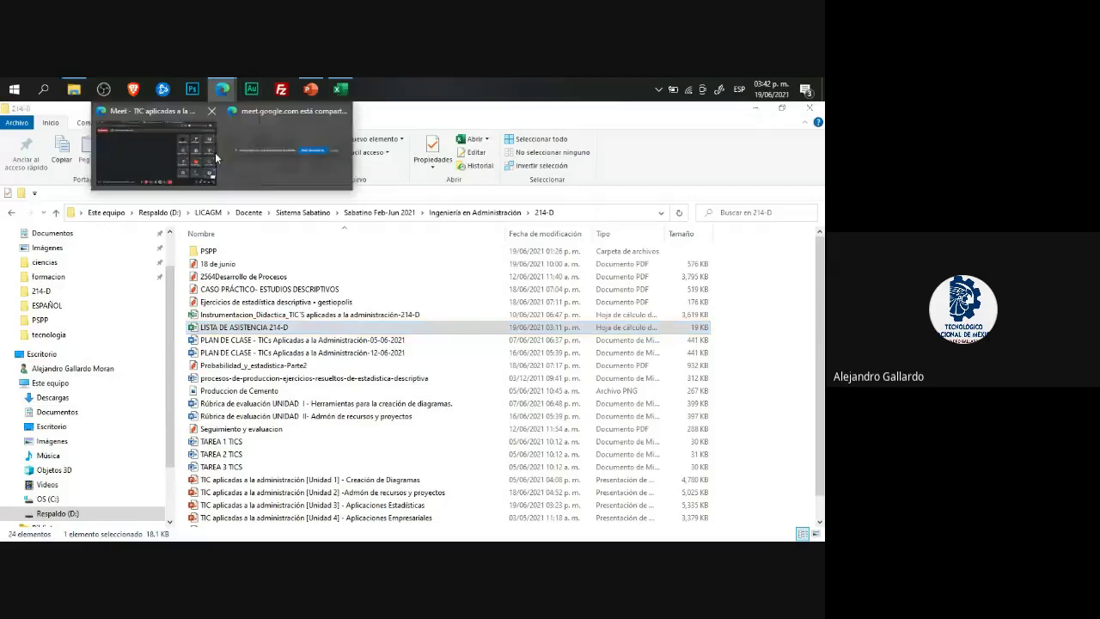
pyautogui.click(140, 144)
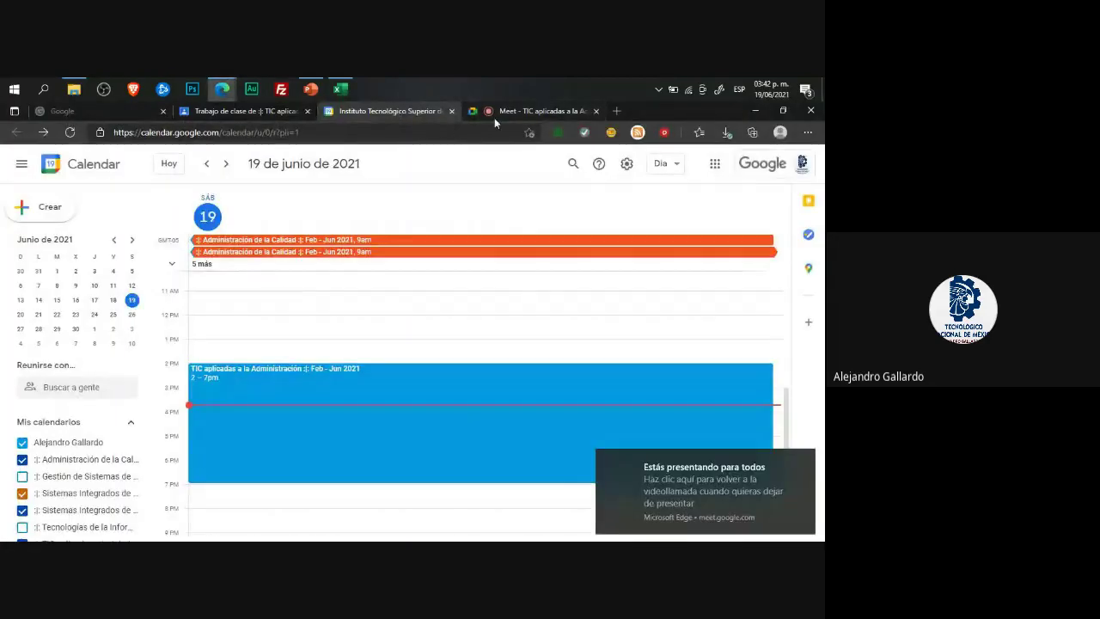
pyautogui.click(258, 112)
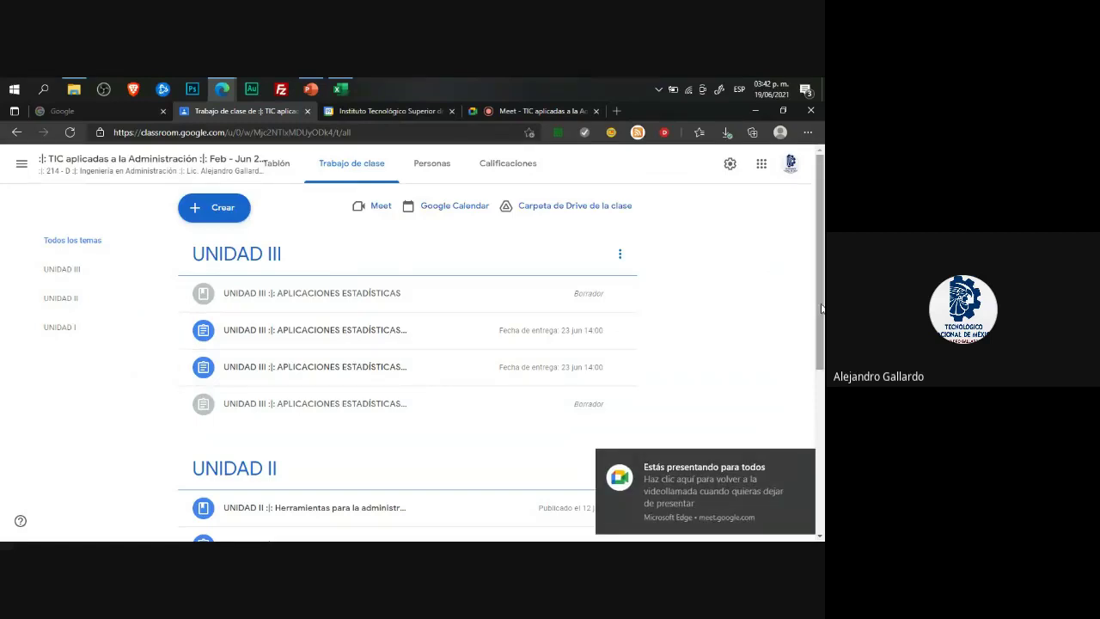
pyautogui.scroll(-1, 820, 307)
pyautogui.click(803, 462)
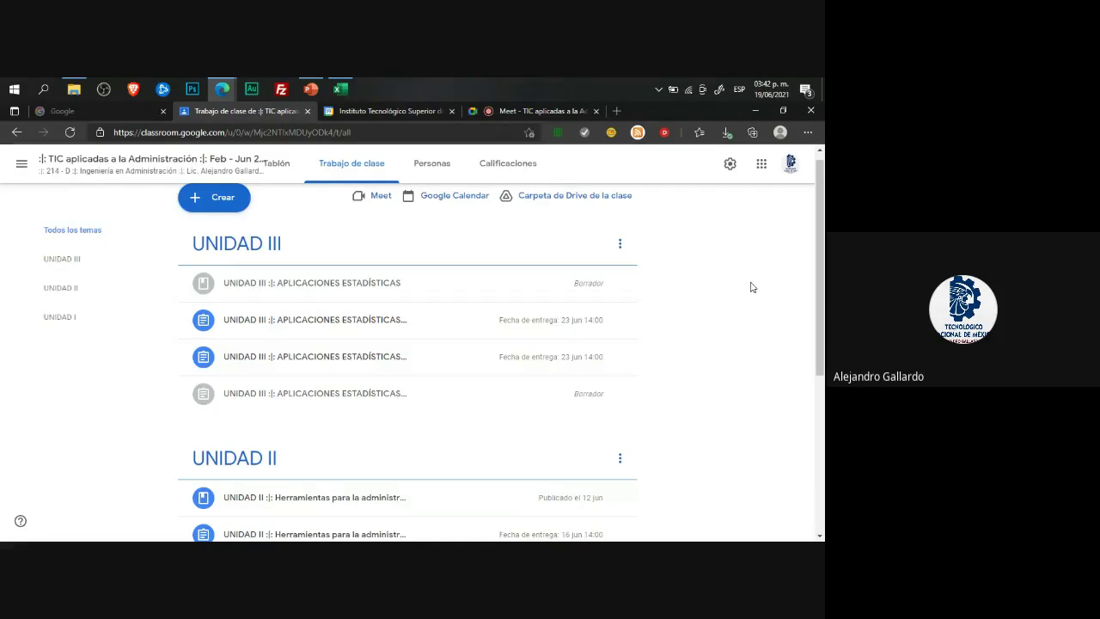
pyautogui.click(314, 89)
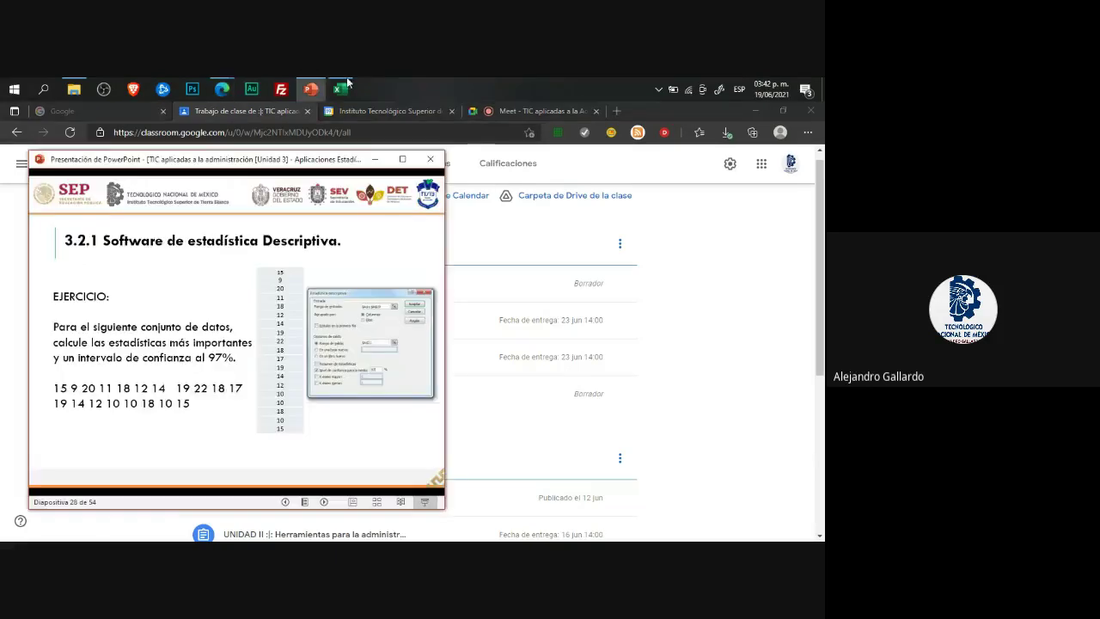
pyautogui.click(340, 89)
pyautogui.click(810, 111)
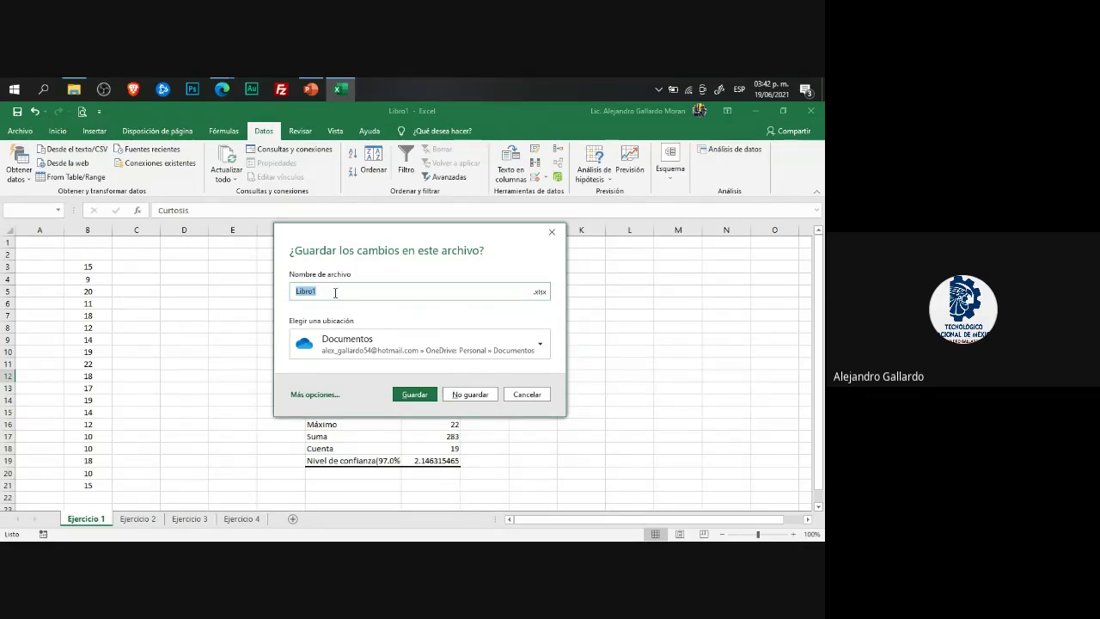
pyautogui.write('ehjercicio')
pyautogui.write('je')
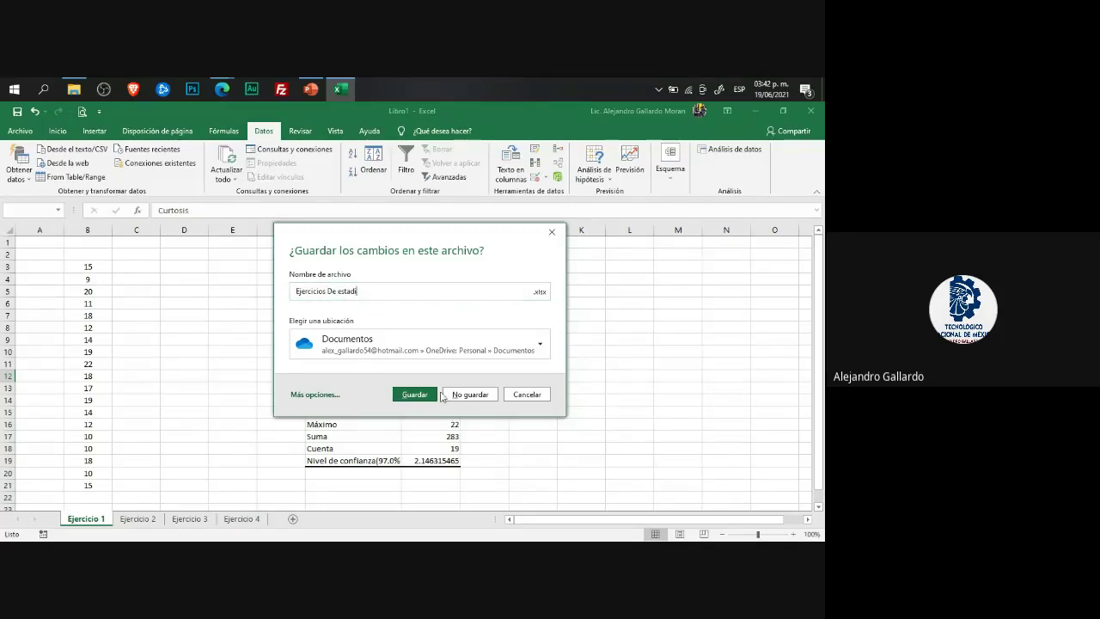
pyautogui.click(527, 396)
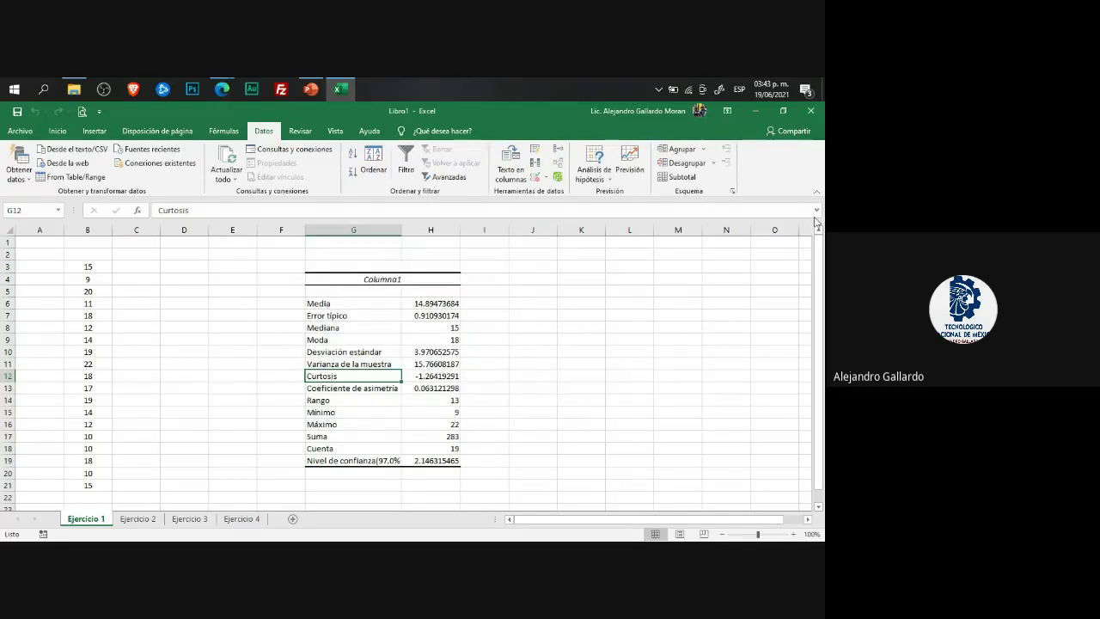
# Step: Close the Libro1 workbook without saving the changes
pyautogui.click(812, 112)
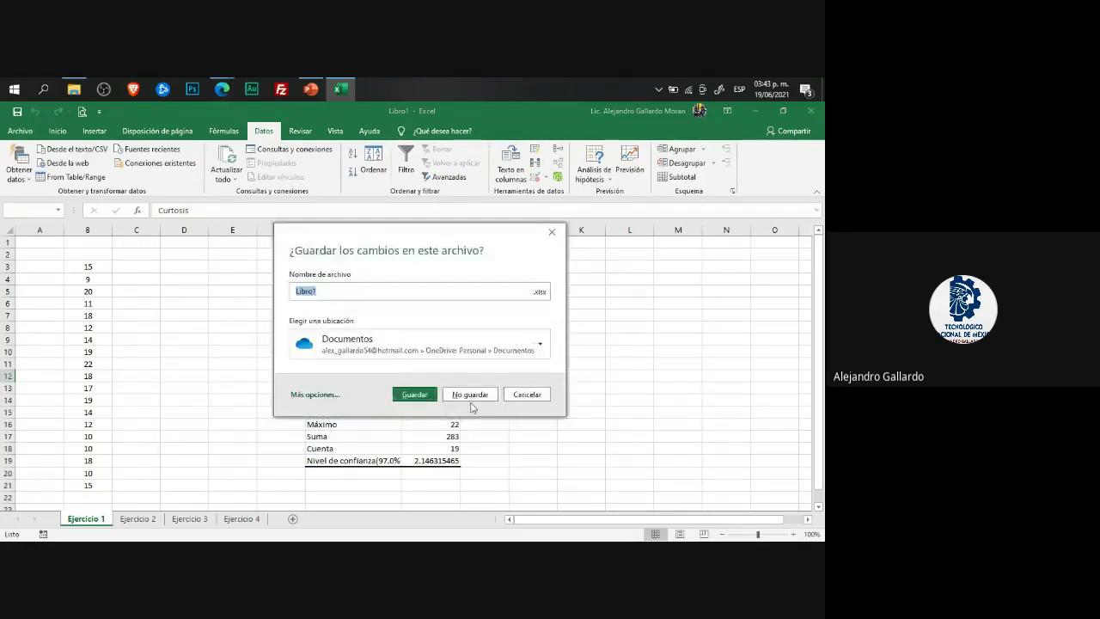
pyautogui.click(470, 394)
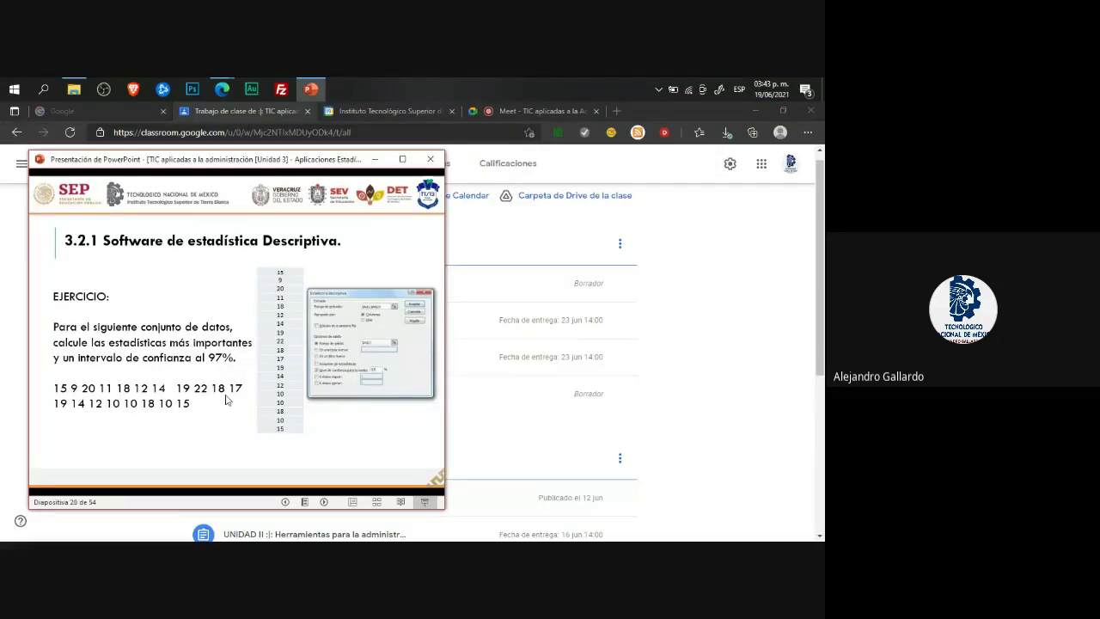
# Step: Advance the PowerPoint slide show from slide 28 to slide 34, on the concepts of inferential statistics
pyautogui.click(194, 407)
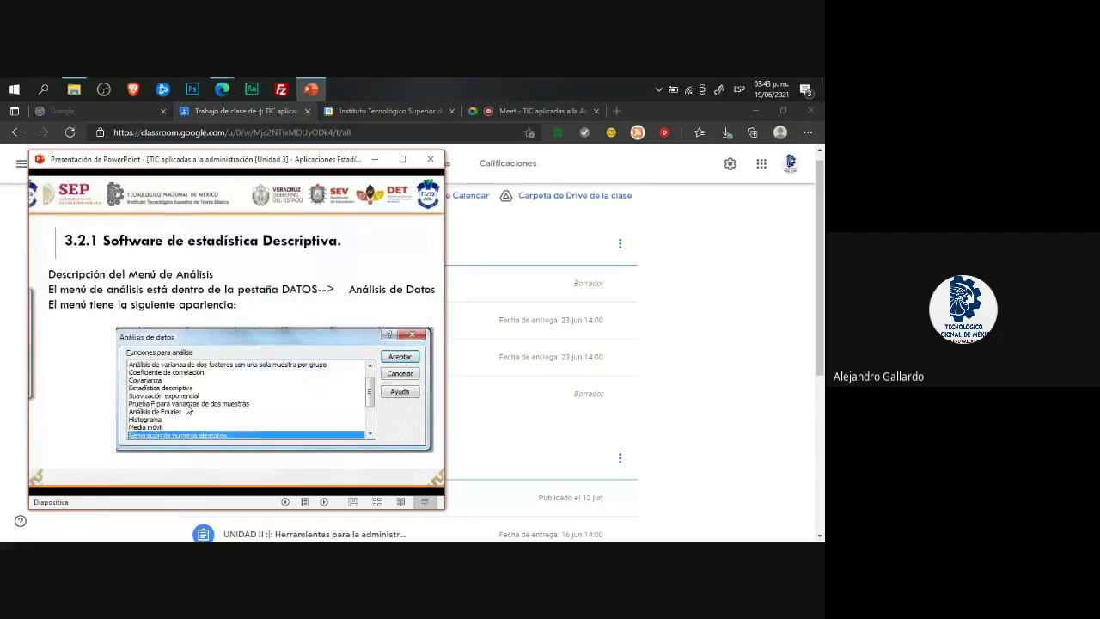
pyautogui.click(314, 294)
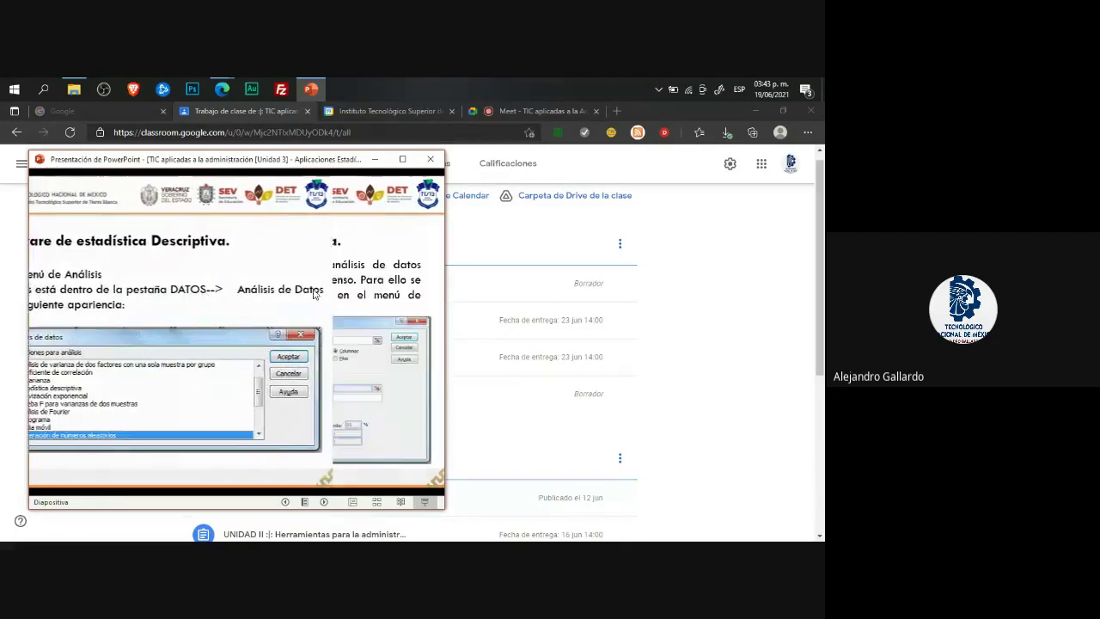
pyautogui.click(314, 294)
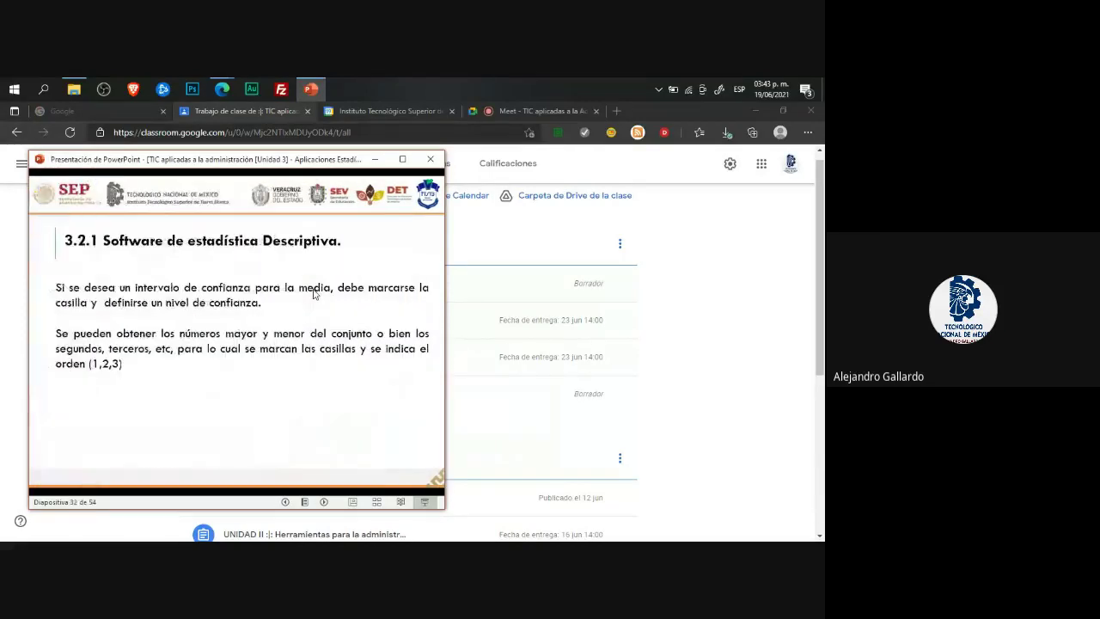
pyautogui.click(314, 293)
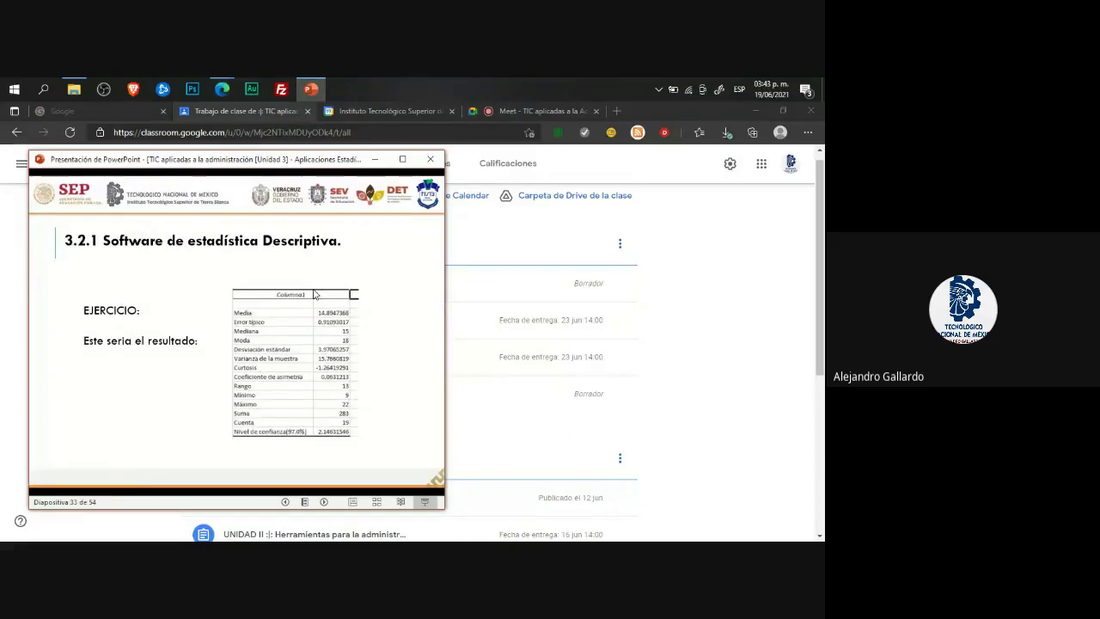
pyautogui.click(314, 294)
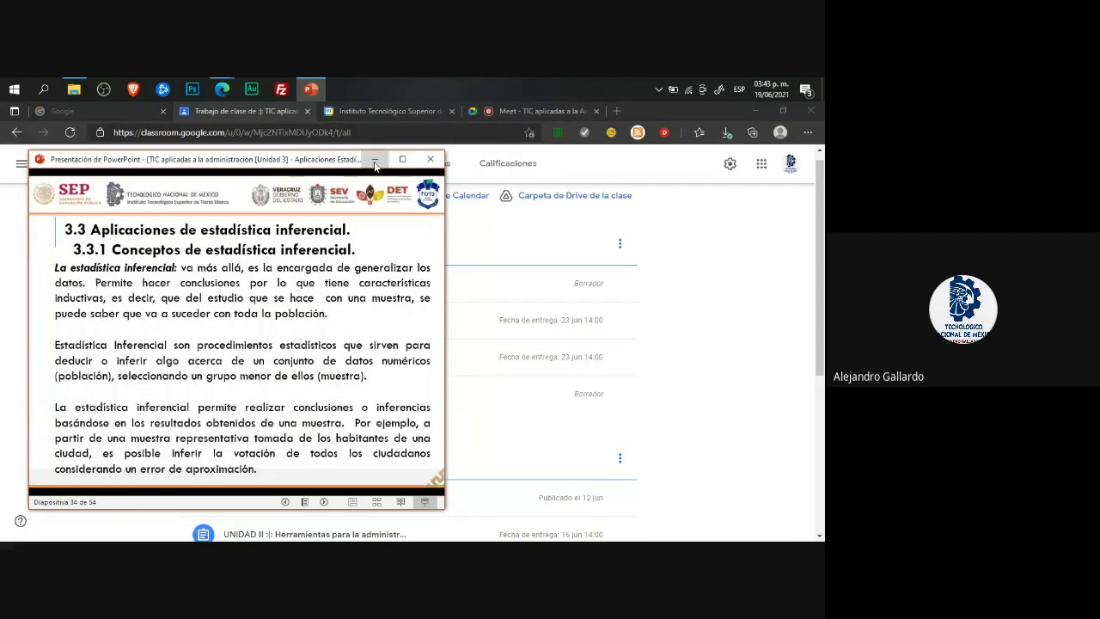
# Step: Switch to the browser, close the Google Calendar page, and check Classroom before returning to the Meet call
pyautogui.click(390, 113)
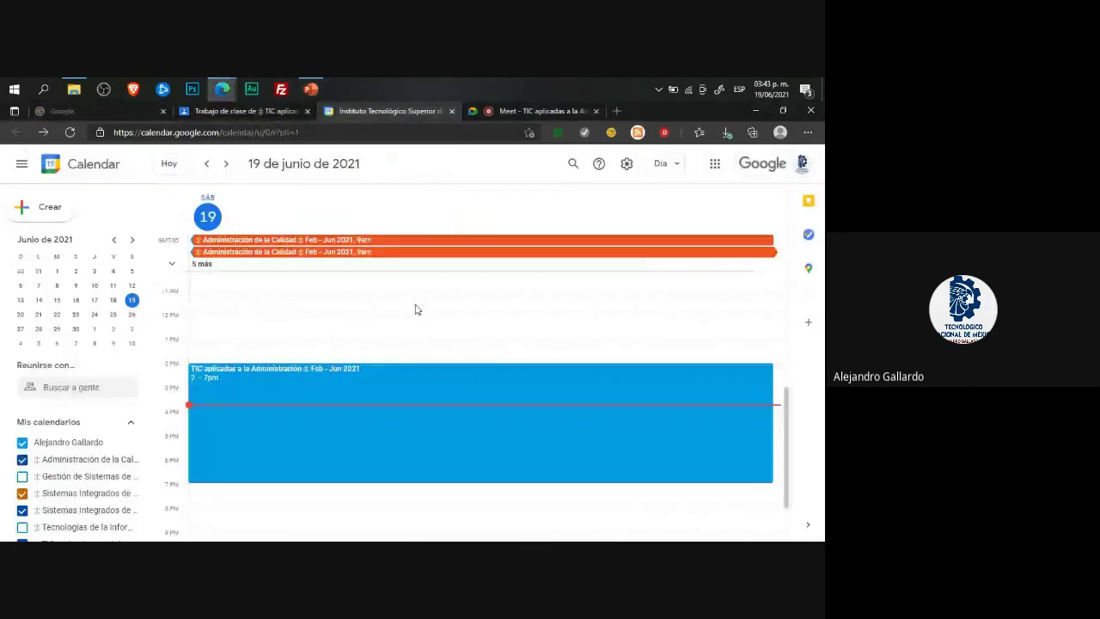
pyautogui.click(452, 113)
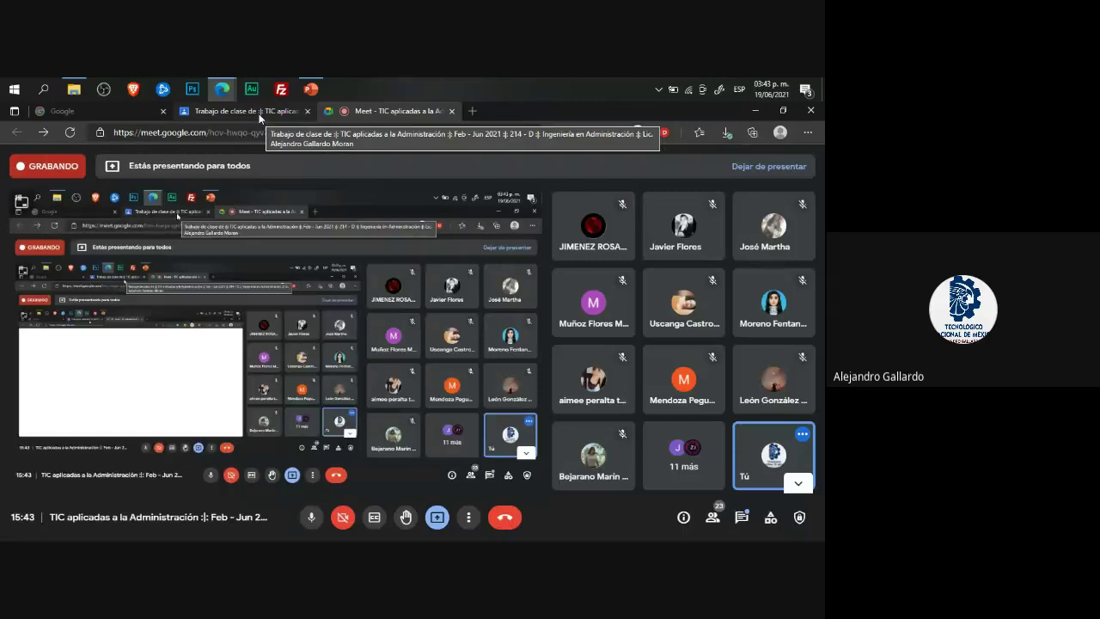
pyautogui.click(258, 115)
pyautogui.click(366, 111)
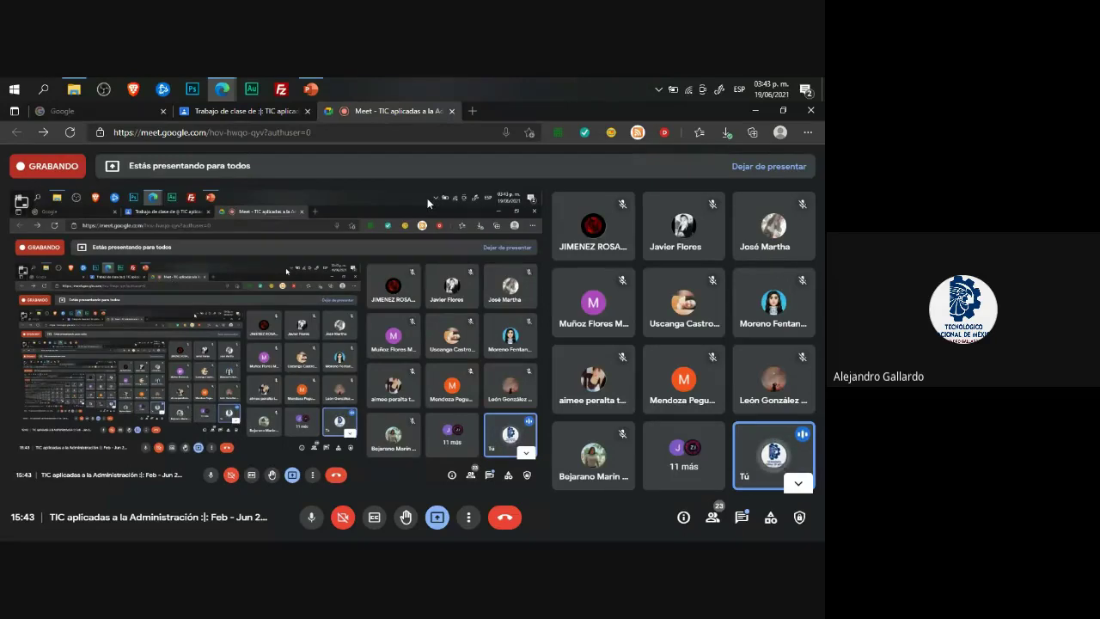
# Step: Switch to the PowerPoint slide show, then move and enlarge its window over the Meet call, leaving the participant tiles uncovered
pyautogui.click(310, 89)
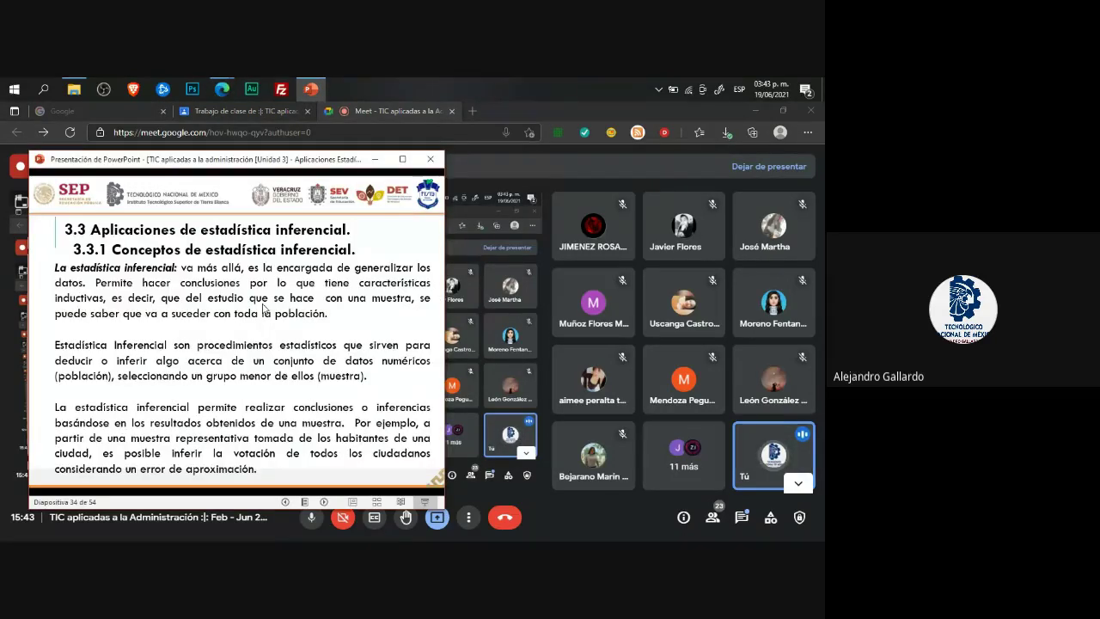
pyautogui.moveTo(285, 160); pyautogui.dragTo(263, 115)
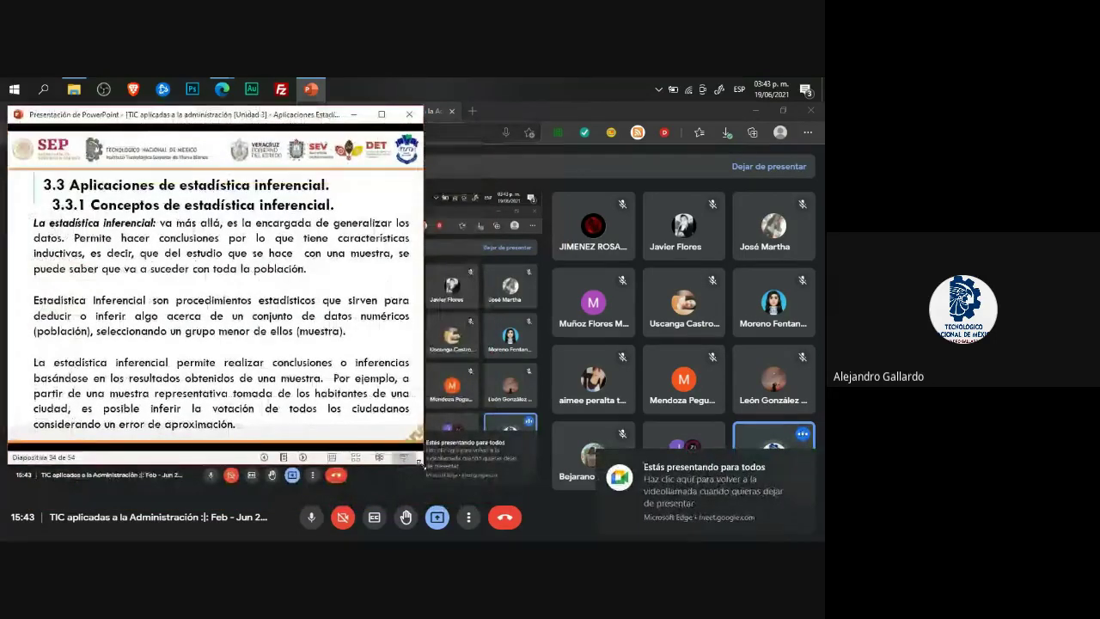
pyautogui.moveTo(420, 462); pyautogui.dragTo(557, 518)
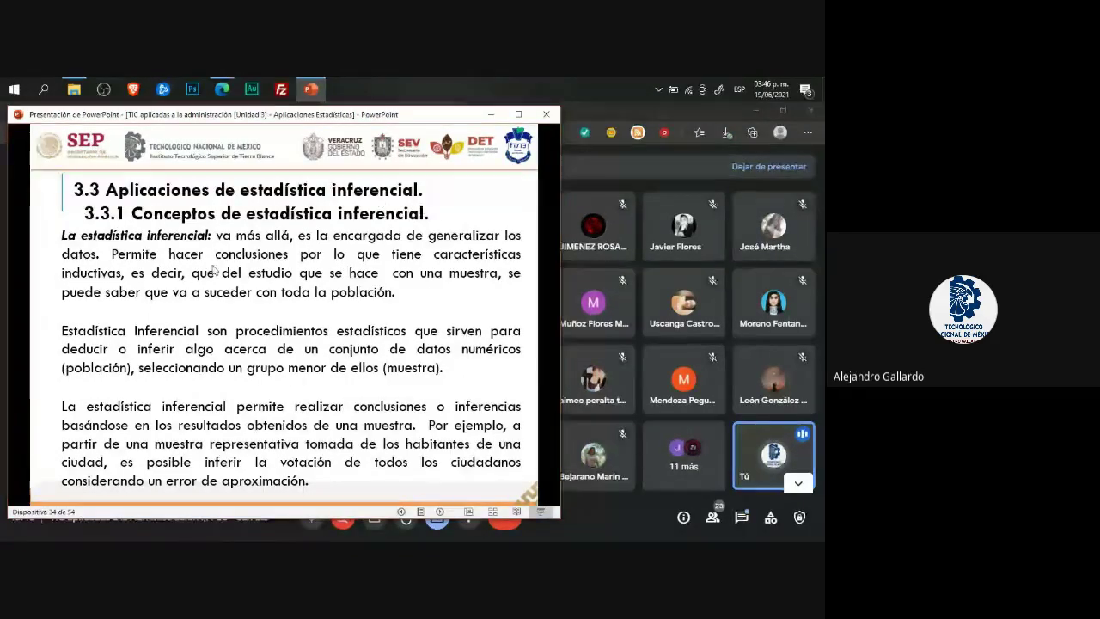
# Step: Advance the slide show from slide 34 to slide 38, on cases of descriptive and inferential statistics, briefly revisiting the HIPÓTESIS slide
pyautogui.click(255, 415)
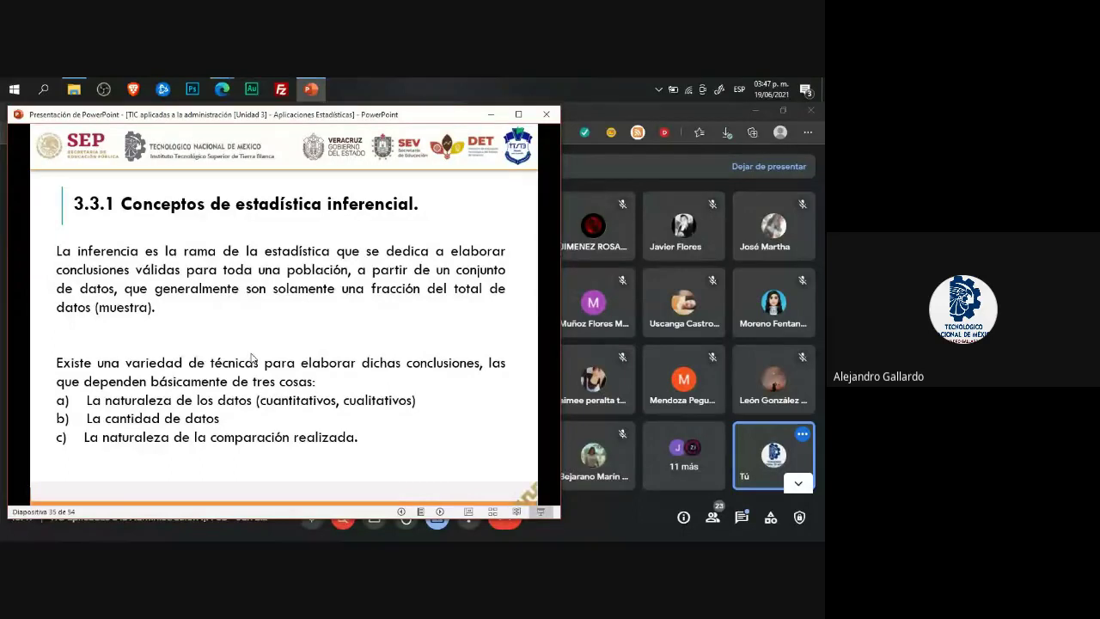
pyautogui.press('Right')
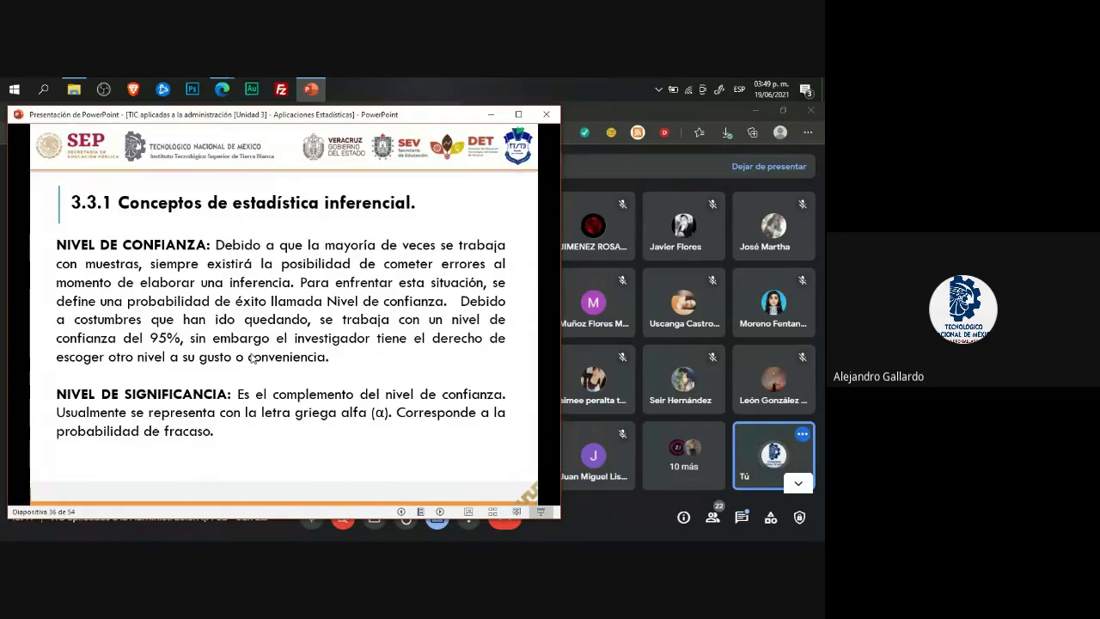
pyautogui.press('Right')
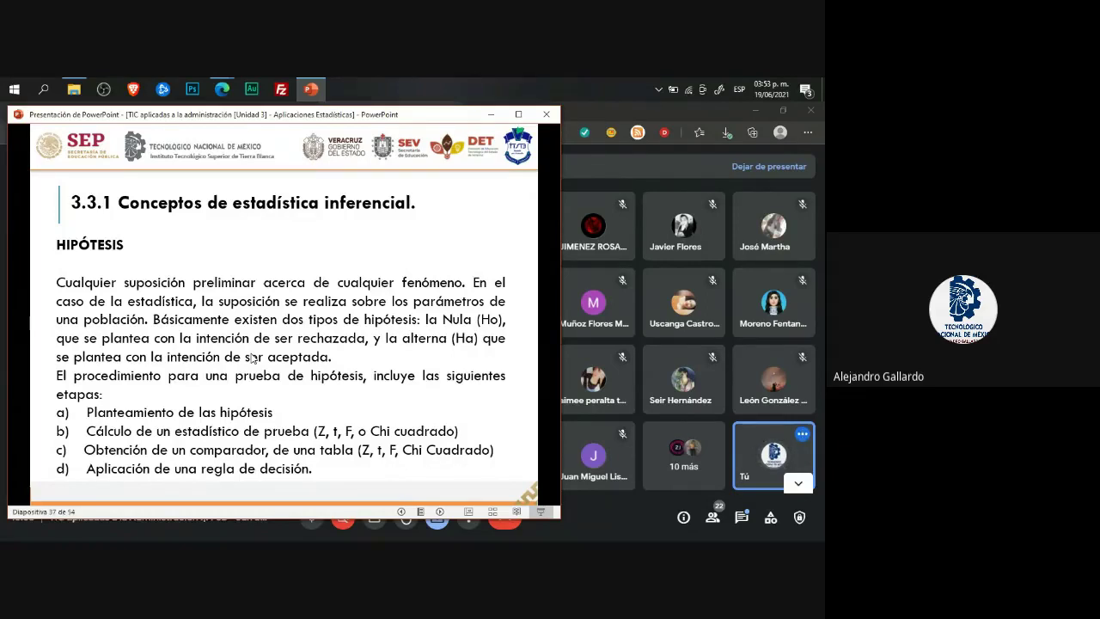
pyautogui.click(252, 357)
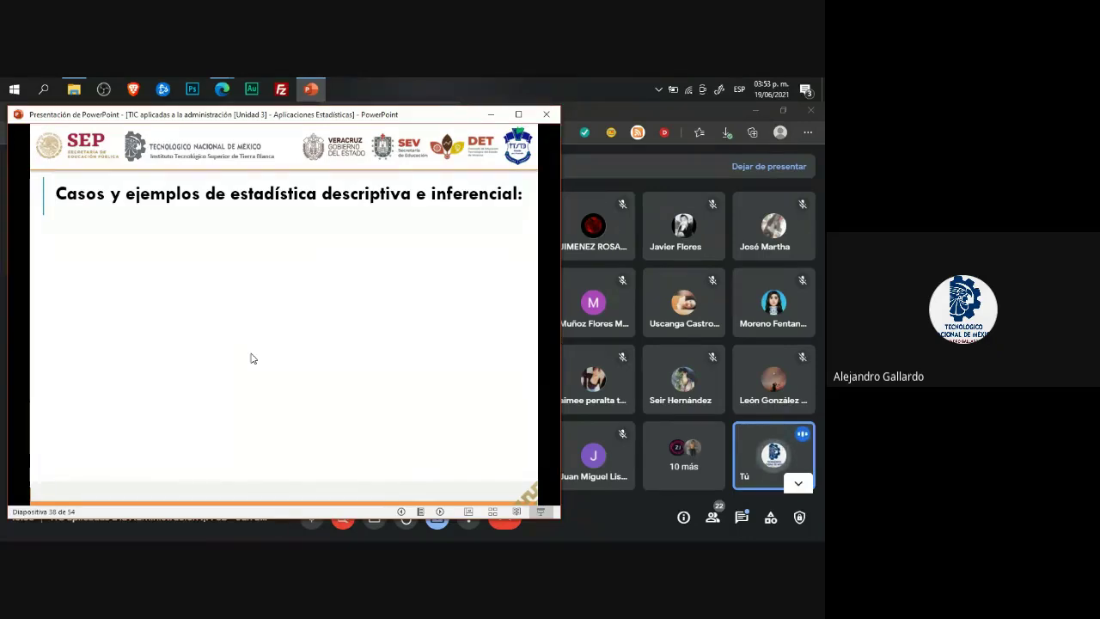
pyautogui.press('Right')
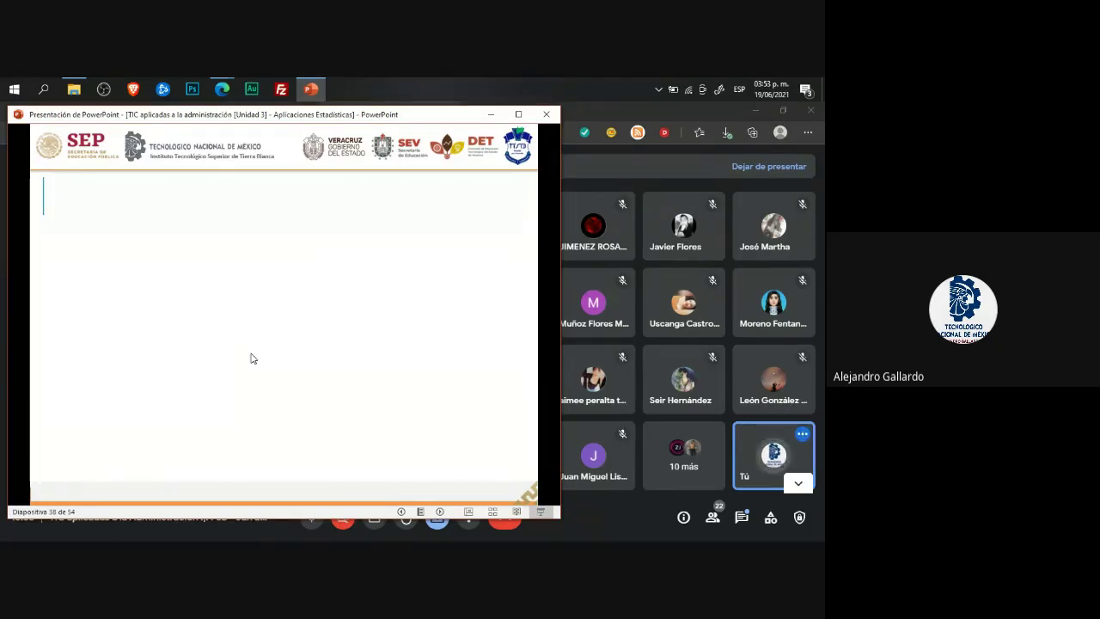
pyautogui.press('Left')
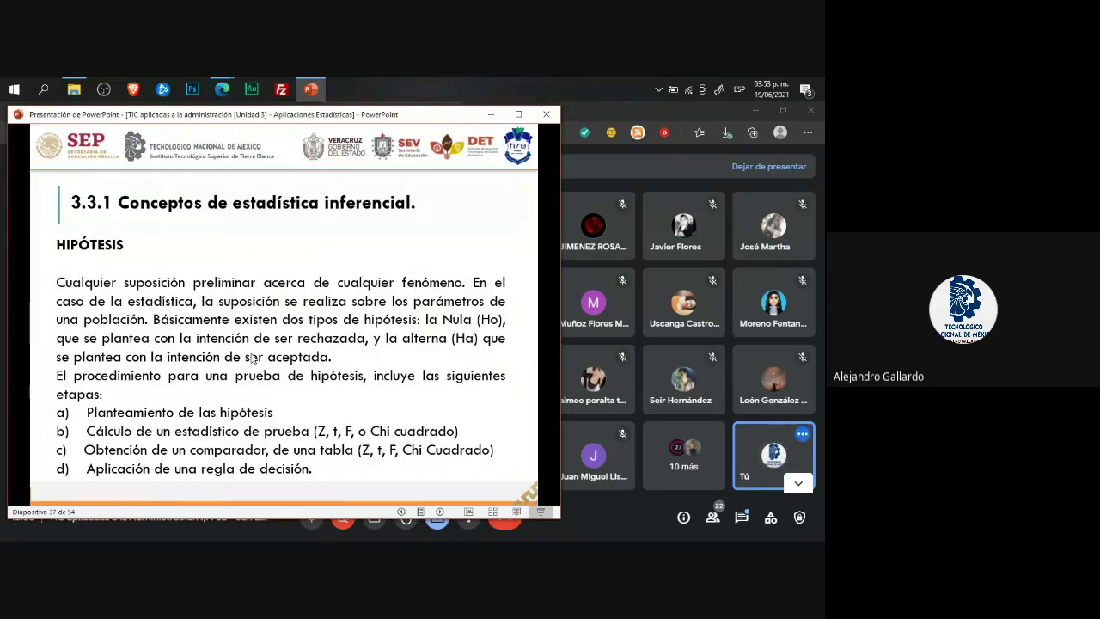
pyautogui.press('Right')
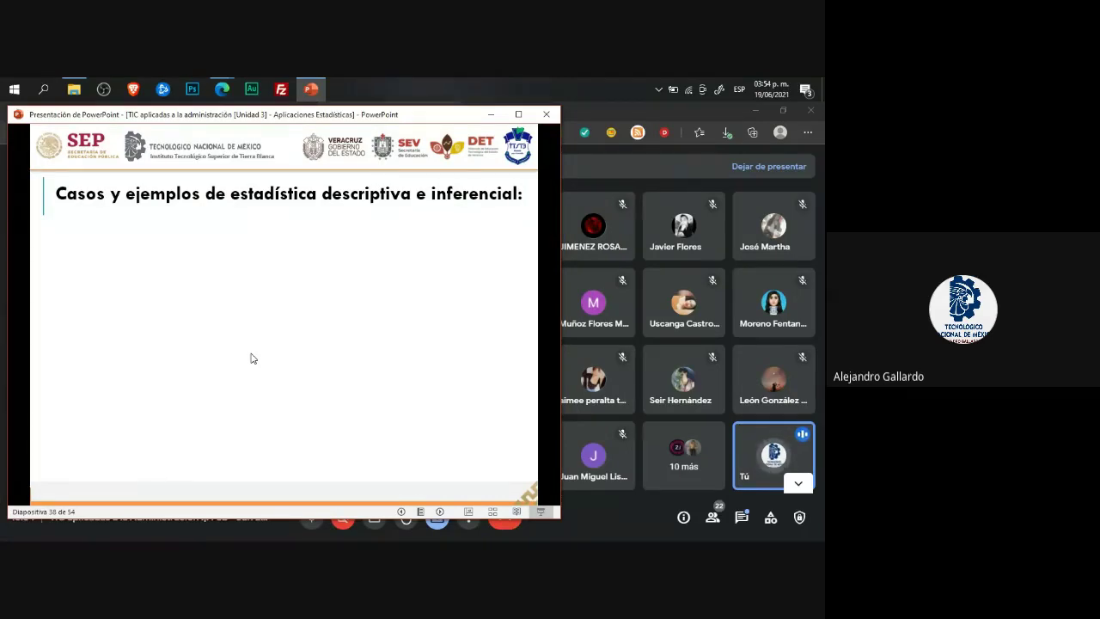
# Step: Reveal the Estadística Descriptiva and Estadística Inferencial examples on slide 38, and continue to the practice cases on slide 39
pyautogui.click(252, 359)
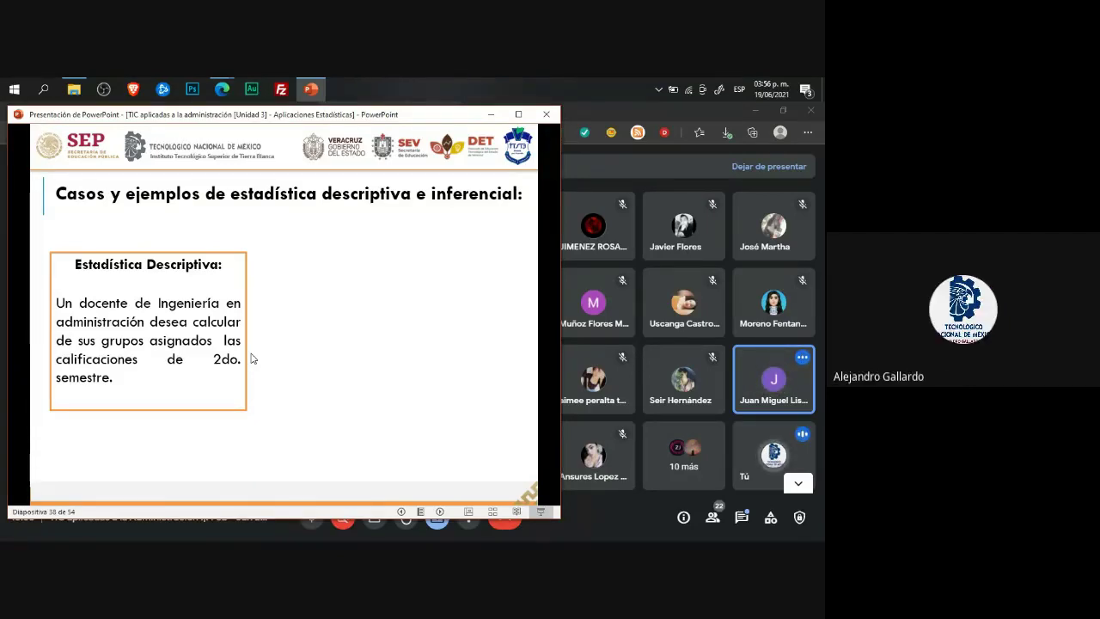
pyautogui.click(252, 358)
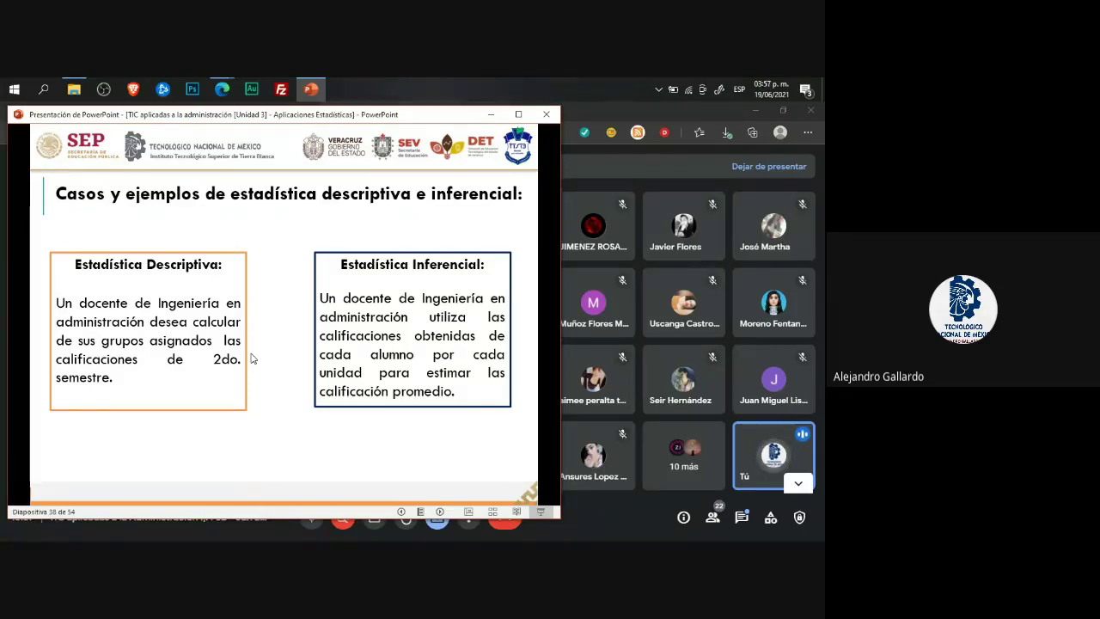
pyautogui.click(252, 358)
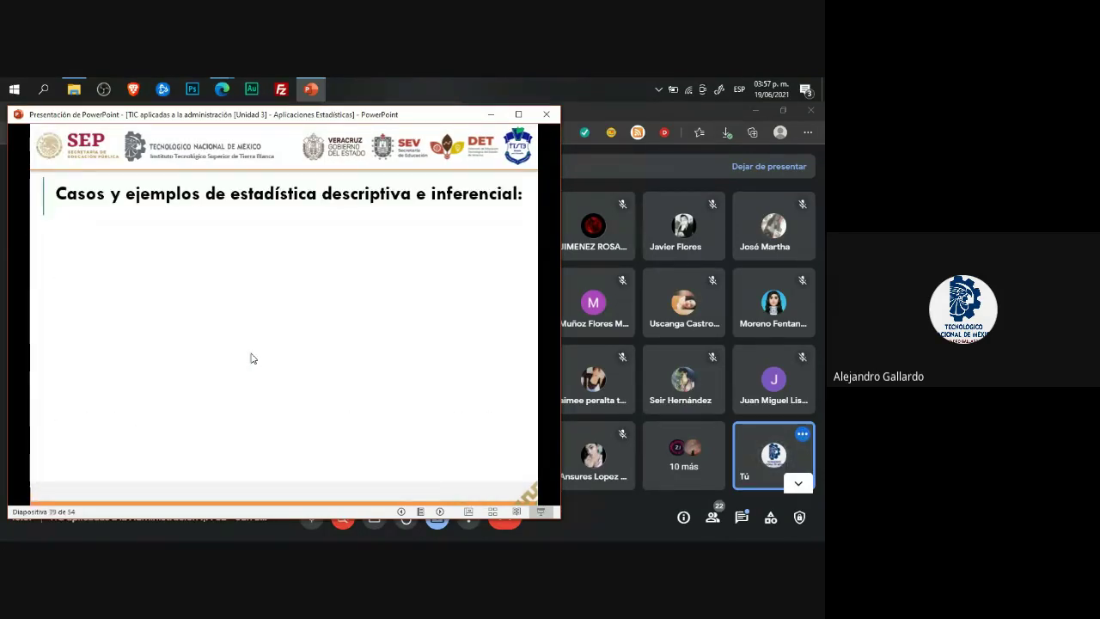
pyautogui.click(252, 358)
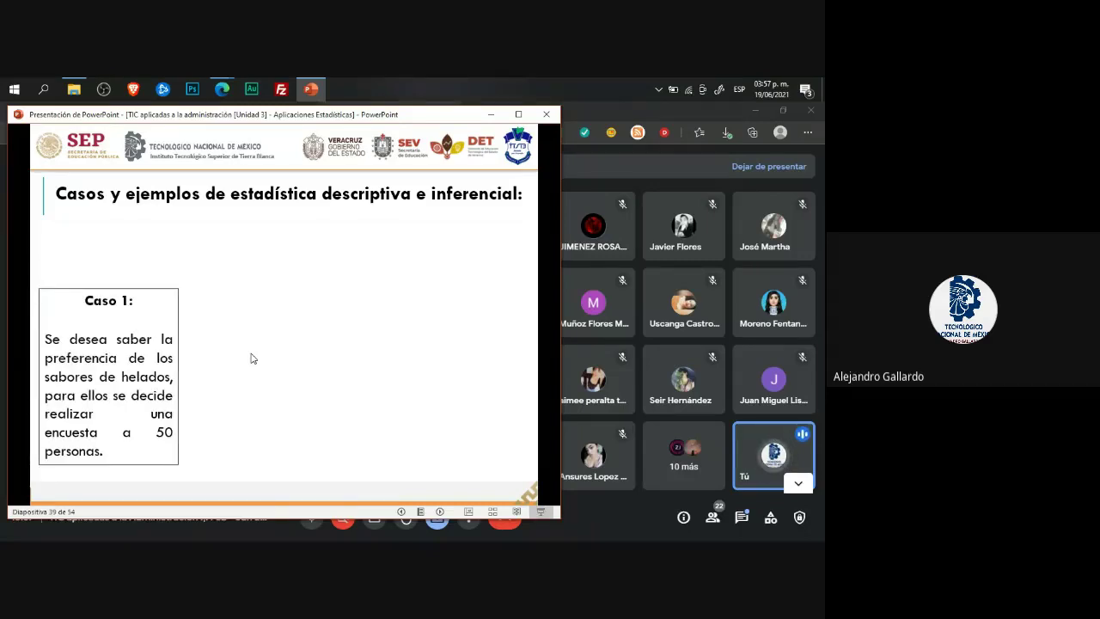
pyautogui.press('Left')
pyautogui.press('Left')
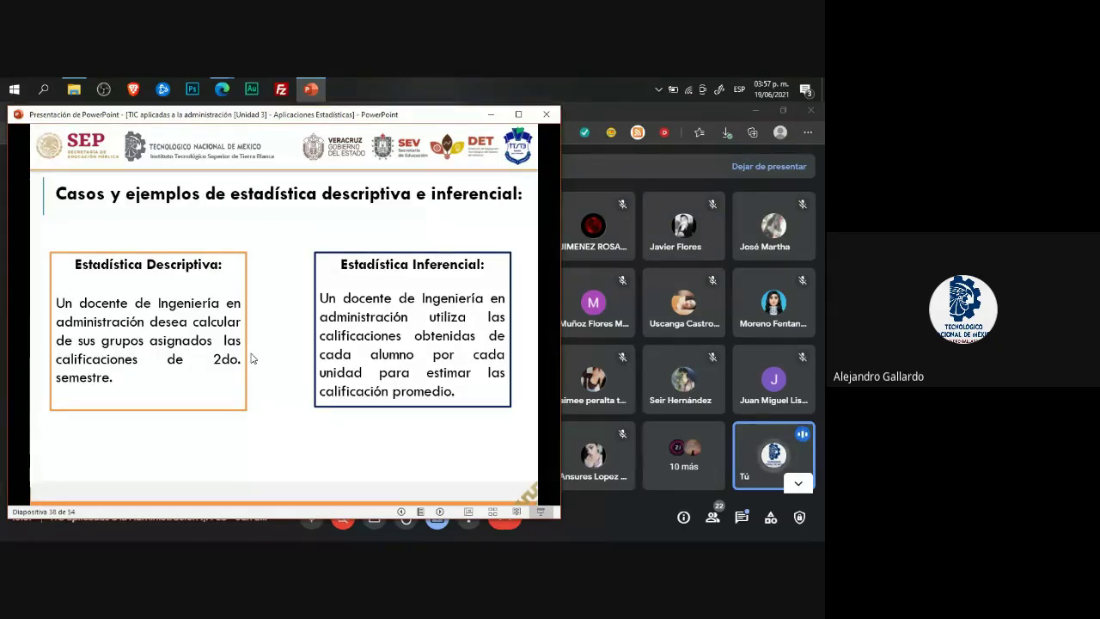
pyautogui.press('Right')
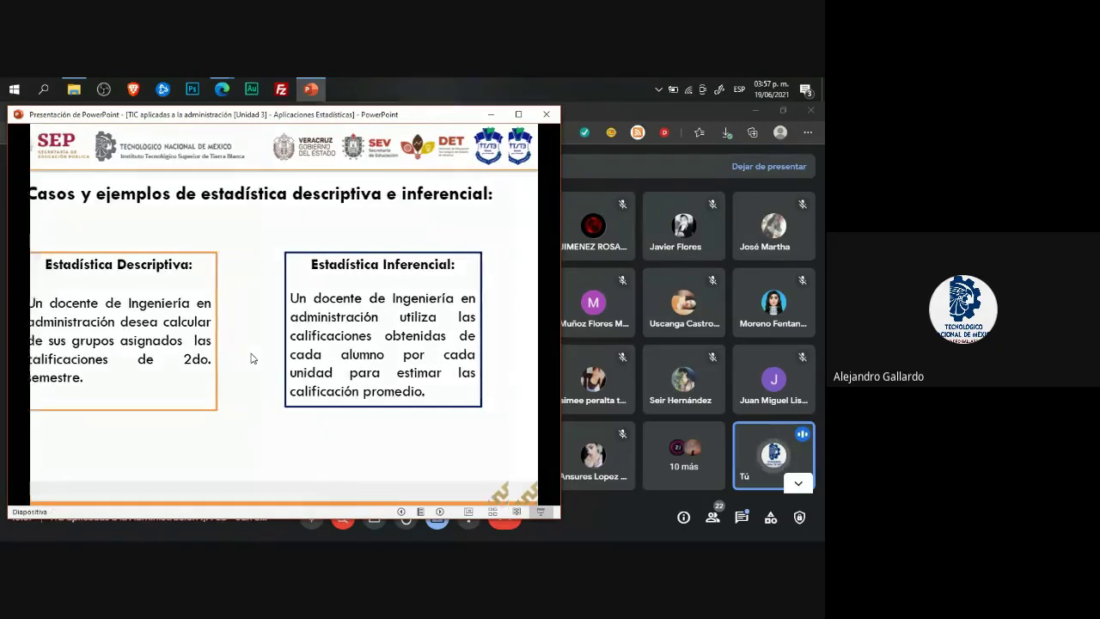
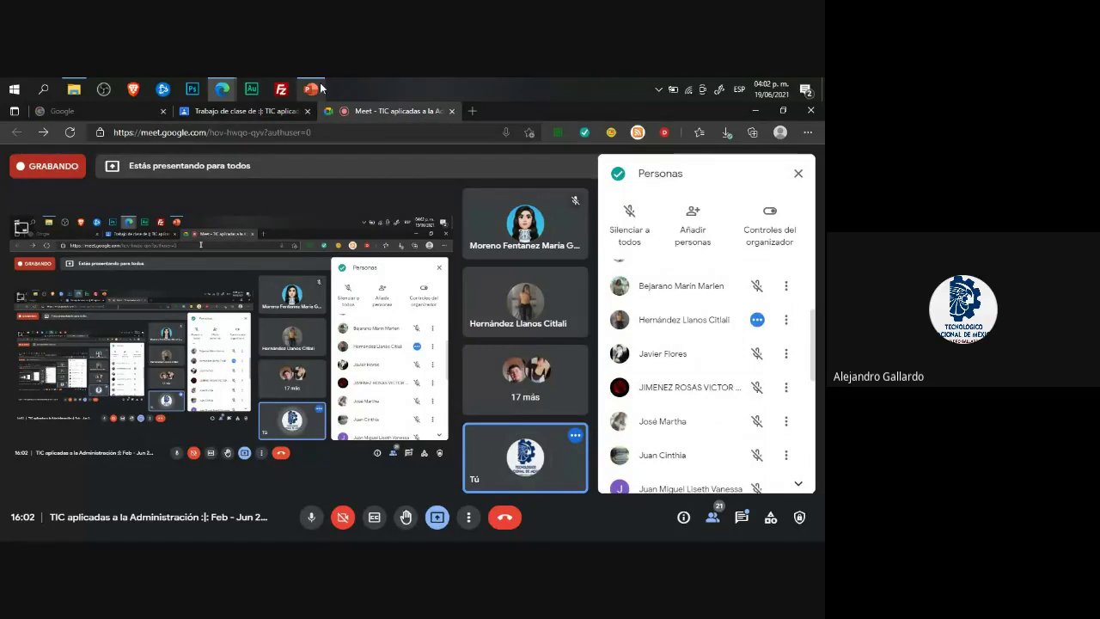
# Step: Return to the PowerPoint slide show, reveal Caso 3's answer on slide 39, and advance to slide 40 about PSPP
pyautogui.click(310, 88)
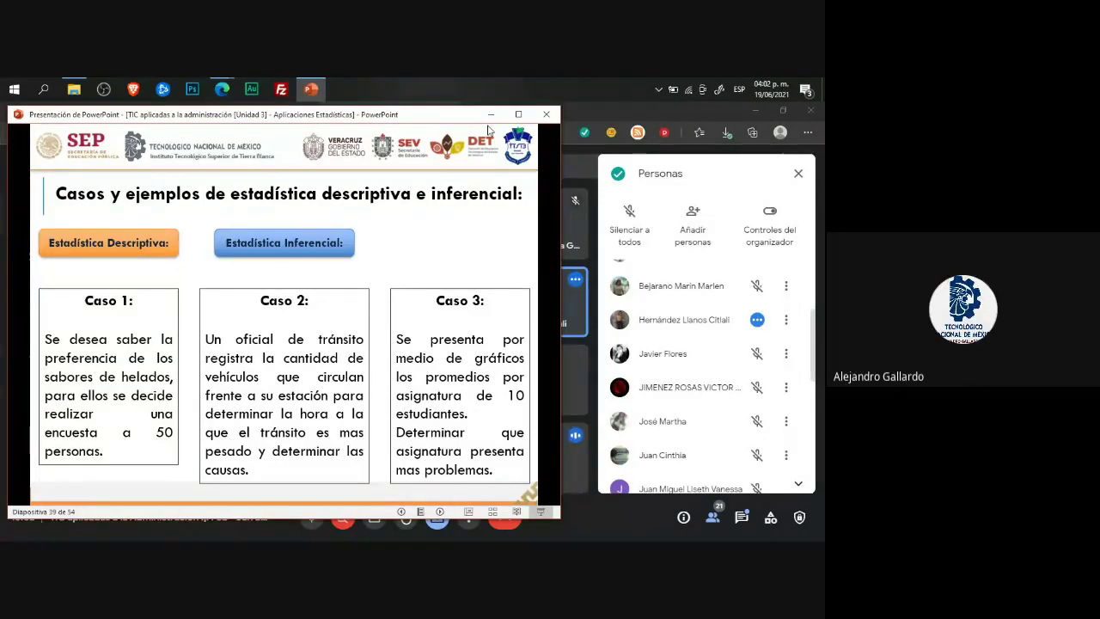
pyautogui.click(488, 128)
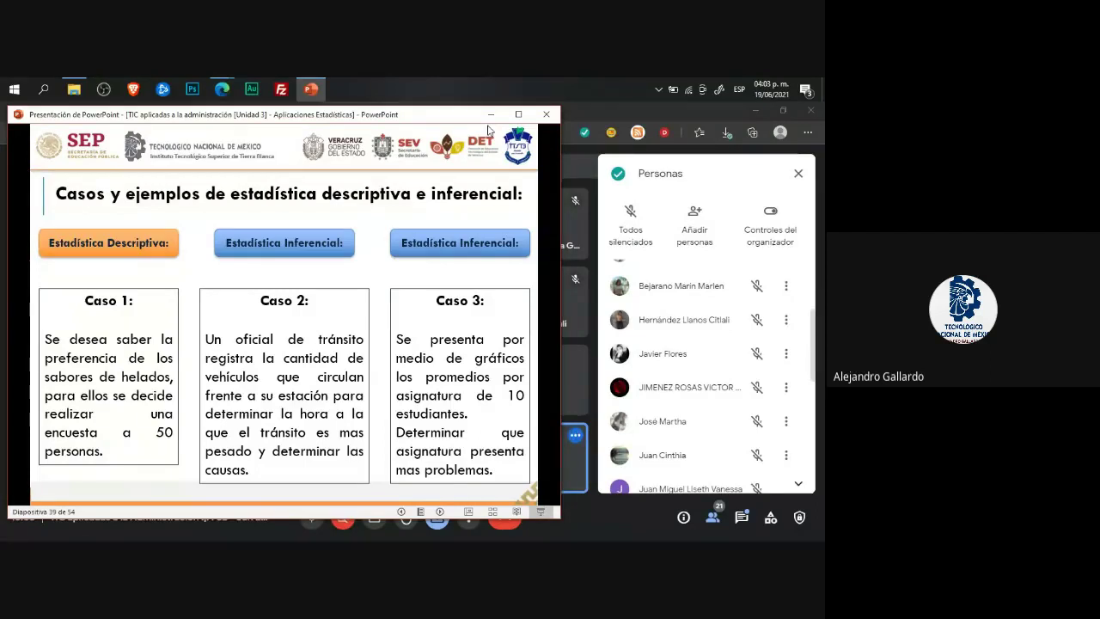
pyautogui.press('Right')
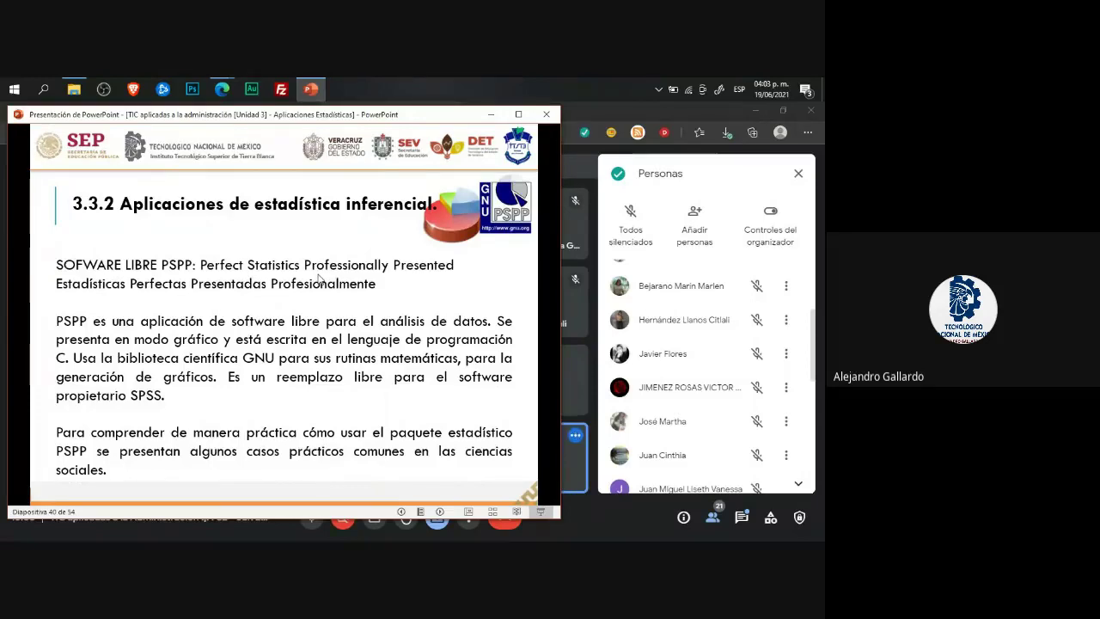
# Step: Check the Meet call in the browser, then return to the slide show and advance to Ejercicio 1 on slide 41
pyautogui.click(599, 109)
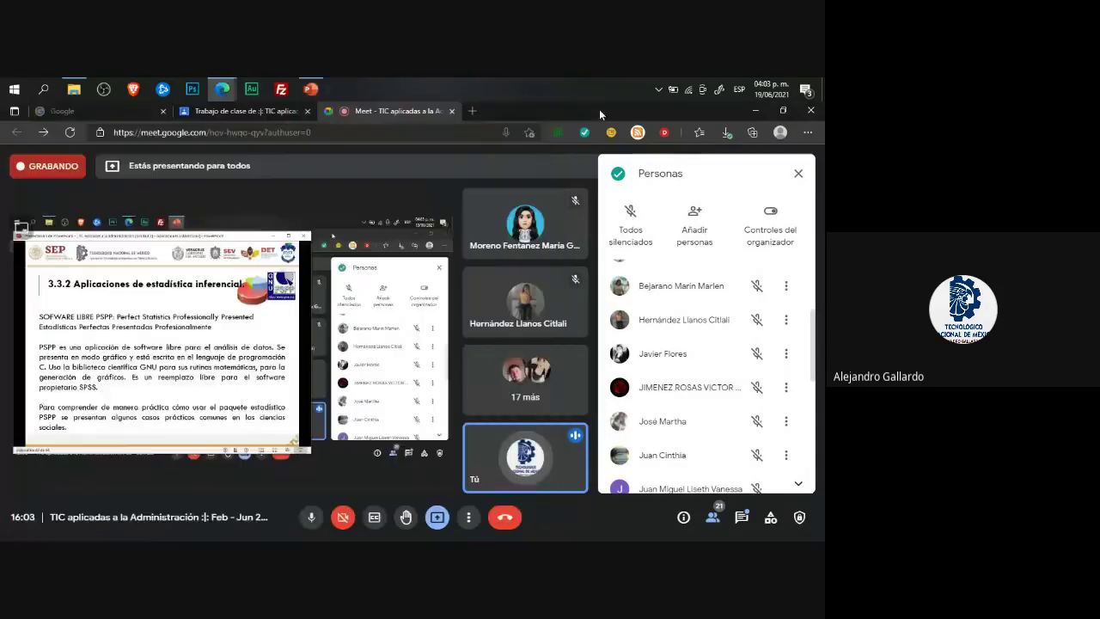
pyautogui.click(311, 87)
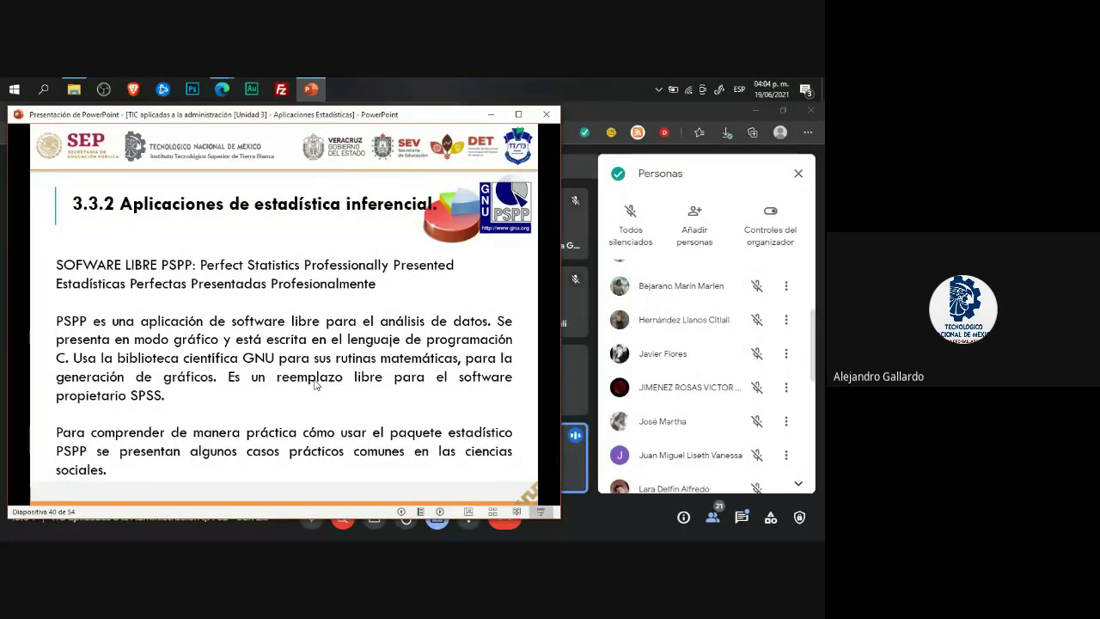
pyautogui.press('Right')
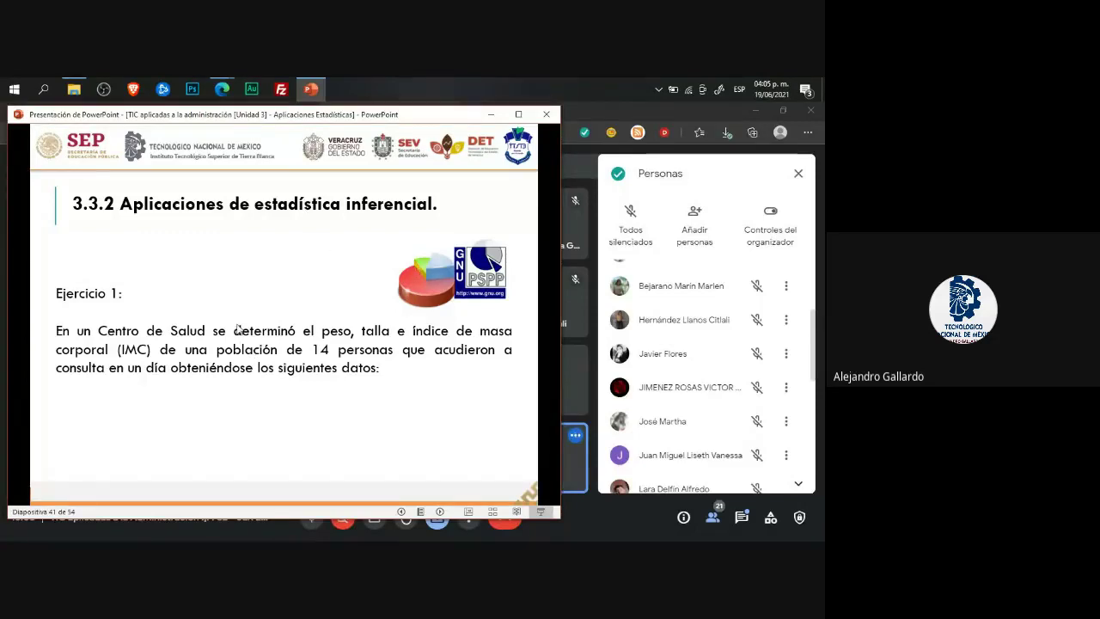
# Step: Switch to Classroom, open the last UNIDAD III draft assignment for editing, and highlight ACTIVIDAD 3 in its title
pyautogui.click(598, 109)
pyautogui.click(263, 112)
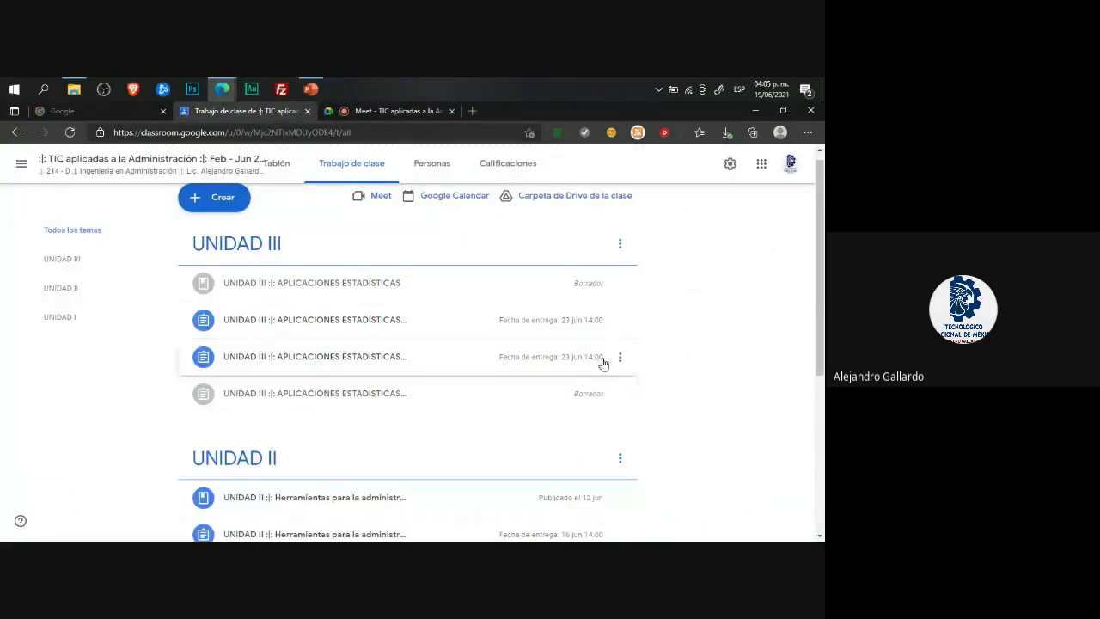
pyautogui.click(620, 395)
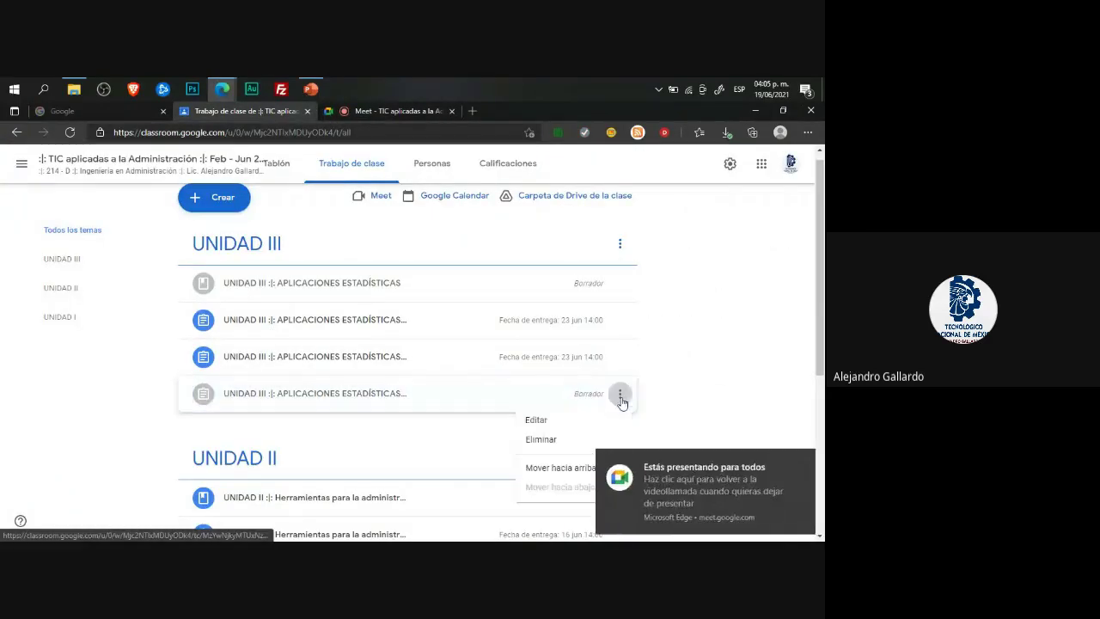
pyautogui.click(537, 421)
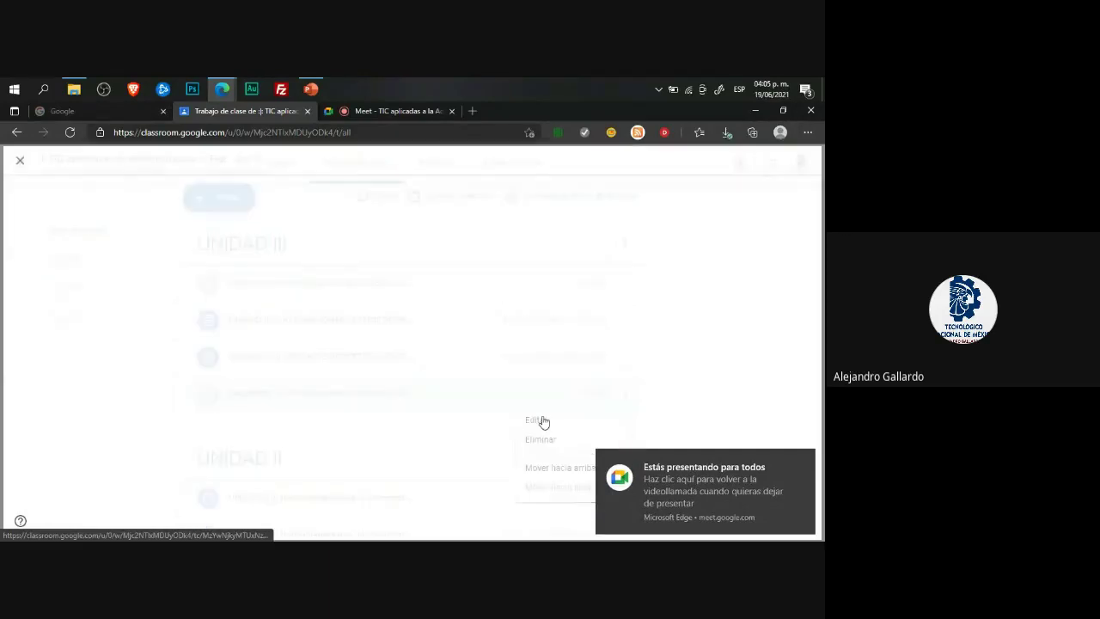
pyautogui.click(804, 457)
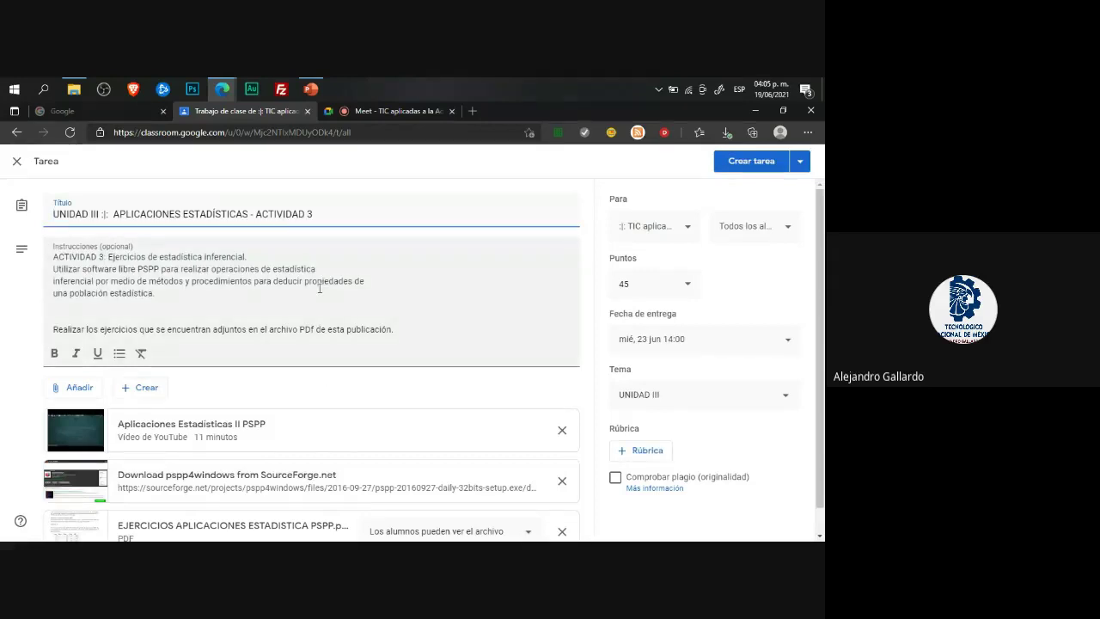
pyautogui.moveTo(256, 215); pyautogui.dragTo(334, 213)
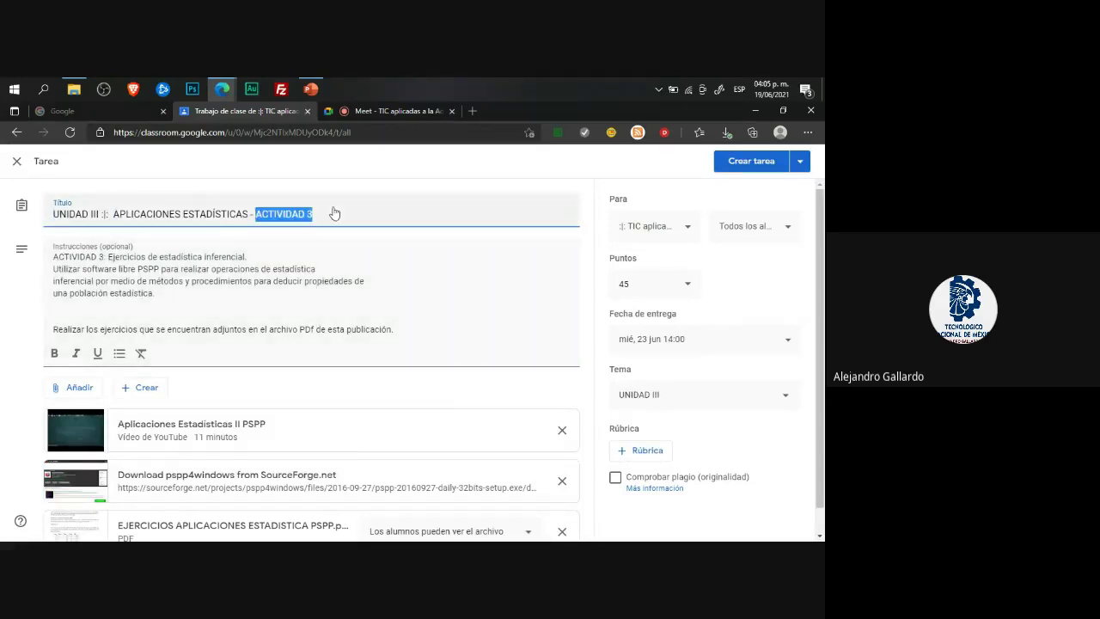
# Step: Remove the line breaks after "estadística" and "propiedades de" in the instructions, joining the PSPP description into one paragraph
pyautogui.click(307, 267)
pyautogui.scroll(-1, 266, 234)
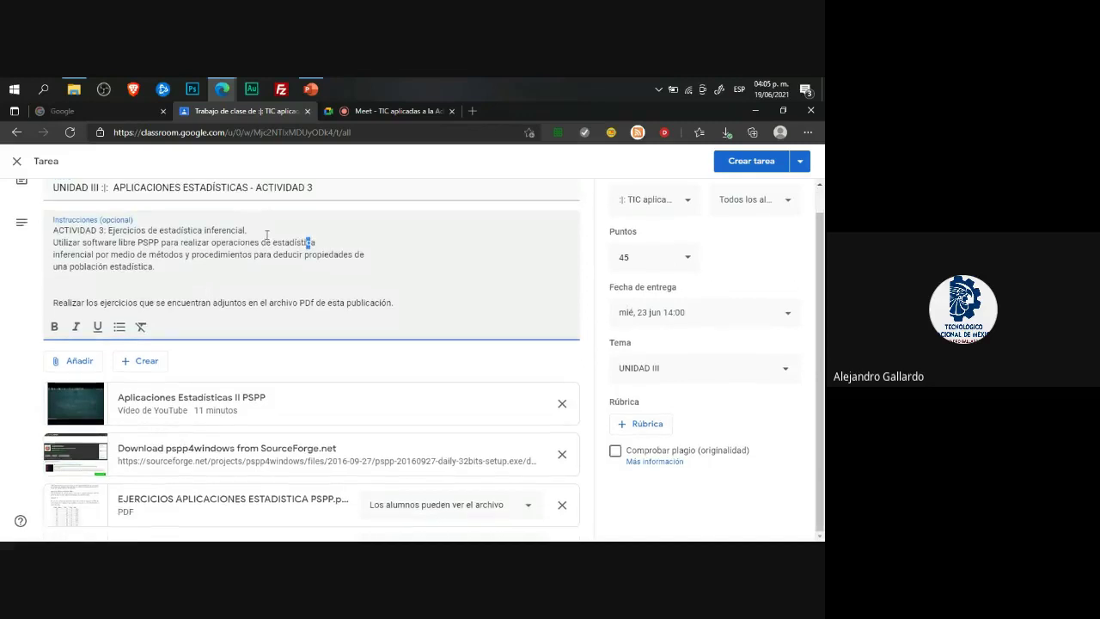
pyautogui.click(325, 244)
pyautogui.press('Delete')
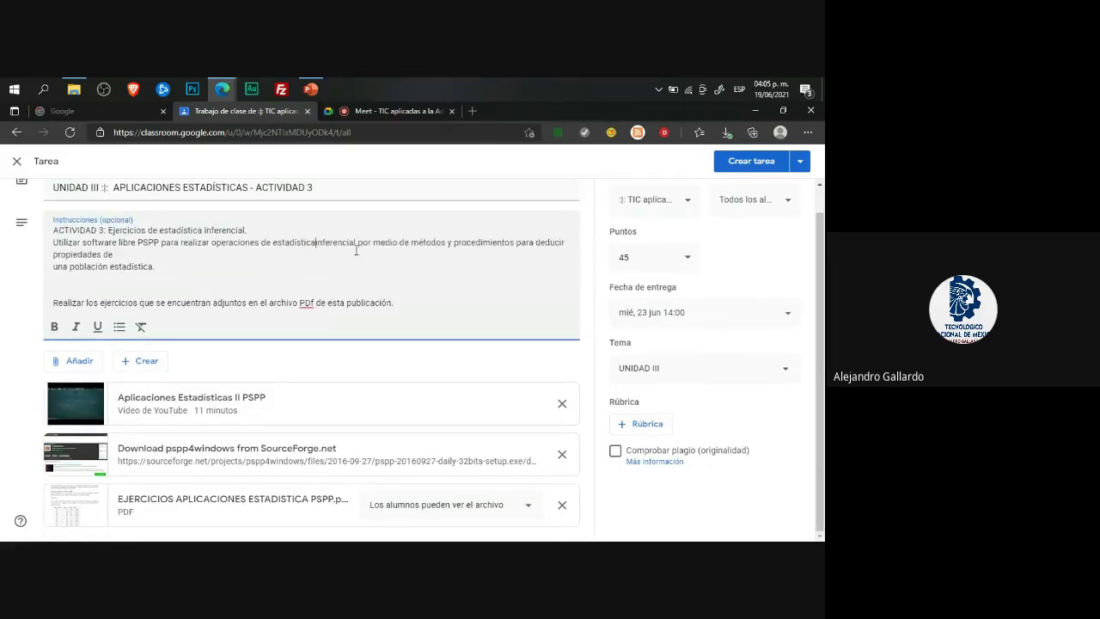
pyautogui.click(139, 261)
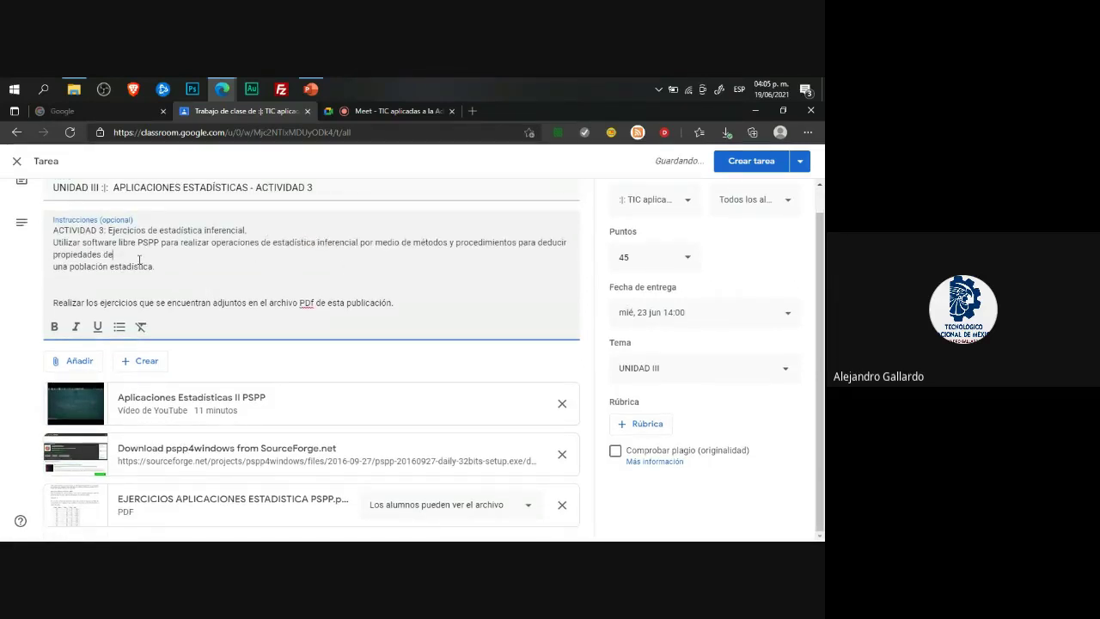
pyautogui.press('Delete')
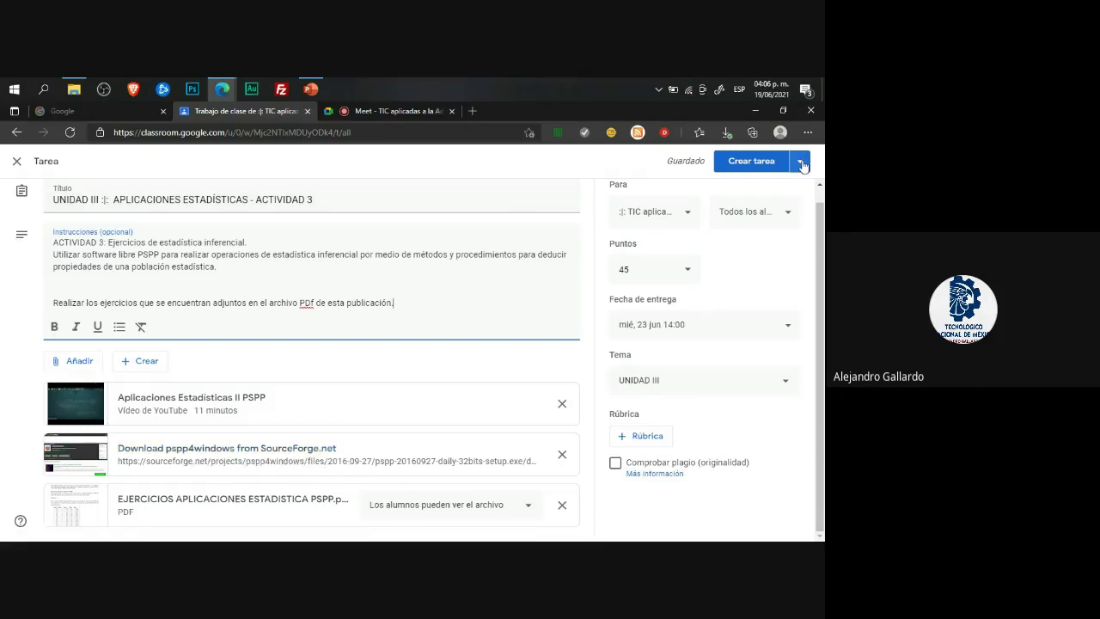
# Step: Check the assignment's points and remove the extra blank line above the "Realizar los ejercicios" sentence in the instructions
pyautogui.doubleClick(612, 270)
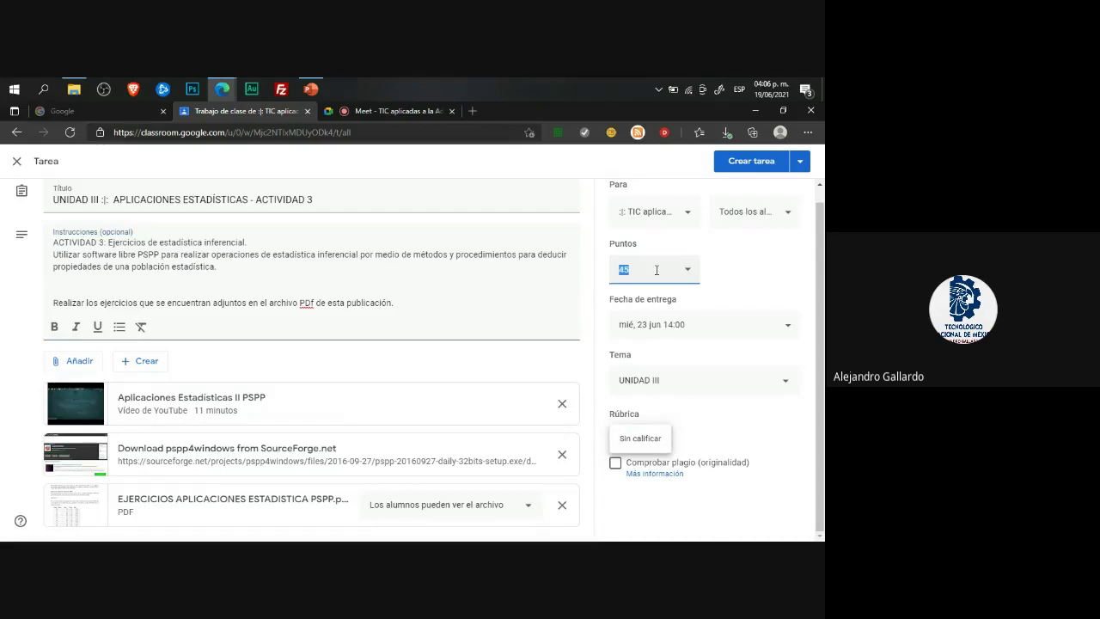
pyautogui.click(768, 273)
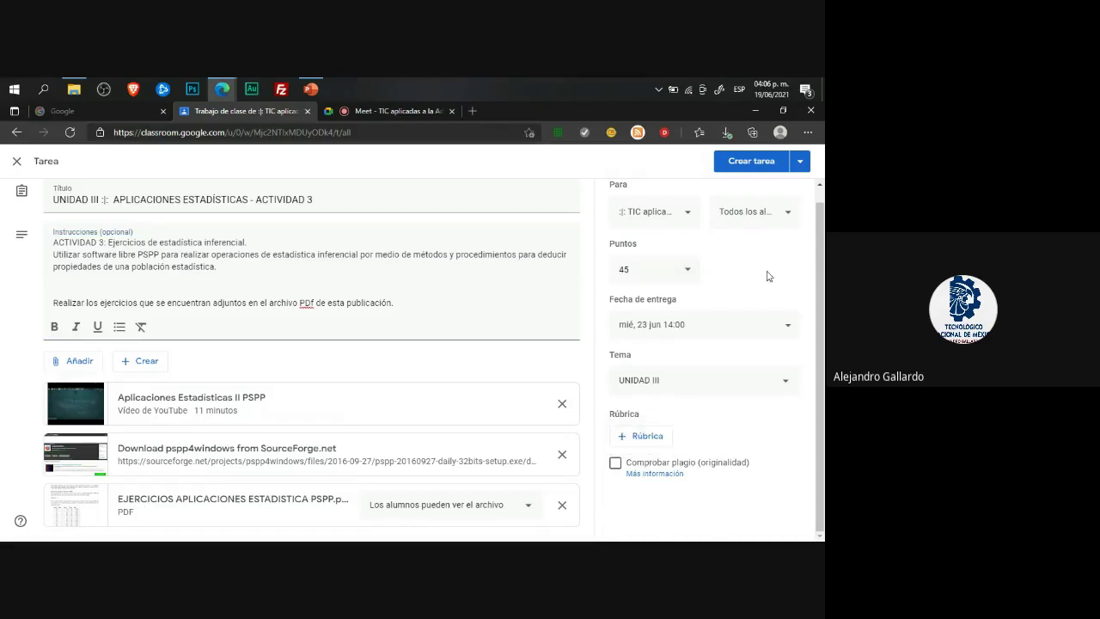
pyautogui.click(437, 302)
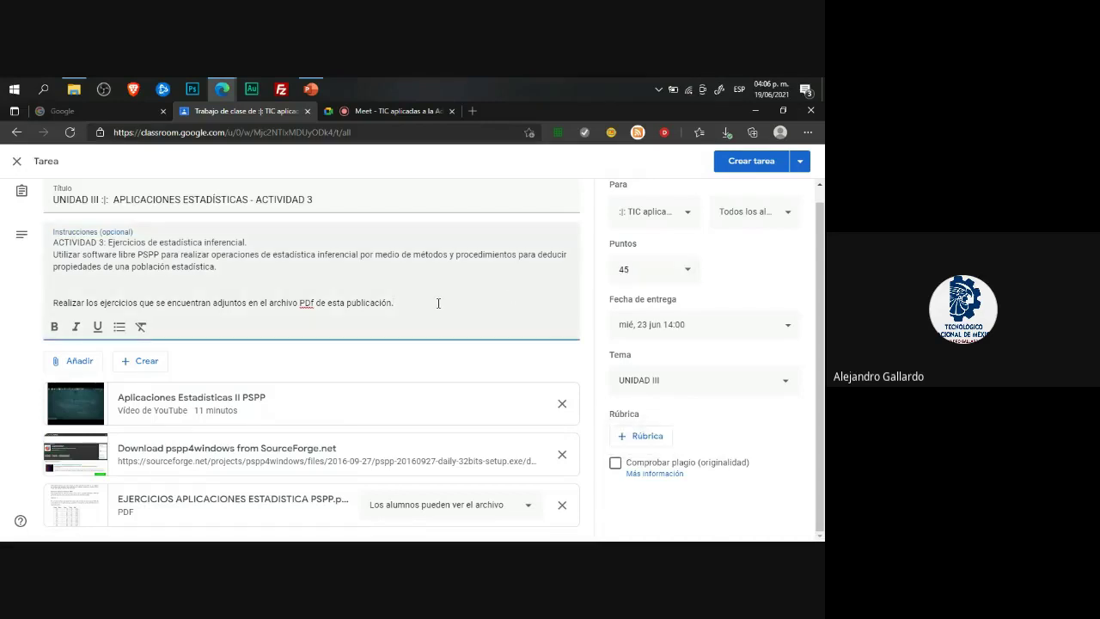
pyautogui.press('Delete')
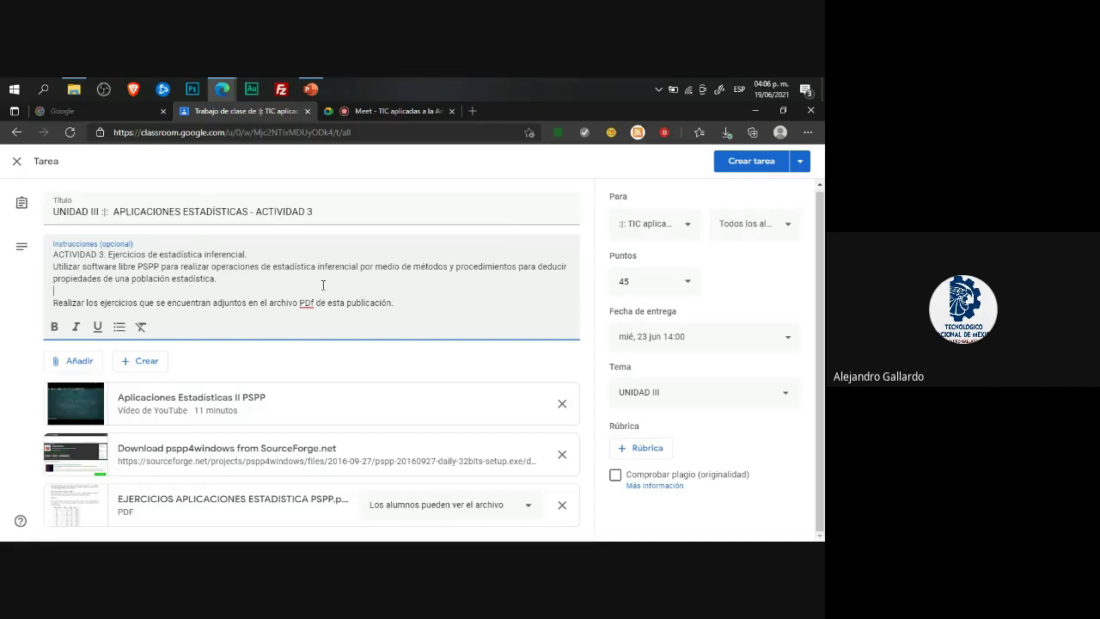
pyautogui.click(424, 305)
pyautogui.click(765, 264)
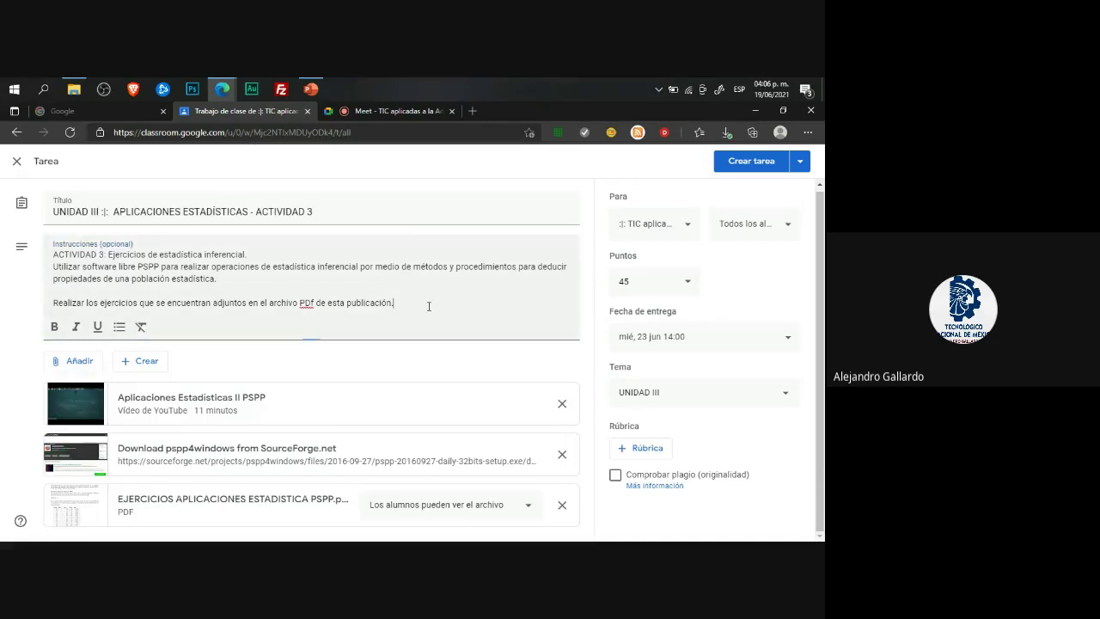
pyautogui.click(756, 301)
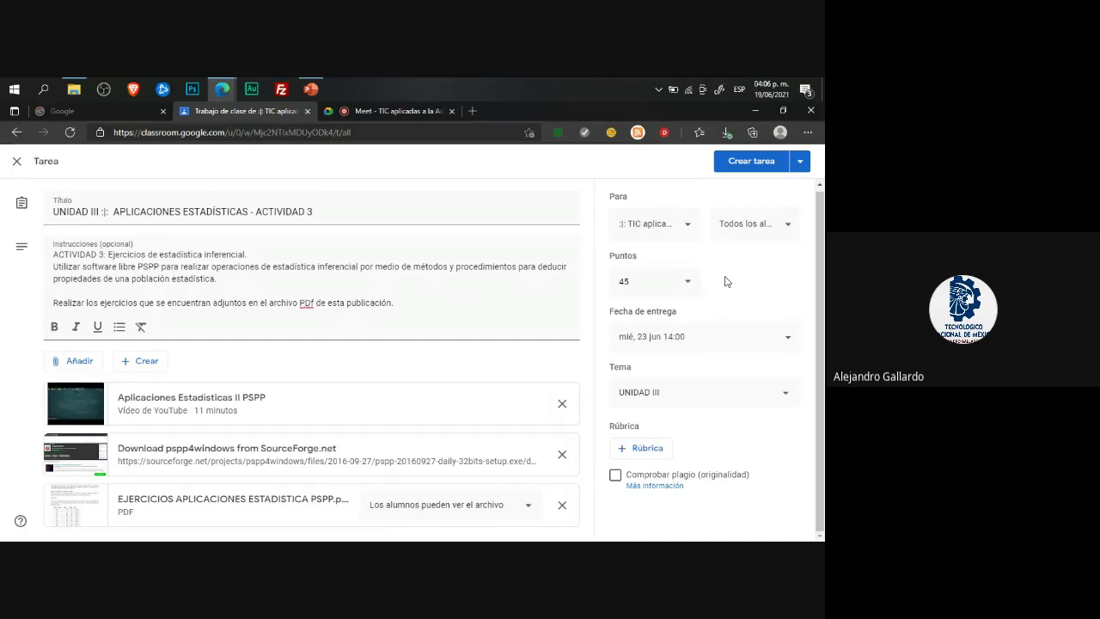
# Step: Publish the UNIDAD III APLICACIONES ESTADÍSTICAS - ACTIVIDAD 3 assignment to the class immediately and confirm its creation
pyautogui.click(799, 161)
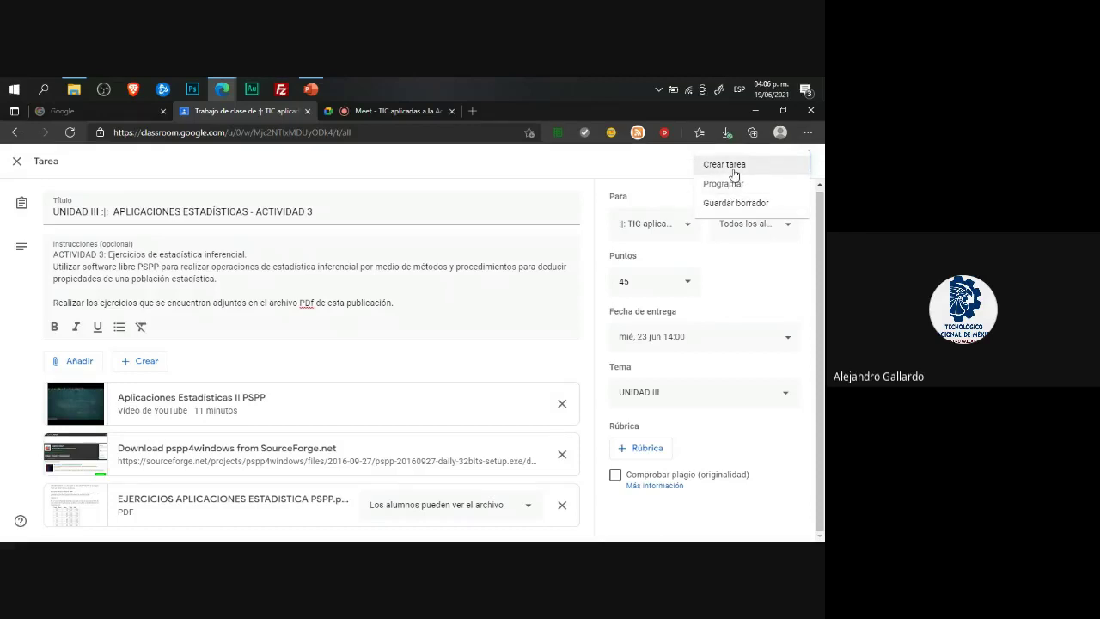
pyautogui.click(731, 168)
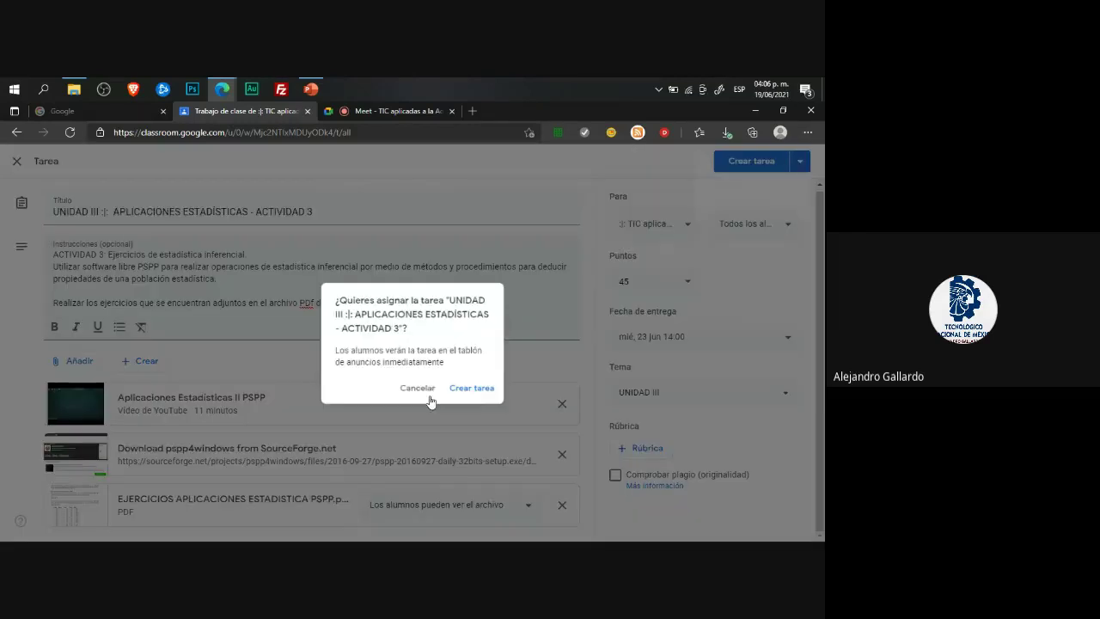
pyautogui.click(475, 391)
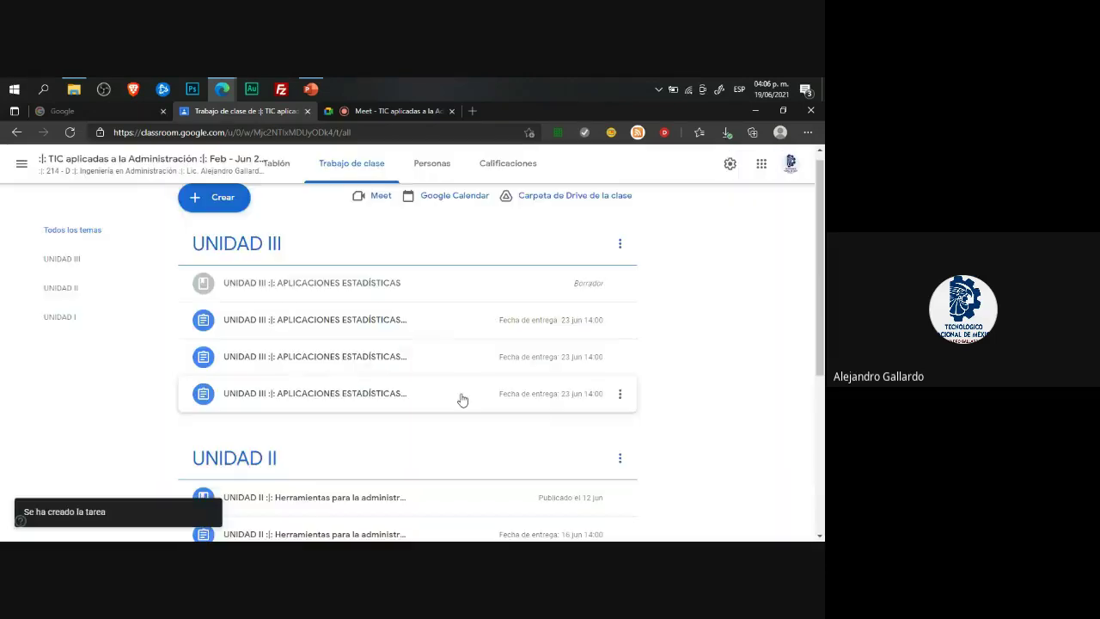
# Step: Expand the newly published ACTIVIDAD 3 assignment under UNIDAD III to review its instructions and attachments
pyautogui.click(369, 402)
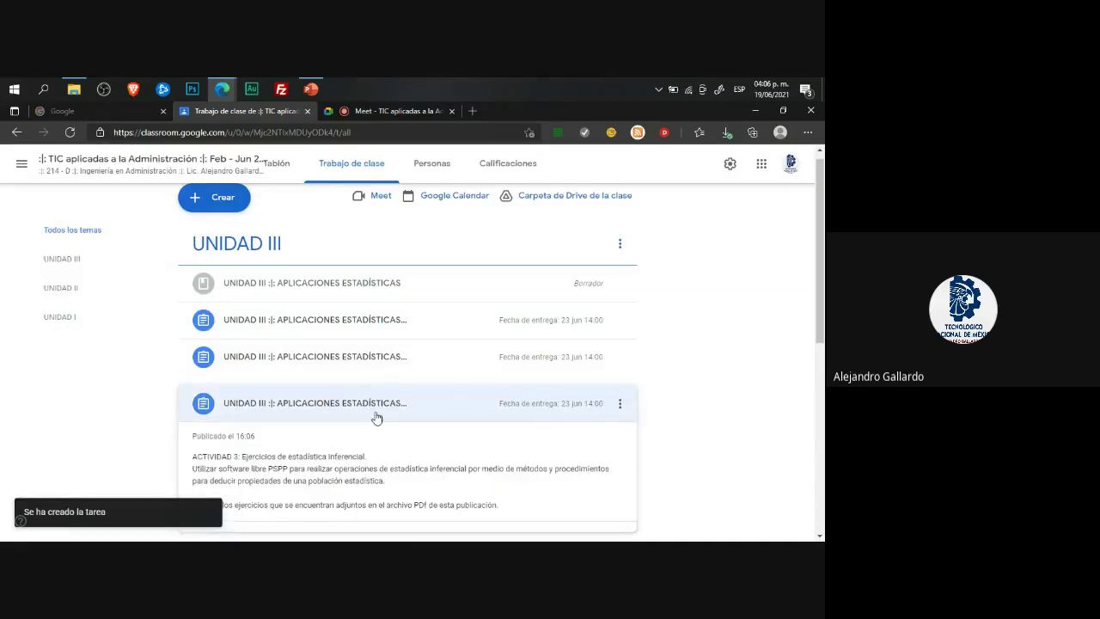
pyautogui.click(334, 293)
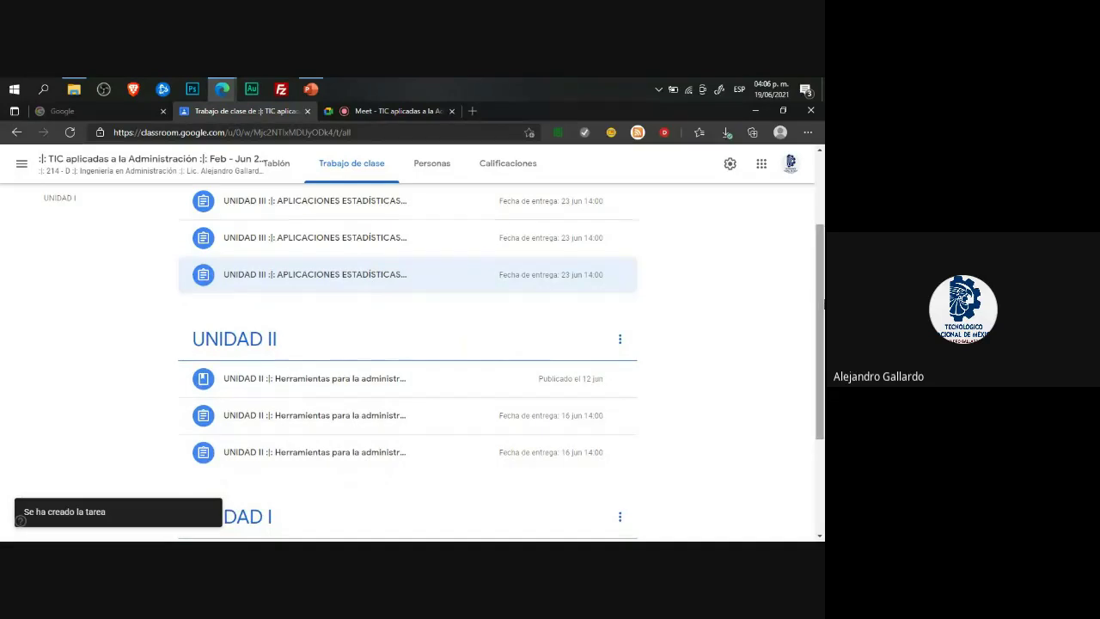
pyautogui.scroll(1, 376, 297)
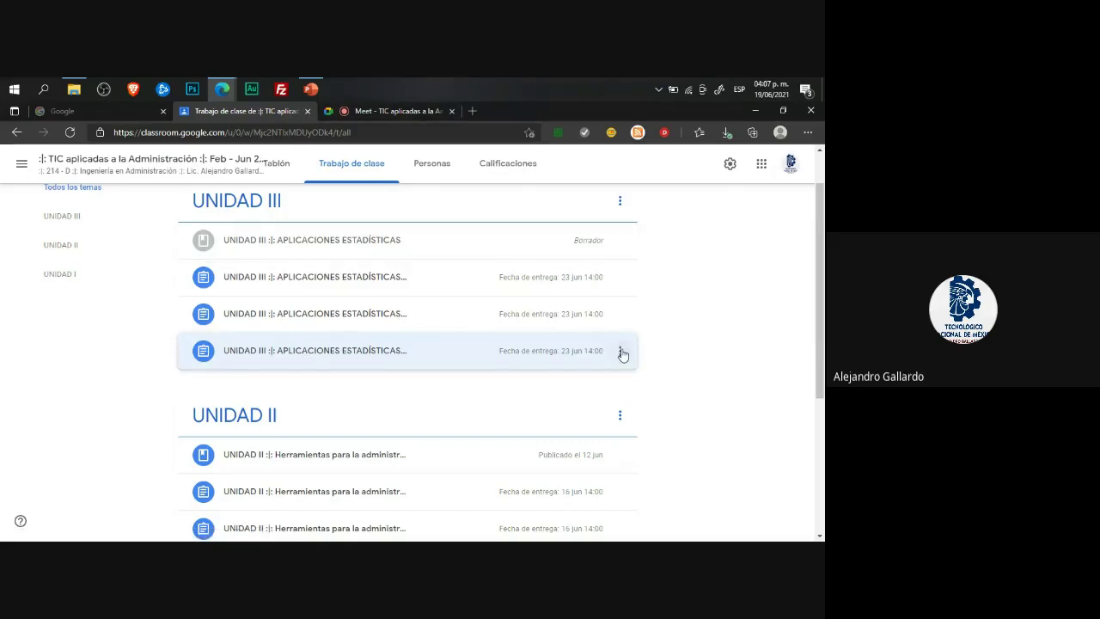
pyautogui.click(619, 350)
pyautogui.scroll(-1, 518, 415)
pyautogui.click(394, 239)
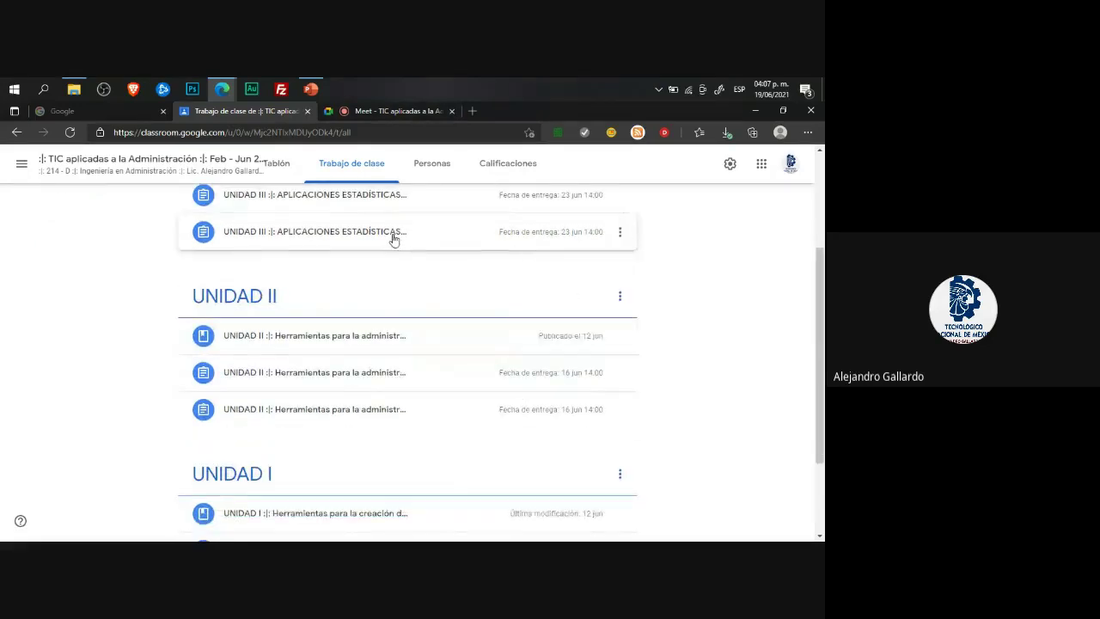
pyautogui.click(393, 241)
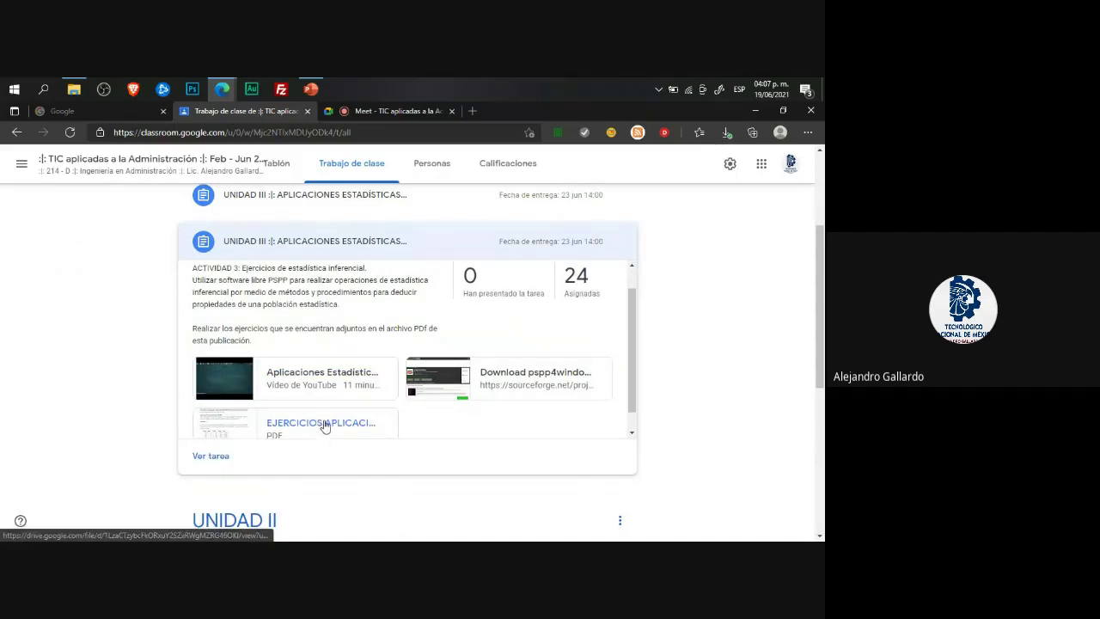
# Step: Download the 32-bit PSPP installer through the assignment's SourceForge link, dismissing the translation offer, and close the download page
pyautogui.click(508, 376)
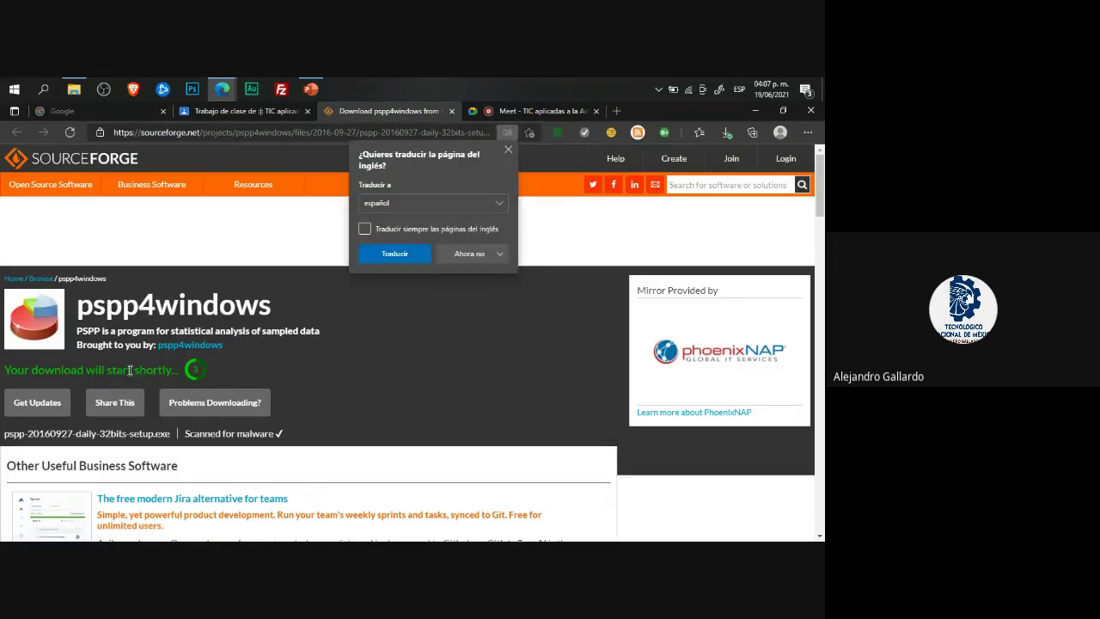
pyautogui.click(508, 151)
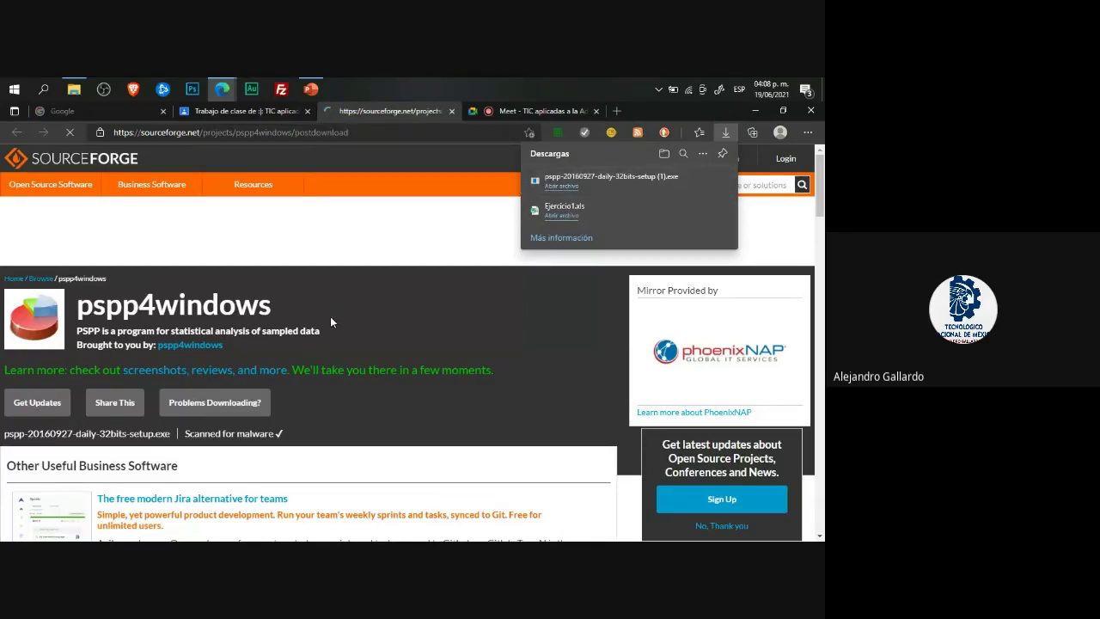
pyautogui.click(451, 110)
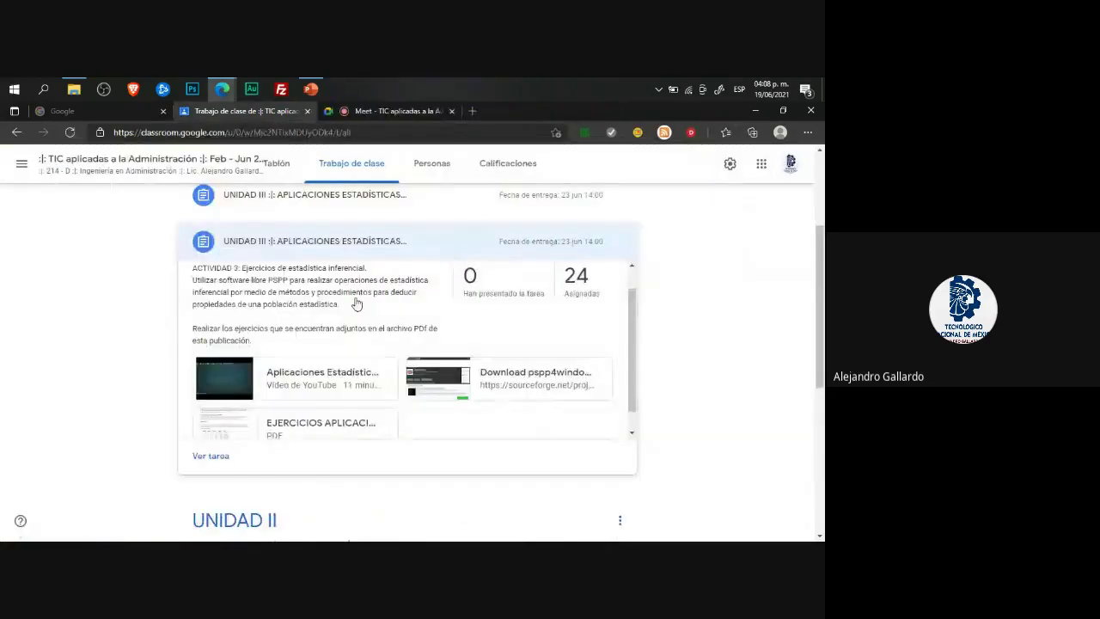
# Step: Switch to the PowerPoint presentation and review the exercise slides with the patient data table and the IMC classification
pyautogui.click(12, 89)
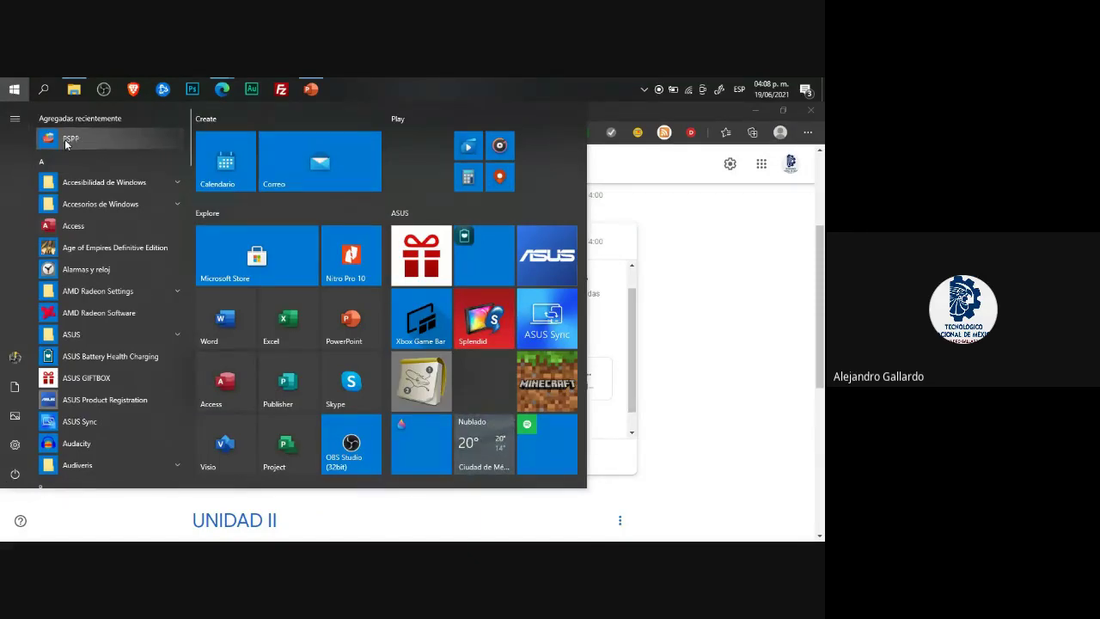
pyautogui.click(311, 89)
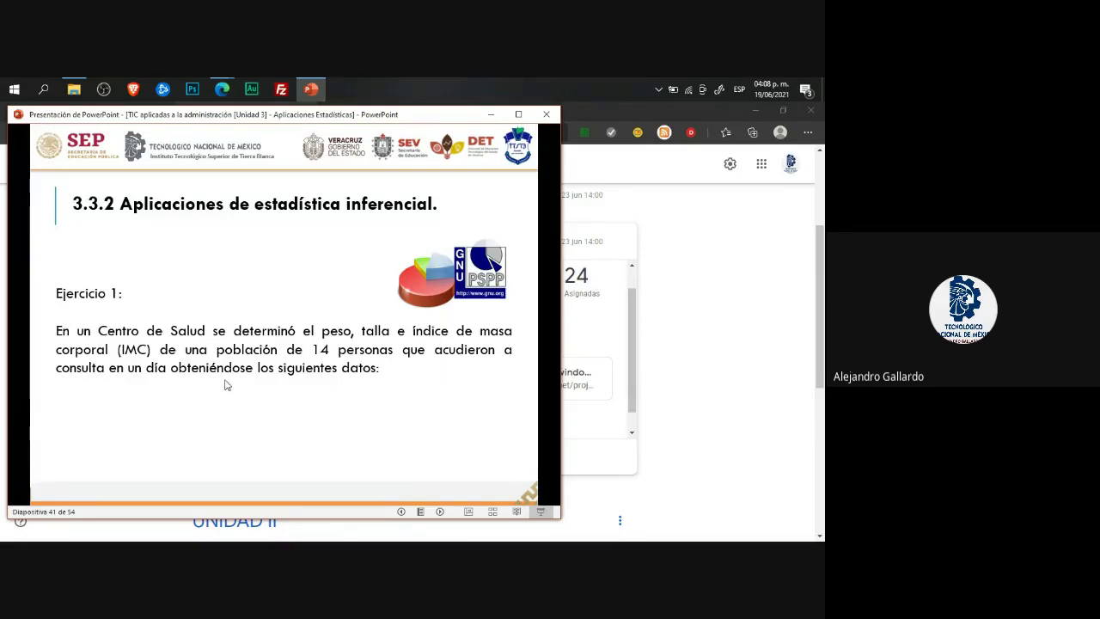
pyautogui.click(352, 395)
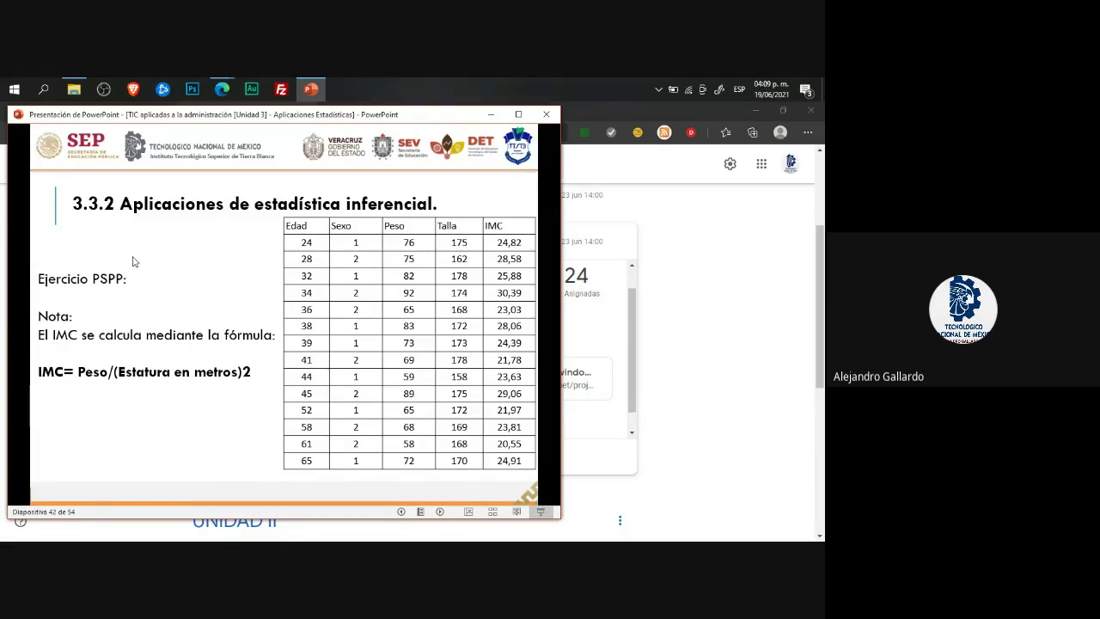
pyautogui.click(301, 329)
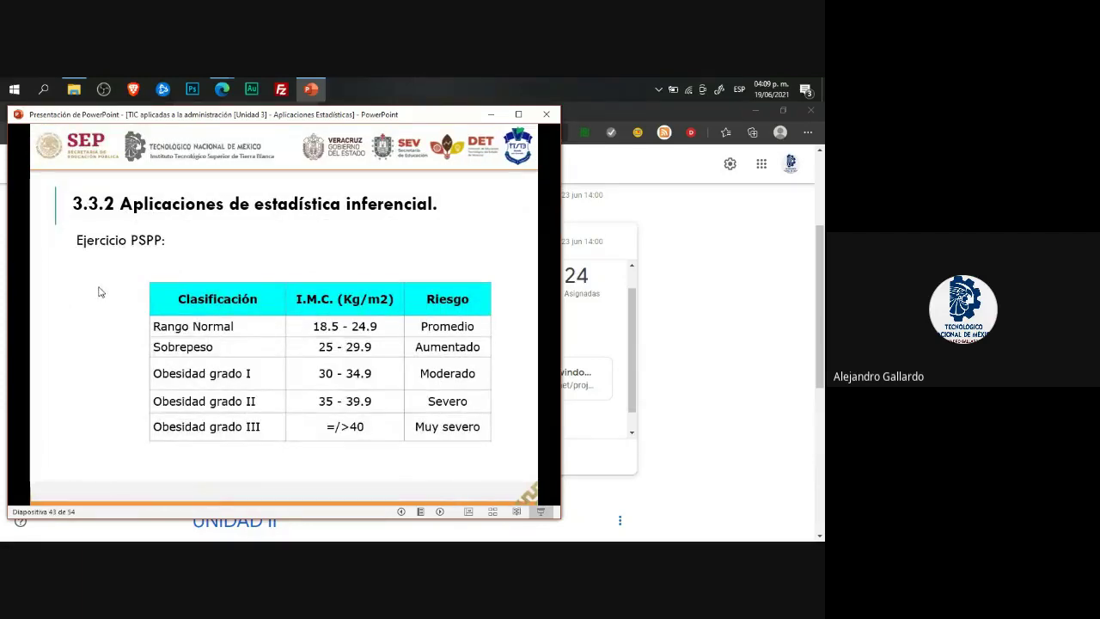
pyautogui.press('Left')
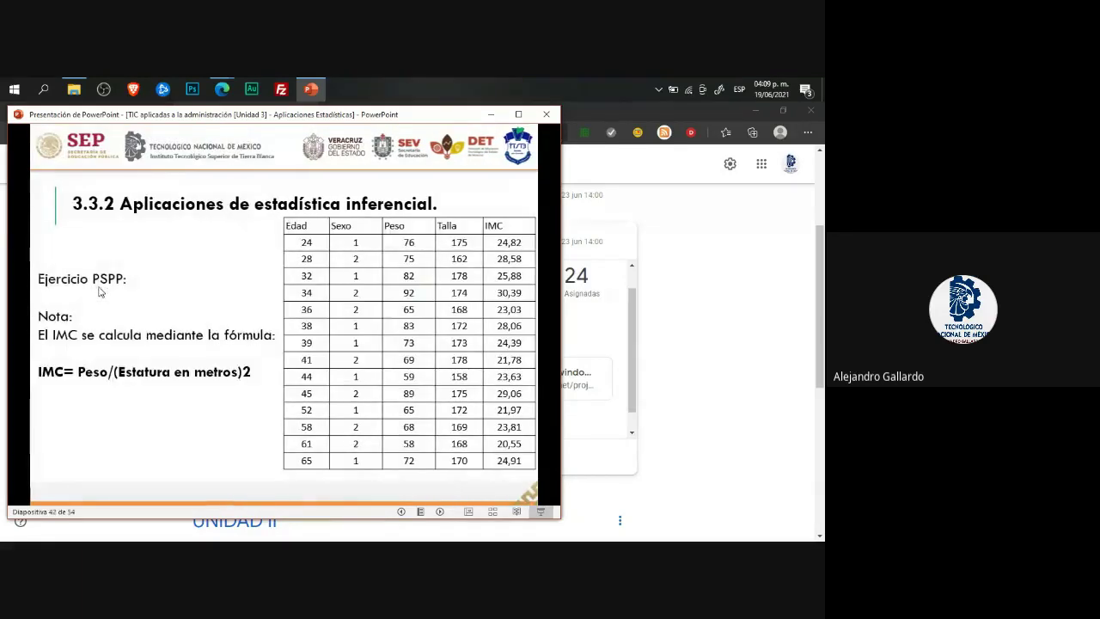
# Step: Launch PSPP and consult the exercise's data table in the PowerPoint presentation before returning to the empty dataset
pyautogui.click(14, 91)
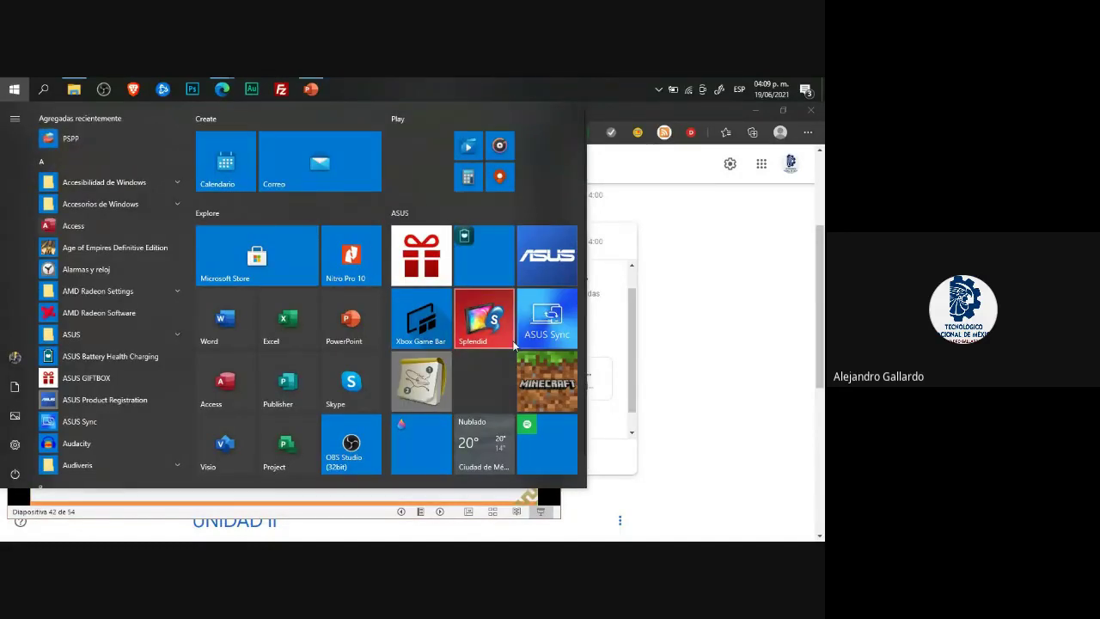
pyautogui.press('Escape')
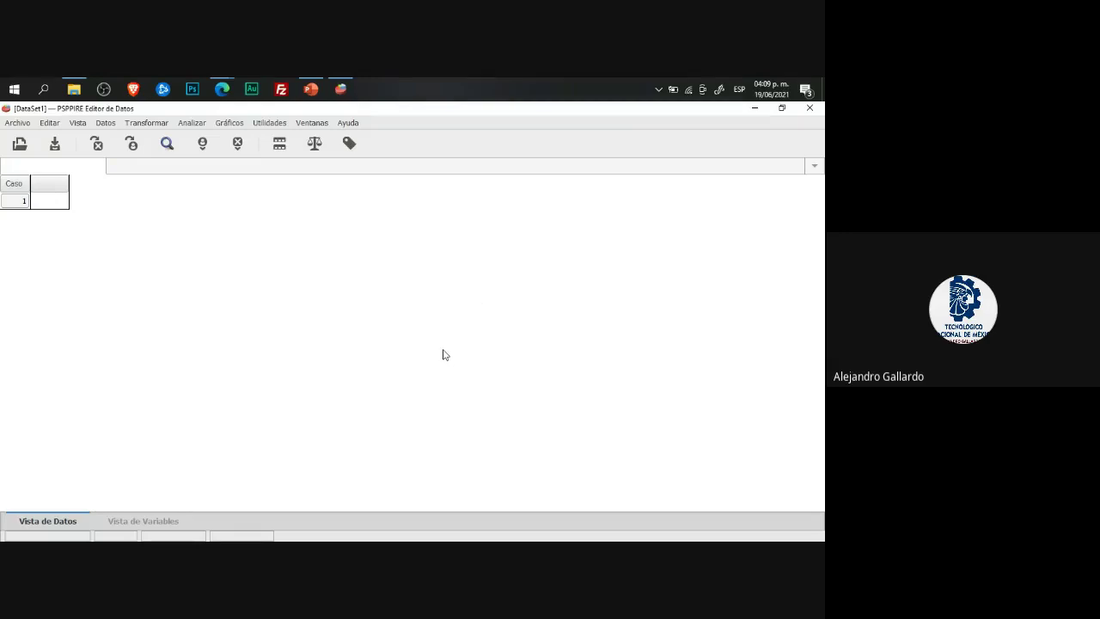
pyautogui.click(311, 90)
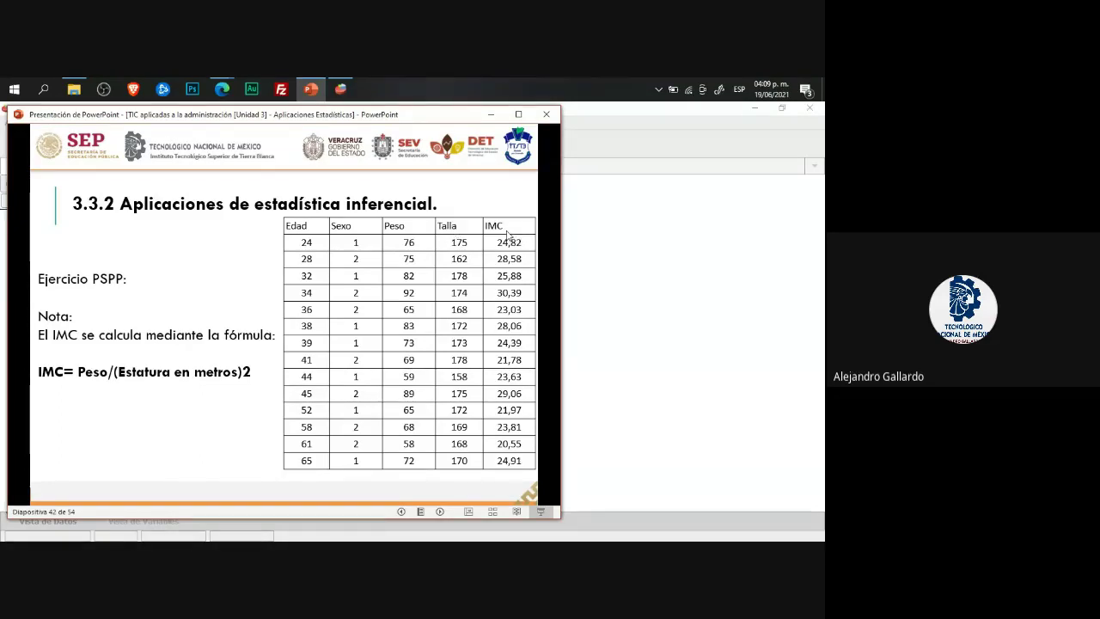
pyautogui.click(646, 147)
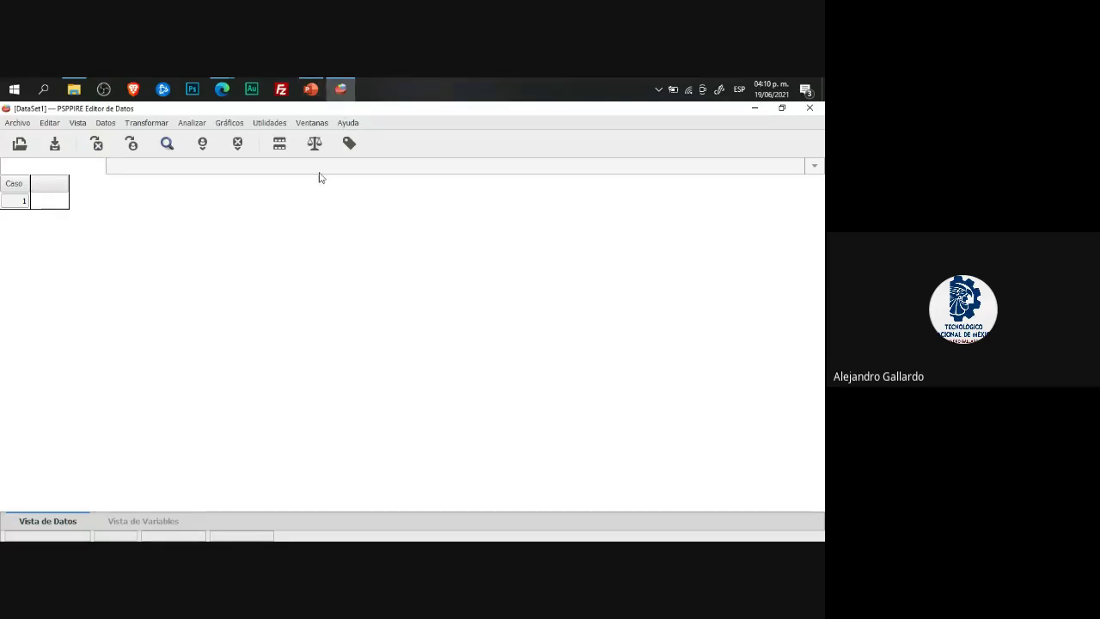
pyautogui.click(310, 89)
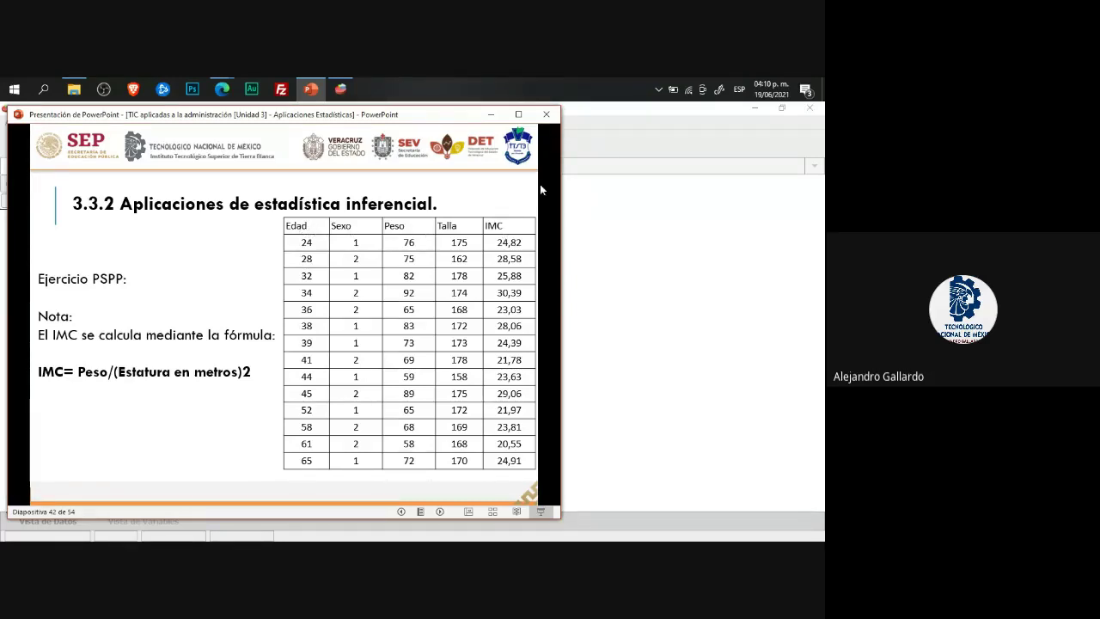
pyautogui.click(630, 137)
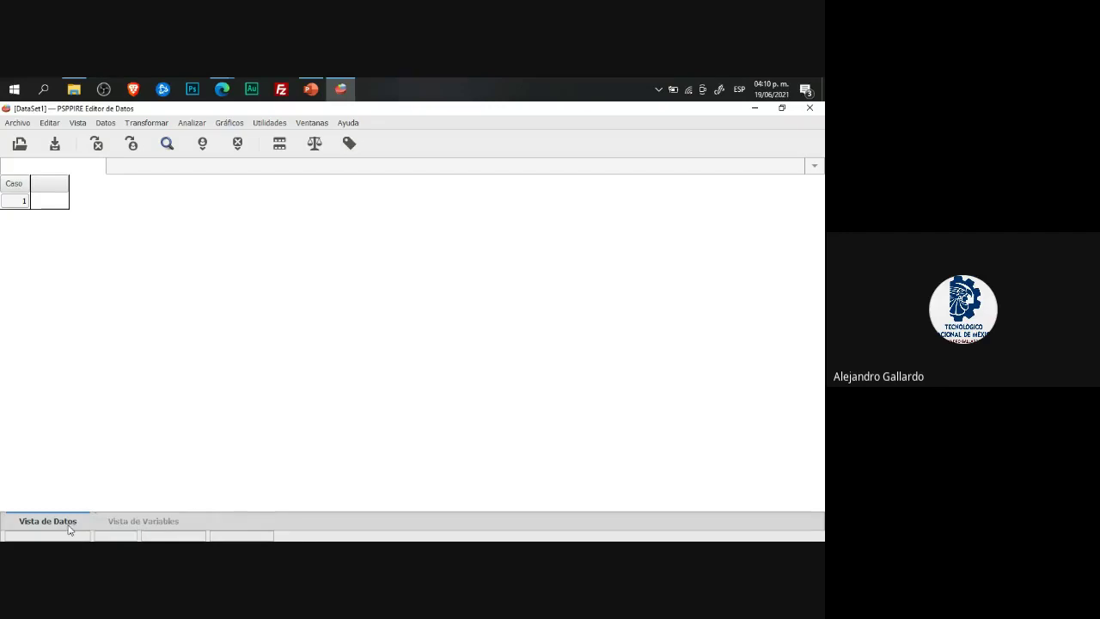
# Step: In PSPP's variable view, add the first variable with the name Edad, matching the slide's first column
pyautogui.click(136, 522)
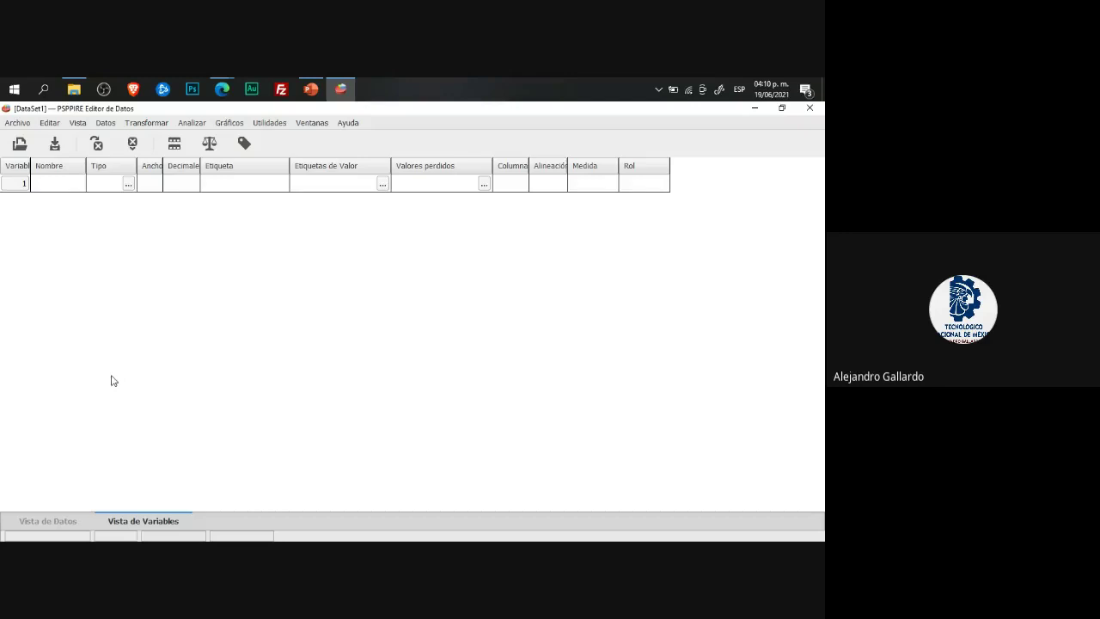
pyautogui.click(311, 89)
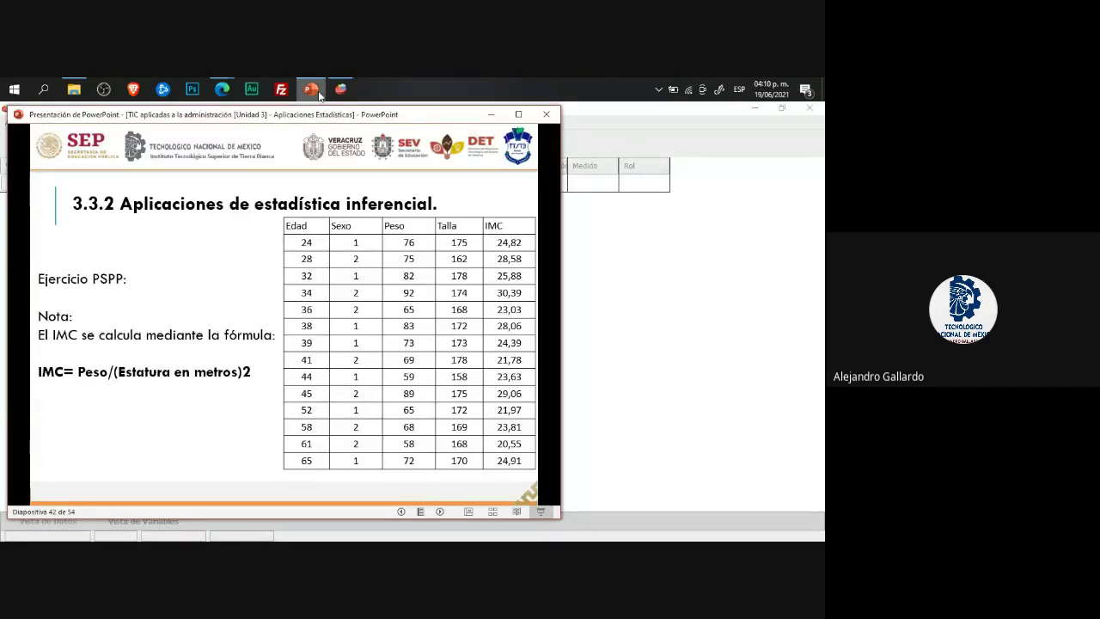
pyautogui.click(313, 89)
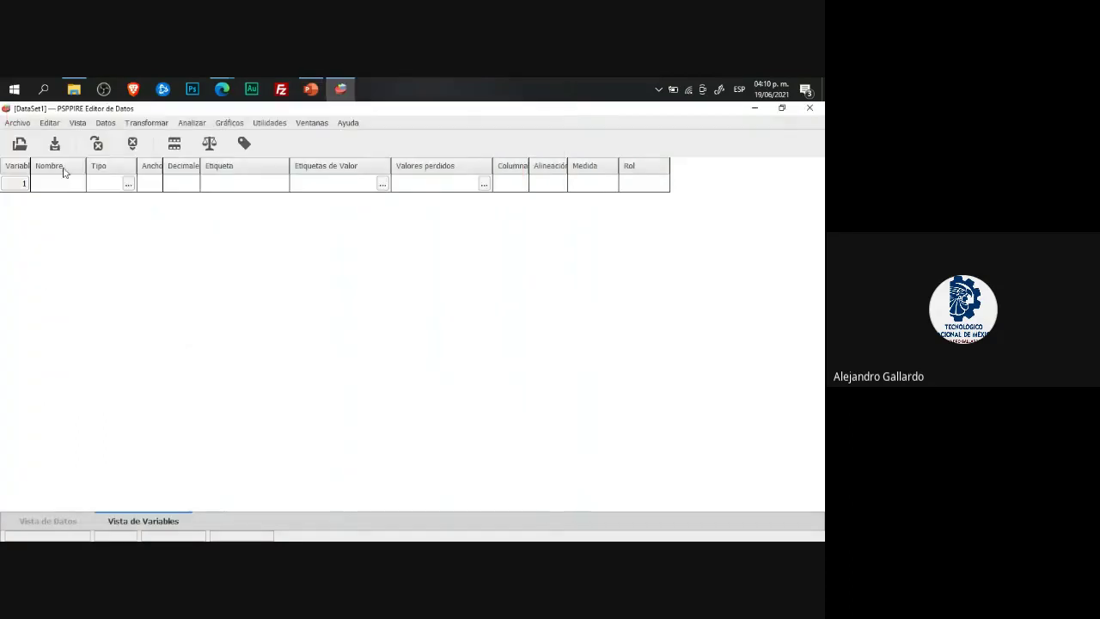
pyautogui.click(59, 186)
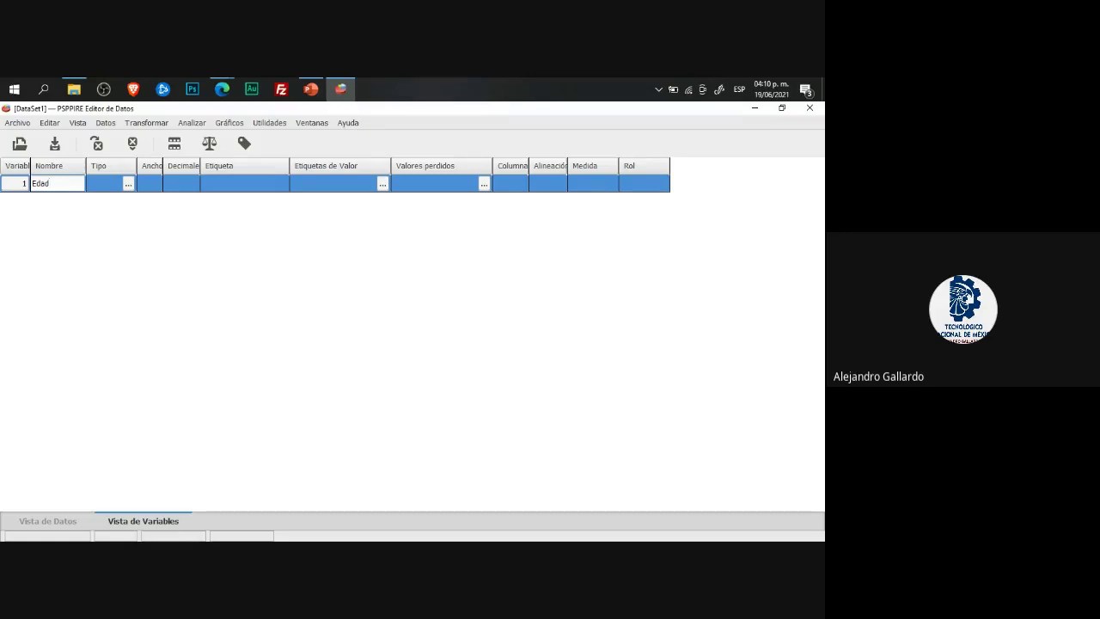
pyautogui.press('Return')
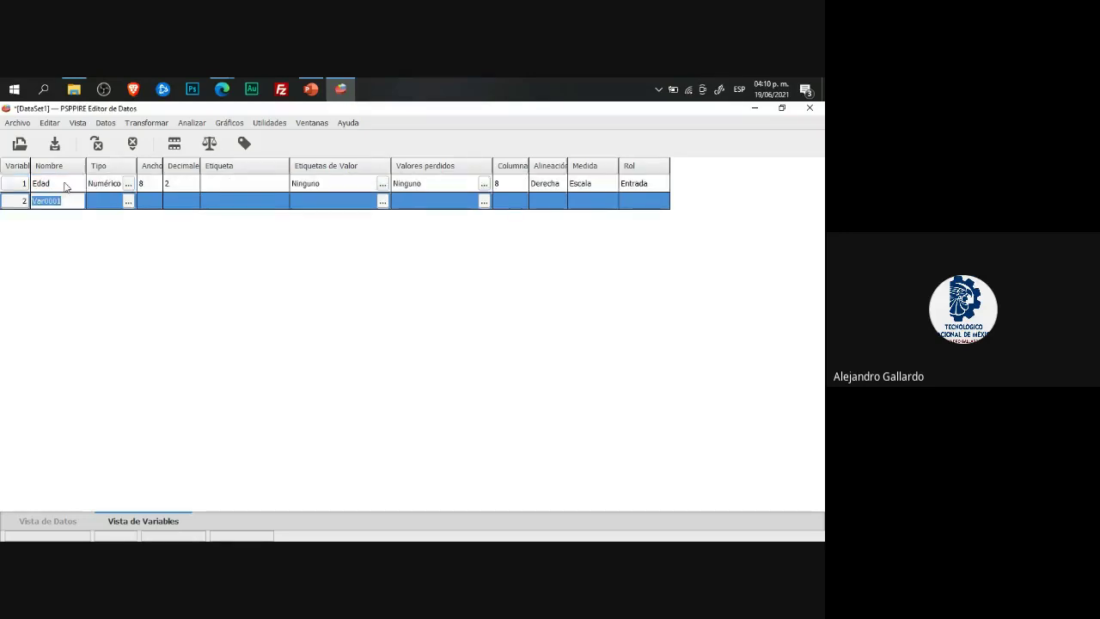
# Step: Check the slide's column headings and add a second variable named Sexo
pyautogui.click(311, 89)
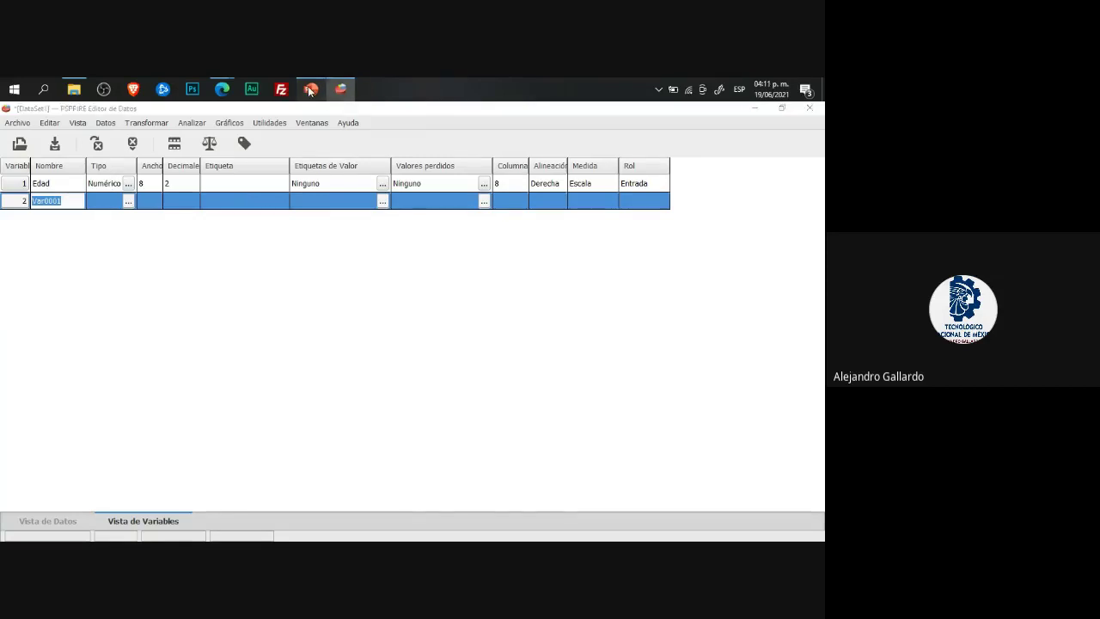
pyautogui.click(311, 90)
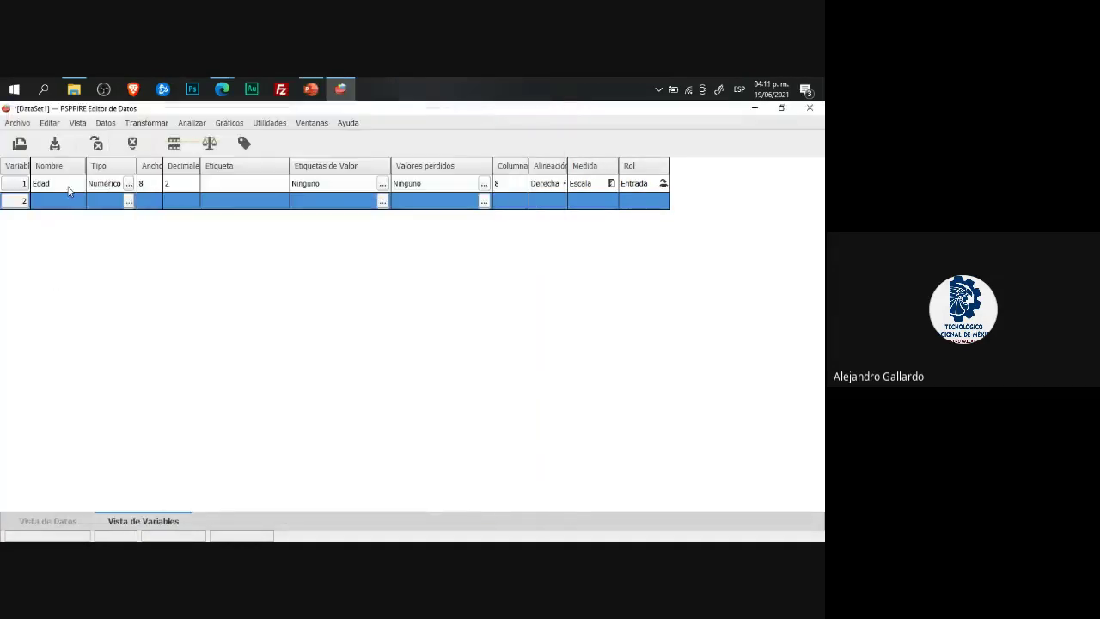
pyautogui.click(60, 204)
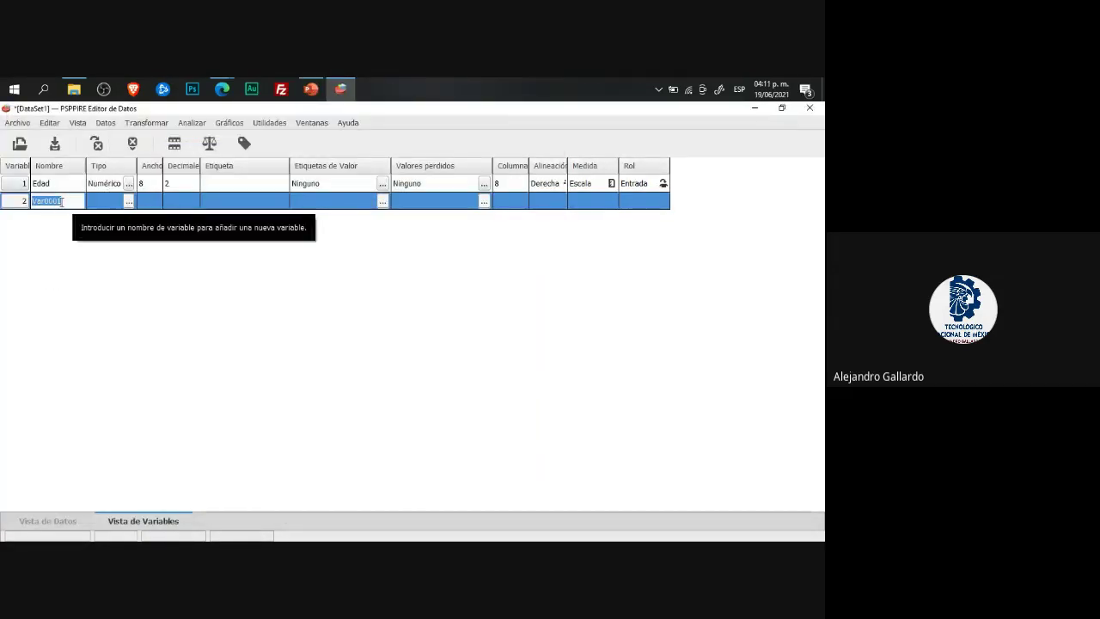
pyautogui.write('Sexo')
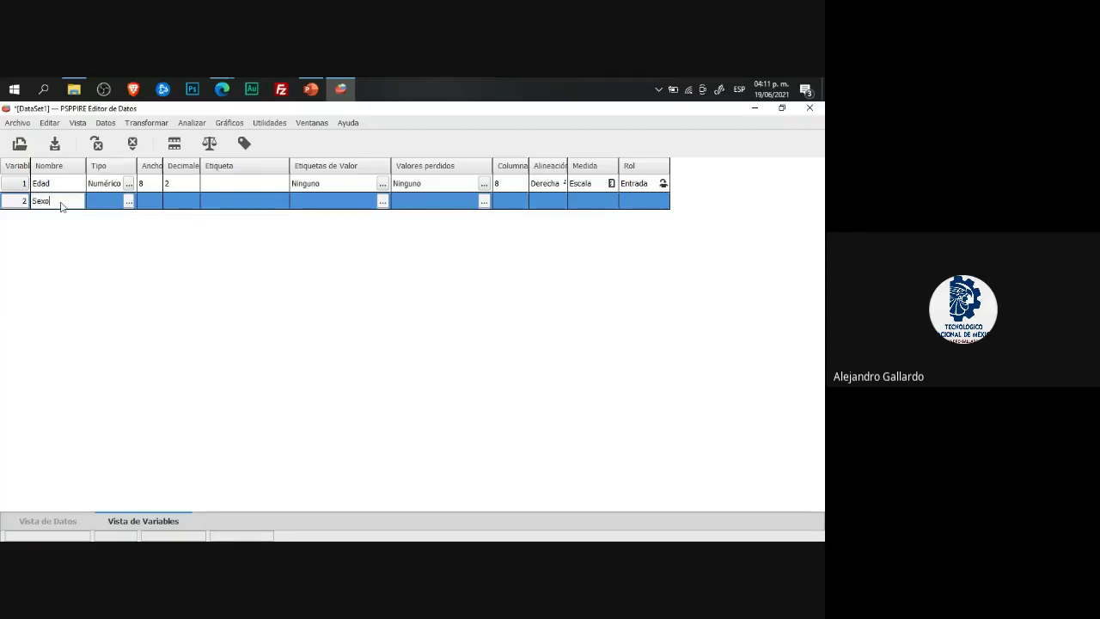
pyautogui.press('Return')
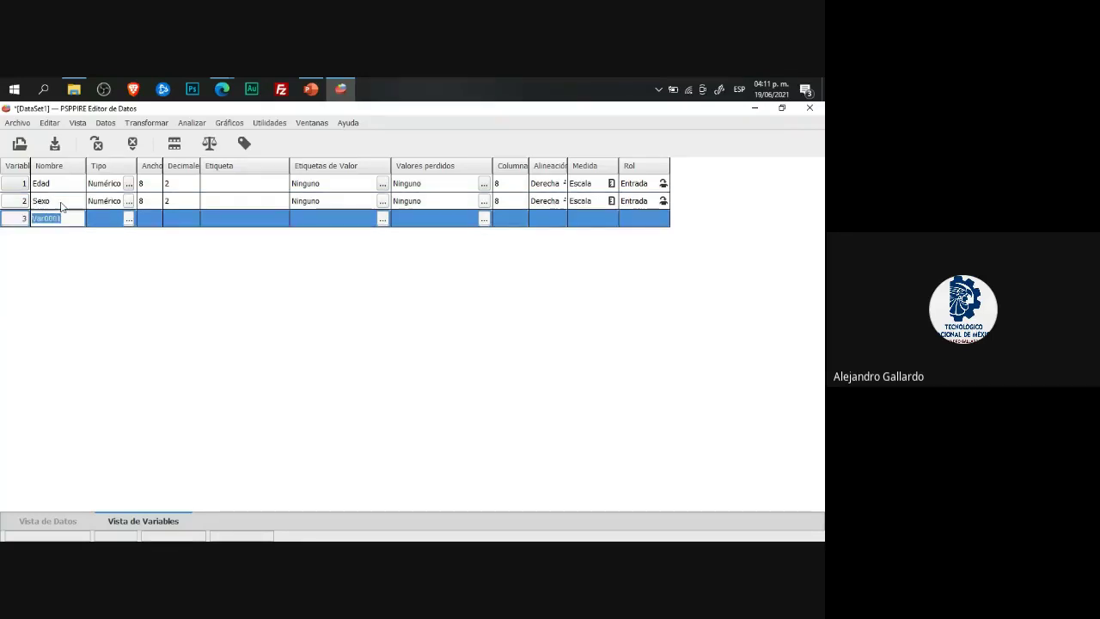
# Step: Try to add a third variable named Peso after consulting the slide's column headings
pyautogui.click(311, 89)
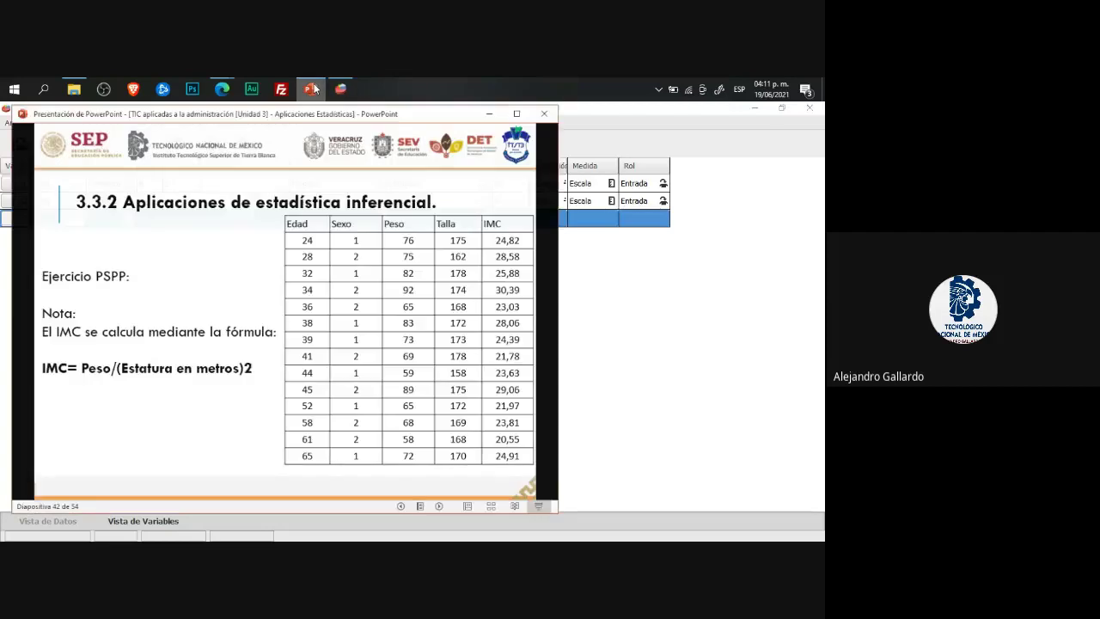
pyautogui.click(311, 90)
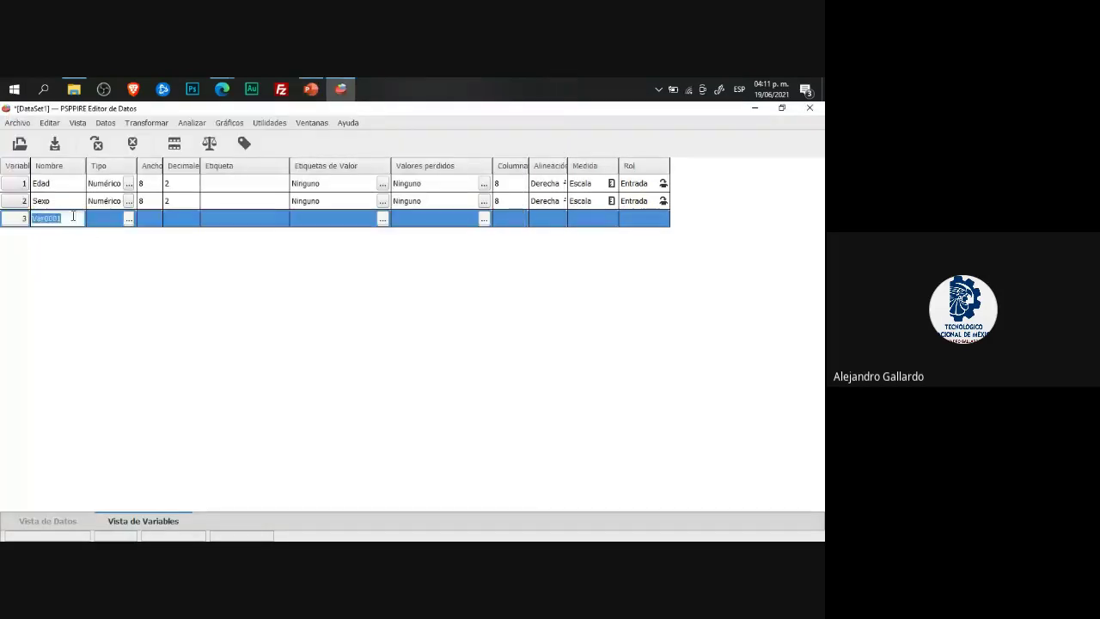
pyautogui.write('Peso')
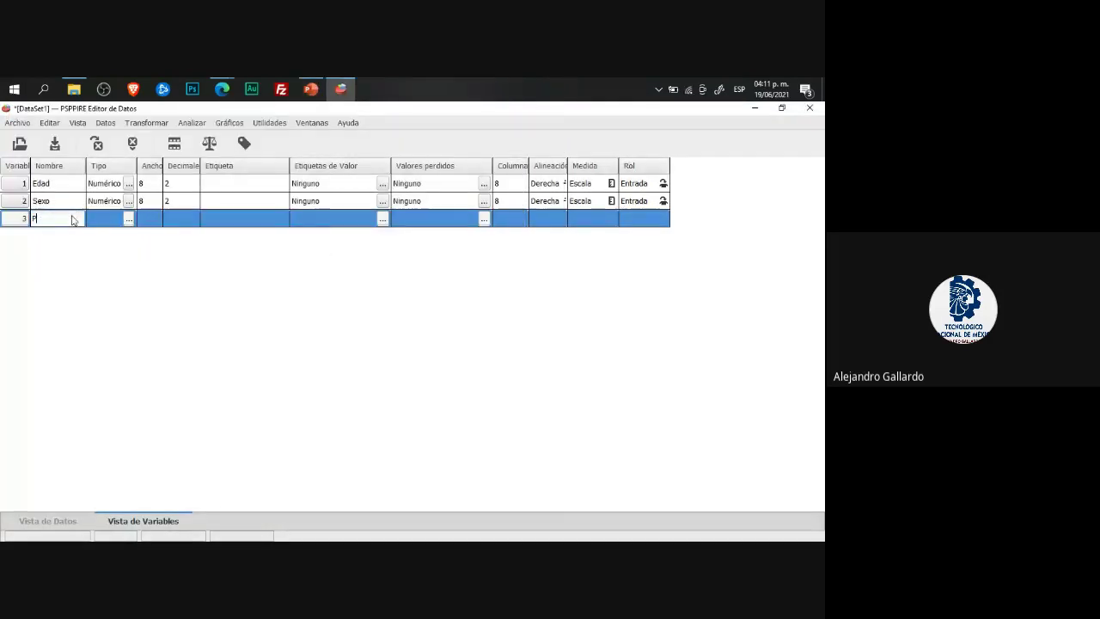
# Step: Consult the slide's data table again and add Talla as the third variable
pyautogui.click(313, 89)
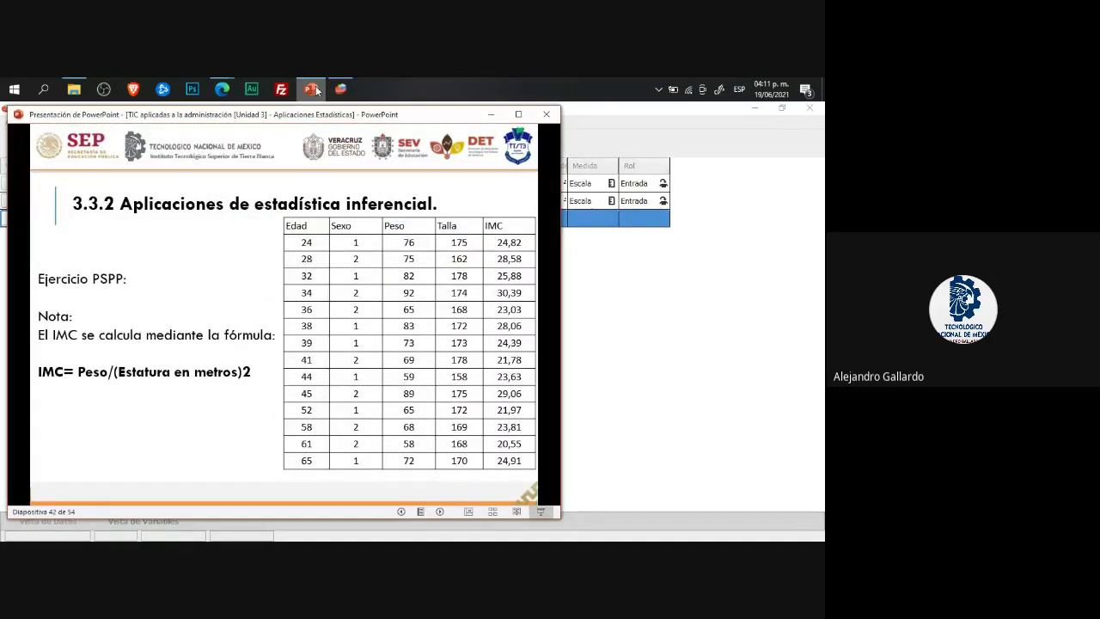
pyautogui.click(314, 89)
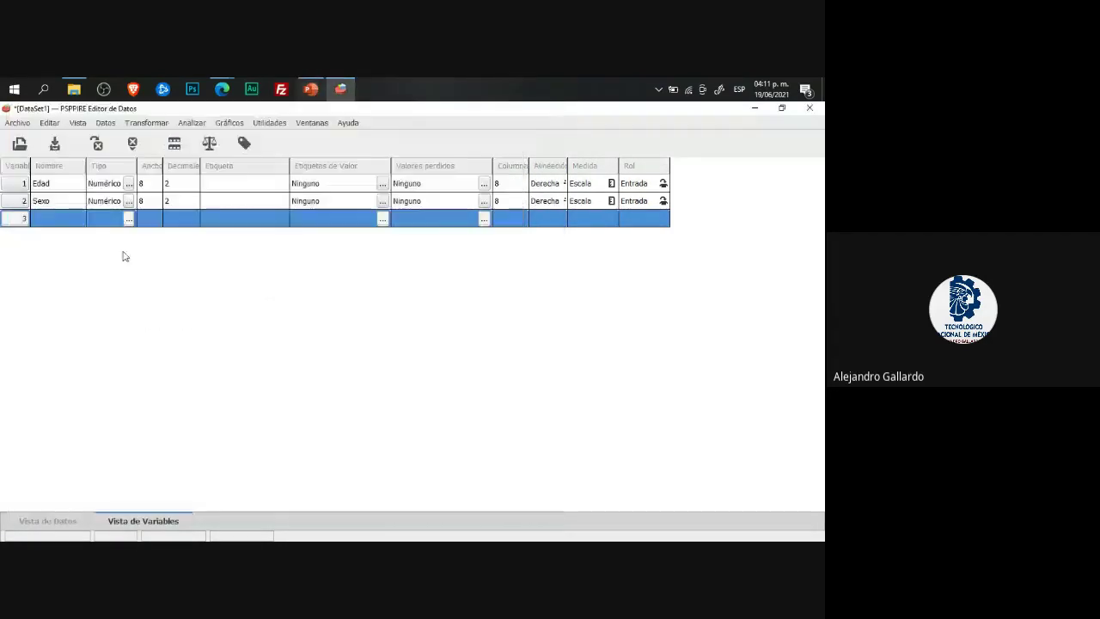
pyautogui.click(52, 219)
pyautogui.write('T')
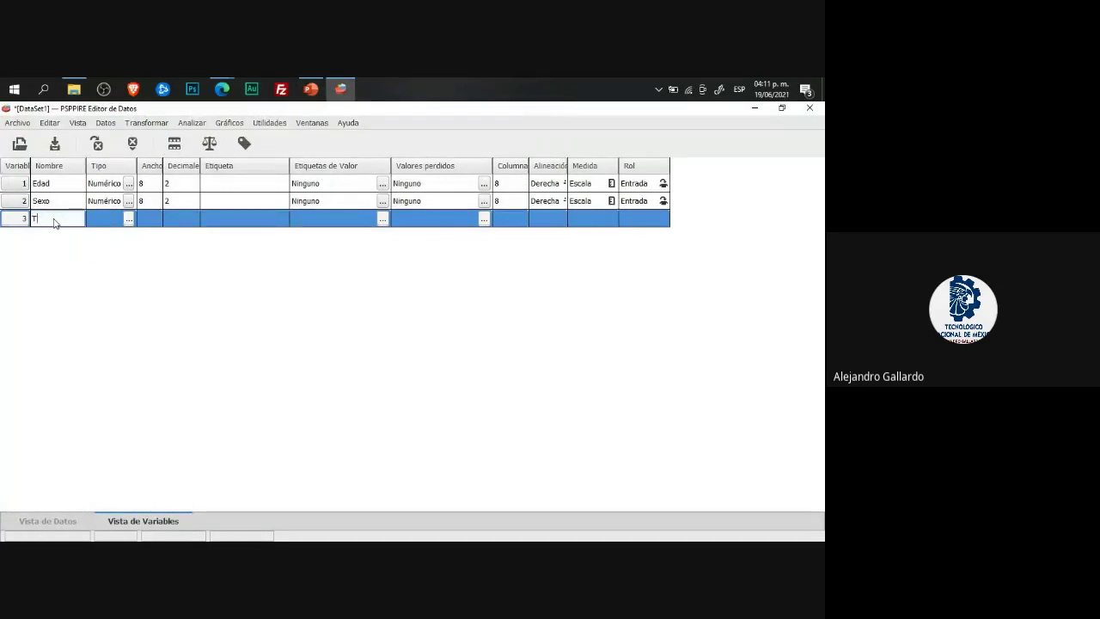
pyautogui.write('alla')
pyautogui.press('Return')
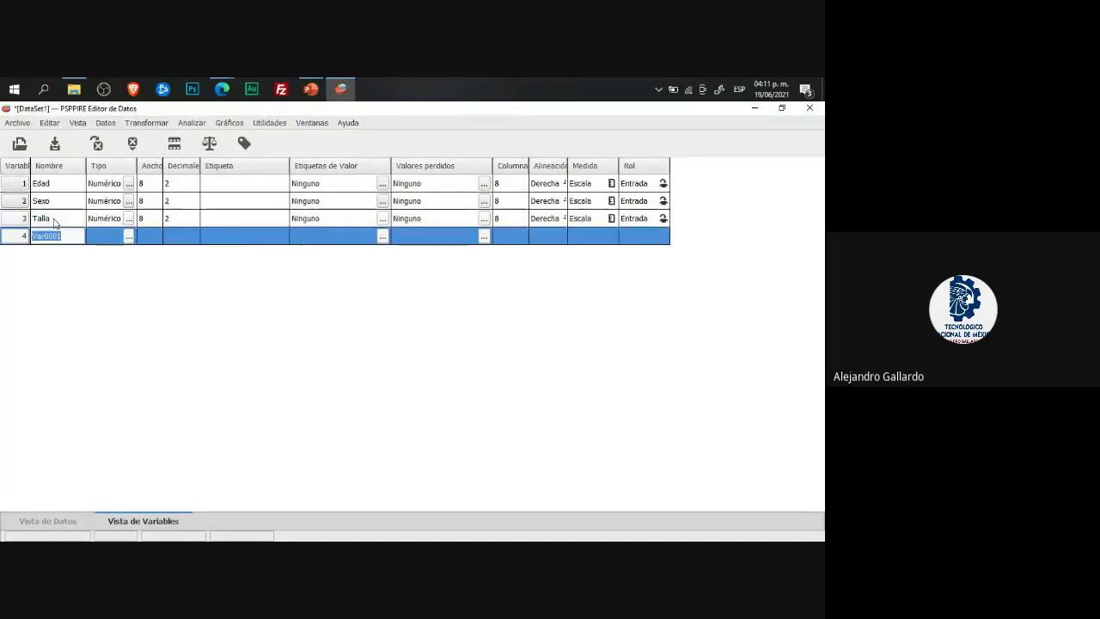
pyautogui.press('BackSpace')
pyautogui.write('IM')
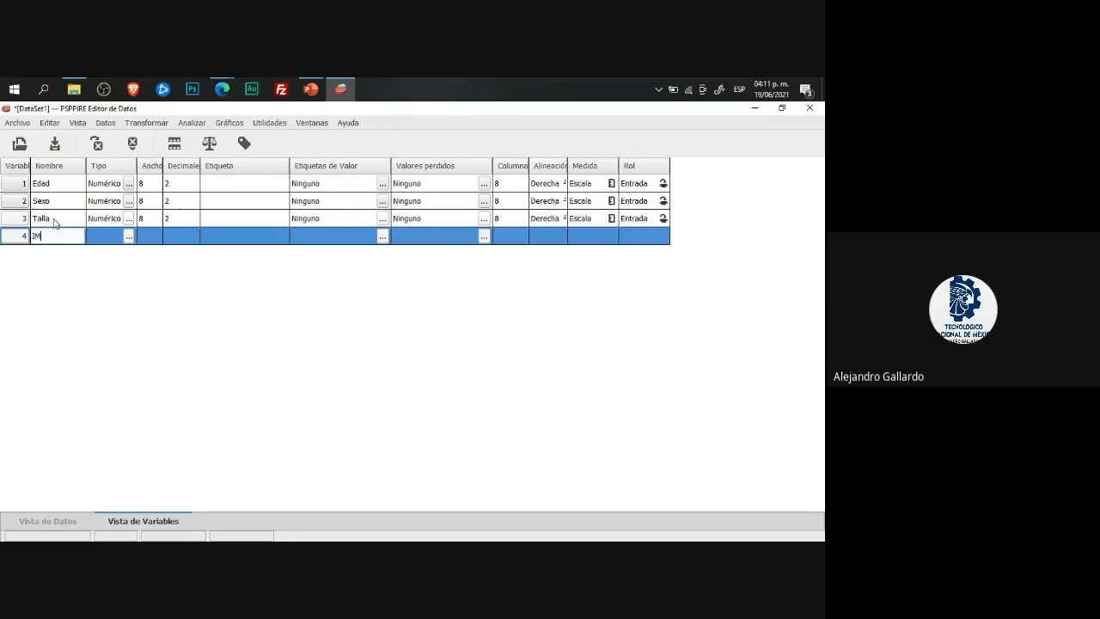
pyautogui.write('C')
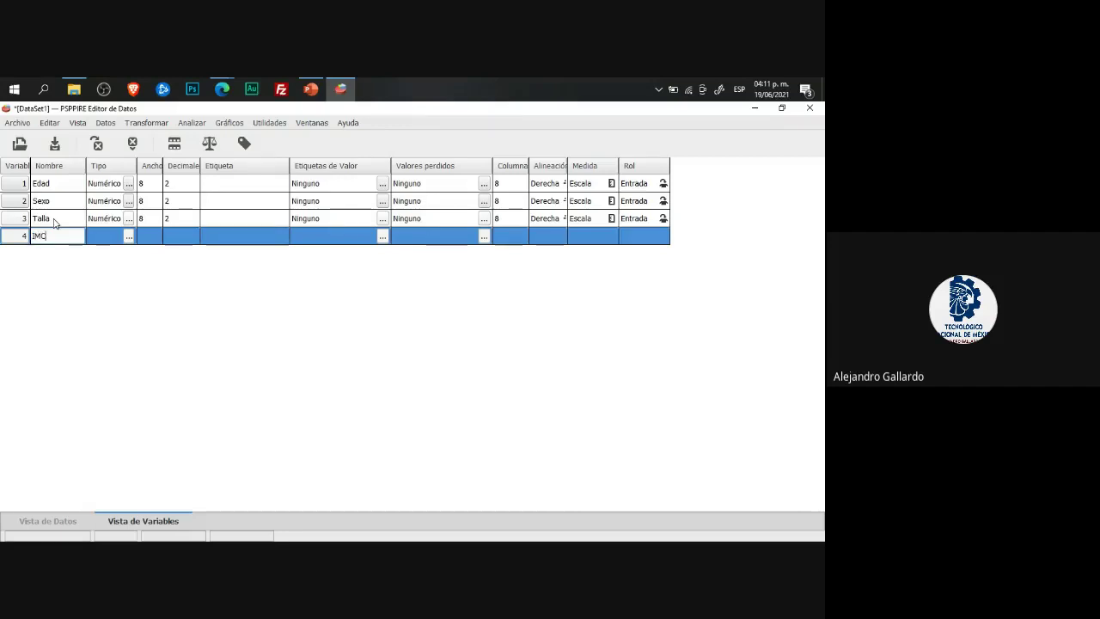
pyautogui.click(311, 89)
pyautogui.click(311, 89)
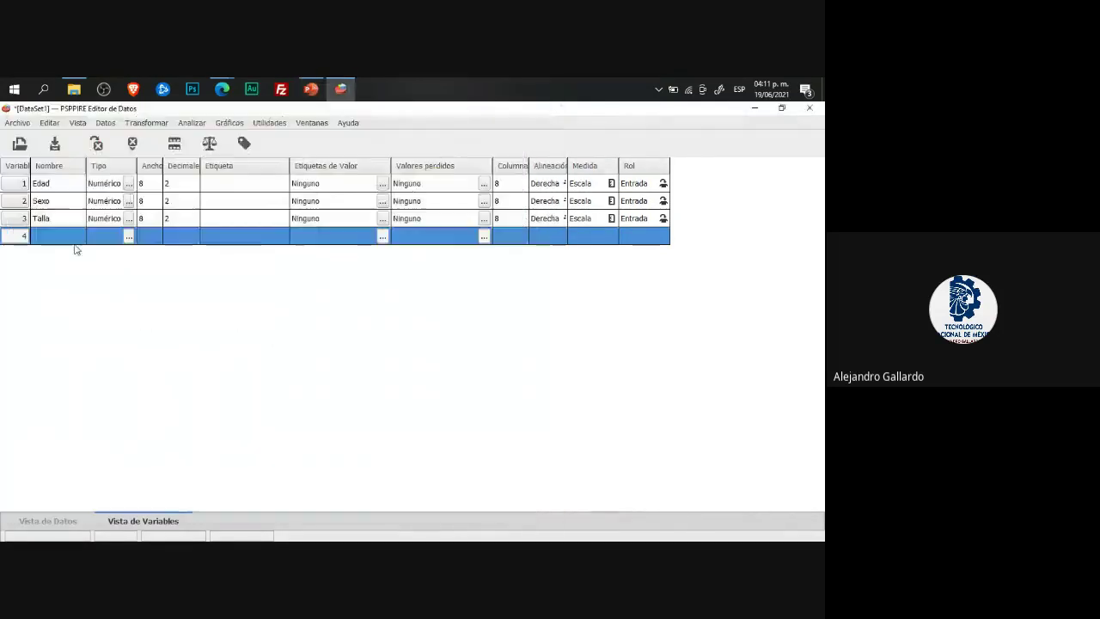
# Step: Add a fourth variable named IMC and return to the data view
pyautogui.click(74, 244)
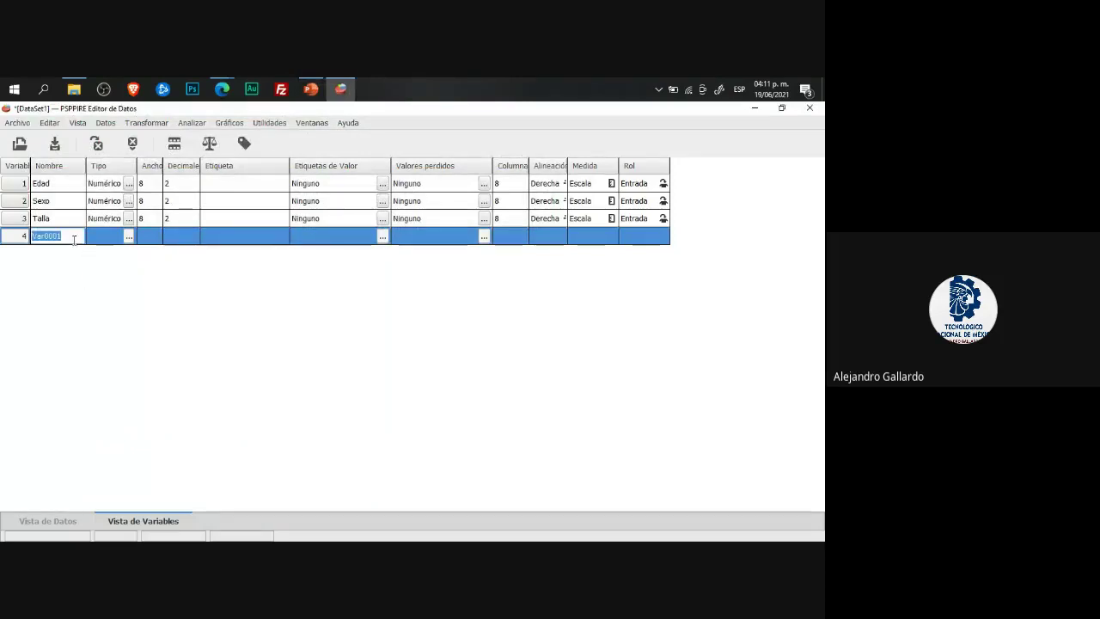
pyautogui.write('IMC')
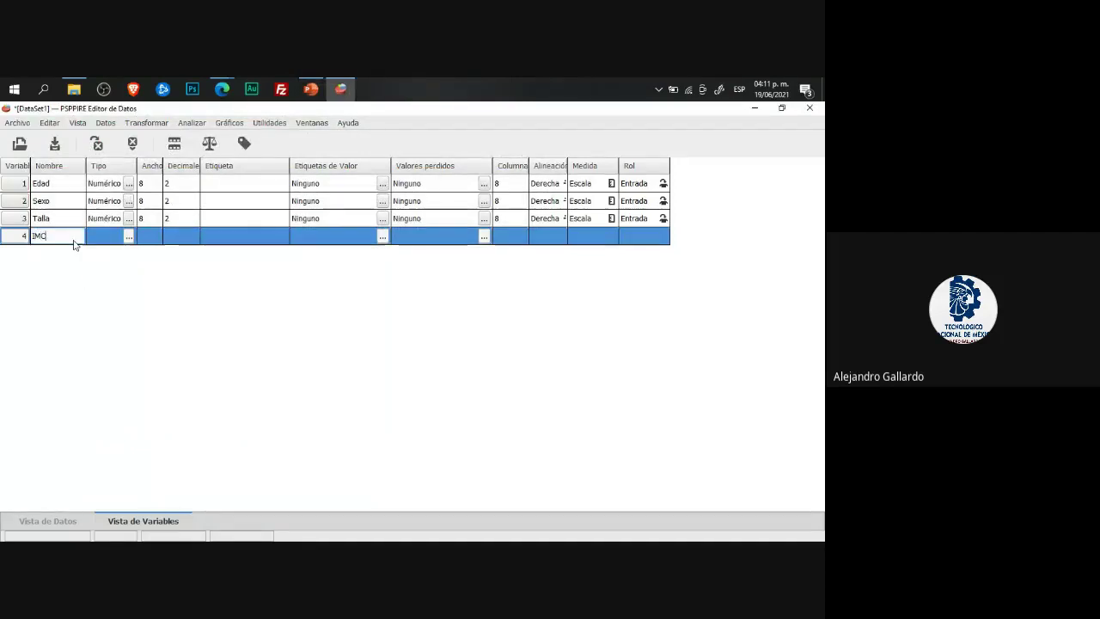
pyautogui.press('Return')
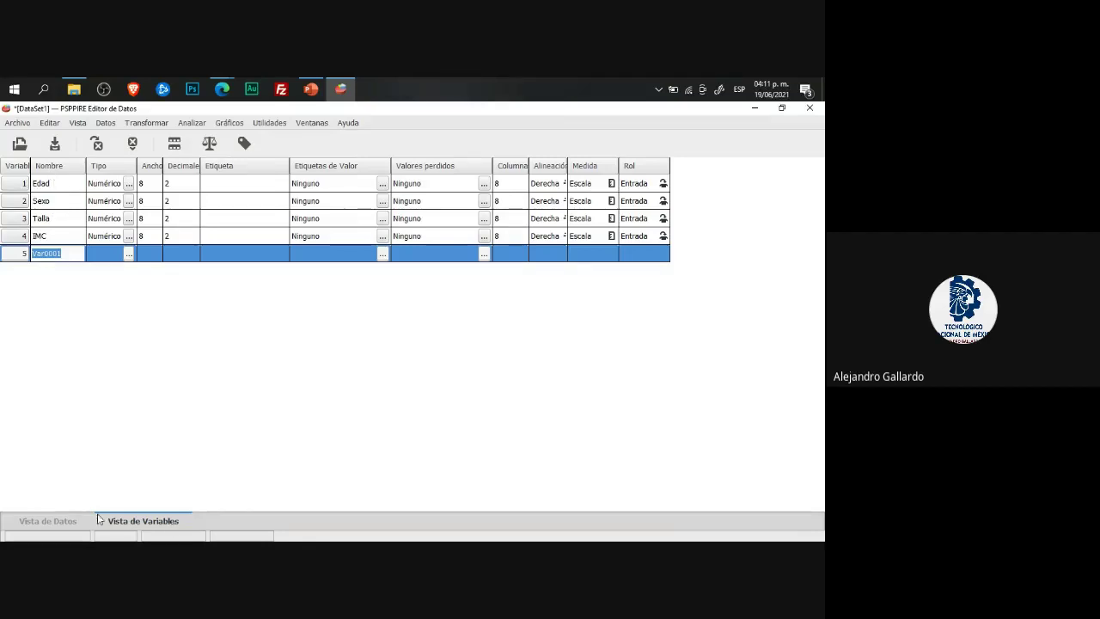
pyautogui.click(53, 526)
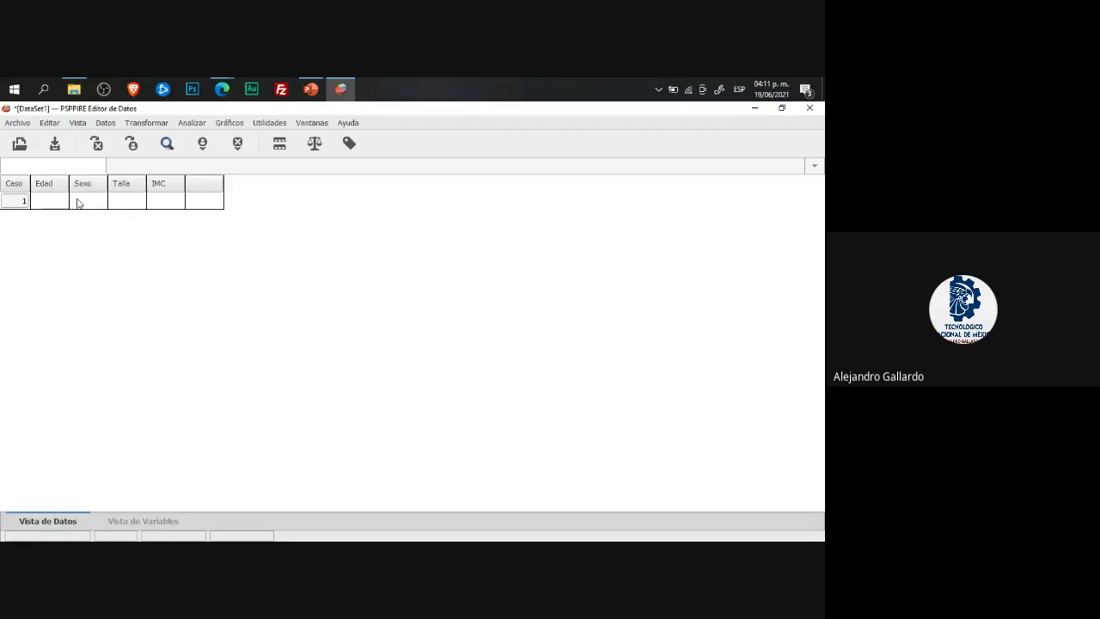
# Step: Compare the variables defined in PSPP with the column headings of the slide's data table, using both the data and variable views
pyautogui.click(341, 89)
pyautogui.click(339, 91)
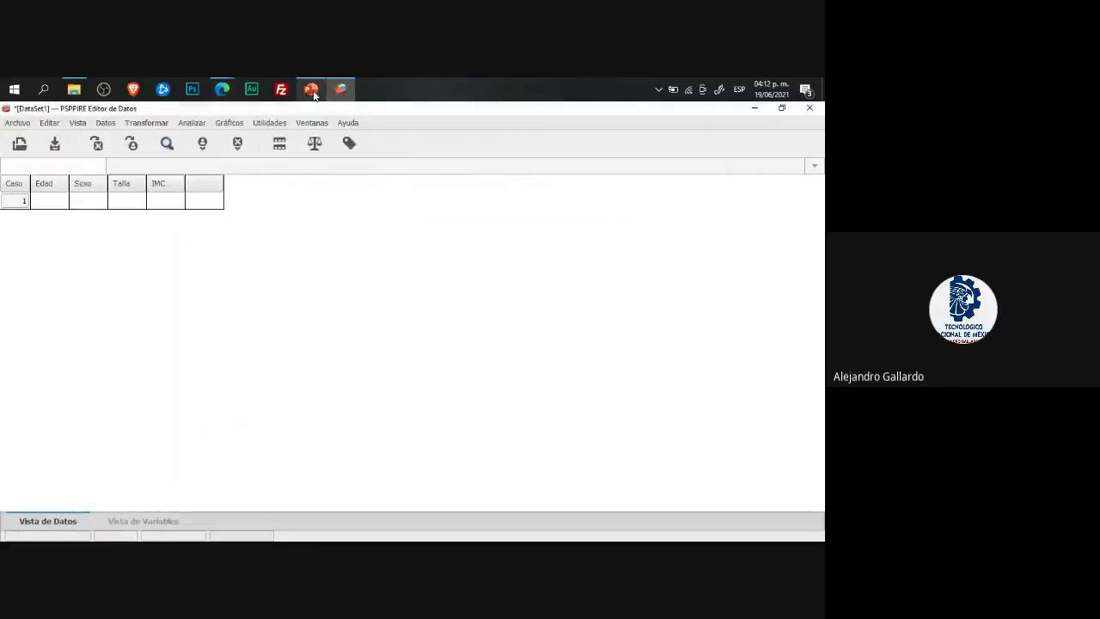
pyautogui.click(312, 90)
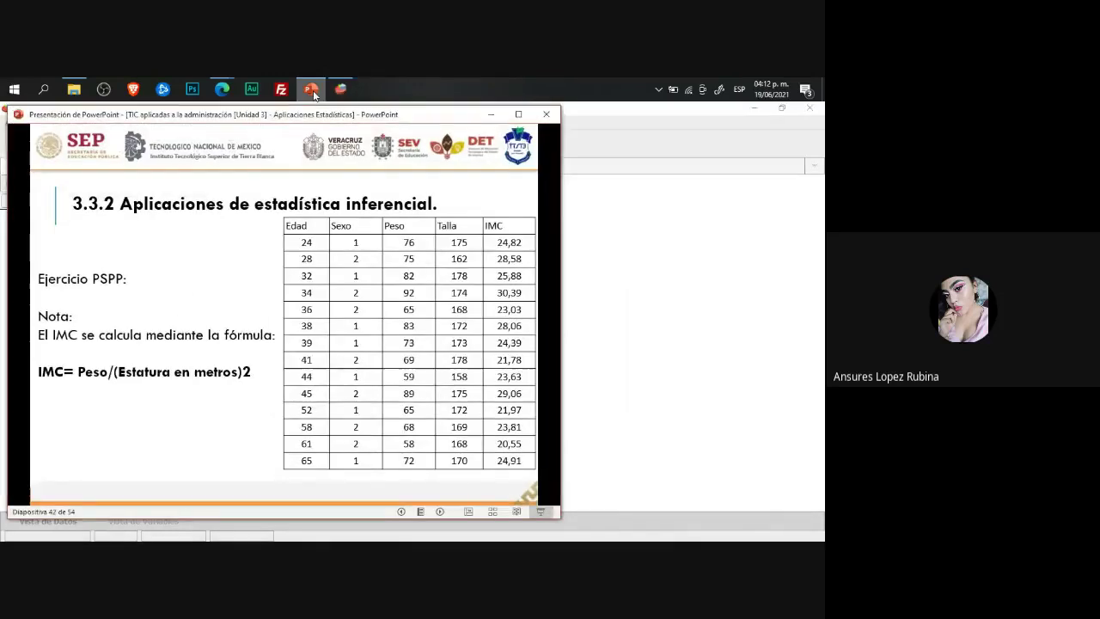
pyautogui.click(344, 91)
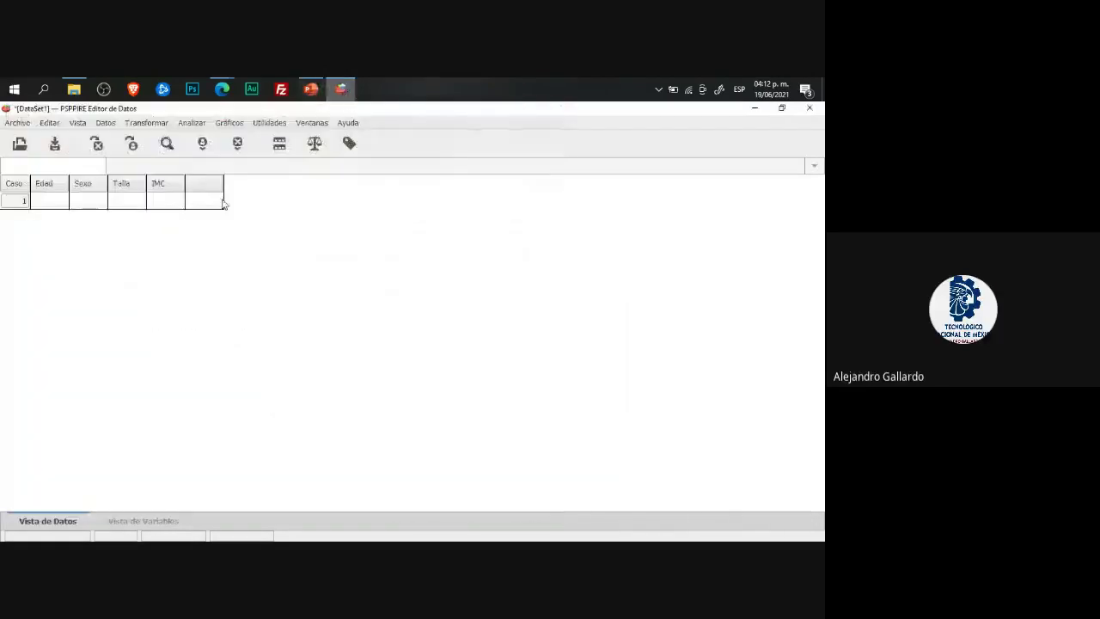
pyautogui.click(142, 521)
pyautogui.click(63, 238)
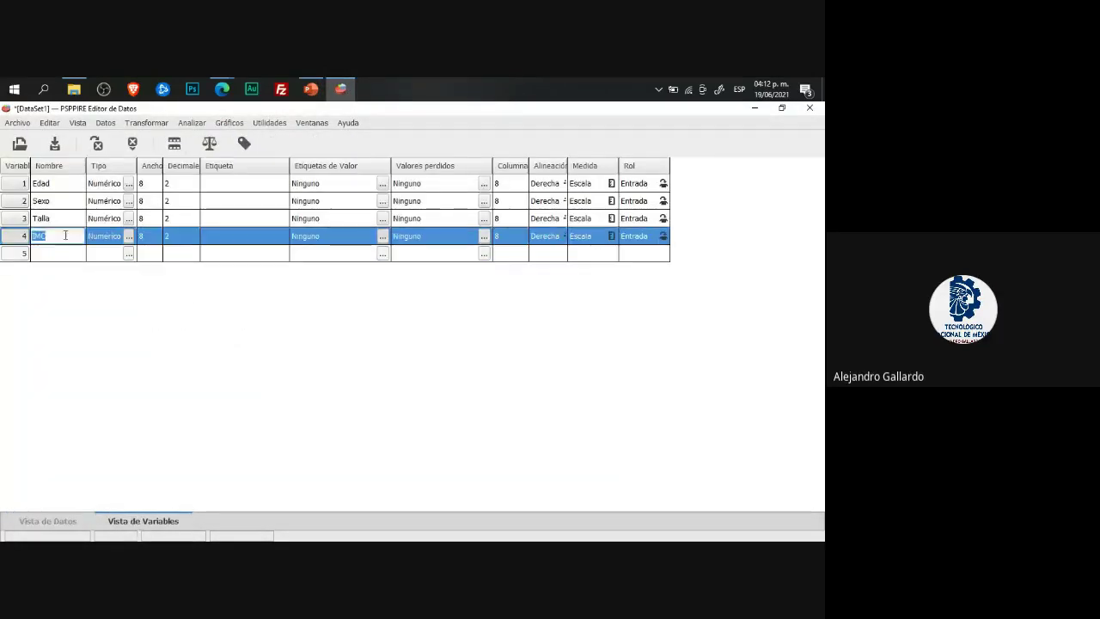
pyautogui.click(343, 91)
pyautogui.click(344, 91)
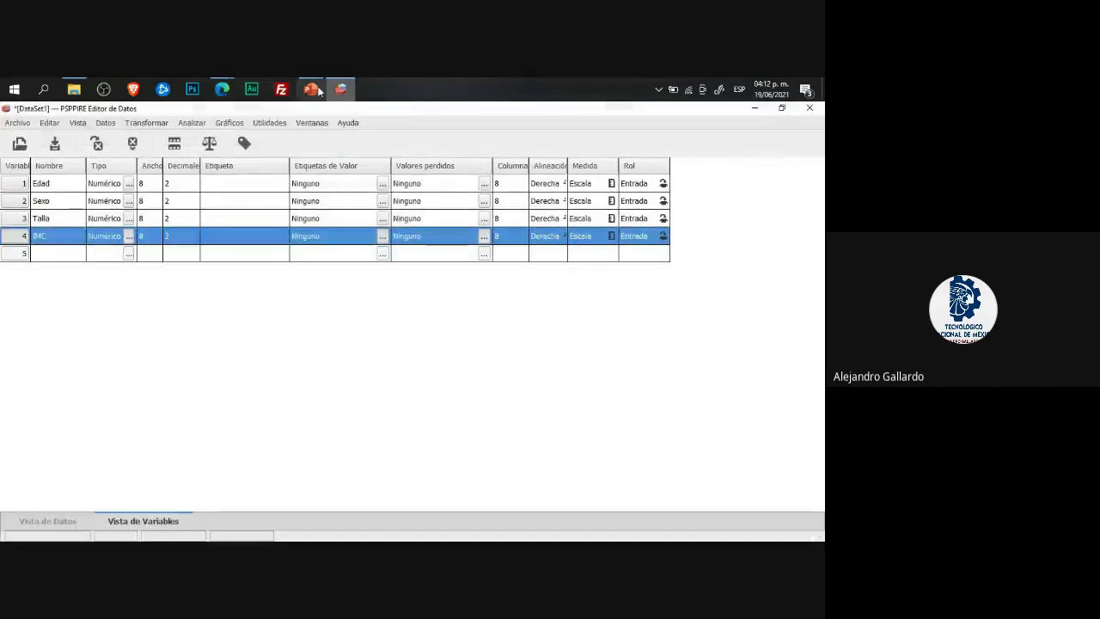
pyautogui.click(315, 90)
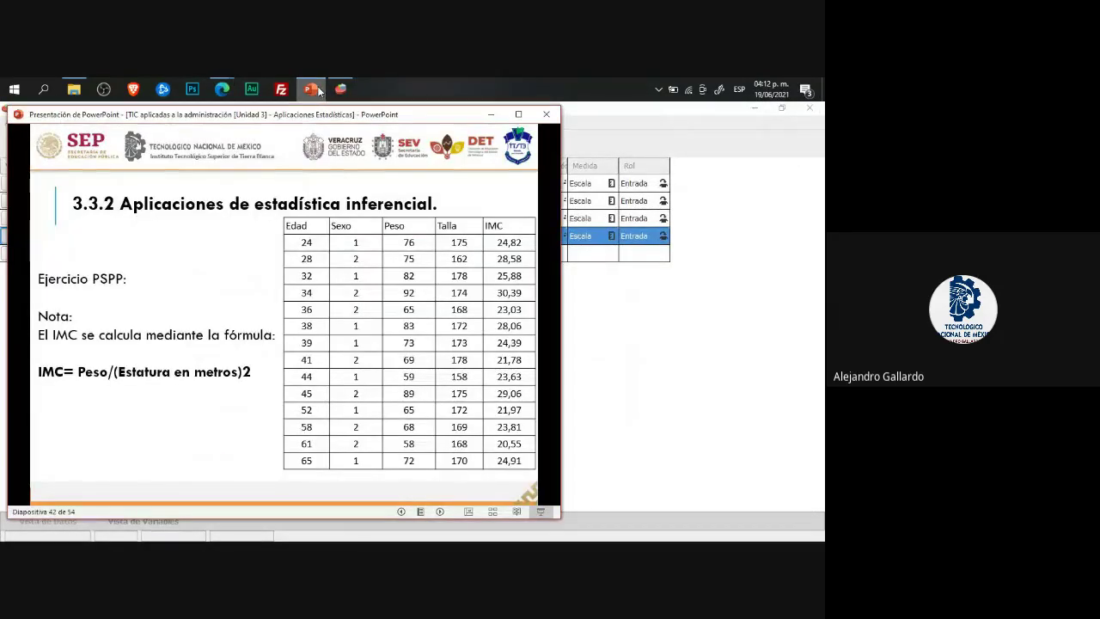
pyautogui.click(314, 90)
pyautogui.click(315, 90)
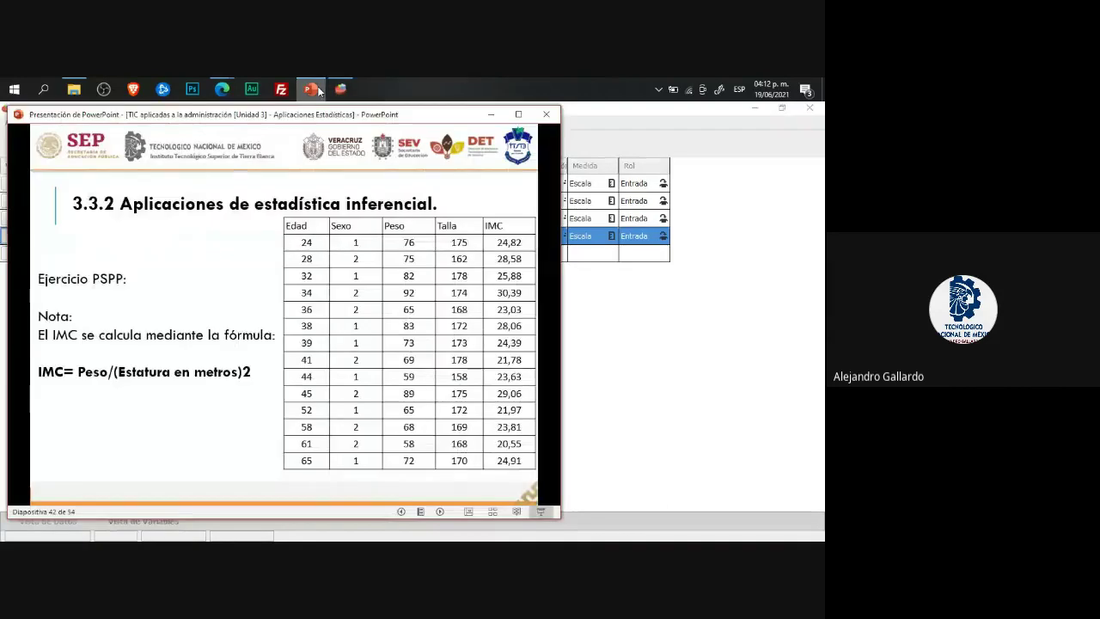
pyautogui.click(315, 90)
# Step: Rename the third variable as Peso
pyautogui.click(60, 219)
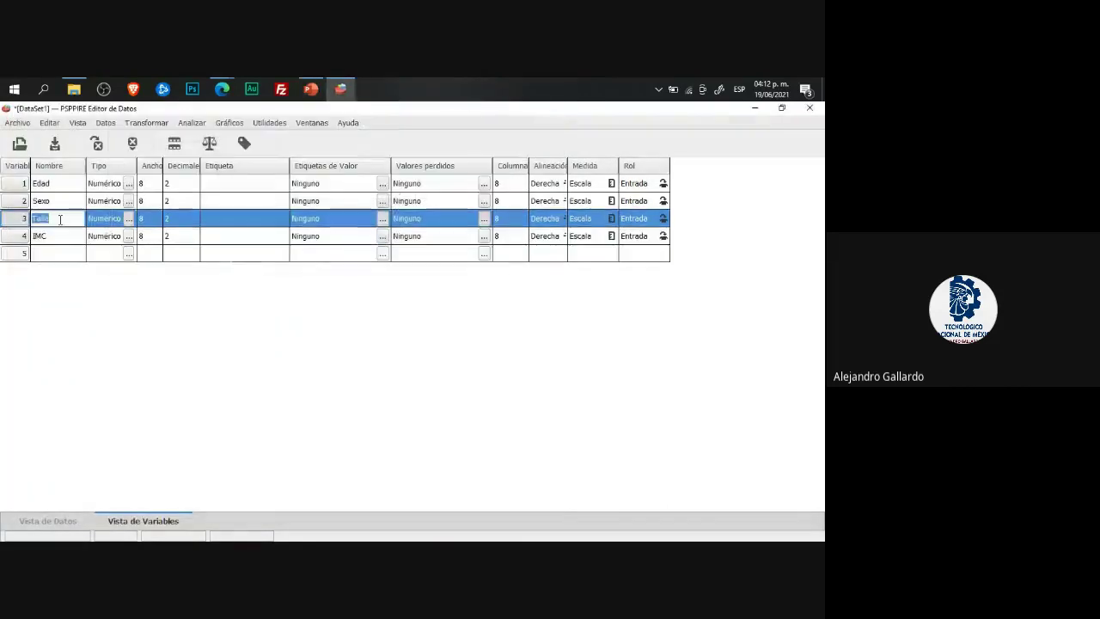
pyautogui.write('Pe')
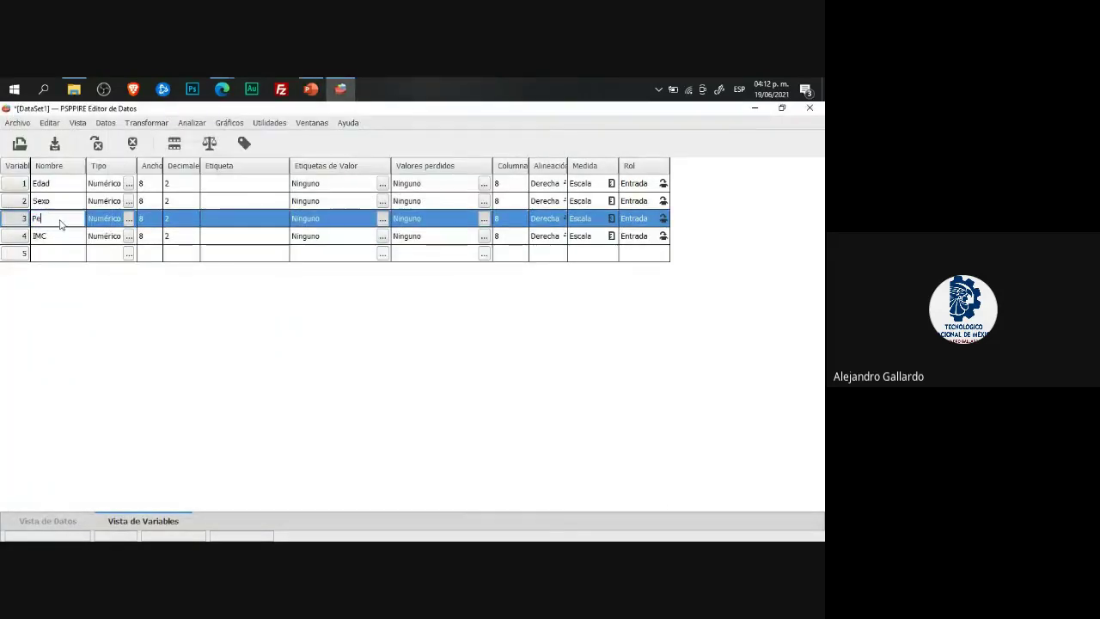
pyautogui.write('so')
# Step: Rename the fourth variable as Talla and add IMC as the fifth variable
pyautogui.click(69, 236)
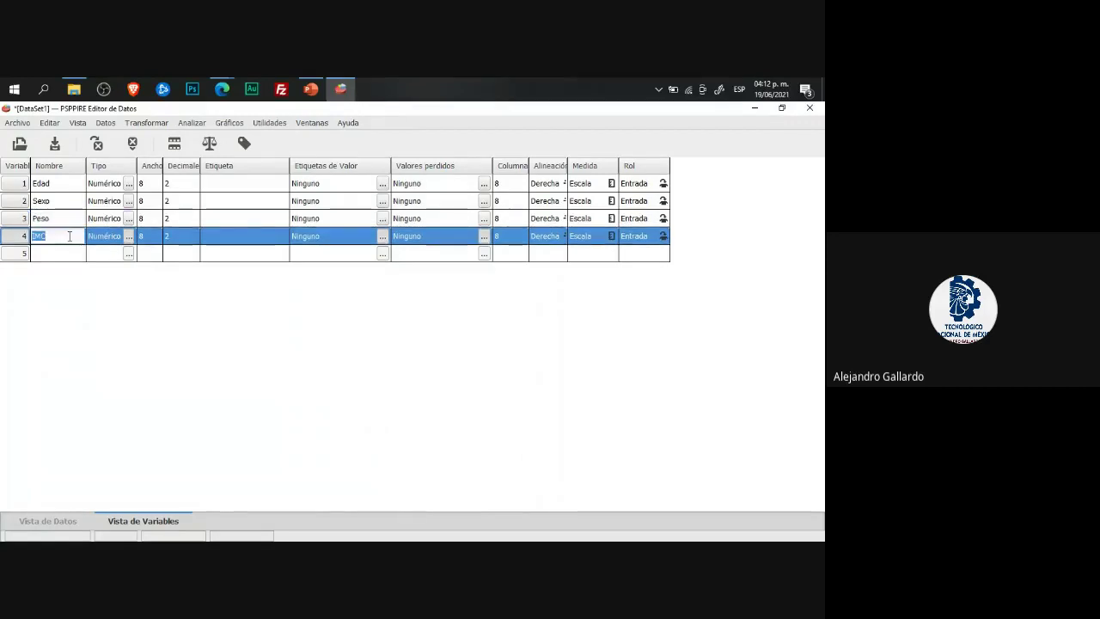
pyautogui.write('Talla')
pyautogui.click(57, 254)
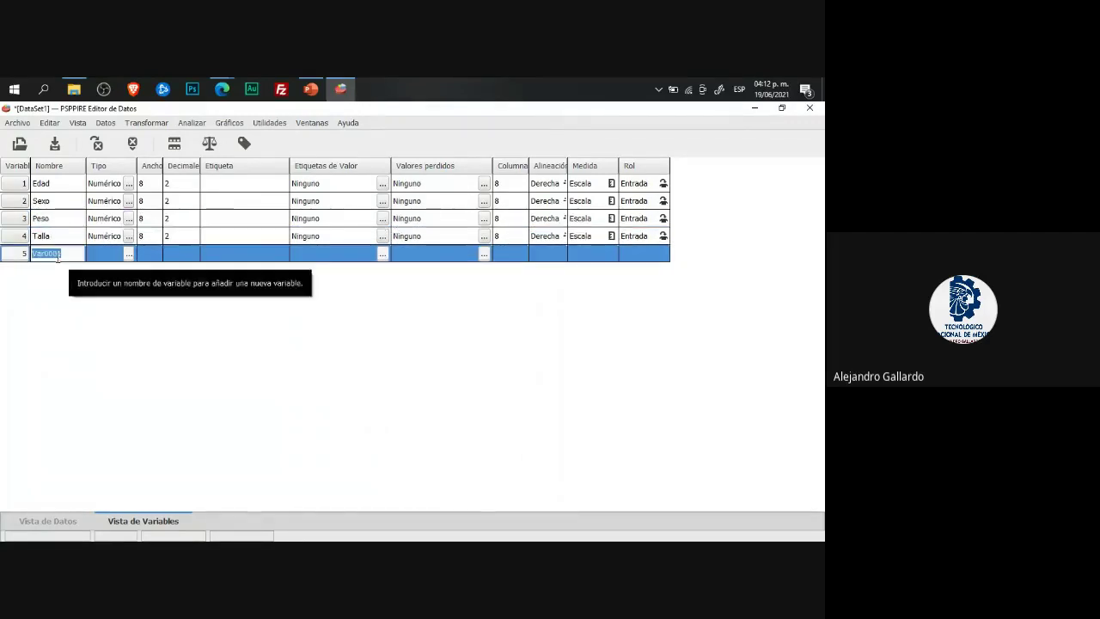
pyautogui.write('IMC')
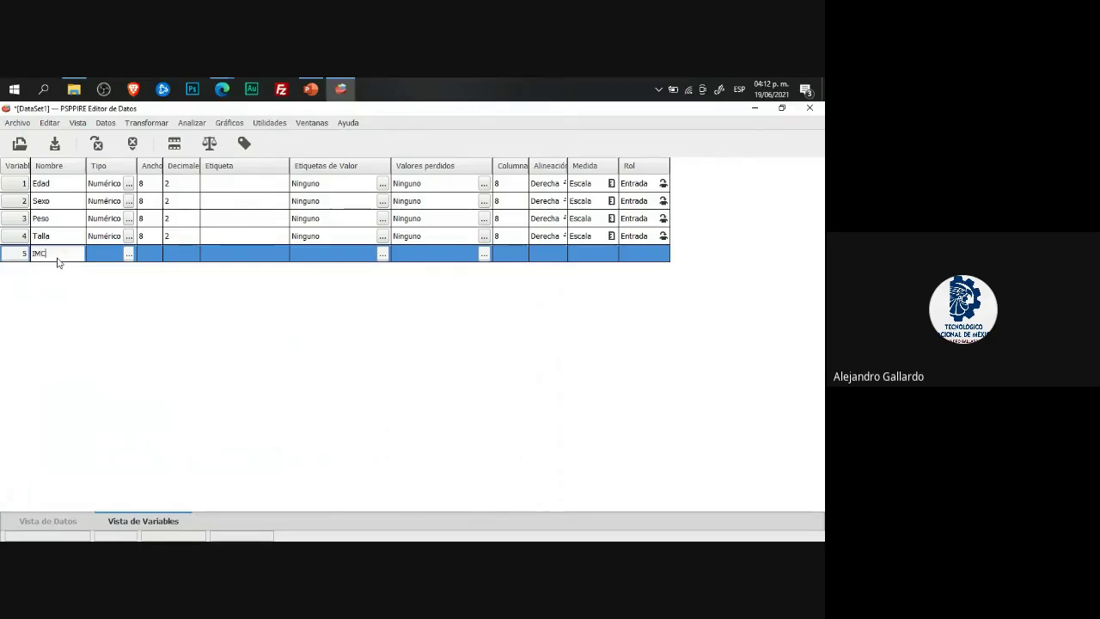
pyautogui.press('Return')
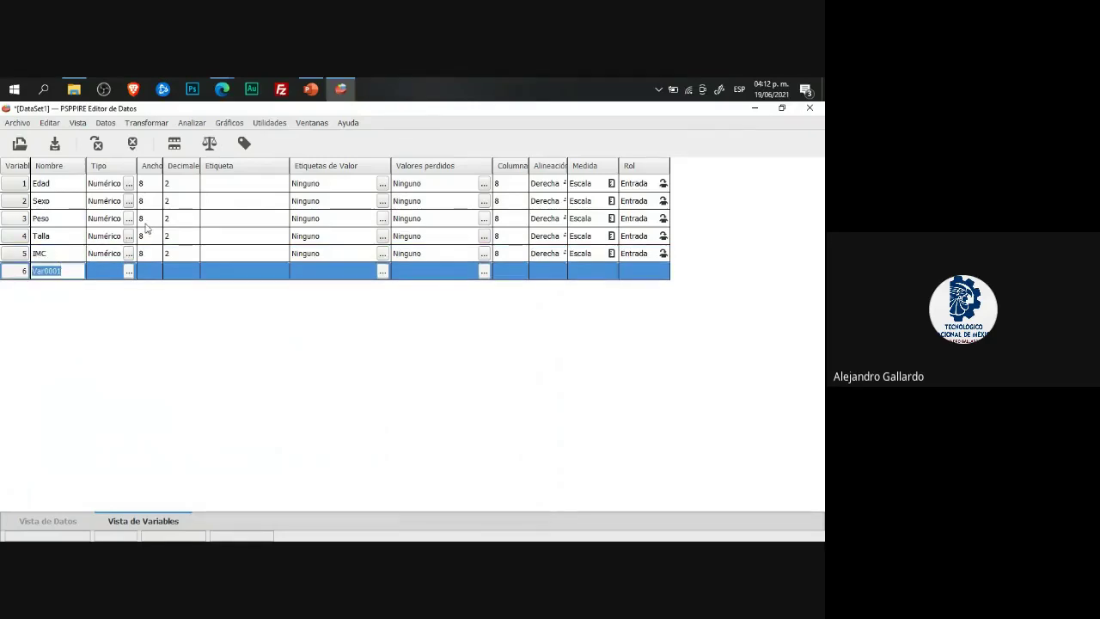
# Step: Switch to the Google Meet call in Edge and mute the microphone temporarily
pyautogui.moveTo(221, 88)
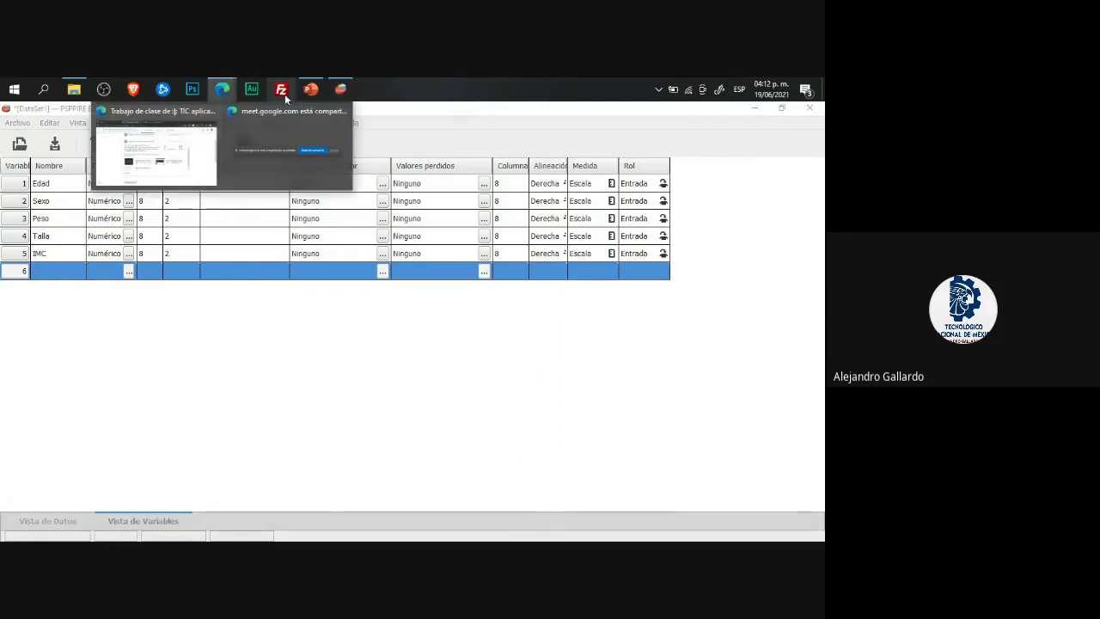
pyautogui.click(174, 155)
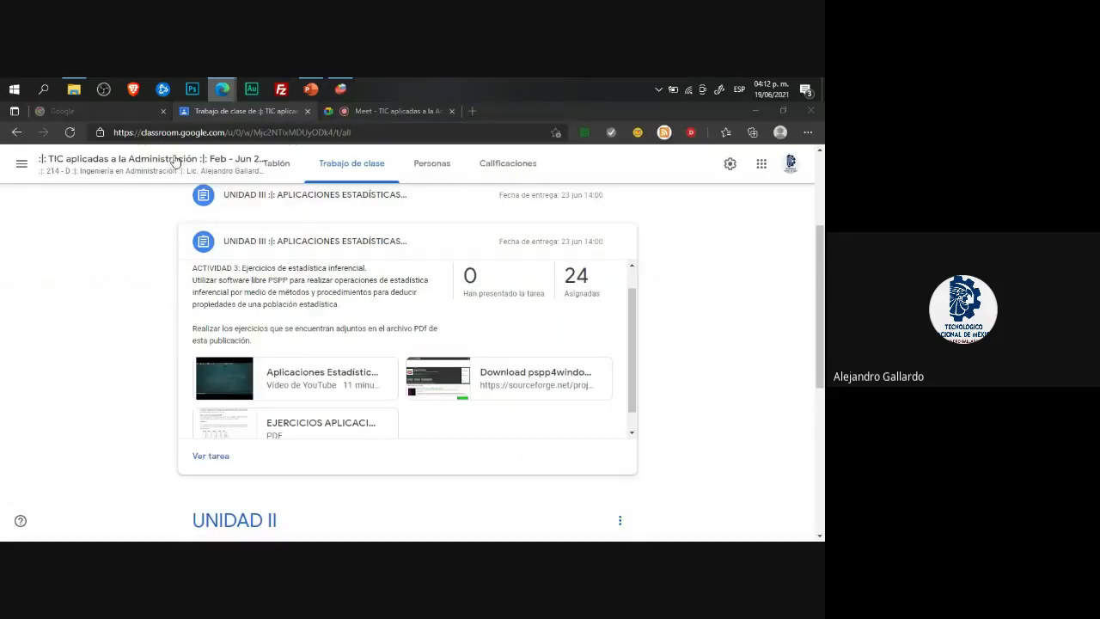
pyautogui.click(371, 112)
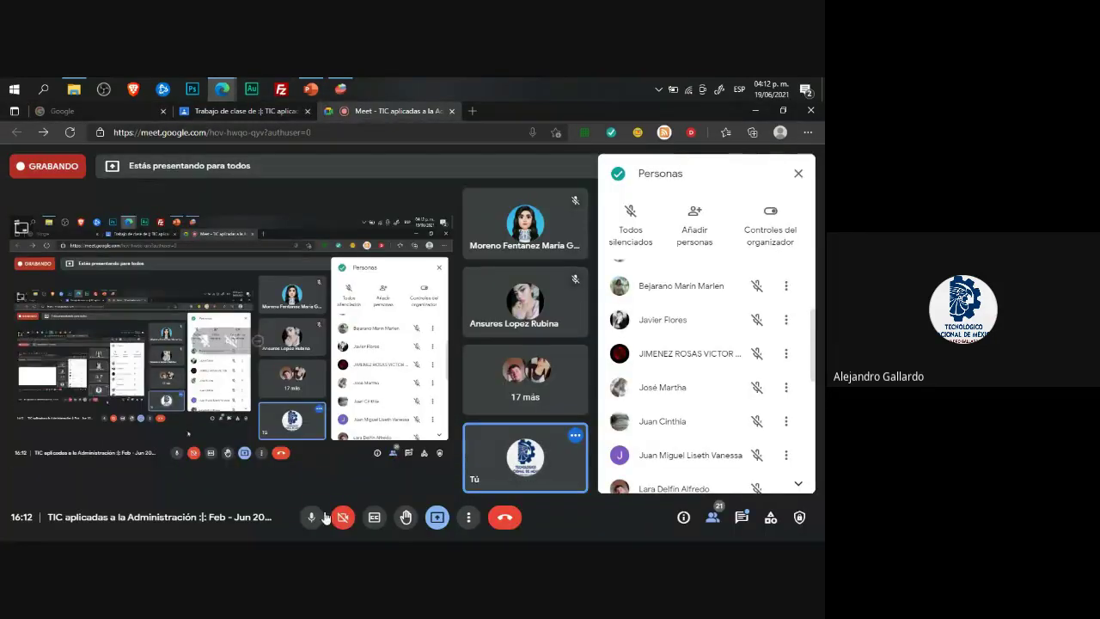
pyautogui.click(312, 516)
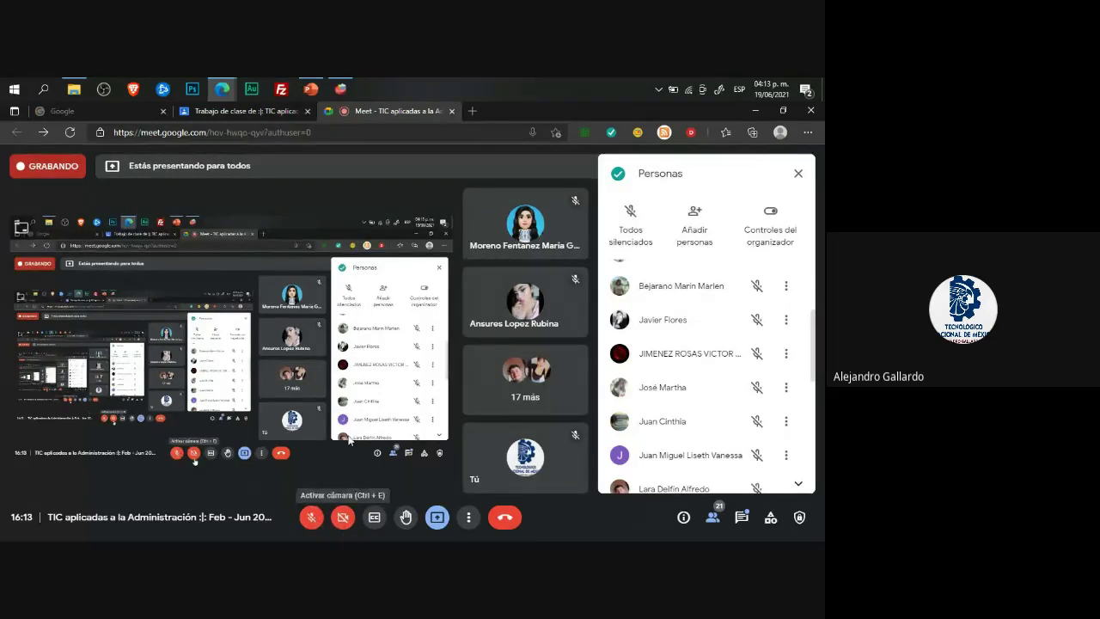
pyautogui.click(311, 517)
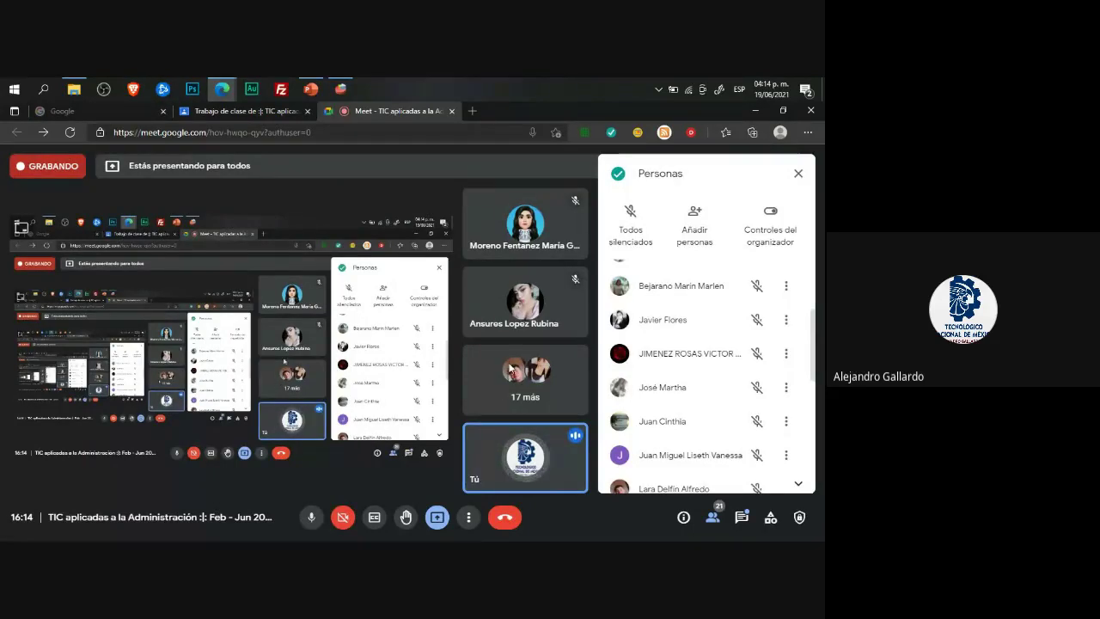
# Step: Close the call's participant list and switch back to PSPP's data view
pyautogui.click(799, 174)
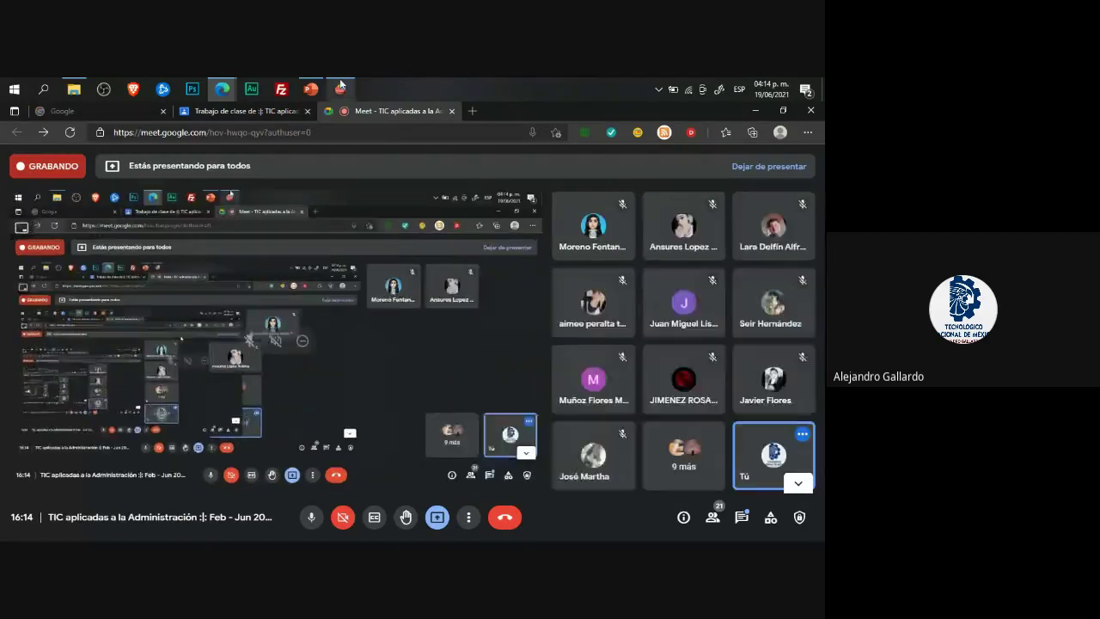
pyautogui.hotkey('alt', 'Tab')
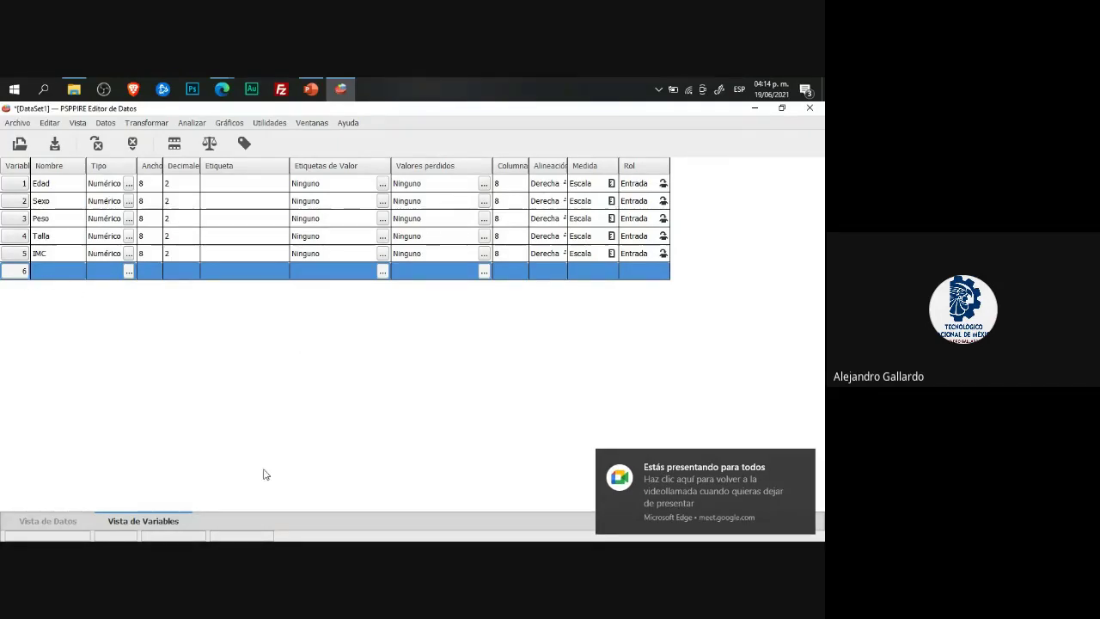
pyautogui.click(72, 525)
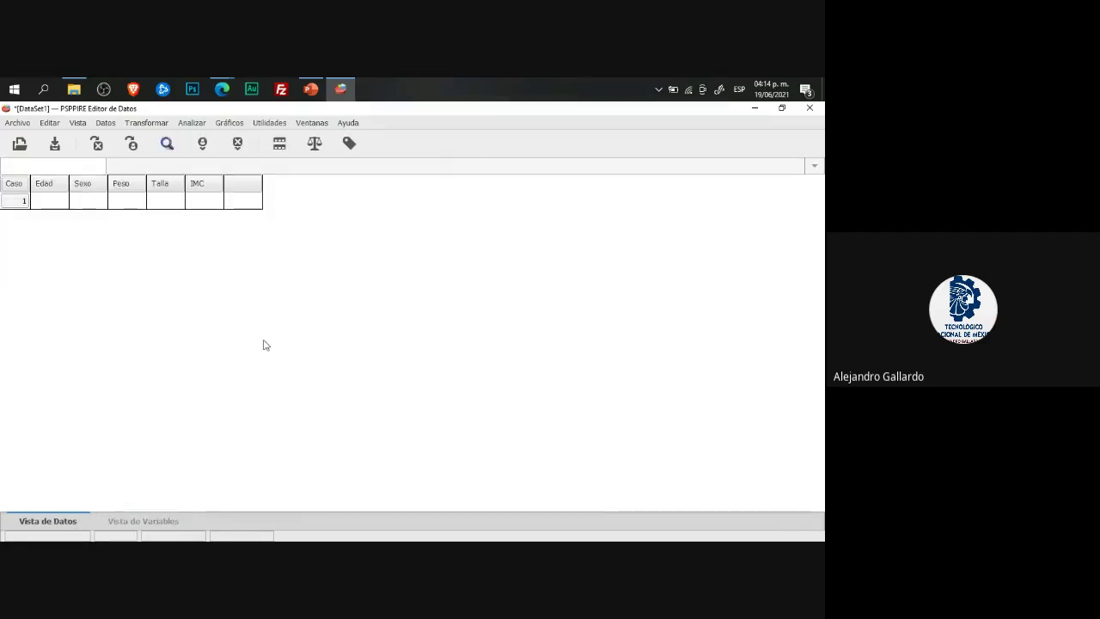
# Step: Consult the slide's first data row and enter 24 as Edad for case 1
pyautogui.click(311, 90)
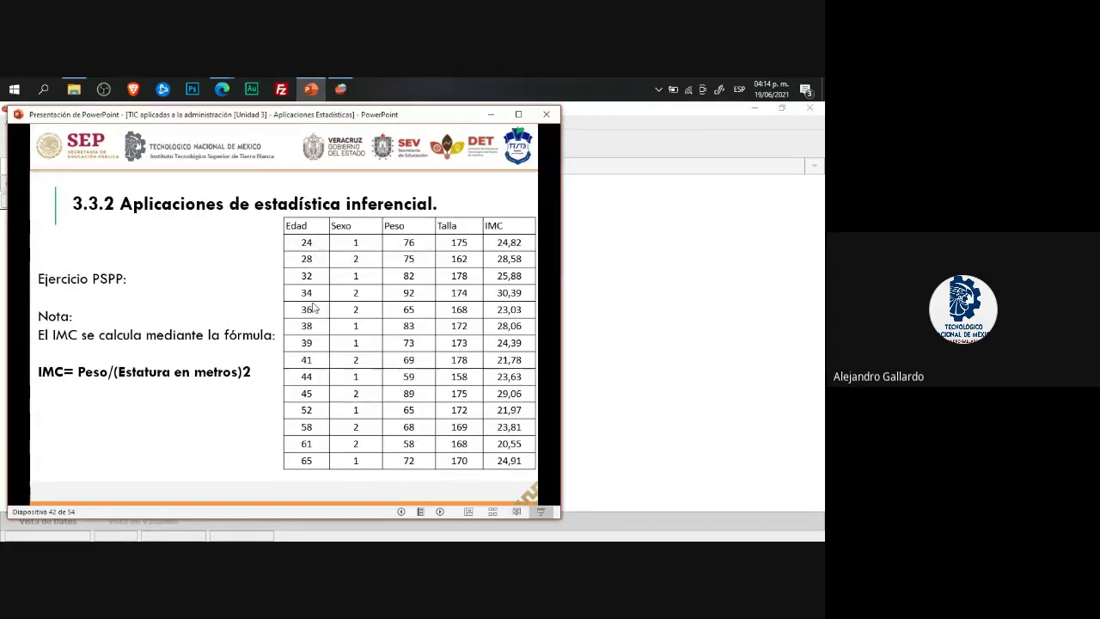
pyautogui.click(700, 335)
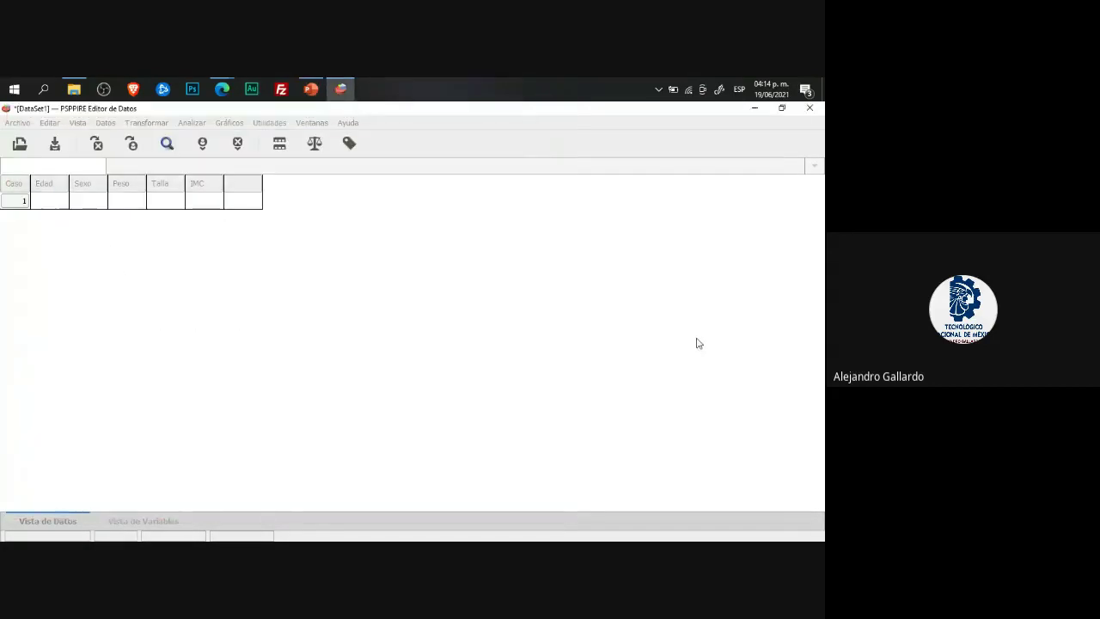
pyautogui.click(55, 201)
pyautogui.write('24')
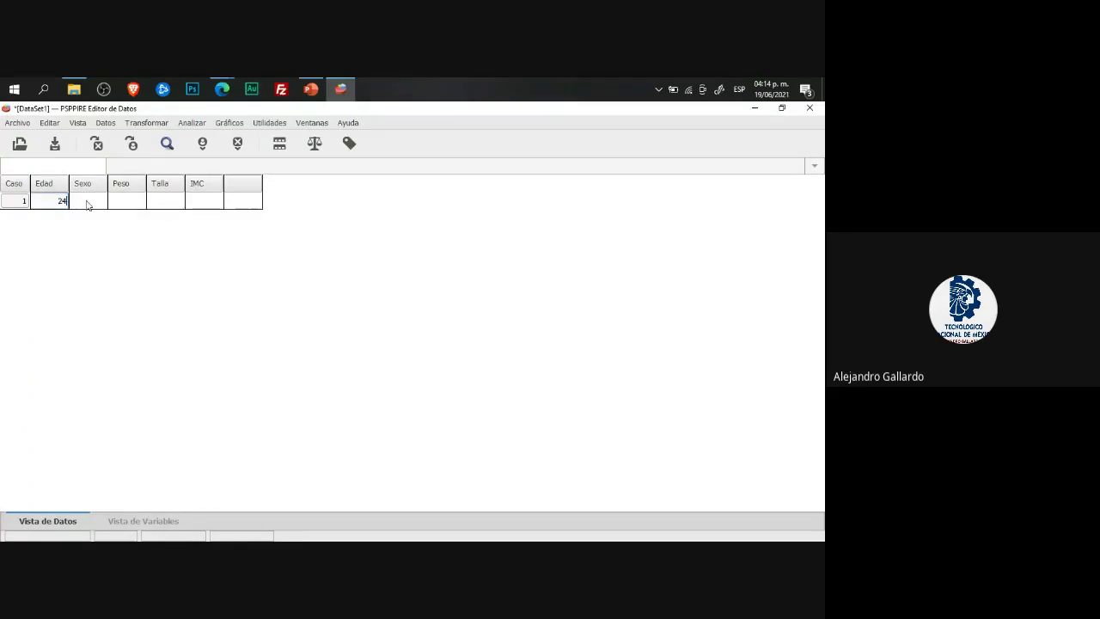
pyautogui.click(86, 204)
# Step: Recheck the slide's data table and enter Sexo 1 and Peso 76 for case 1
pyautogui.click(346, 88)
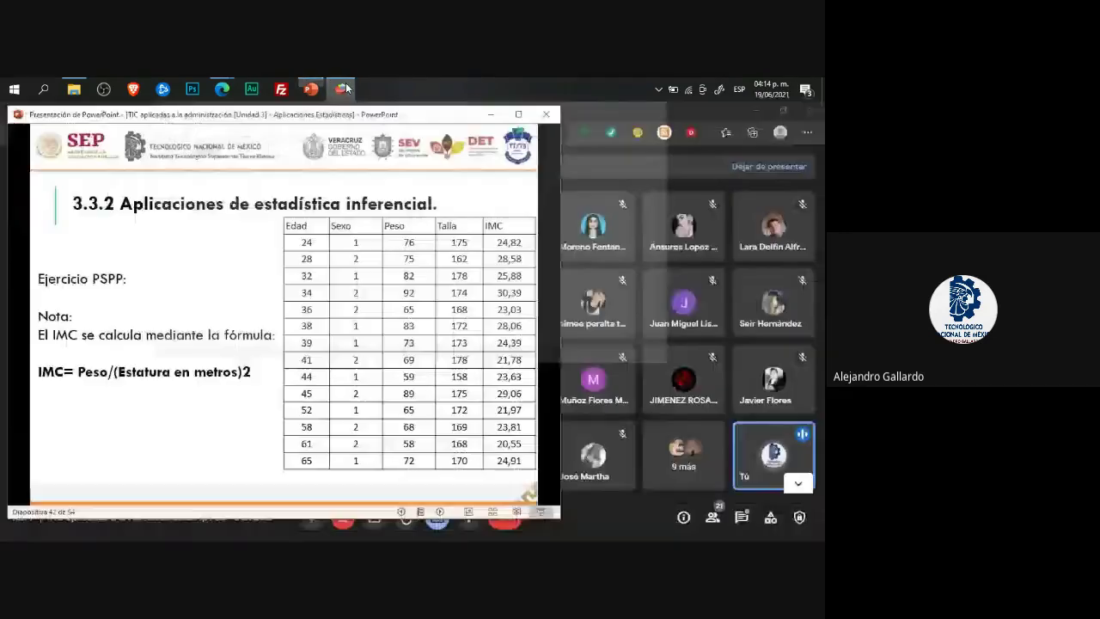
pyautogui.click(341, 89)
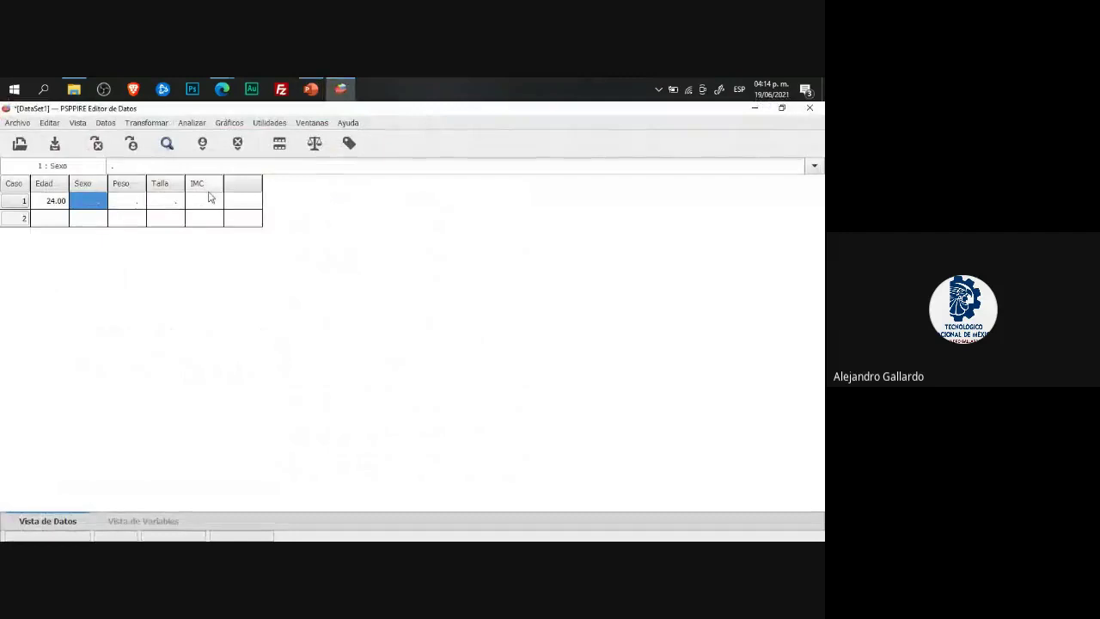
pyautogui.click(96, 202)
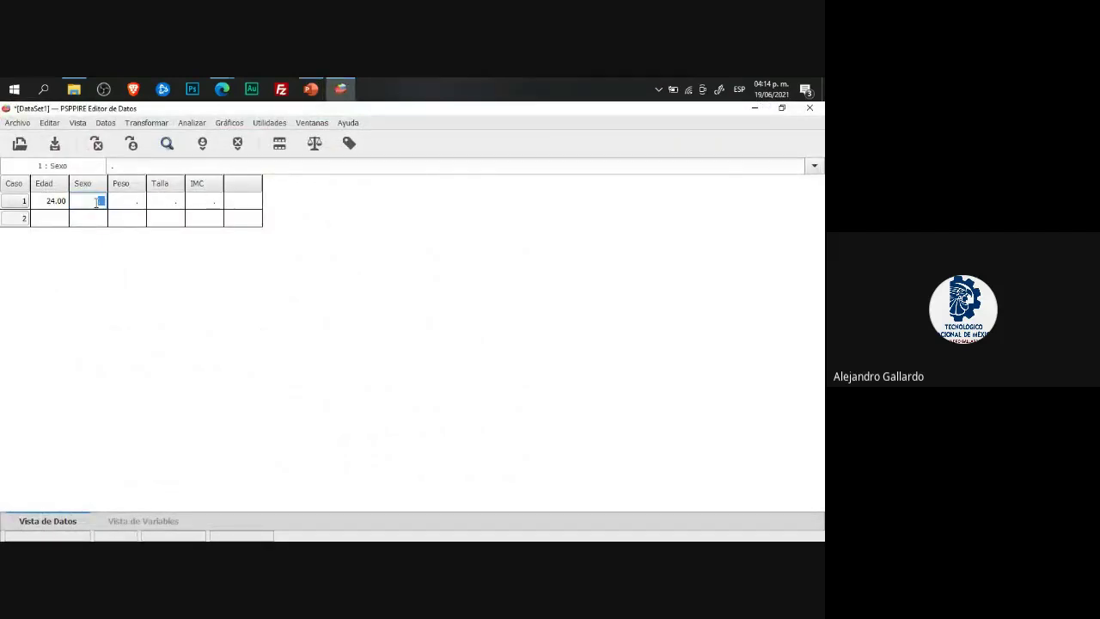
pyautogui.write('1')
pyautogui.click(126, 206)
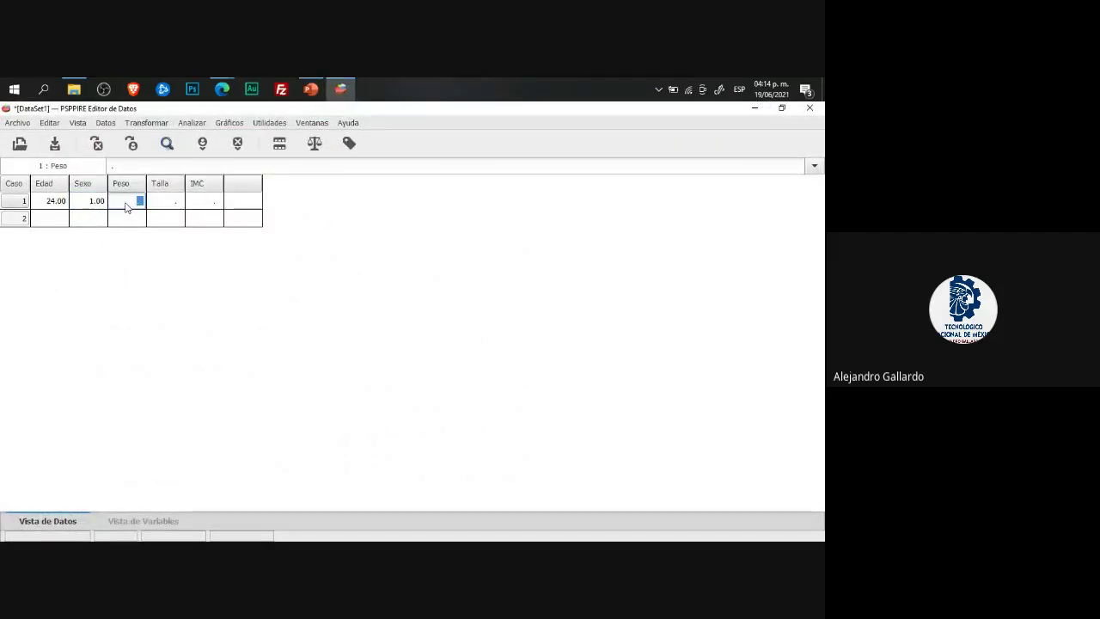
pyautogui.write('76')
pyautogui.click(182, 205)
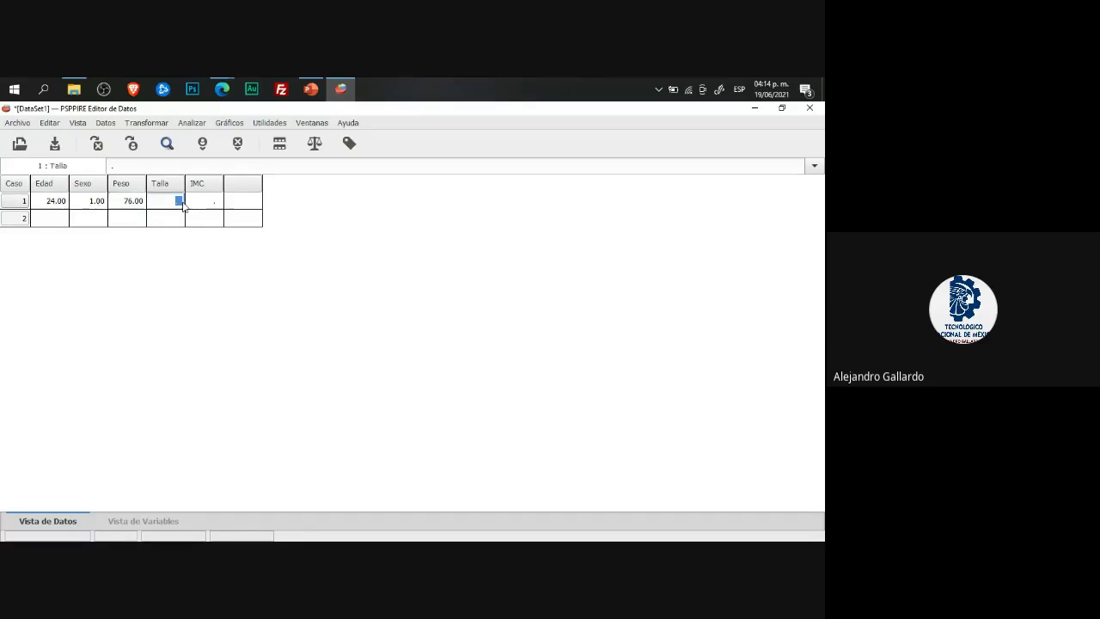
# Step: Consult the slide's first row again and enter 175 as Talla for case 1
pyautogui.click(341, 89)
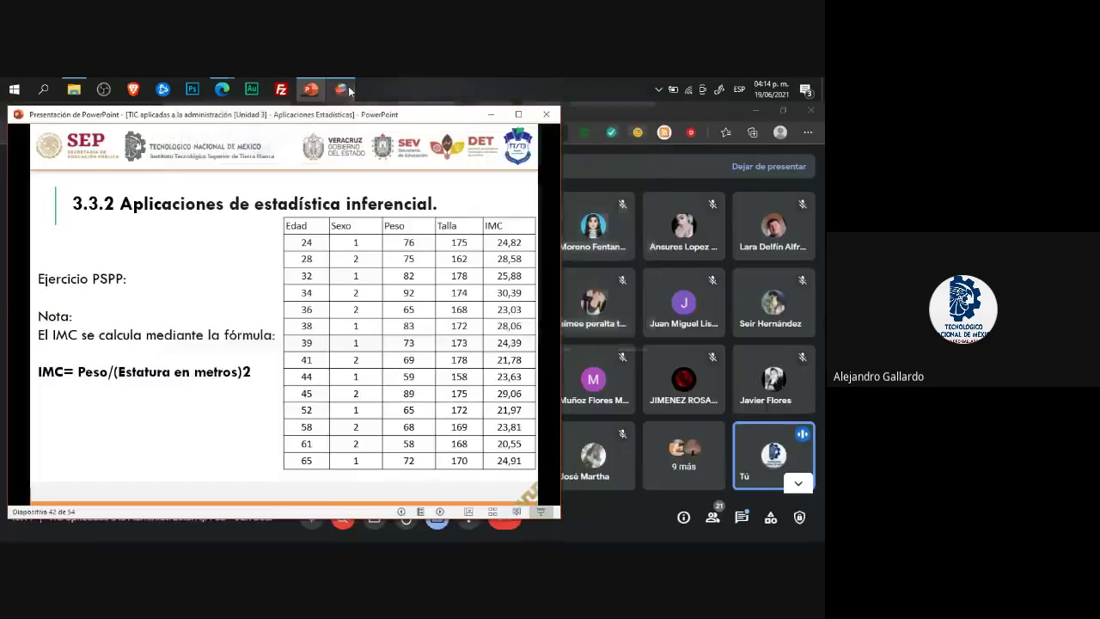
pyautogui.click(341, 89)
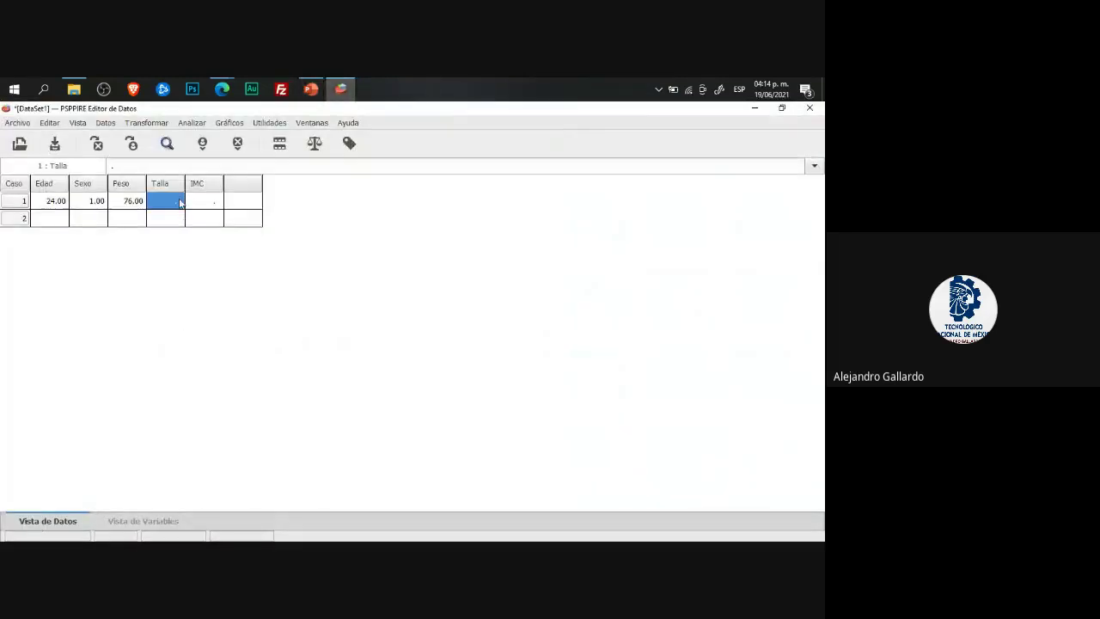
pyautogui.write('1.7')
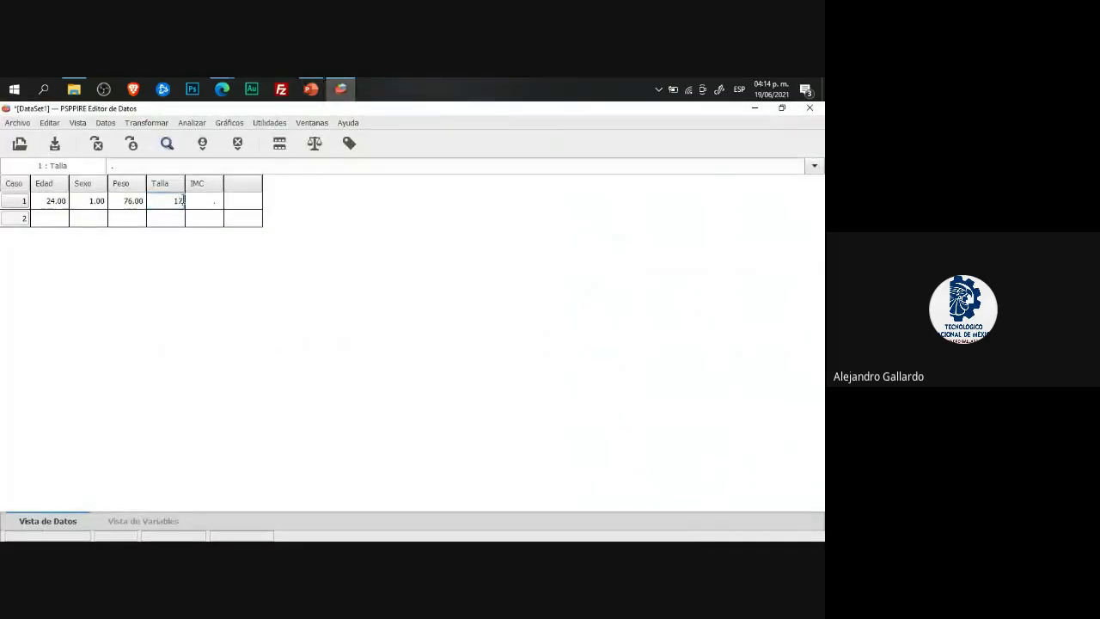
pyautogui.write('5')
pyautogui.press('Tab')
# Step: Consult the slide's first data row and enter 24.82 as IMC for case 1
pyautogui.click(347, 91)
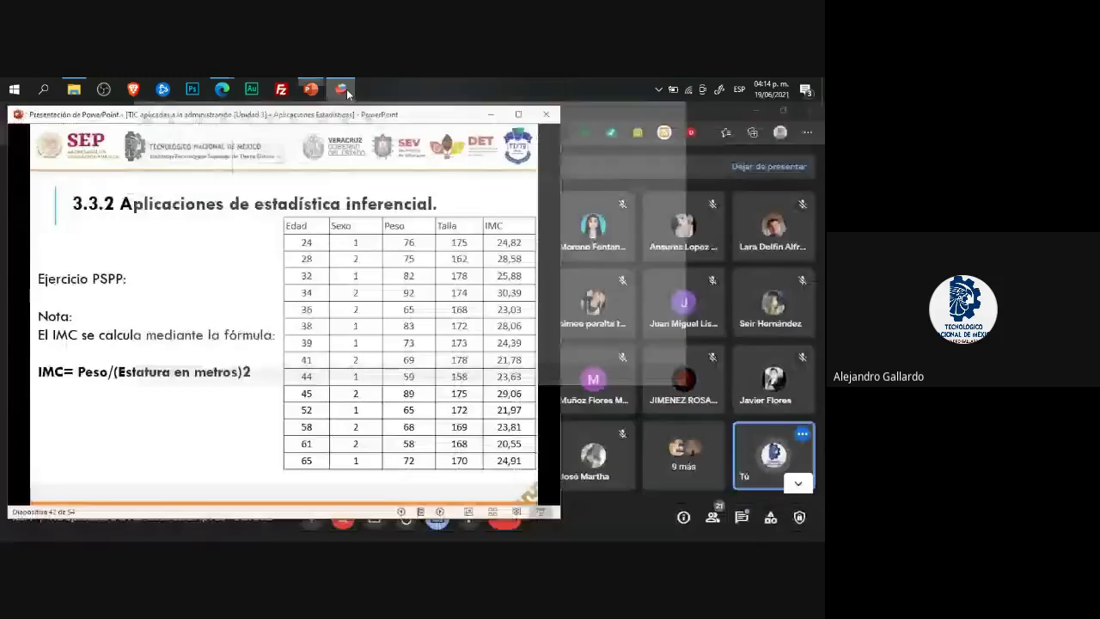
pyautogui.click(342, 89)
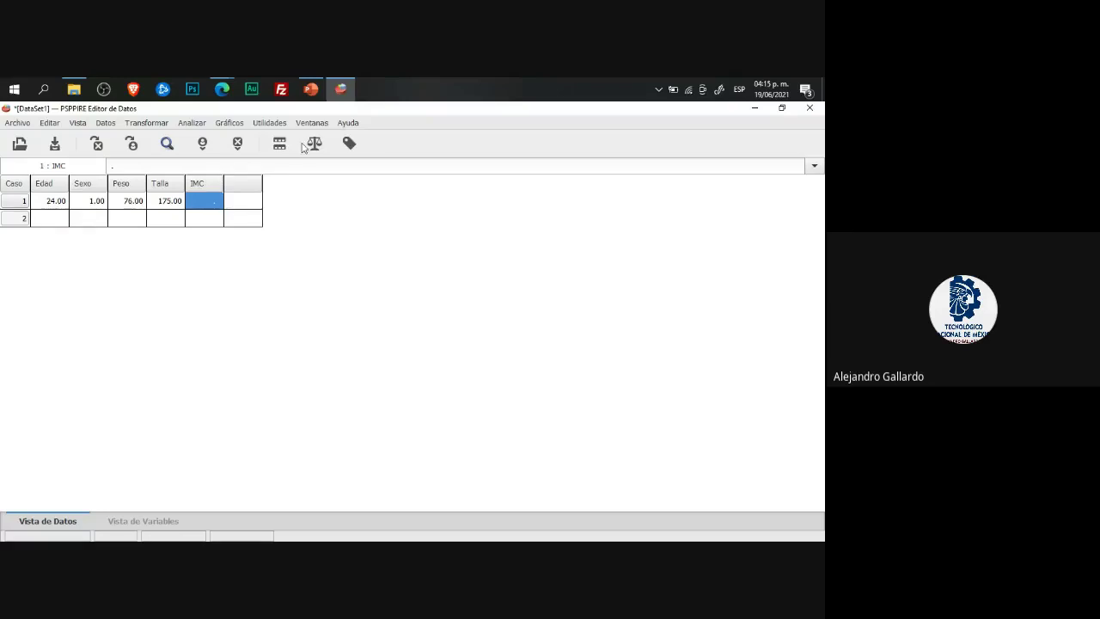
pyautogui.click(217, 201)
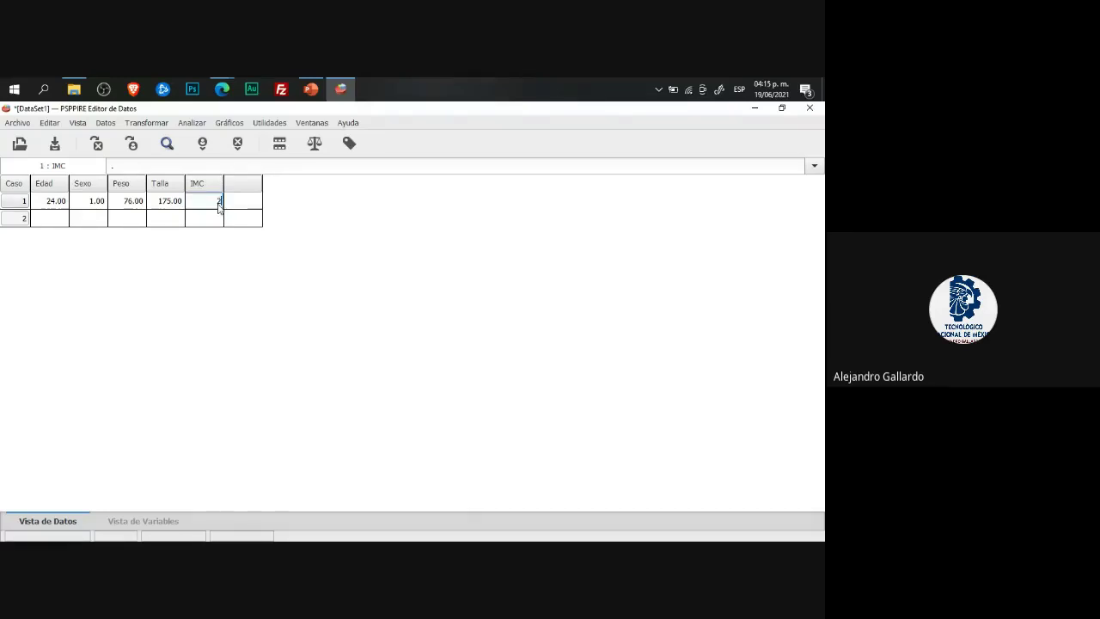
pyautogui.write('24.82')
pyautogui.click(60, 221)
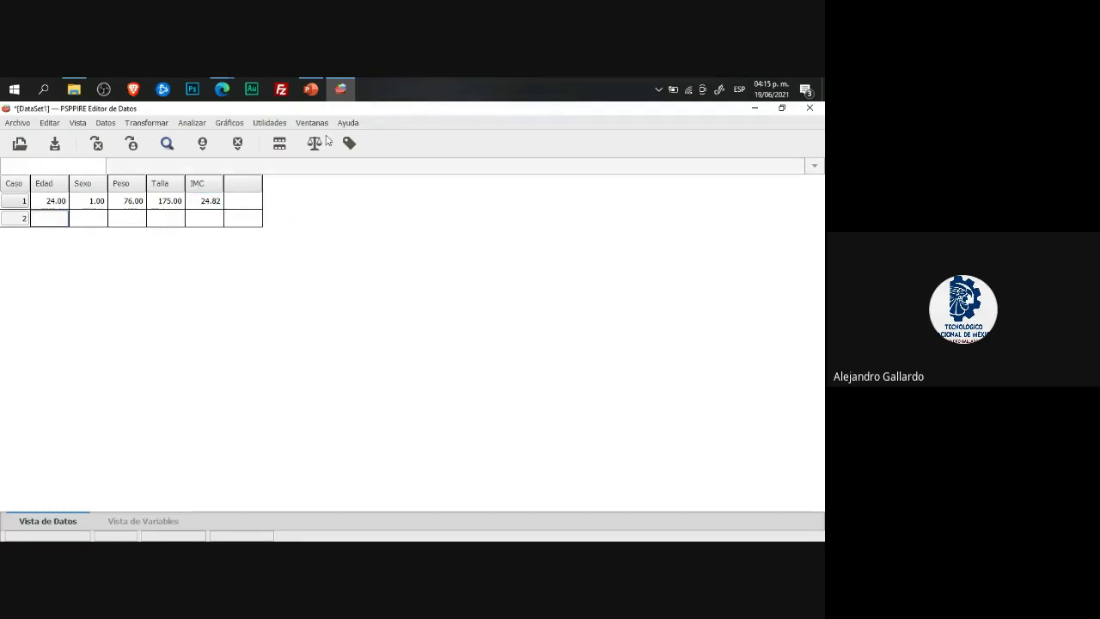
# Step: Check the slide's second data row and enter 28 as Edad for case 2
pyautogui.click(310, 89)
pyautogui.click(310, 89)
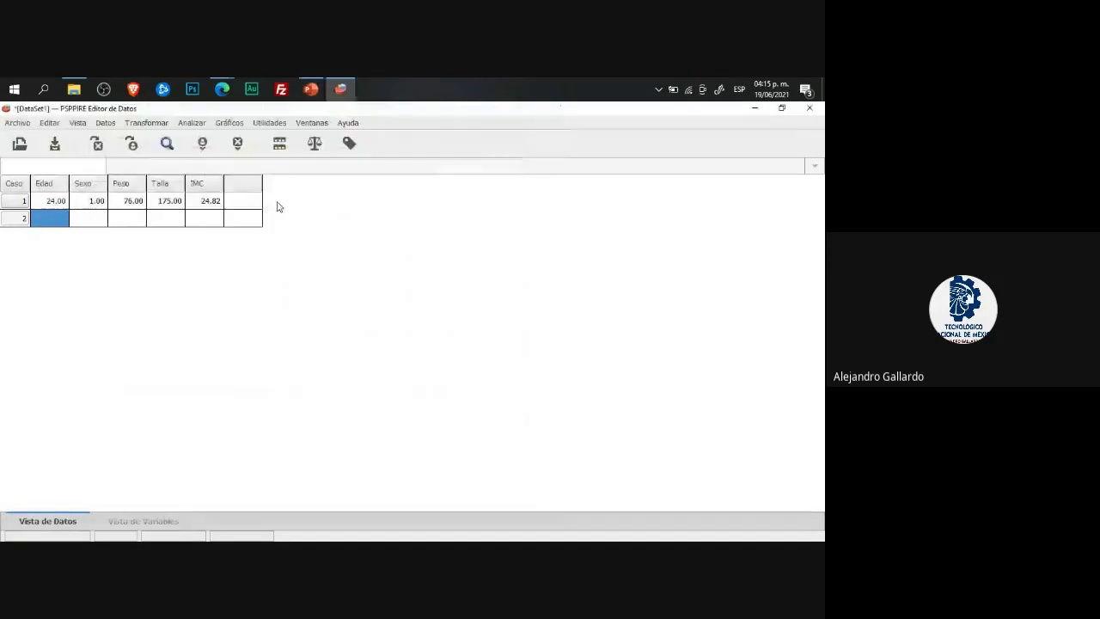
pyautogui.click(60, 219)
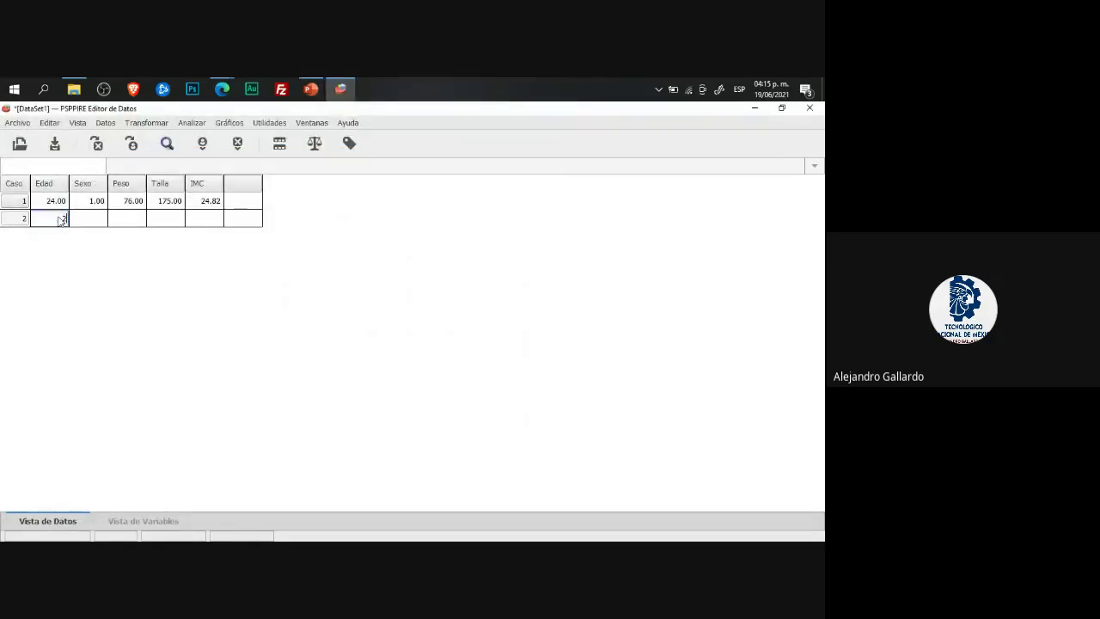
pyautogui.write('28')
pyautogui.press('Return')
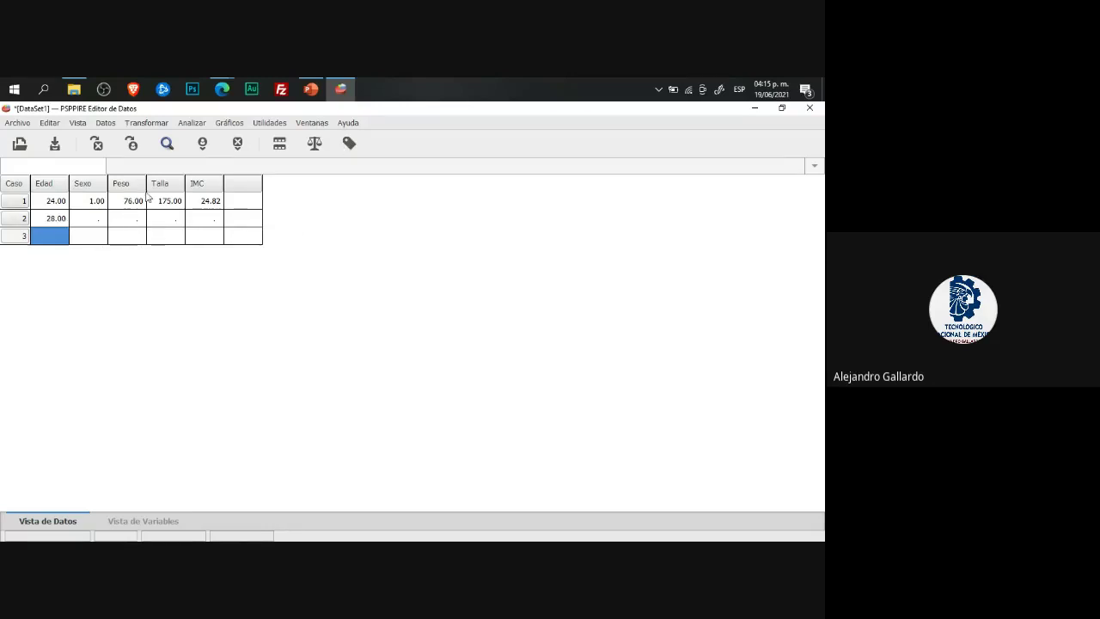
pyautogui.click(315, 90)
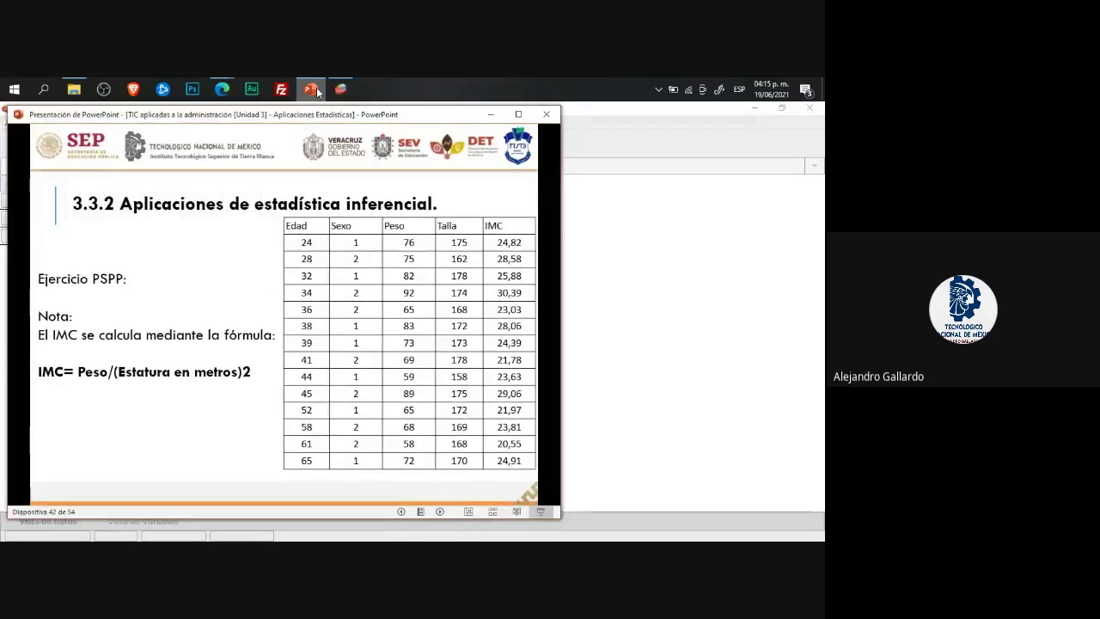
pyautogui.click(314, 90)
pyautogui.hotkey('alt', 'Tab')
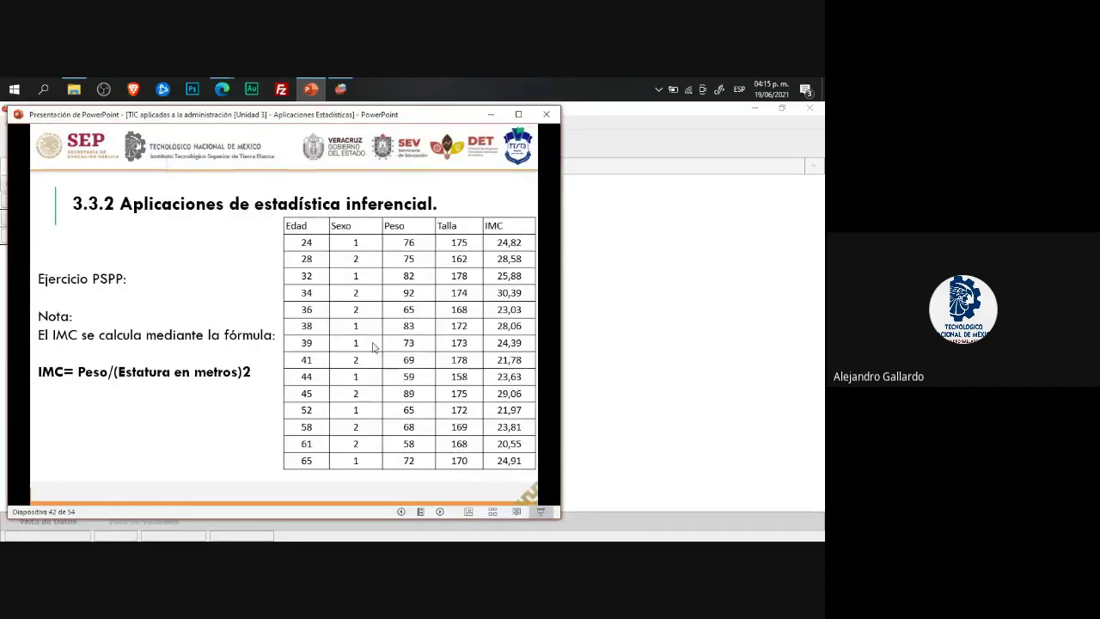
pyautogui.click(682, 304)
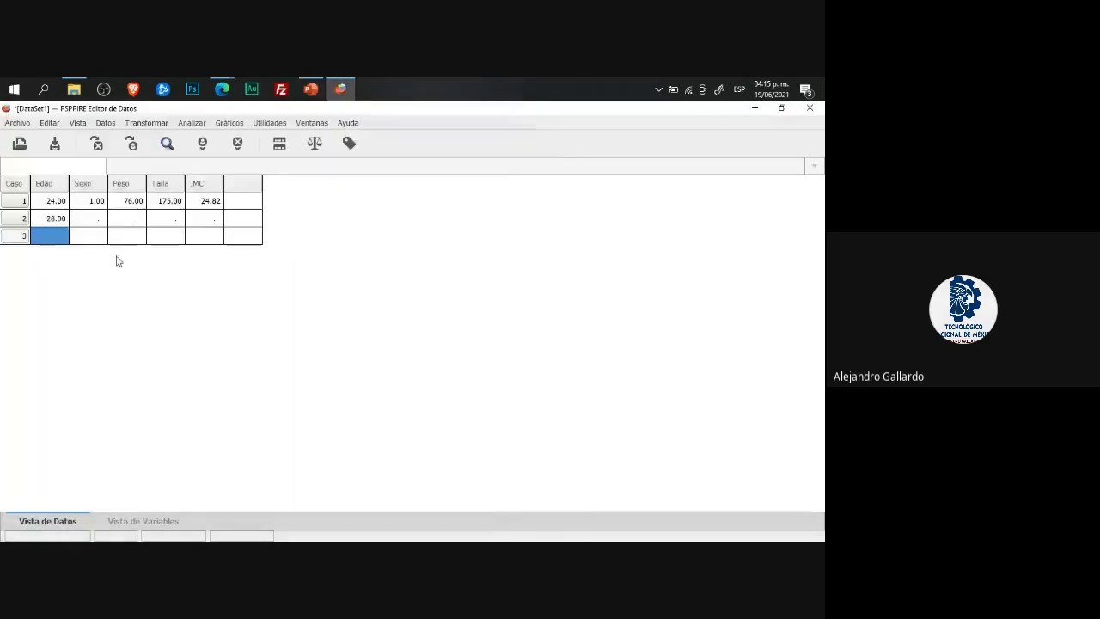
pyautogui.click(15, 123)
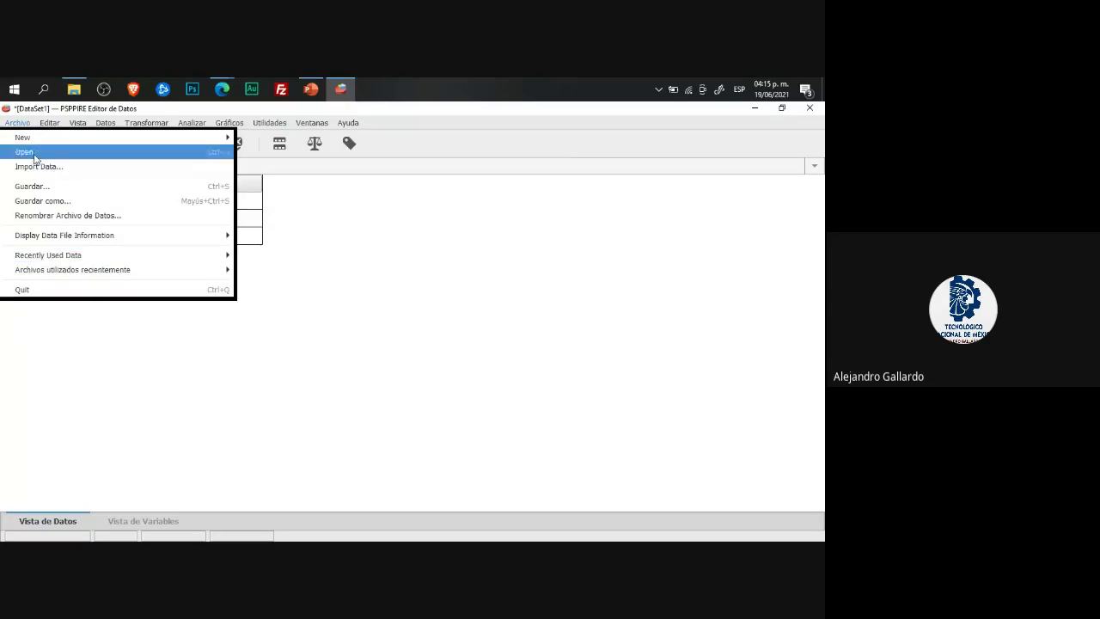
pyautogui.click(379, 318)
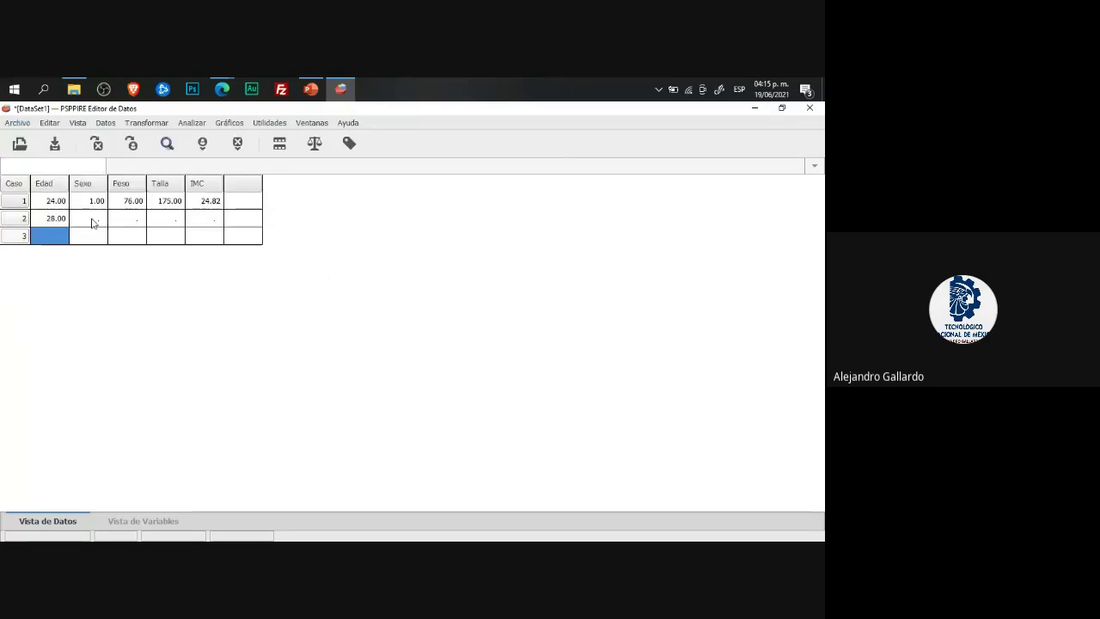
pyautogui.click(310, 89)
pyautogui.click(638, 358)
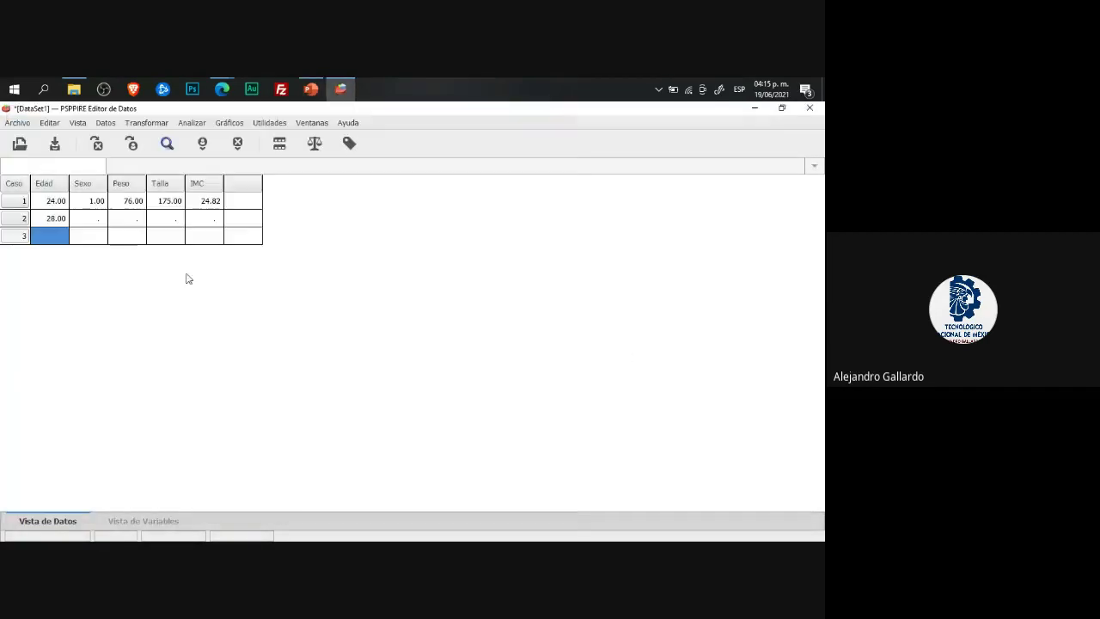
pyautogui.click(18, 125)
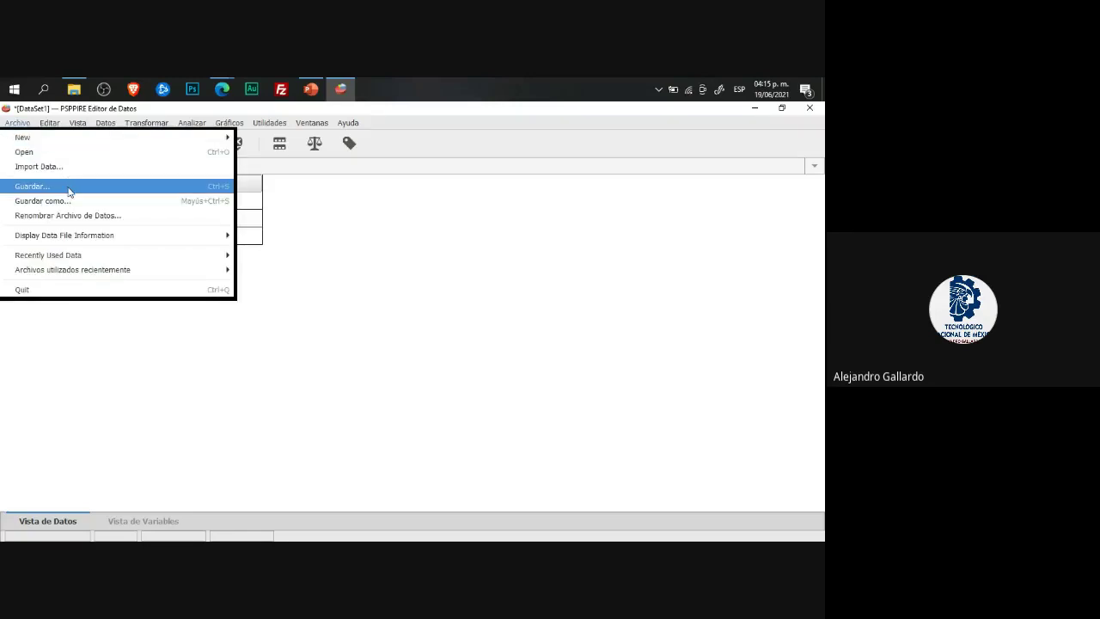
# Step: Switch to File Explorer and open the Estadistica data file from the PSPP subfolder of 214-D in PSPP
pyautogui.click(73, 90)
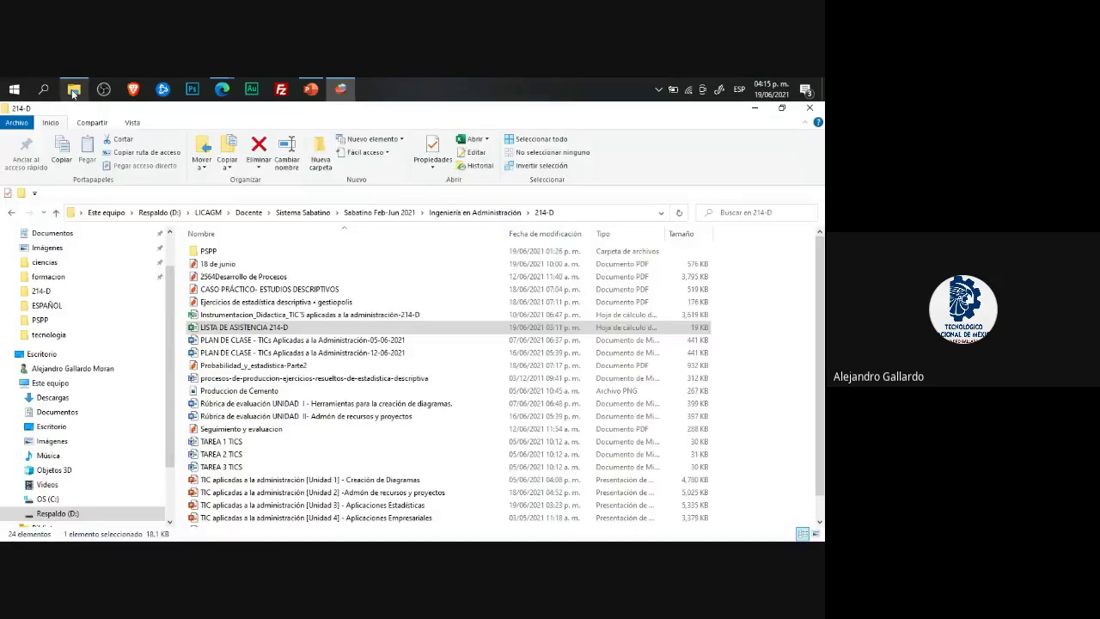
pyautogui.doubleClick(215, 248)
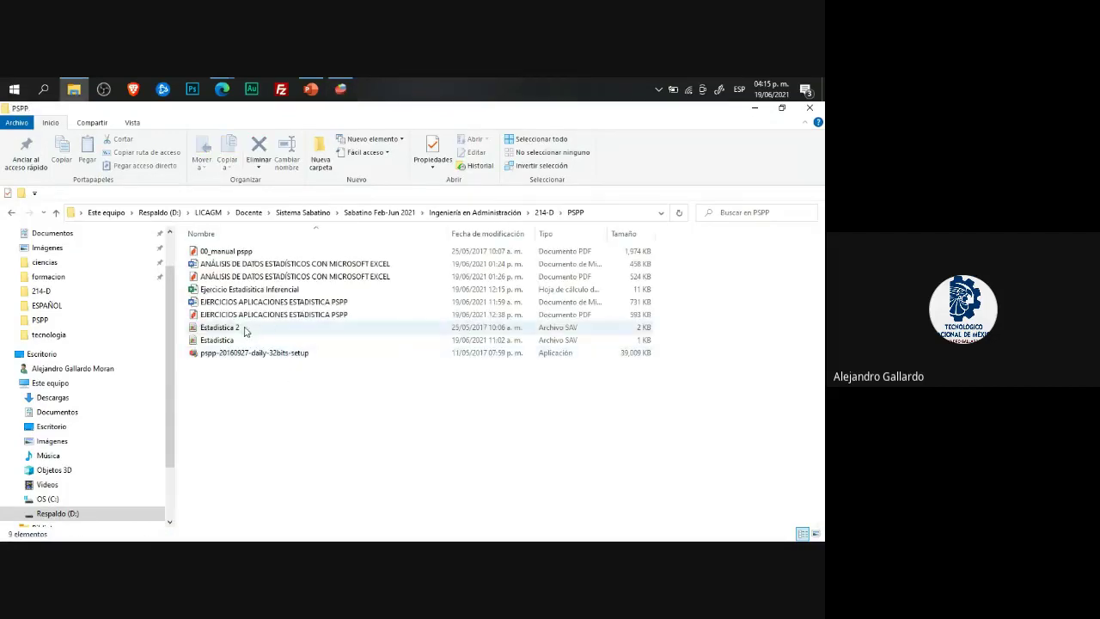
pyautogui.click(206, 340)
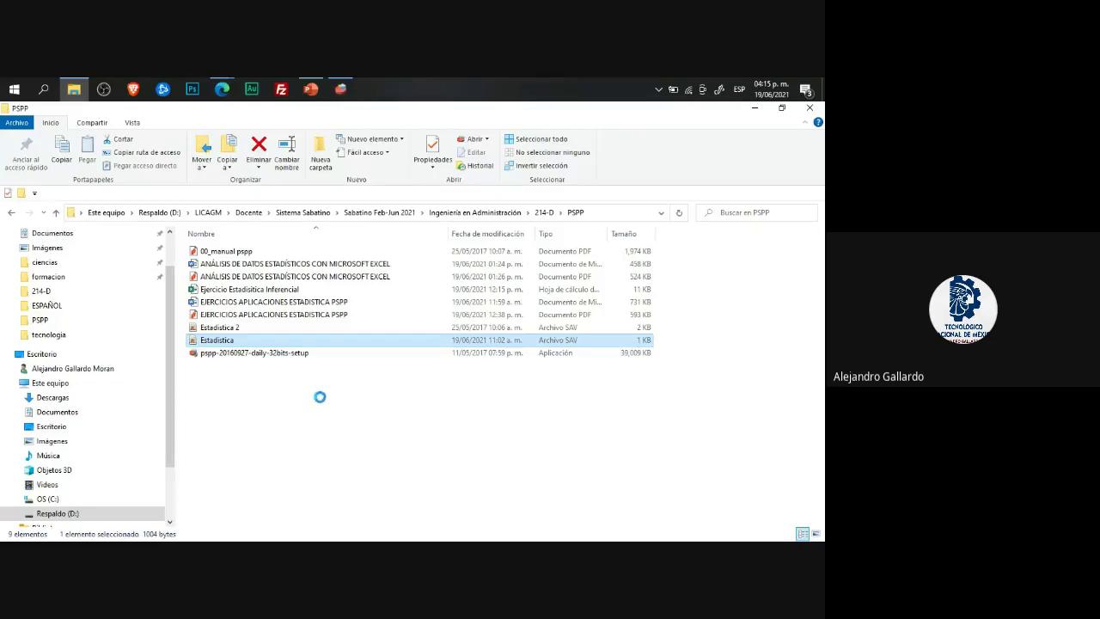
pyautogui.click(340, 89)
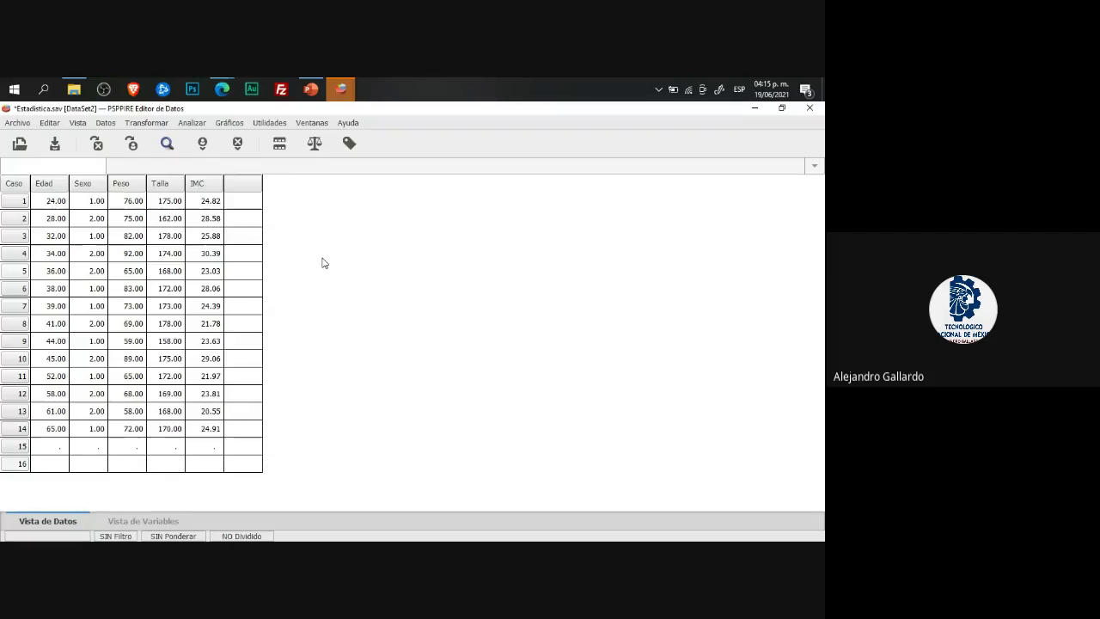
# Step: Close the unsaved DataSet1 without saving its changes
pyautogui.moveTo(341, 88)
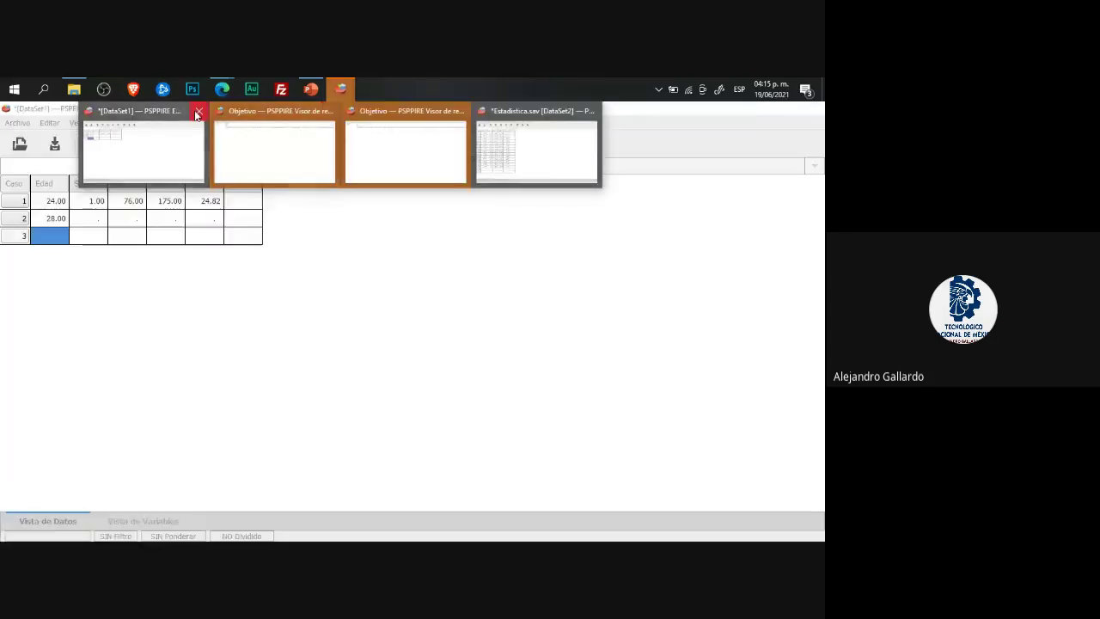
pyautogui.click(197, 111)
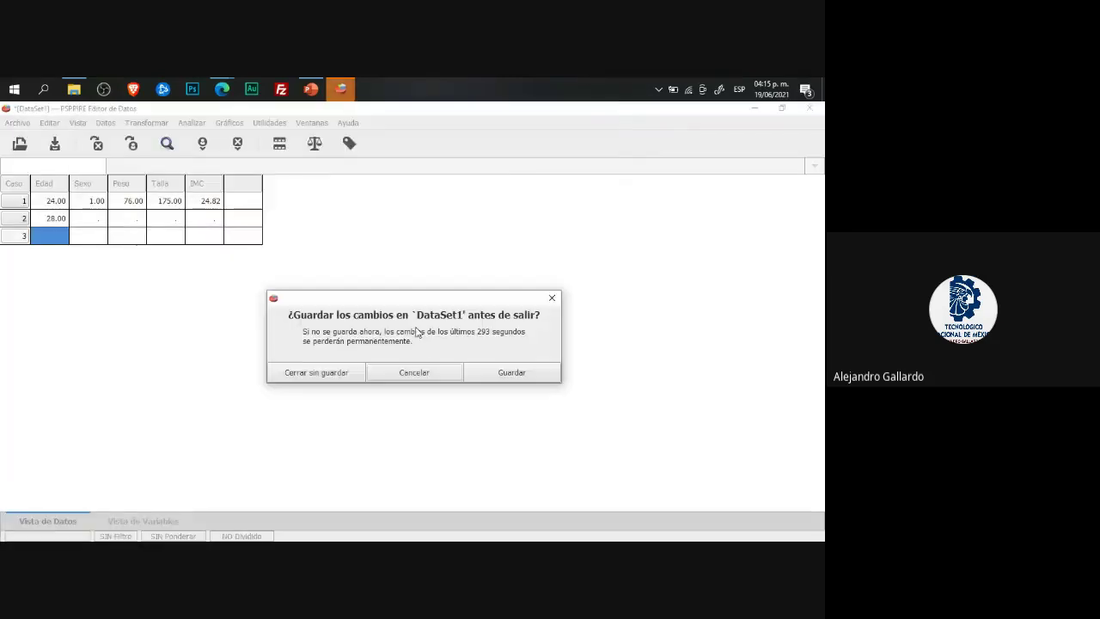
pyautogui.click(328, 375)
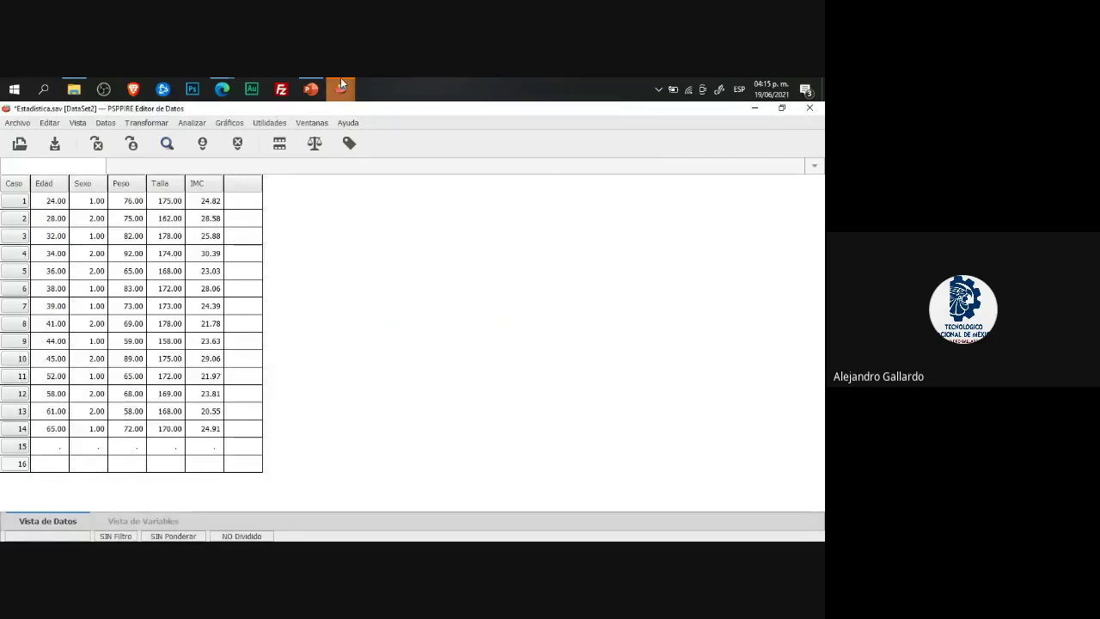
# Step: Close the leftover PSPP results viewer windows and return to the Estadistica.sav data
pyautogui.moveTo(341, 83)
pyautogui.click(334, 146)
pyautogui.click(810, 107)
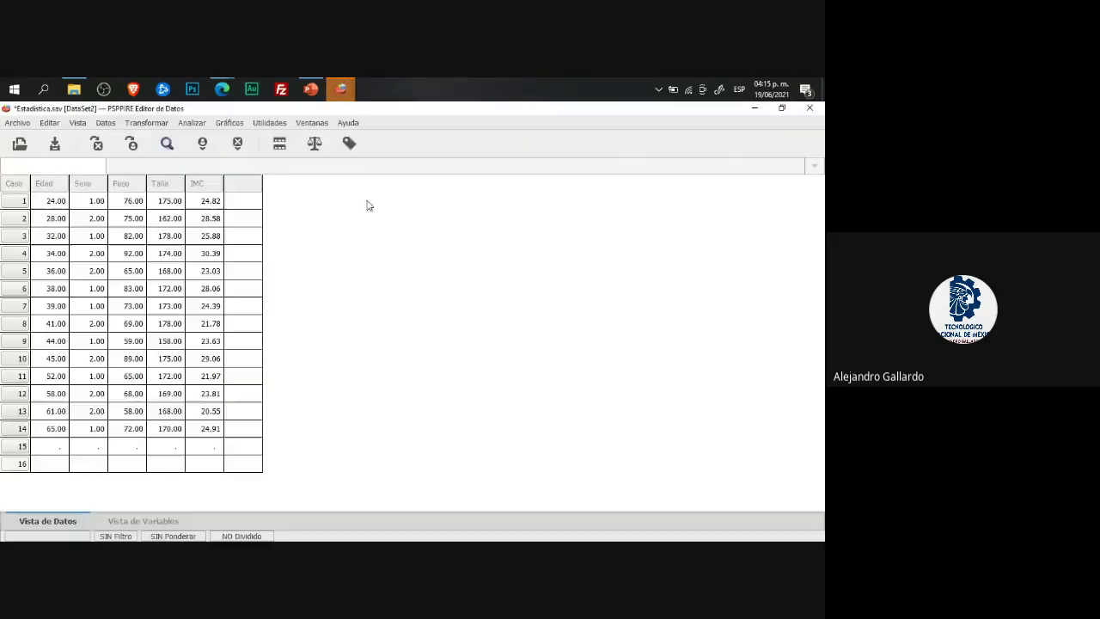
pyautogui.click(331, 113)
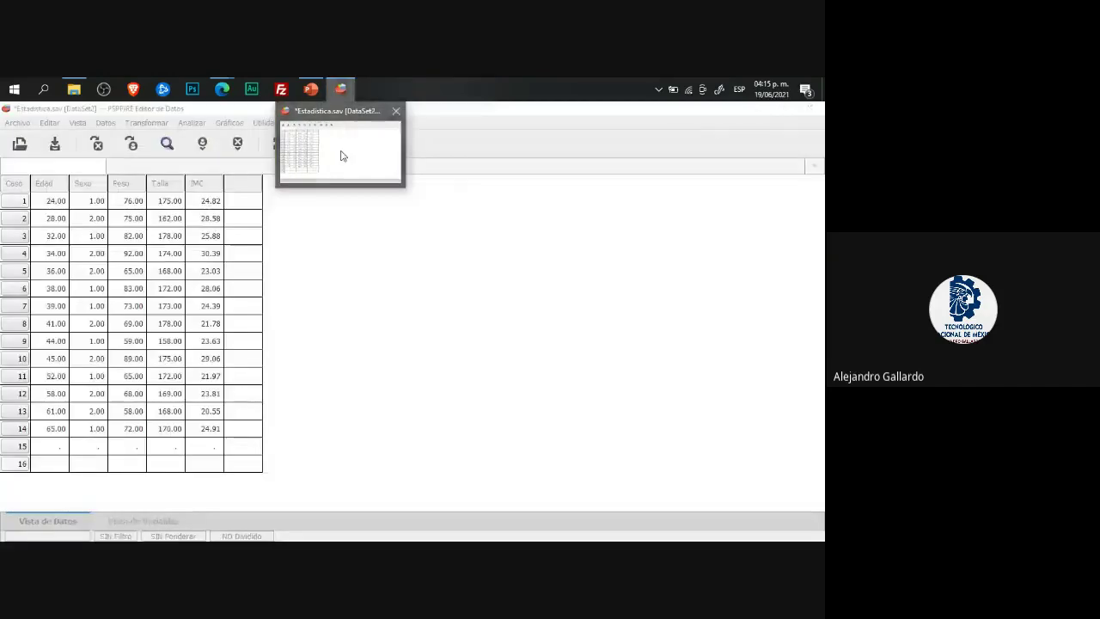
pyautogui.click(339, 153)
# Step: Compare the Estadistica.sav data with the slide's table and IMC formula, and review the IMC classification slide that follows
pyautogui.click(197, 277)
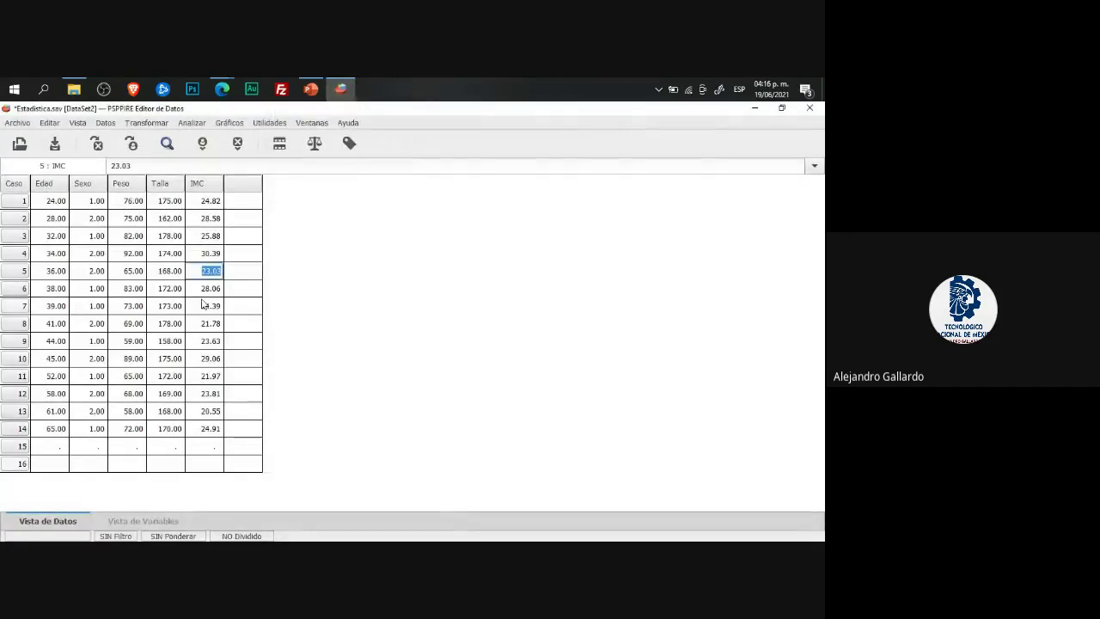
pyautogui.click(311, 89)
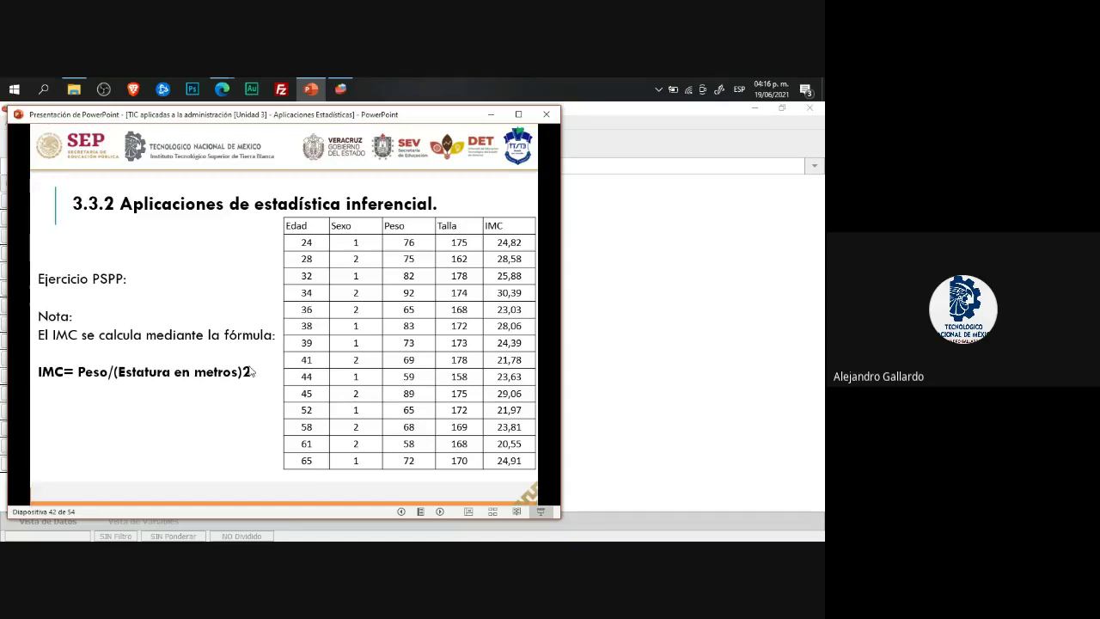
pyautogui.click(655, 315)
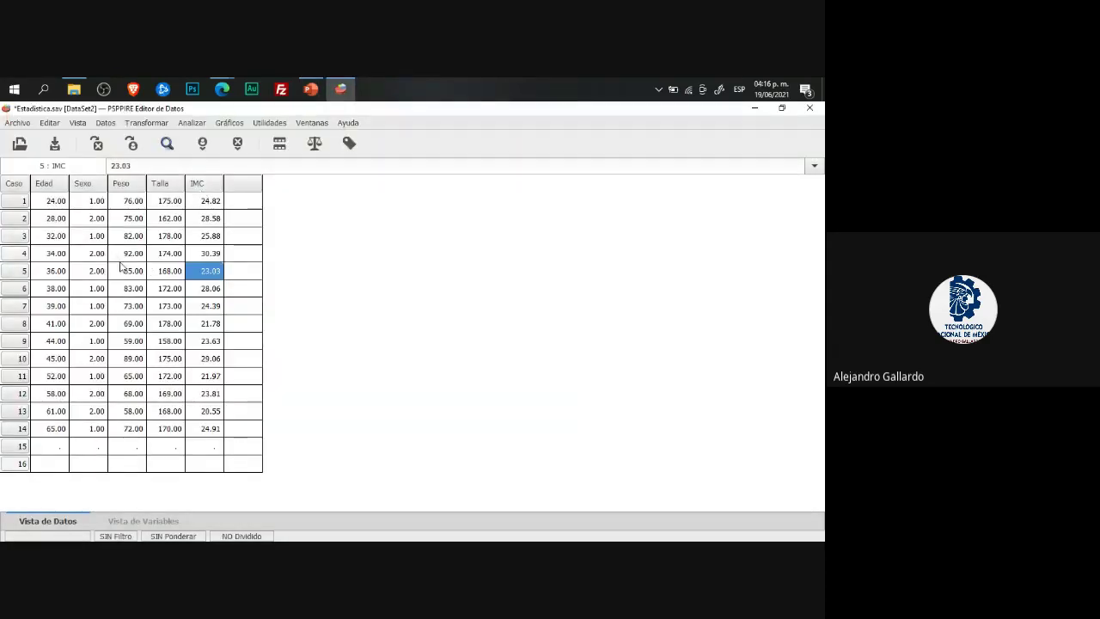
pyautogui.hotkey('alt', 'Tab')
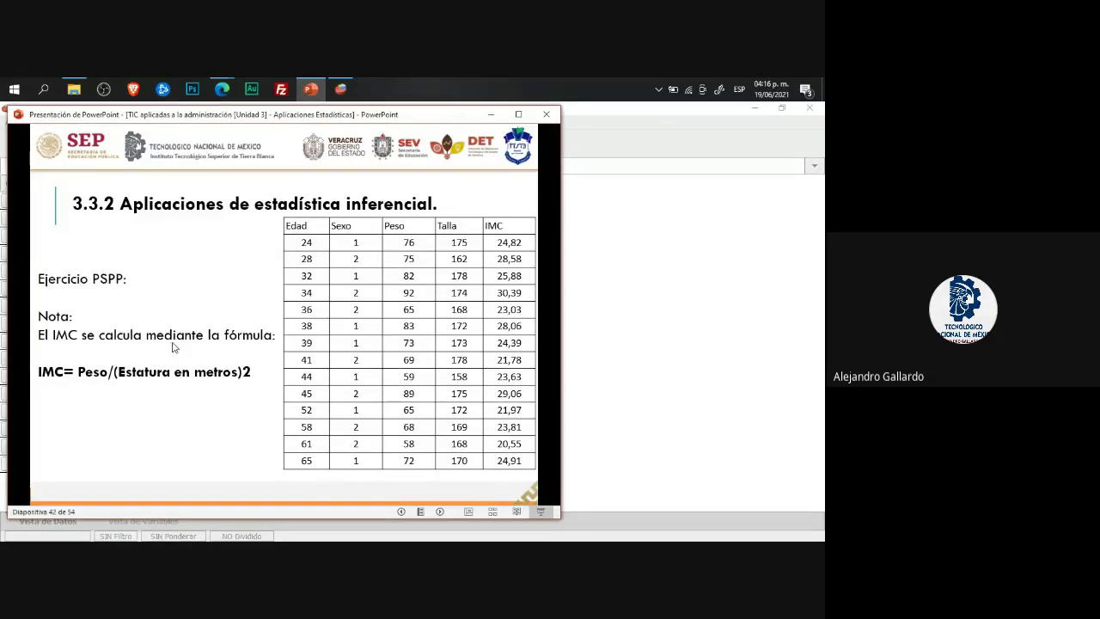
pyautogui.click(172, 346)
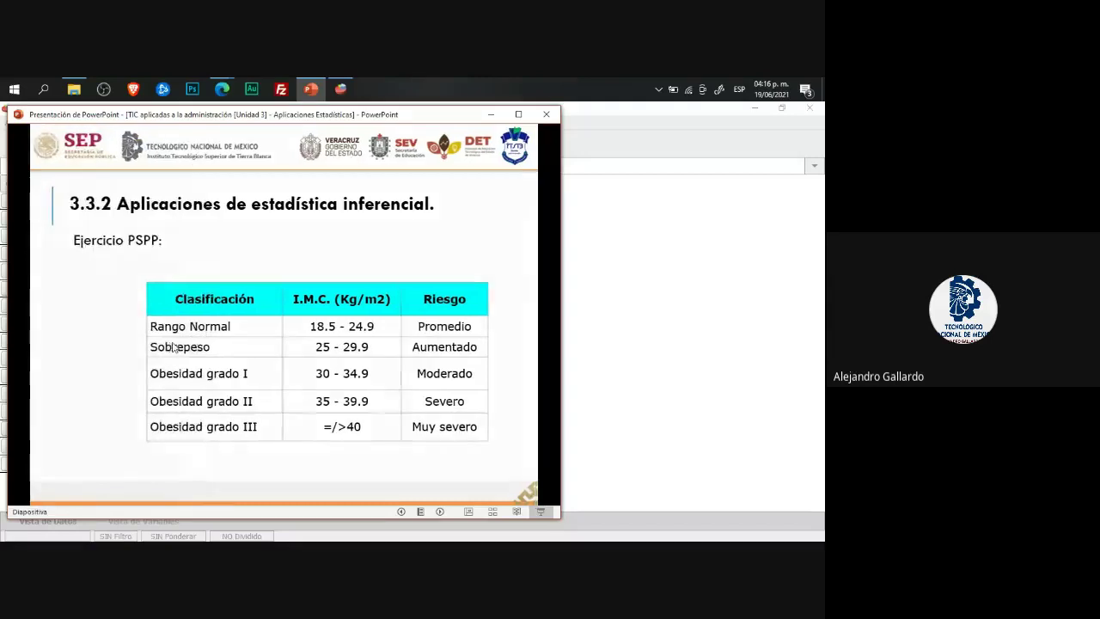
pyautogui.click(172, 346)
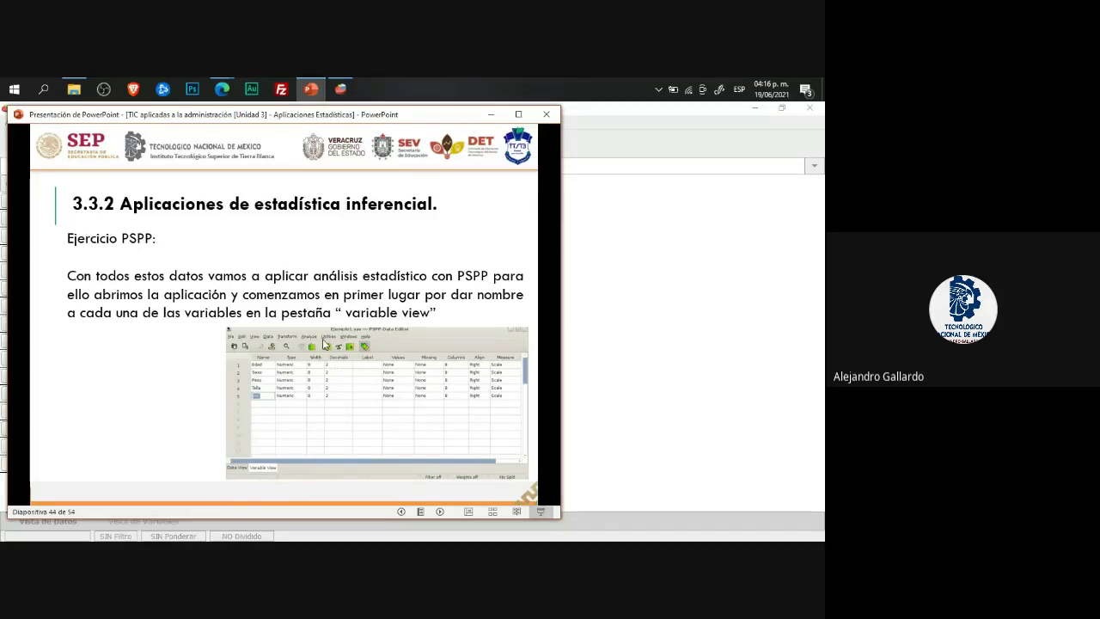
# Step: Switch to PSPP and examine the variable definitions of Estadistica.sav, returning to the data view
pyautogui.click(342, 89)
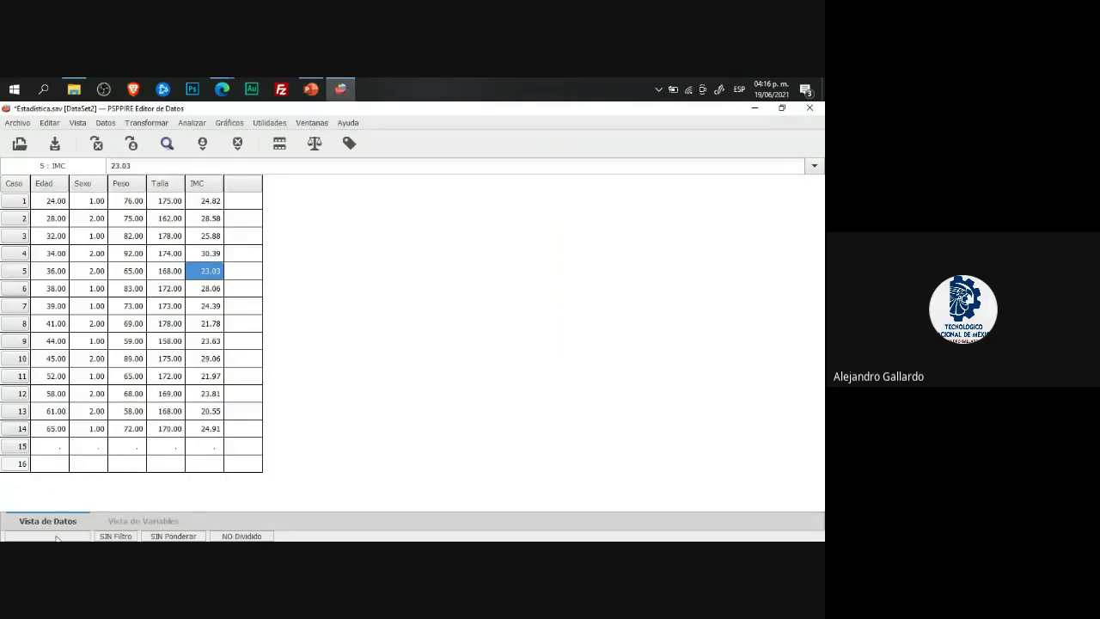
pyautogui.click(143, 520)
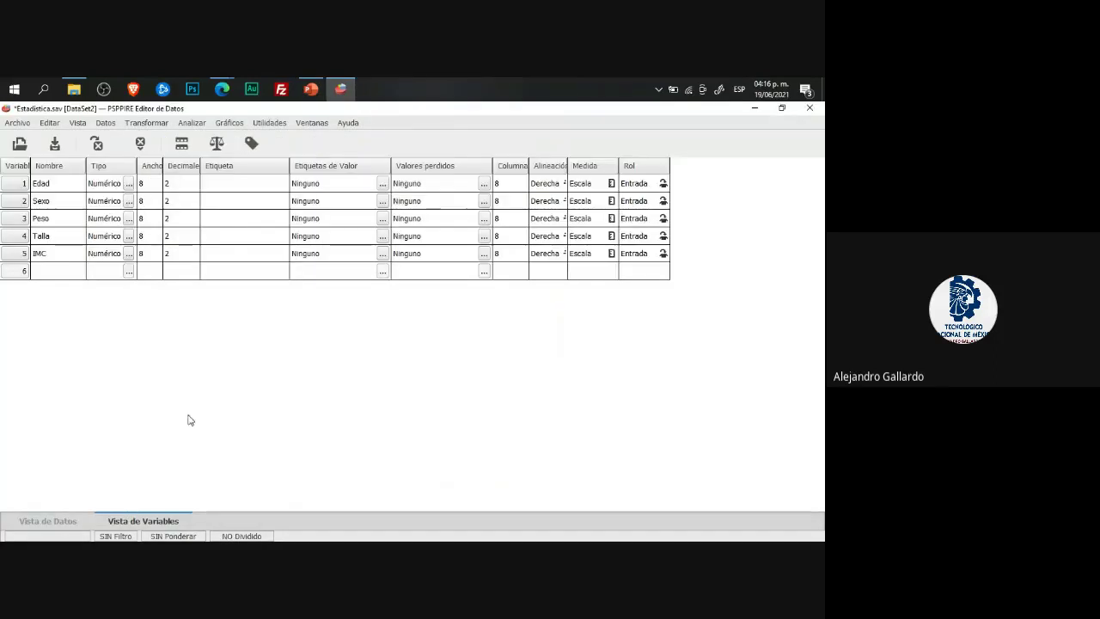
pyautogui.click(53, 521)
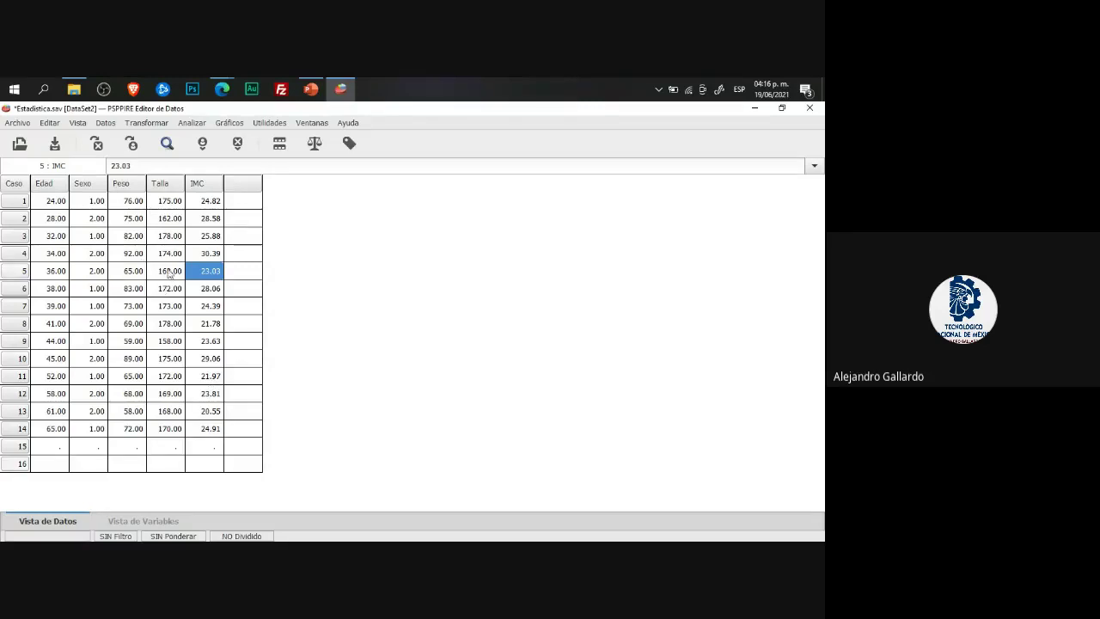
# Step: Switch to the PowerPoint slides and read on to the instructions for the frequencies analysis of edad and peso
pyautogui.click(311, 89)
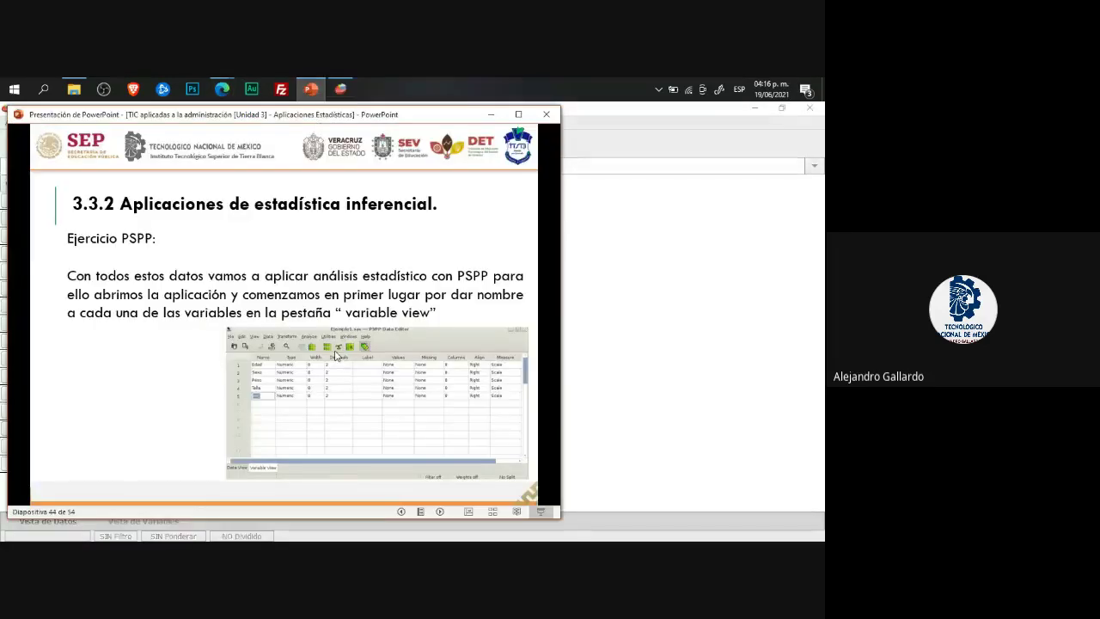
pyautogui.click(295, 287)
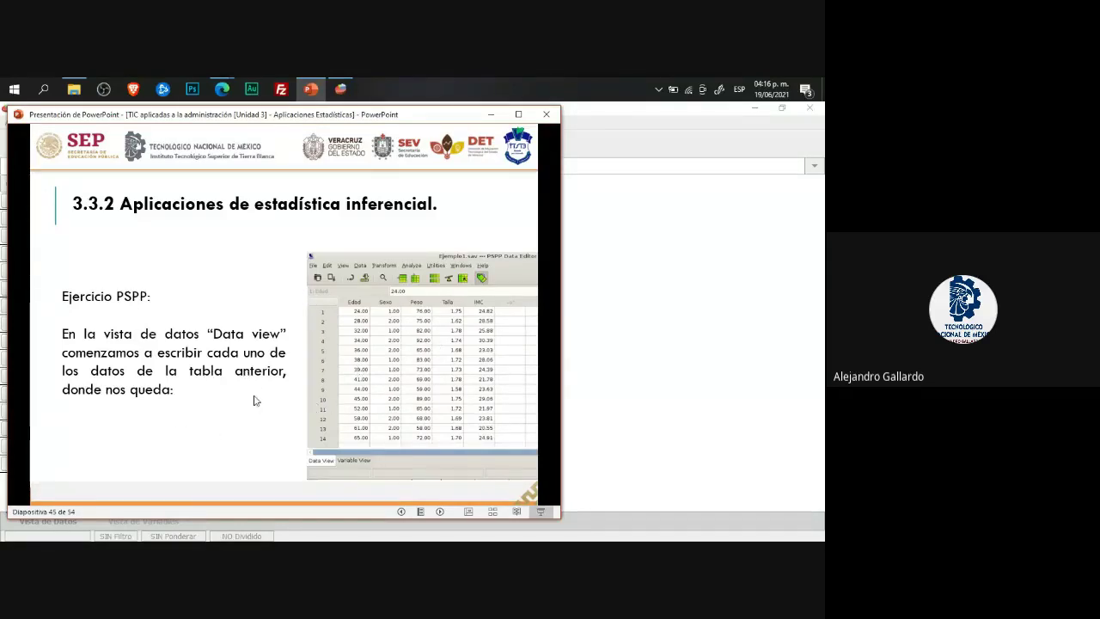
pyautogui.click(209, 395)
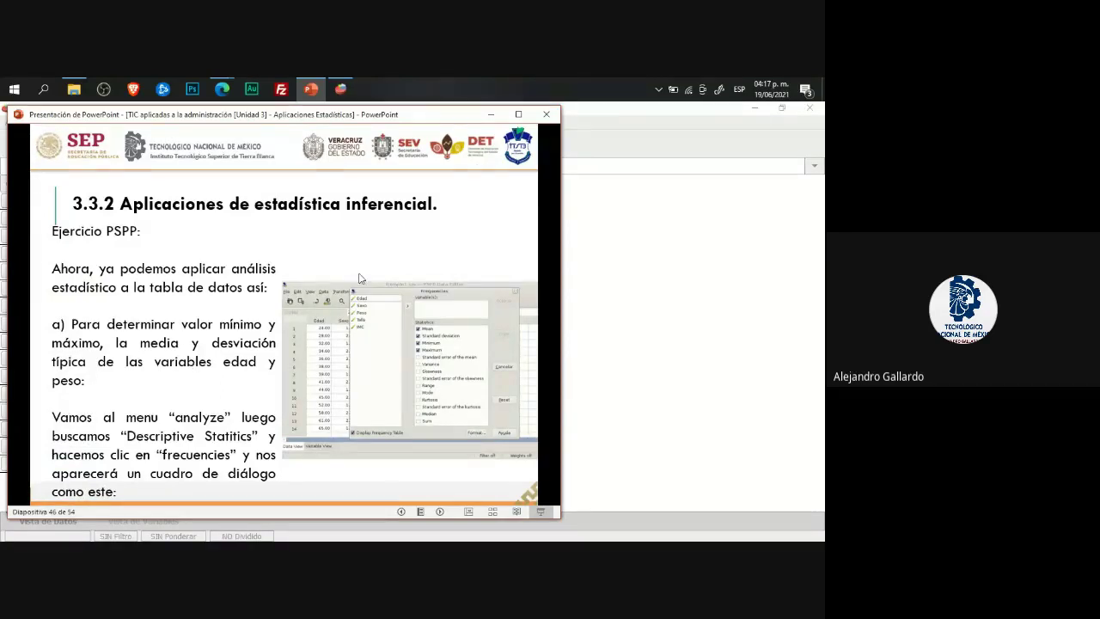
# Step: Compare the Estadistica.sav data and PSPP's descriptive statistics commands with the slide's instructions for the frequencies analysis
pyautogui.click(341, 89)
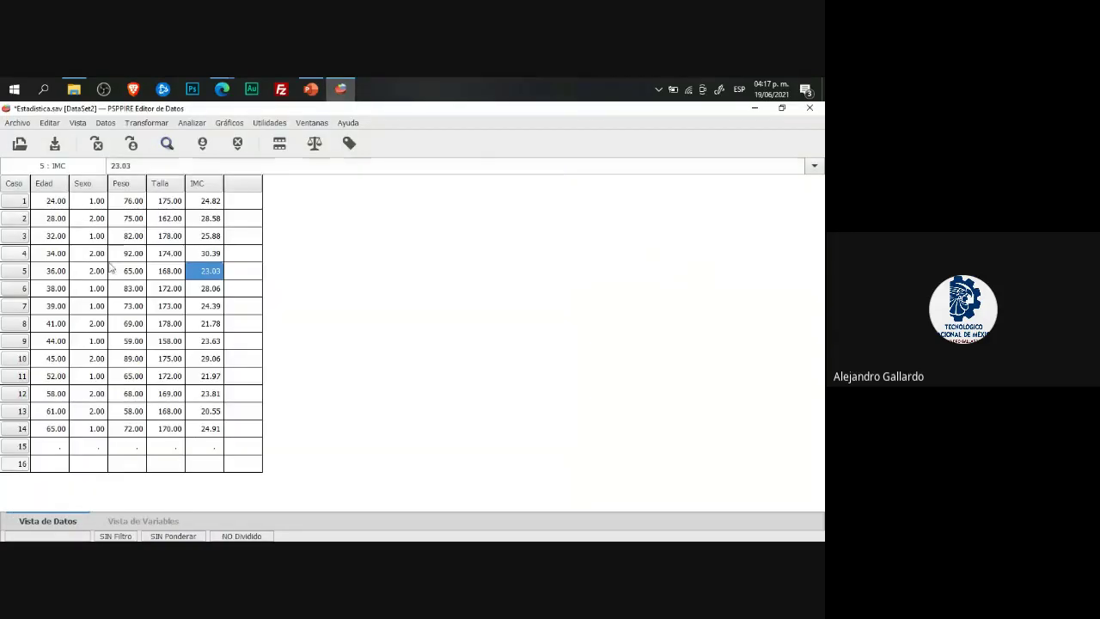
pyautogui.click(311, 89)
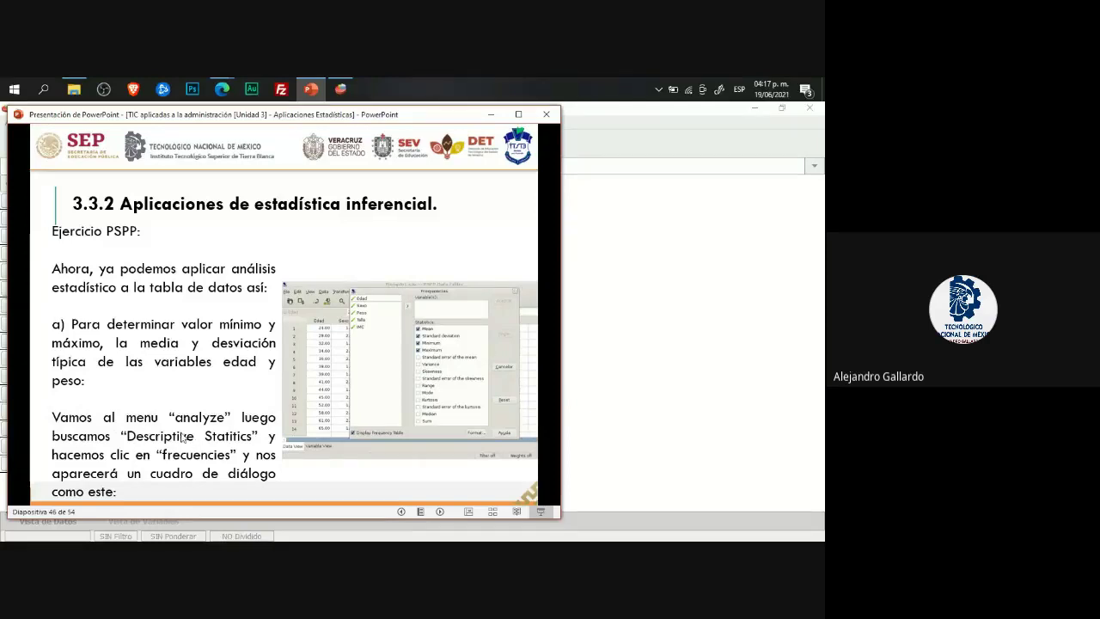
pyautogui.click(341, 89)
pyautogui.click(192, 123)
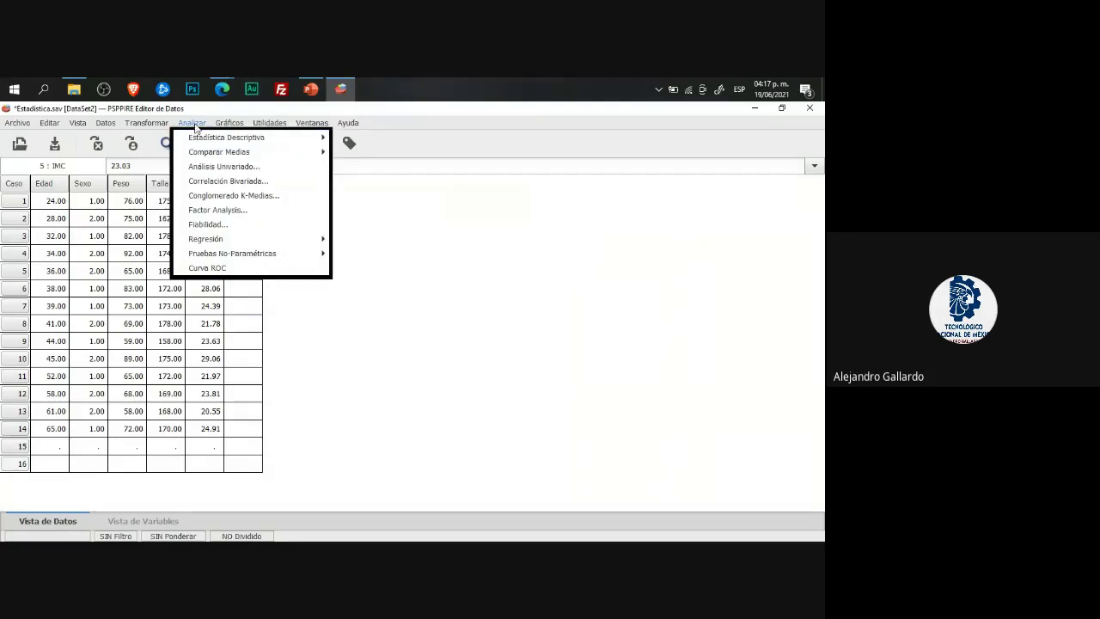
pyautogui.moveTo(196, 141)
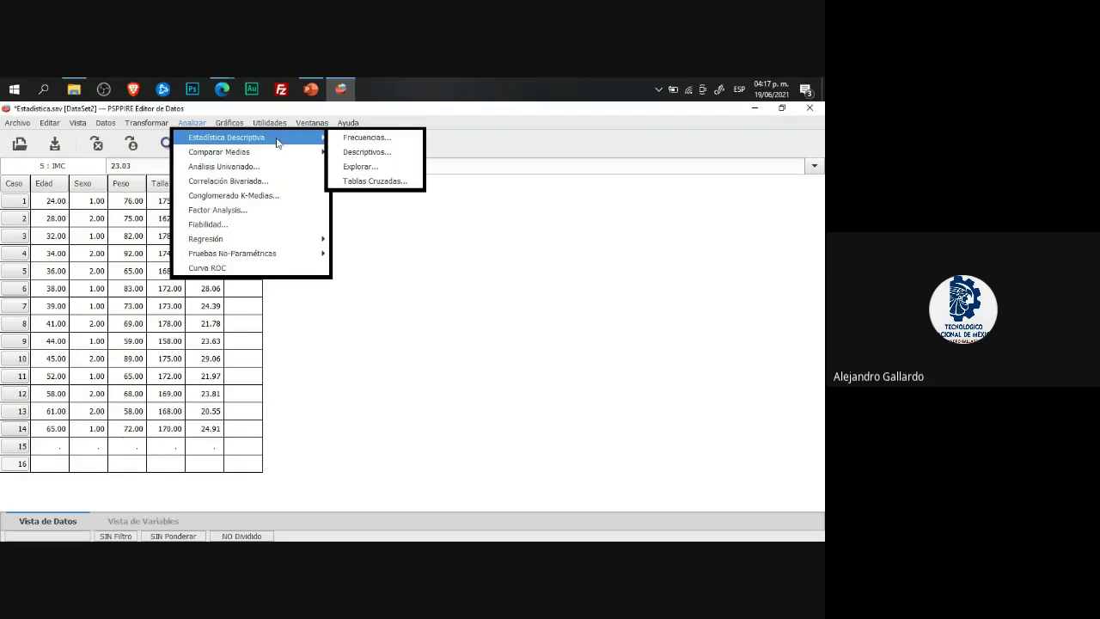
pyautogui.click(310, 89)
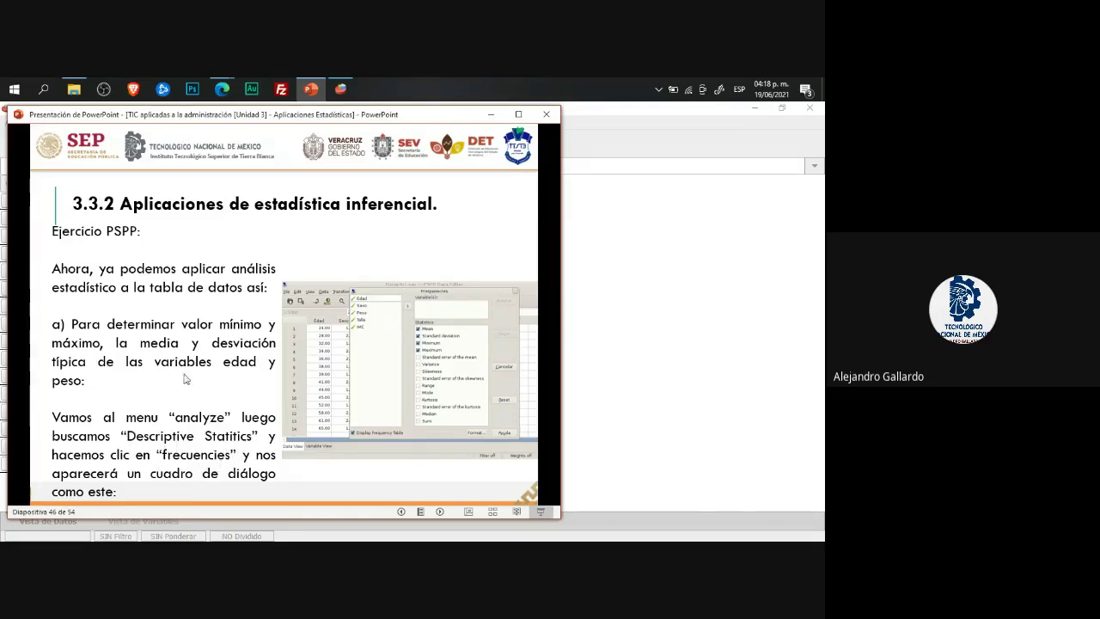
# Step: Inspect the Frecuencias dialog alongside the slide on selecting the variables peso and edad, and cancel the dialog
pyautogui.click(342, 89)
pyautogui.click(193, 123)
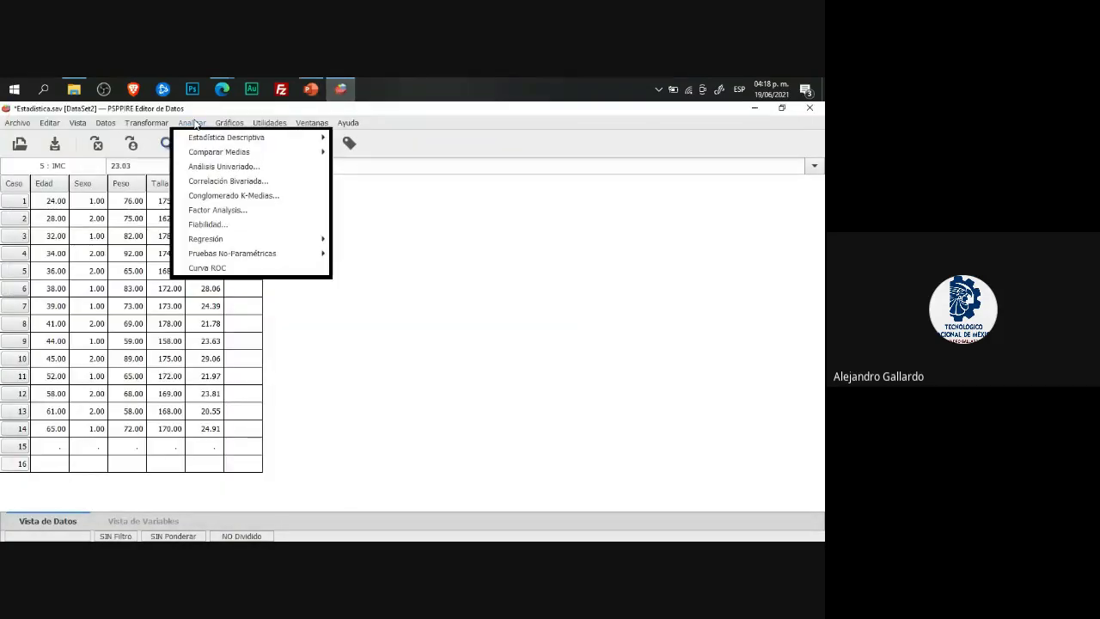
pyautogui.moveTo(198, 140)
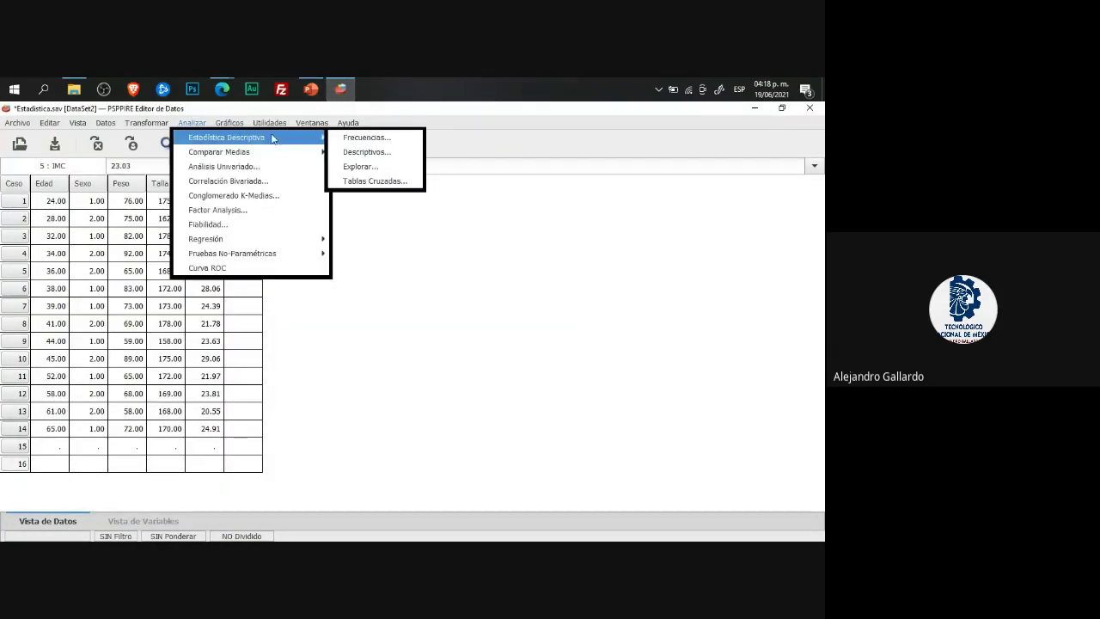
pyautogui.click(376, 142)
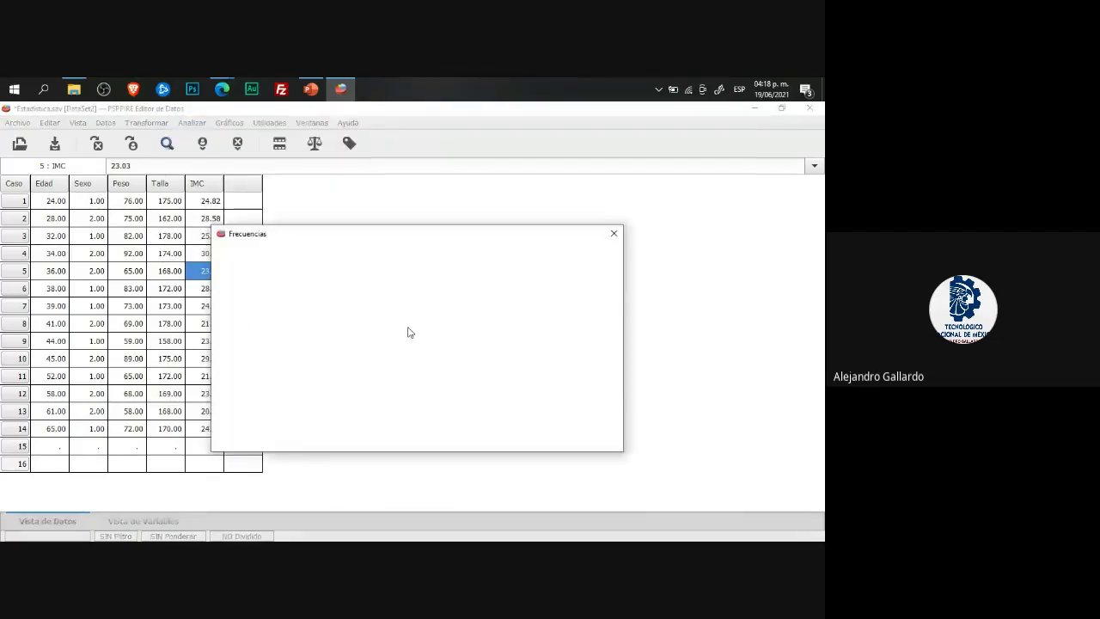
pyautogui.click(311, 89)
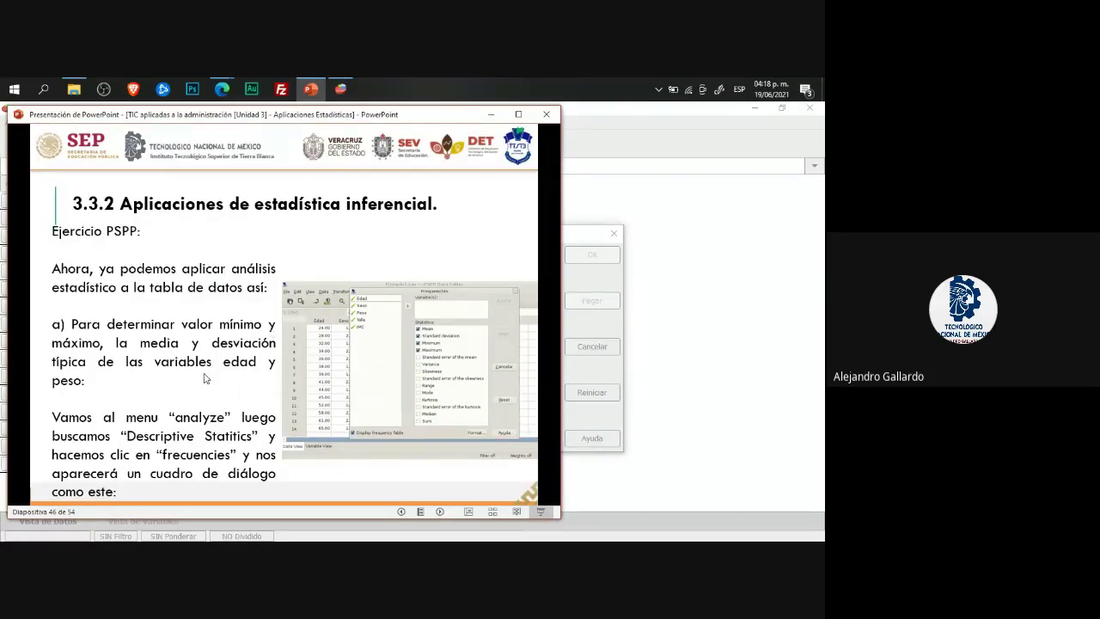
pyautogui.scroll(-1, 205, 378)
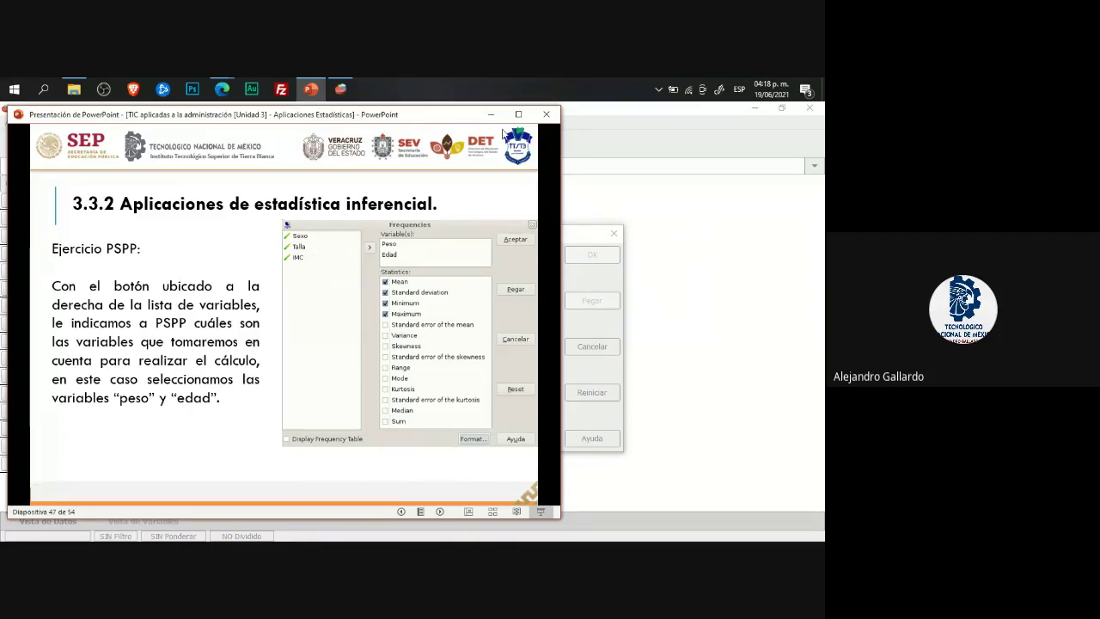
pyautogui.click(599, 237)
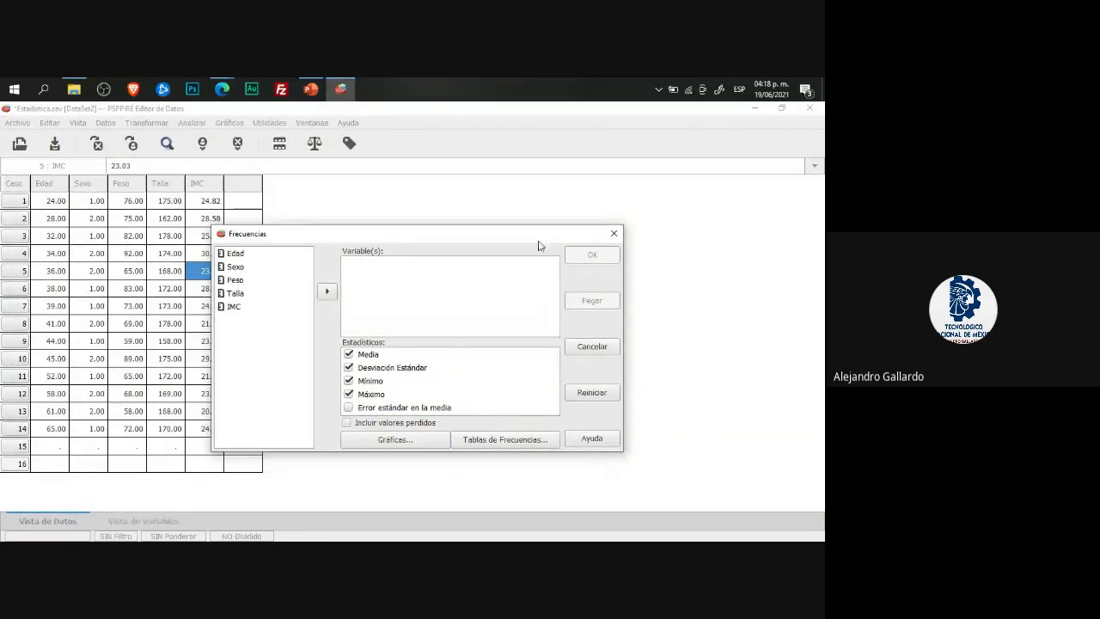
pyautogui.click(592, 349)
# Step: Start a Frecuencias analysis in PSPP and add Edad and Peso as its variables, as the slide instructs
pyautogui.click(192, 125)
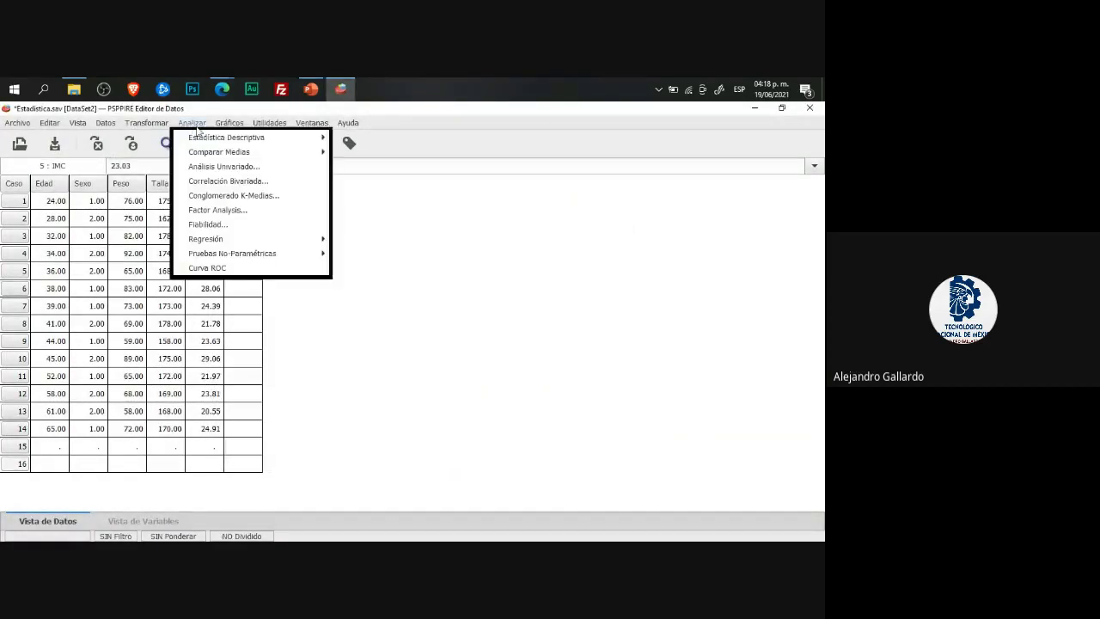
pyautogui.moveTo(211, 140)
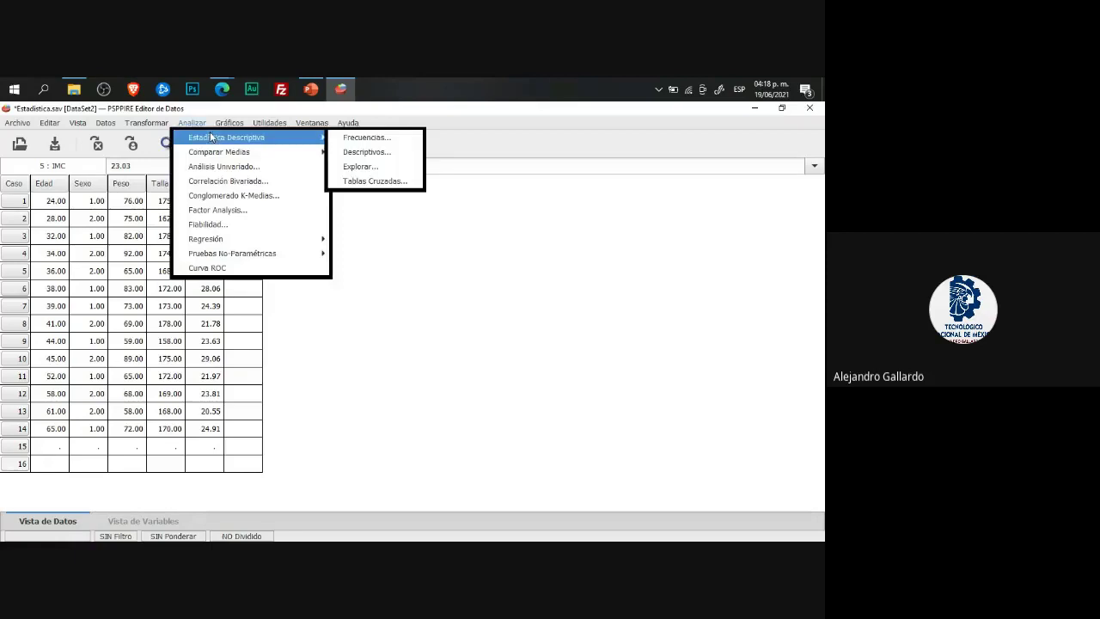
pyautogui.click(366, 138)
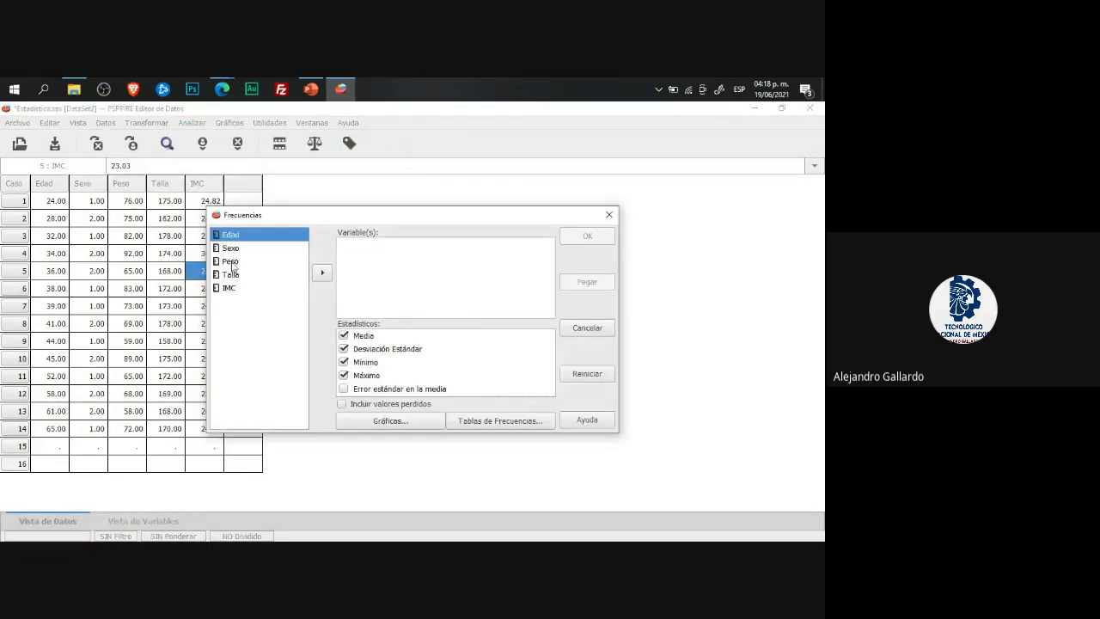
pyautogui.click(312, 89)
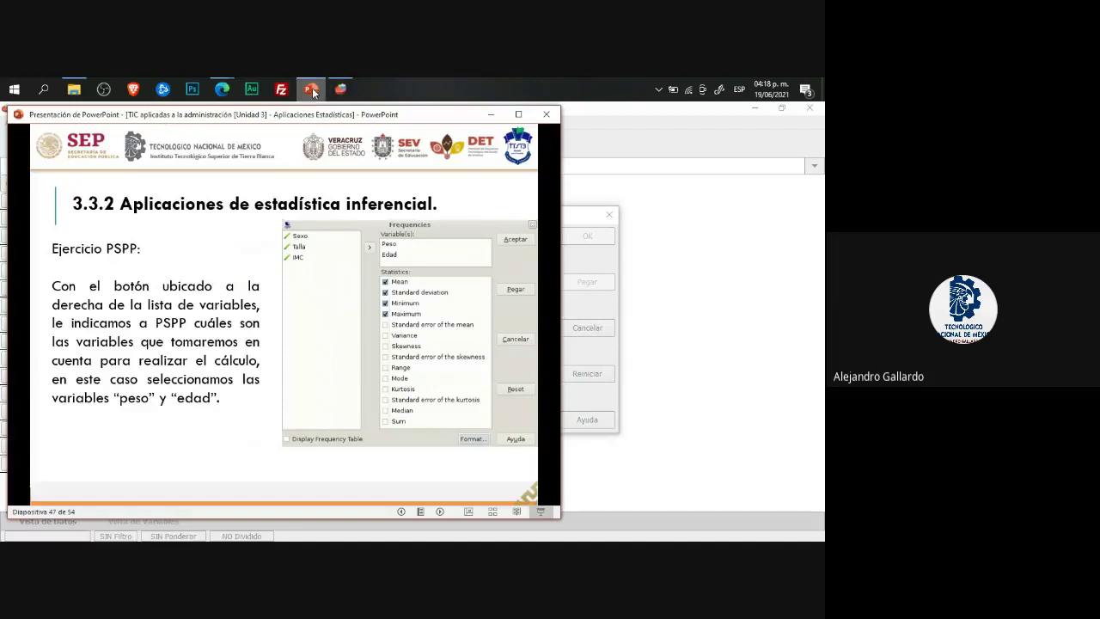
pyautogui.click(312, 88)
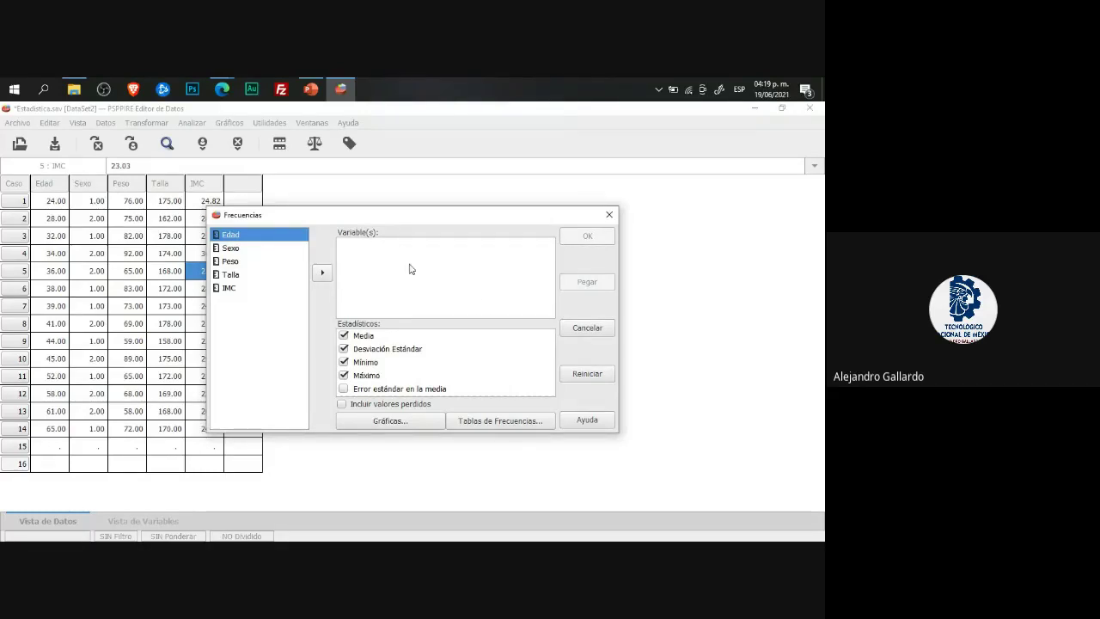
pyautogui.doubleClick(266, 240)
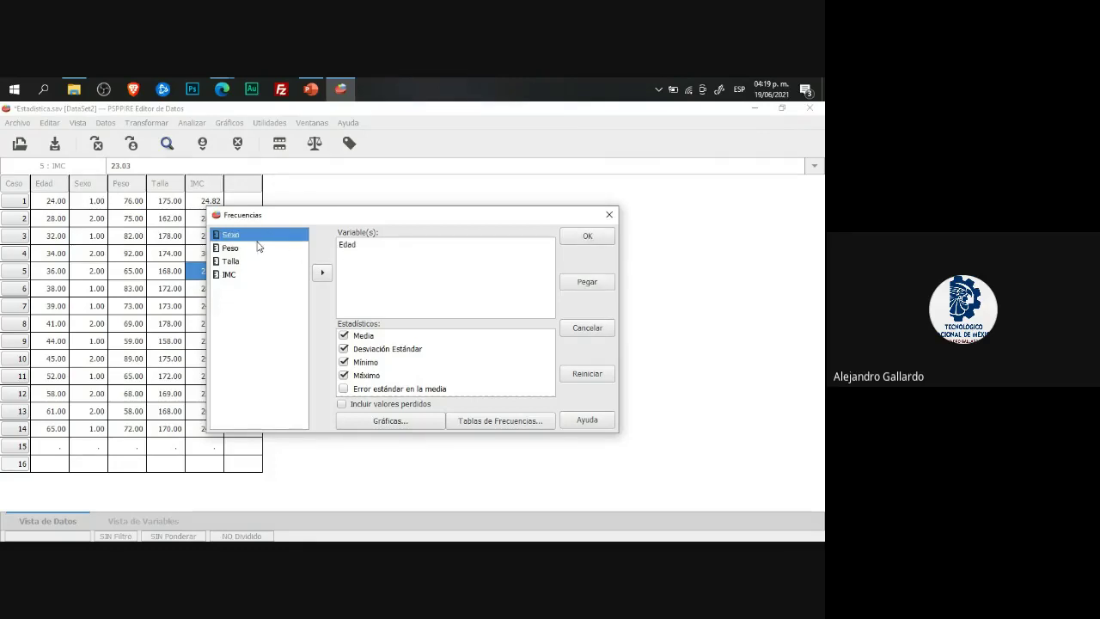
pyautogui.click(312, 90)
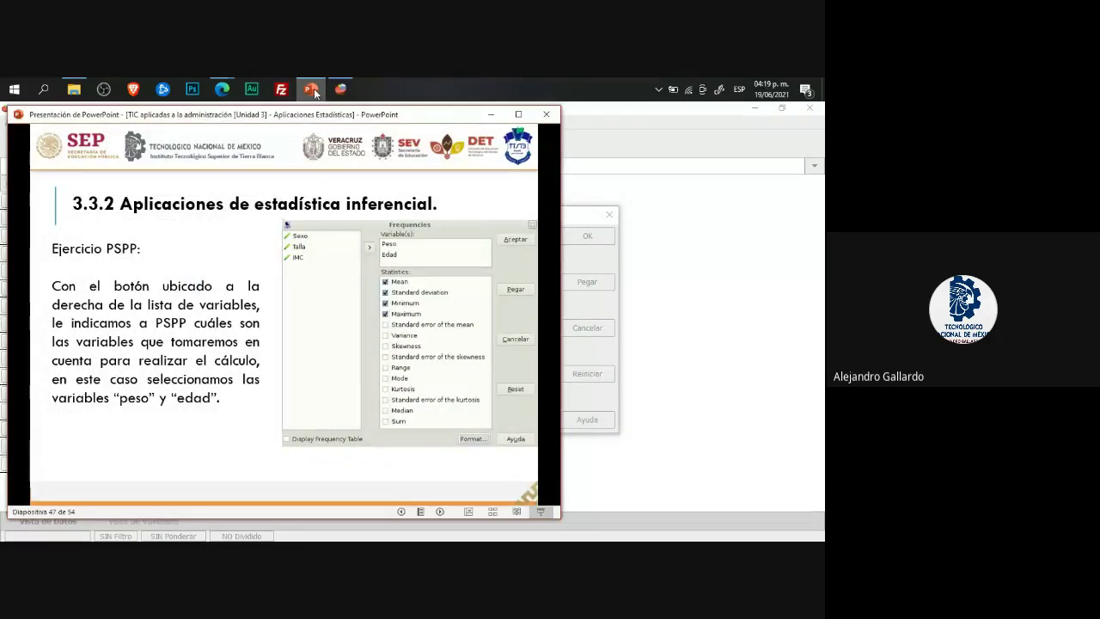
pyautogui.click(312, 89)
pyautogui.click(235, 248)
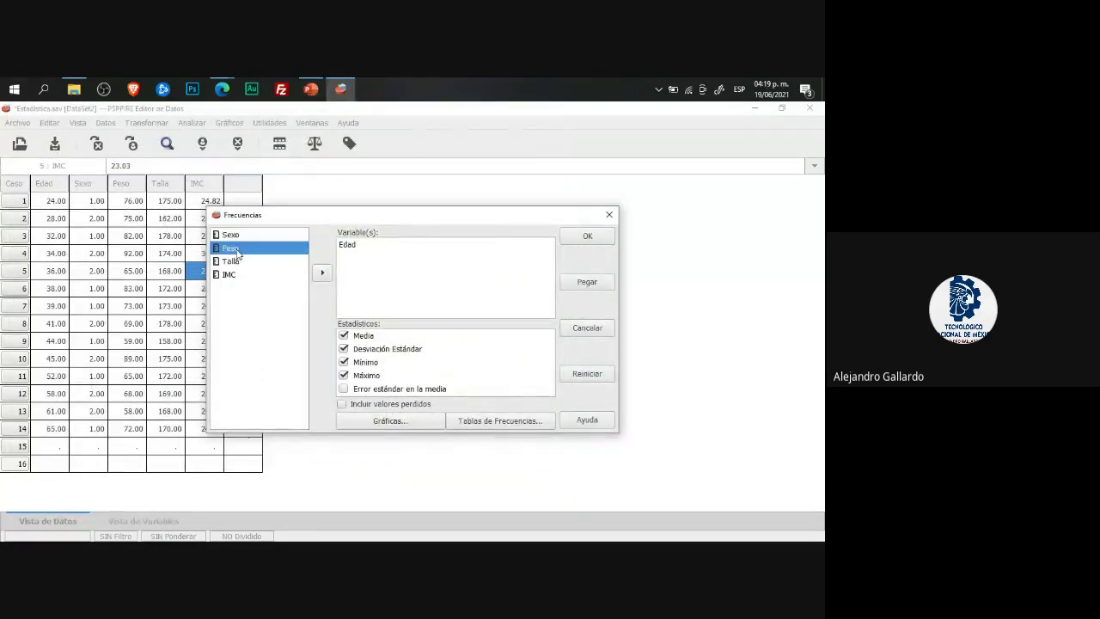
pyautogui.doubleClick(236, 249)
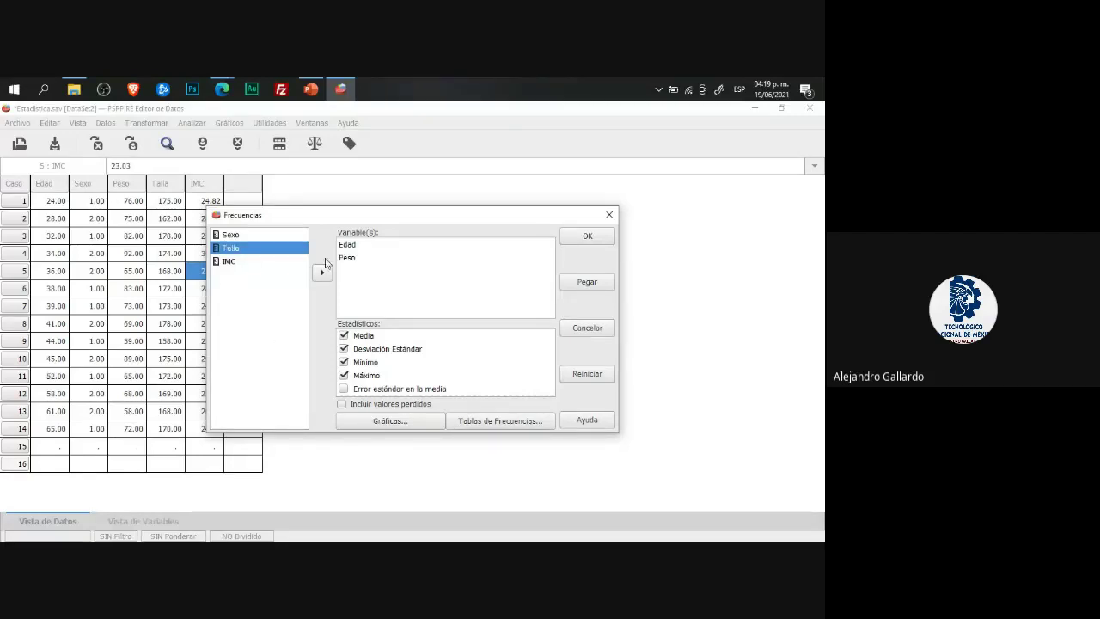
# Step: Switch to the slides, read which statistics to request for the frequencies analysis, and return to PSPP
pyautogui.click(311, 89)
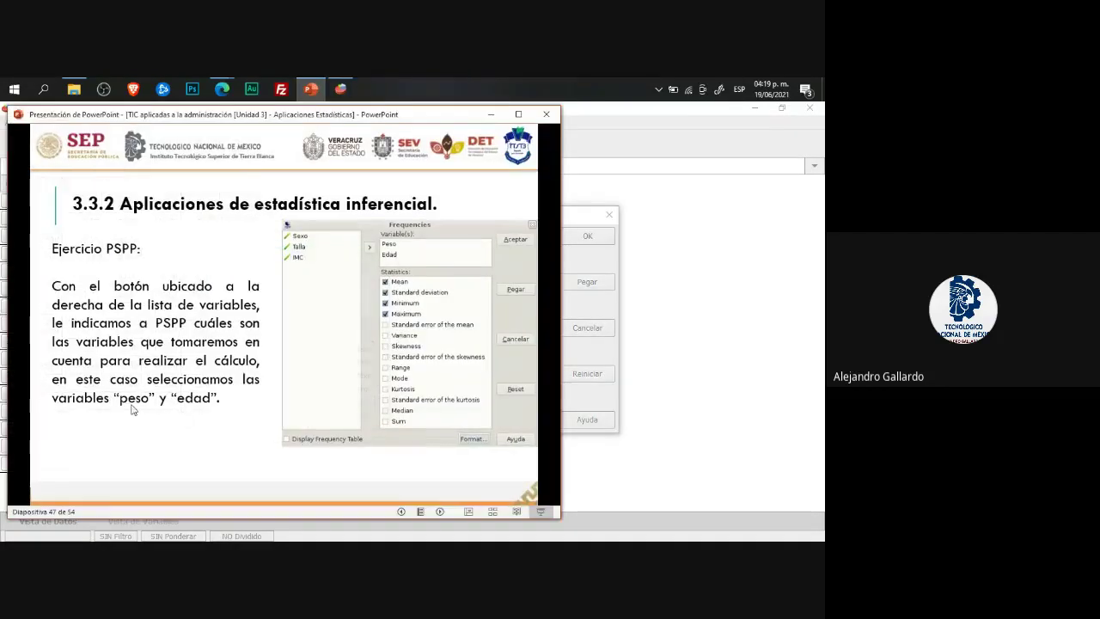
pyautogui.click(198, 391)
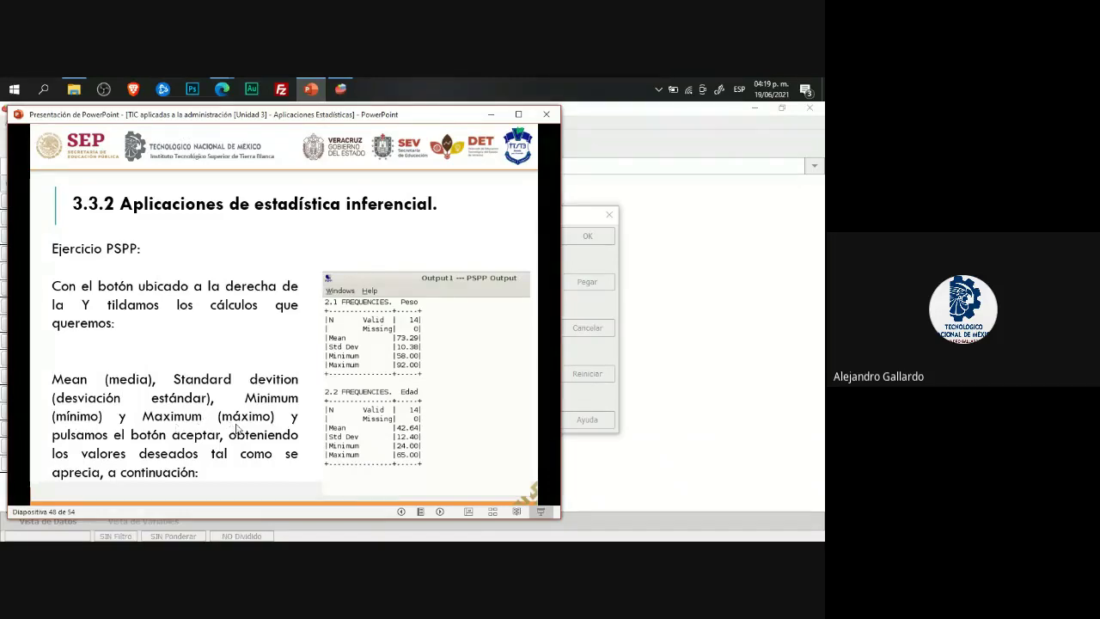
pyautogui.hotkey('alt', 'Tab')
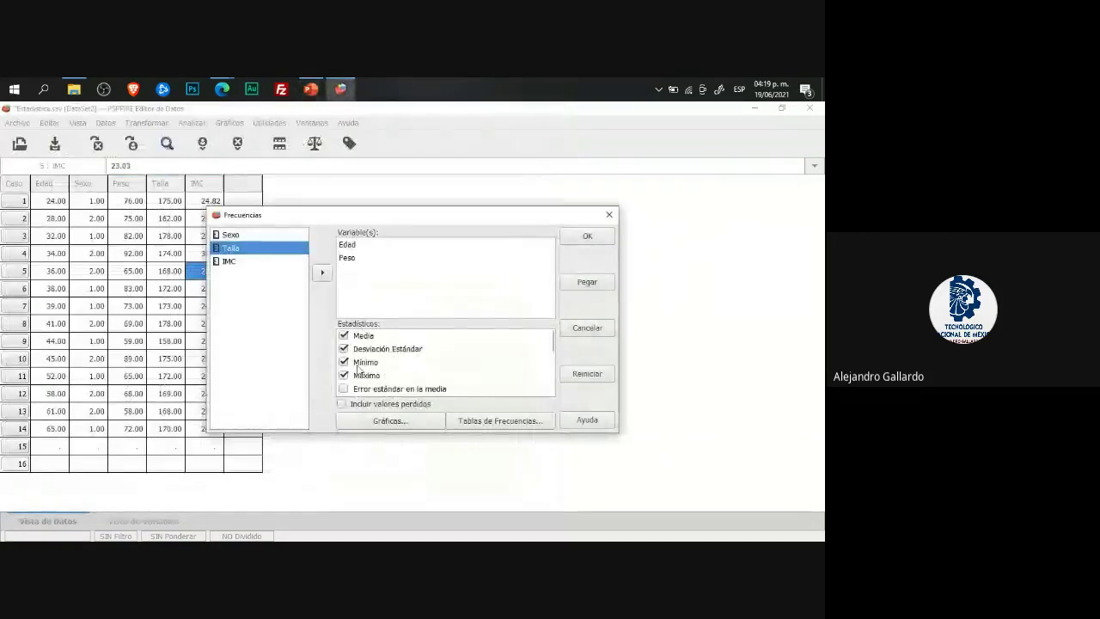
# Step: Clear the Media, Desviación Estándar, Mínimo and Máximo statistics and select all four again
pyautogui.click(344, 348)
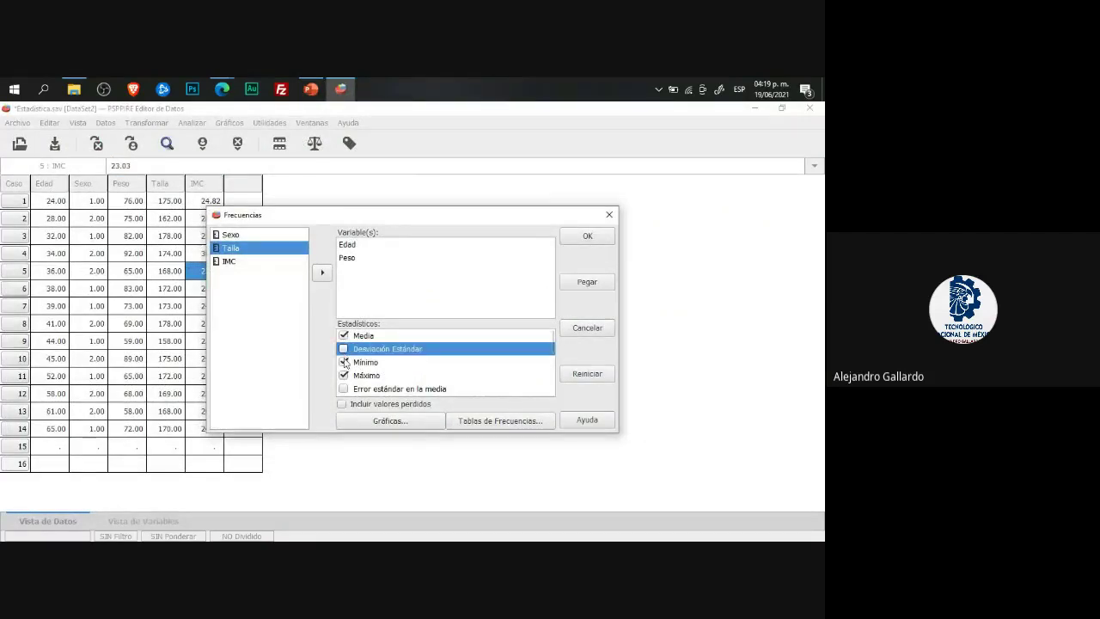
pyautogui.click(343, 362)
pyautogui.click(343, 375)
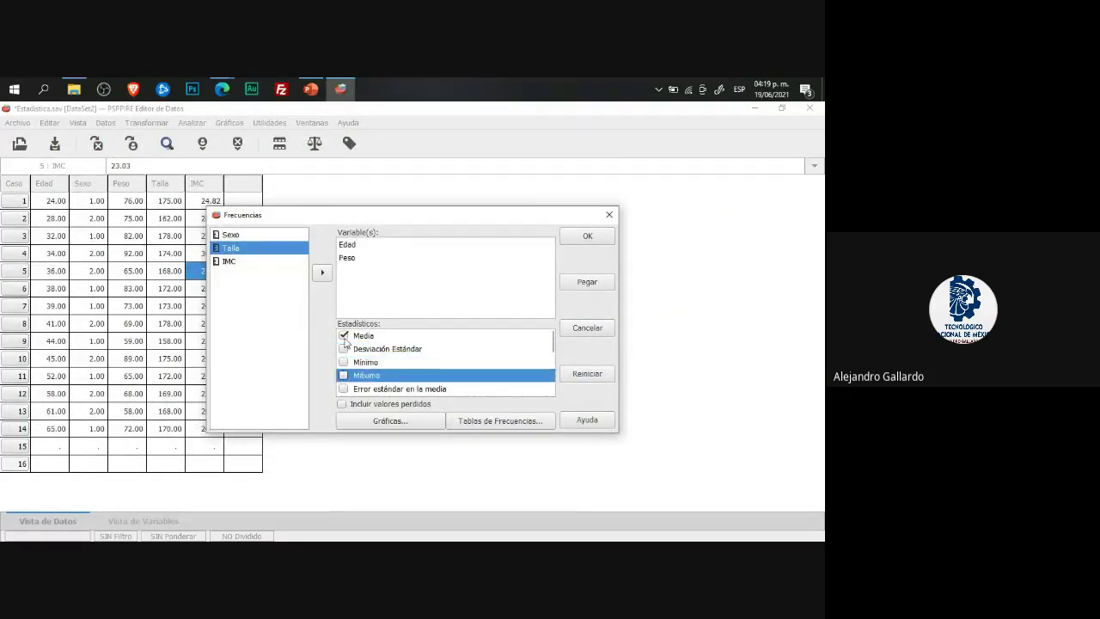
pyautogui.click(344, 335)
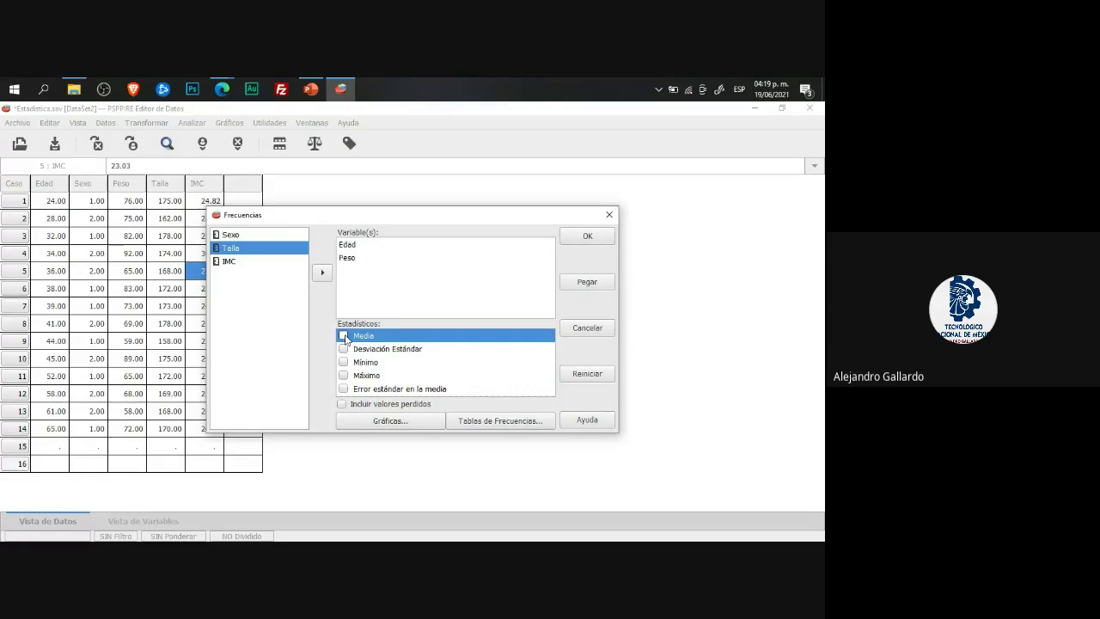
pyautogui.click(344, 335)
pyautogui.click(343, 348)
pyautogui.click(344, 361)
pyautogui.click(343, 376)
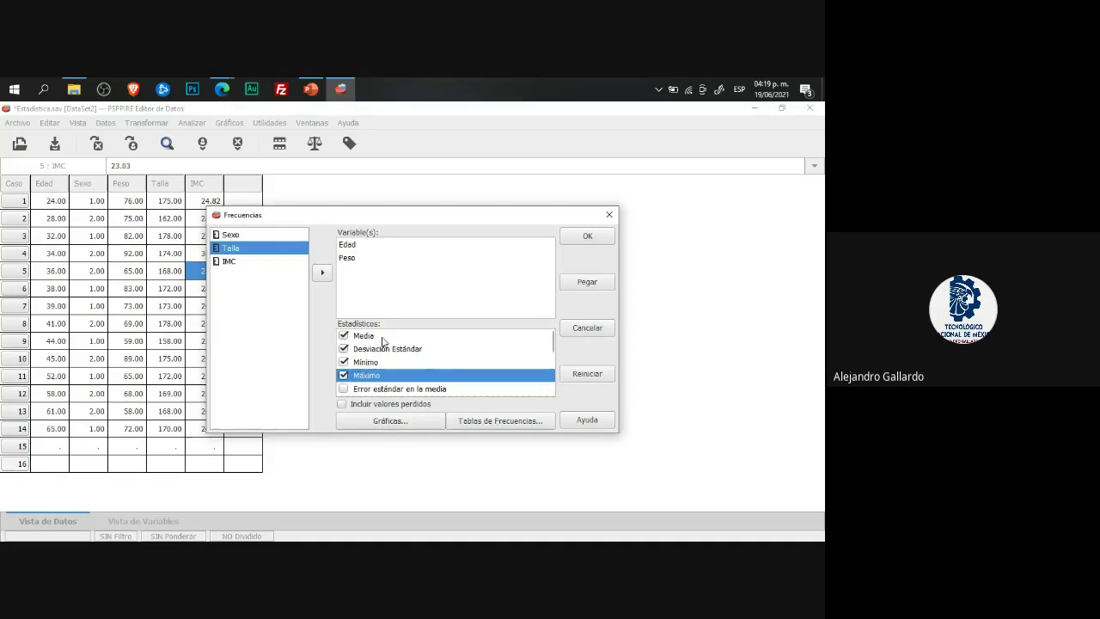
# Step: Add Mediana to the statistics requested for Edad and Peso
pyautogui.scroll(-1, 383, 346)
pyautogui.scroll(-3, 383, 346)
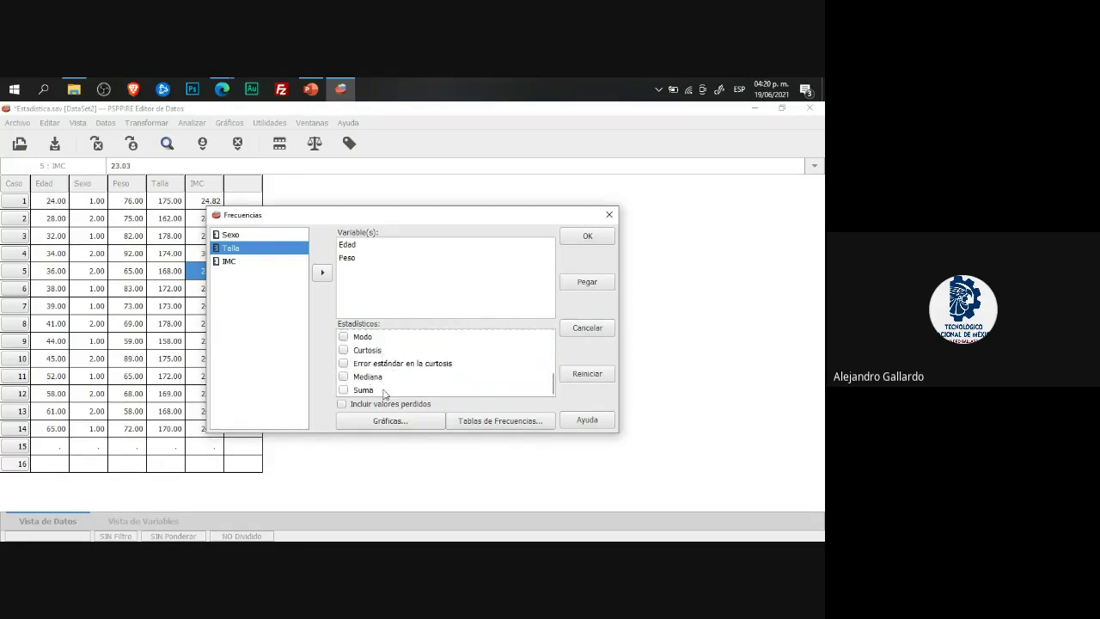
pyautogui.scroll(1, 384, 393)
pyautogui.scroll(-1, 383, 394)
pyautogui.click(426, 378)
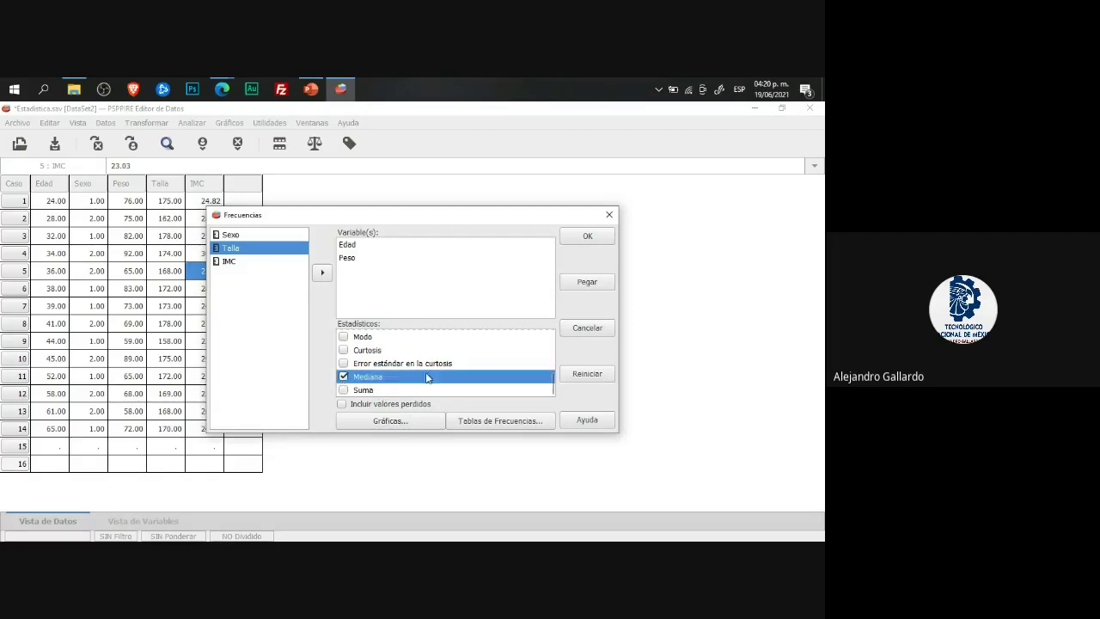
# Step: Review the full list of statistics in the Frecuencias dialog, checking which ones are selected, including Mediana
pyautogui.scroll(1, 412, 379)
pyautogui.scroll(1, 400, 380)
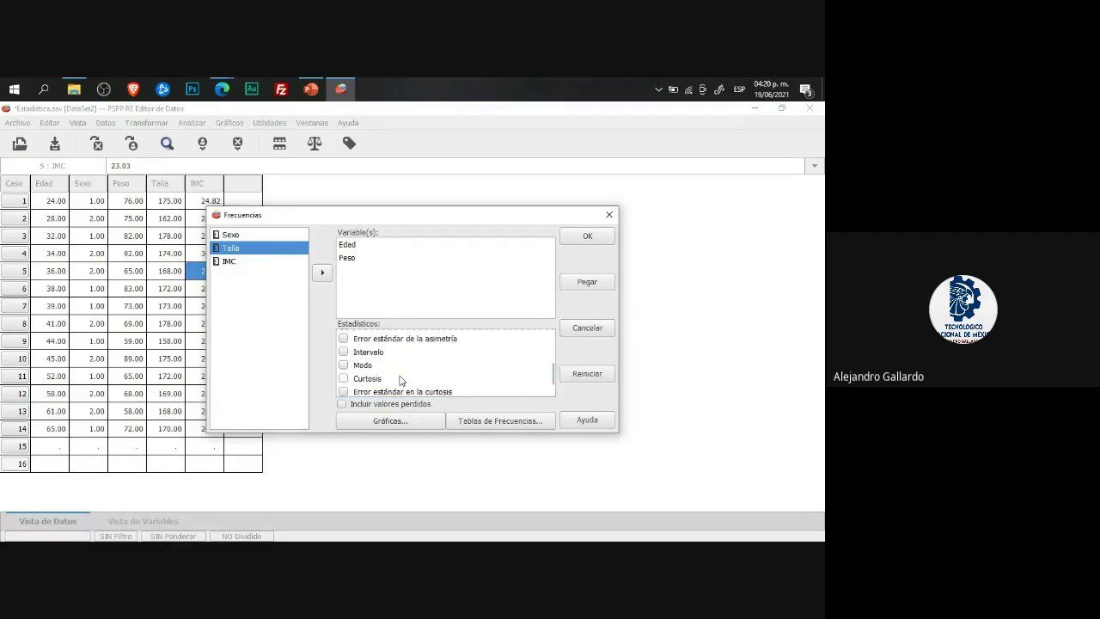
pyautogui.scroll(3, 399, 380)
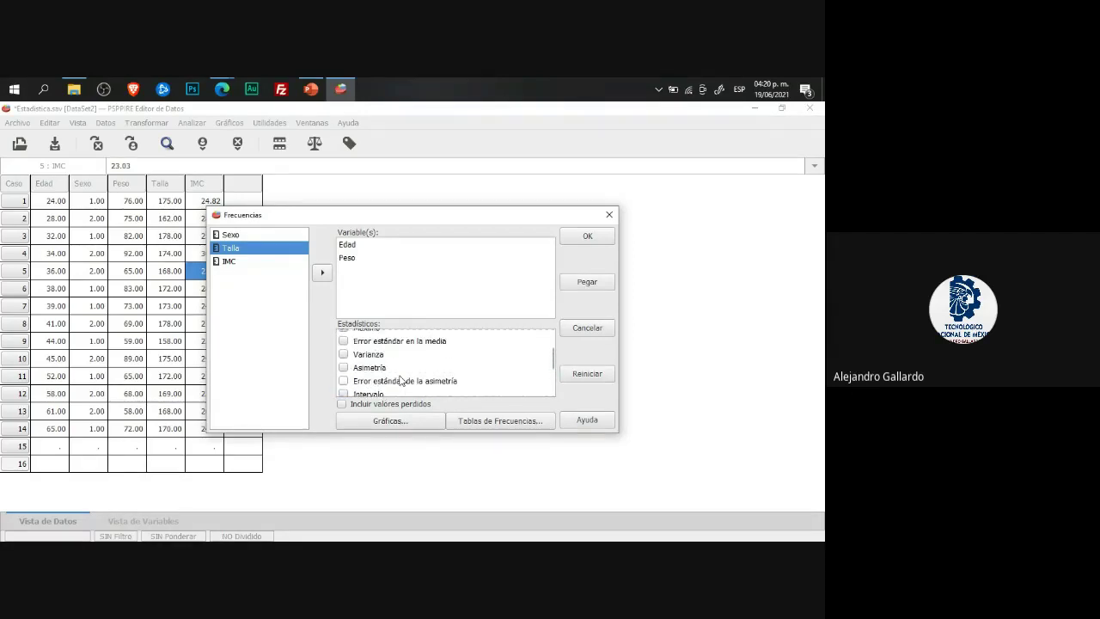
pyautogui.scroll(4, 399, 381)
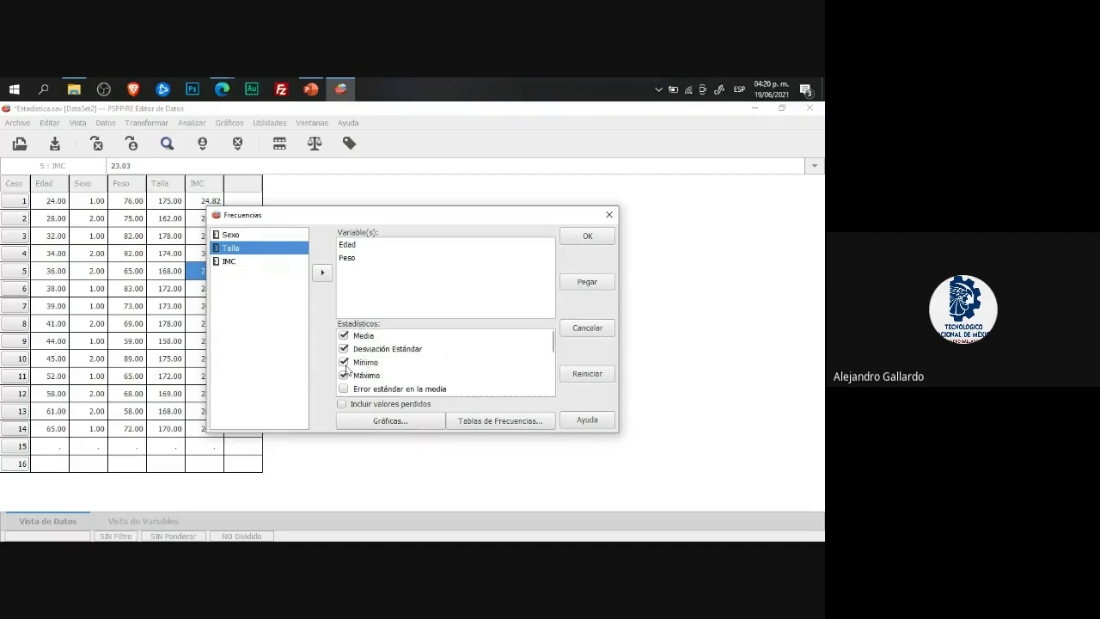
pyautogui.scroll(-2, 404, 376)
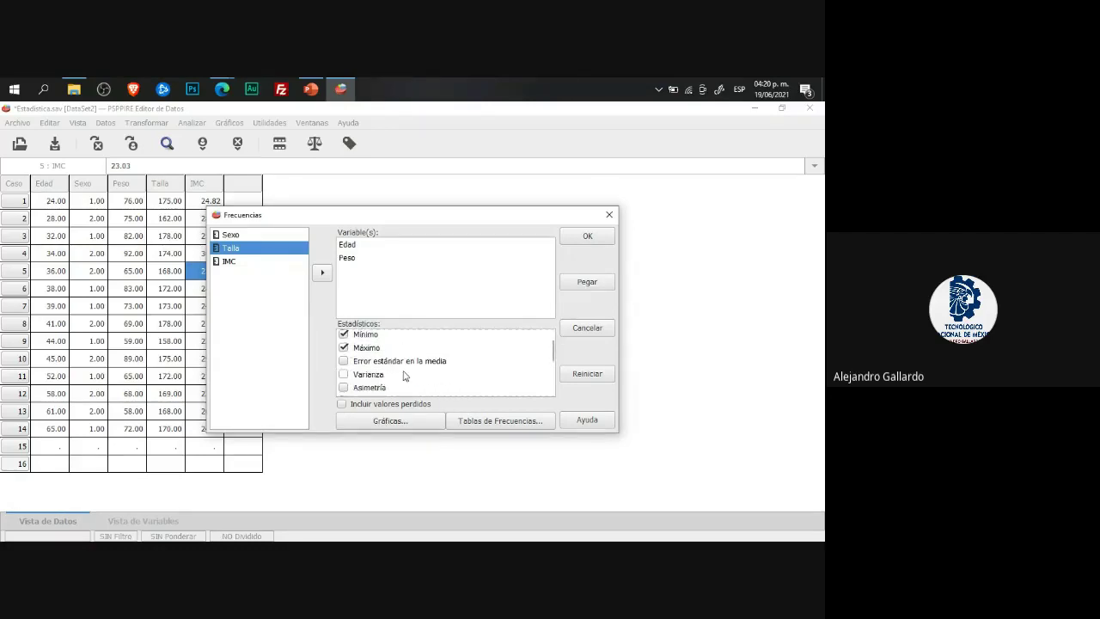
pyautogui.scroll(-3, 404, 375)
pyautogui.scroll(3, 403, 375)
pyautogui.scroll(1, 404, 375)
pyautogui.scroll(-4, 403, 376)
pyautogui.click(410, 375)
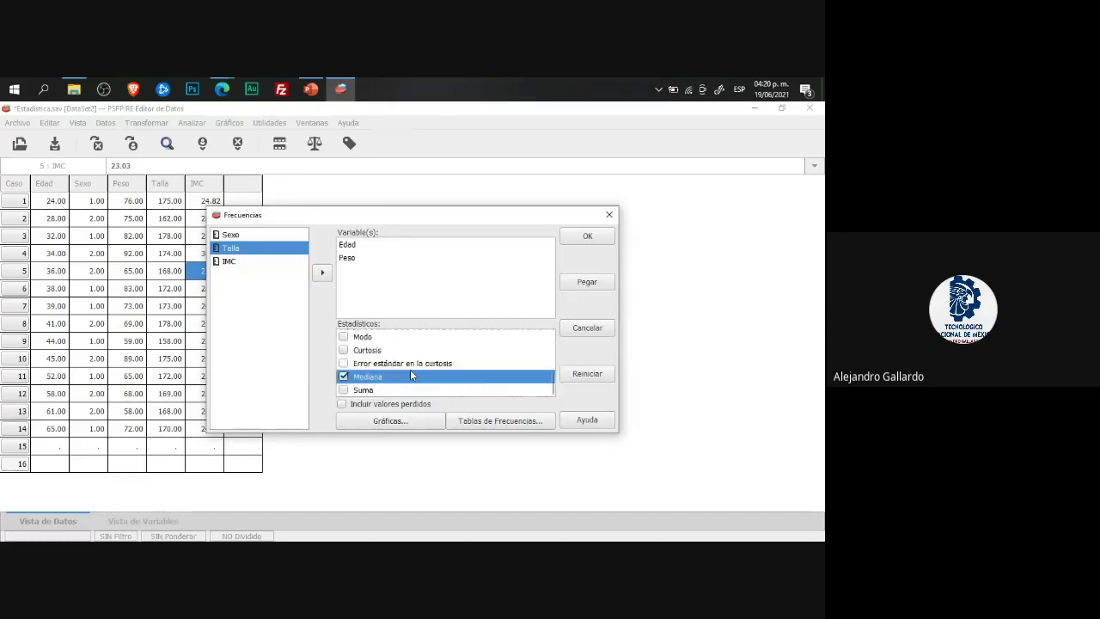
pyautogui.scroll(9, 410, 375)
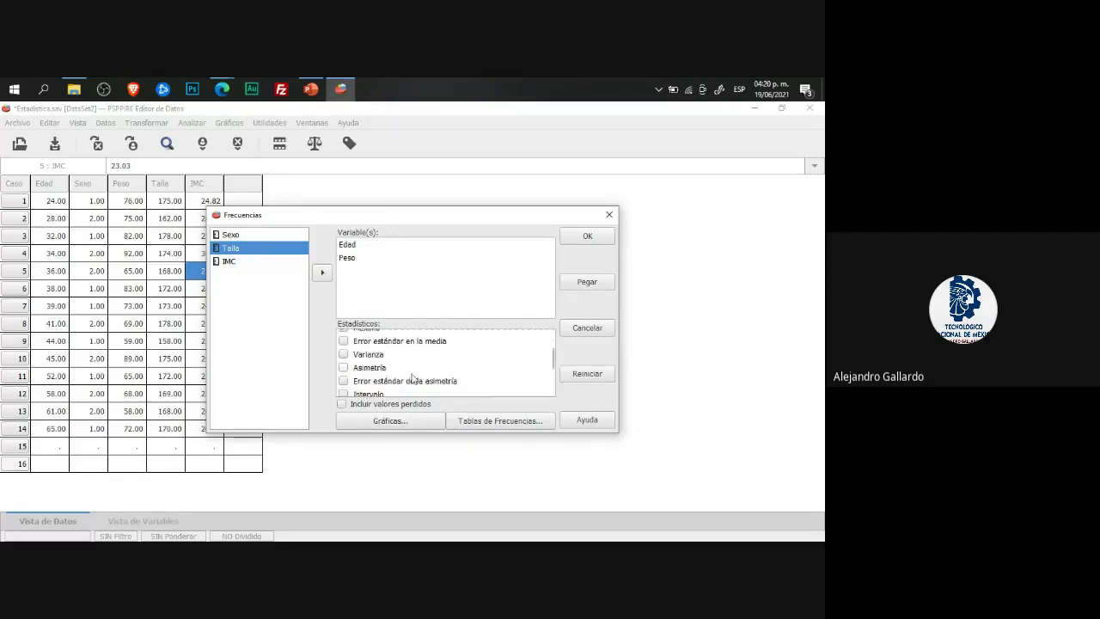
# Step: Check the requested statistics against the slide, then return to PSPP and run the frequencies analysis of Edad and Peso
pyautogui.click(312, 90)
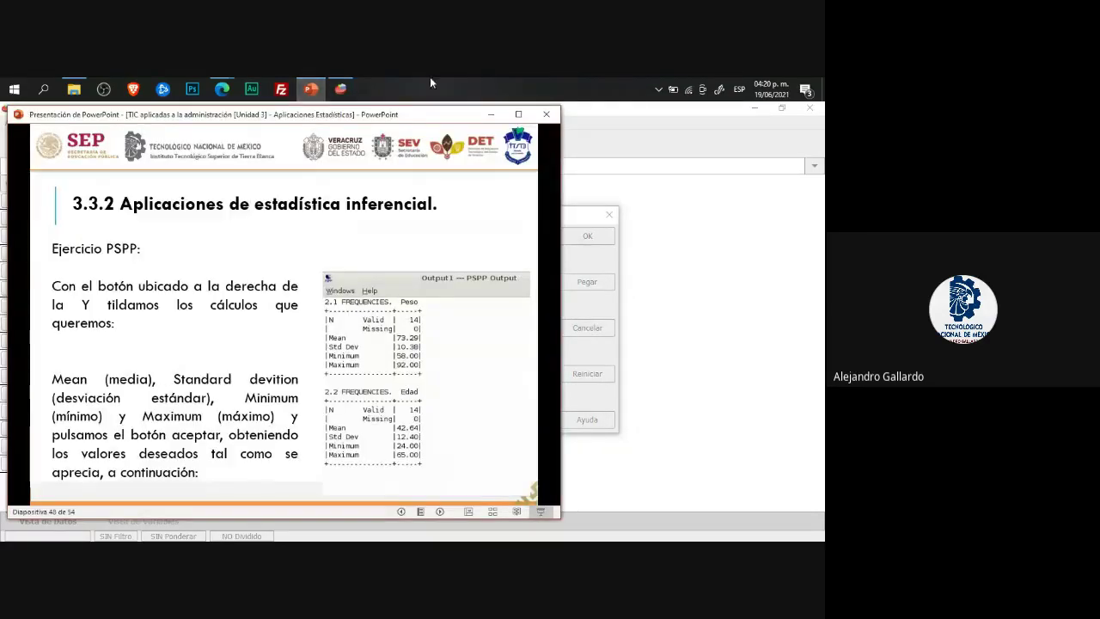
pyautogui.click(340, 89)
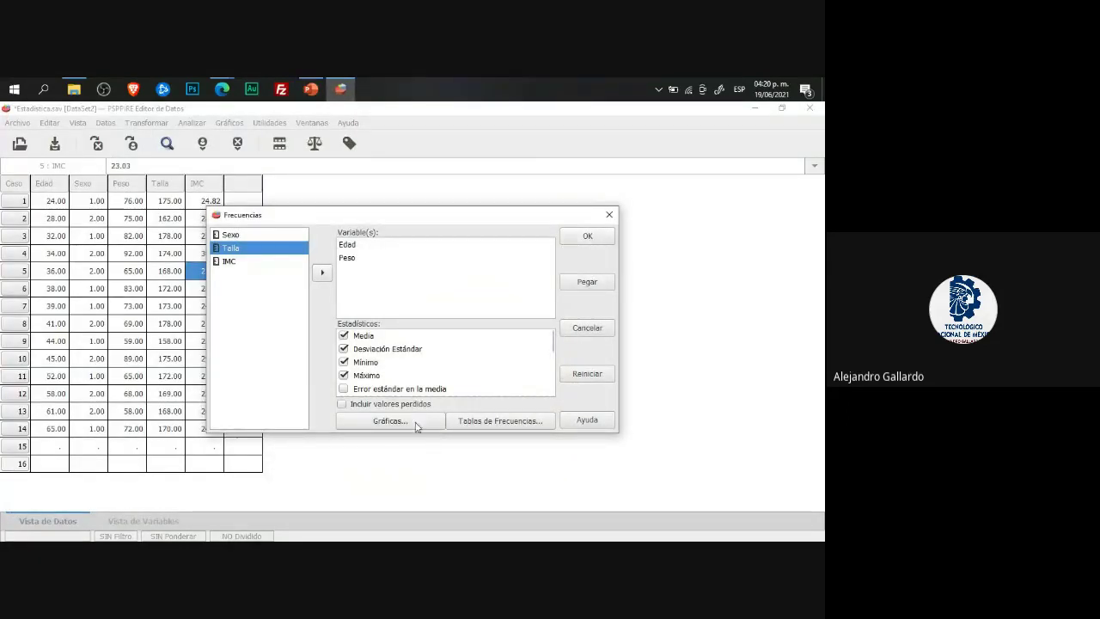
pyautogui.click(588, 237)
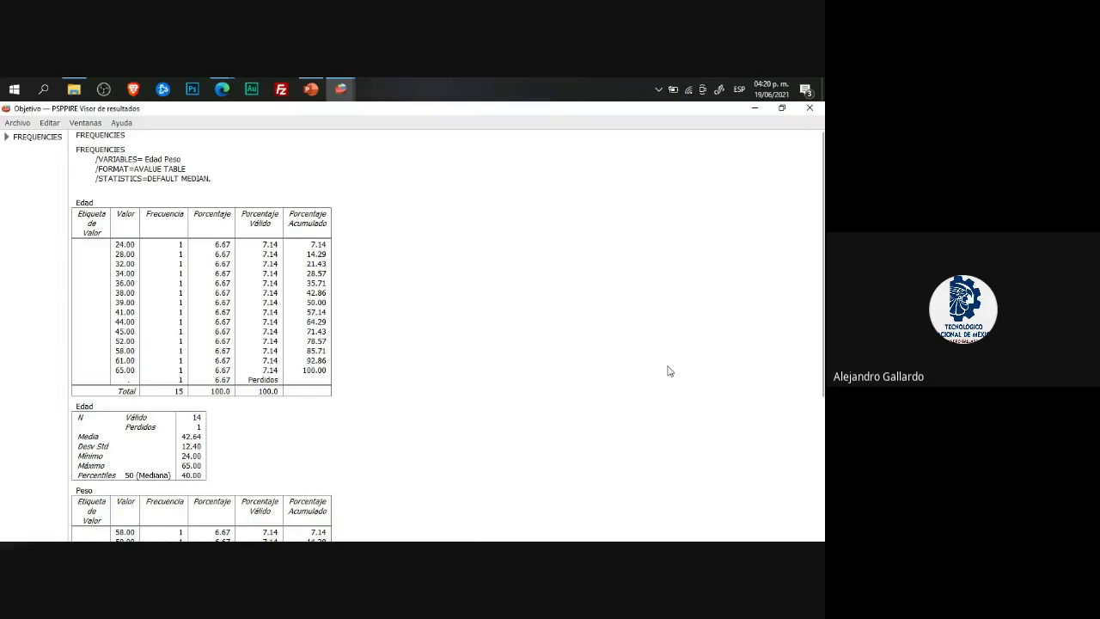
# Step: Close the extra results viewer window and bring the remaining frequencies output to the front
pyautogui.click(343, 90)
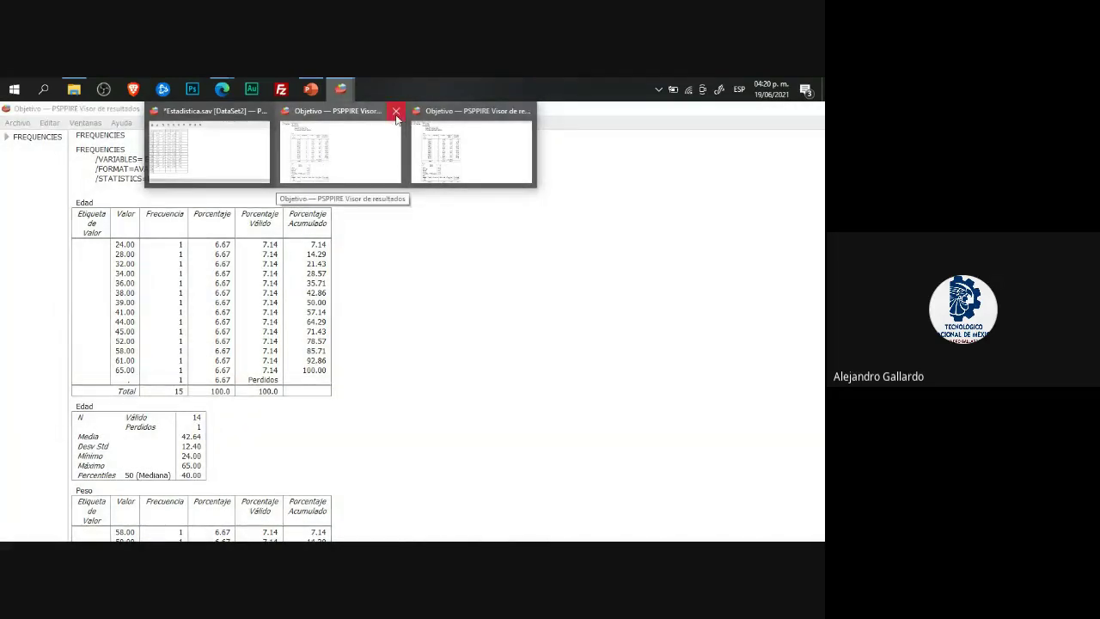
pyautogui.click(396, 113)
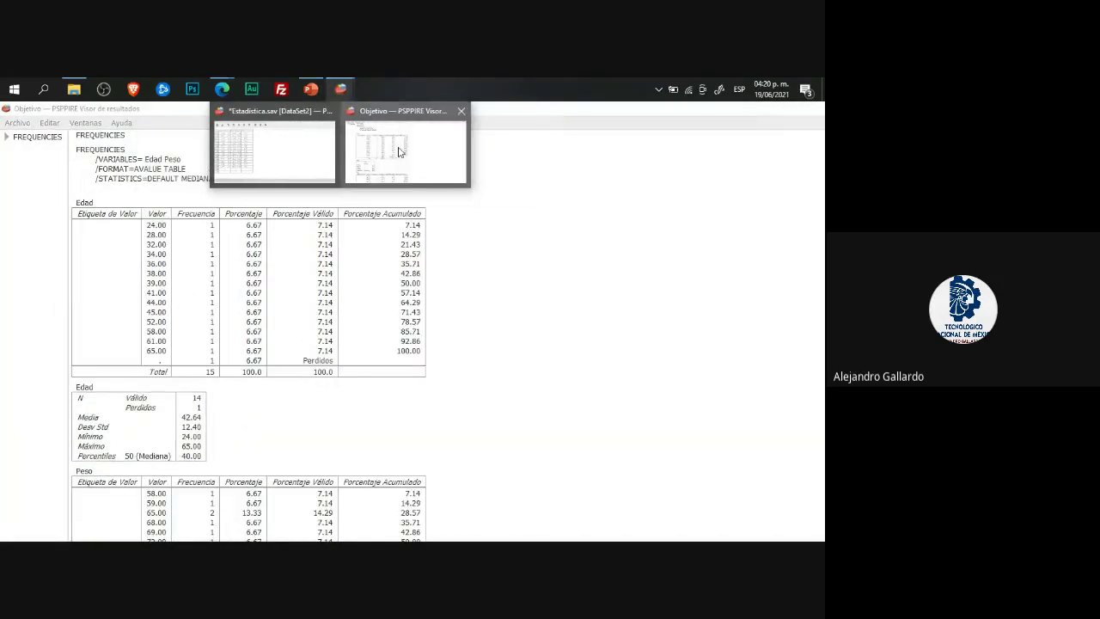
pyautogui.click(398, 152)
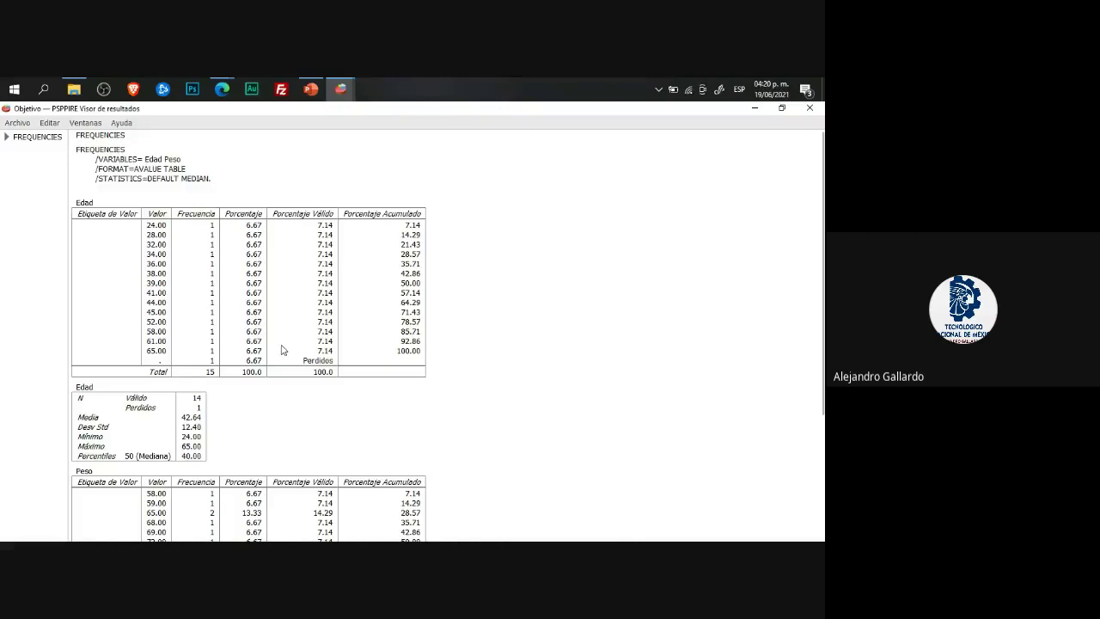
# Step: Examine the frequency tables and the summary statistics for Edad and Peso in the results viewer
pyautogui.scroll(-2, 284, 350)
pyautogui.scroll(2, 249, 336)
pyautogui.scroll(-1, 322, 359)
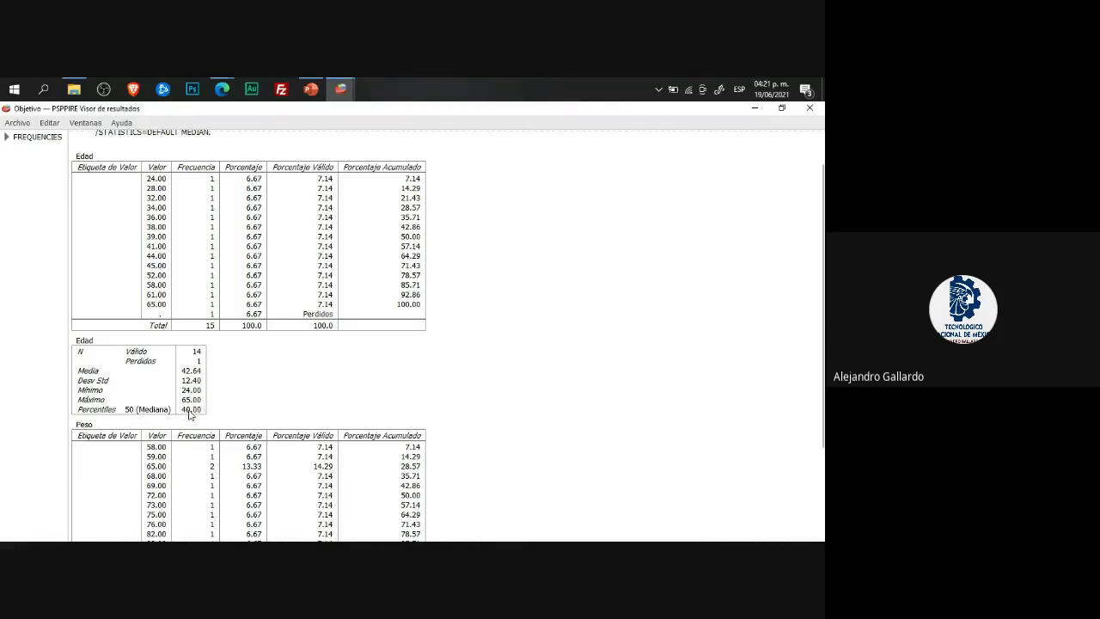
pyautogui.scroll(-1, 310, 410)
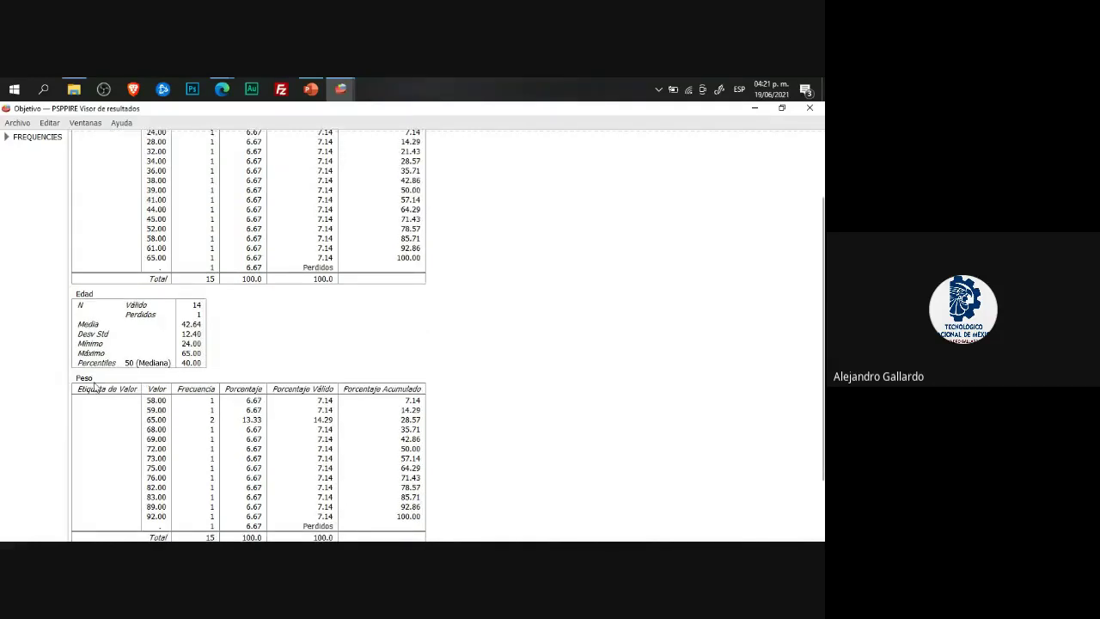
pyautogui.scroll(2, 88, 384)
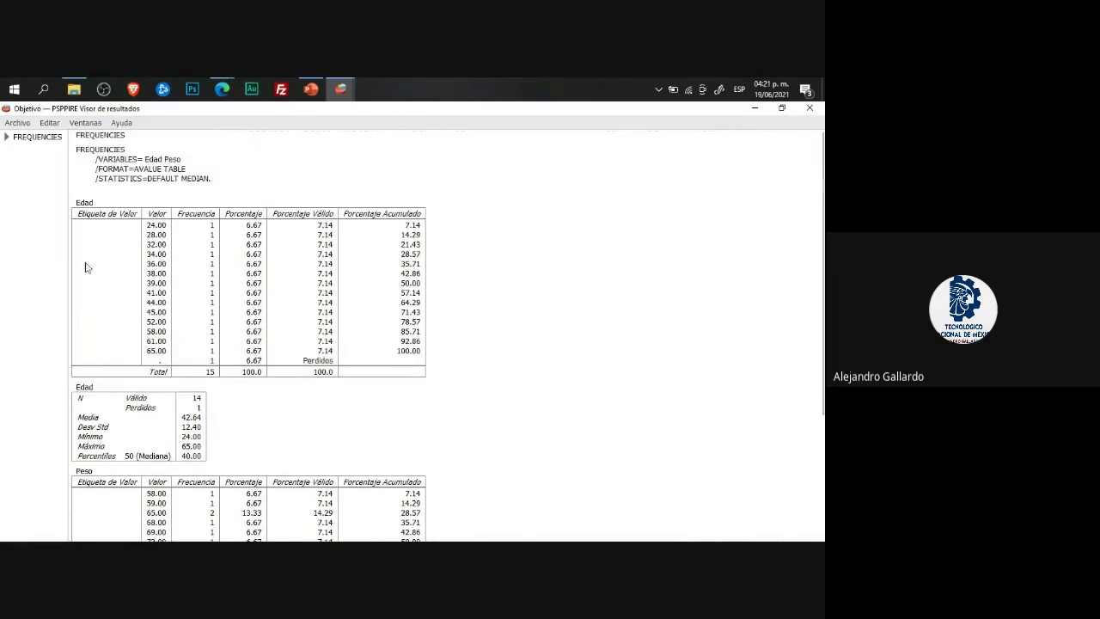
pyautogui.scroll(-3, 131, 372)
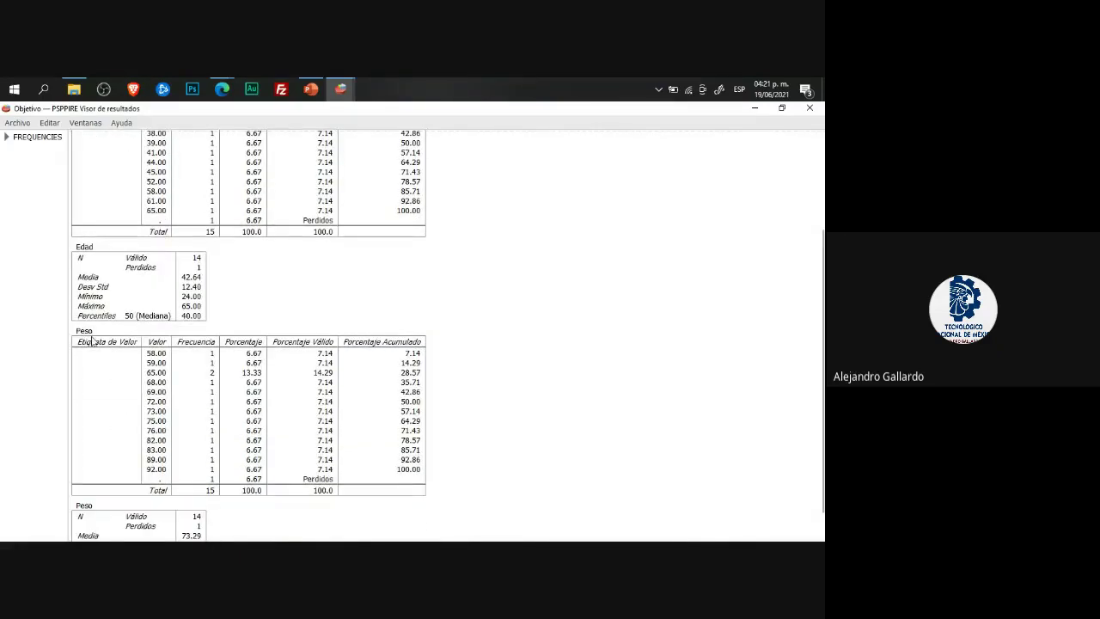
pyautogui.scroll(-1, 116, 373)
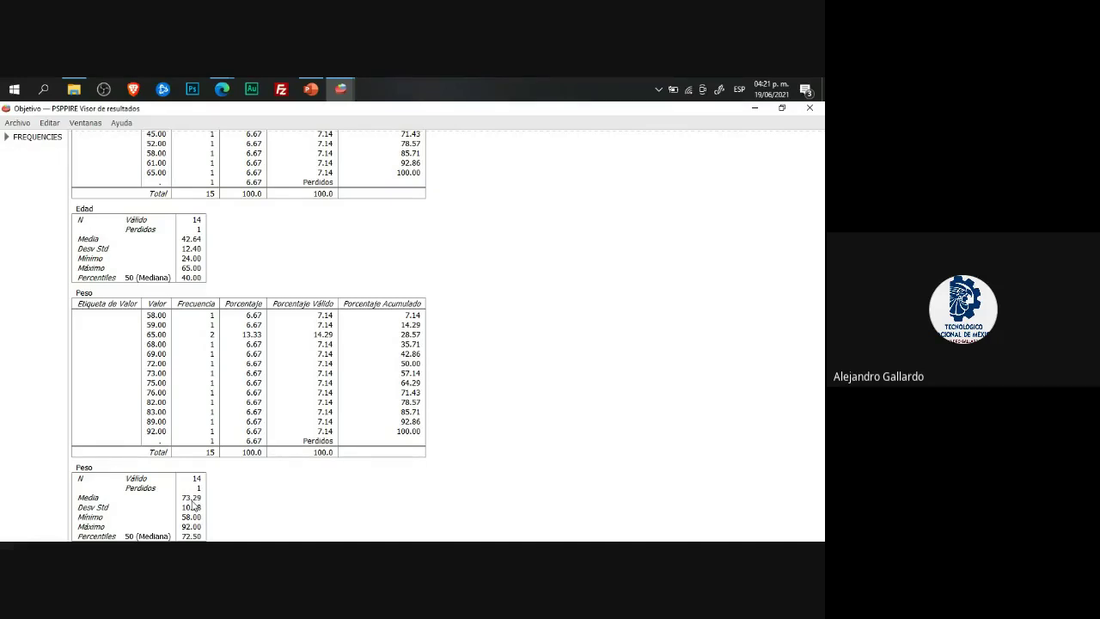
pyautogui.scroll(2, 193, 503)
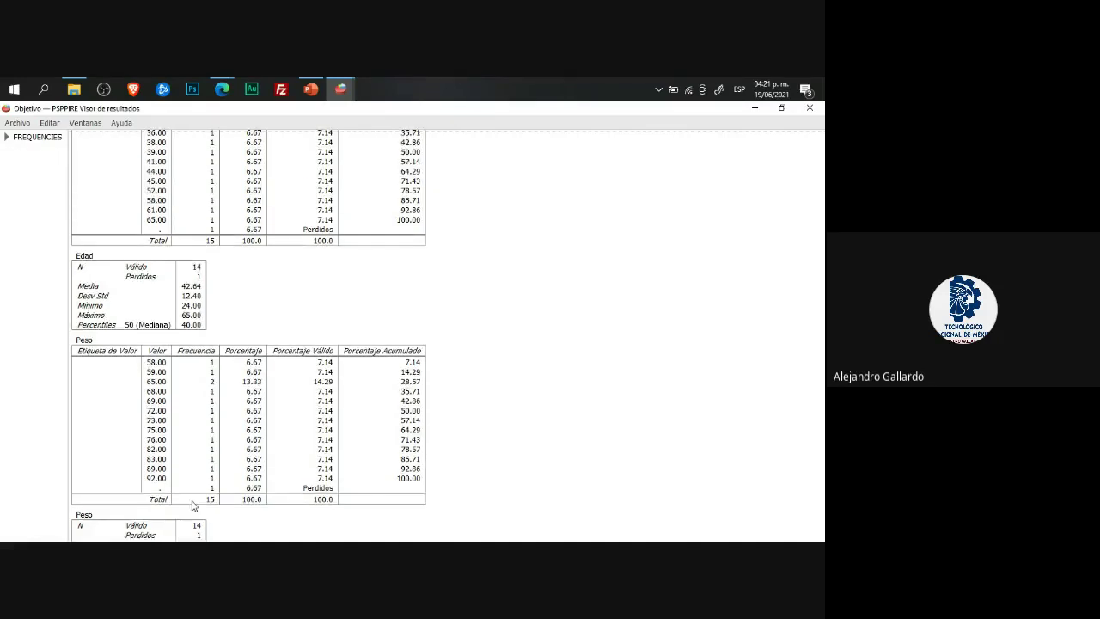
pyautogui.scroll(-2, 197, 505)
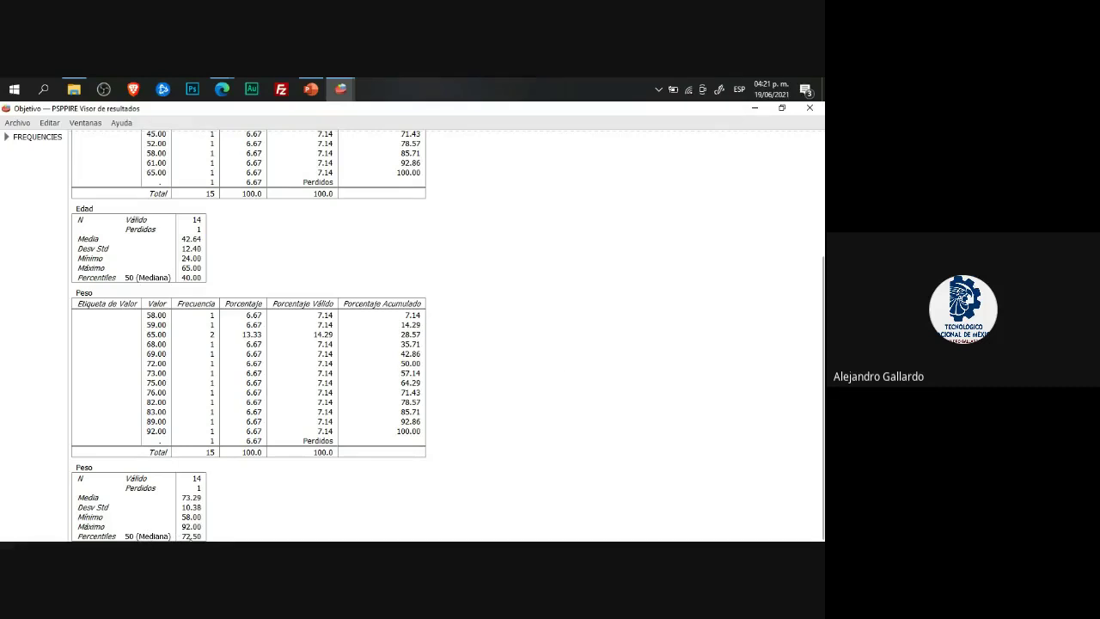
pyautogui.scroll(4, 511, 434)
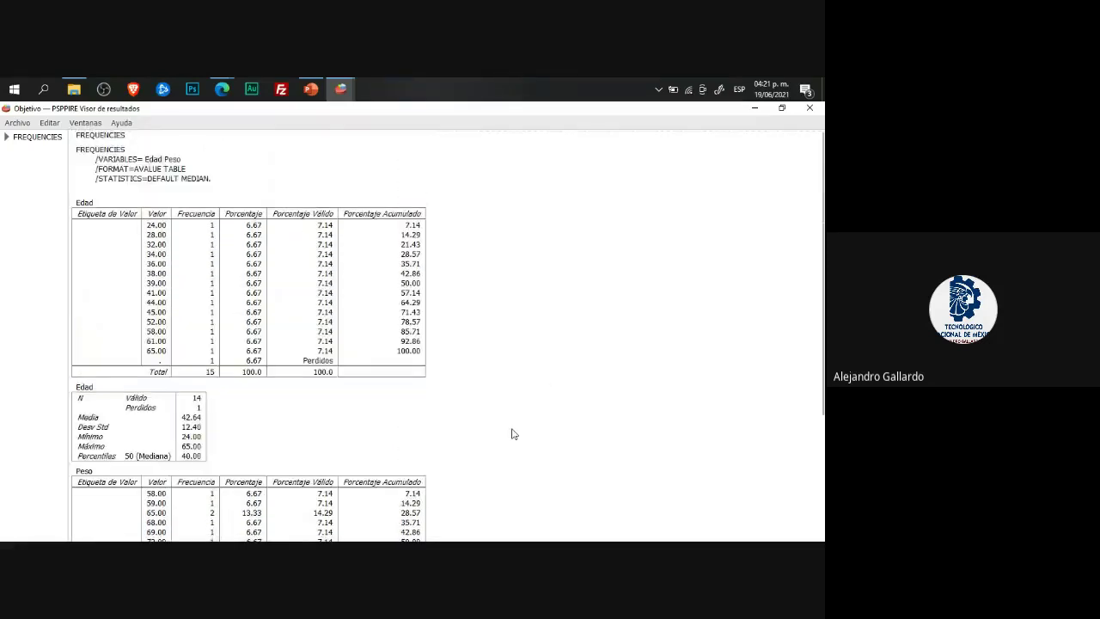
pyautogui.scroll(-1, 511, 434)
pyautogui.scroll(-3, 511, 434)
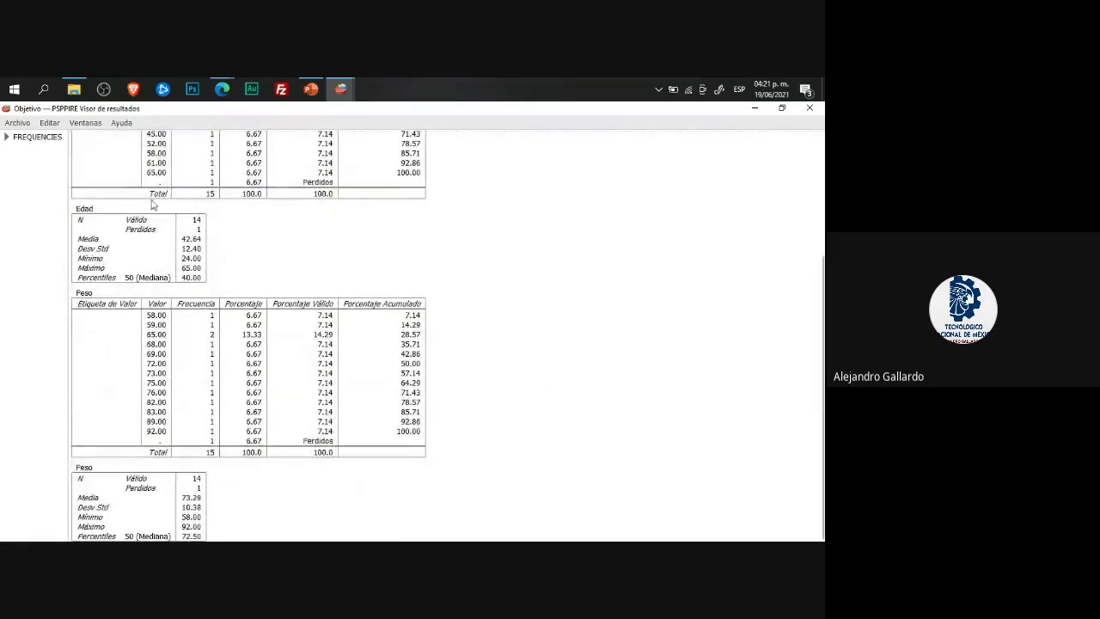
# Step: Compare the slide's expected Peso and Edad results with the statistics in PSPP's frequencies output
pyautogui.click(311, 88)
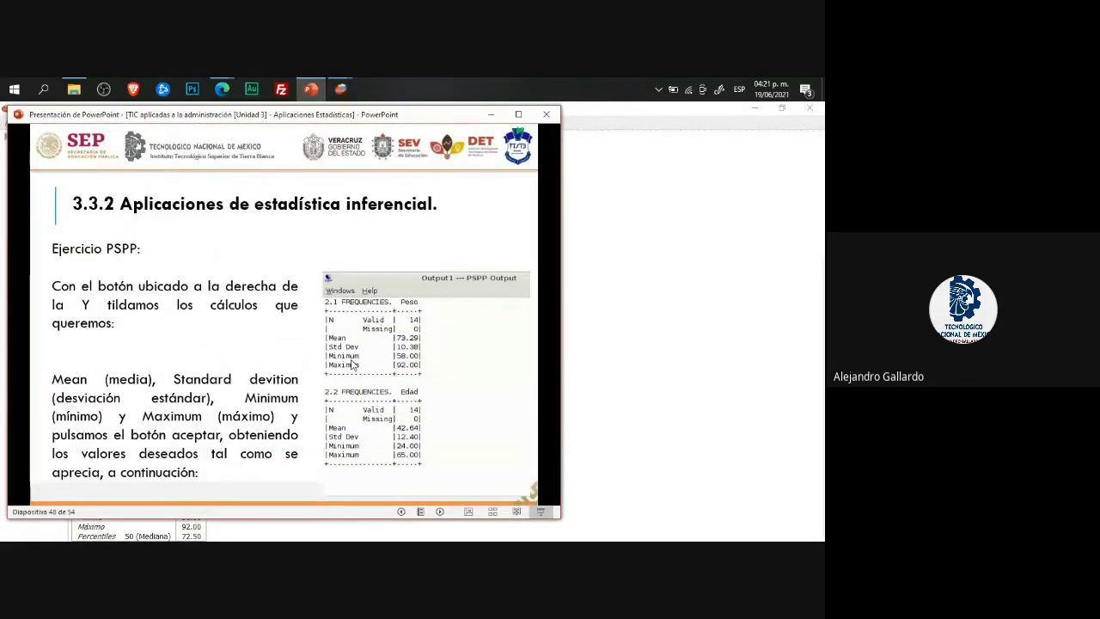
pyautogui.click(341, 89)
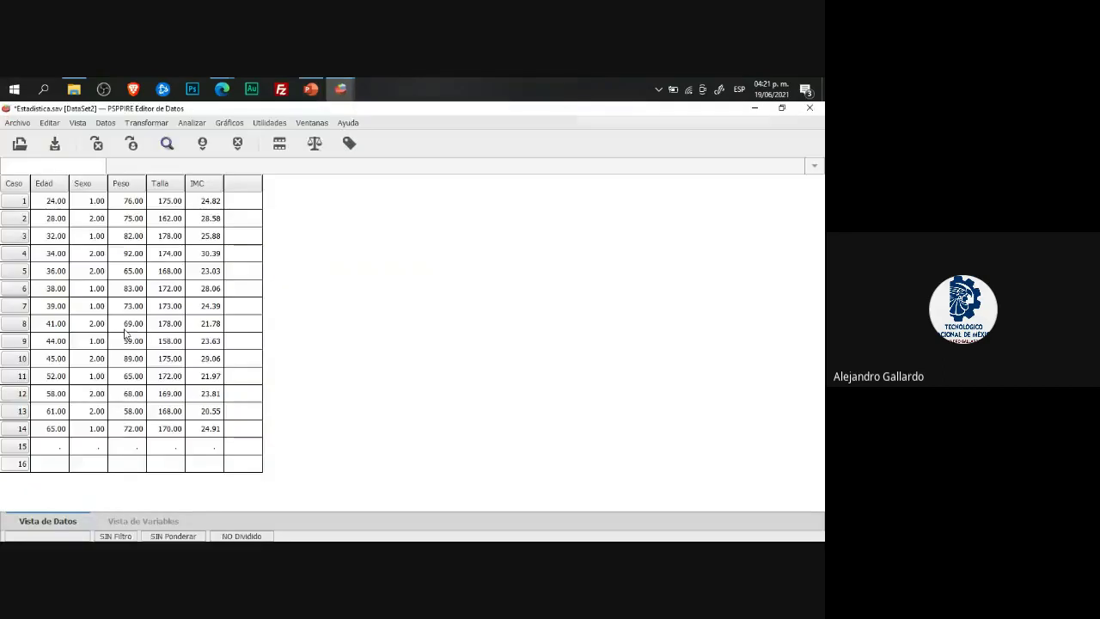
pyautogui.click(347, 91)
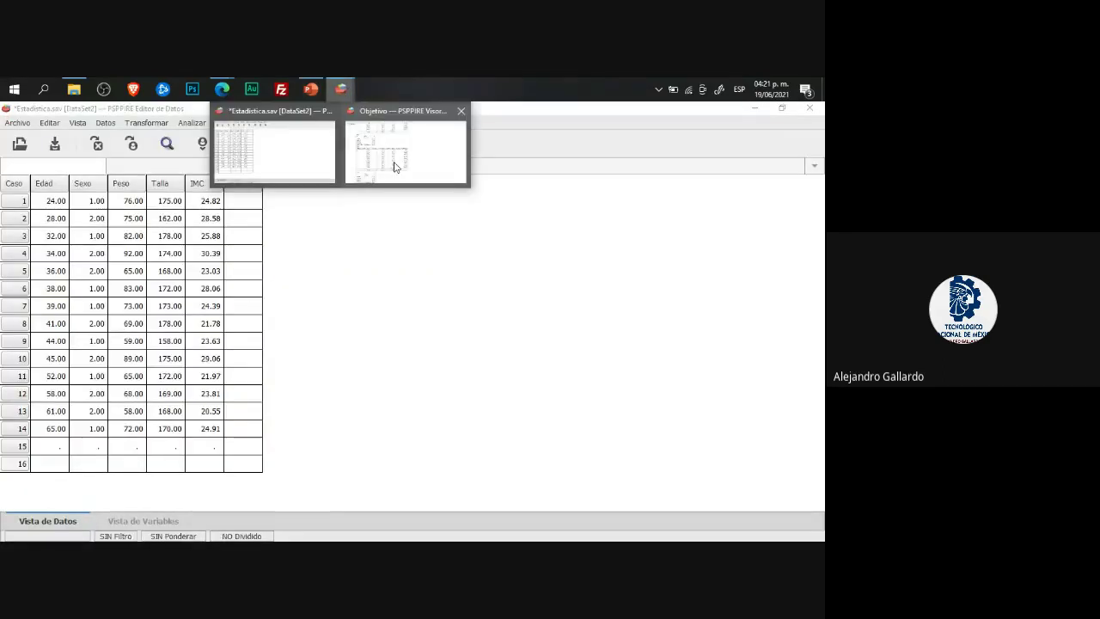
pyautogui.click(394, 166)
pyautogui.scroll(1, 467, 220)
pyautogui.scroll(1, 240, 153)
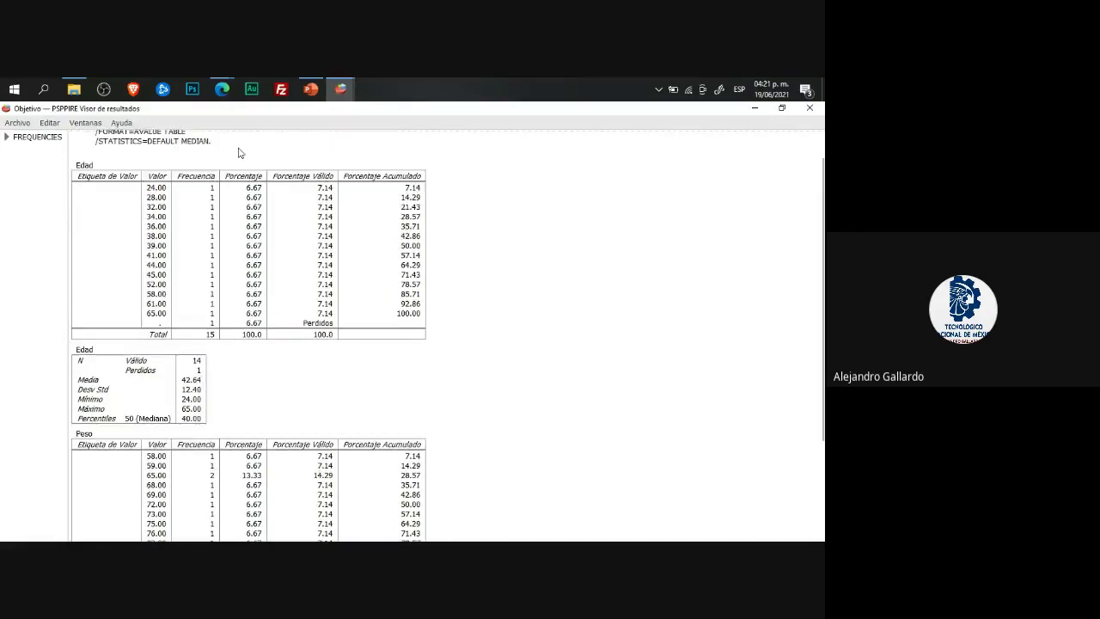
pyautogui.scroll(1, 240, 153)
pyautogui.scroll(-4, 241, 301)
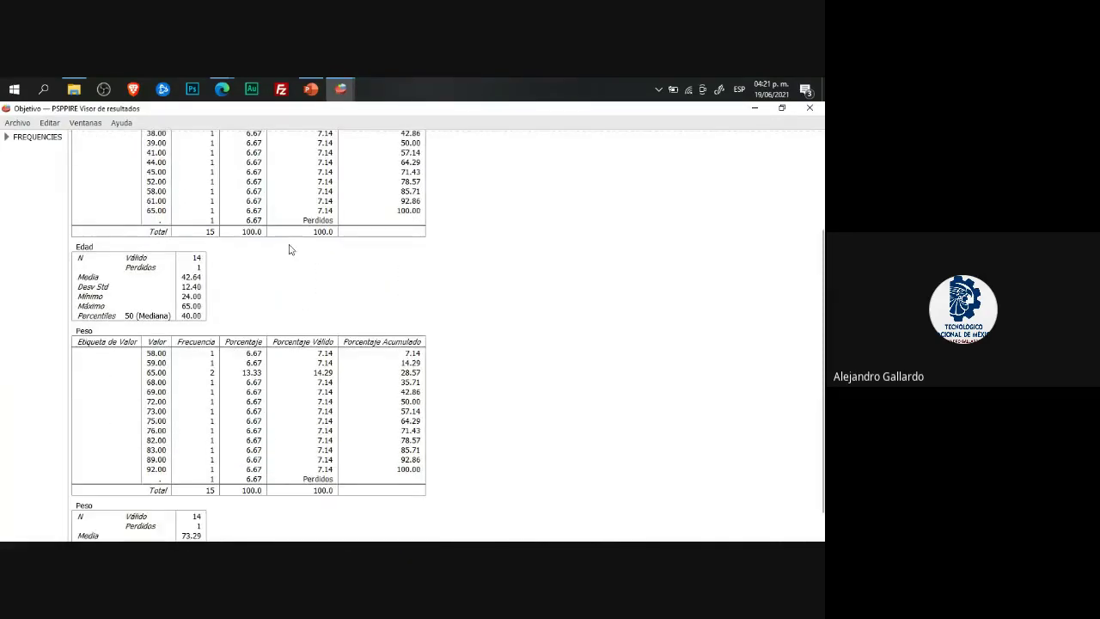
pyautogui.scroll(-1, 289, 249)
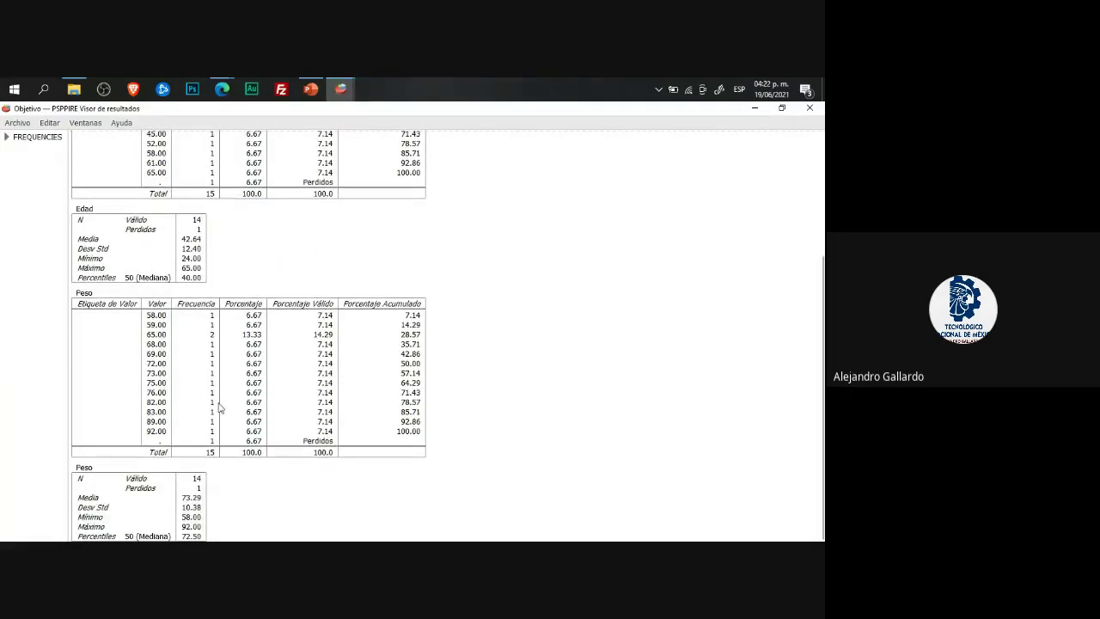
pyautogui.scroll(2, 222, 410)
pyautogui.scroll(2, 224, 410)
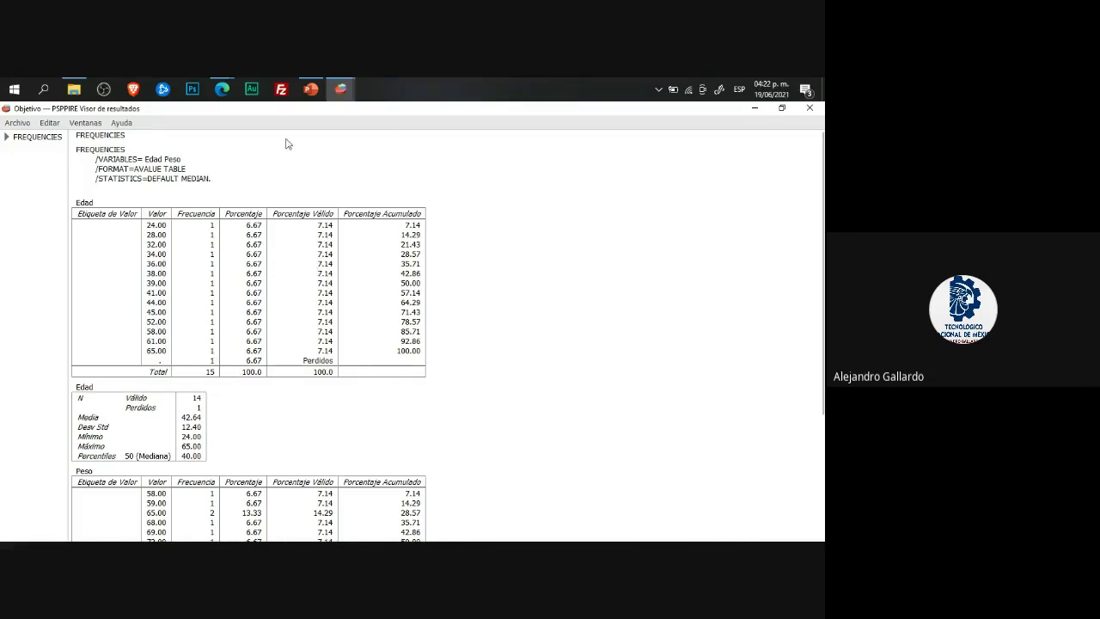
# Step: Check which slide follows the frequencies exercise, then return to PSPP and view the print and export options for the output
pyautogui.click(310, 89)
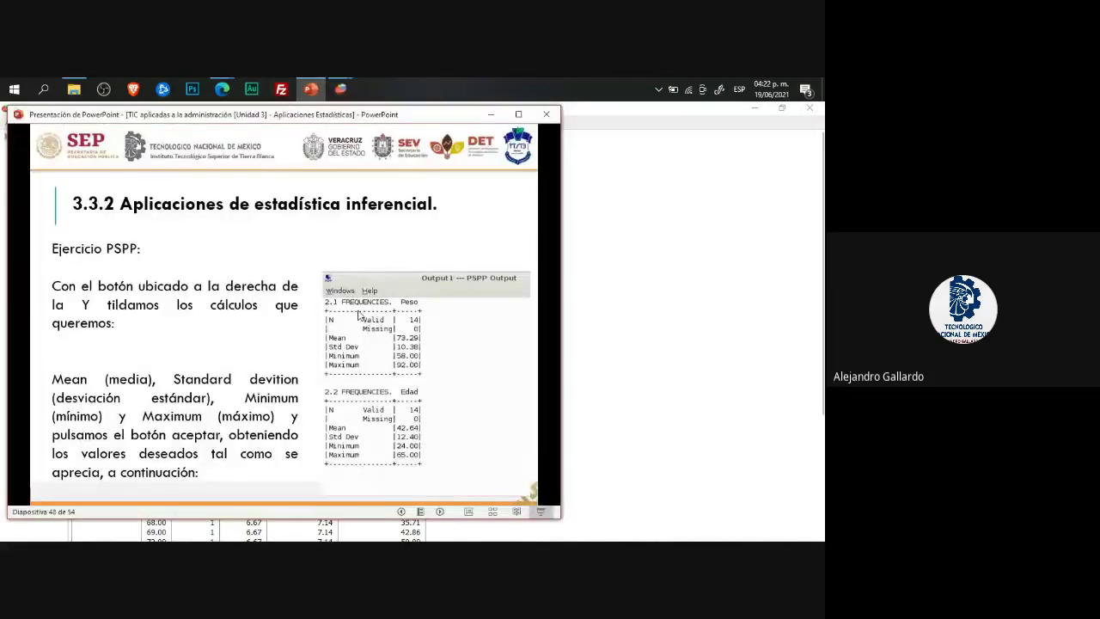
pyautogui.click(307, 313)
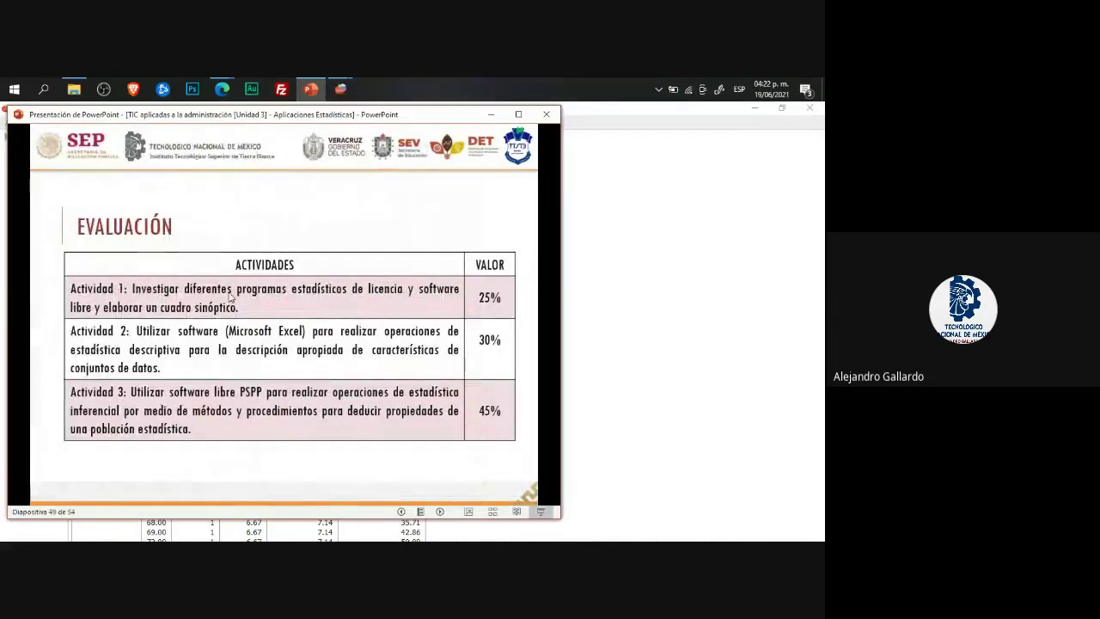
pyautogui.scroll(1, 230, 295)
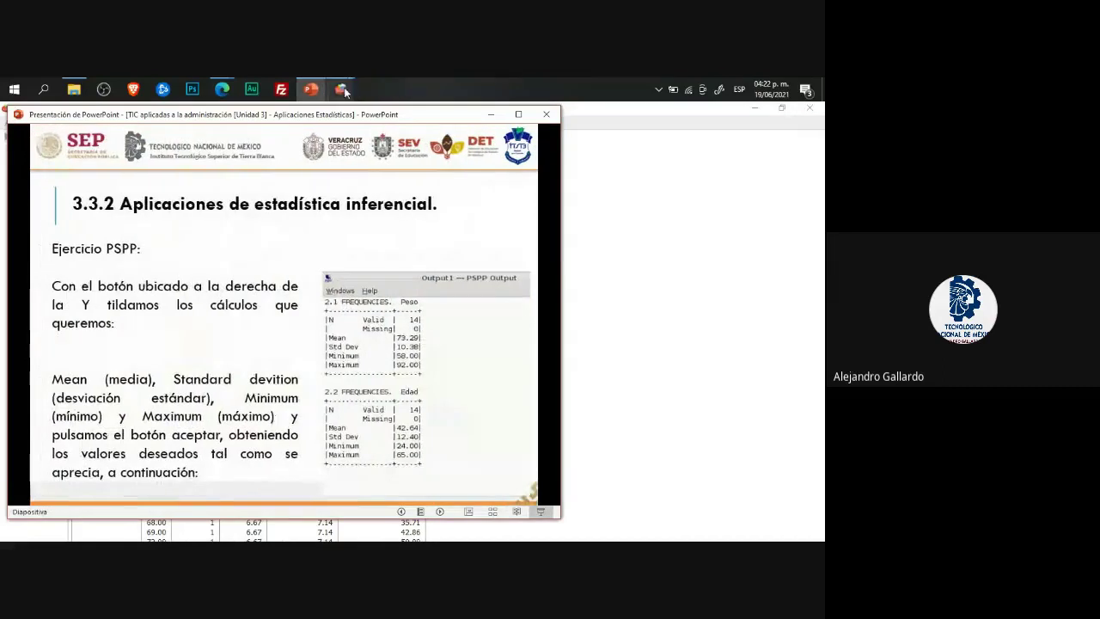
pyautogui.click(341, 89)
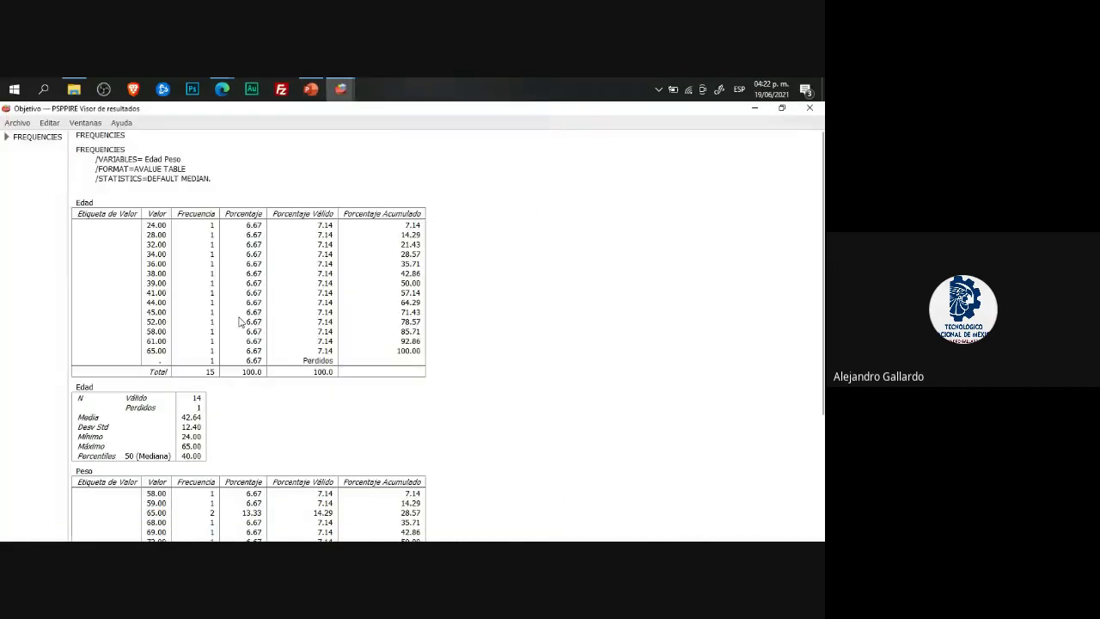
pyautogui.click(24, 122)
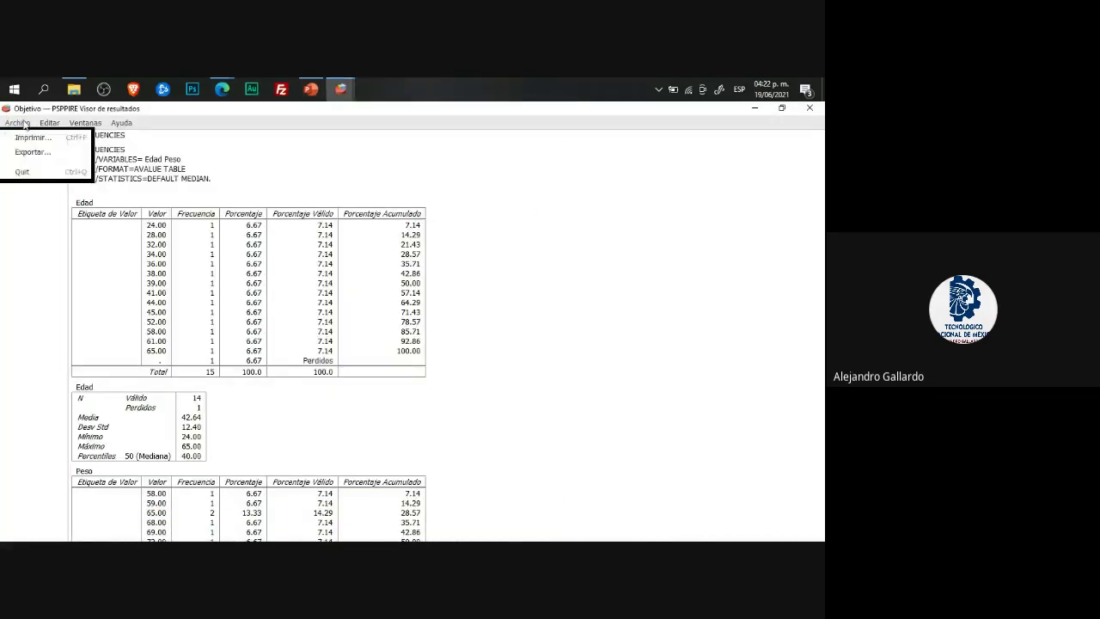
# Step: Switch to Microsoft Edge and open EJERCICIOS APLICACIONES ESTADISTICA PSPP.pdf from the assignment in Google Classroom
pyautogui.click(217, 89)
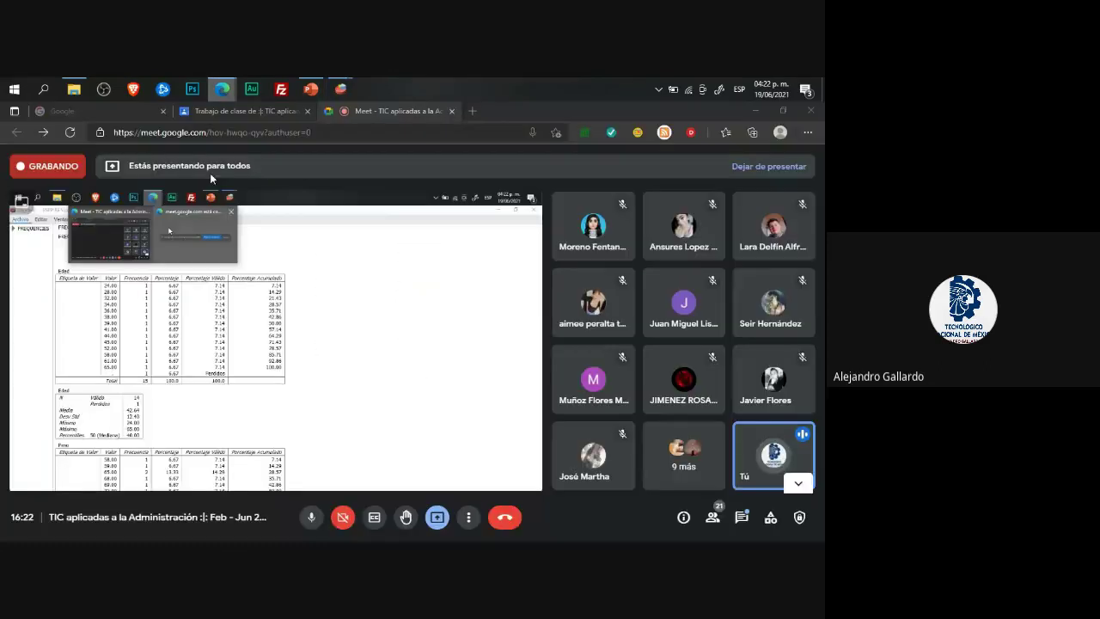
pyautogui.click(245, 111)
pyautogui.scroll(-1, 425, 420)
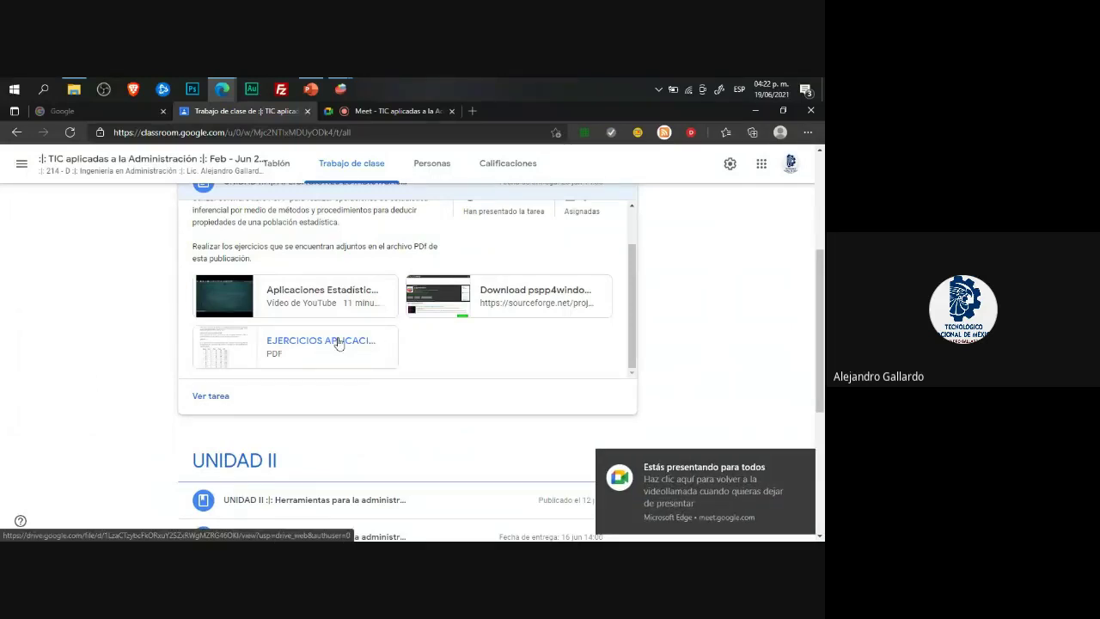
pyautogui.click(361, 344)
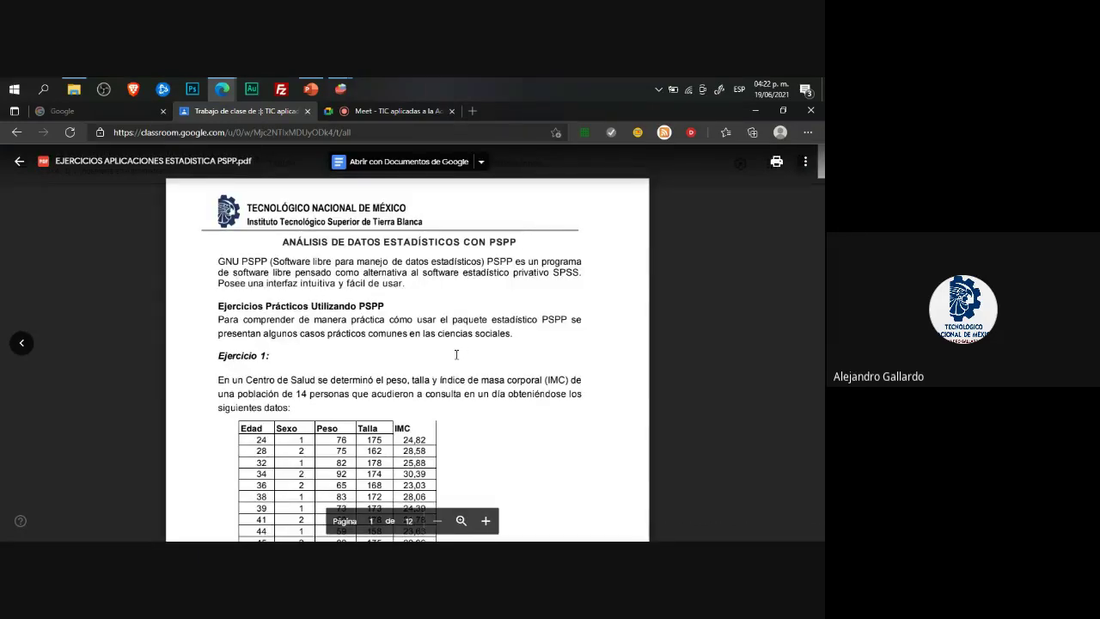
# Step: Review Ejercicio 1 in the PDF: the data of the 14 people, the IMC classification table and the PSPP data entry instructions
pyautogui.scroll(-1, 455, 354)
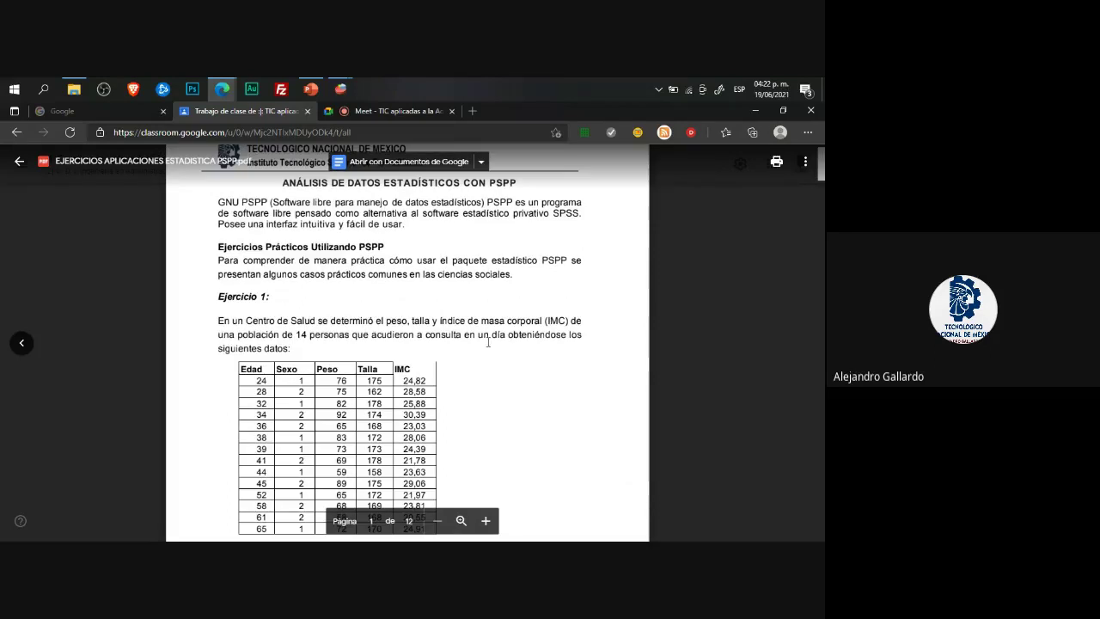
pyautogui.scroll(-3, 409, 369)
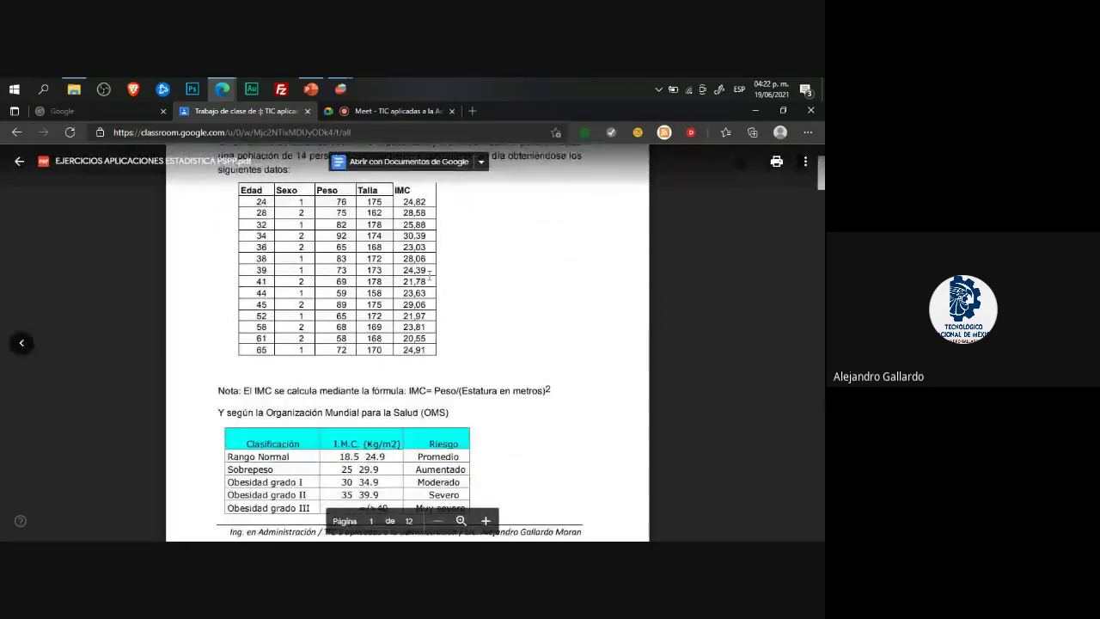
pyautogui.scroll(1, 413, 300)
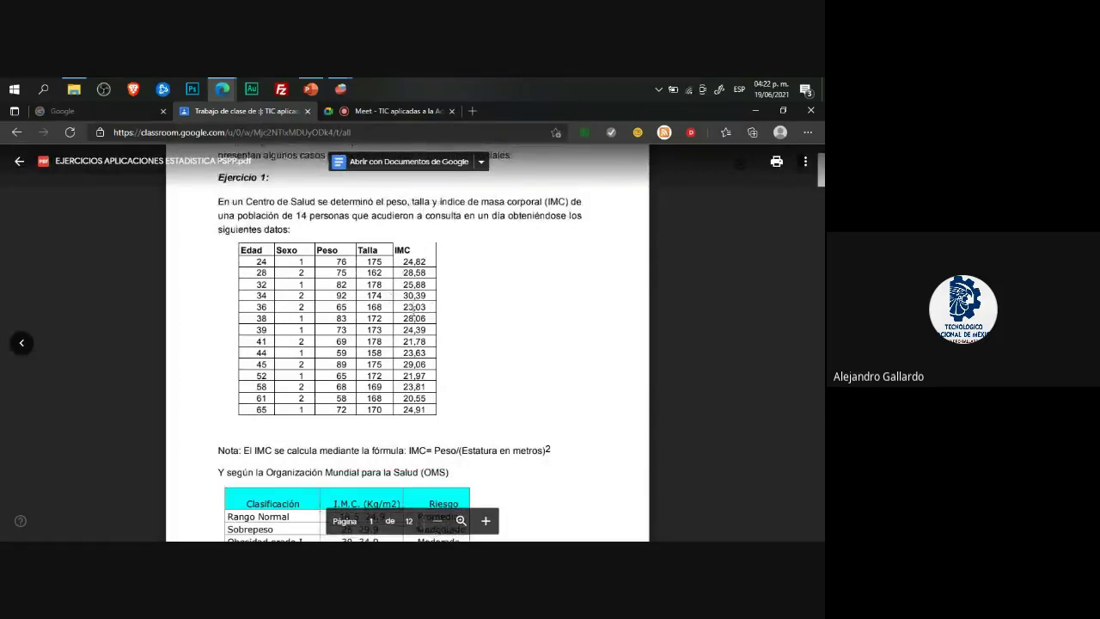
pyautogui.scroll(-4, 413, 311)
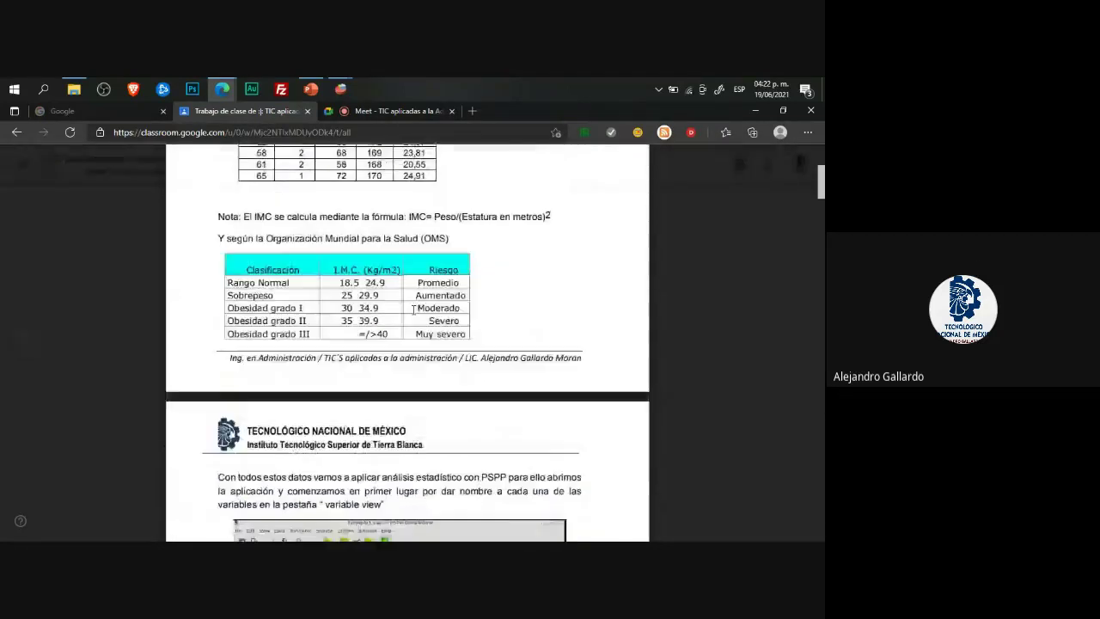
pyautogui.scroll(-2, 413, 309)
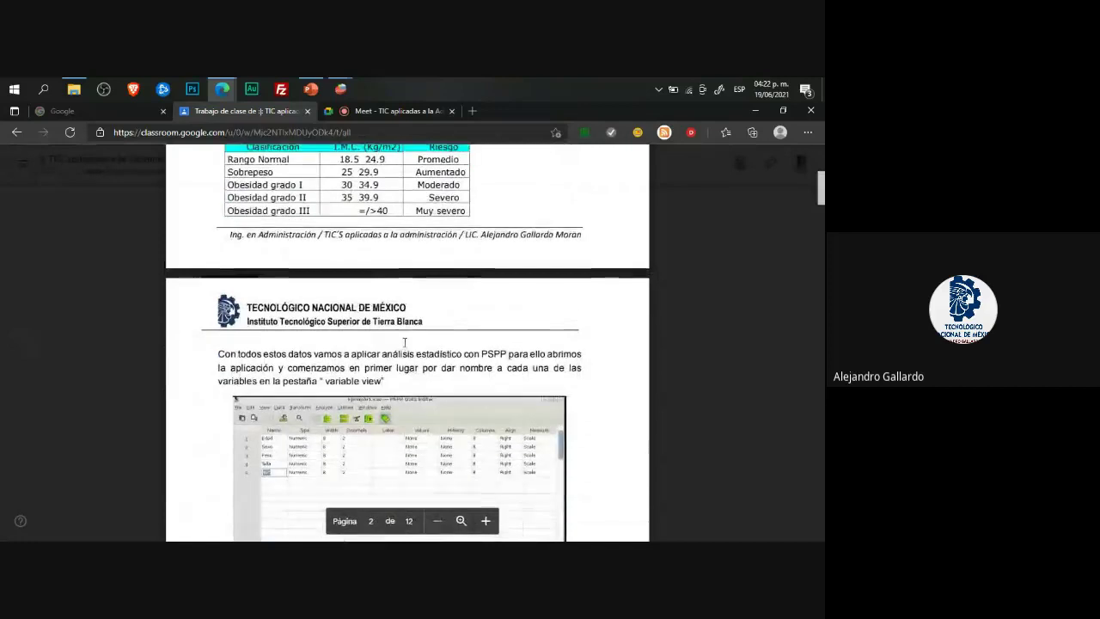
pyautogui.scroll(-9, 403, 343)
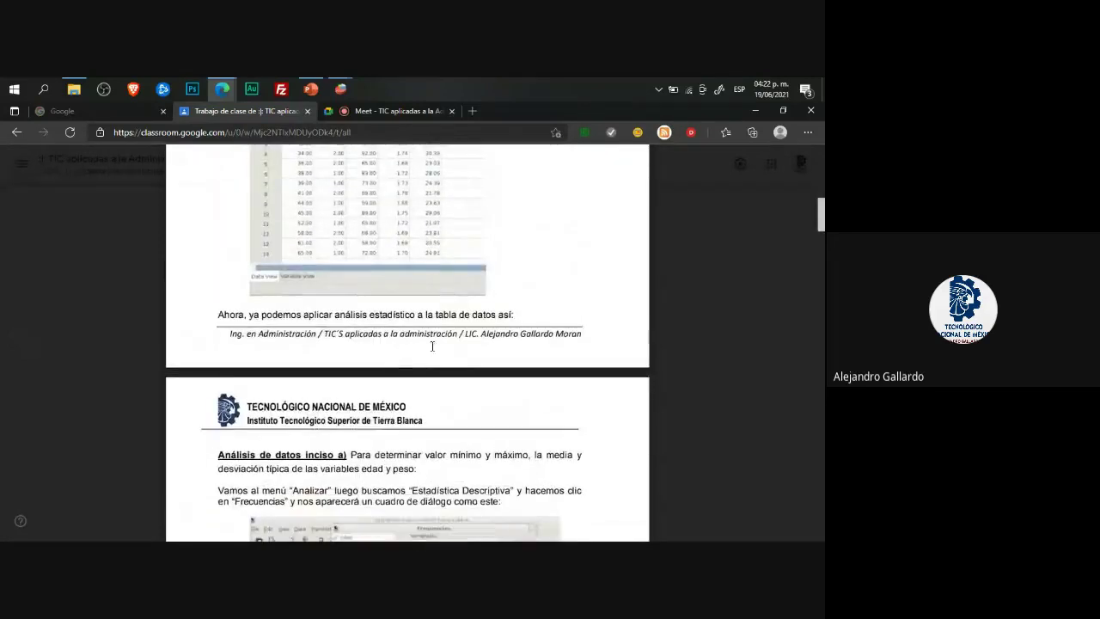
pyautogui.scroll(-2, 412, 337)
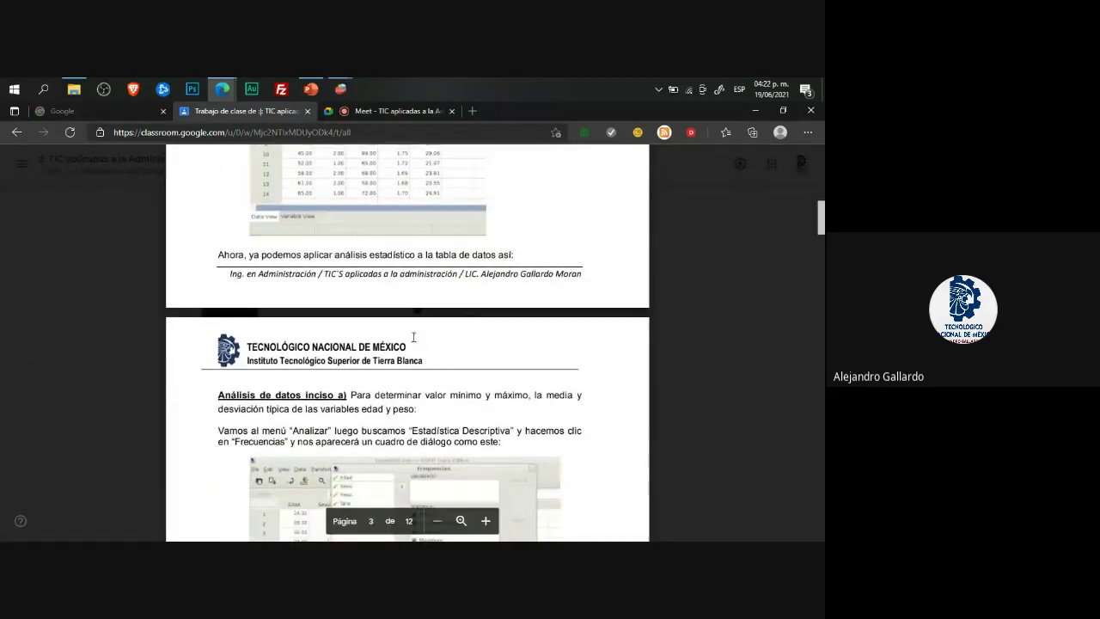
# Step: Read the inciso a) instructions on running Frecuencias for peso and edad, through to the results export requirement
pyautogui.scroll(-1, 414, 338)
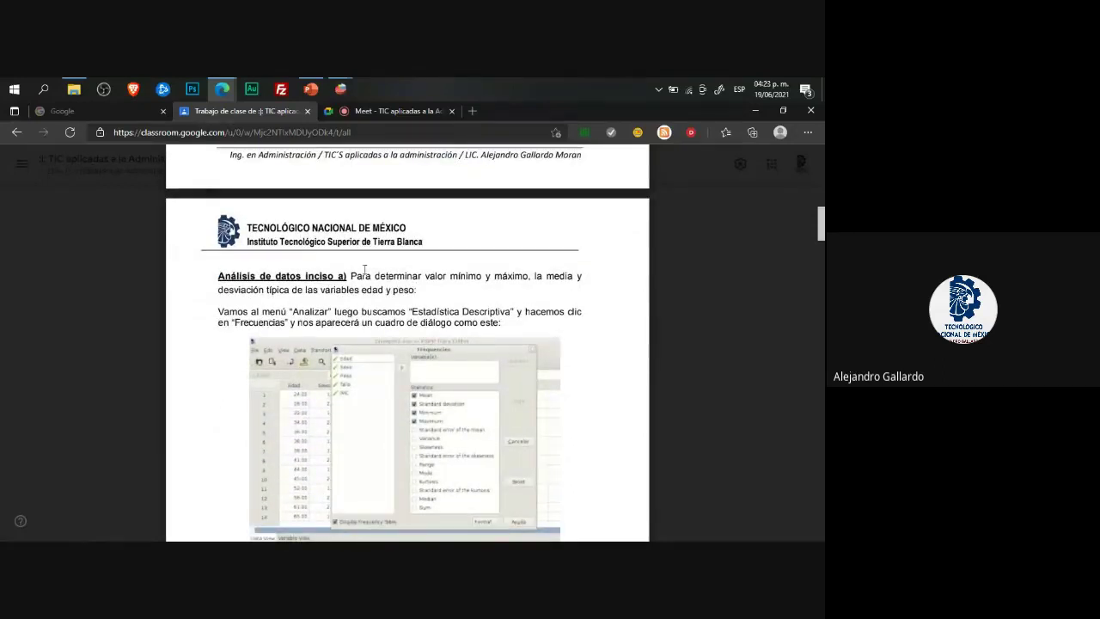
pyautogui.scroll(-1, 437, 320)
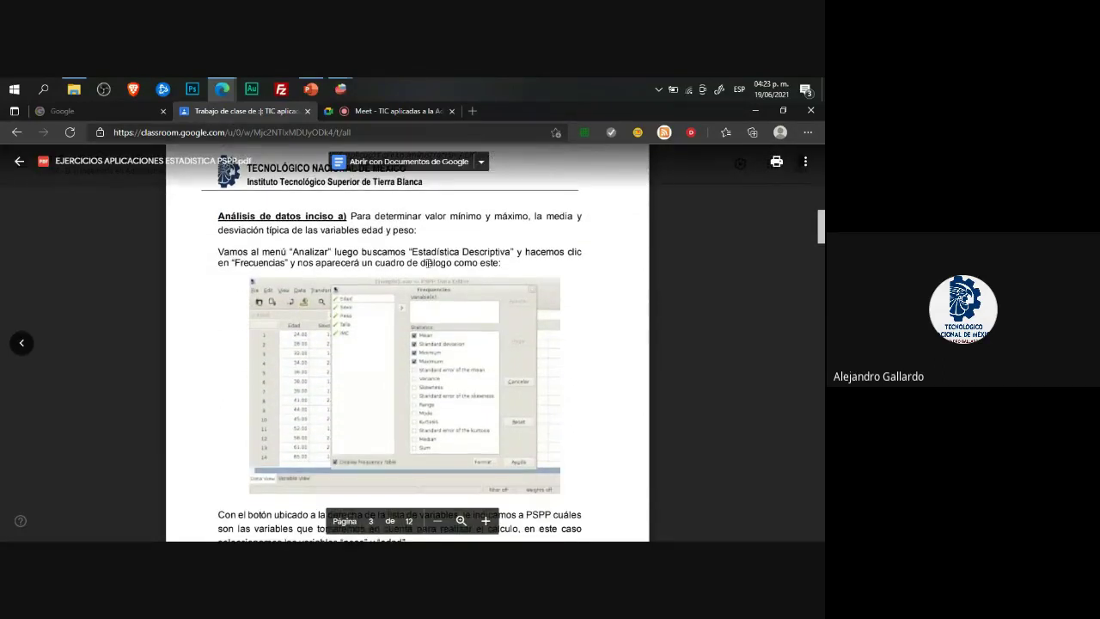
pyautogui.scroll(-2, 436, 297)
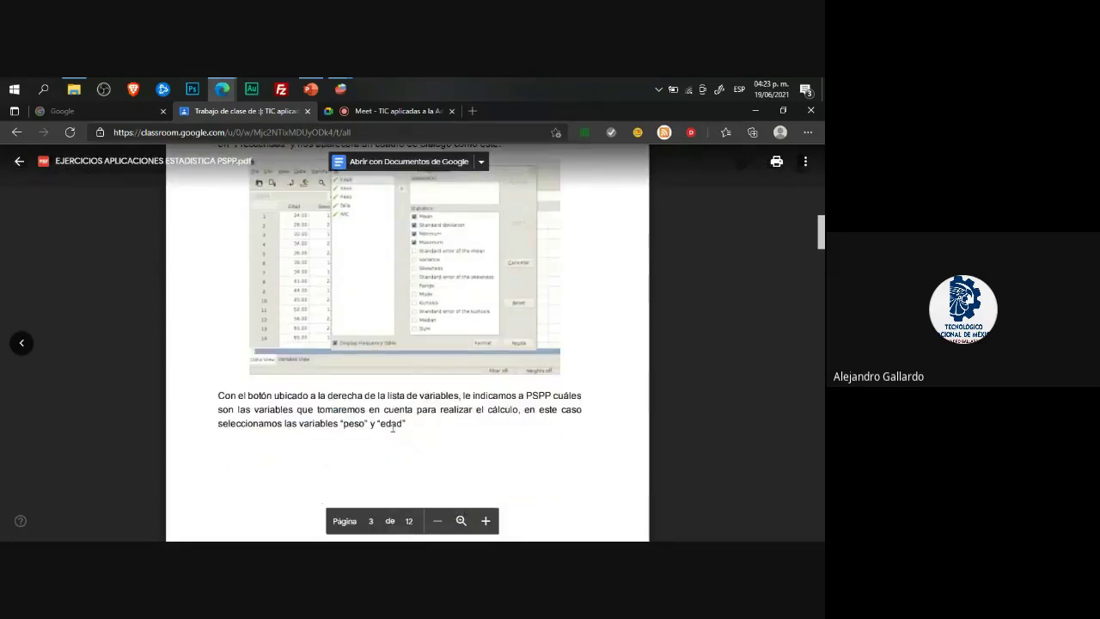
pyautogui.scroll(-2, 393, 426)
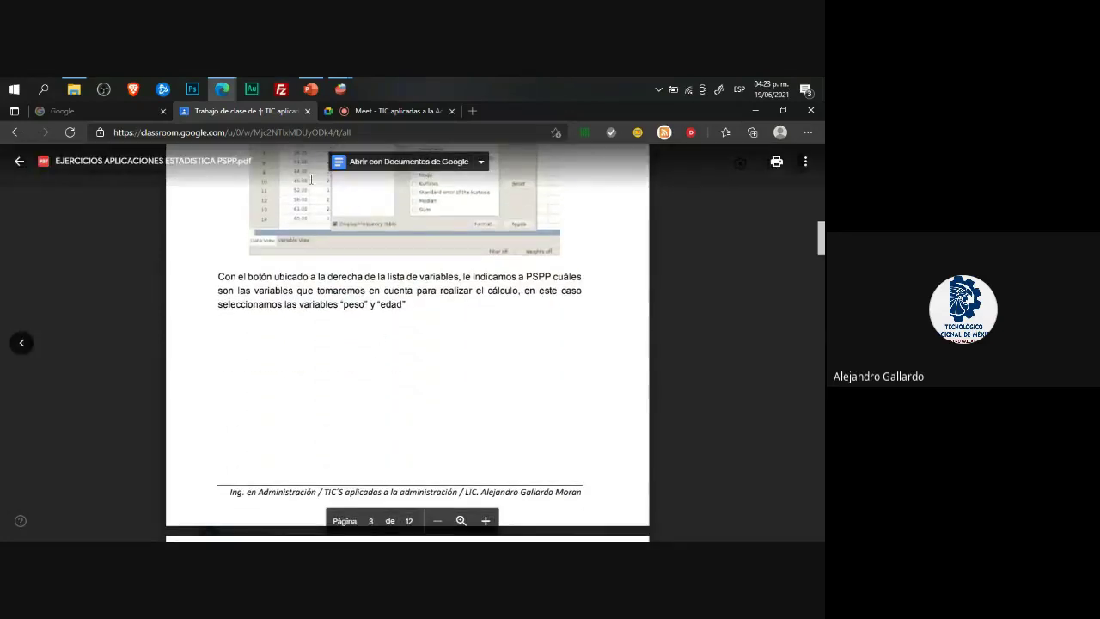
pyautogui.scroll(-5, 373, 352)
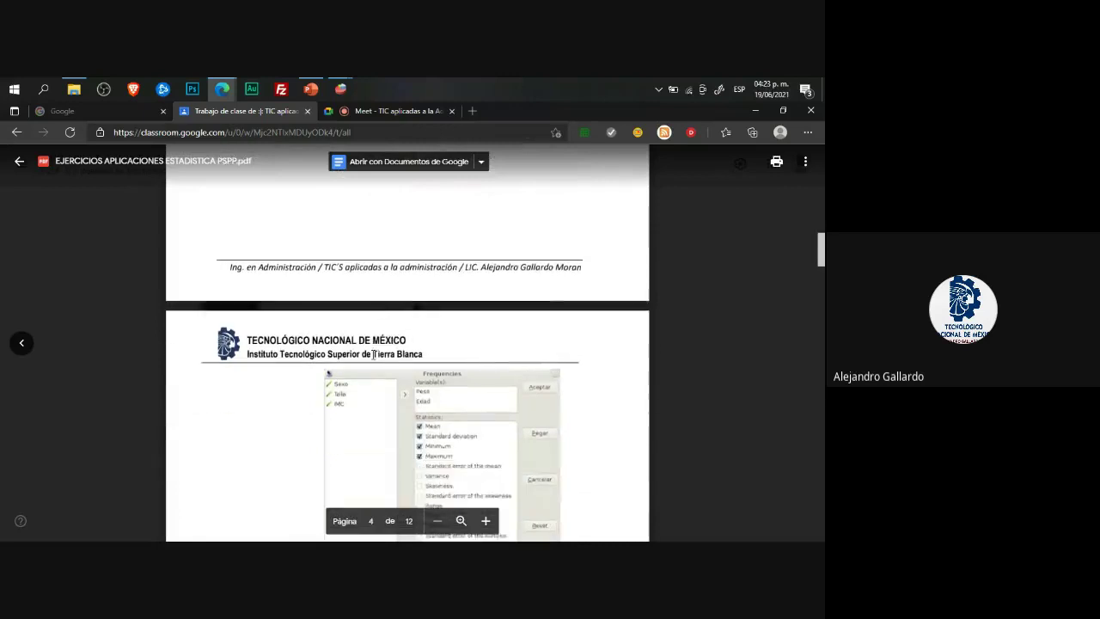
pyautogui.scroll(-4, 373, 356)
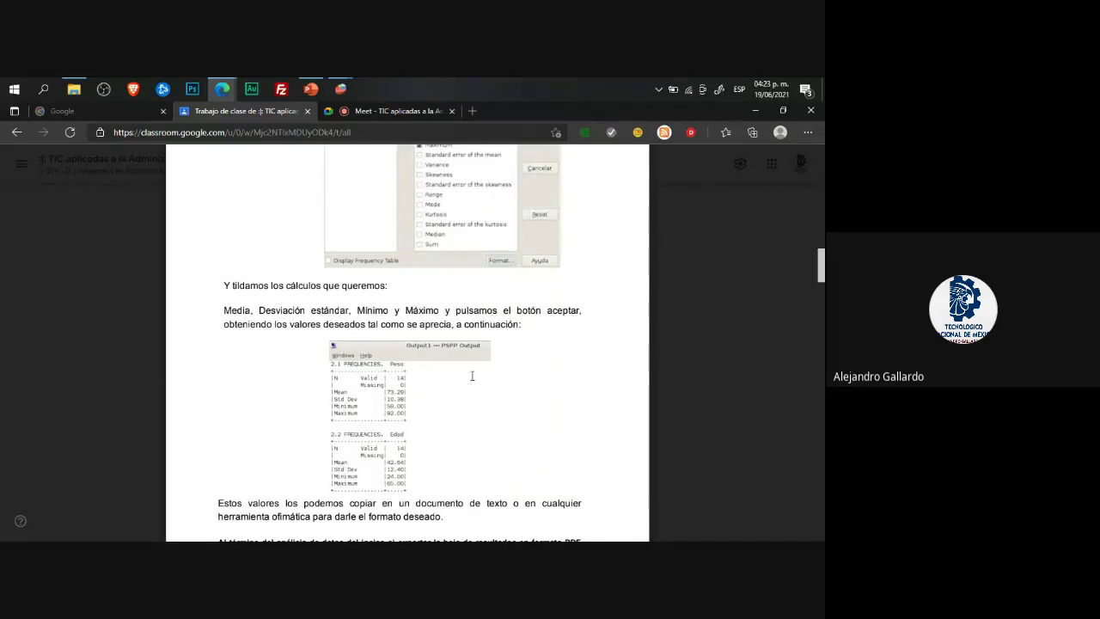
pyautogui.scroll(-5, 472, 375)
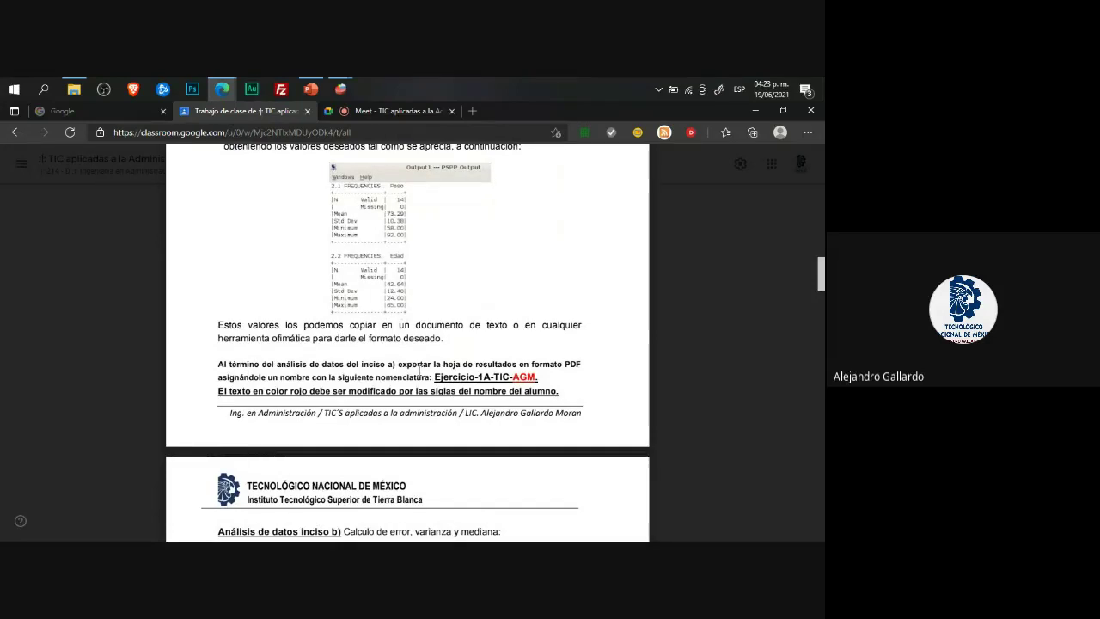
# Step: Highlight the PDF export instruction, the file name Ejercicio-1A-TIC-AGM and the note about replacing the red text with the student's initials
pyautogui.moveTo(418, 263)
pyautogui.moveTo(267, 378)
pyautogui.doubleClick(514, 378)
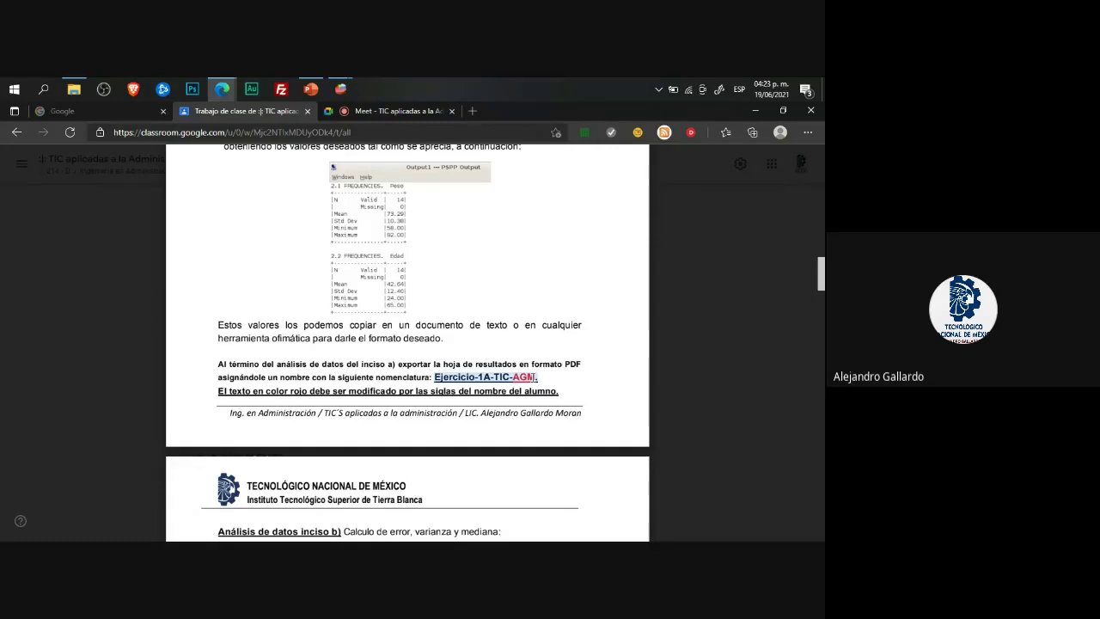
pyautogui.click(514, 376)
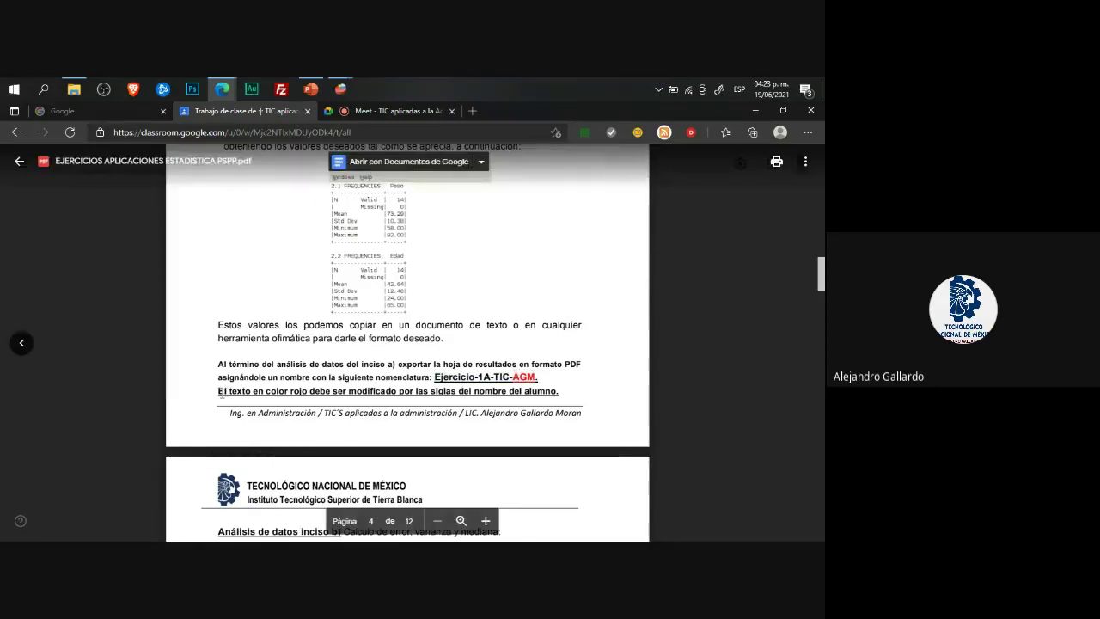
pyautogui.moveTo(220, 392); pyautogui.dragTo(560, 391)
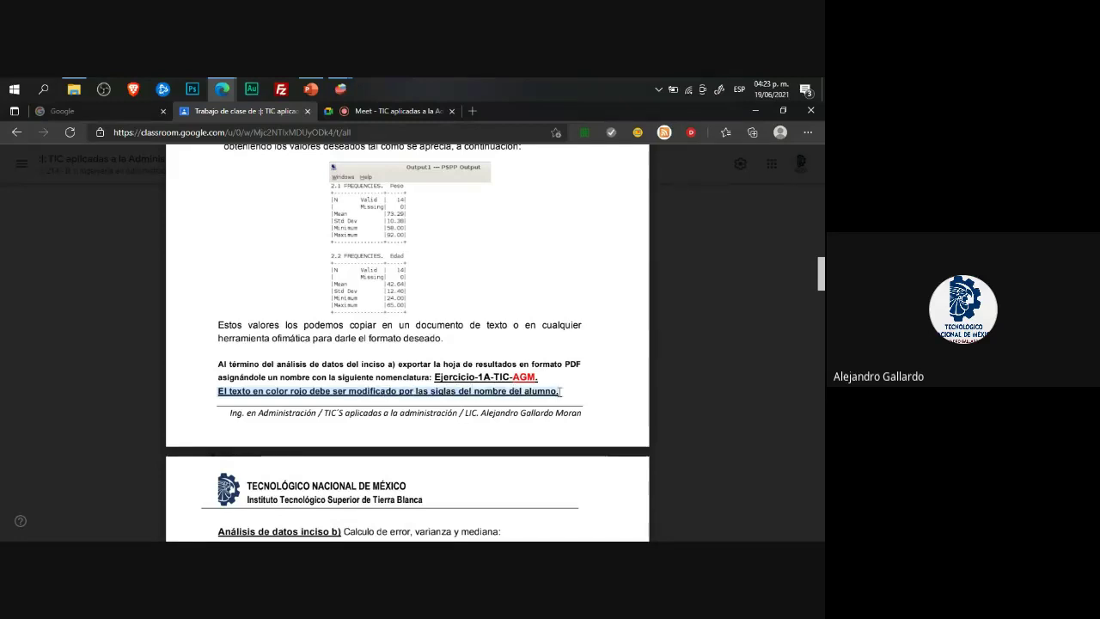
pyautogui.click(533, 389)
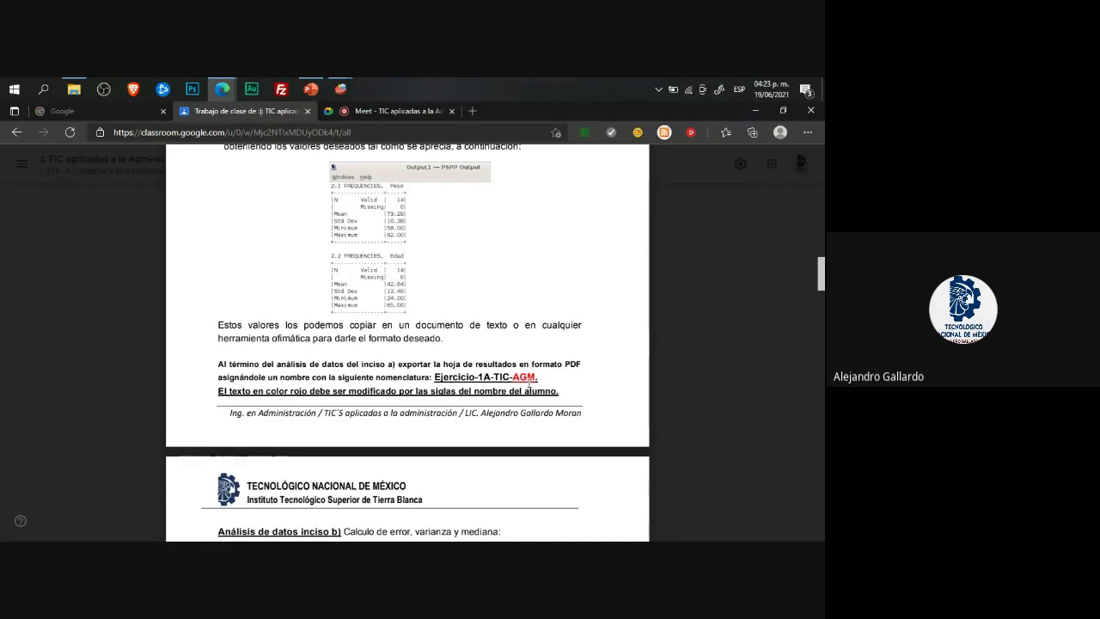
pyautogui.moveTo(436, 379)
pyautogui.moveTo(435, 378); pyautogui.dragTo(522, 376)
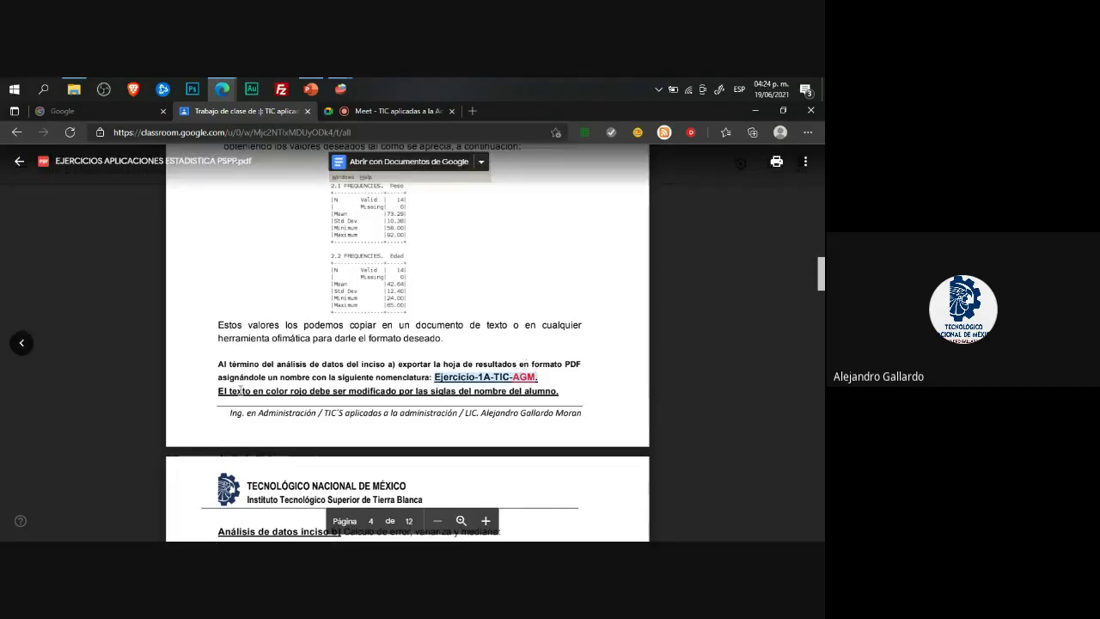
pyautogui.moveTo(220, 365); pyautogui.dragTo(581, 366)
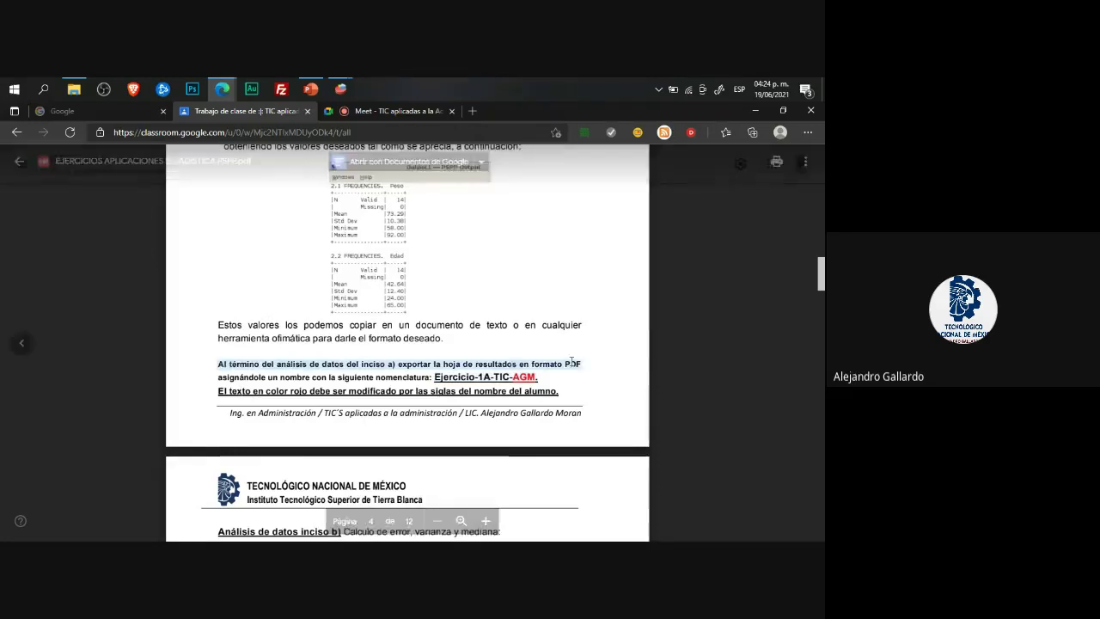
# Step: Switch to the PSPP results viewer and start exporting the output with the file name Ejercicio-1A-TIC-AGM
pyautogui.moveTo(340, 89)
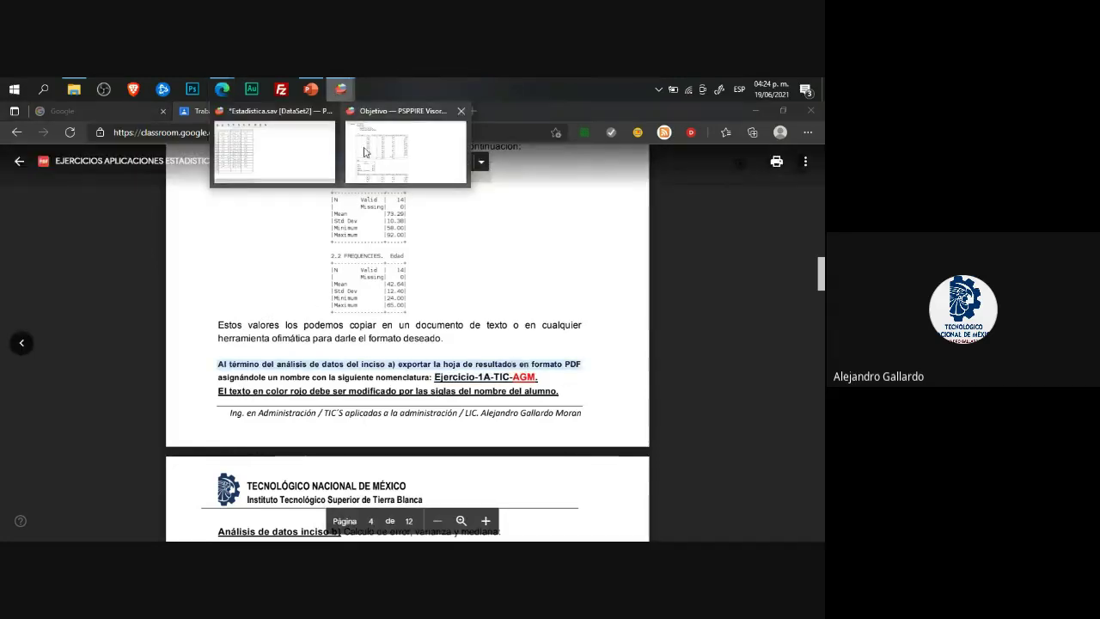
pyautogui.click(374, 165)
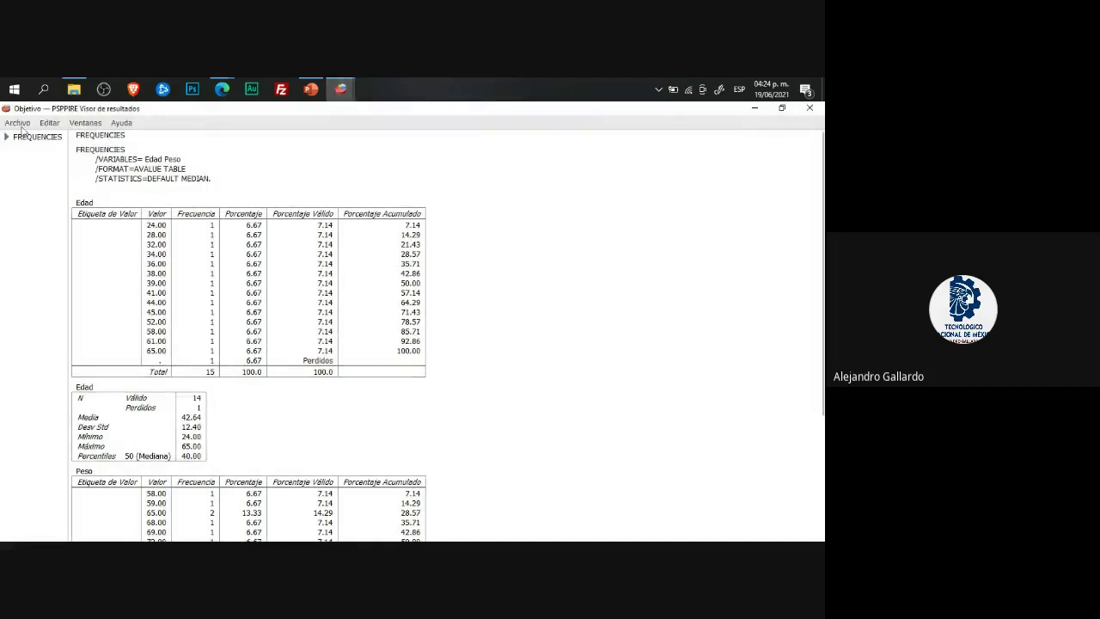
pyautogui.click(24, 124)
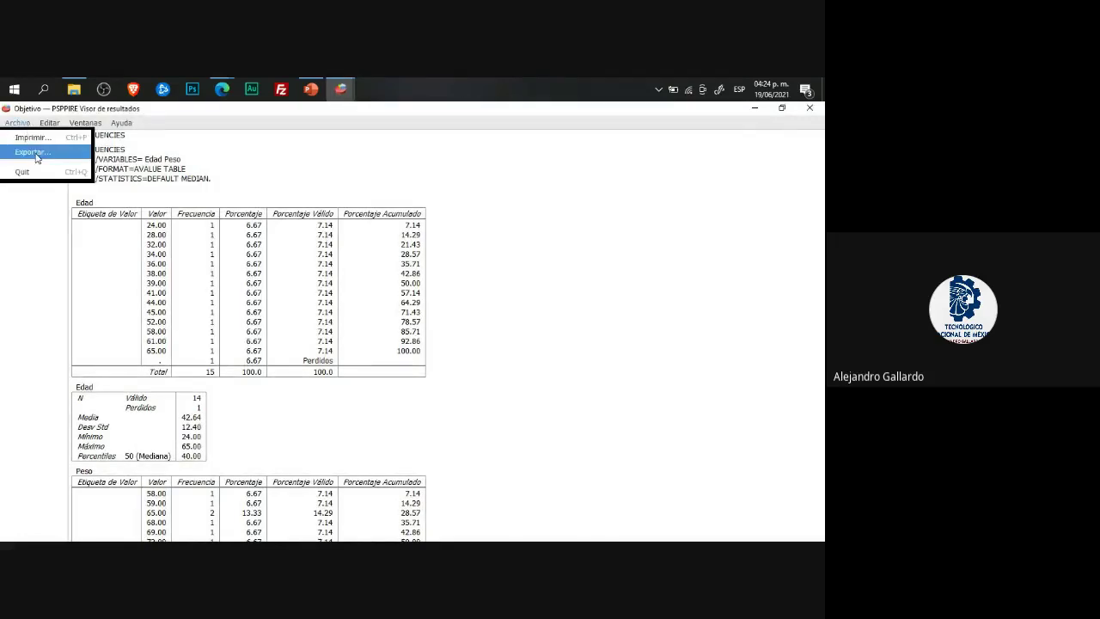
pyautogui.click(38, 153)
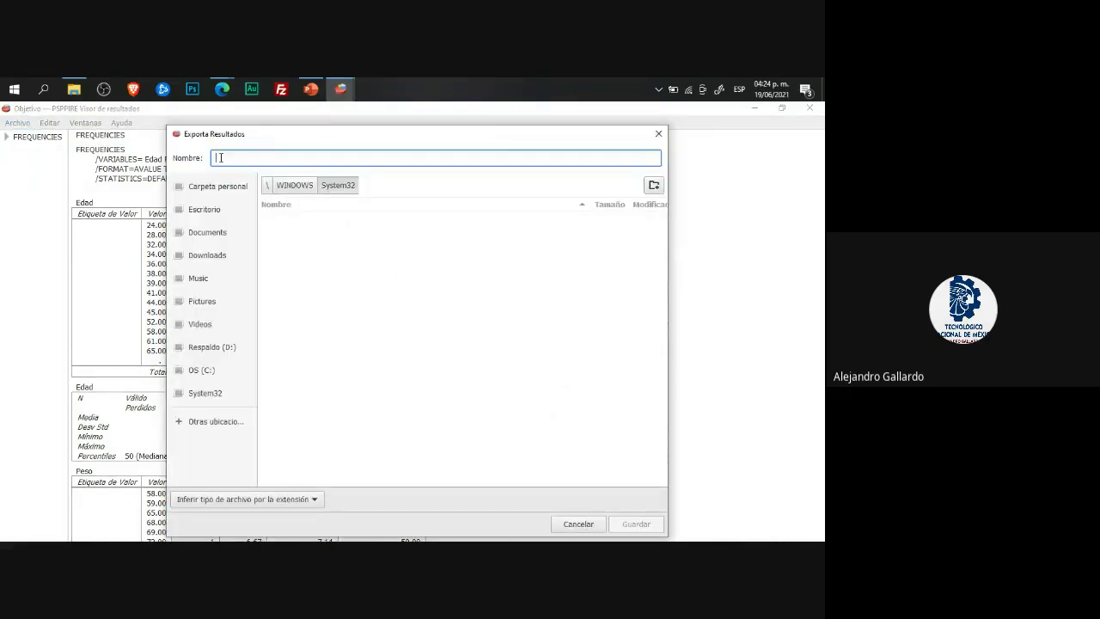
pyautogui.write('Ejercicio-1A-TIC-AGM.')
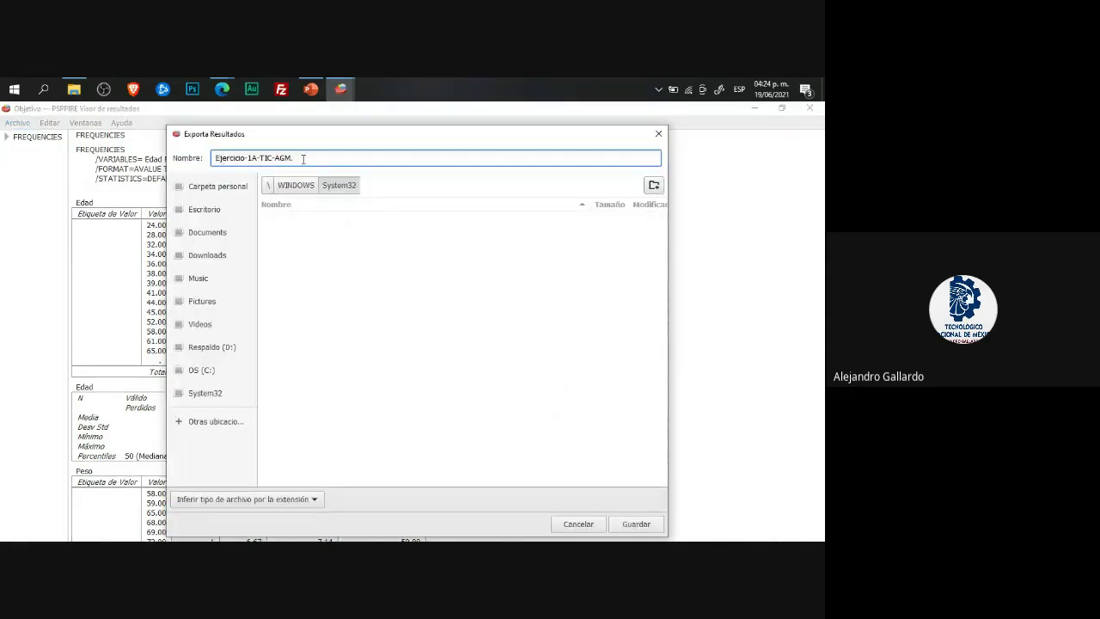
pyautogui.press('BackSpace')
pyautogui.doubleClick(307, 157)
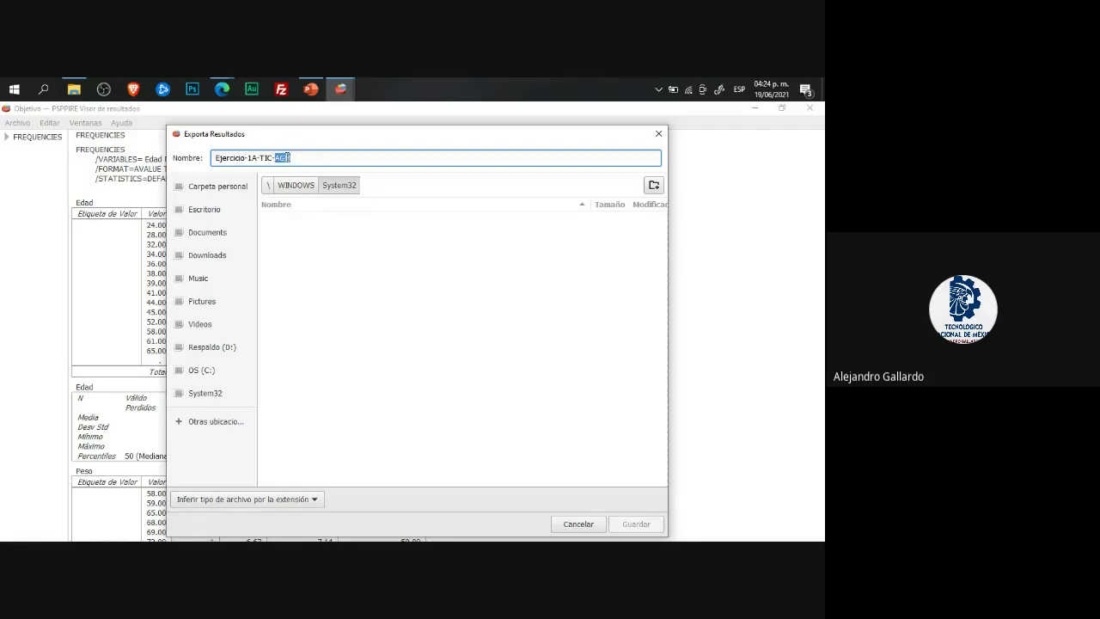
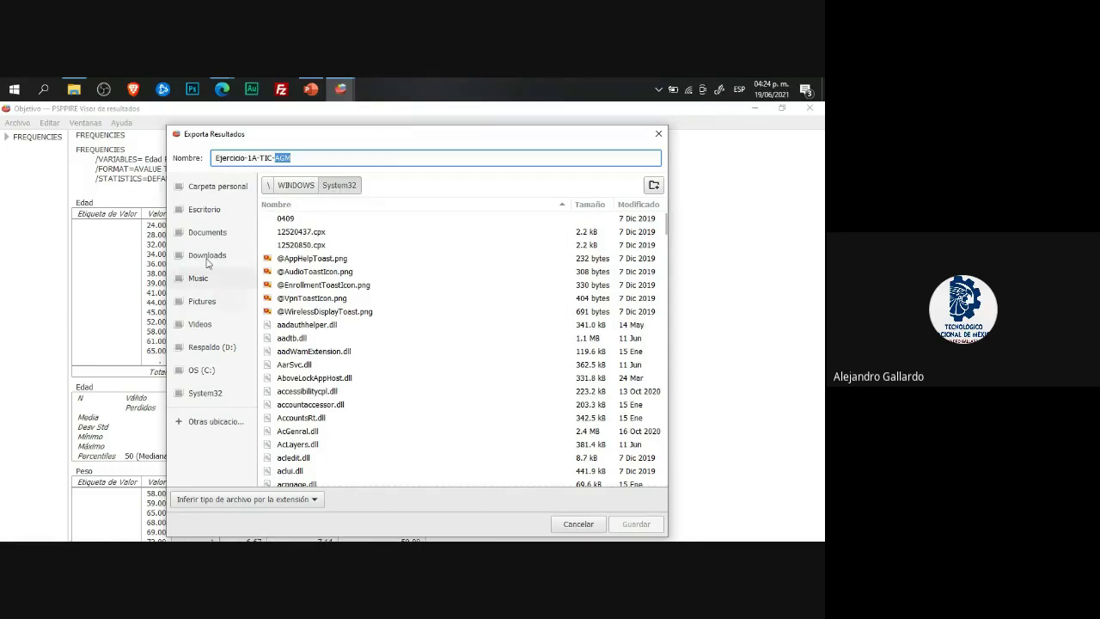
# Step: Choose the Documents folder as the export destination and set the file type to PDF (*.pdf)
pyautogui.click(212, 232)
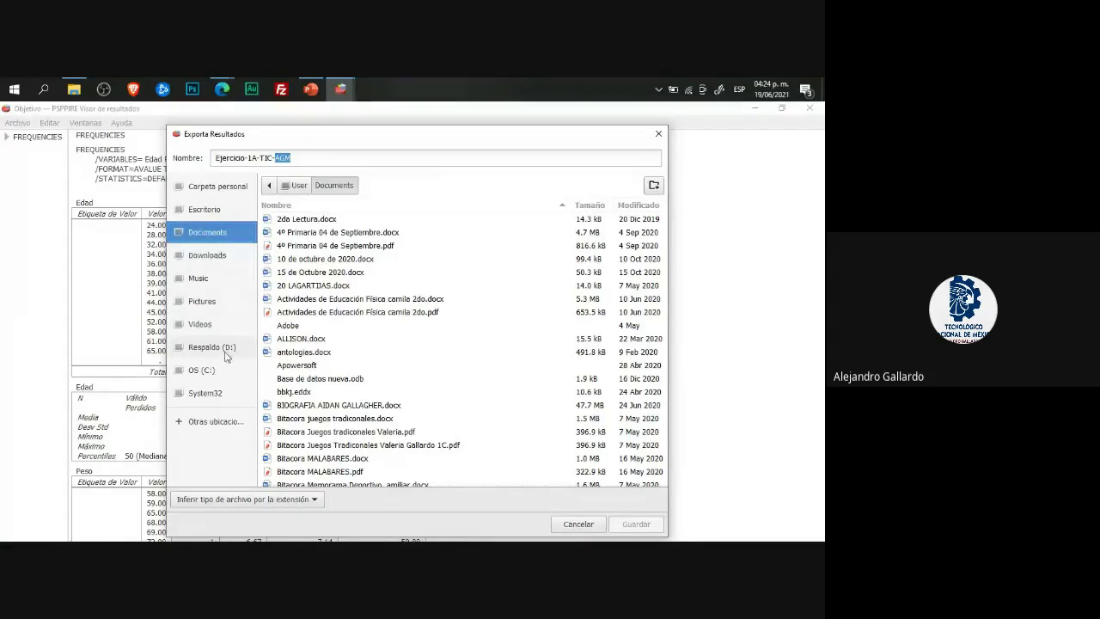
pyautogui.click(217, 214)
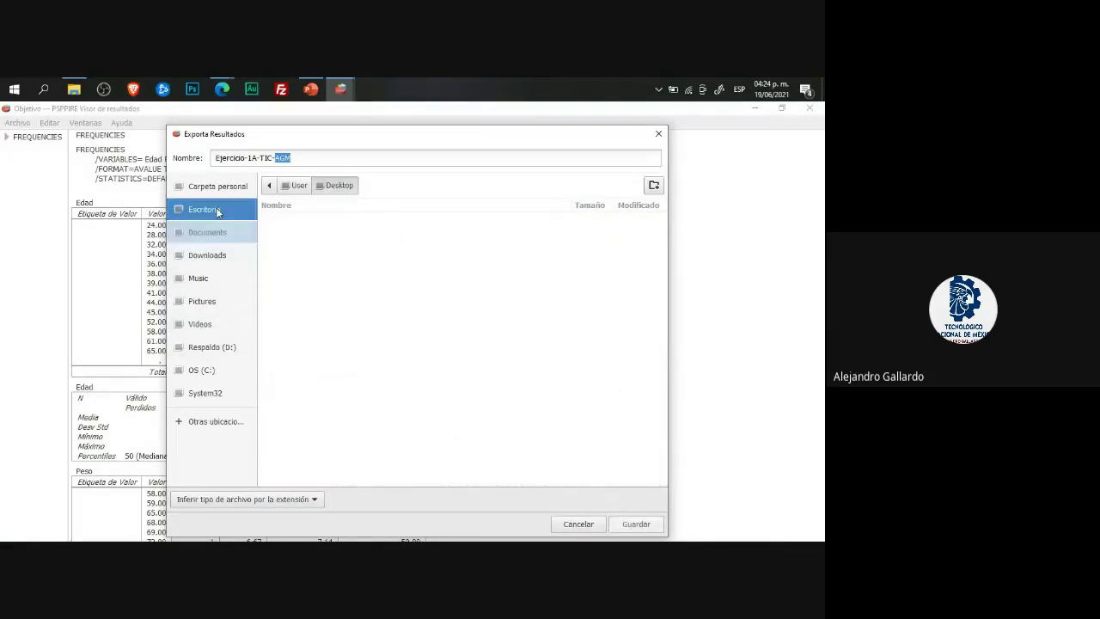
pyautogui.click(208, 232)
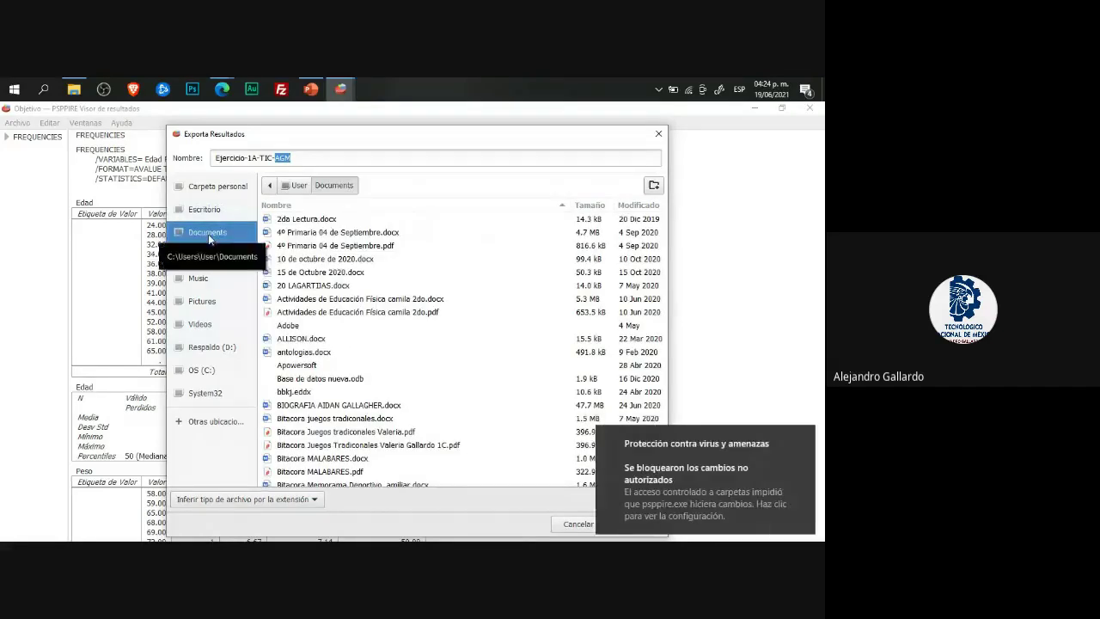
pyautogui.click(241, 158)
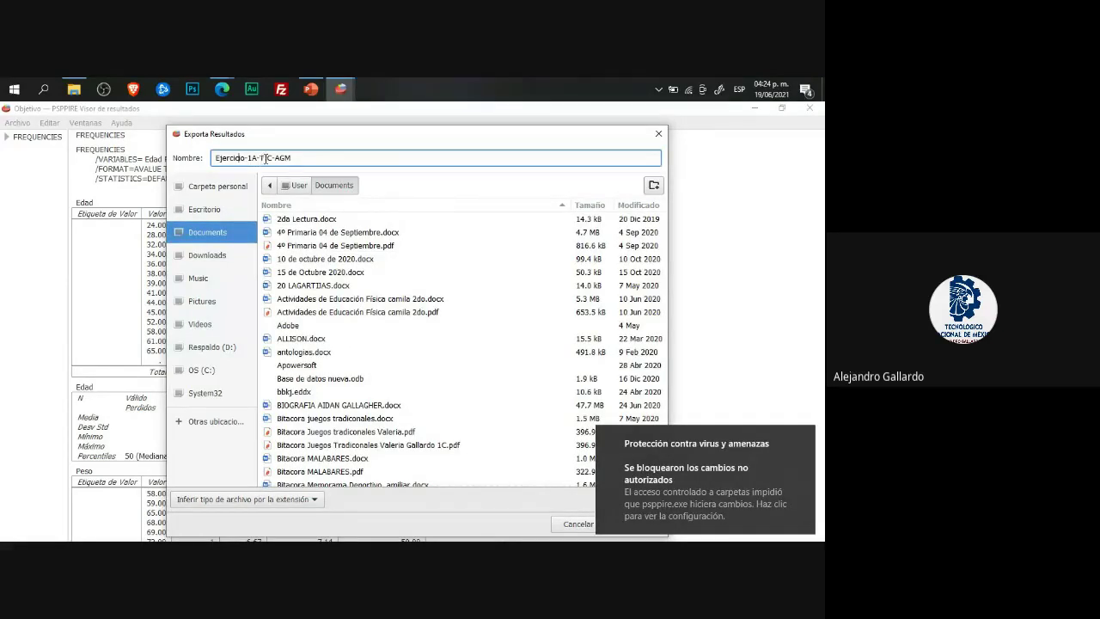
pyautogui.moveTo(275, 158); pyautogui.dragTo(294, 157)
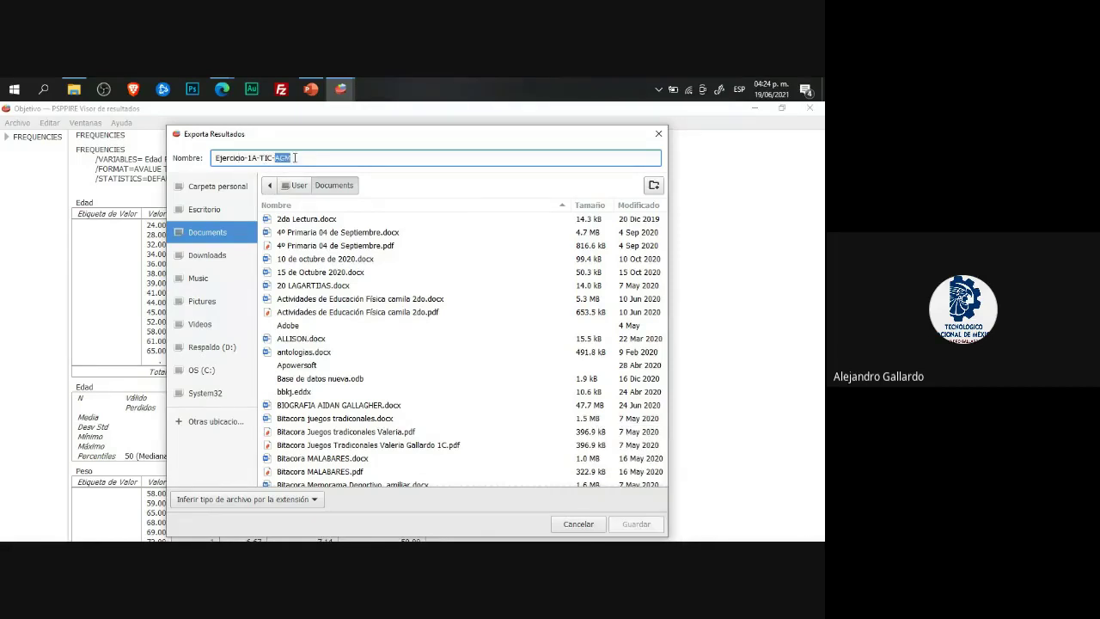
pyautogui.click(299, 157)
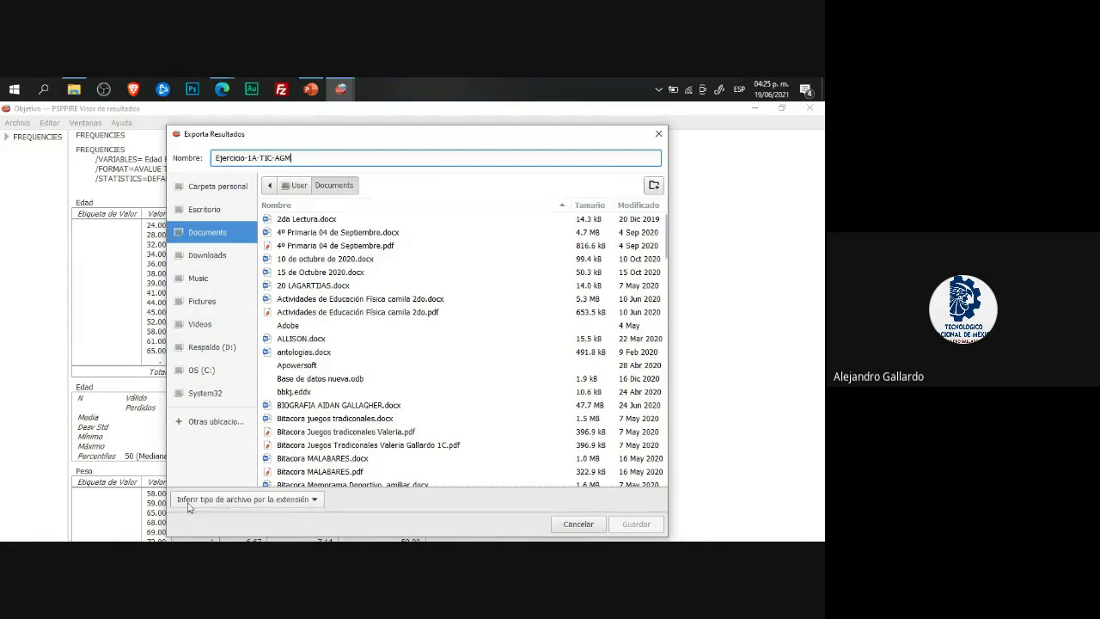
pyautogui.click(285, 502)
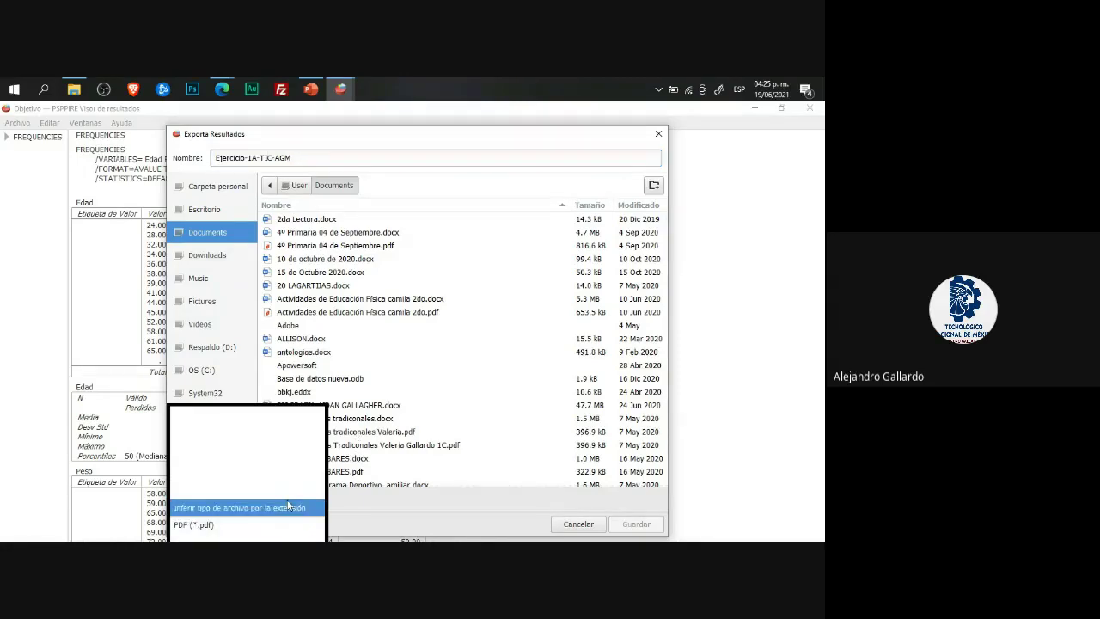
pyautogui.click(203, 524)
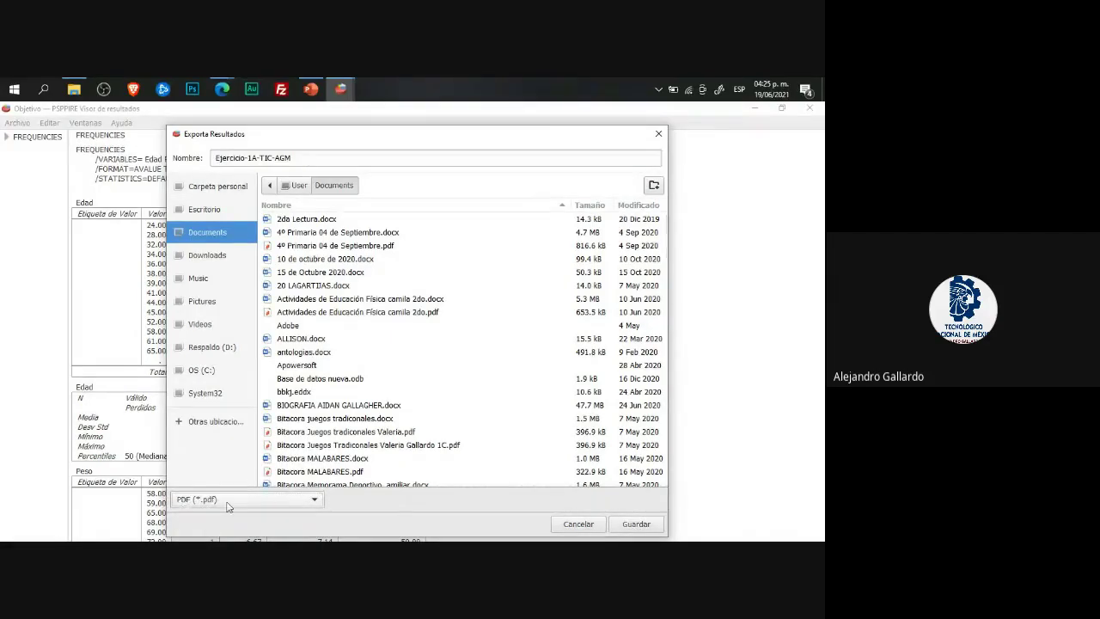
# Step: Try to save the PDF export in the Documents folder and close the message window it opens
pyautogui.click(636, 524)
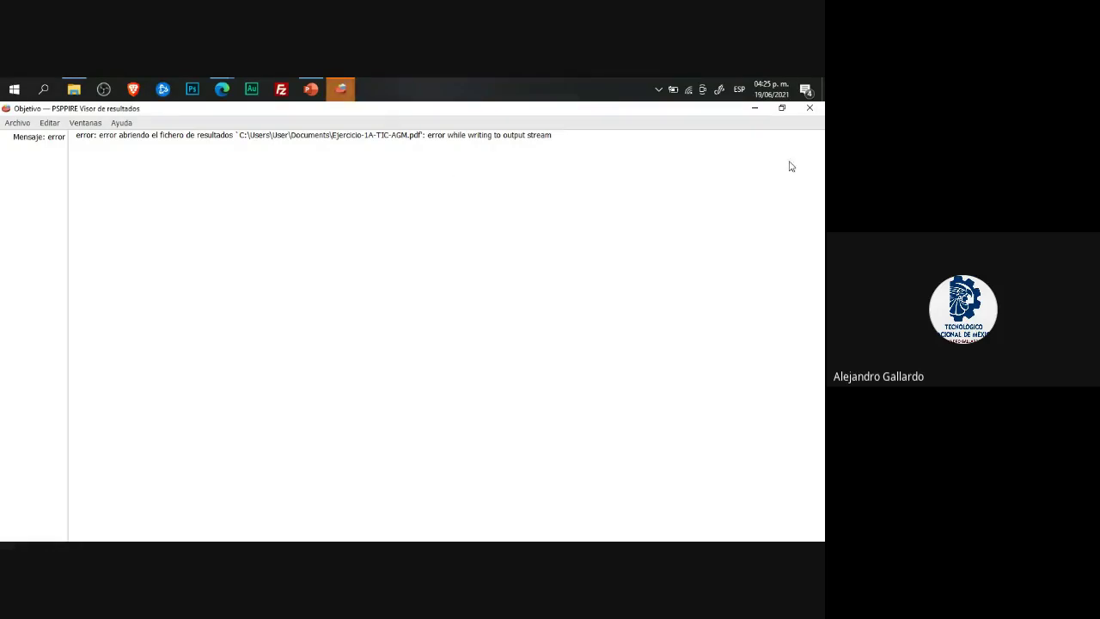
pyautogui.click(809, 108)
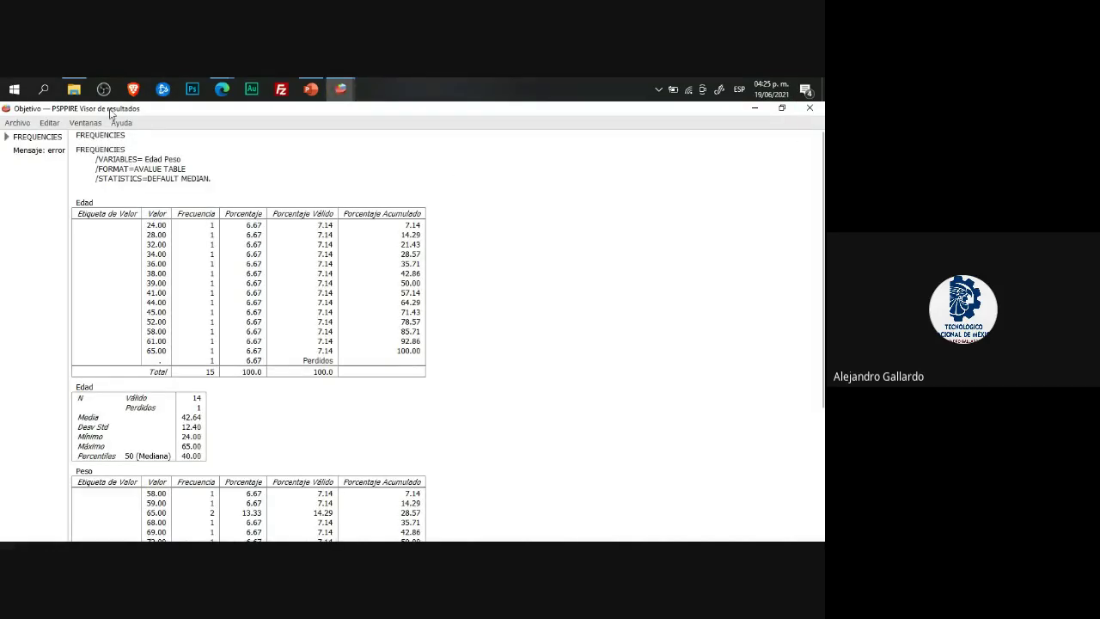
# Step: Switch to File Explorer and look through the Documents folder for the exported PDF
pyautogui.click(74, 89)
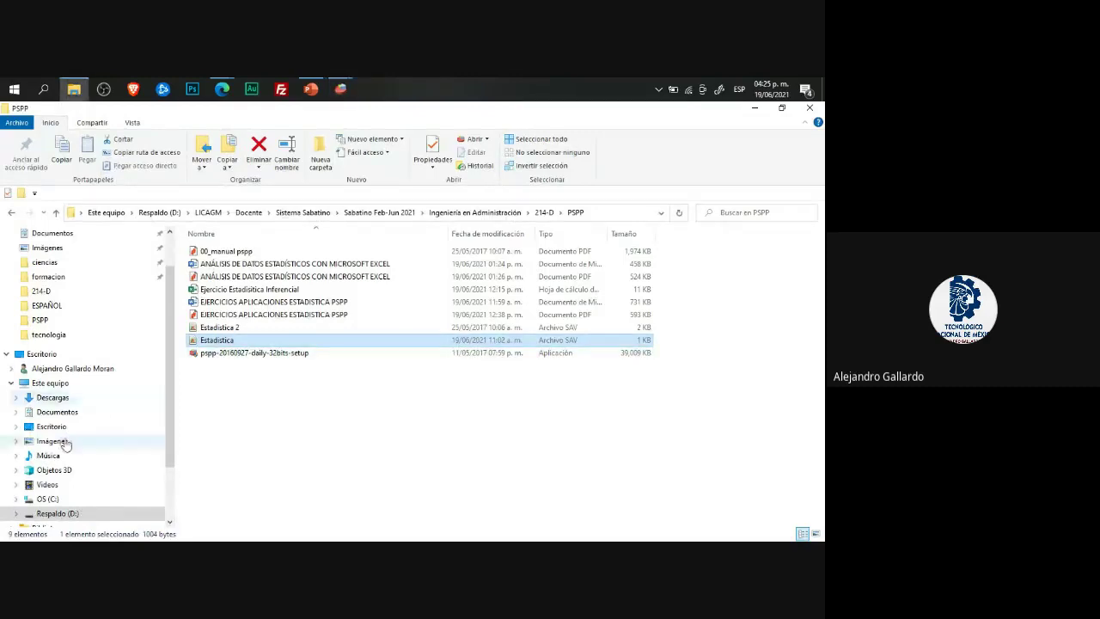
pyautogui.click(50, 414)
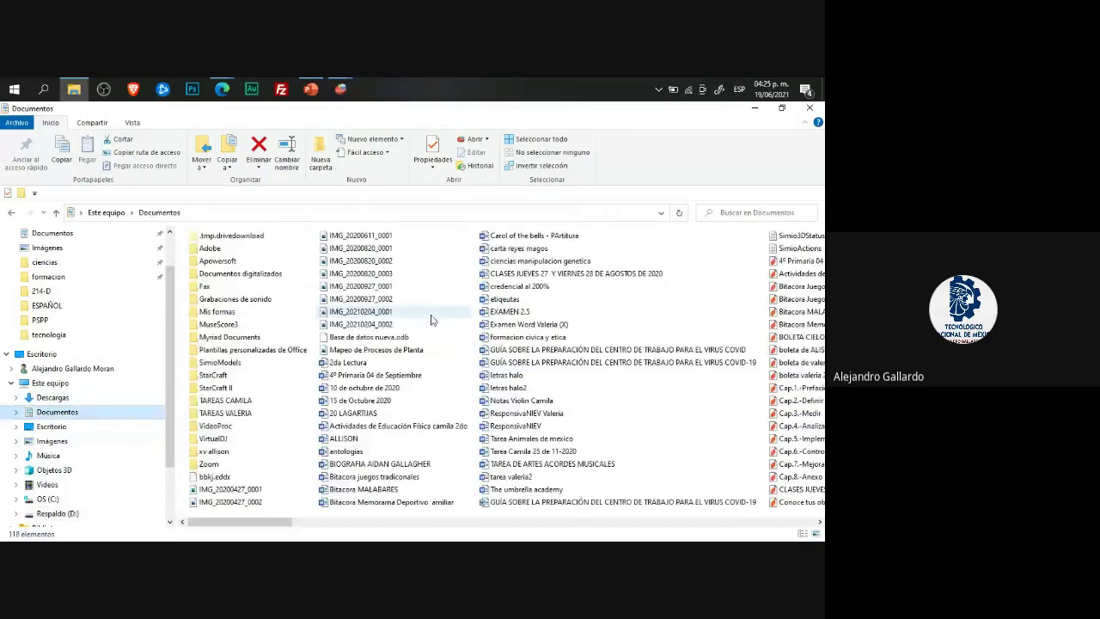
pyautogui.click(340, 88)
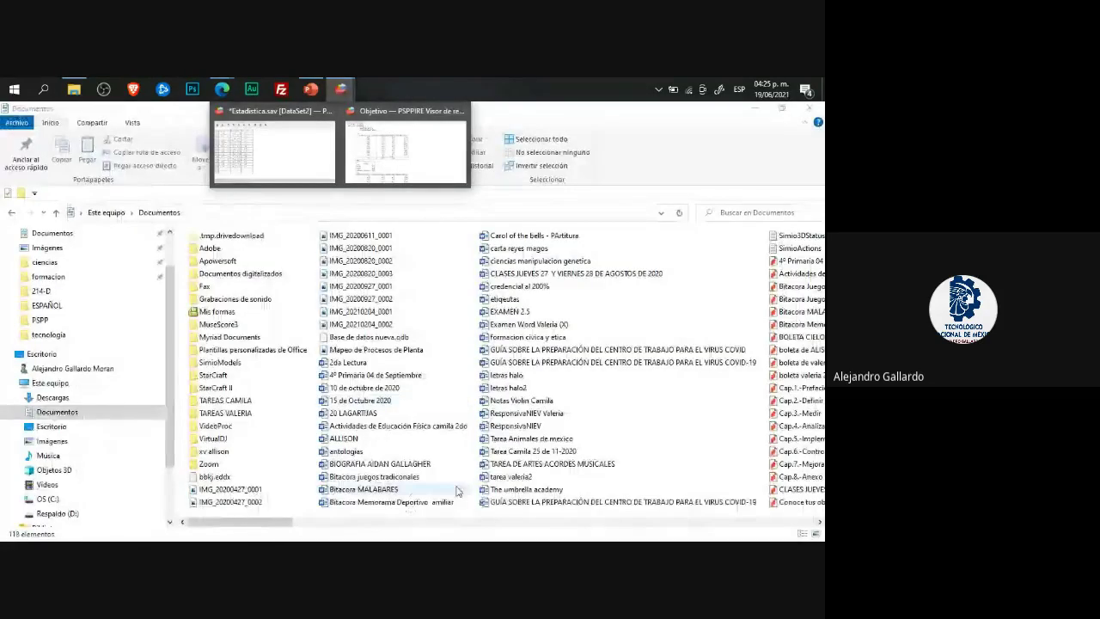
pyautogui.moveTo(273, 527); pyautogui.dragTo(632, 532)
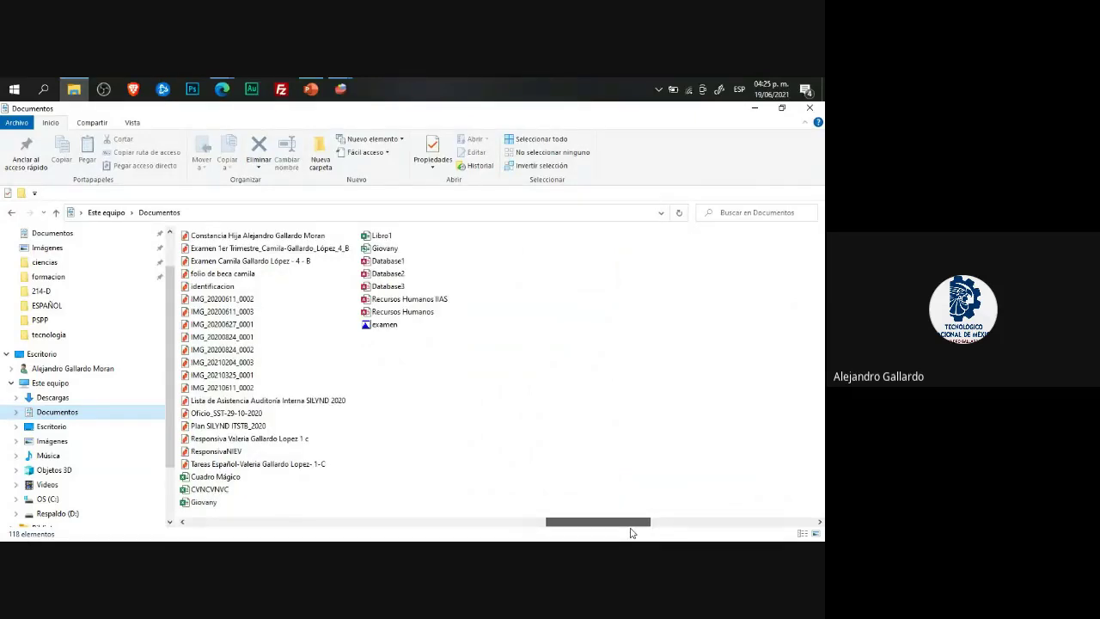
pyautogui.moveTo(631, 533); pyautogui.dragTo(591, 530)
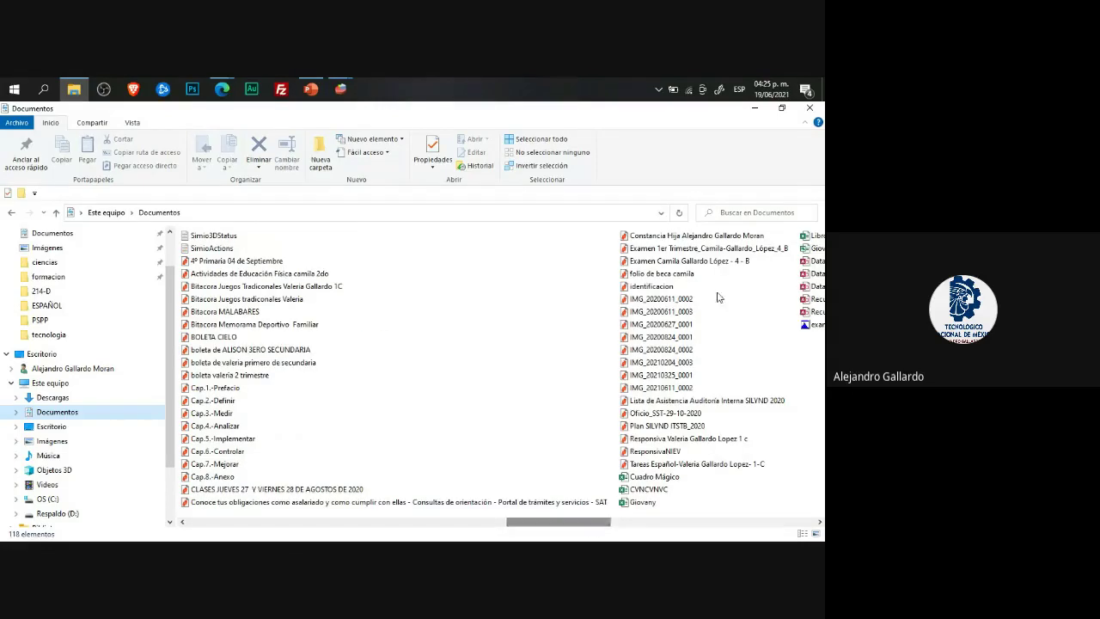
# Step: Return to the PSPP results viewer and restart the results export with the file name Ejercicio1ATICAGM
pyautogui.click(350, 90)
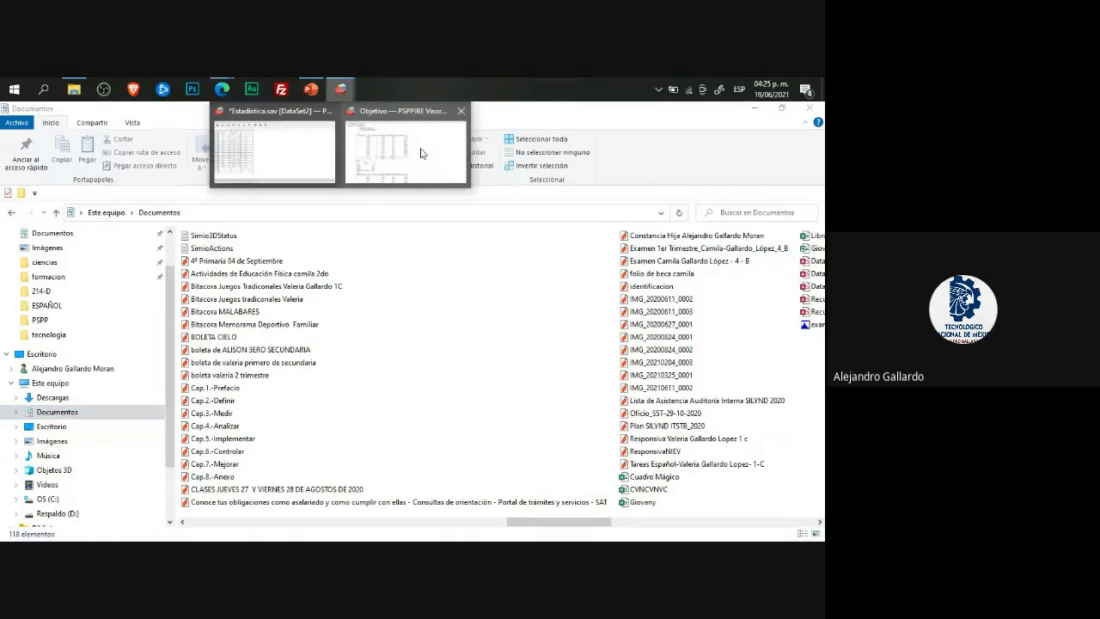
pyautogui.click(421, 153)
pyautogui.click(17, 123)
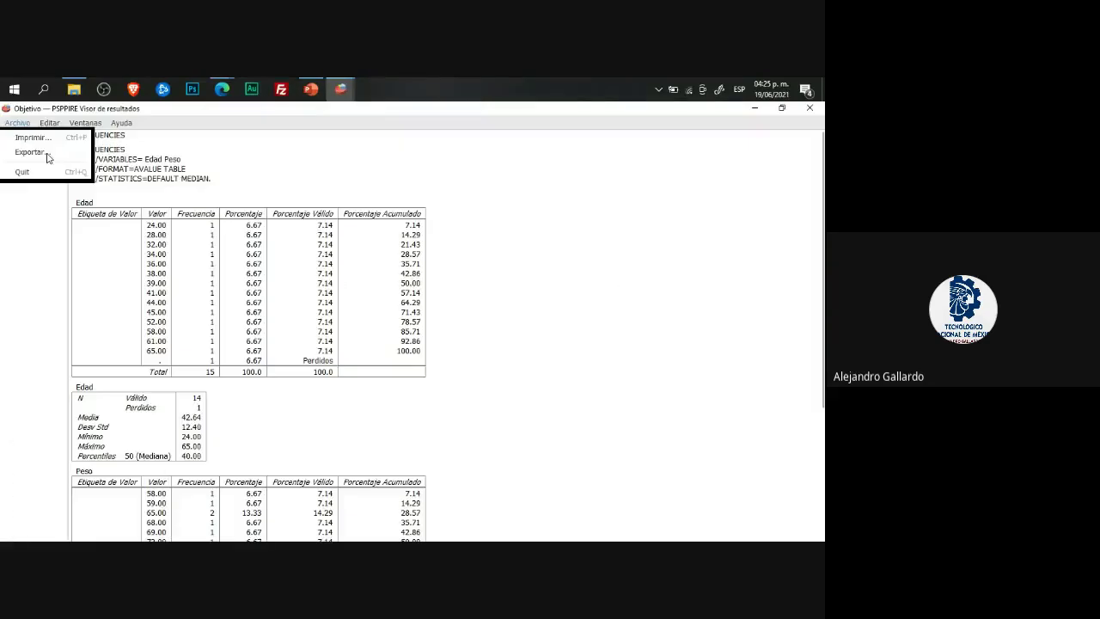
pyautogui.click(47, 155)
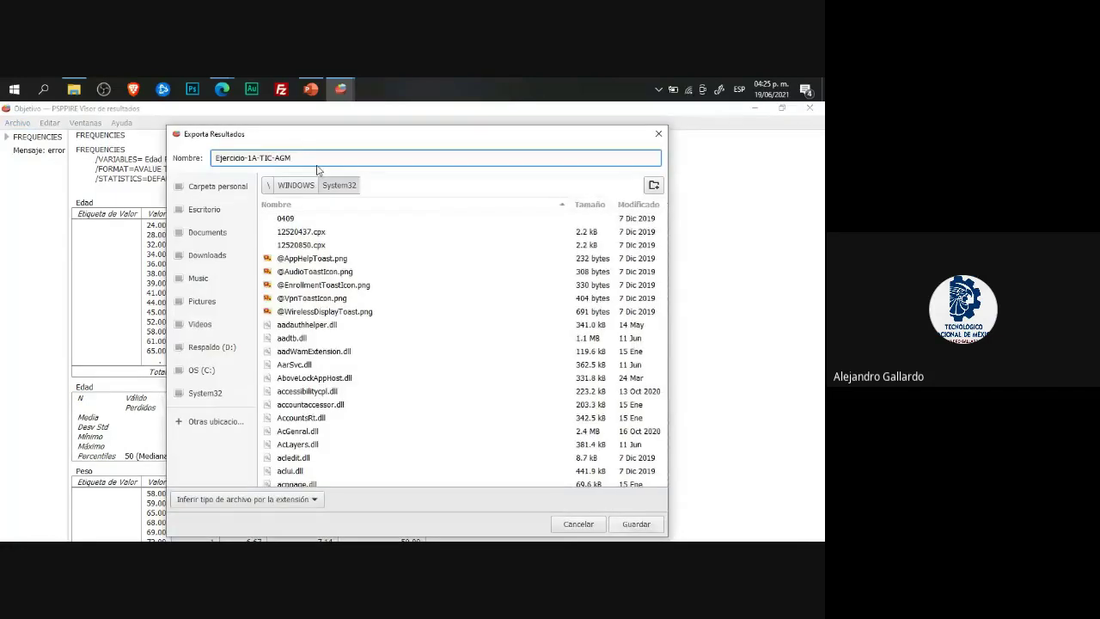
pyautogui.press('Return')
pyautogui.press('BackSpace')
pyautogui.press('BackSpace')
pyautogui.press('Left')
pyautogui.press('Left')
pyautogui.press('BackSpace')
pyautogui.click(314, 161)
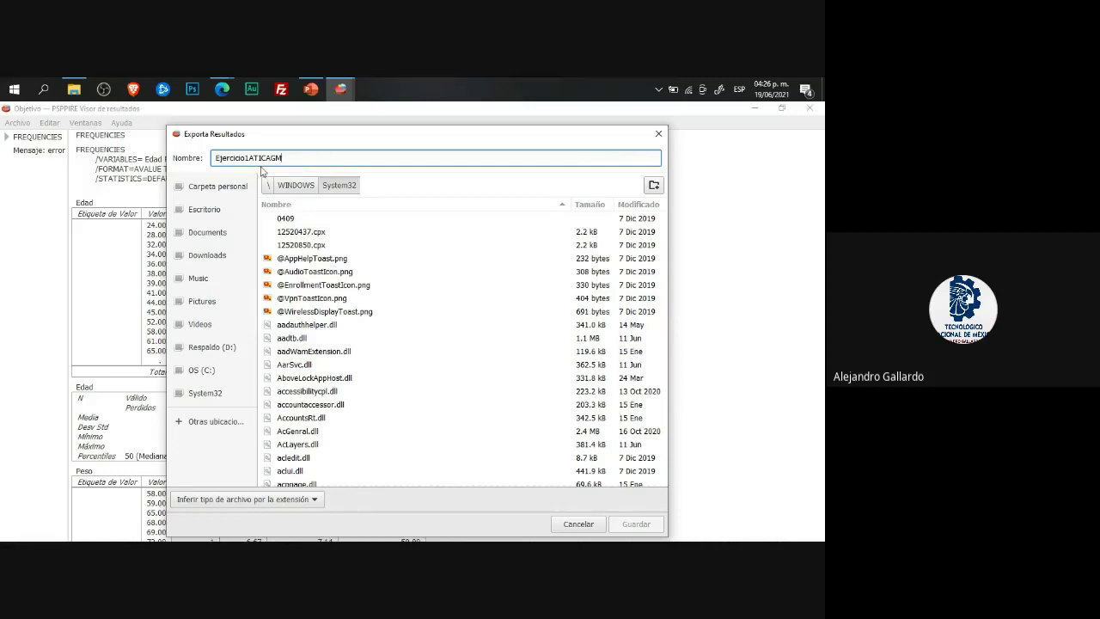
# Step: Try to save the export as PDF (*.pdf) in the Documents folder and close the extra message window
pyautogui.click(311, 499)
pyautogui.click(226, 524)
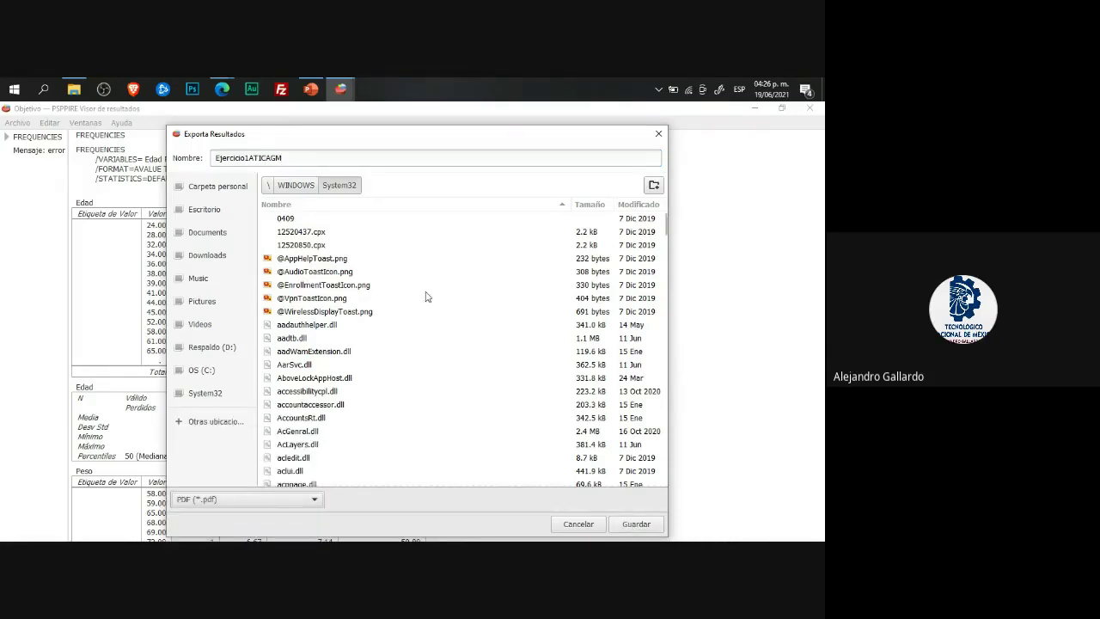
pyautogui.click(210, 233)
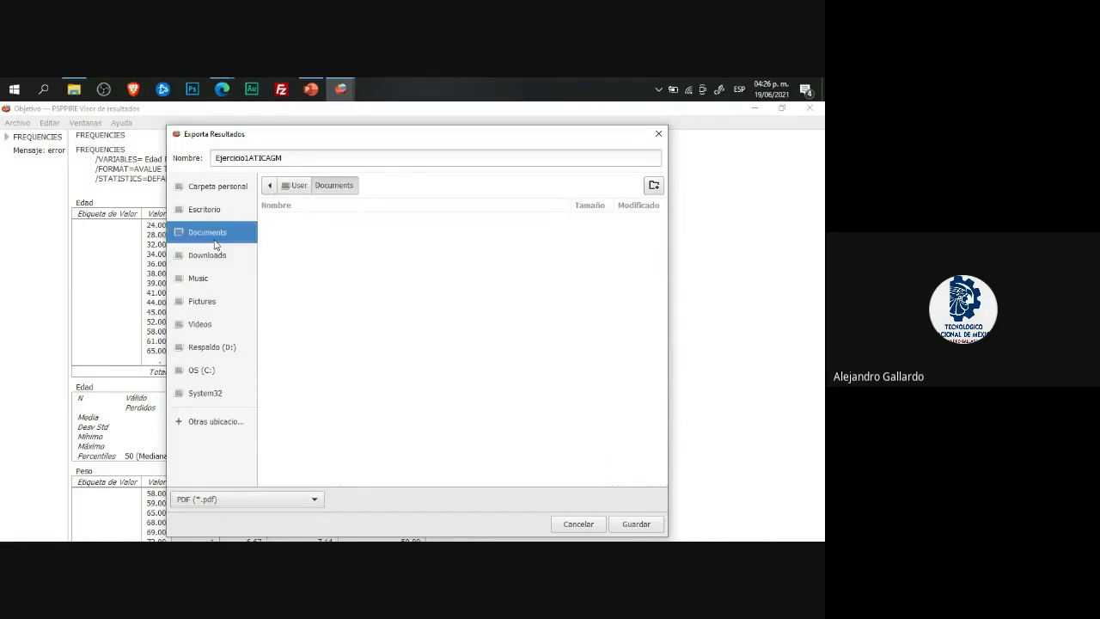
pyautogui.click(637, 524)
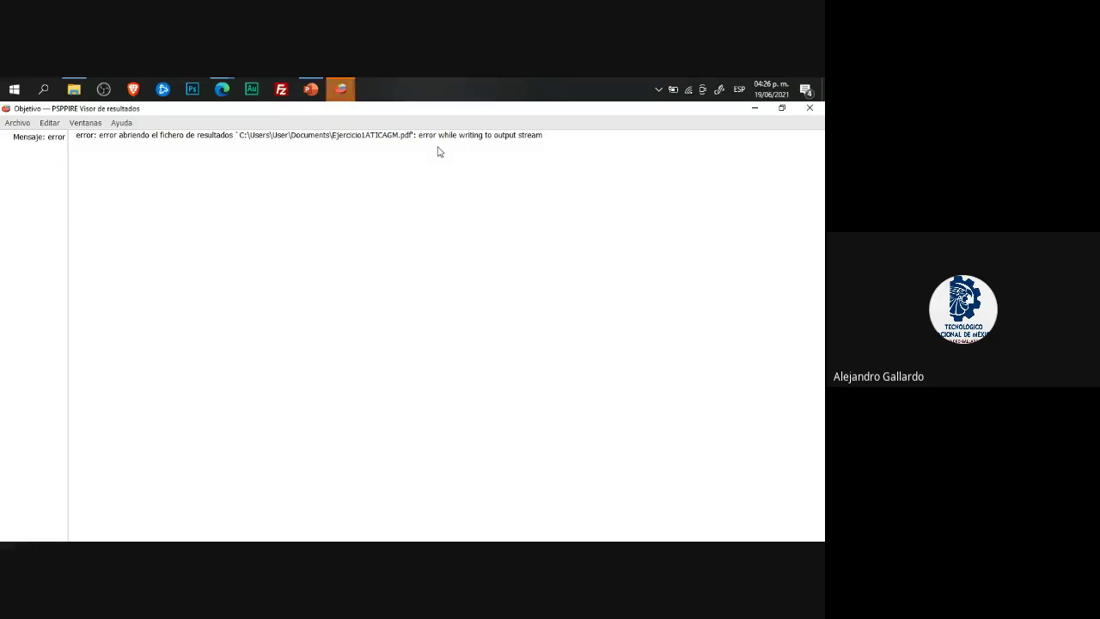
pyautogui.click(342, 89)
pyautogui.click(385, 151)
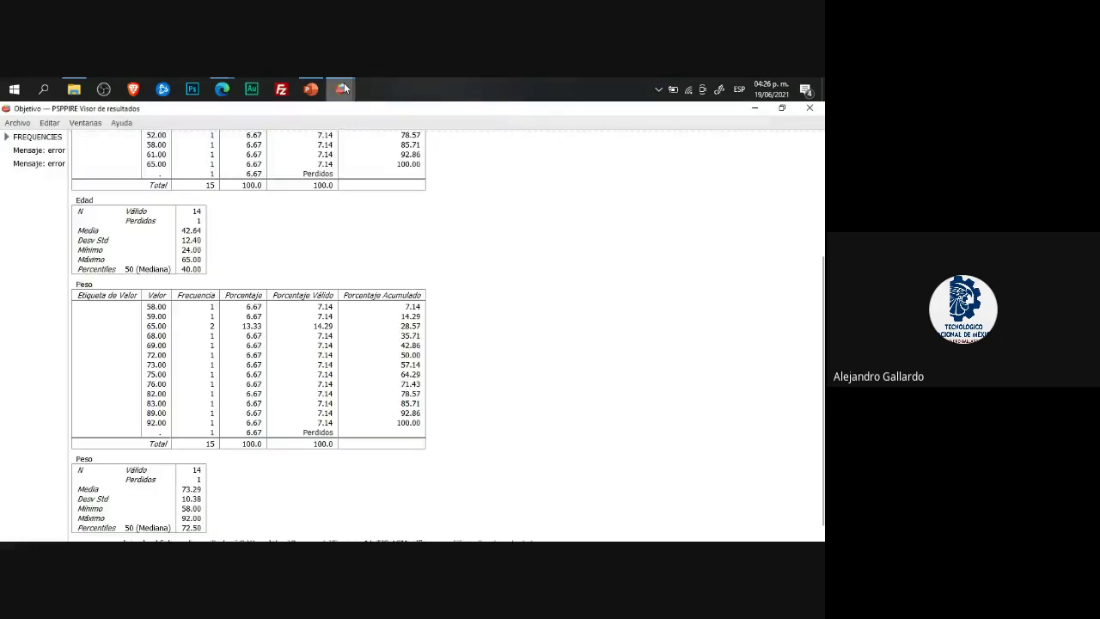
pyautogui.click(809, 109)
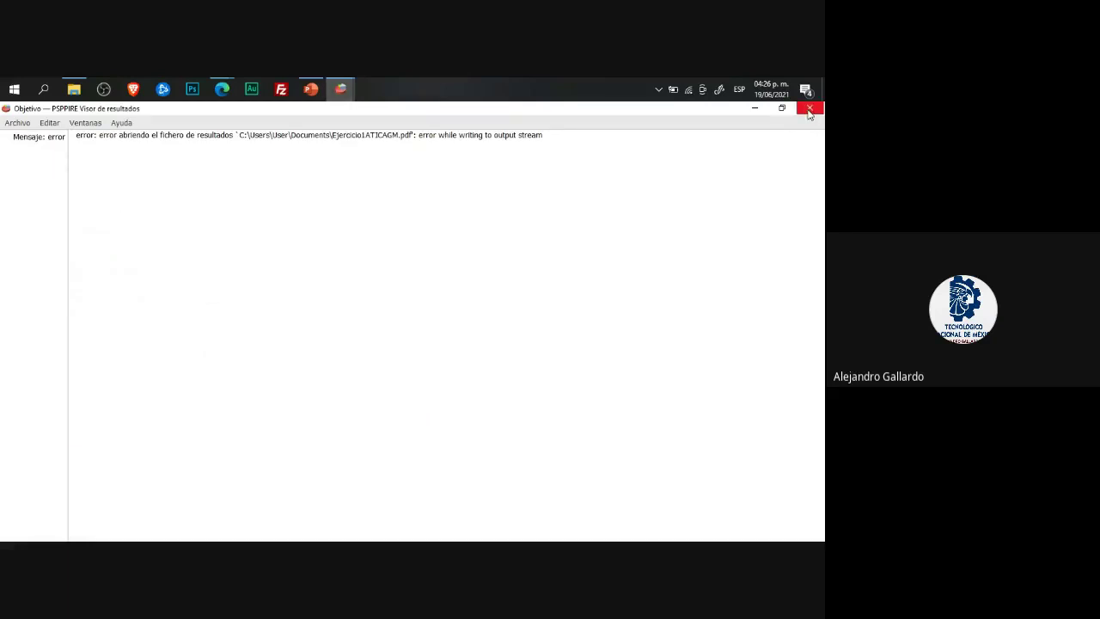
pyautogui.click(808, 111)
# Step: Check the Documents folder in File Explorer again for the file exported under the new name
pyautogui.click(74, 90)
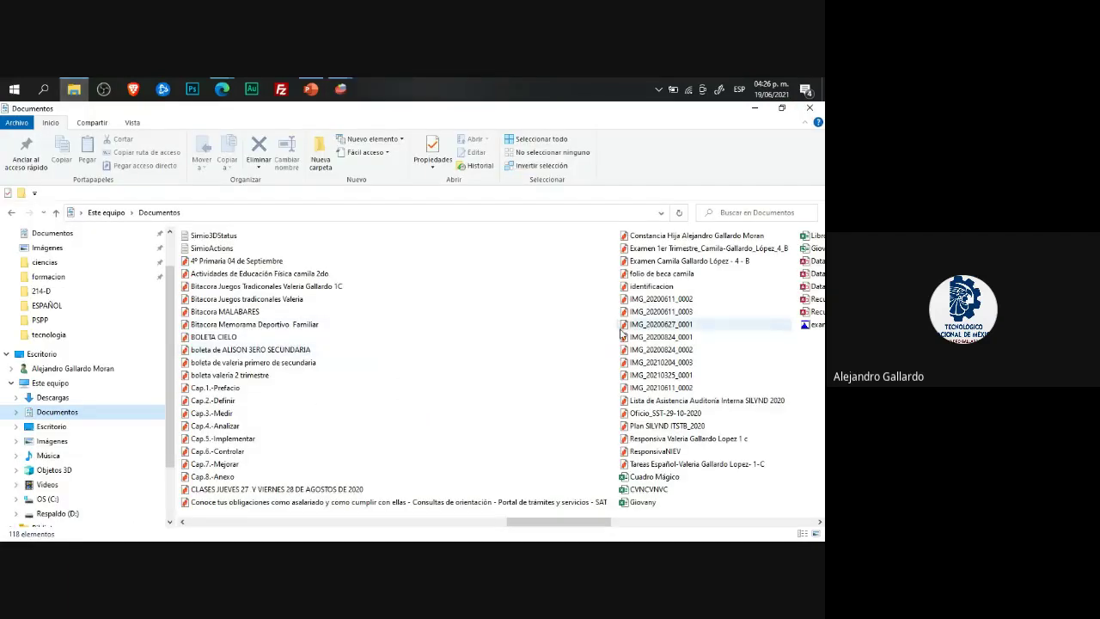
pyautogui.scroll(-2, 622, 332)
pyautogui.scroll(2, 620, 335)
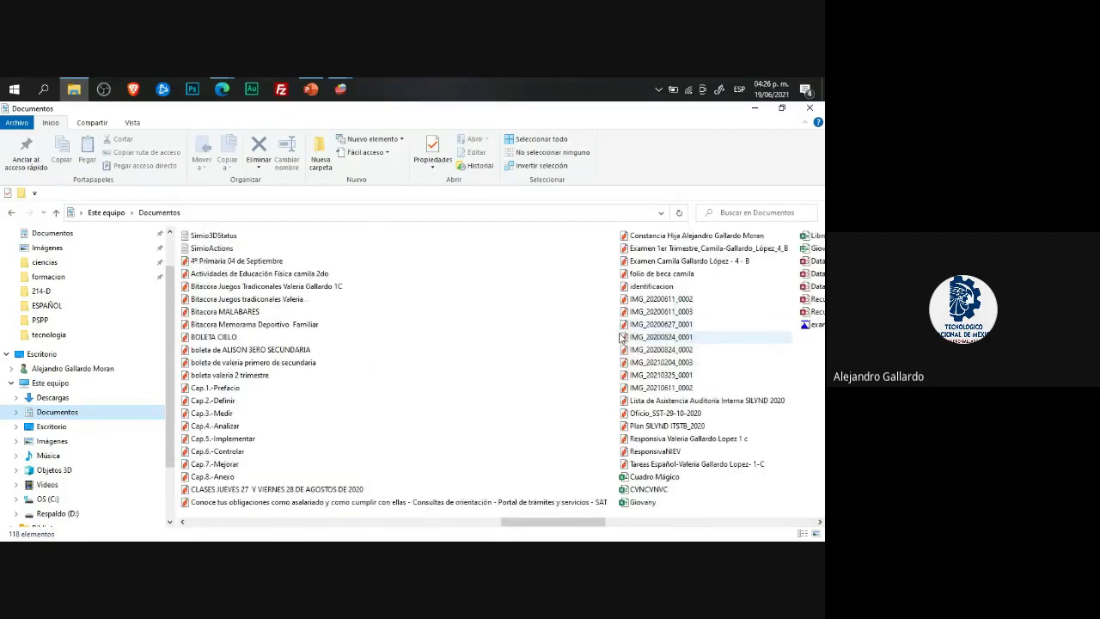
pyautogui.scroll(2, 620, 337)
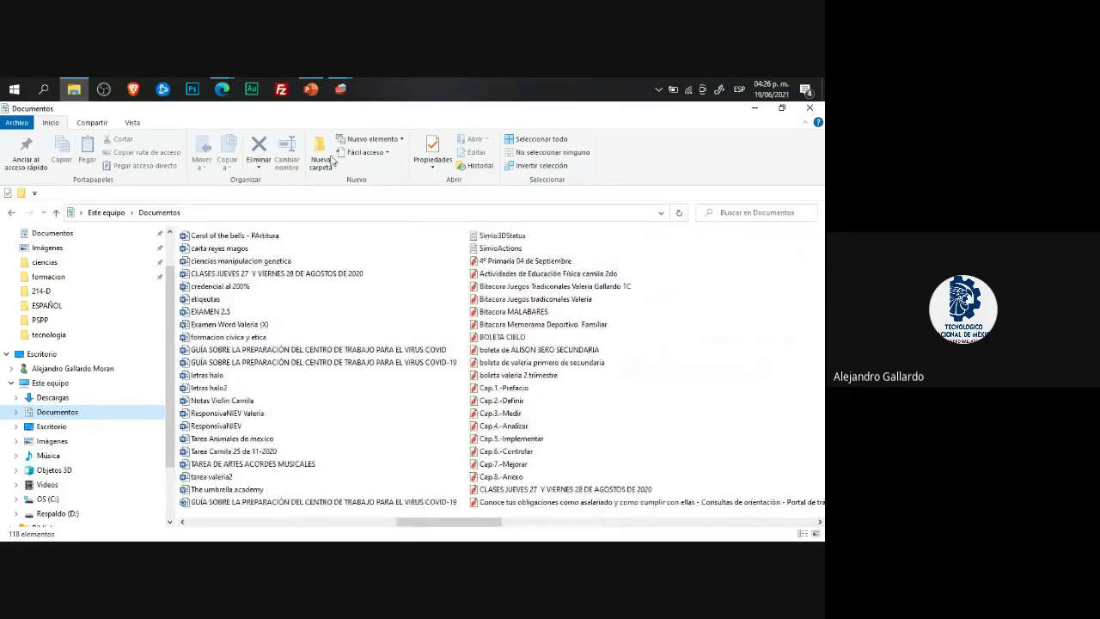
# Step: Return to the PSPP results viewer and try to export the output to Documents as a PDF (*.pdf) named Prueba
pyautogui.click(340, 89)
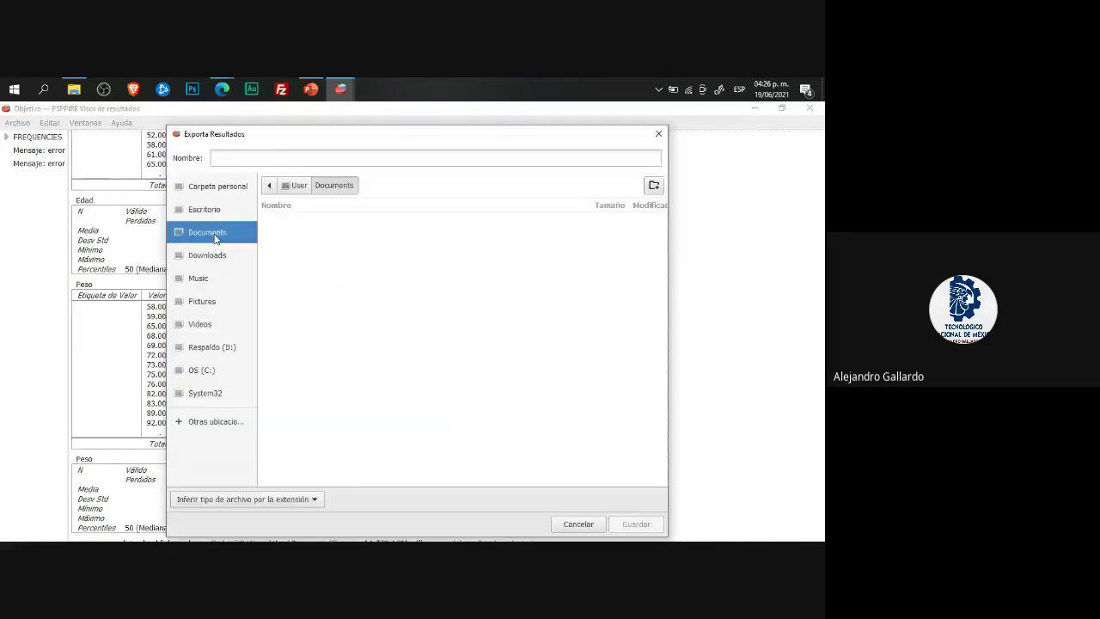
pyautogui.click(215, 504)
pyautogui.click(211, 524)
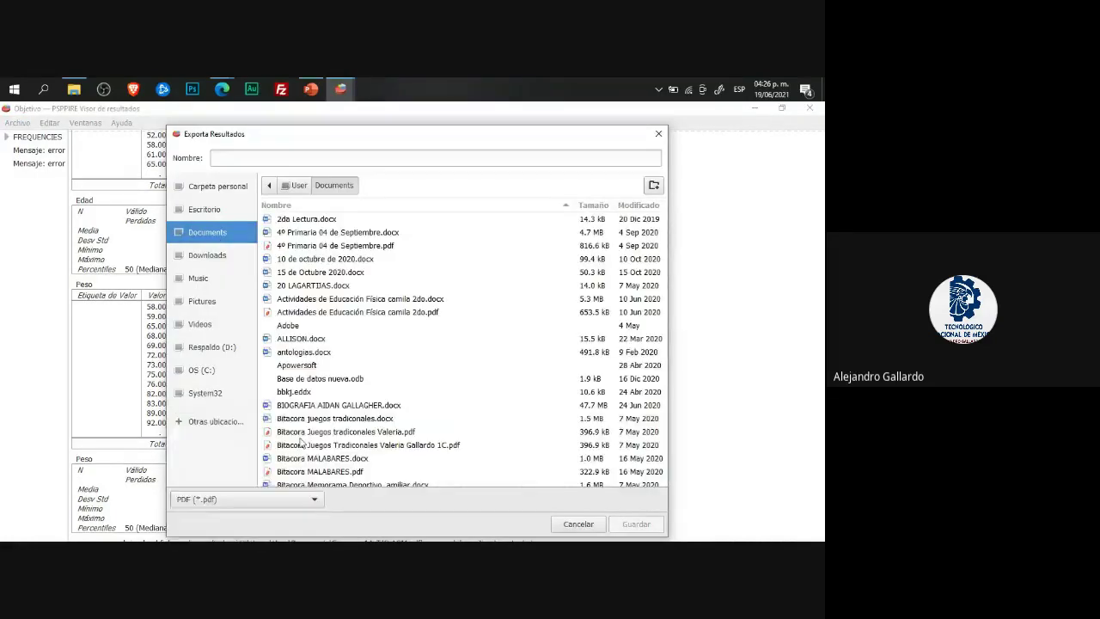
pyautogui.click(244, 157)
pyautogui.write('Prueba')
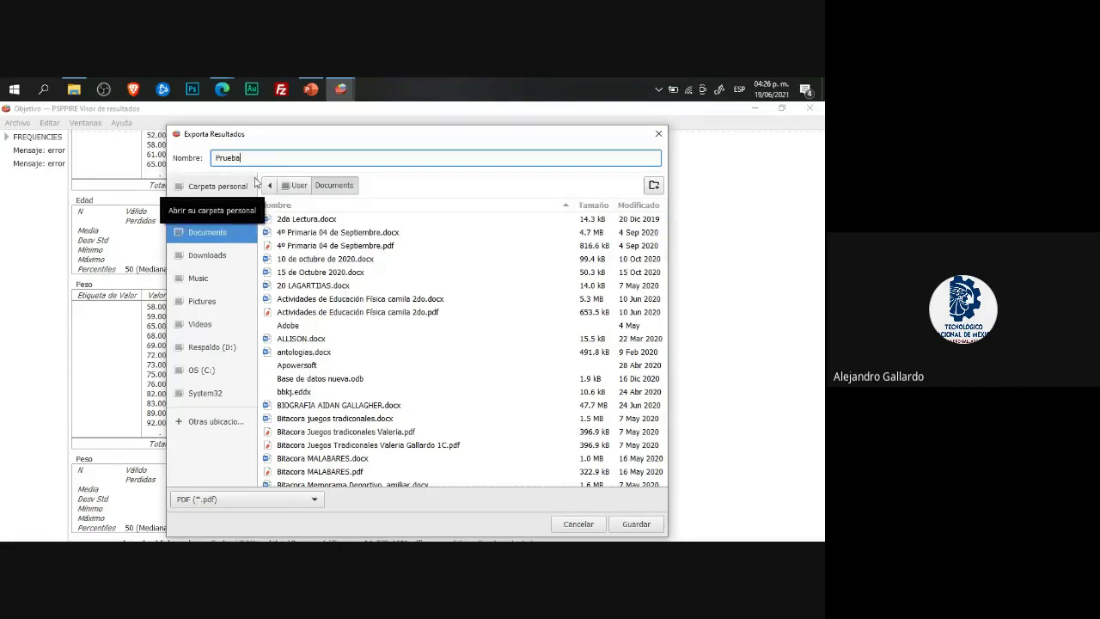
pyautogui.click(638, 525)
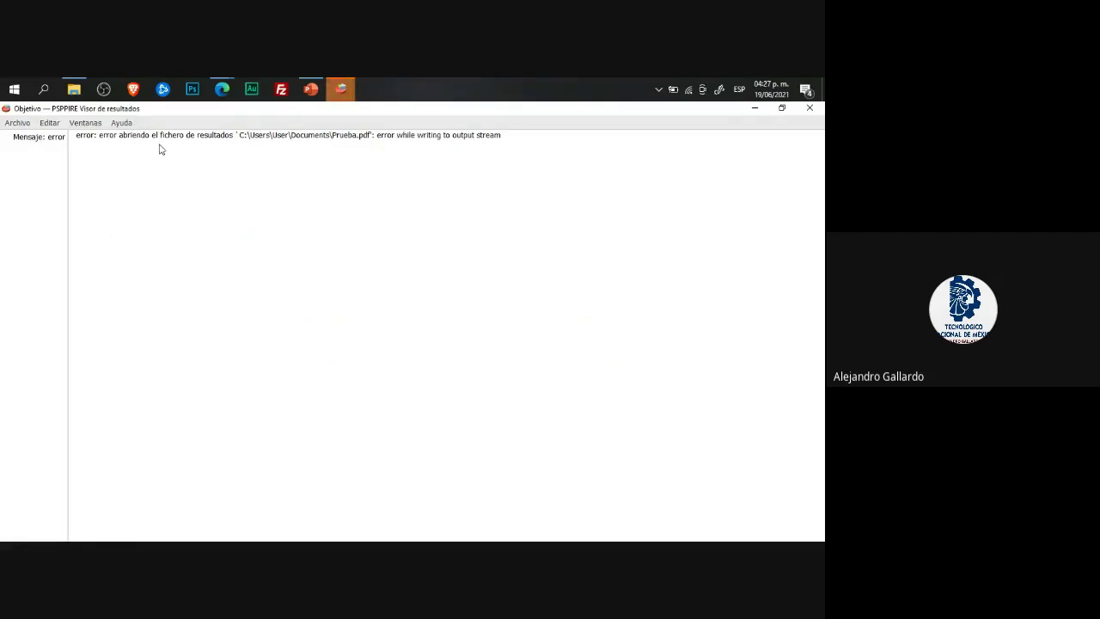
pyautogui.click(809, 108)
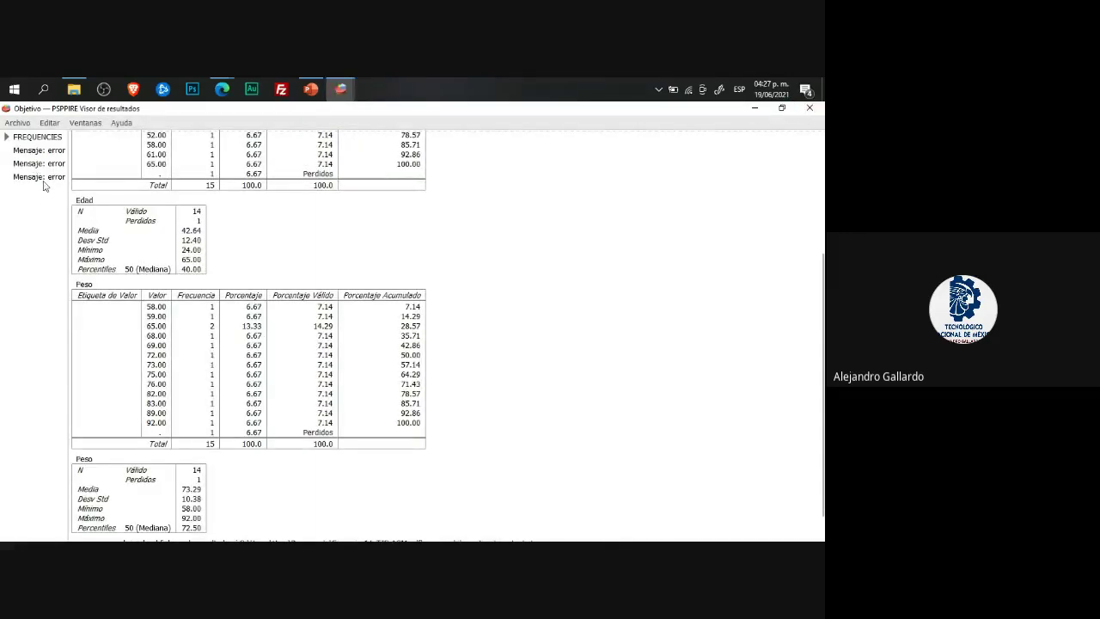
# Step: Try to export the results to the Documents folder as HTML (*.html) with the file name Prueba
pyautogui.scroll(-3, 304, 340)
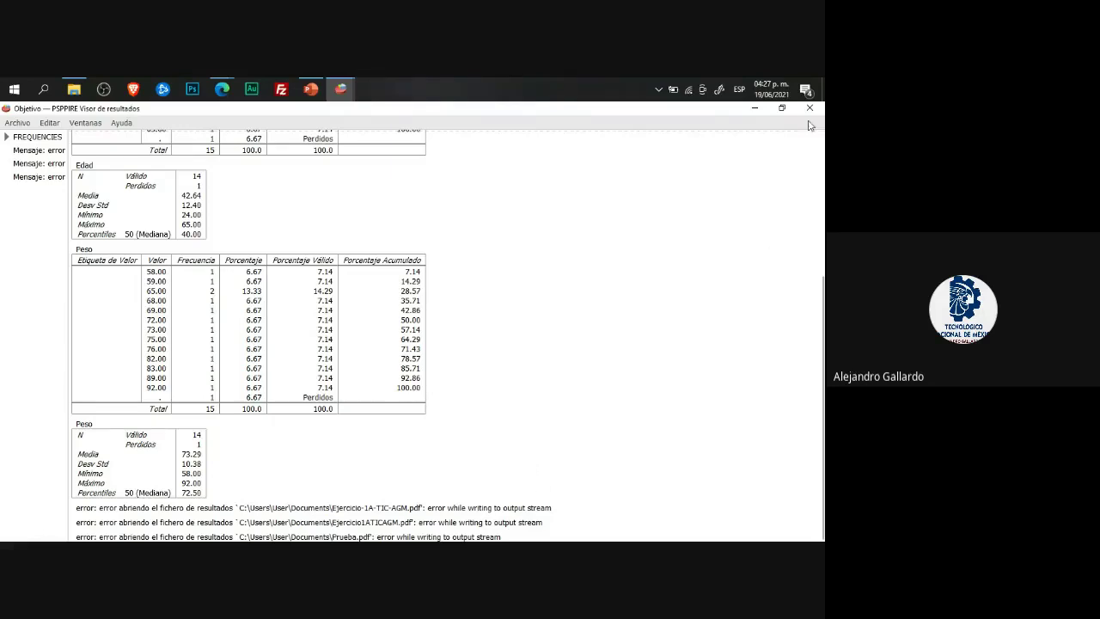
pyautogui.click(17, 123)
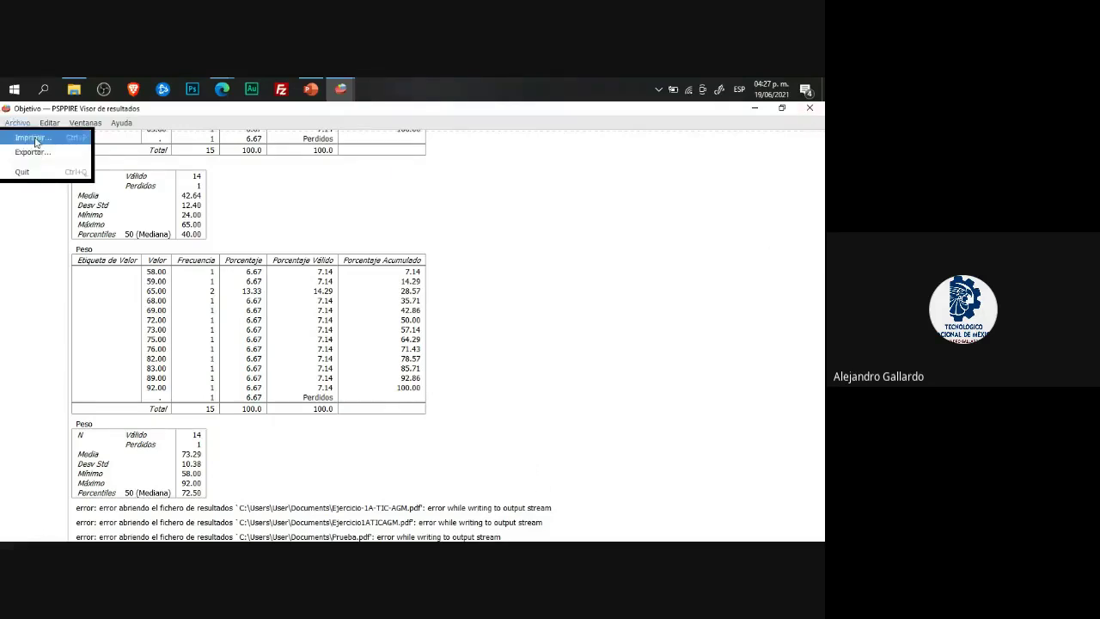
pyautogui.click(34, 152)
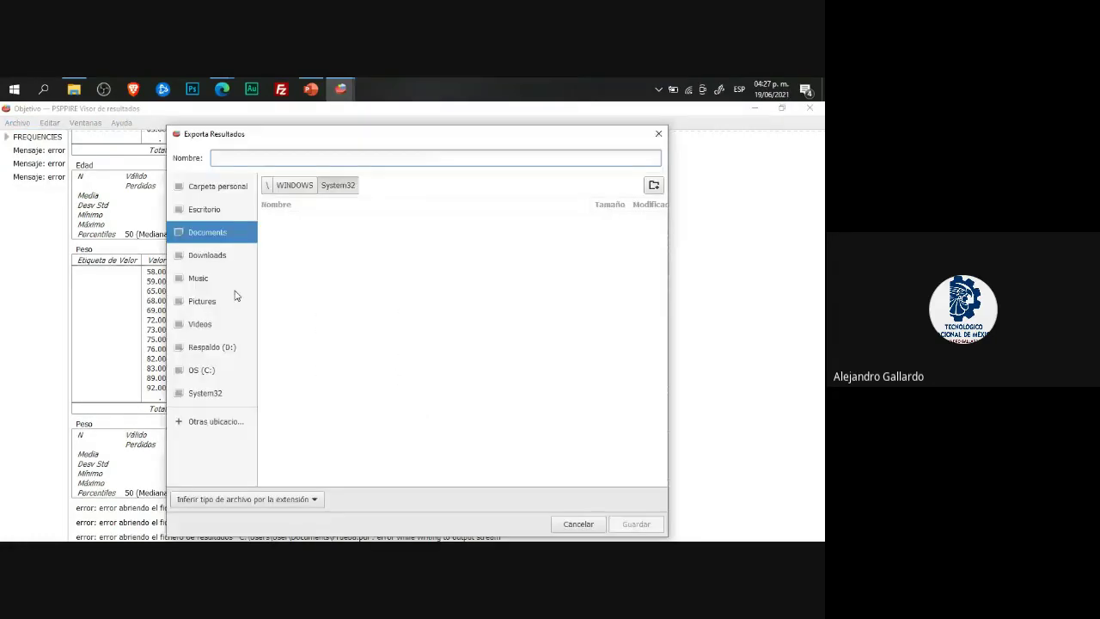
pyautogui.click(246, 499)
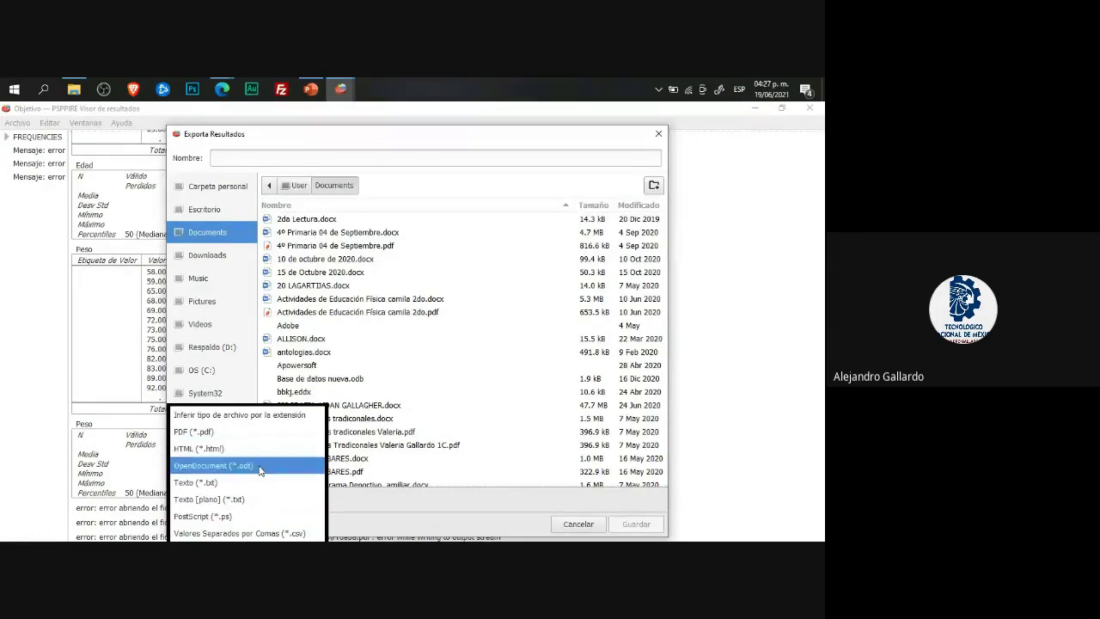
pyautogui.click(215, 448)
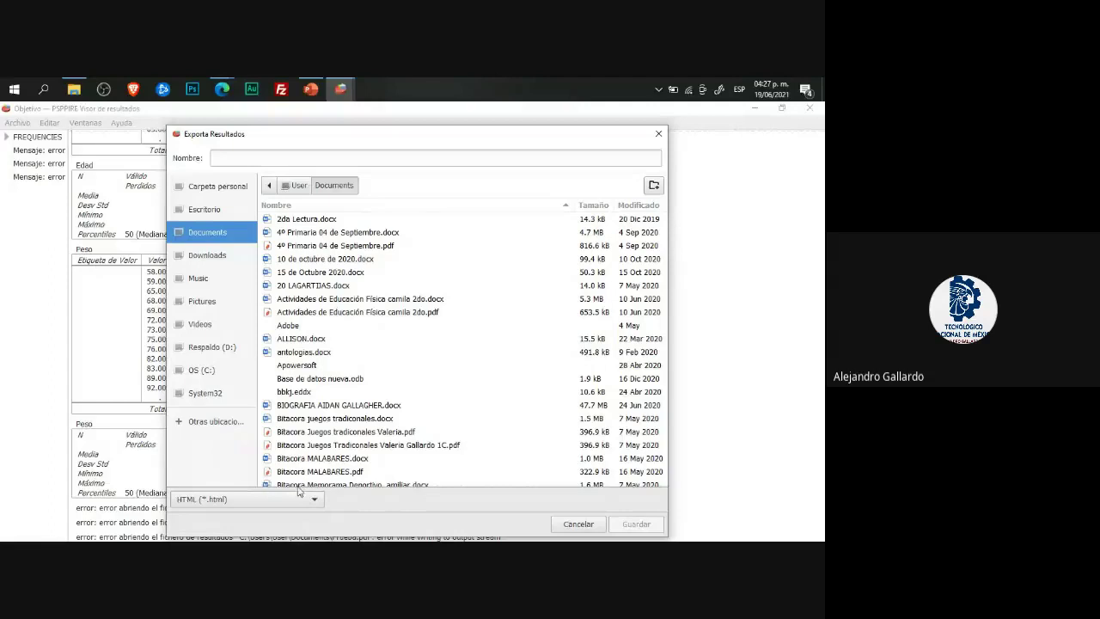
pyautogui.click(285, 160)
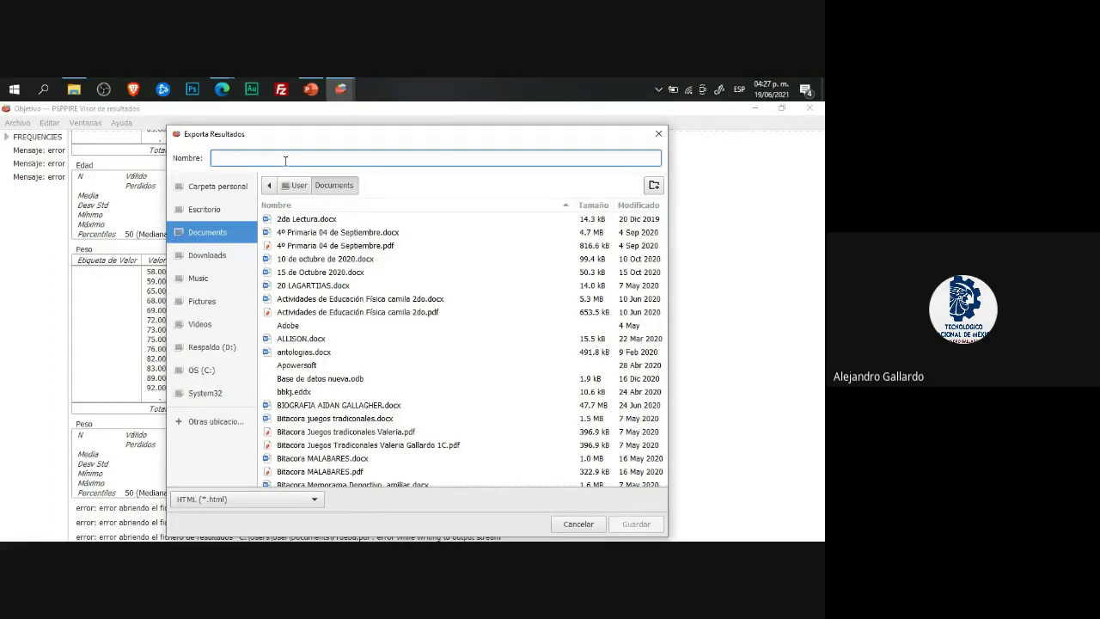
pyautogui.write('Prueba')
pyautogui.click(612, 530)
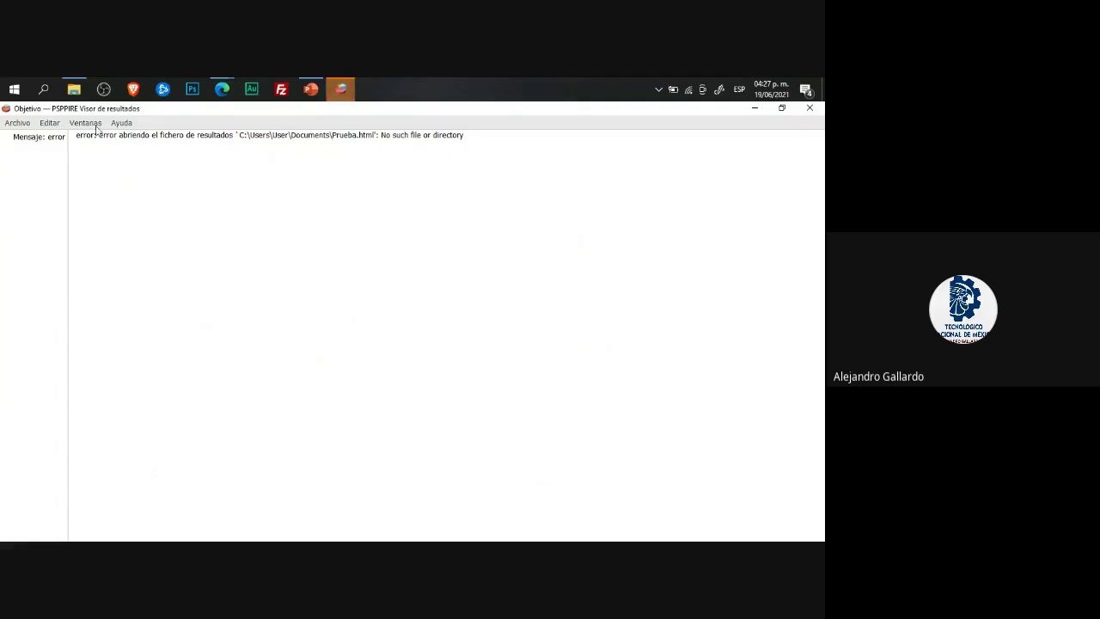
pyautogui.click(818, 115)
# Step: Export the results to the Downloads folder as PDF (*.pdf) with the file name Prueba.pdf
pyautogui.click(18, 123)
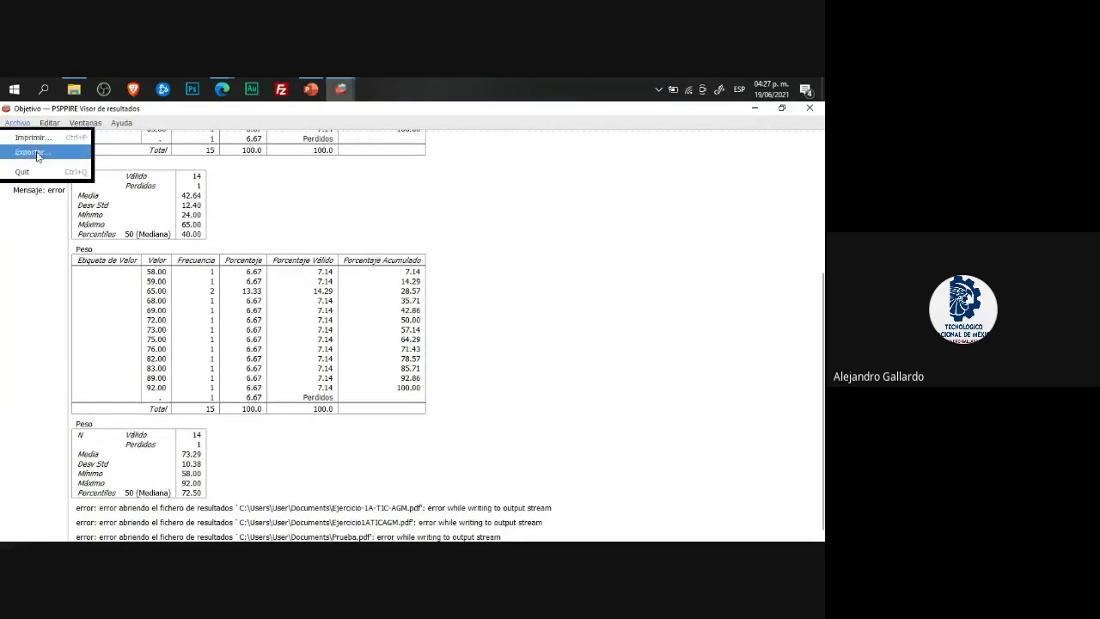
pyautogui.click(38, 153)
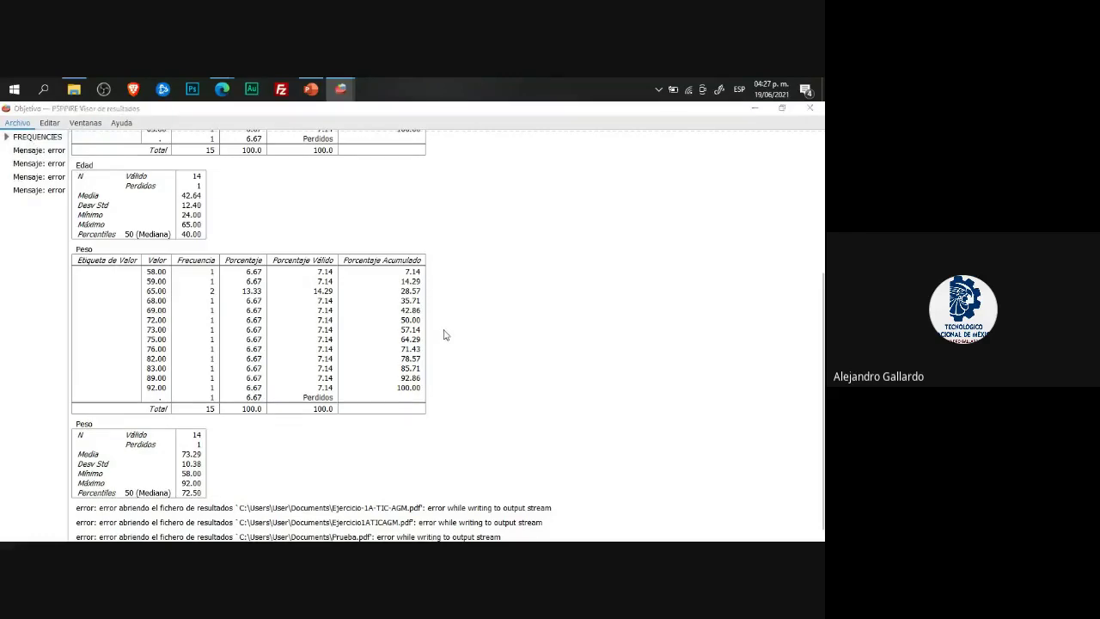
pyautogui.click(207, 255)
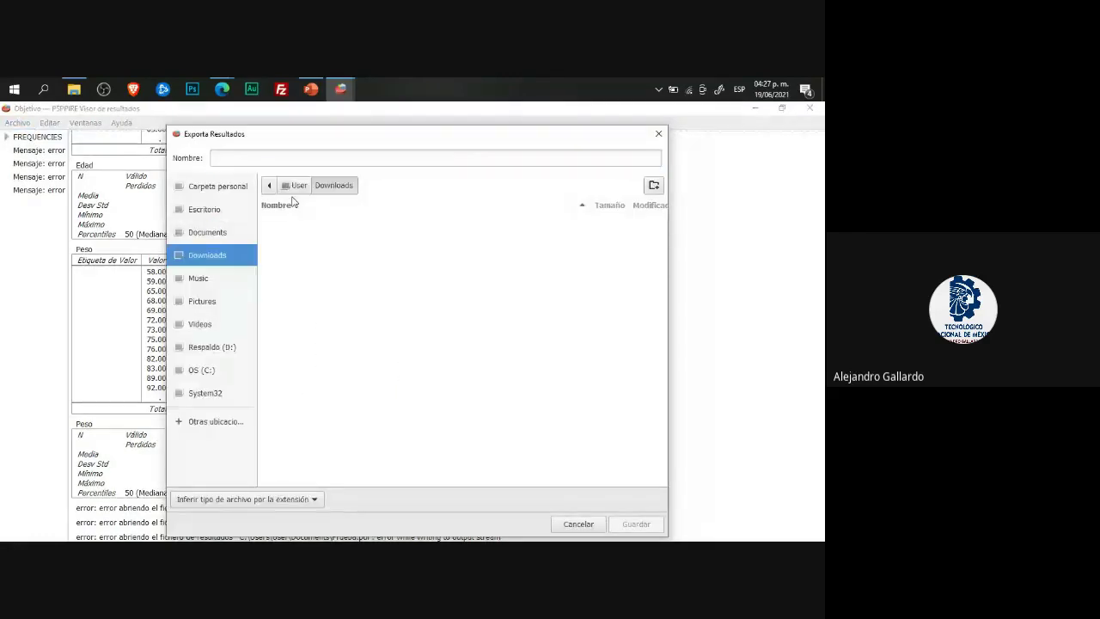
pyautogui.click(292, 158)
pyautogui.write('P')
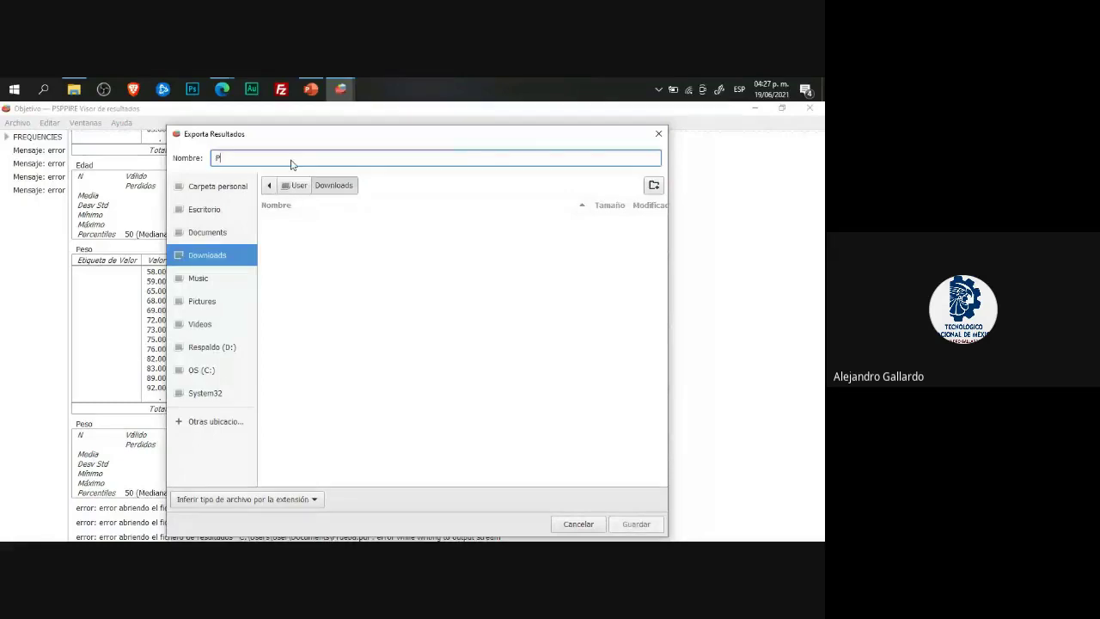
pyautogui.write('rueba')
pyautogui.click(314, 499)
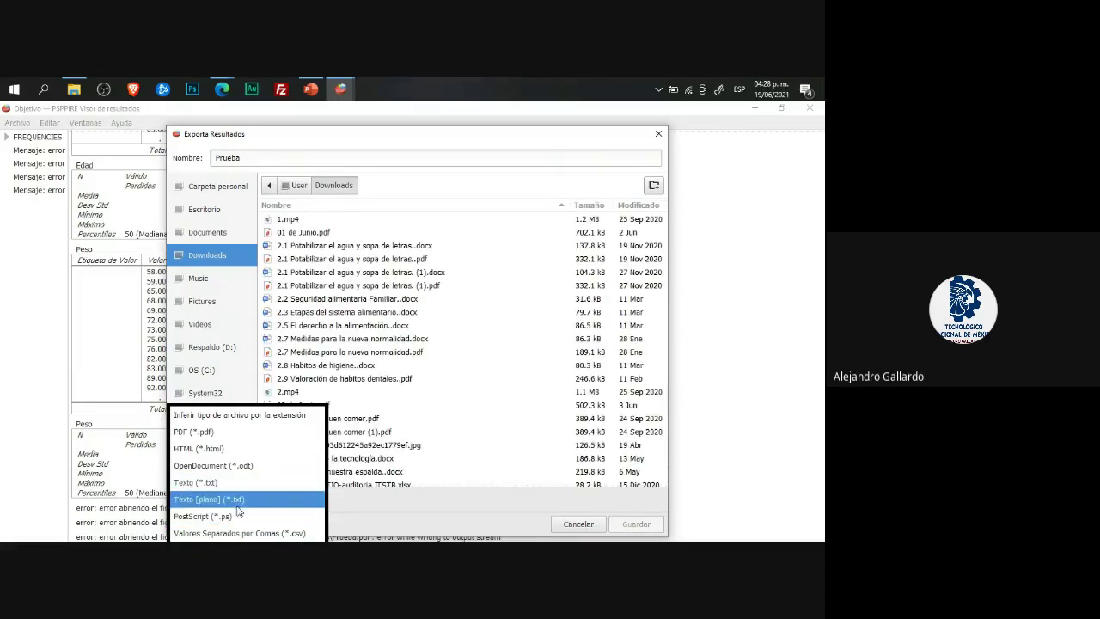
pyautogui.click(209, 432)
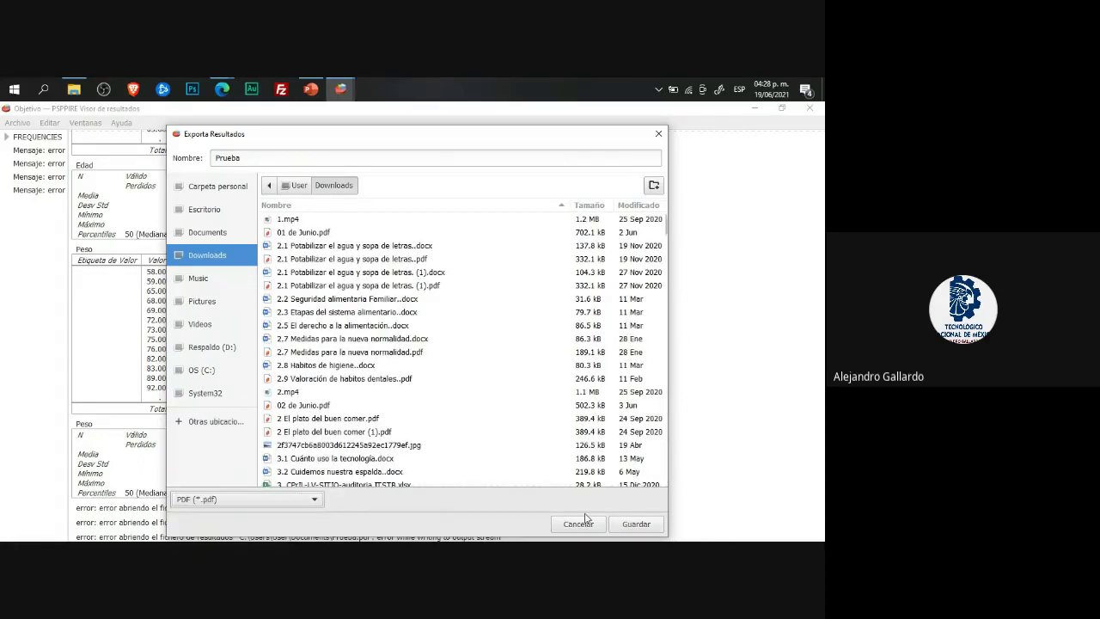
pyautogui.click(305, 159)
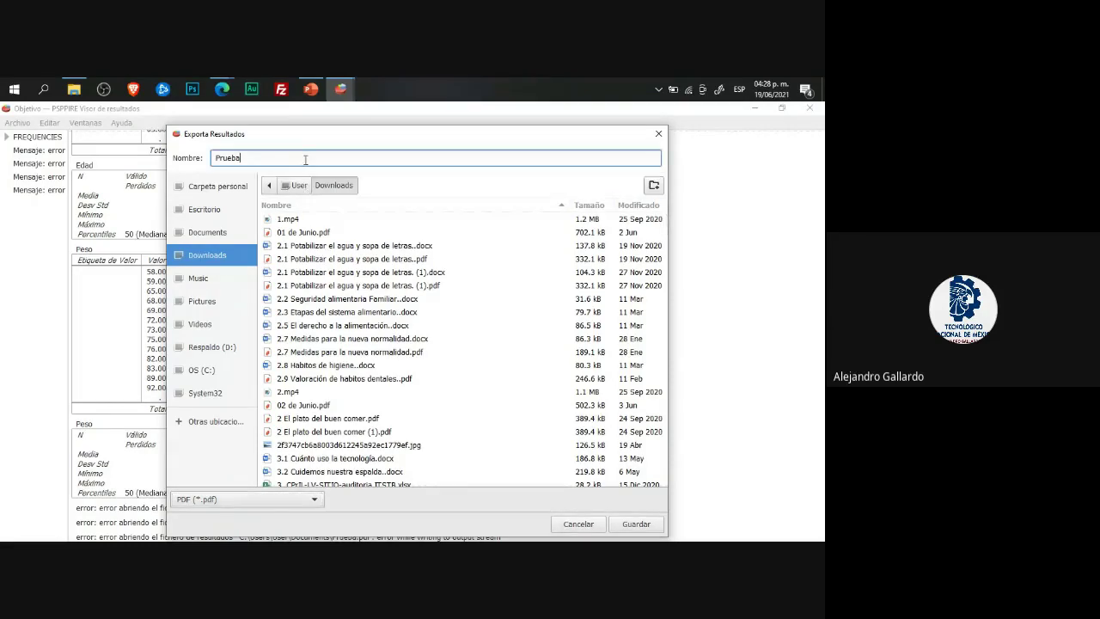
pyautogui.write('.pdf')
pyautogui.click(636, 524)
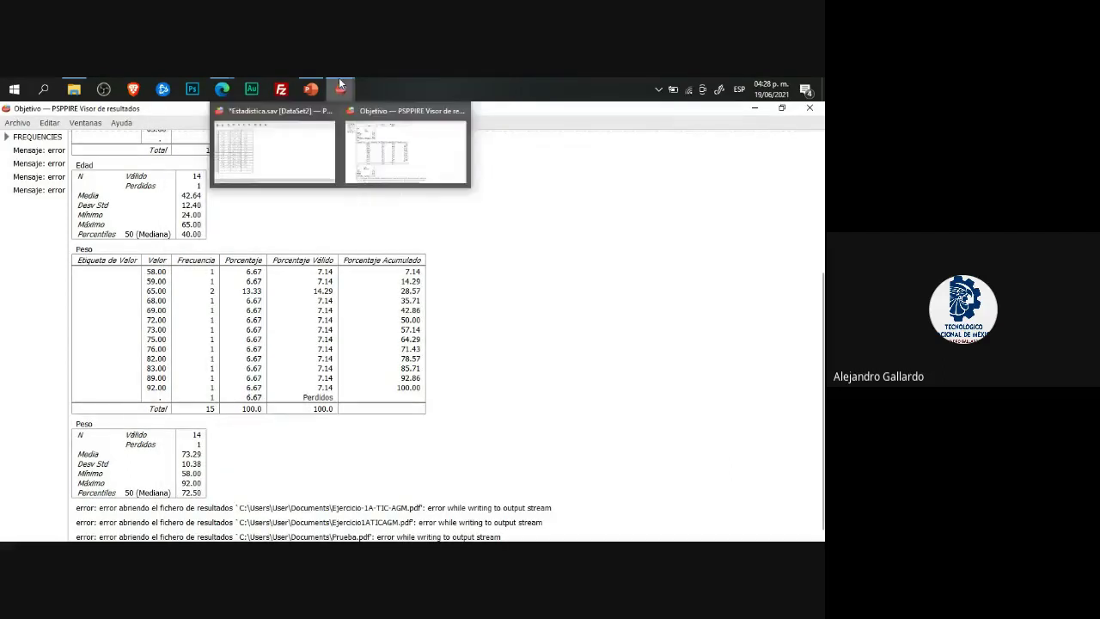
# Step: Start another results export and copy the required file name Ejercicio-1A-TIC-AGM. from the Classroom exercise PDF in the Edge browser
pyautogui.click(26, 125)
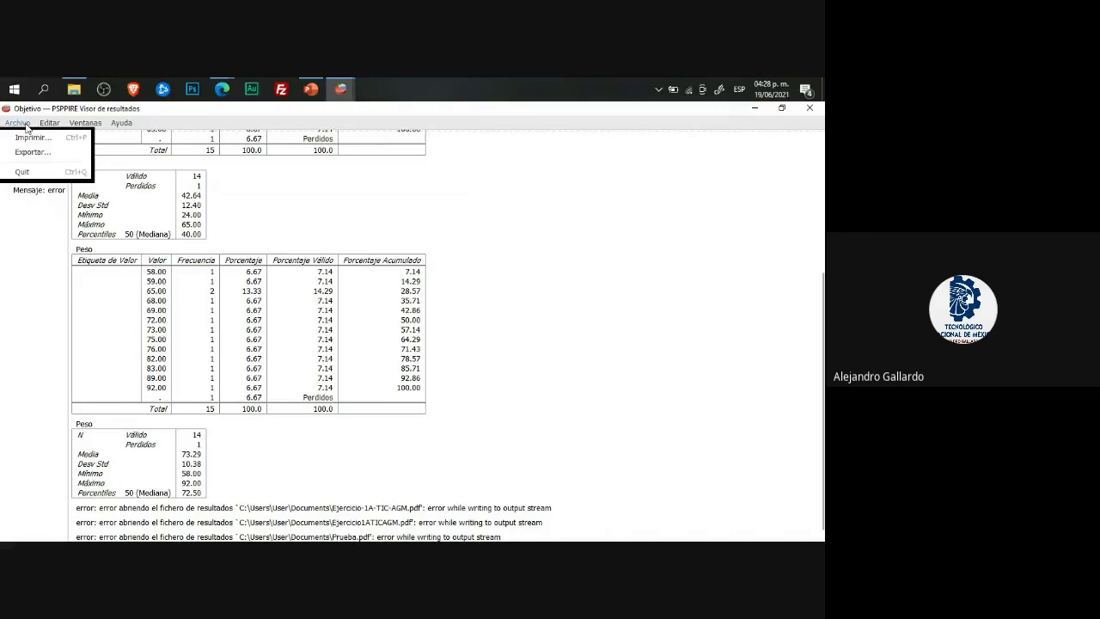
pyautogui.click(36, 154)
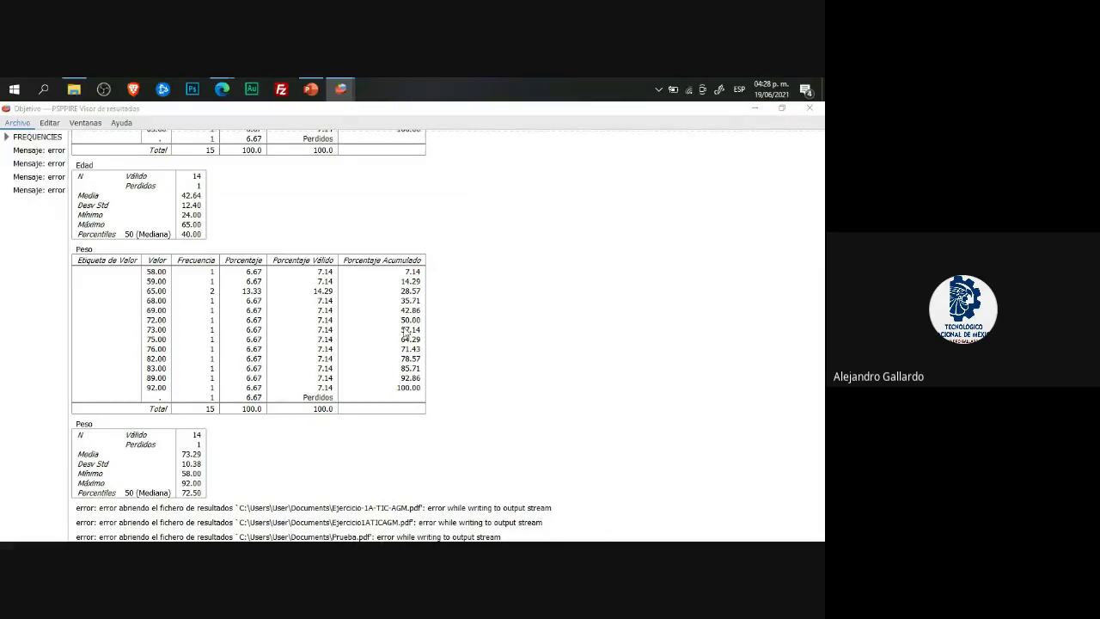
pyautogui.hotkey('alt', 'Tab')
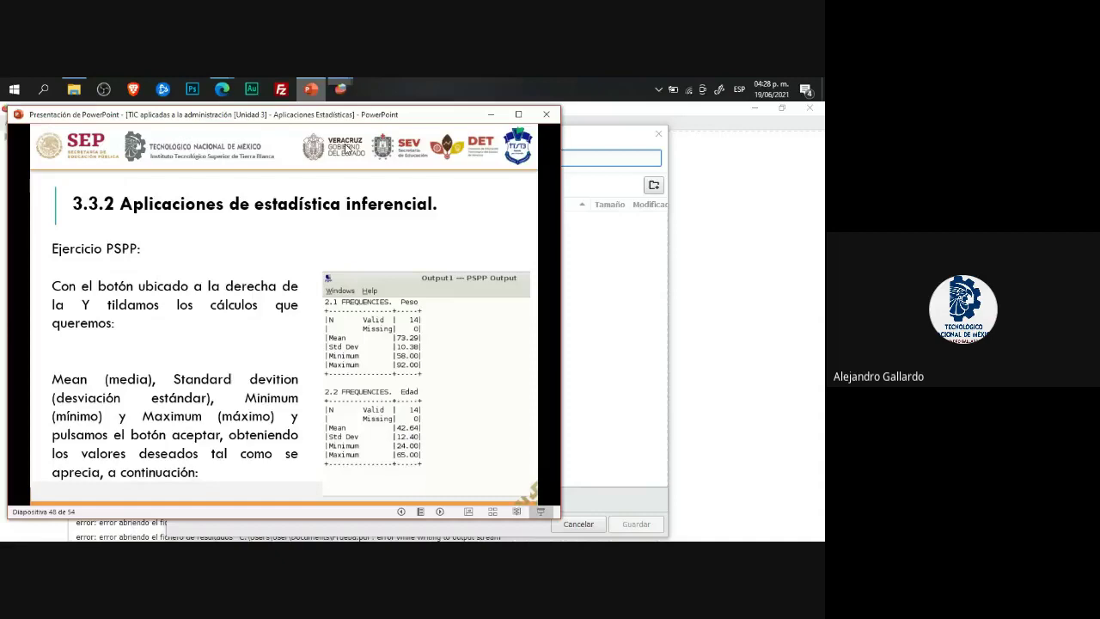
pyautogui.moveTo(222, 88)
pyautogui.click(283, 142)
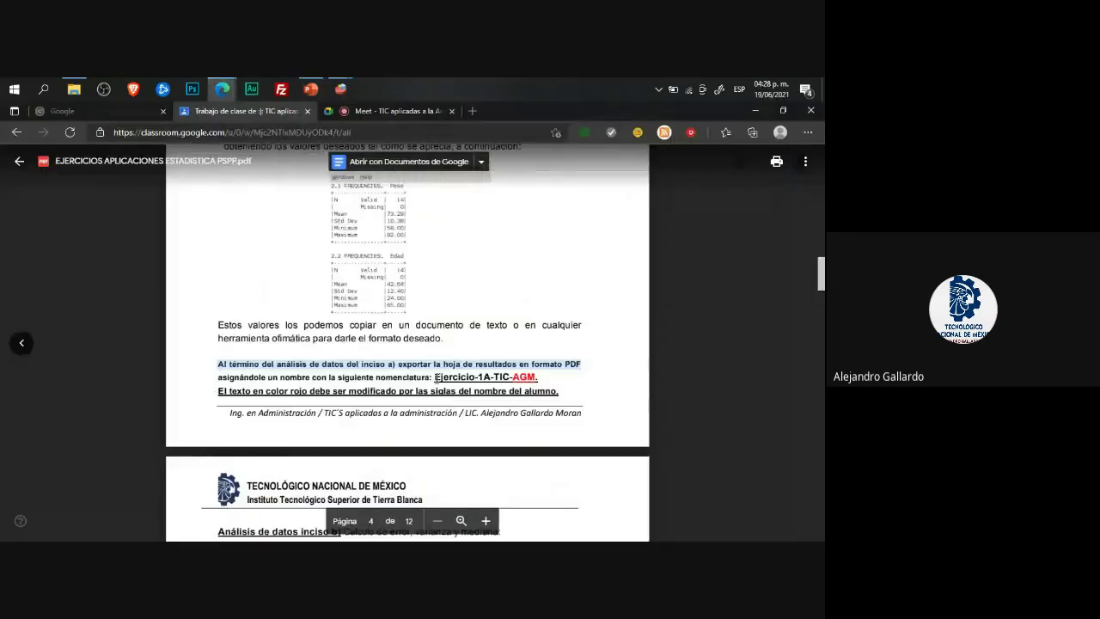
pyautogui.moveTo(434, 376); pyautogui.dragTo(536, 377)
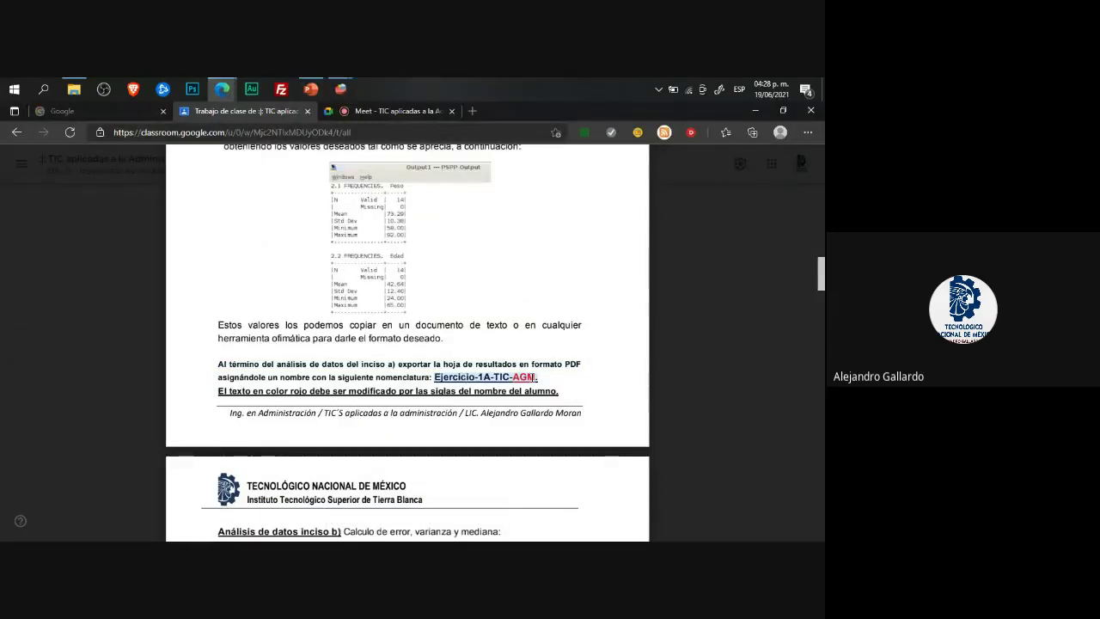
pyautogui.moveTo(348, 99)
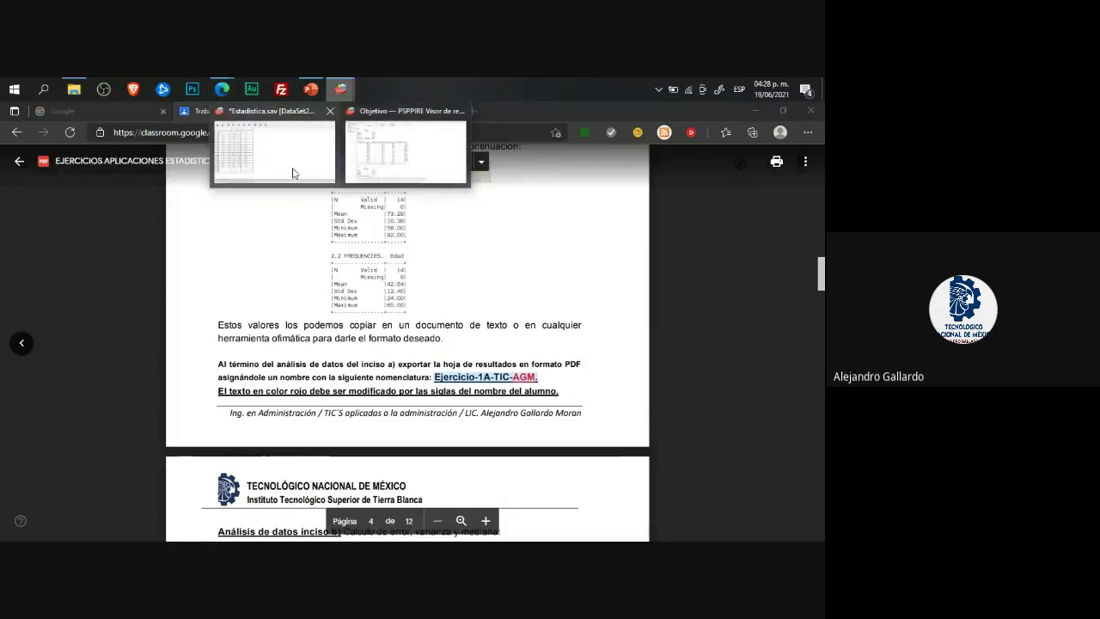
# Step: Return to PSPP and try to export the results to Documents as PDF (*.pdf) named Ejercicio-1A-TIC-AGM.pdf, closing the extra message window
pyautogui.click(292, 174)
pyautogui.write('Ejercicio-1A-TIC-AGM.')
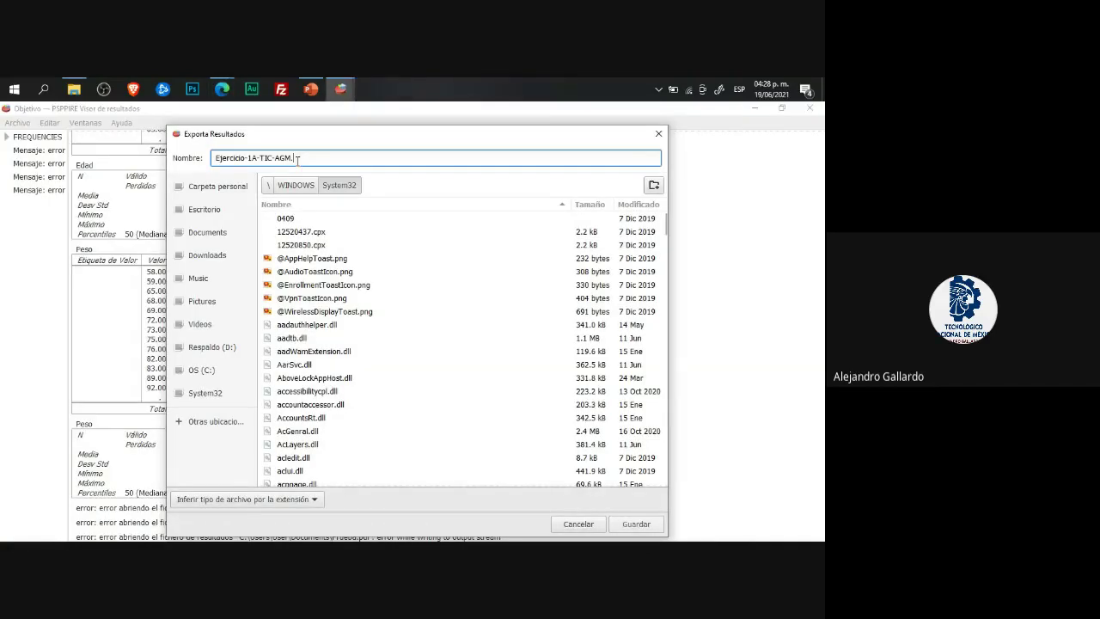
pyautogui.press('Return')
pyautogui.write('pdf')
pyautogui.click(289, 500)
pyautogui.click(206, 523)
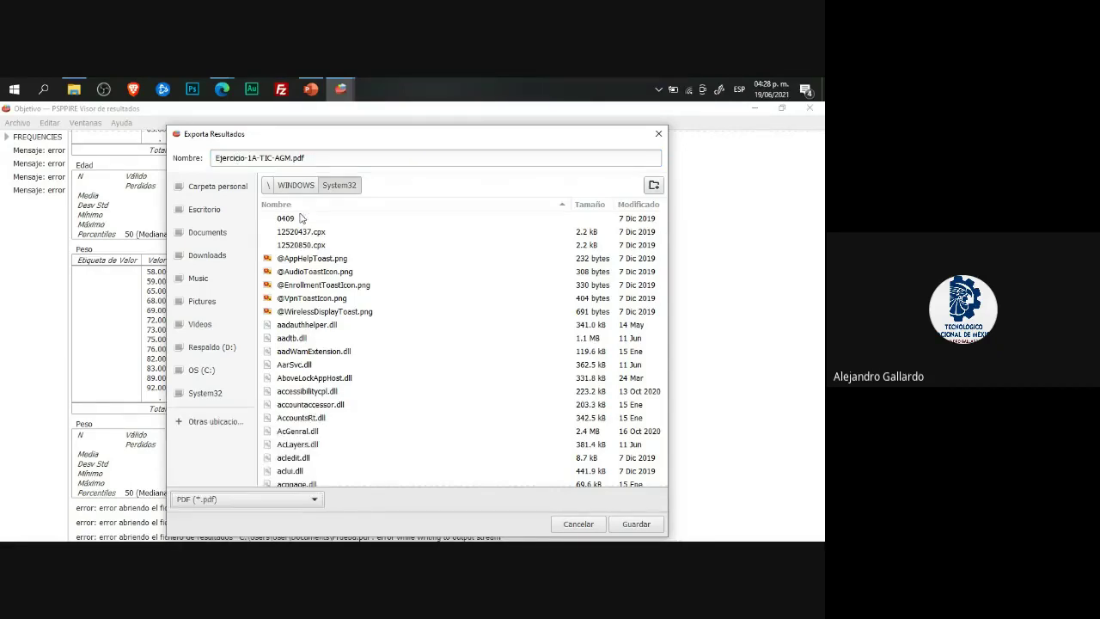
pyautogui.click(297, 158)
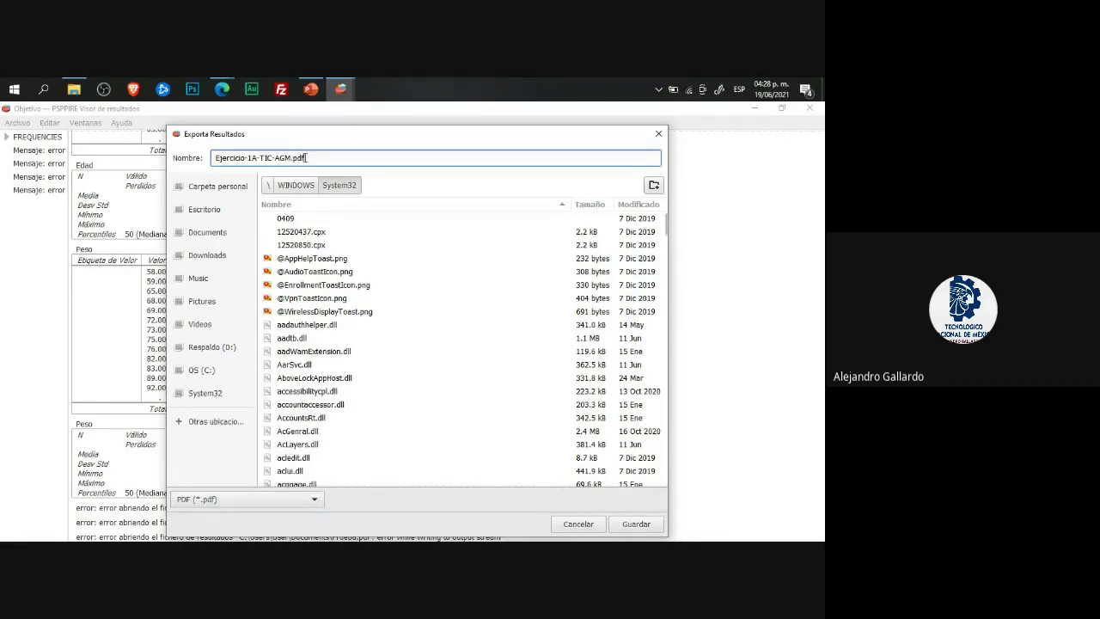
pyautogui.click(222, 233)
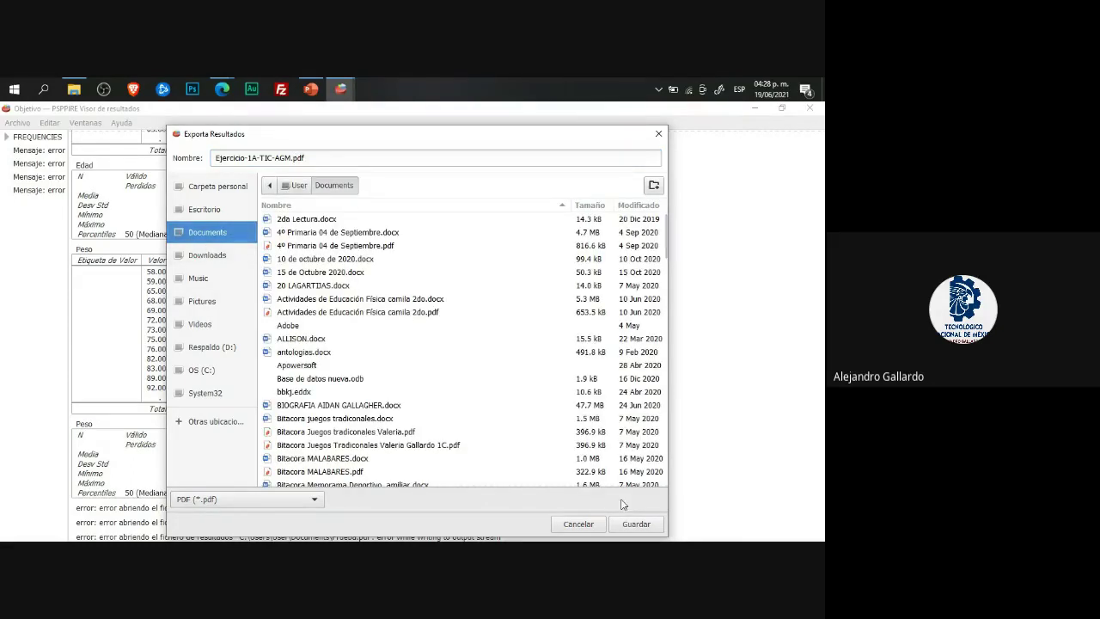
pyautogui.click(636, 523)
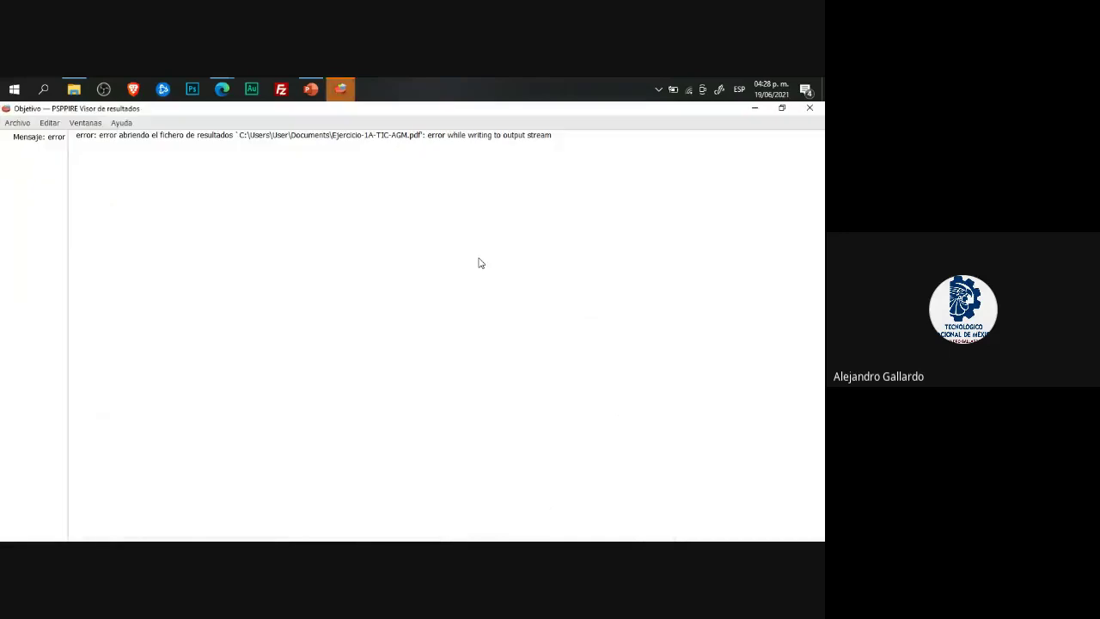
pyautogui.click(809, 109)
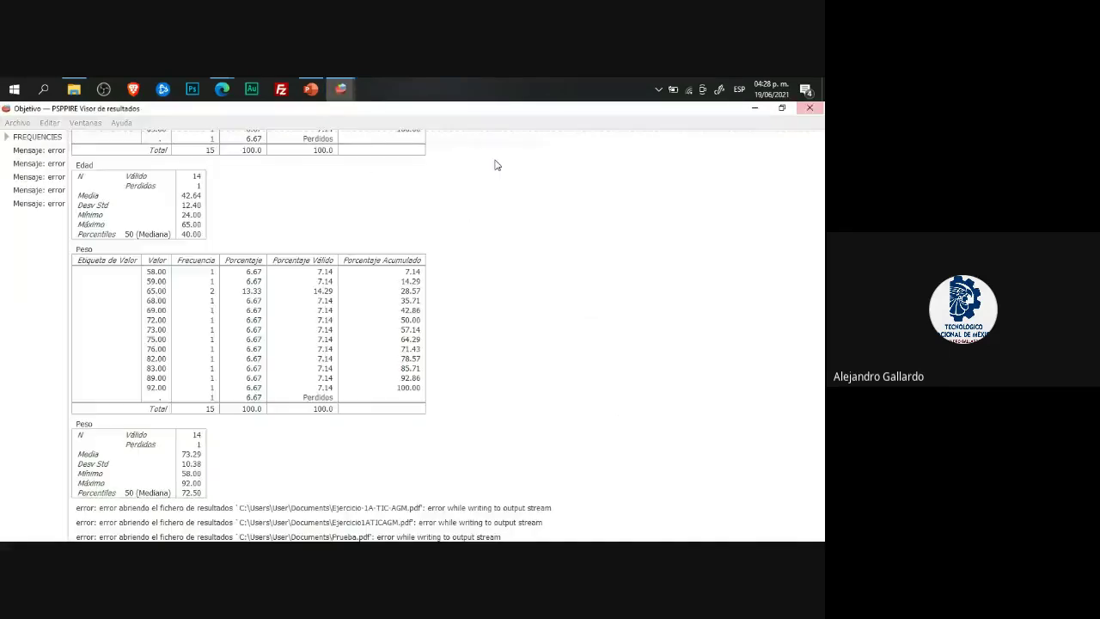
# Step: Start a new results export and enter the file name without hyphens, as Ejercicio1ATICAGM.pdf
pyautogui.hotkey('alt', 'a')
pyautogui.press('Down')
pyautogui.press('Return')
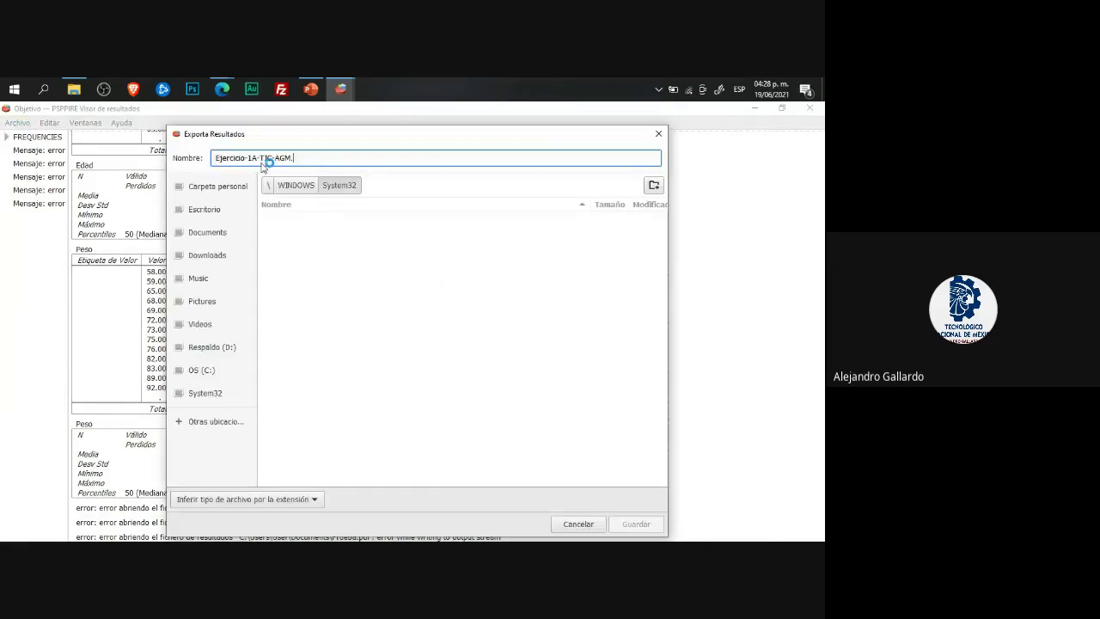
pyautogui.click(264, 159)
pyautogui.press('BackSpace')
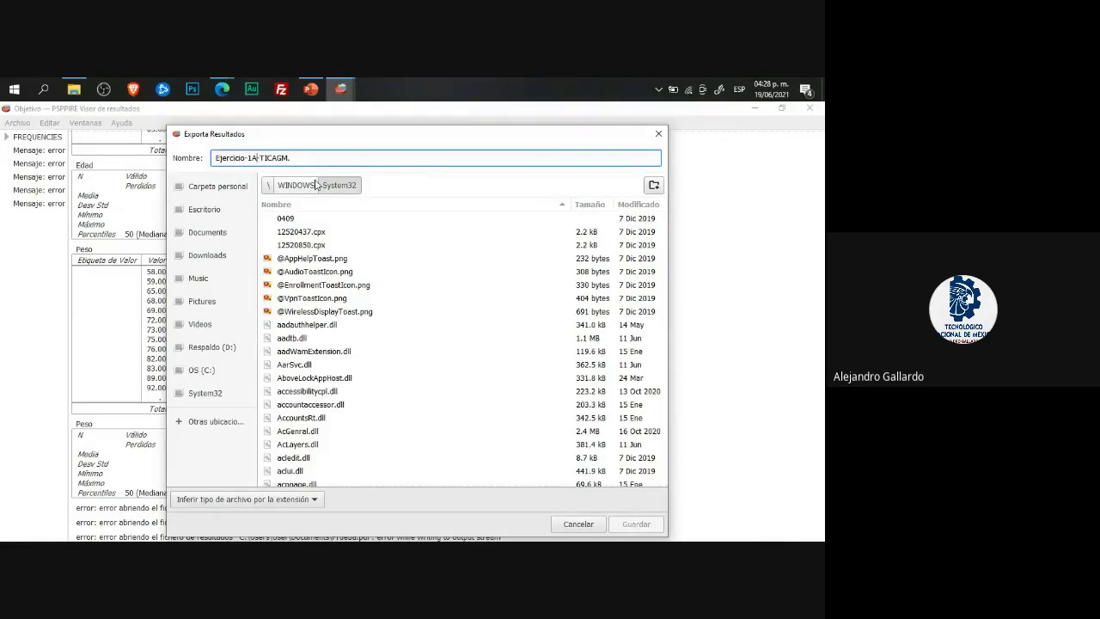
pyautogui.press('BackSpace')
pyautogui.click(247, 159)
pyautogui.press('Delete')
pyautogui.write('1')
pyautogui.write('pdf')
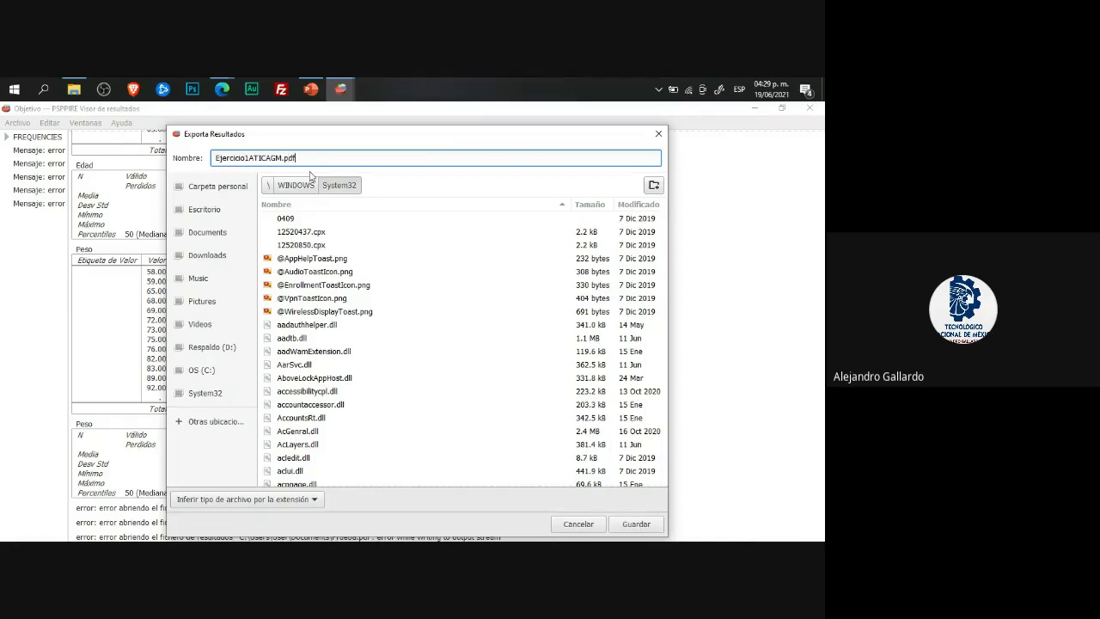
# Step: Set the export format to PDF (*.pdf), save it in the Downloads folder and briefly bring up File Explorer
pyautogui.click(288, 502)
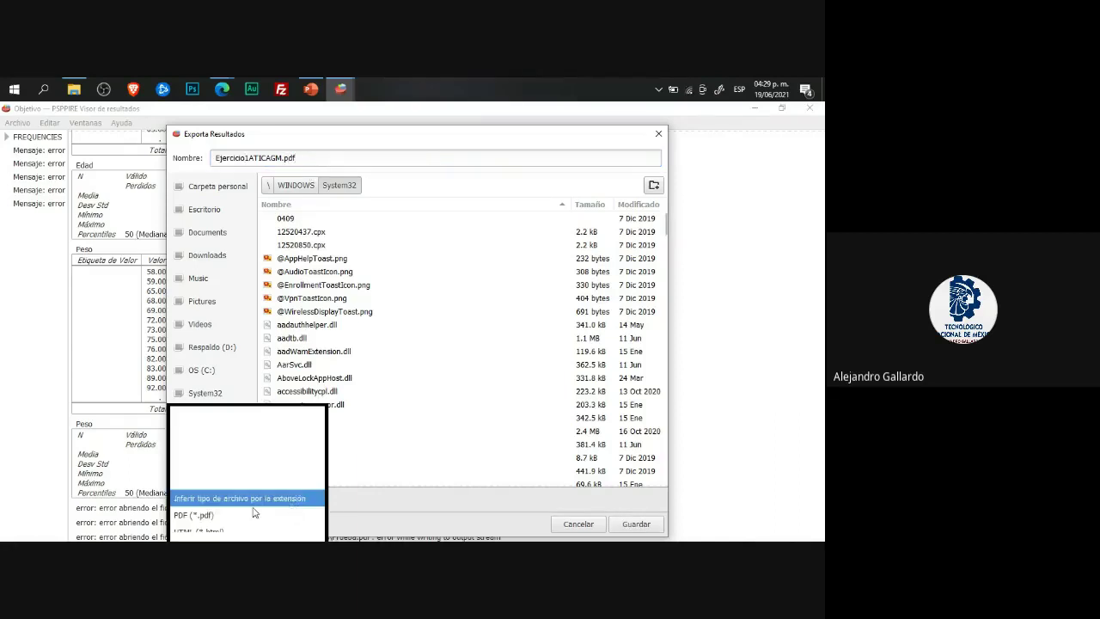
pyautogui.click(210, 516)
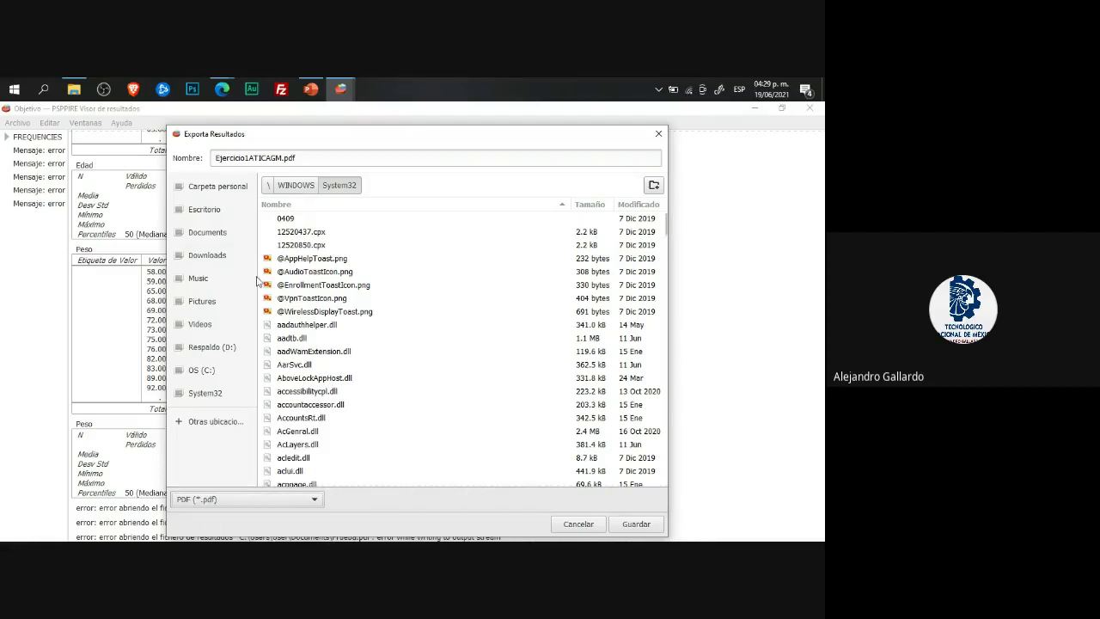
pyautogui.click(206, 256)
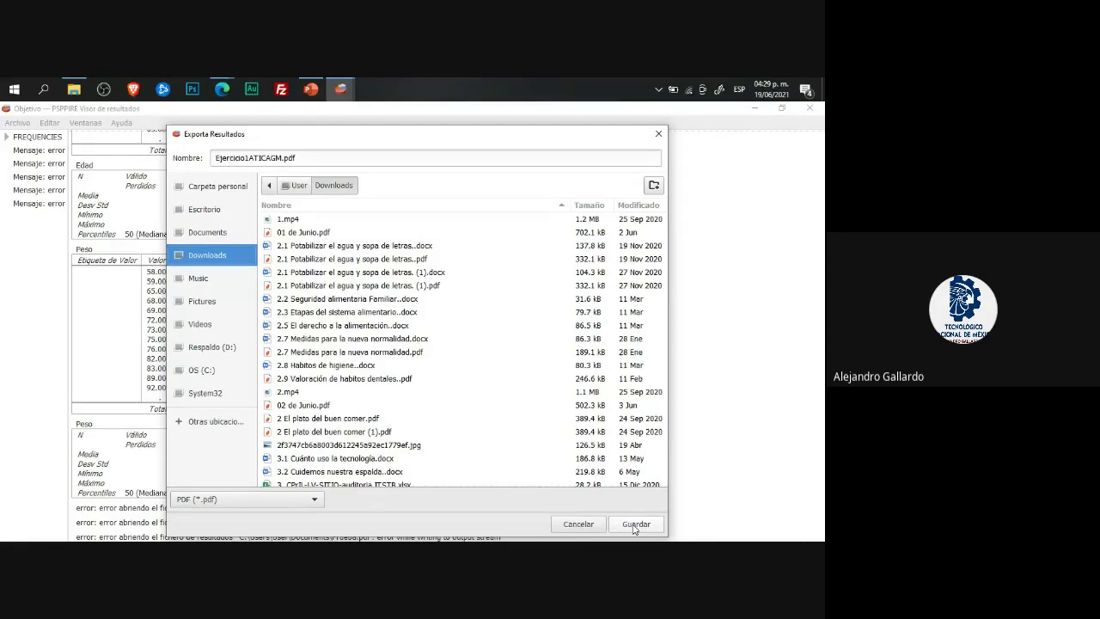
pyautogui.click(634, 526)
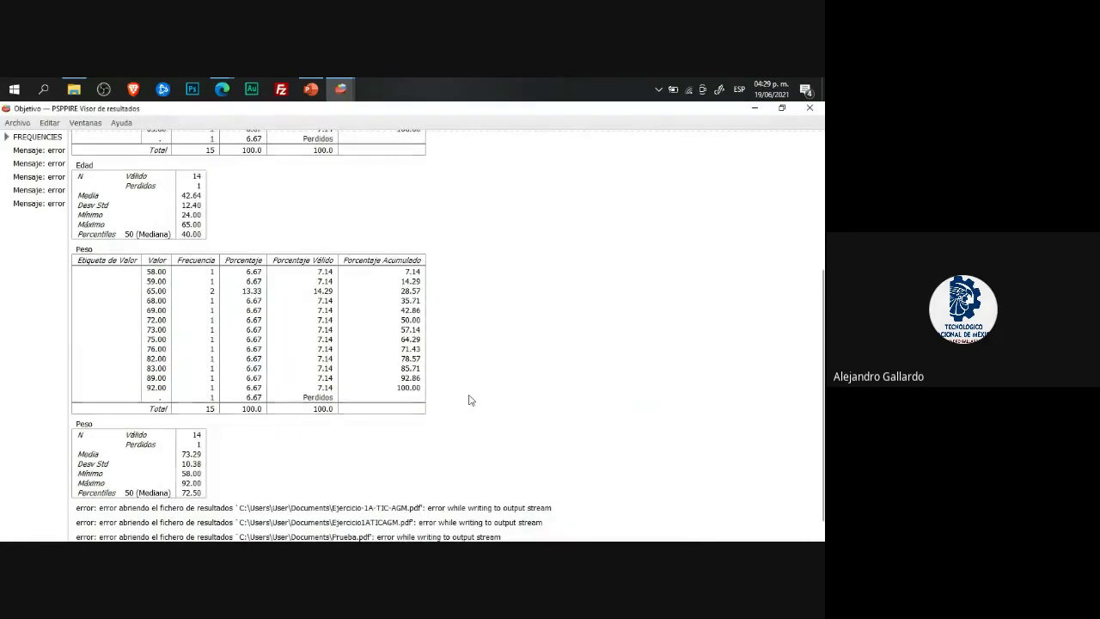
pyautogui.click(70, 89)
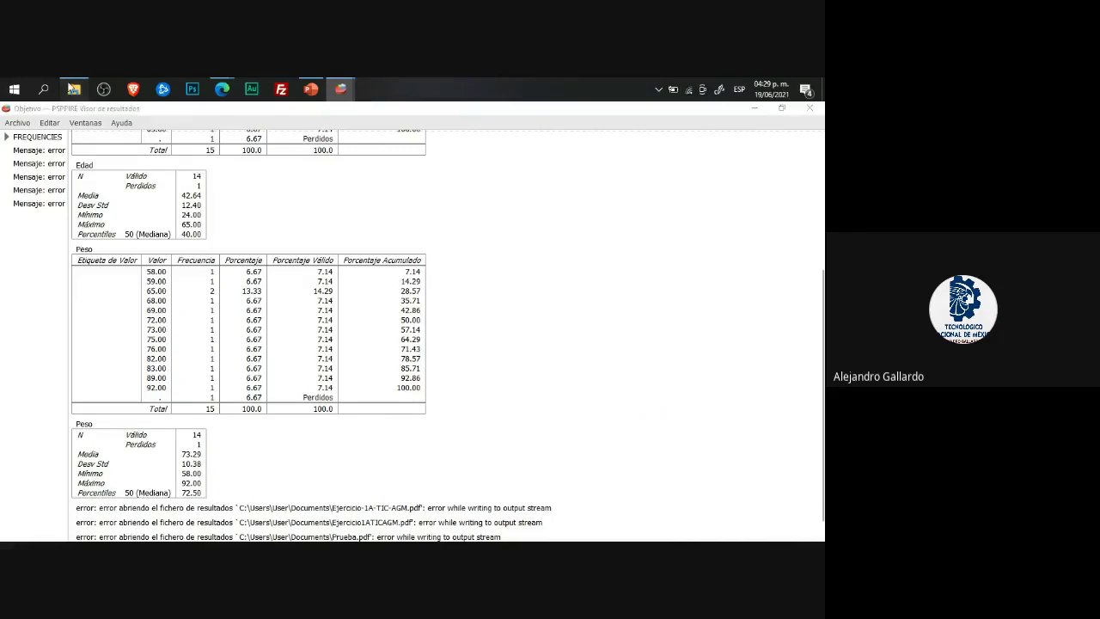
pyautogui.click(77, 90)
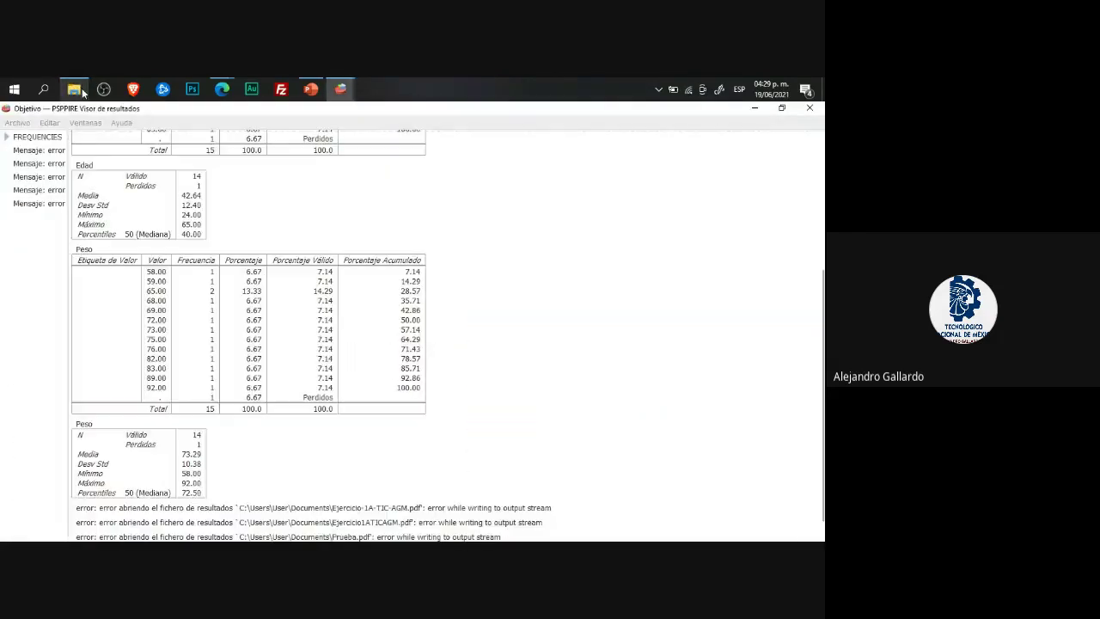
# Step: Export the results to the Downloads folder as PDF (*.pdf) with the hyphenated file name Ejercicio-1A-TIC-AGM.pdf
pyautogui.click(17, 122)
pyautogui.click(31, 152)
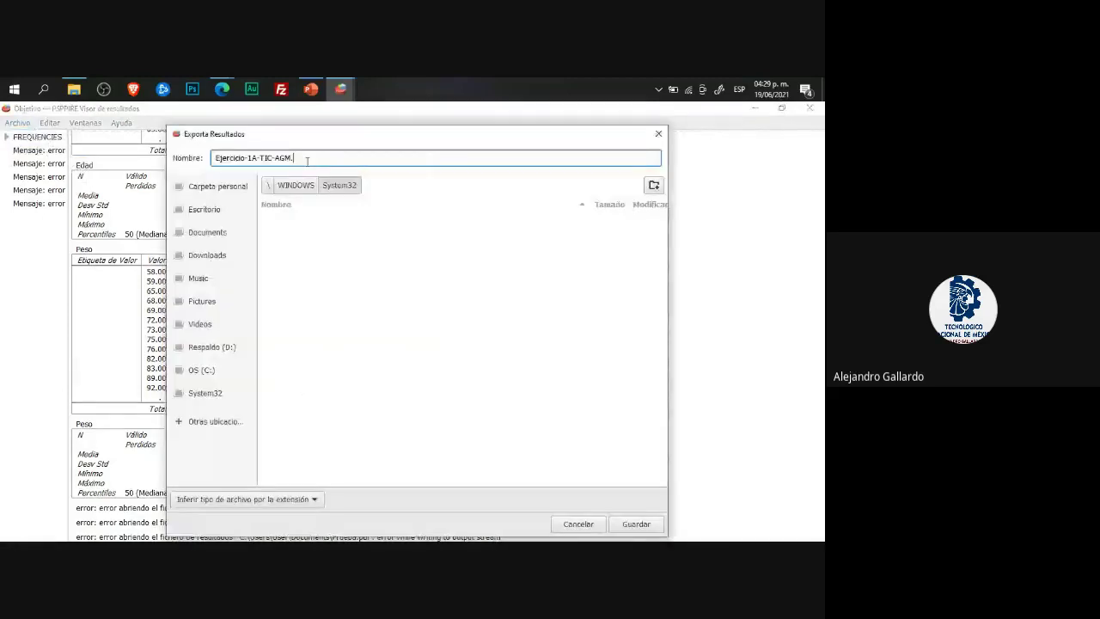
pyautogui.write('pdf')
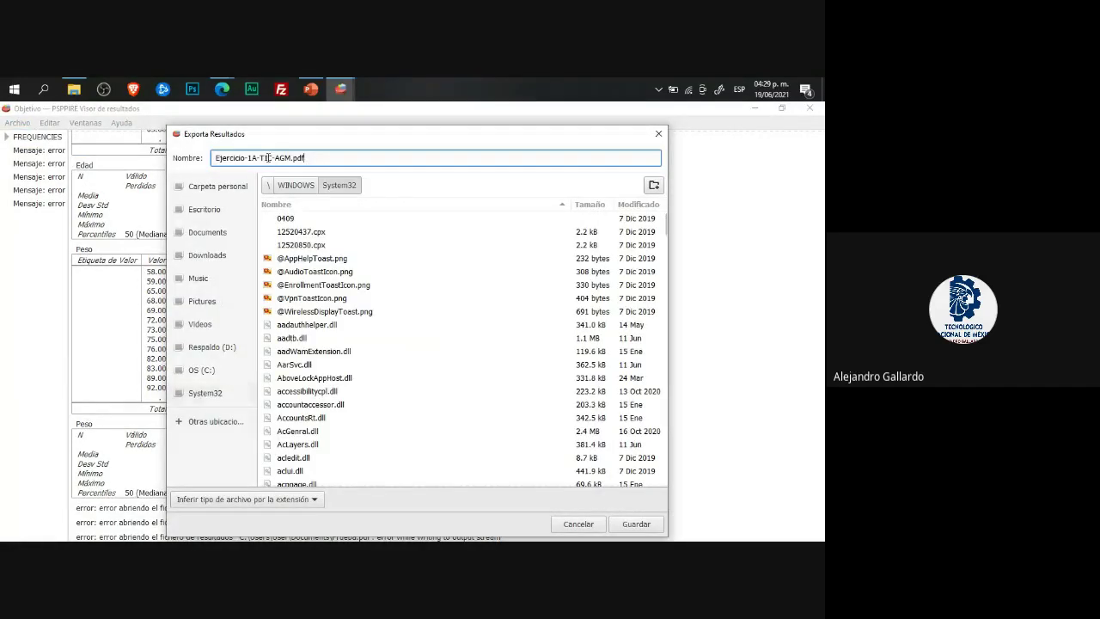
pyautogui.click(258, 157)
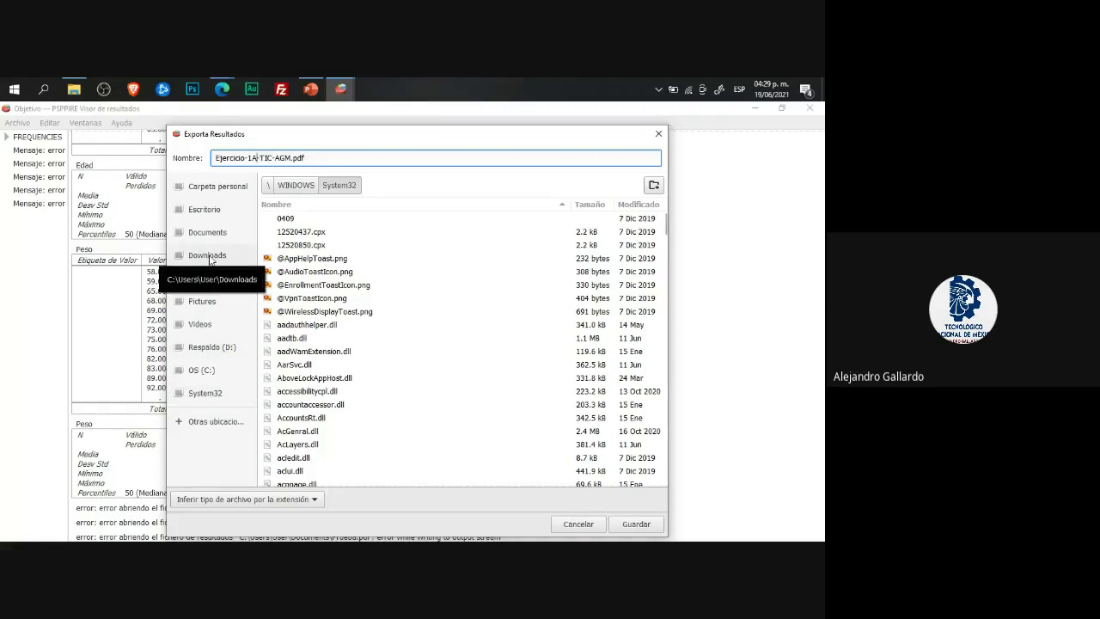
pyautogui.click(211, 256)
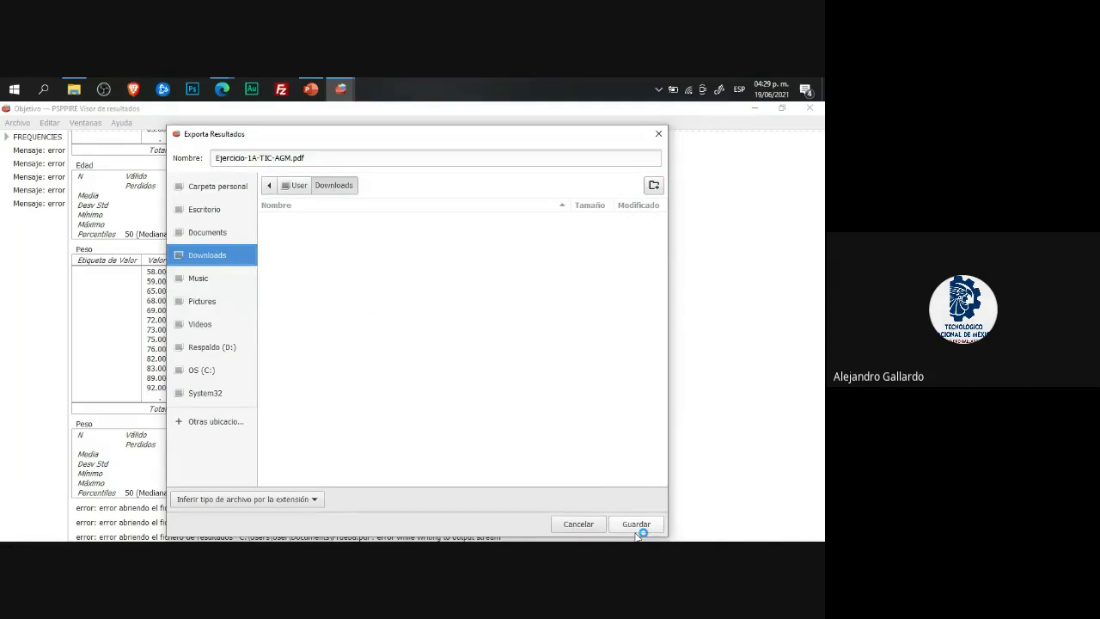
pyautogui.click(246, 498)
pyautogui.click(202, 464)
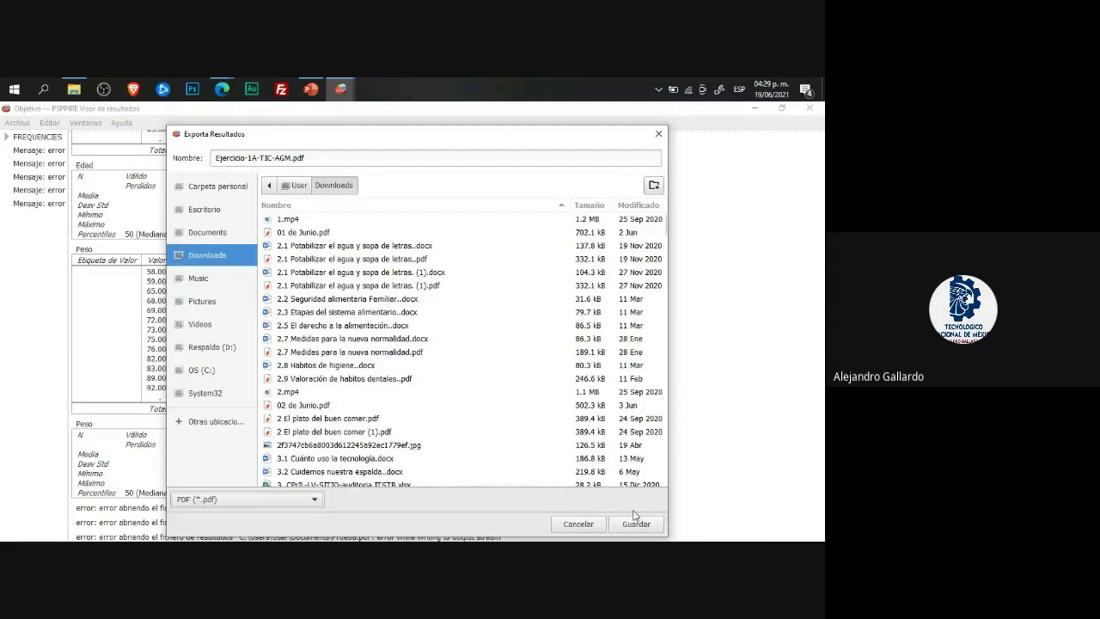
pyautogui.press('Escape')
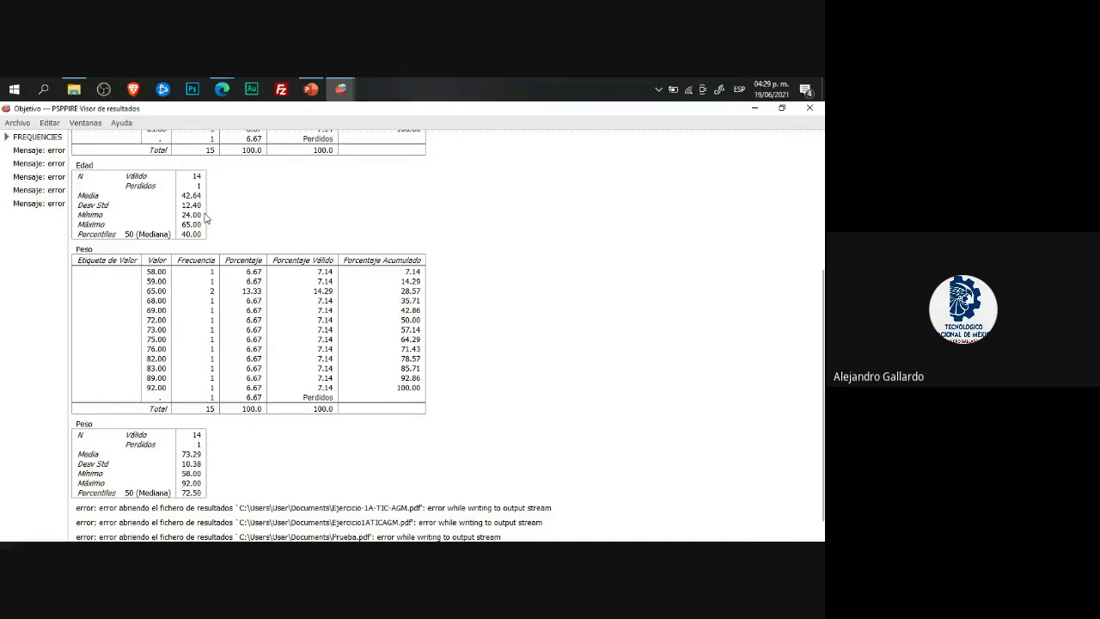
pyautogui.click(17, 123)
pyautogui.click(358, 292)
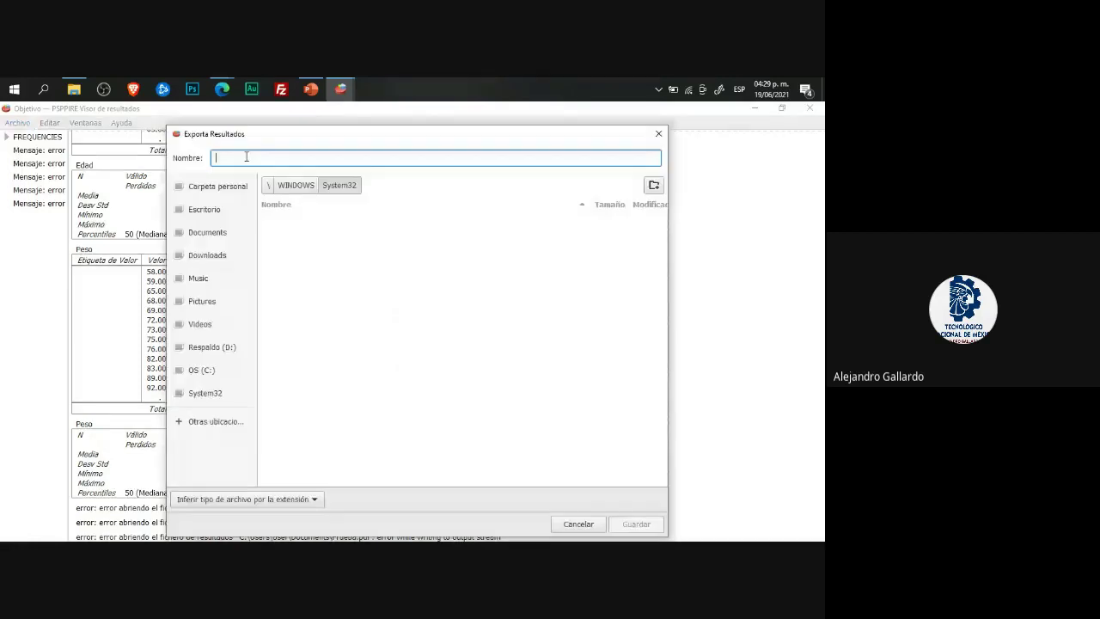
pyautogui.write('Ejercicio-1A-TIC-AGM.pdf')
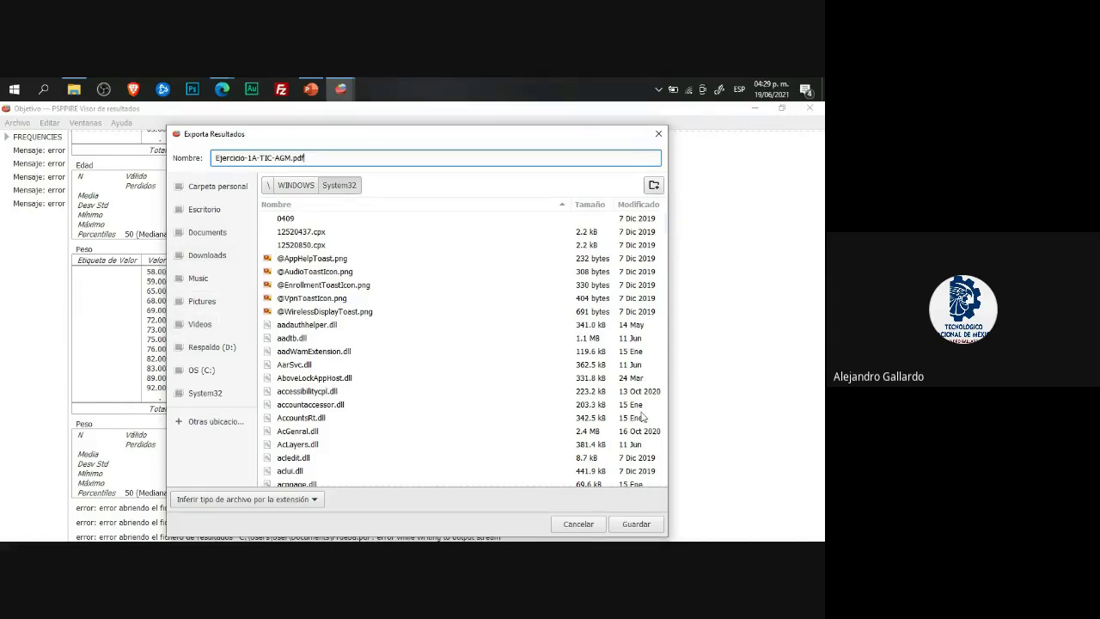
pyautogui.click(578, 524)
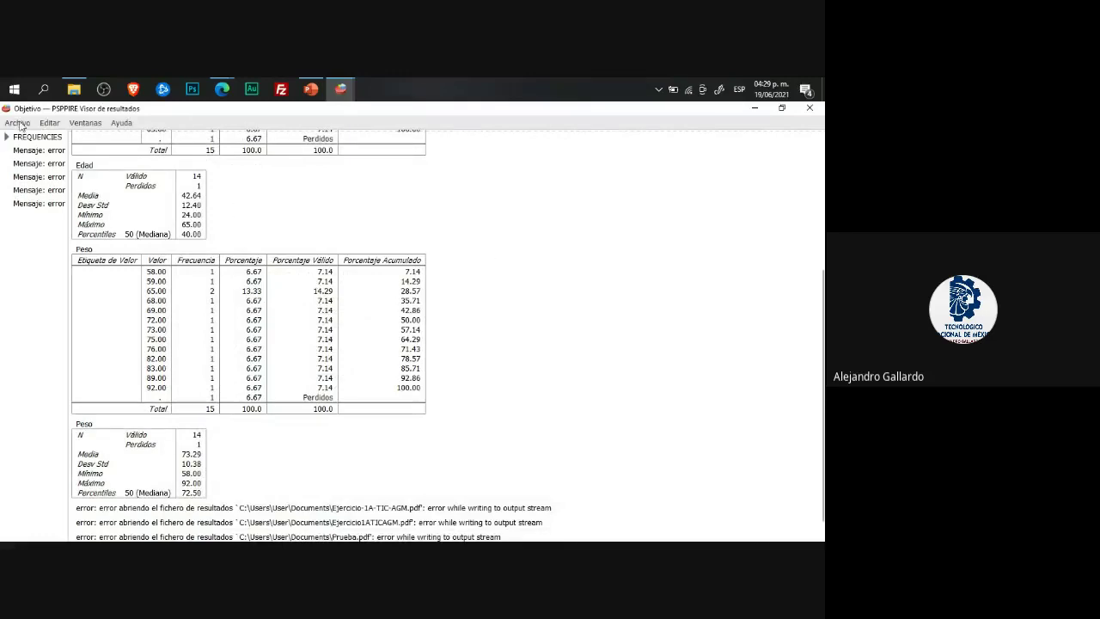
pyautogui.click(17, 123)
pyautogui.click(34, 151)
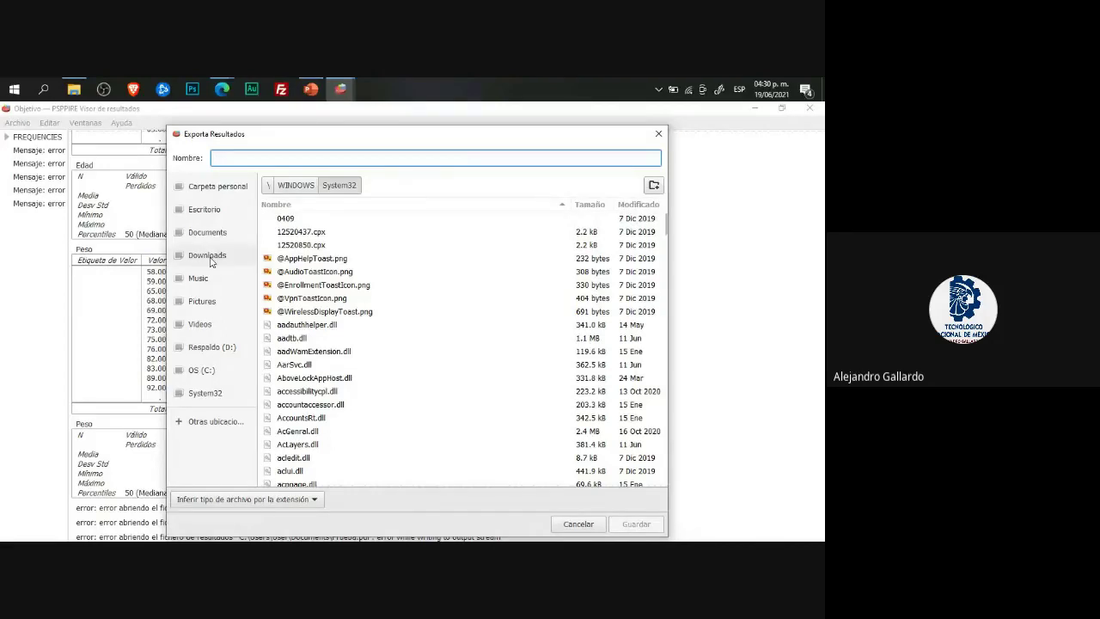
pyautogui.click(209, 256)
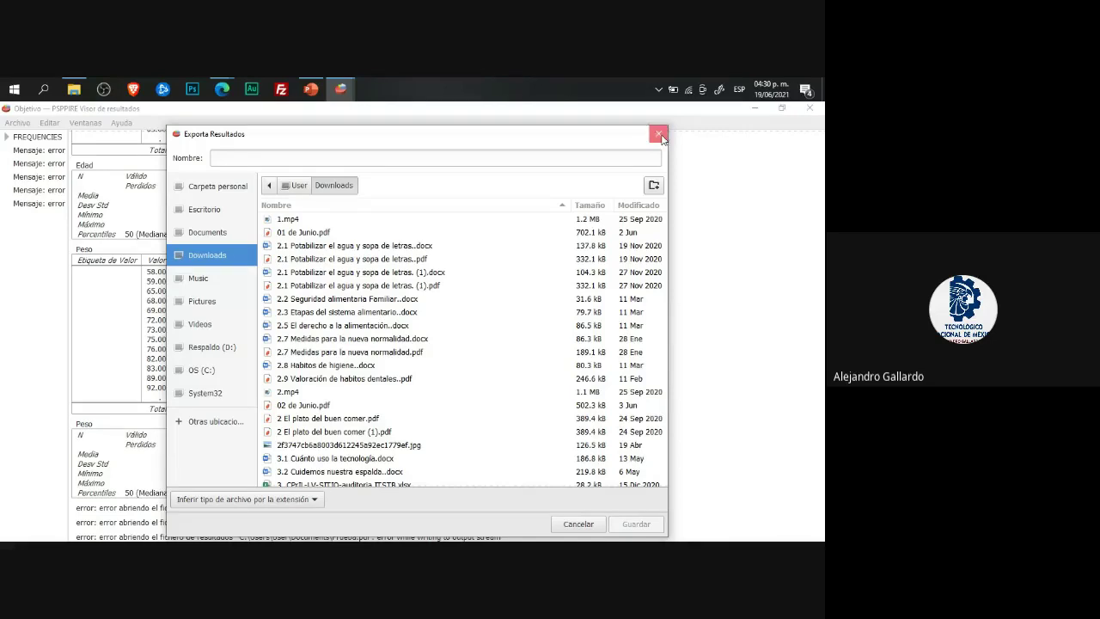
# Step: Switch to File Explorer, go to the Descargas folder and select the exported Ejercicio-1A-TIC-AGM PDF
pyautogui.click(73, 89)
pyautogui.scroll(1, 107, 320)
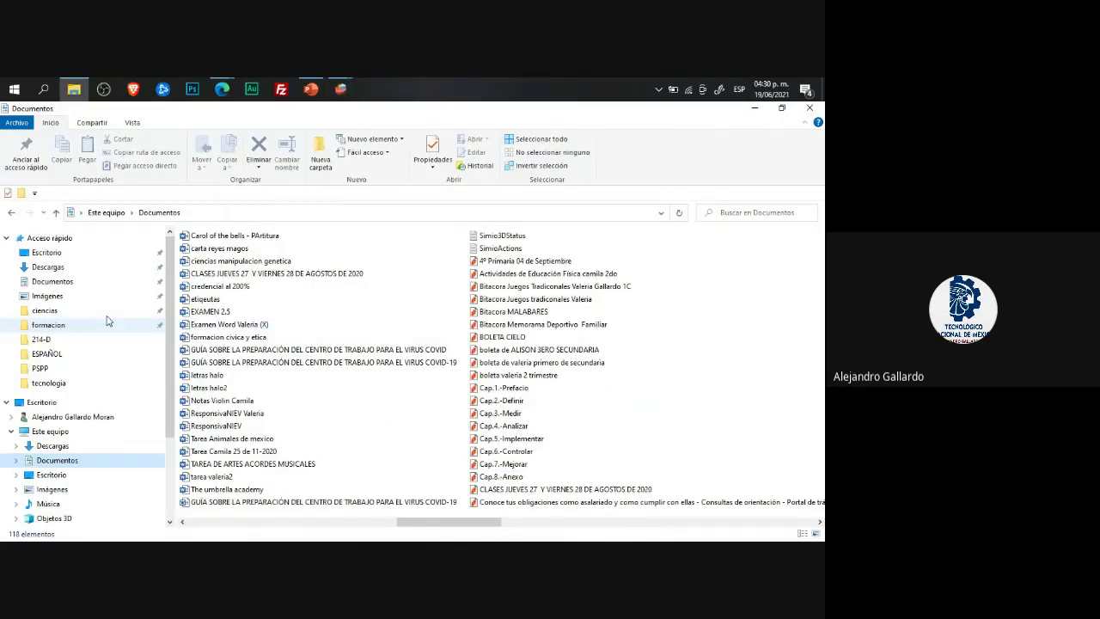
pyautogui.click(48, 266)
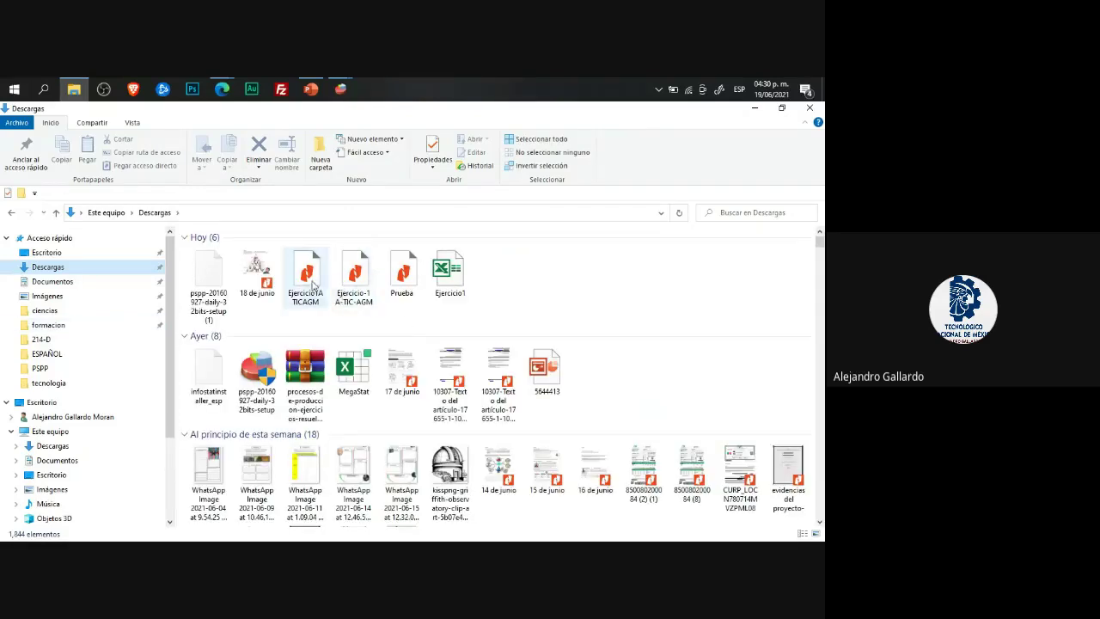
pyautogui.doubleClick(360, 281)
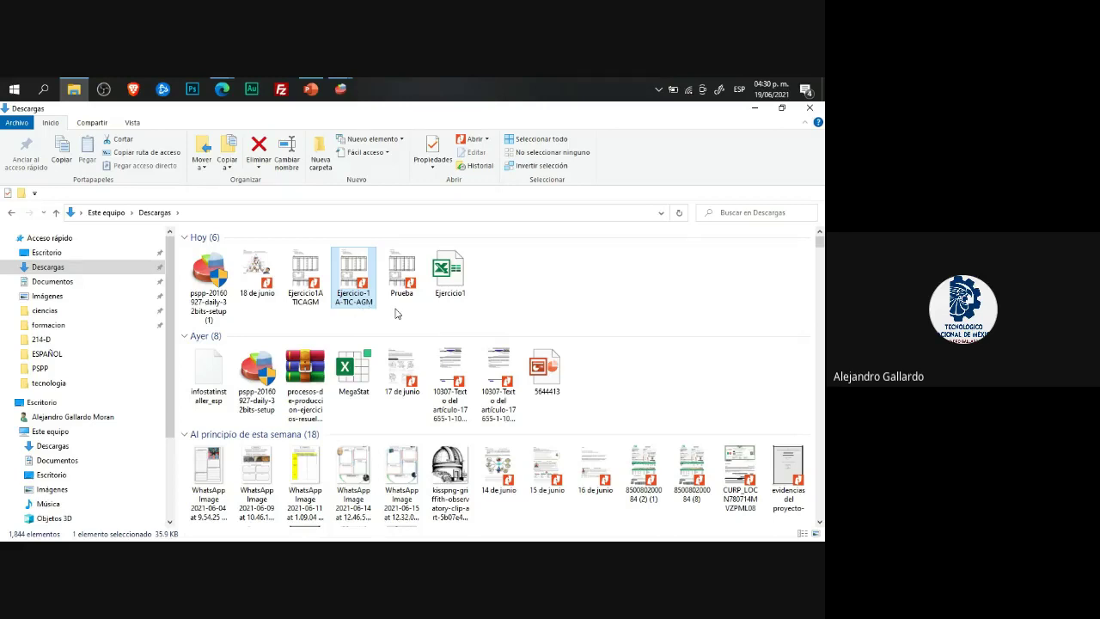
# Step: Minimize the PSPP results viewer, return to the Descargas folder in File Explorer and open the Ejercicio-1A-TIC-AGM PDF
pyautogui.click(341, 89)
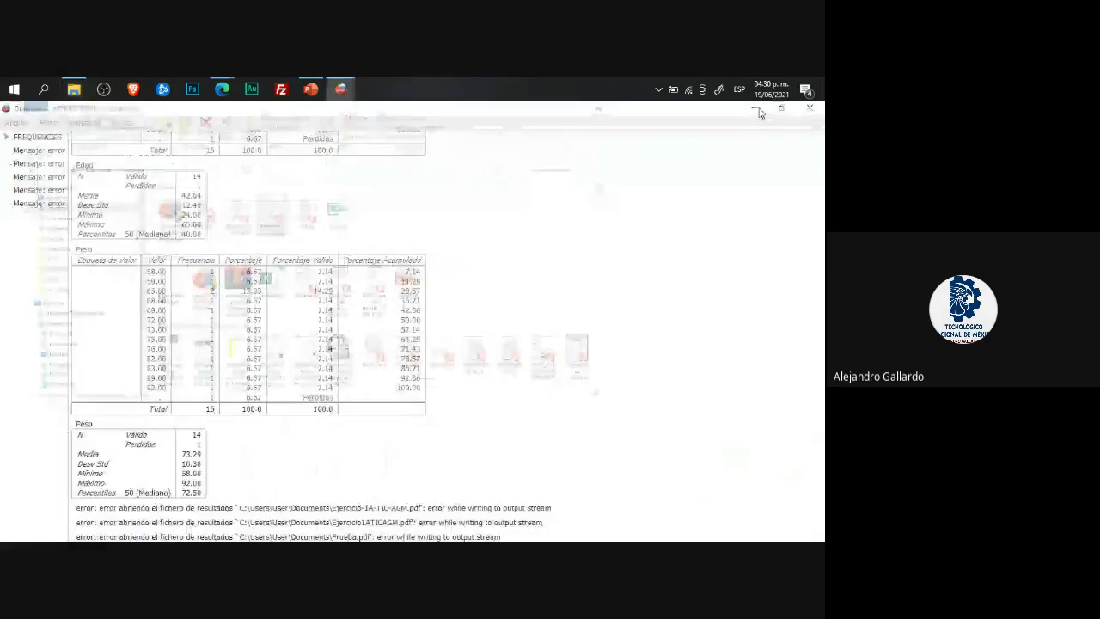
pyautogui.click(756, 109)
pyautogui.click(491, 114)
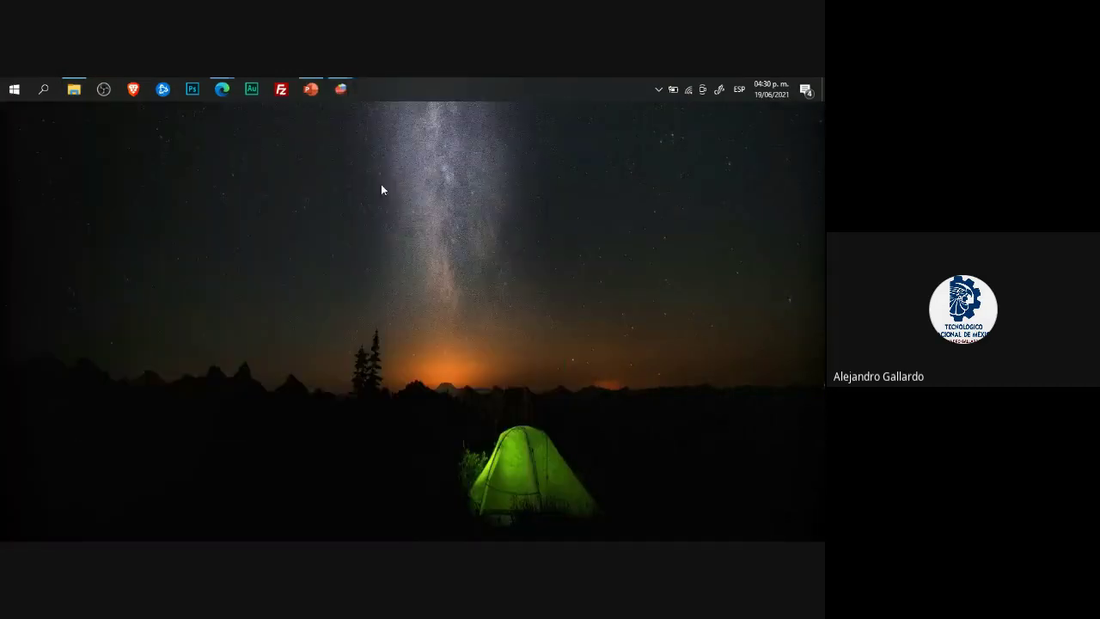
pyautogui.click(75, 89)
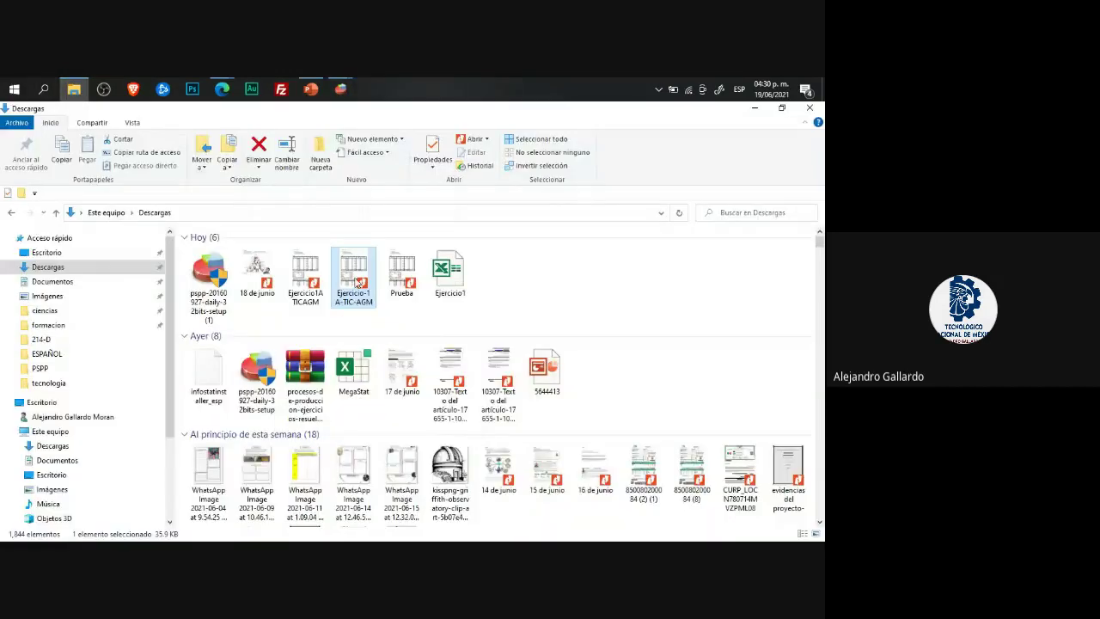
pyautogui.doubleClick(359, 280)
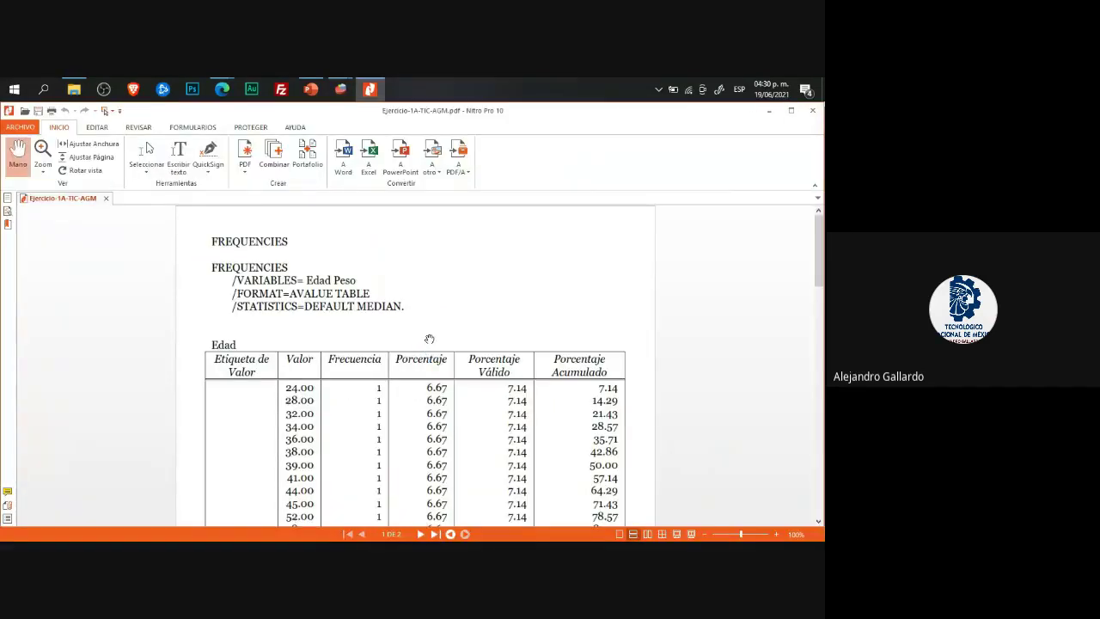
# Step: Review the Edad and Peso tables and the remaining output on both PDF pages, and close the document
pyautogui.scroll(-2, 429, 340)
pyautogui.scroll(-1, 422, 346)
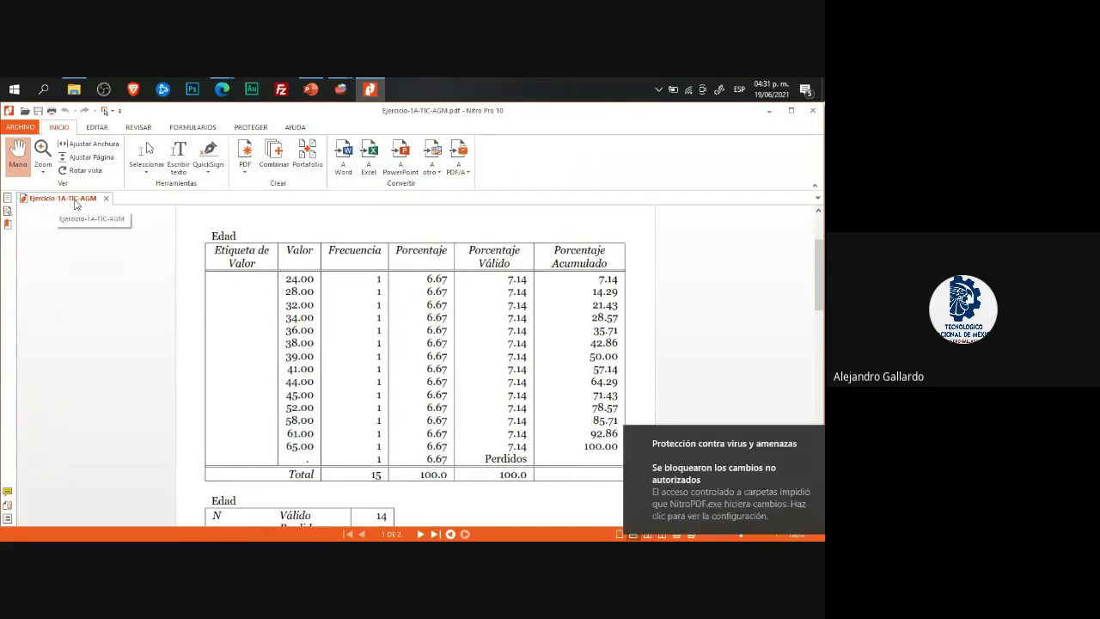
pyautogui.scroll(-6, 382, 358)
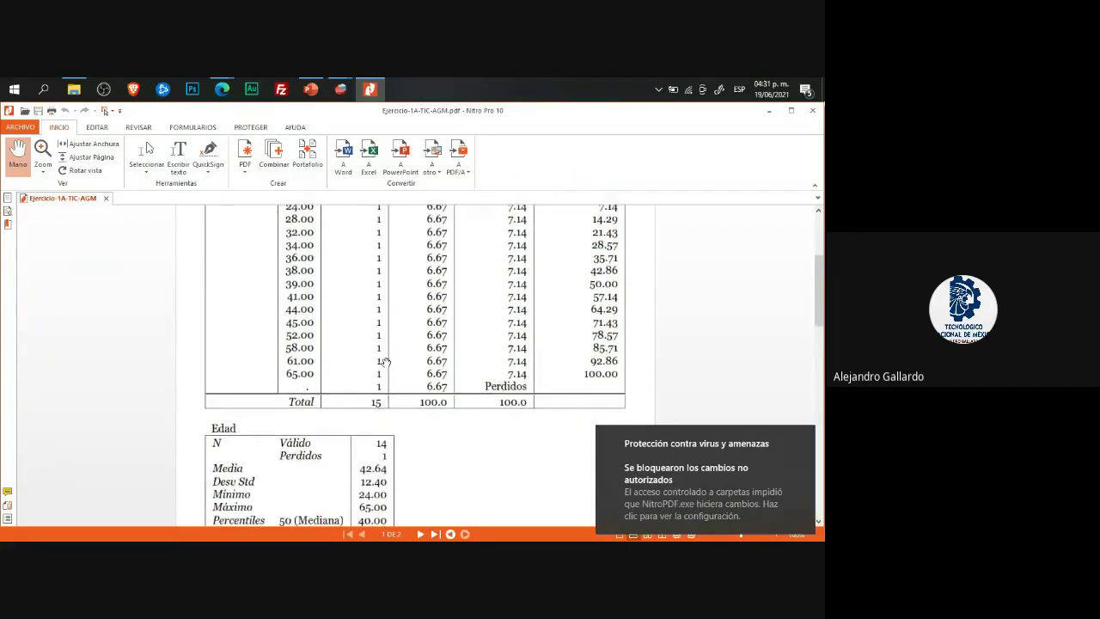
pyautogui.scroll(-8, 307, 393)
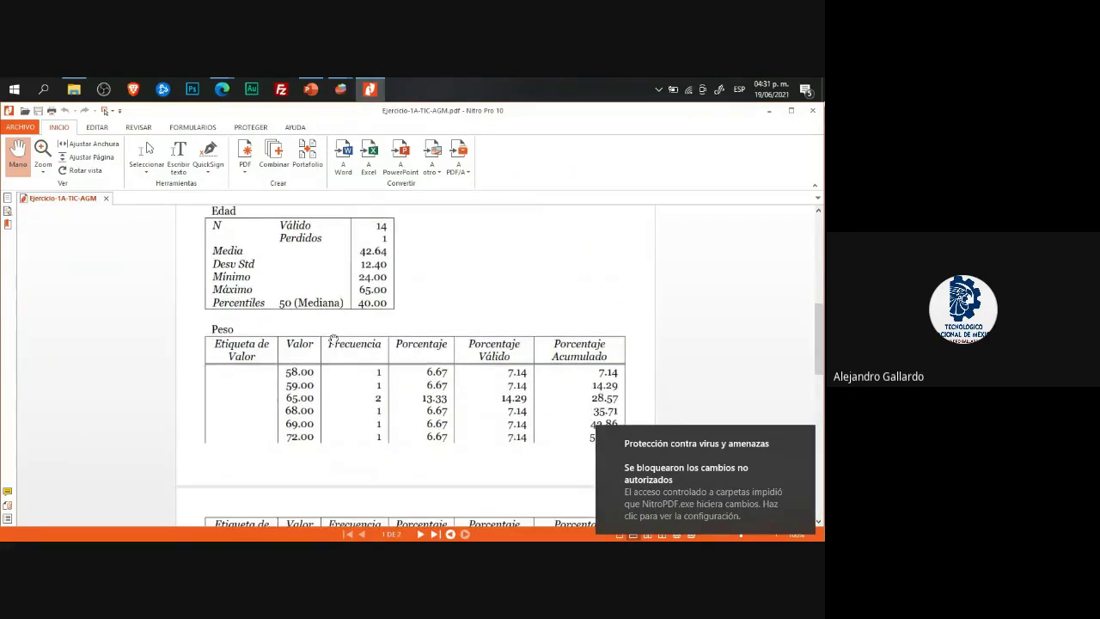
pyautogui.scroll(-8, 379, 370)
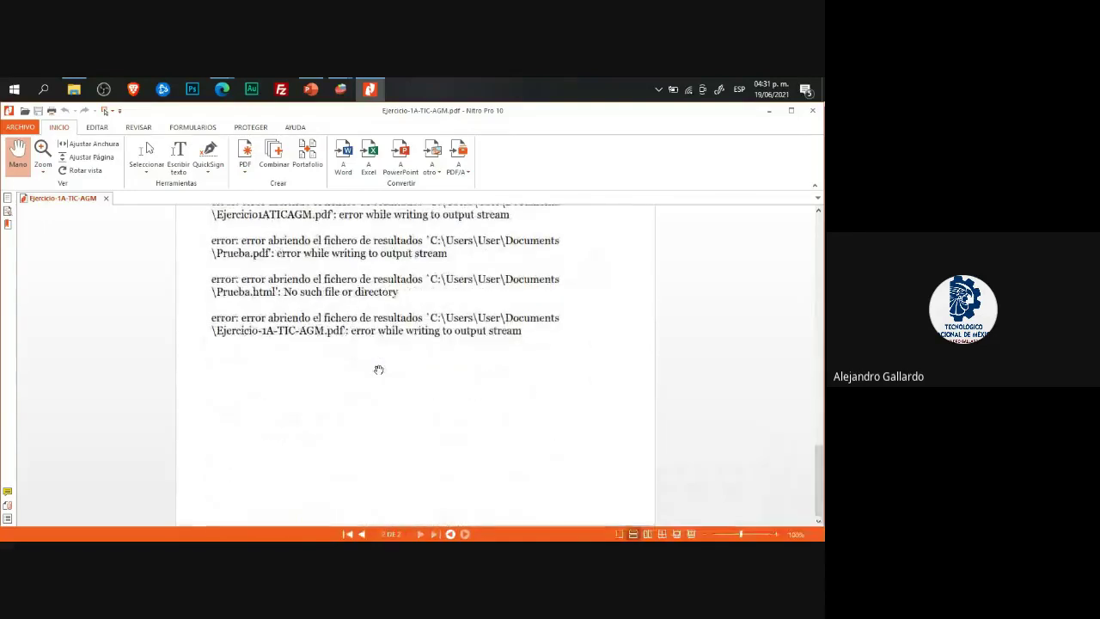
pyautogui.scroll(9, 377, 370)
pyautogui.scroll(-5, 380, 382)
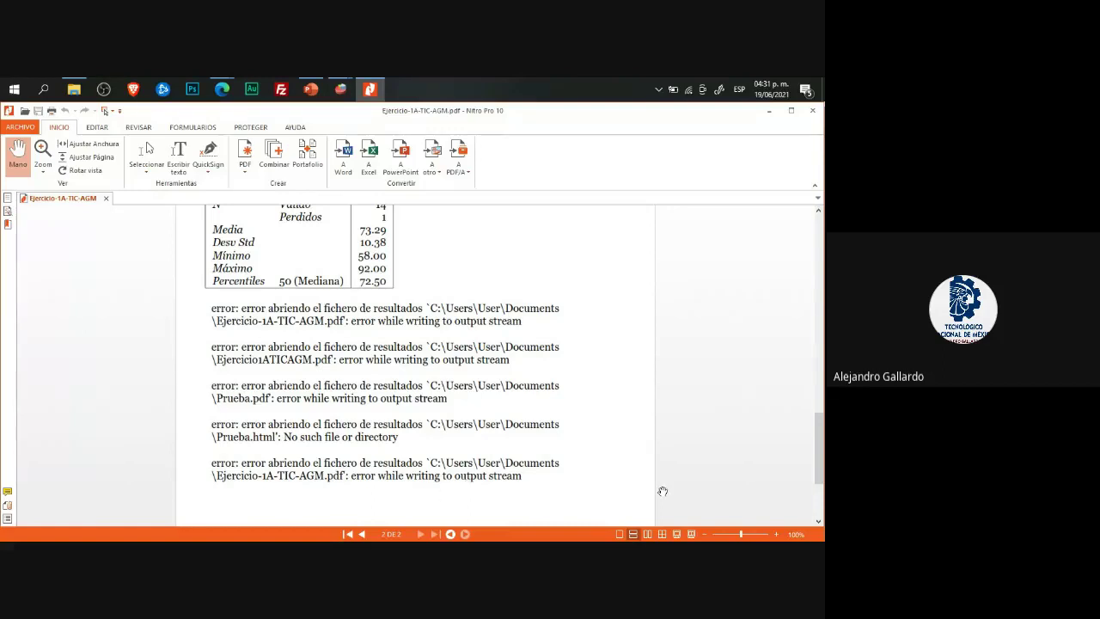
pyautogui.moveTo(819, 432); pyautogui.dragTo(820, 230)
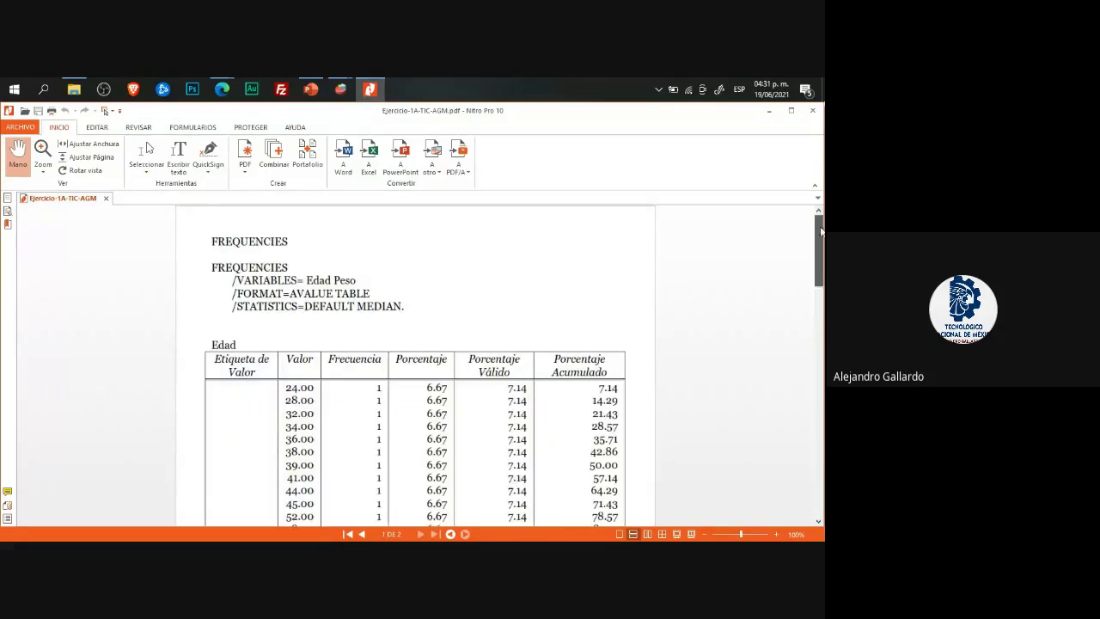
pyautogui.click(812, 112)
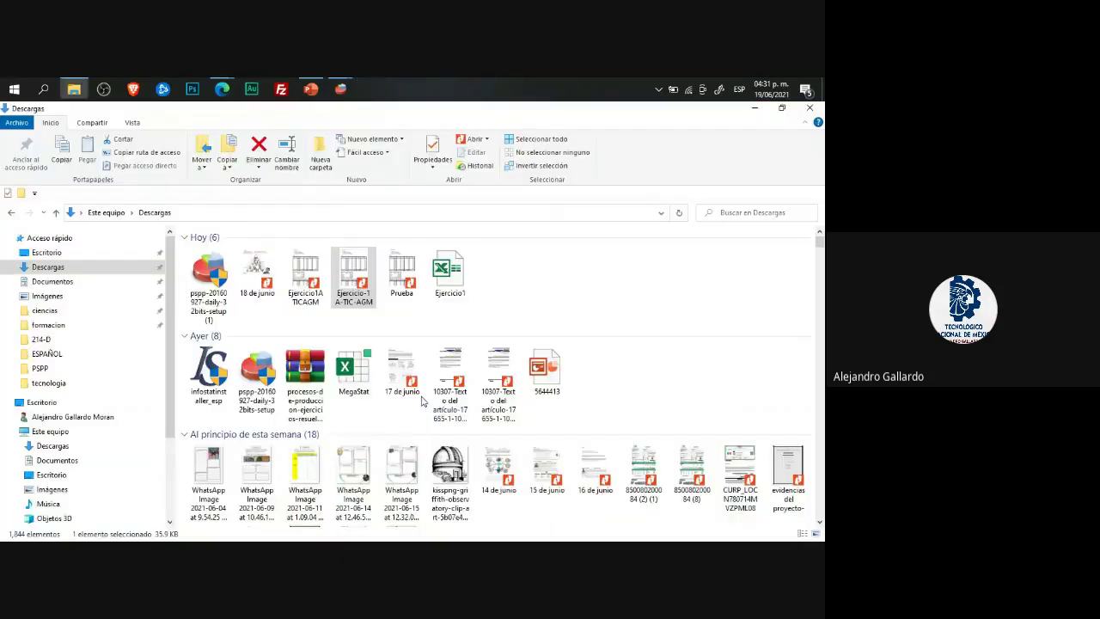
# Step: Switch to PowerPoint, review the PSPP exercise slides on the frequency results and variable selection, and minimize the presentation
pyautogui.moveTo(222, 89)
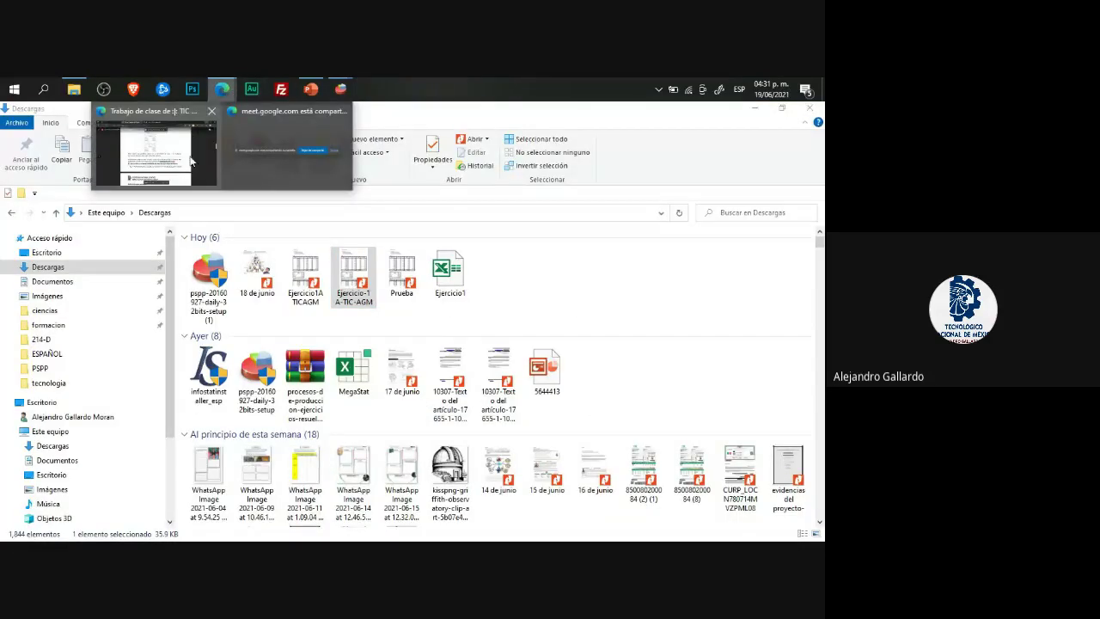
pyautogui.click(310, 89)
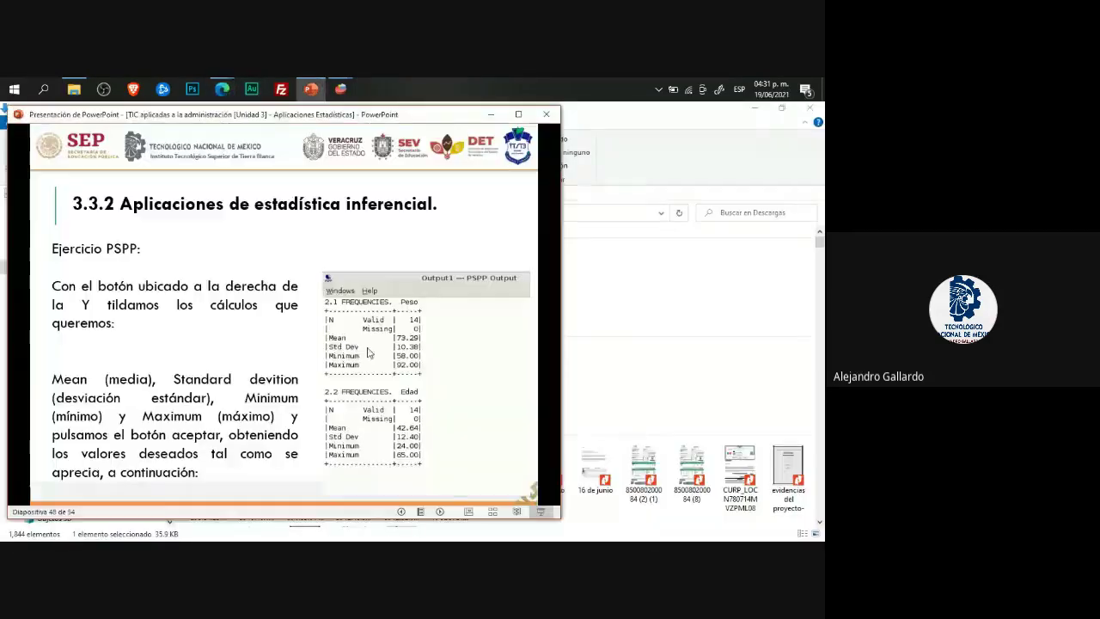
pyautogui.click(228, 345)
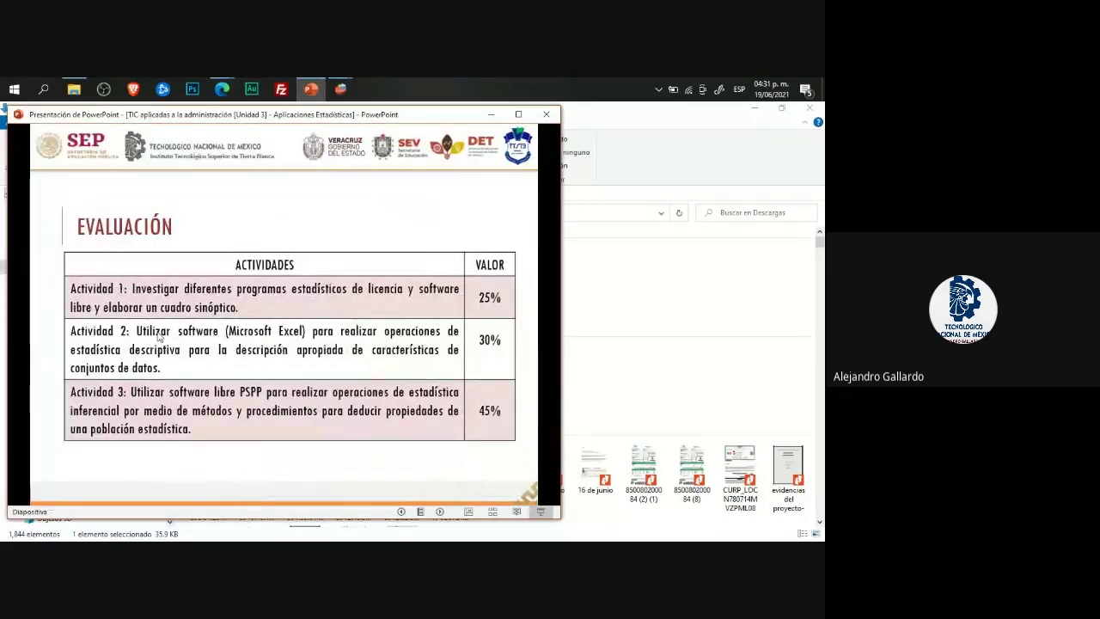
pyautogui.scroll(1, 158, 338)
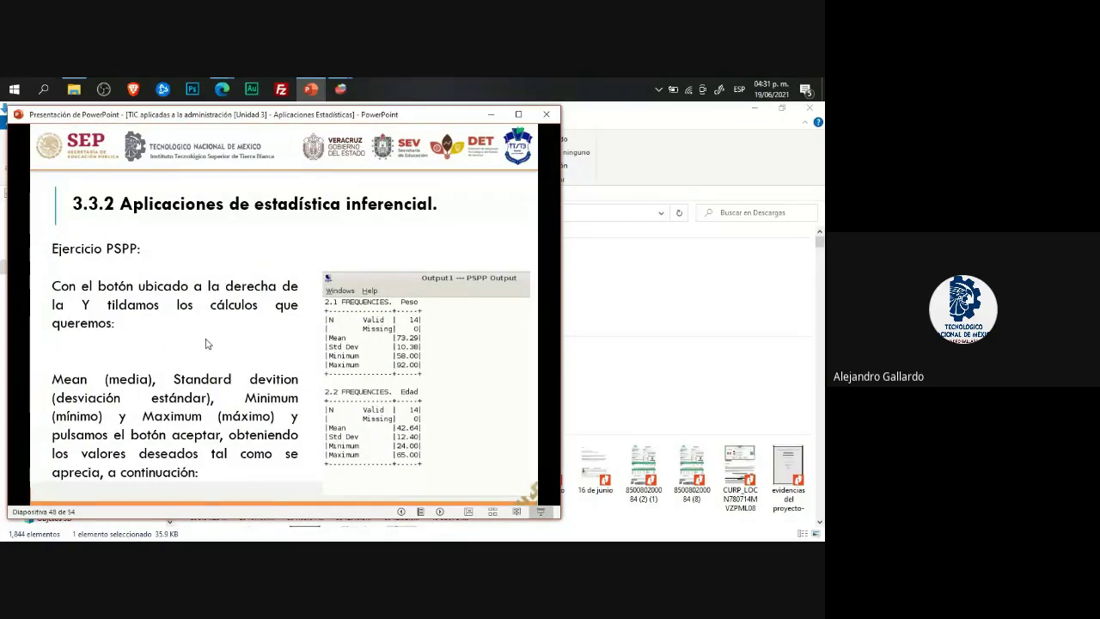
pyautogui.scroll(1, 205, 343)
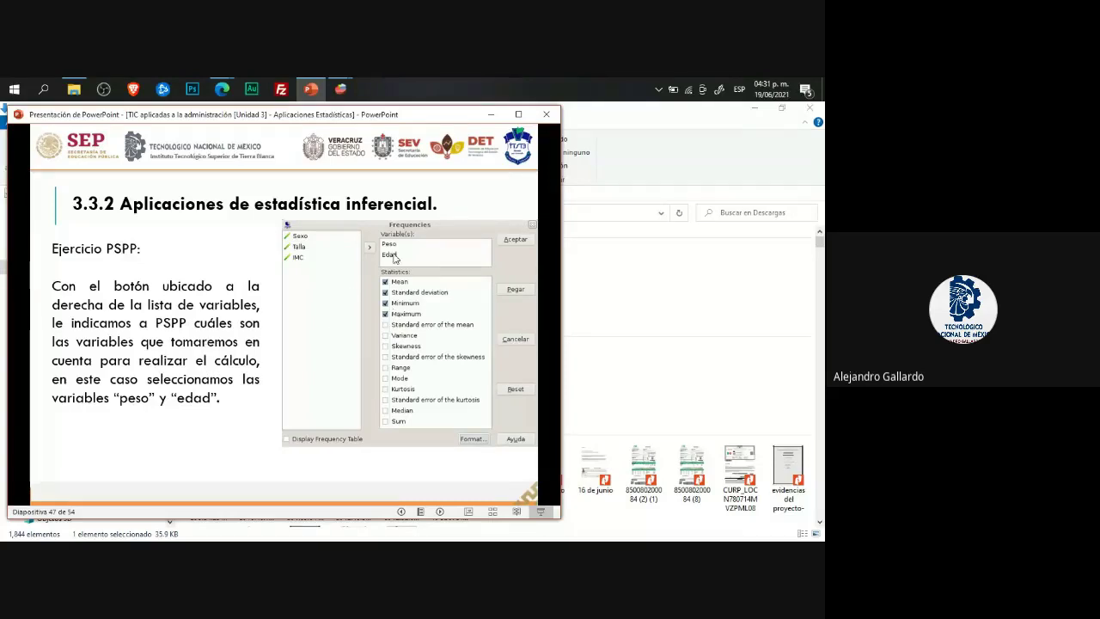
pyautogui.click(489, 114)
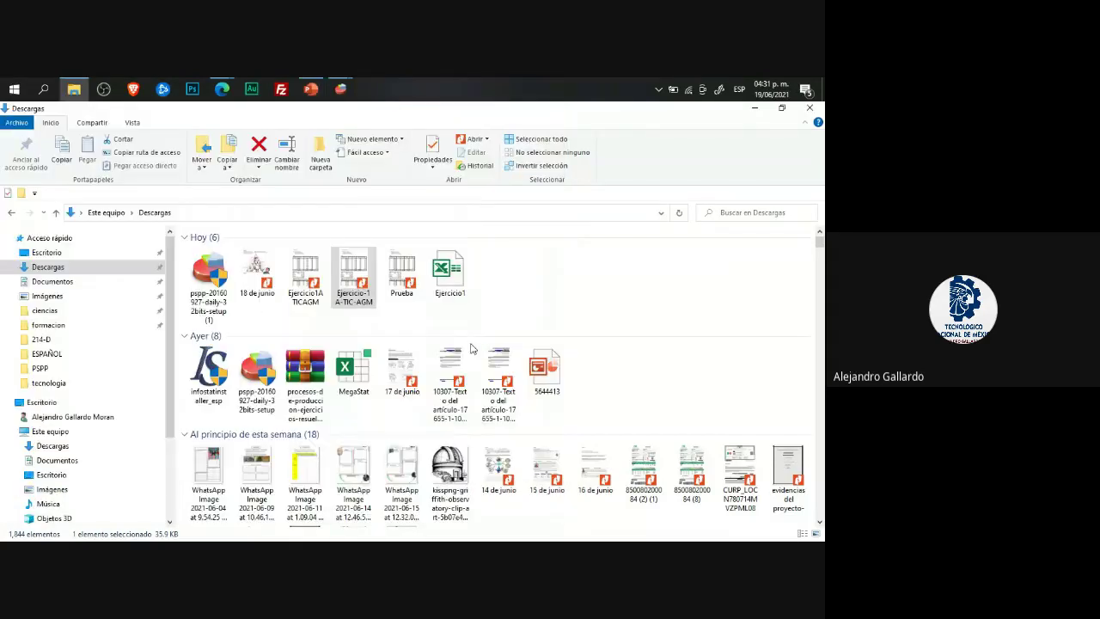
# Step: Switch to PSPP, close the results viewer and bring up the data editor with Estadistica.sav
pyautogui.moveTo(340, 88)
pyautogui.click(381, 156)
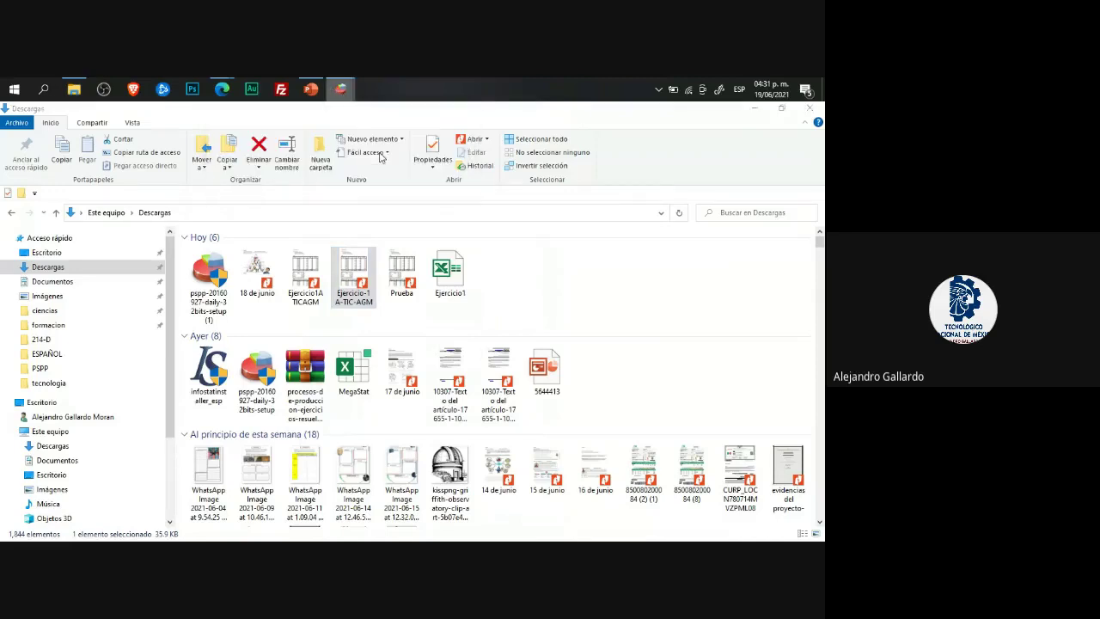
pyautogui.click(807, 108)
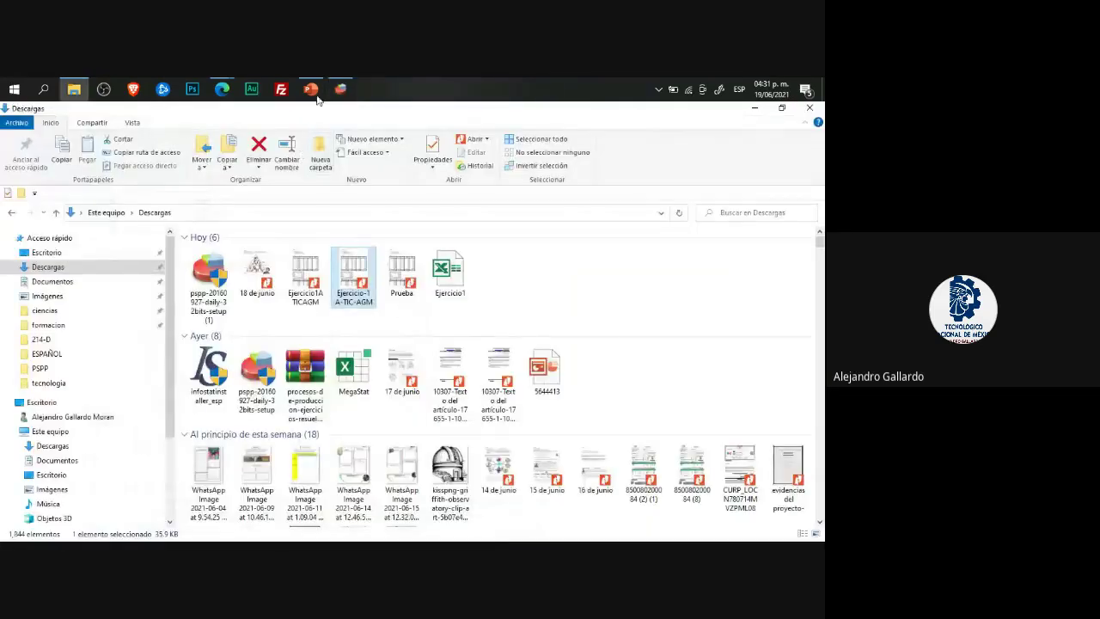
pyautogui.click(340, 89)
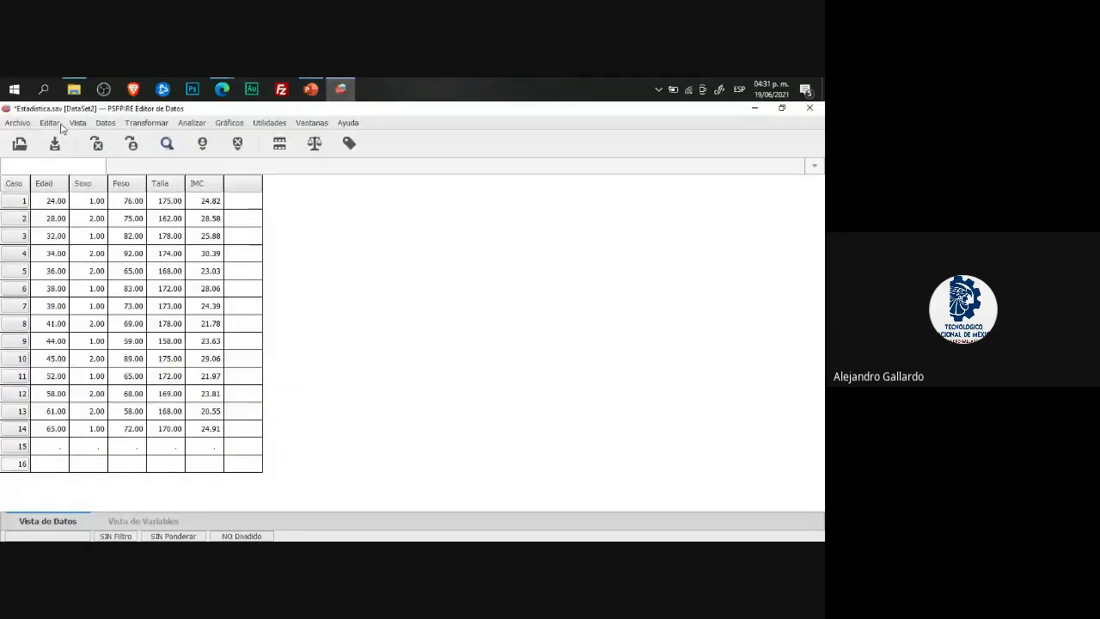
pyautogui.click(22, 124)
pyautogui.click(421, 354)
pyautogui.click(17, 123)
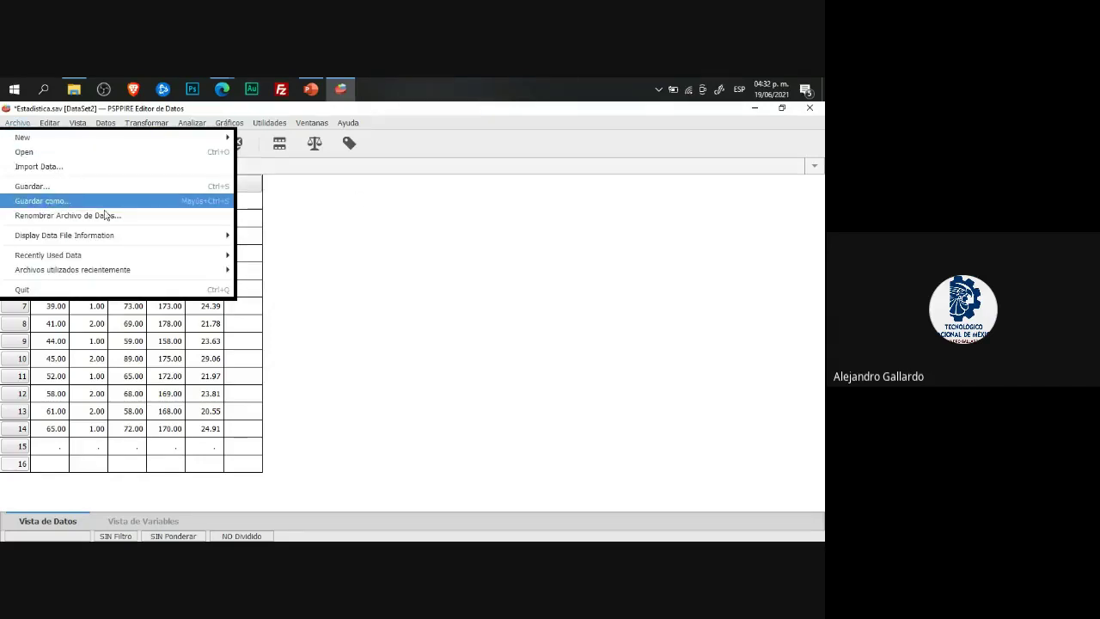
pyautogui.moveTo(49, 123)
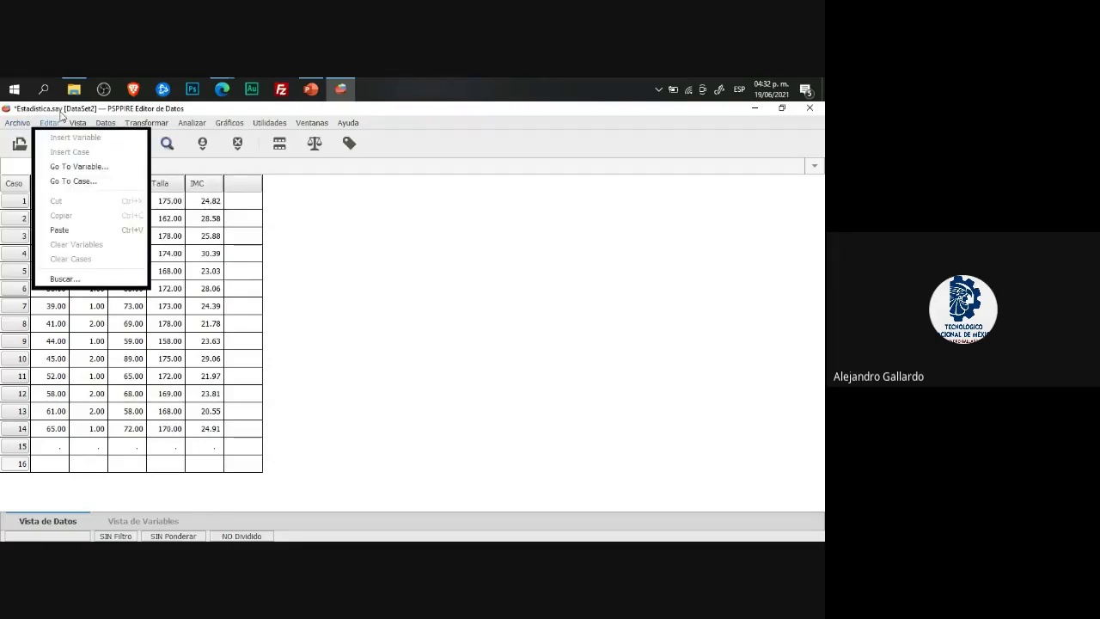
pyautogui.click(35, 113)
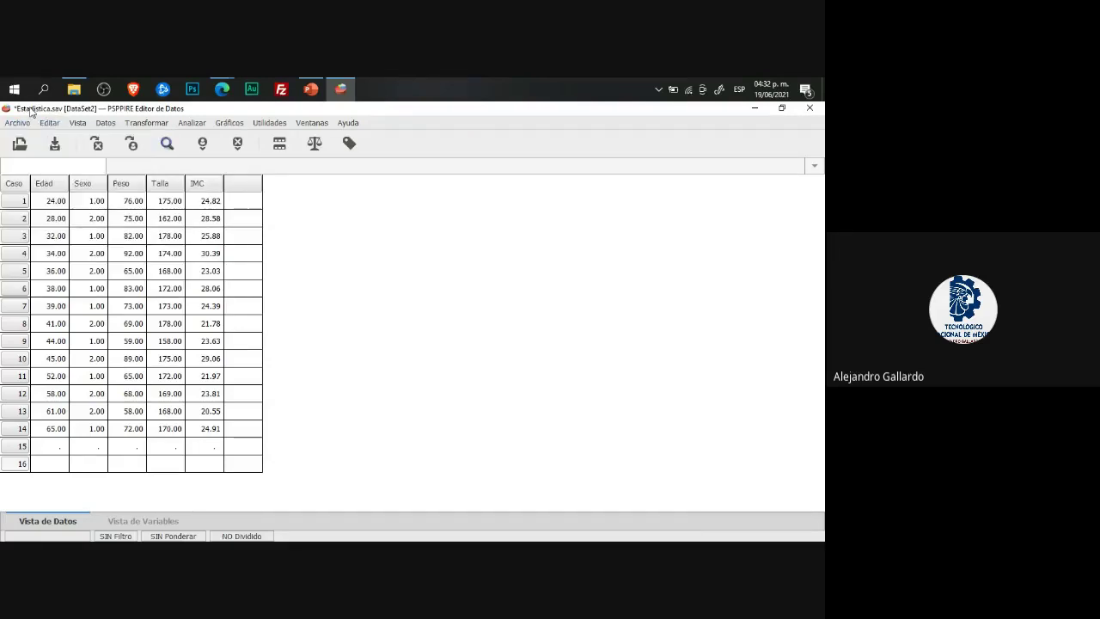
# Step: Close the data editor, saving the changes to Estadistica.sav, and close the remaining results viewer to exit PSPP
pyautogui.click(808, 110)
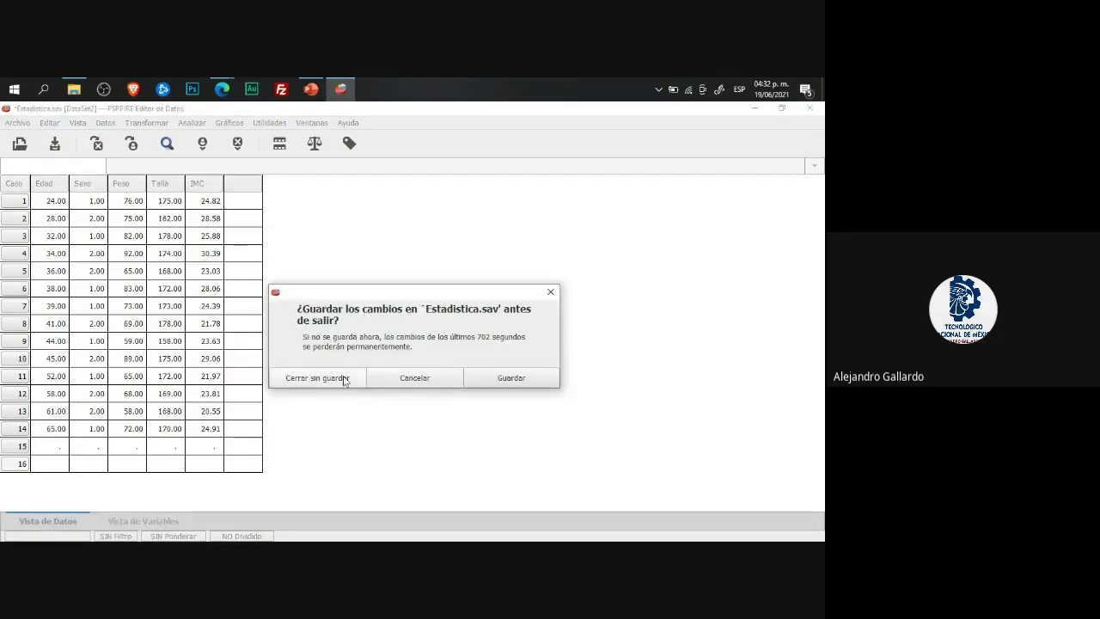
pyautogui.click(509, 378)
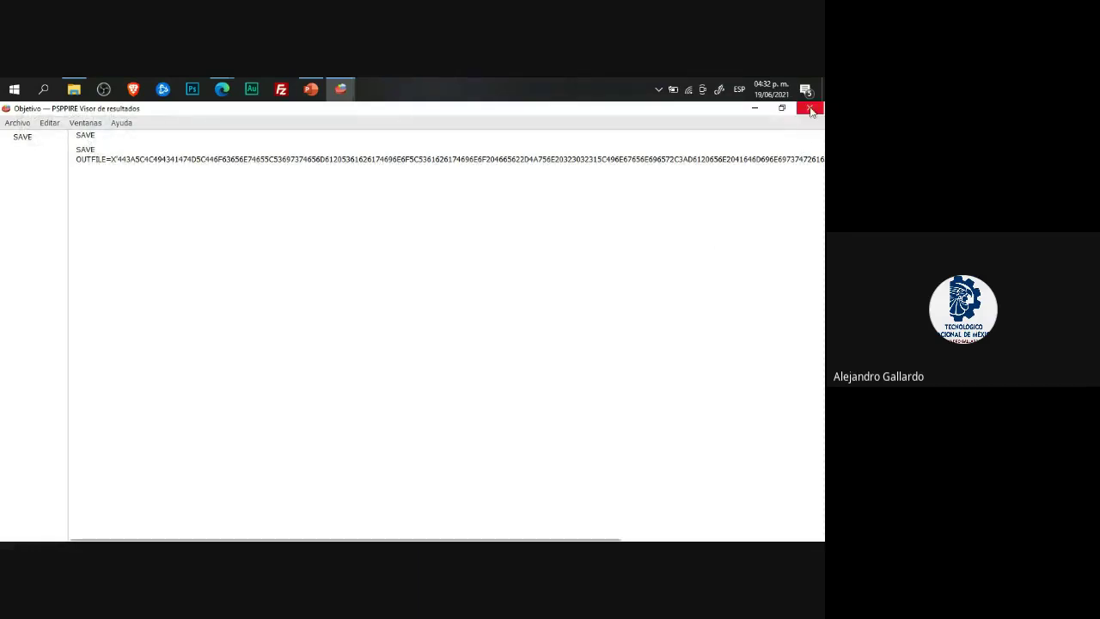
pyautogui.click(810, 109)
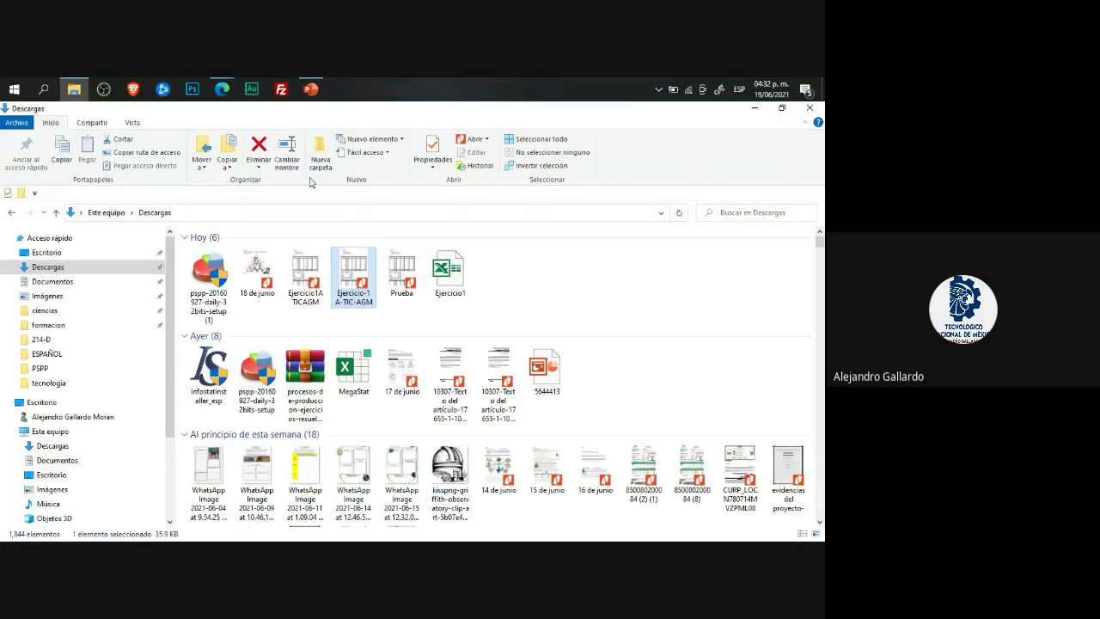
# Step: Switch to the Classroom exercise PDF in Edge and read the inciso b) instructions on page 5
pyautogui.moveTo(222, 89)
pyautogui.click(167, 142)
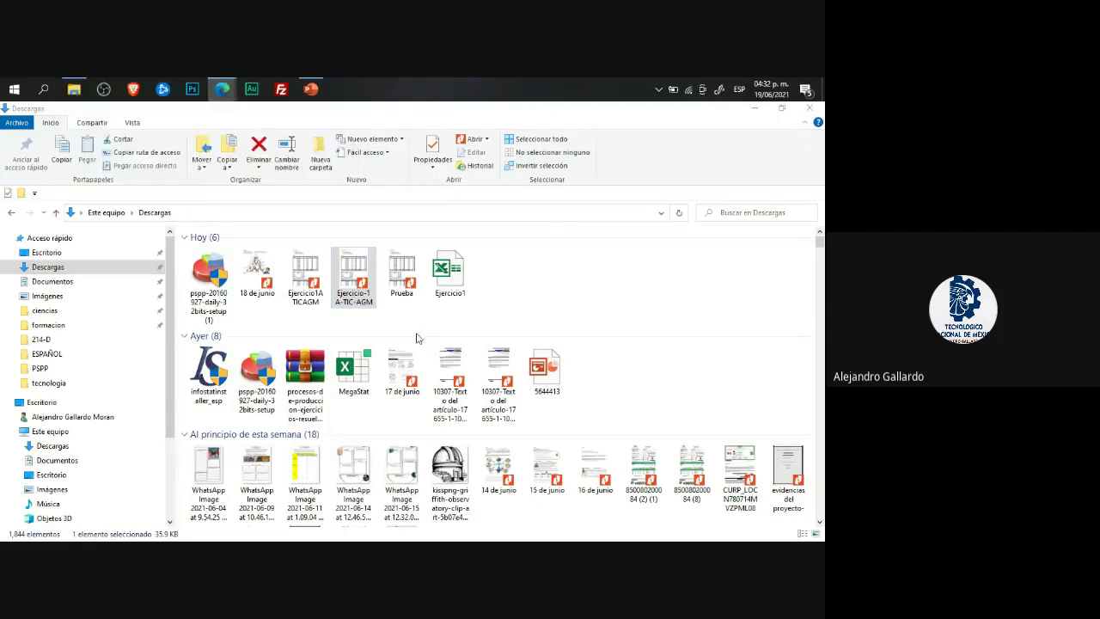
pyautogui.scroll(-3, 429, 363)
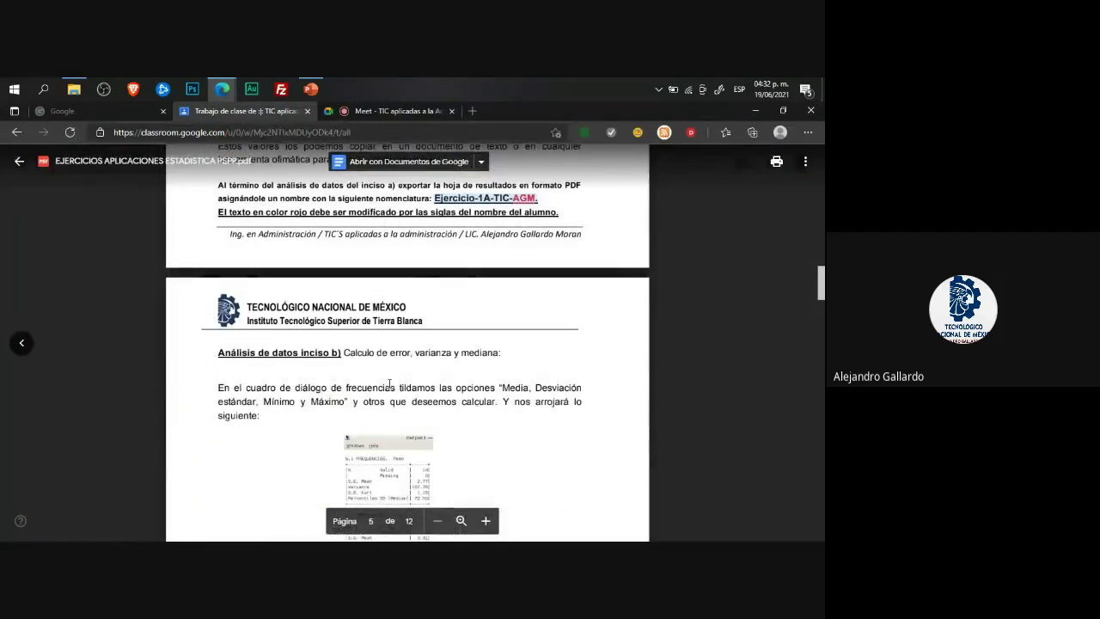
pyautogui.scroll(-1, 292, 375)
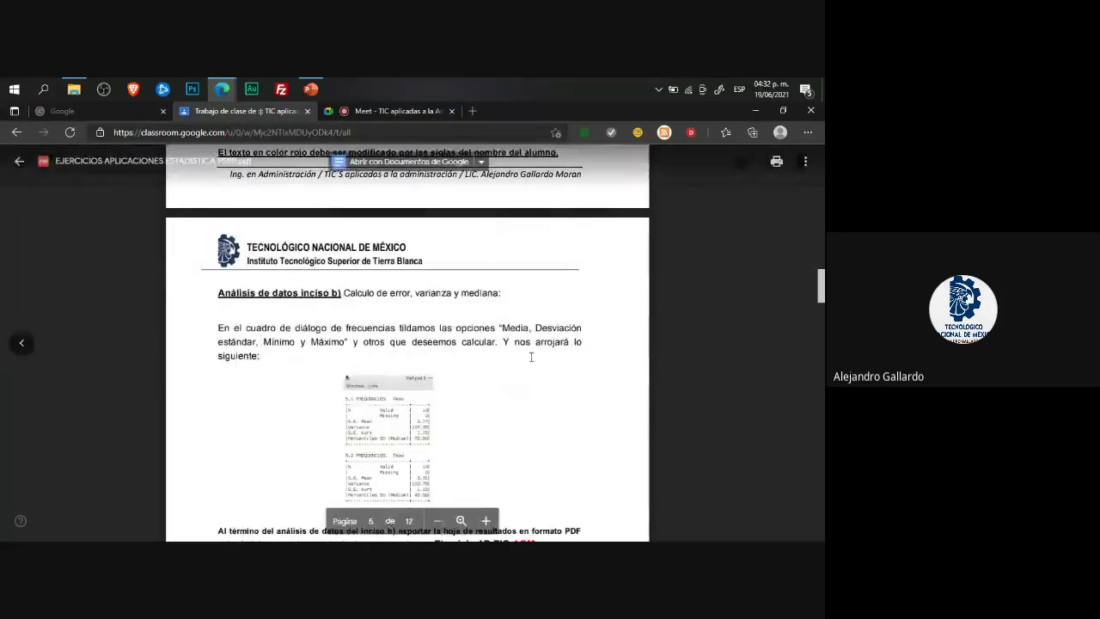
pyautogui.scroll(-1, 428, 347)
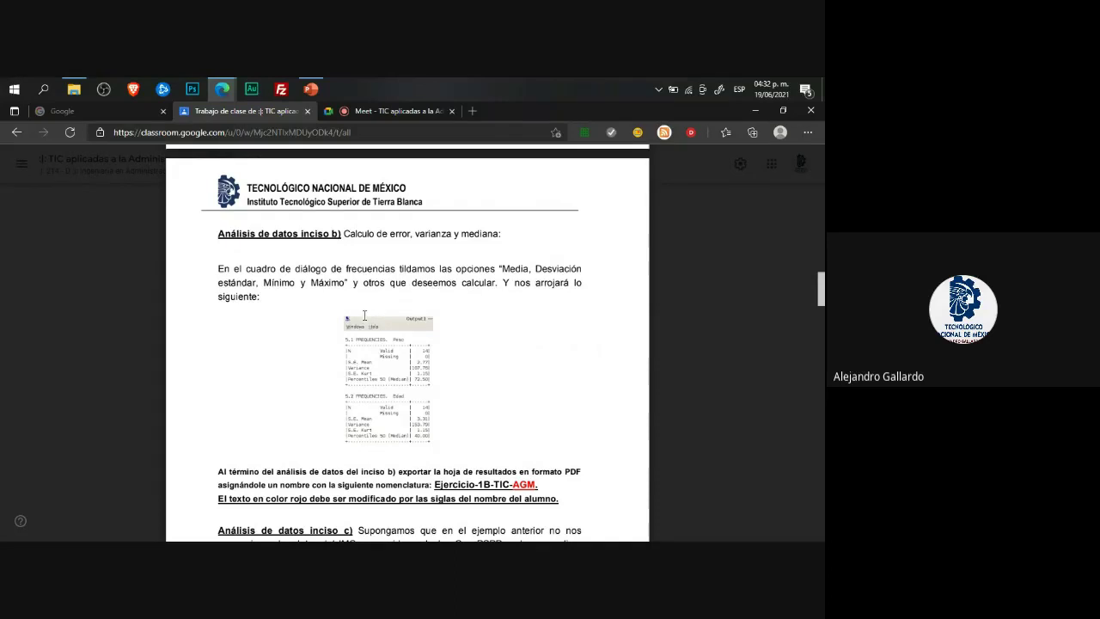
# Step: Look back over the inciso a) frequencies instructions and data table on pages 2 to 4, and return to inciso b)
pyautogui.scroll(10, 324, 324)
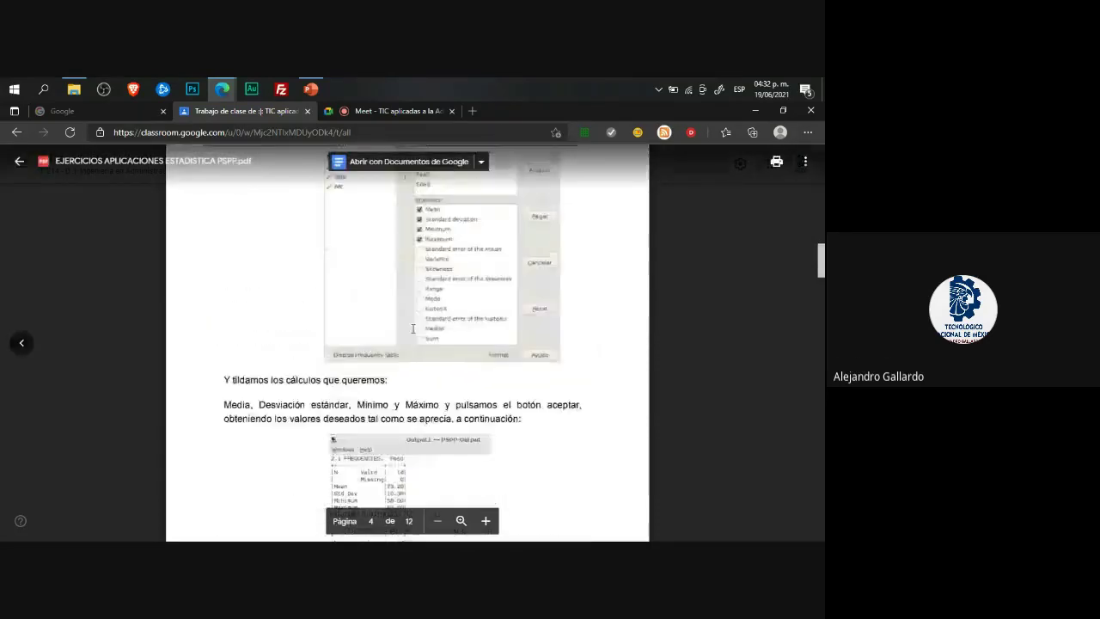
pyautogui.scroll(-8, 413, 296)
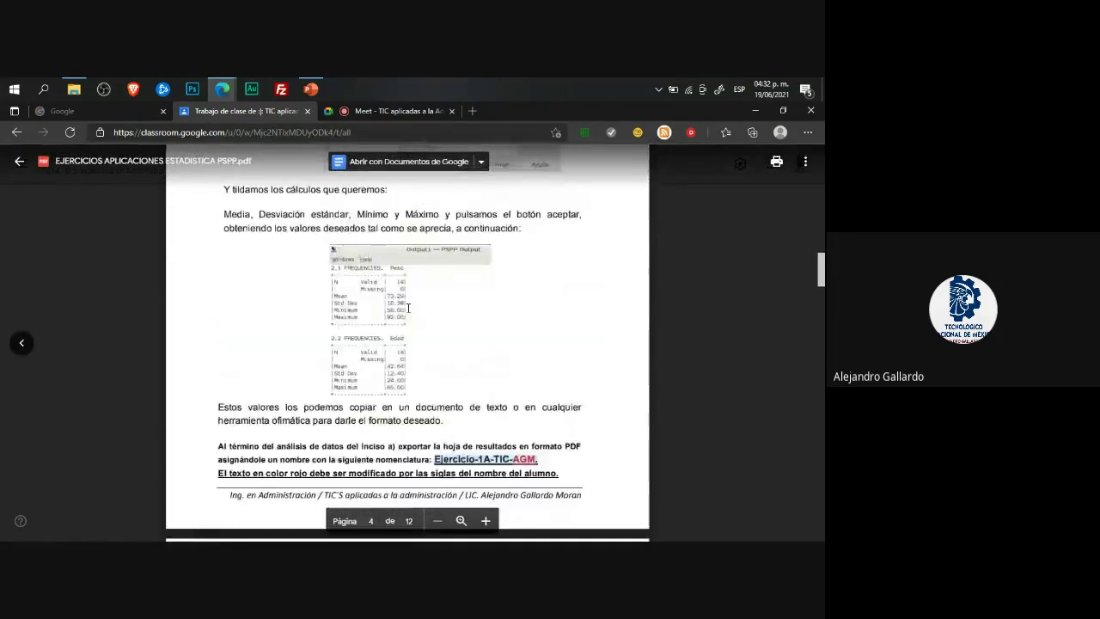
pyautogui.scroll(10, 409, 318)
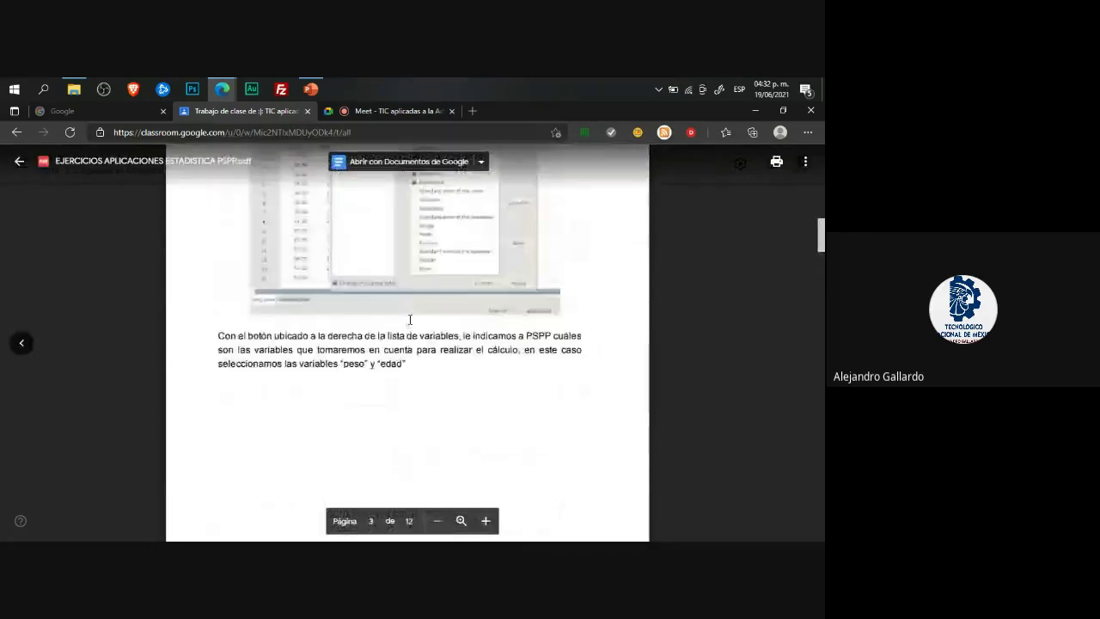
pyautogui.scroll(3, 384, 298)
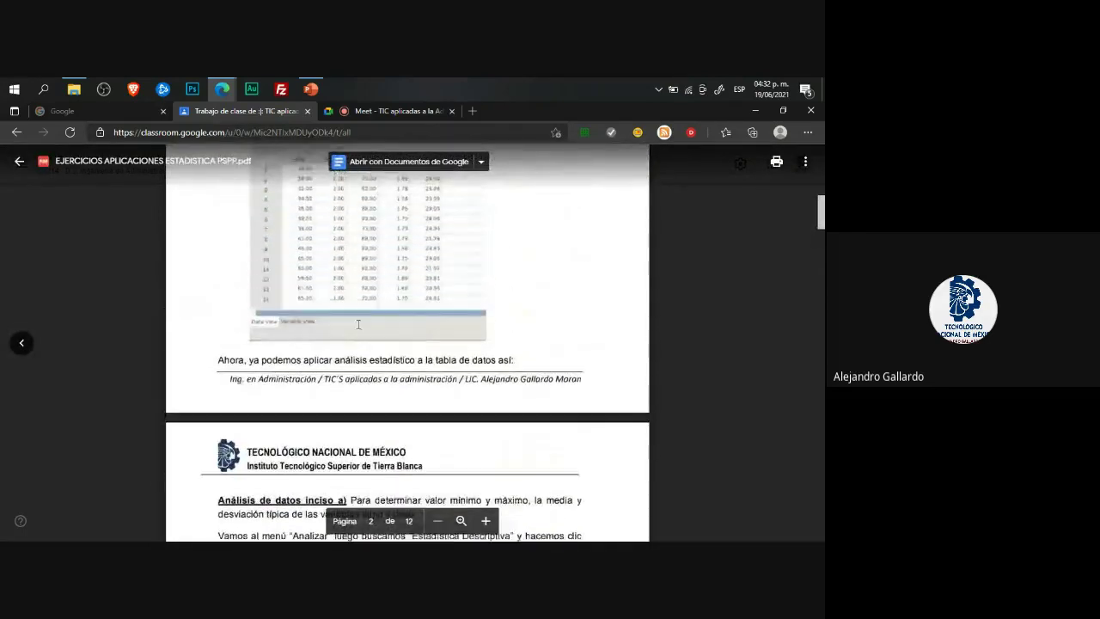
pyautogui.scroll(-10, 367, 295)
pyautogui.scroll(-6, 364, 326)
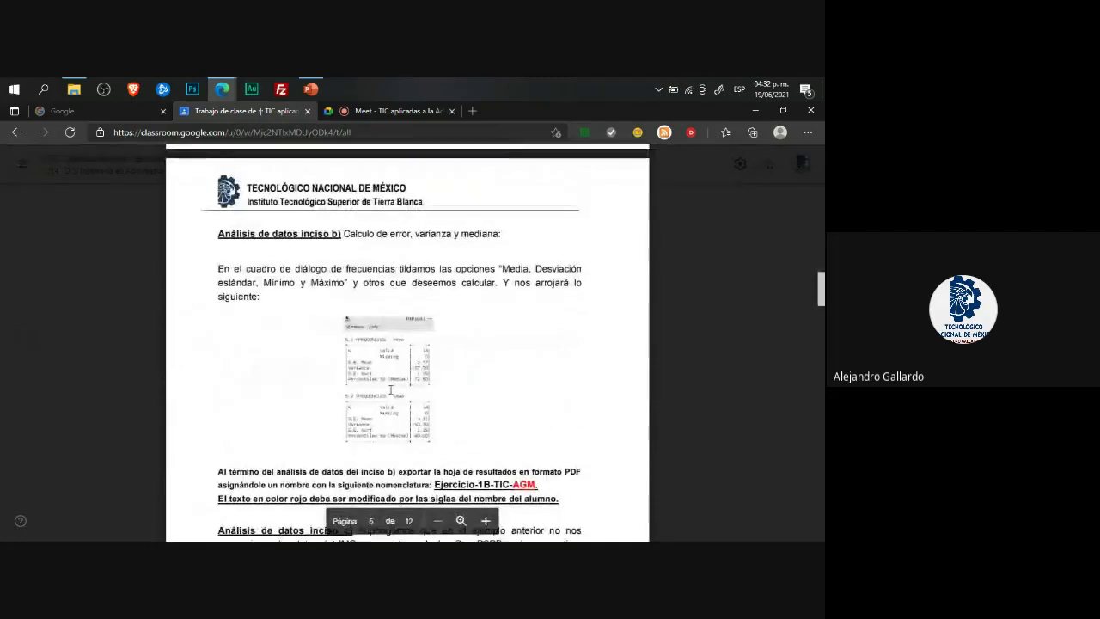
# Step: Examine inciso b)'s required statistics, sample output and export name, plus the inciso c) instructions on page 5
pyautogui.scroll(-4, 378, 369)
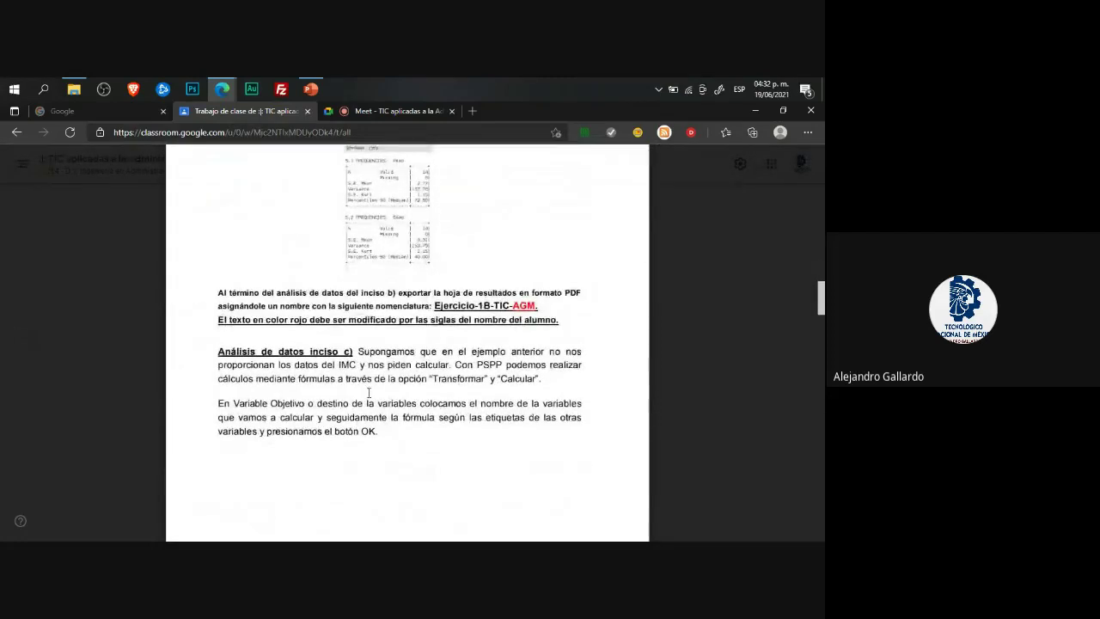
pyautogui.scroll(3, 369, 392)
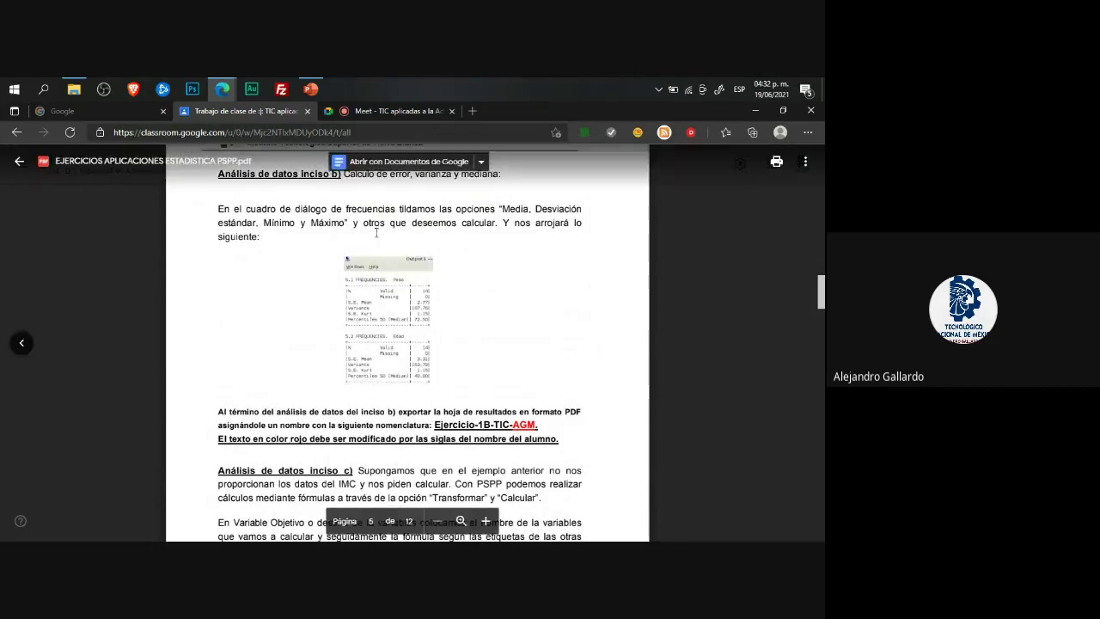
pyautogui.scroll(1, 381, 281)
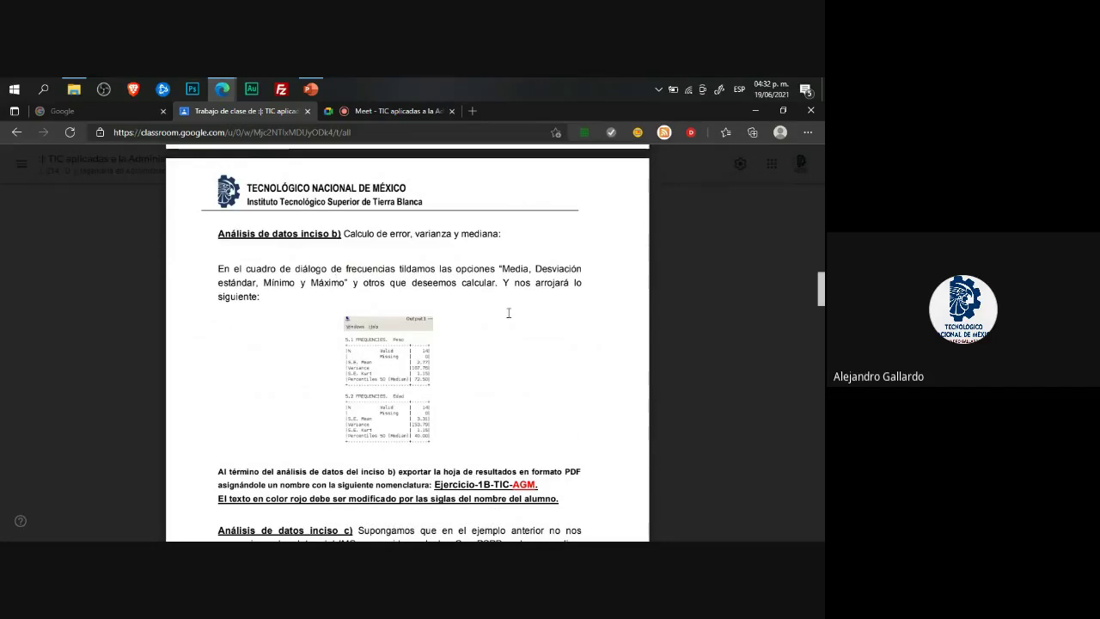
pyautogui.scroll(1, 337, 288)
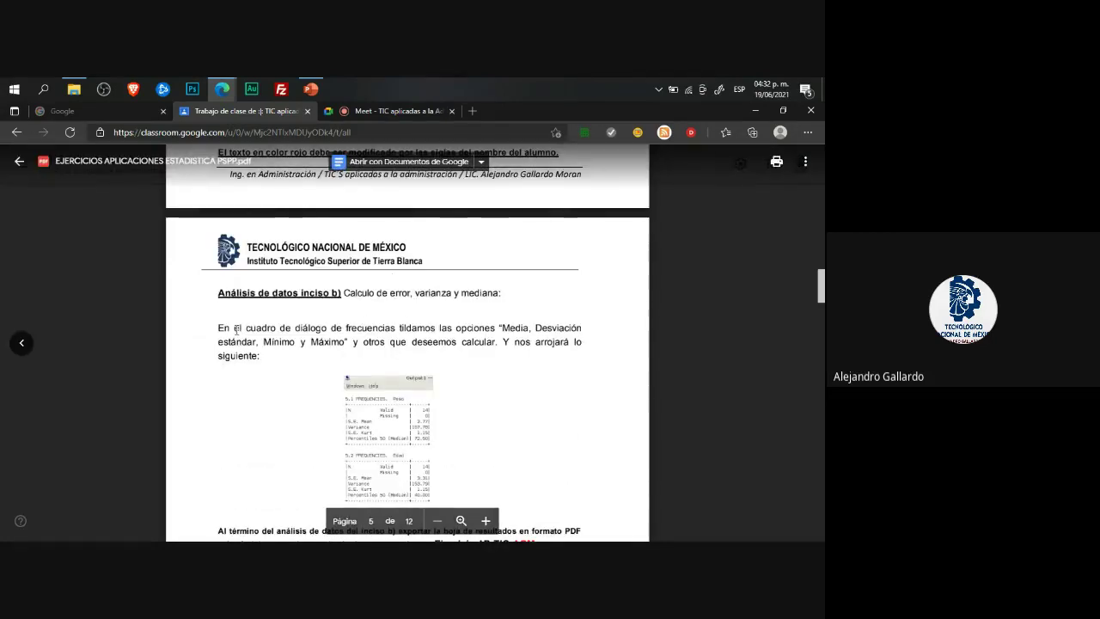
pyautogui.moveTo(501, 327); pyautogui.dragTo(475, 346)
pyautogui.moveTo(418, 294); pyautogui.dragTo(485, 298)
pyautogui.click(449, 320)
pyautogui.scroll(-3, 382, 380)
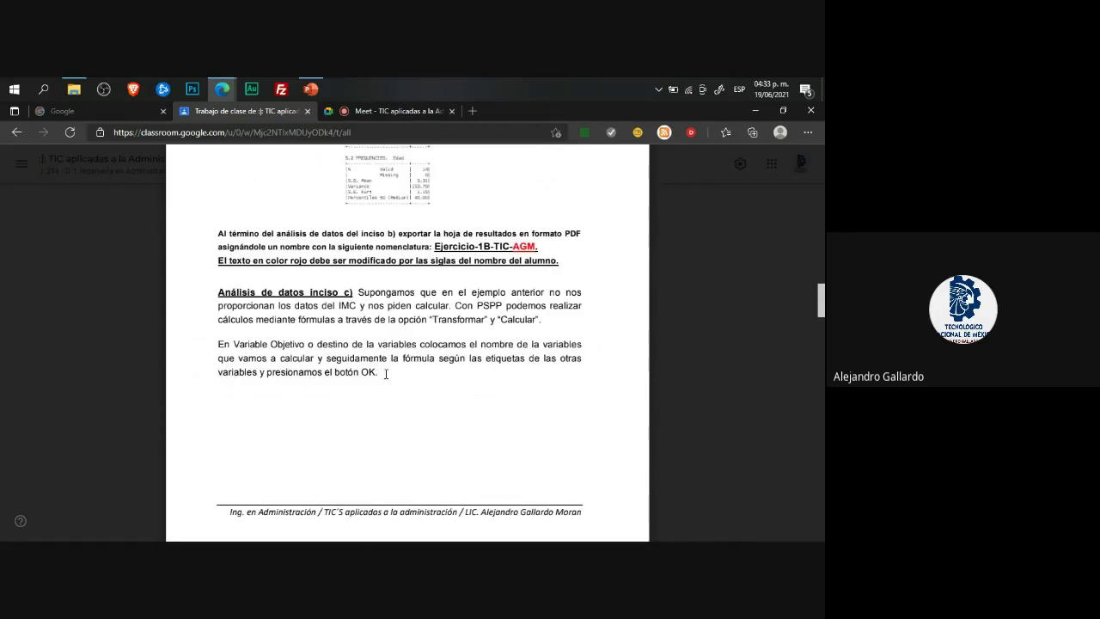
# Step: Highlight "Calculo de error, varianza y mediana" in the inciso b) heading, clear the selection, and review the sample output below
pyautogui.scroll(5, 385, 374)
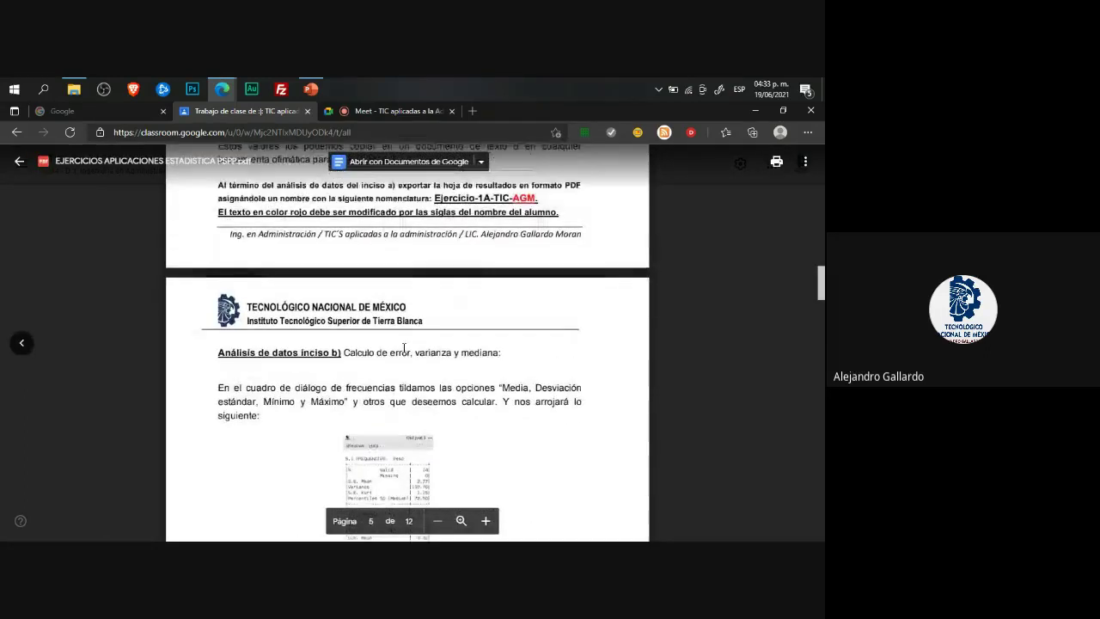
pyautogui.moveTo(343, 352); pyautogui.dragTo(466, 350)
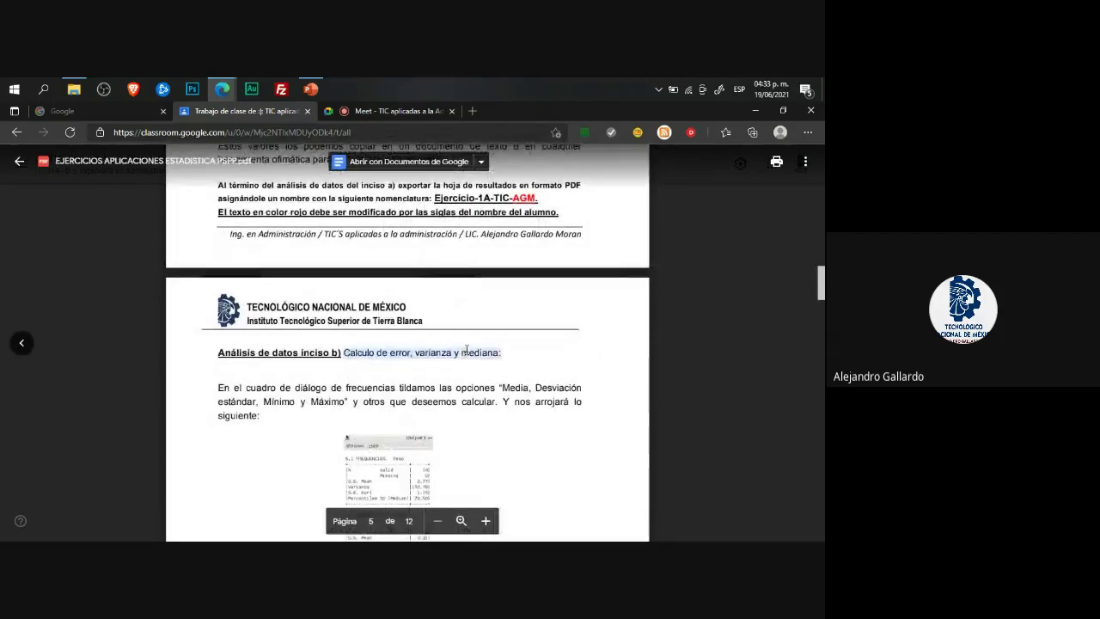
pyautogui.click(369, 358)
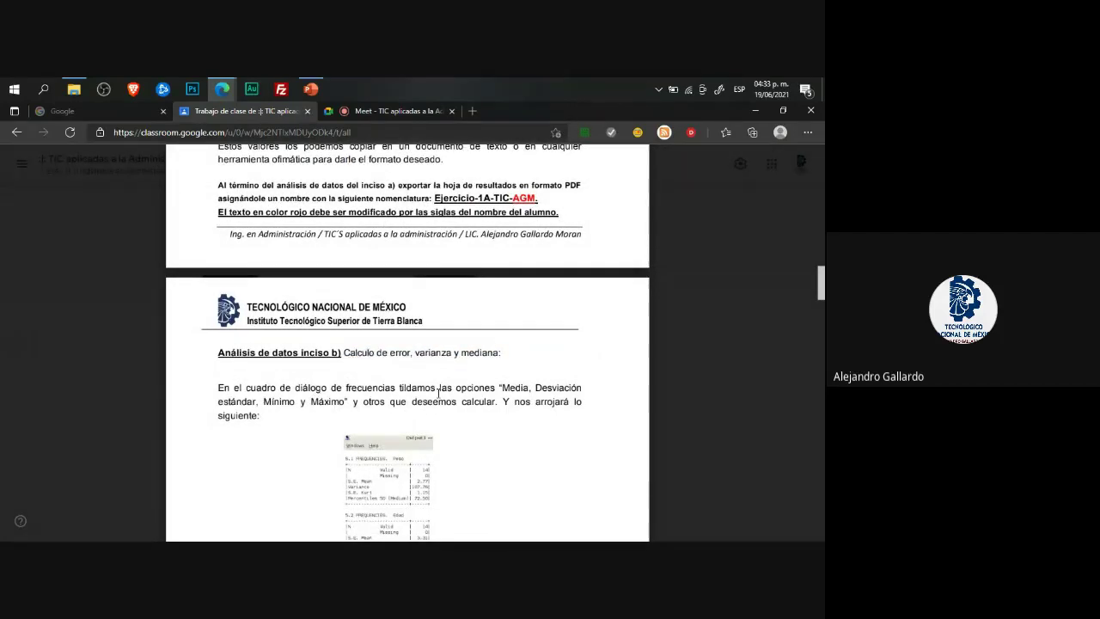
pyautogui.scroll(-2, 439, 393)
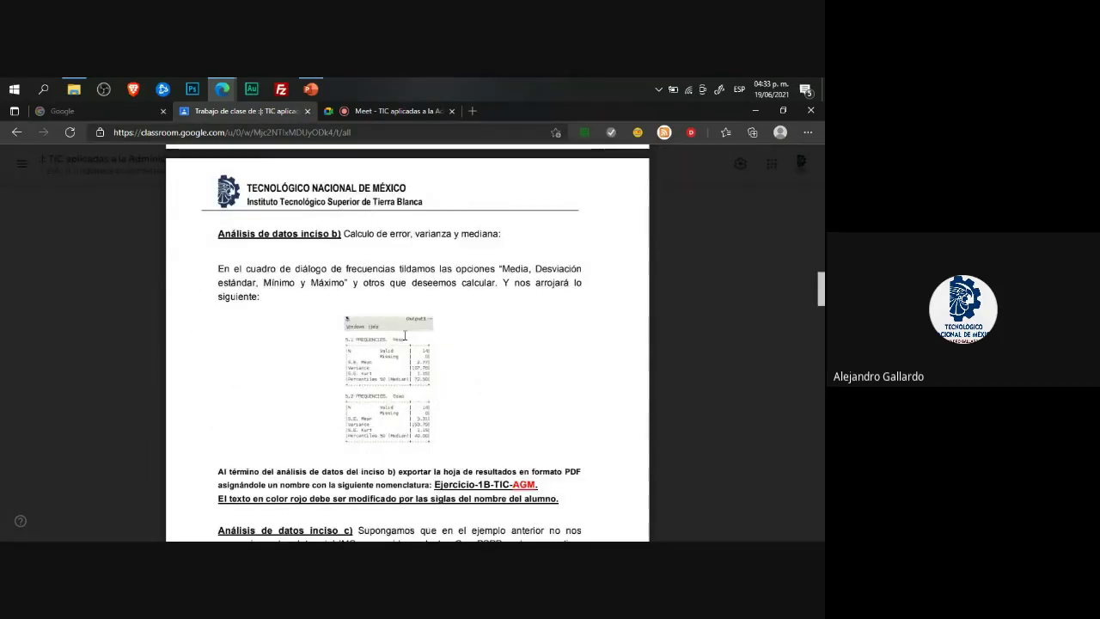
# Step: Switch to File Explorer and open the Sistema Sabatino folder under LICAGM and Docente on the Respaldo (D:) drive
pyautogui.click(75, 90)
pyautogui.scroll(-3, 69, 455)
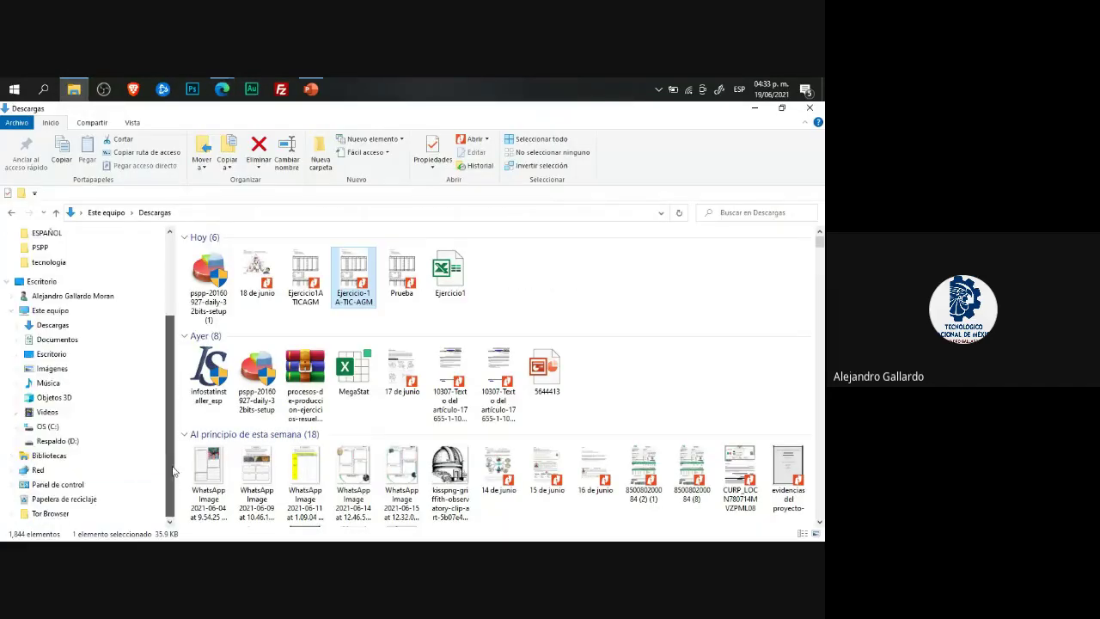
pyautogui.click(57, 440)
pyautogui.click(216, 264)
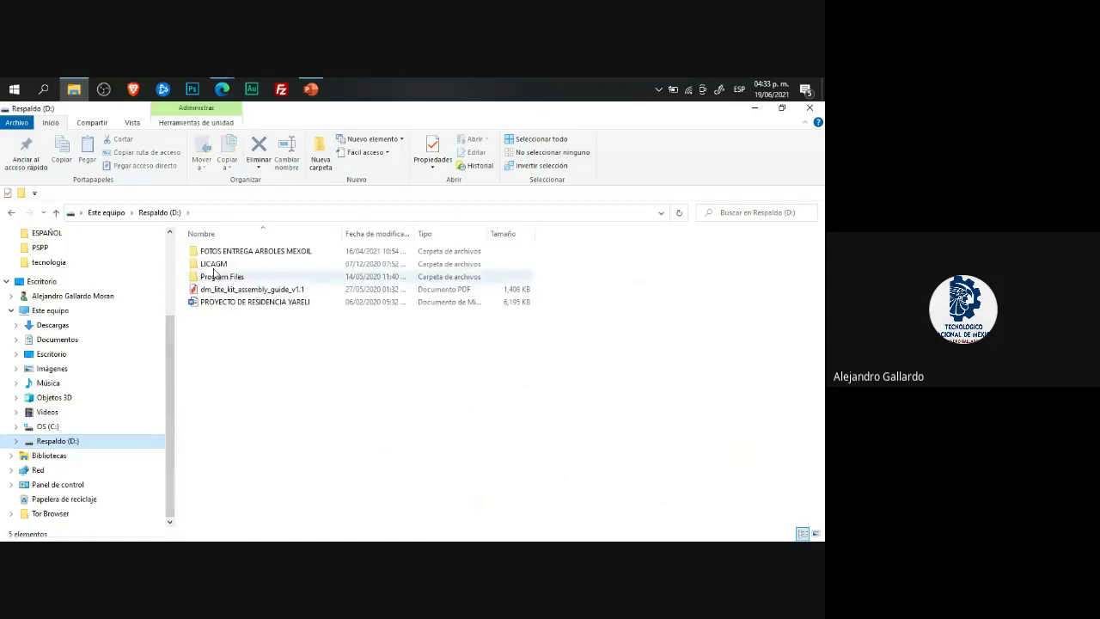
pyautogui.doubleClick(217, 264)
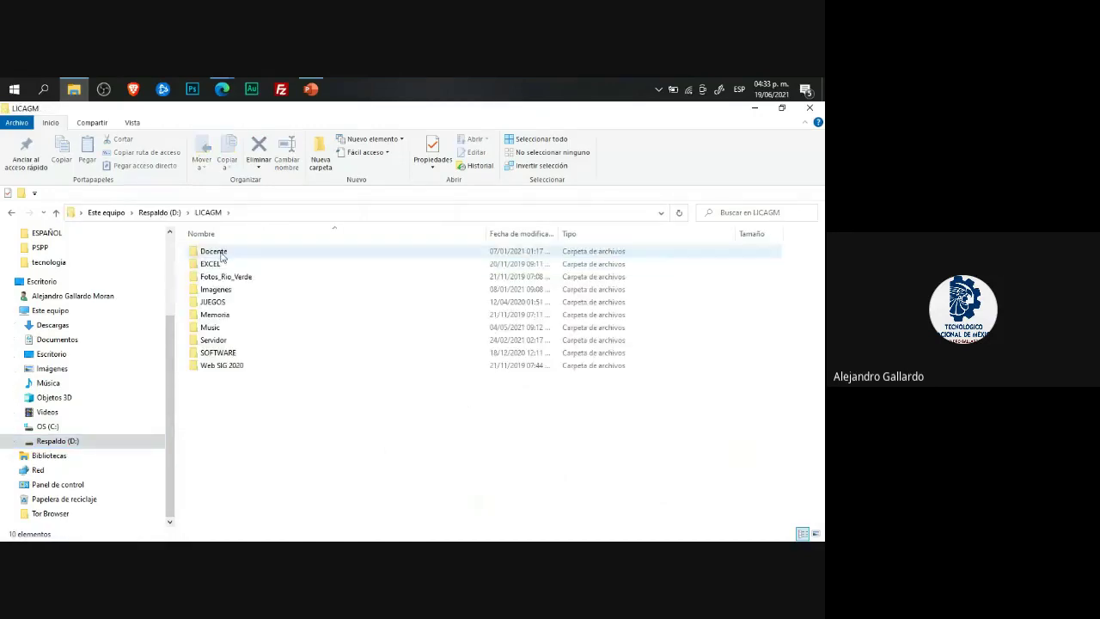
pyautogui.doubleClick(215, 252)
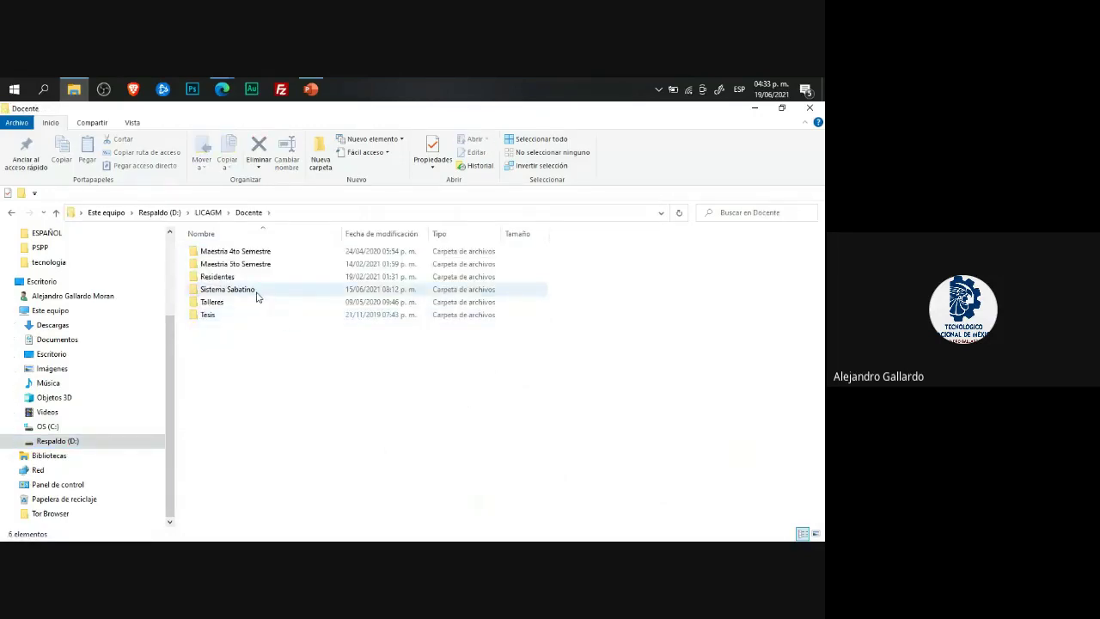
pyautogui.doubleClick(256, 292)
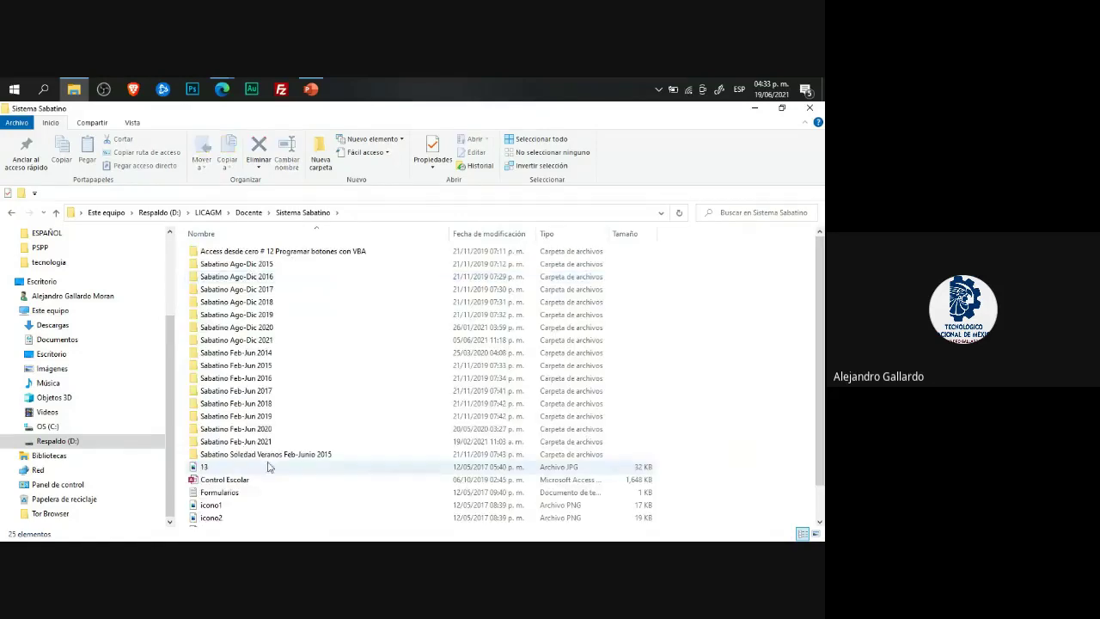
# Step: Browse through Sabatino Feb-Jun 2021, Ingeniería en Administración and 214-D to PSPP, and open the Word document EJERCICIOS APLICACIONES ESTADISTICA PSPP
pyautogui.doubleClick(258, 441)
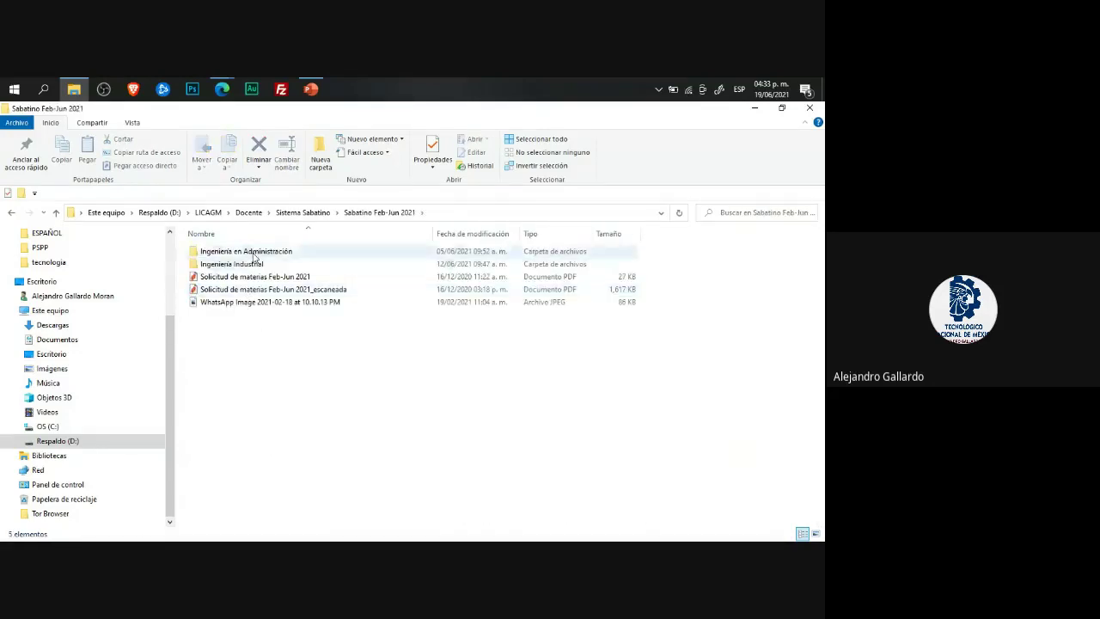
pyautogui.doubleClick(253, 254)
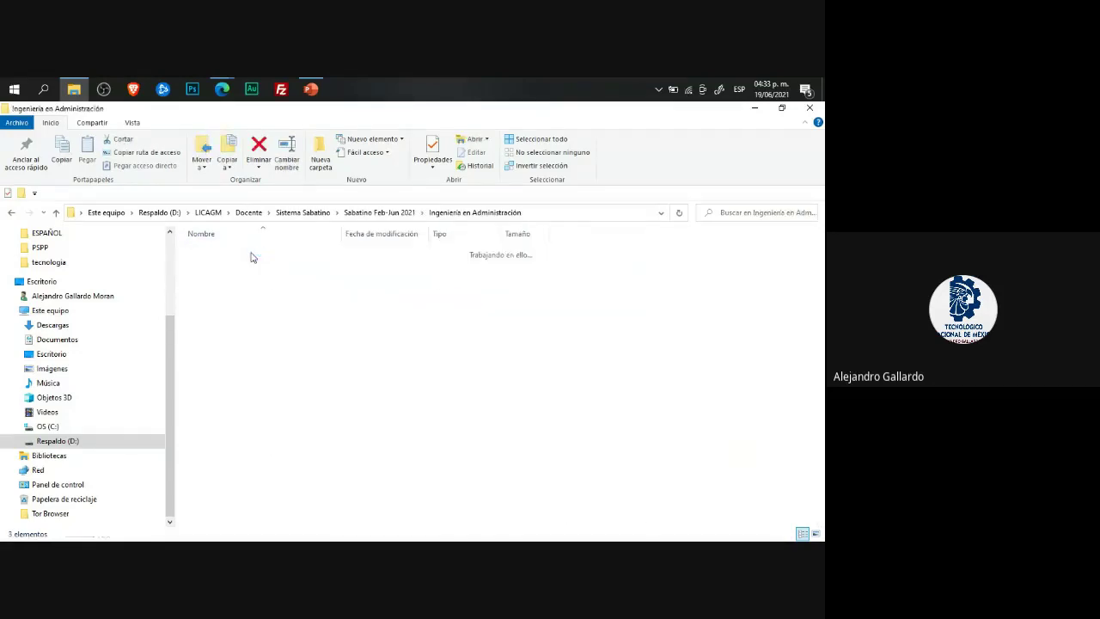
pyautogui.doubleClick(227, 255)
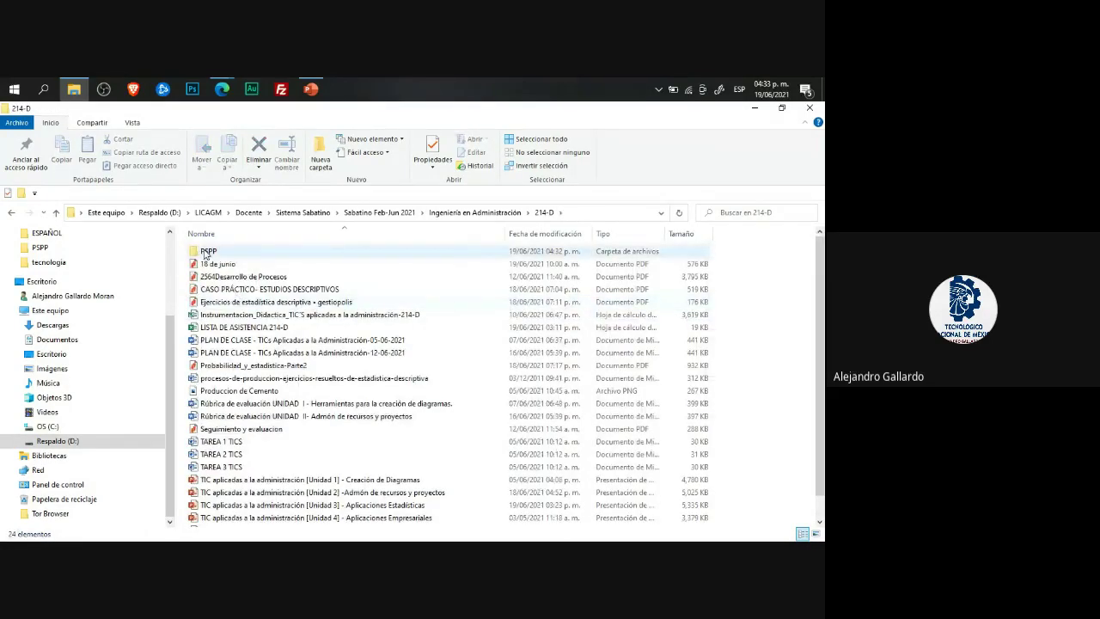
pyautogui.scroll(-1, 361, 378)
pyautogui.scroll(1, 352, 378)
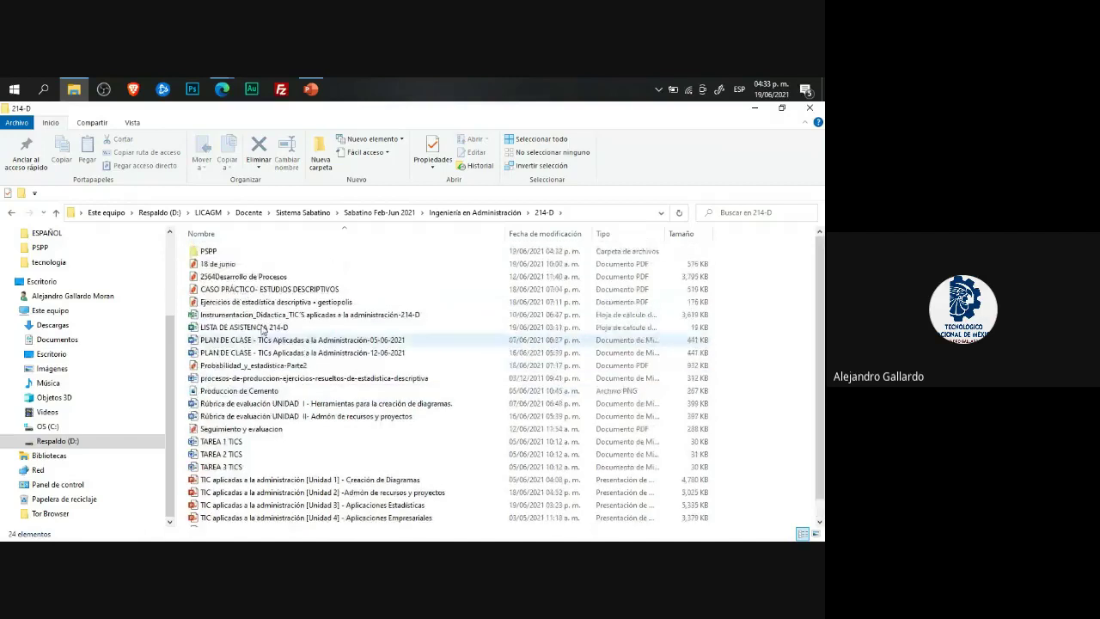
pyautogui.doubleClick(217, 255)
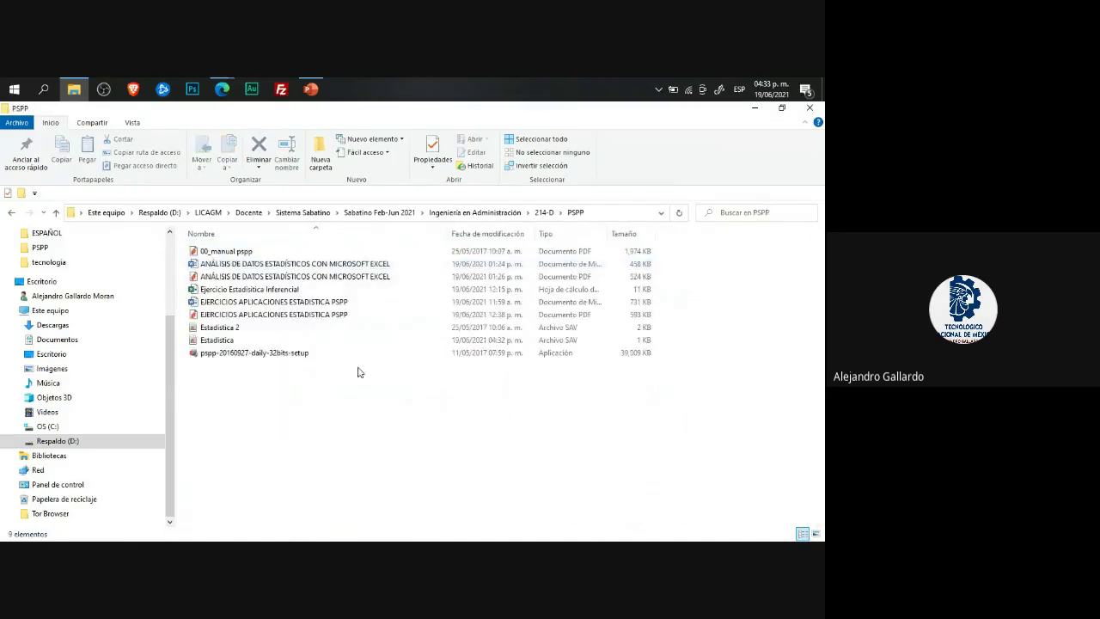
pyautogui.click(307, 301)
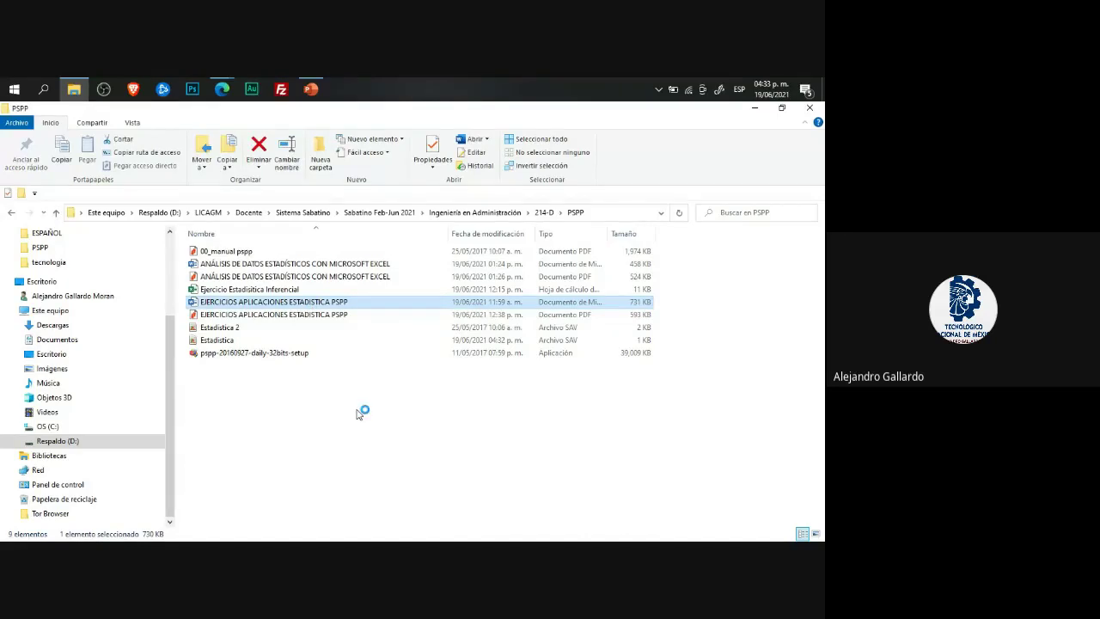
# Step: Check the Classroom PDF, the Meet call and the PowerPoint slide show, and return to the PSPP folder in File Explorer
pyautogui.moveTo(225, 87)
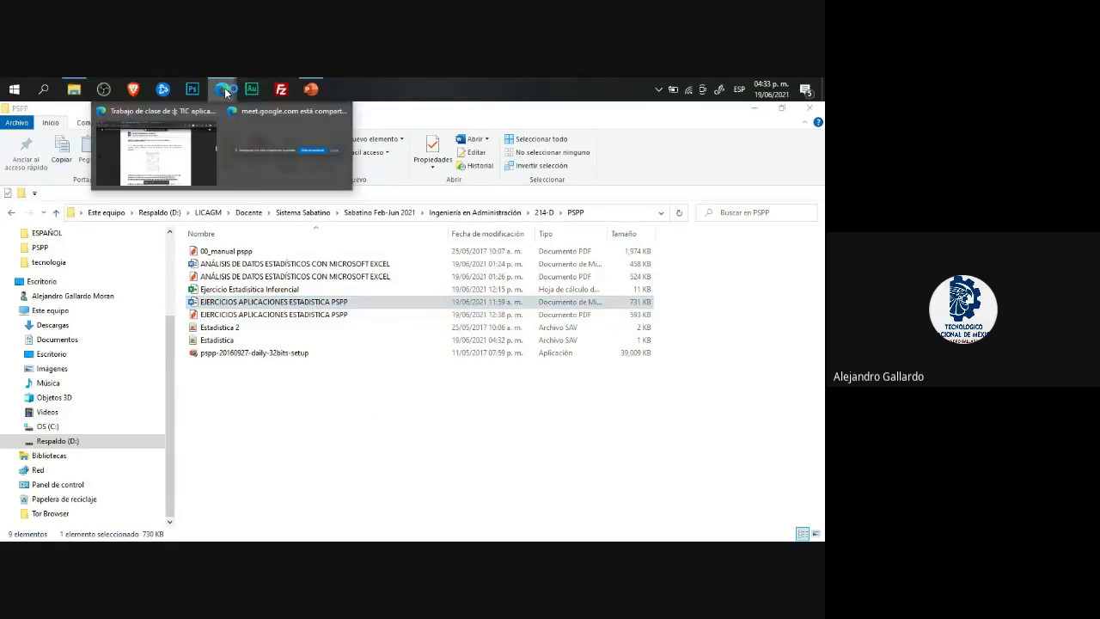
pyautogui.click(163, 137)
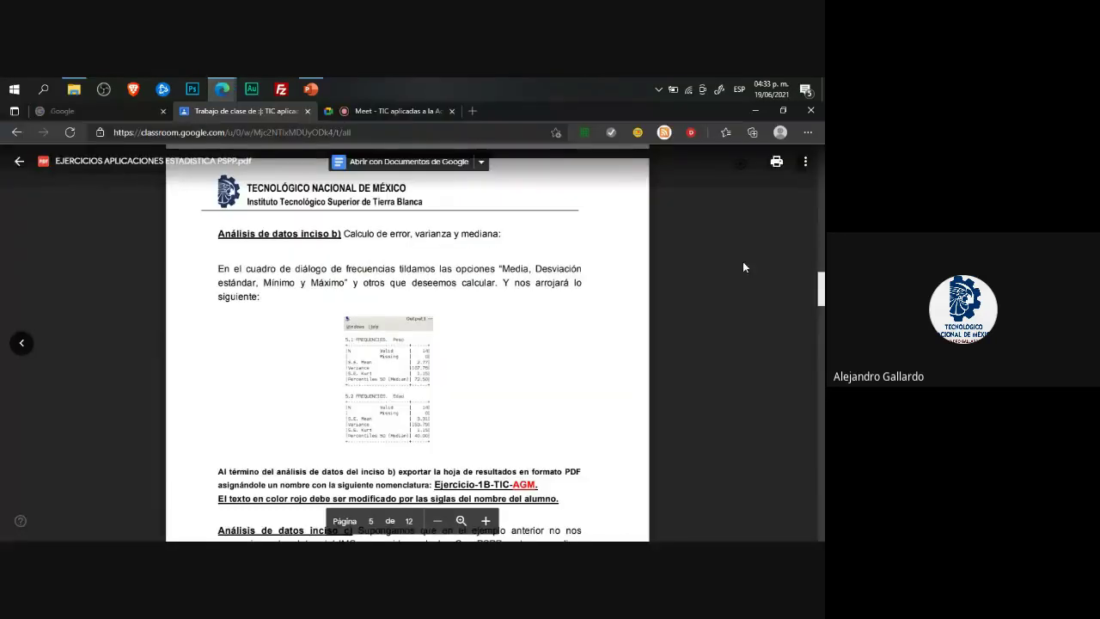
pyautogui.click(696, 349)
pyautogui.click(398, 111)
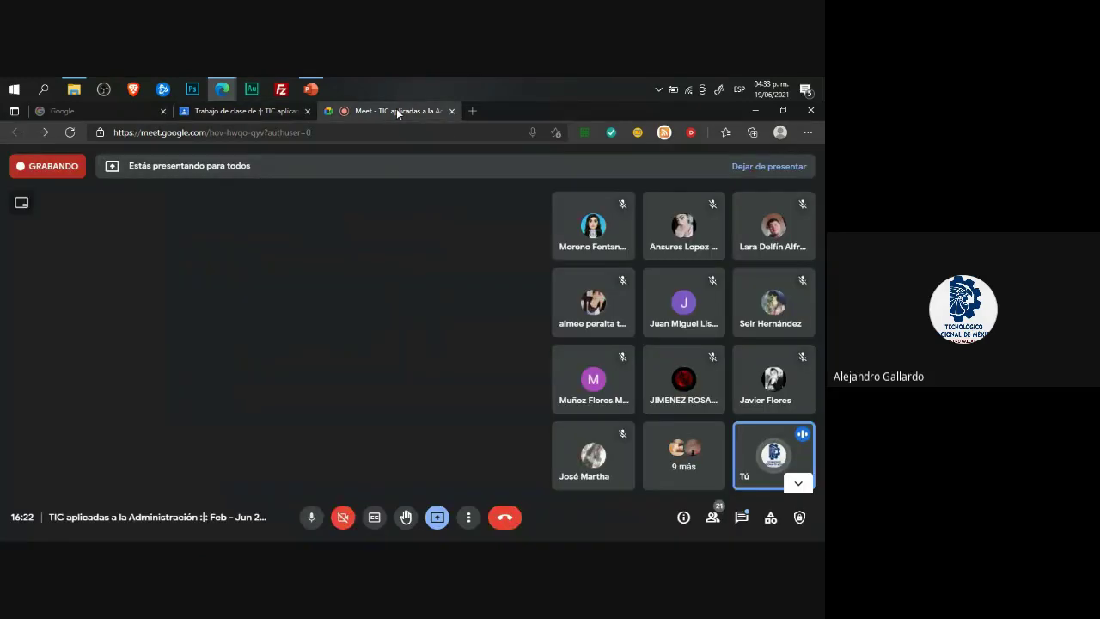
pyautogui.click(316, 93)
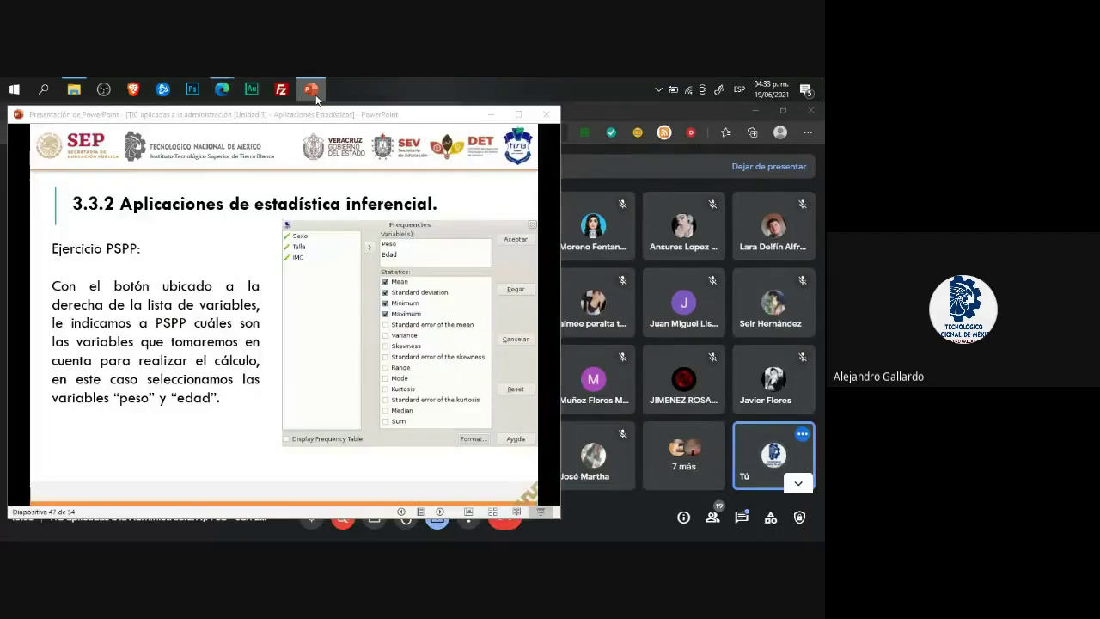
pyautogui.click(315, 95)
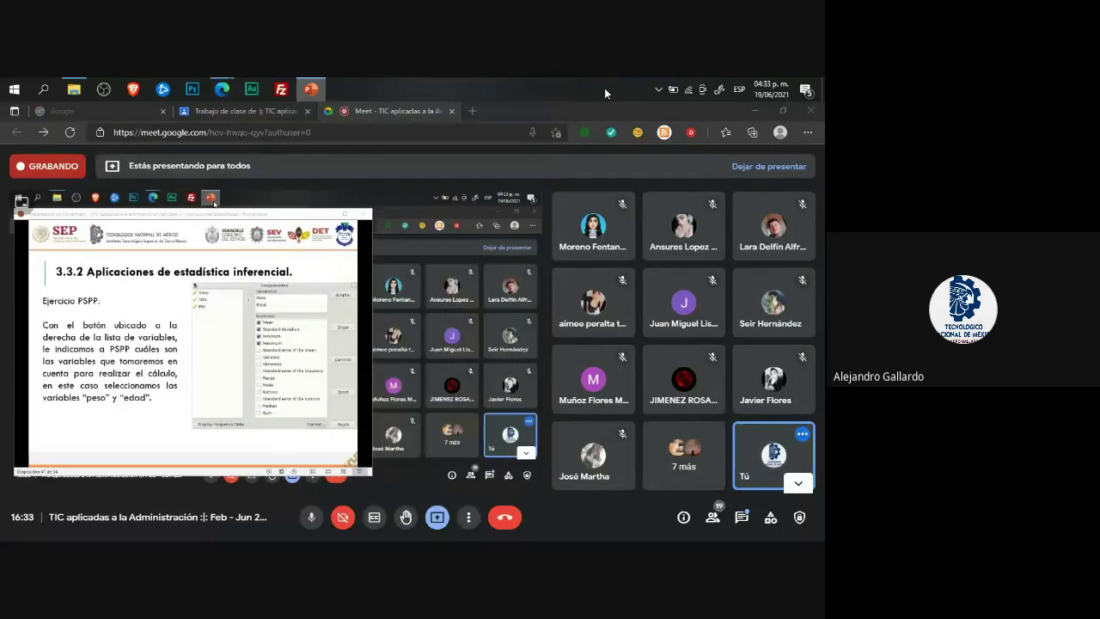
pyautogui.hotkey('alt', 'Tab')
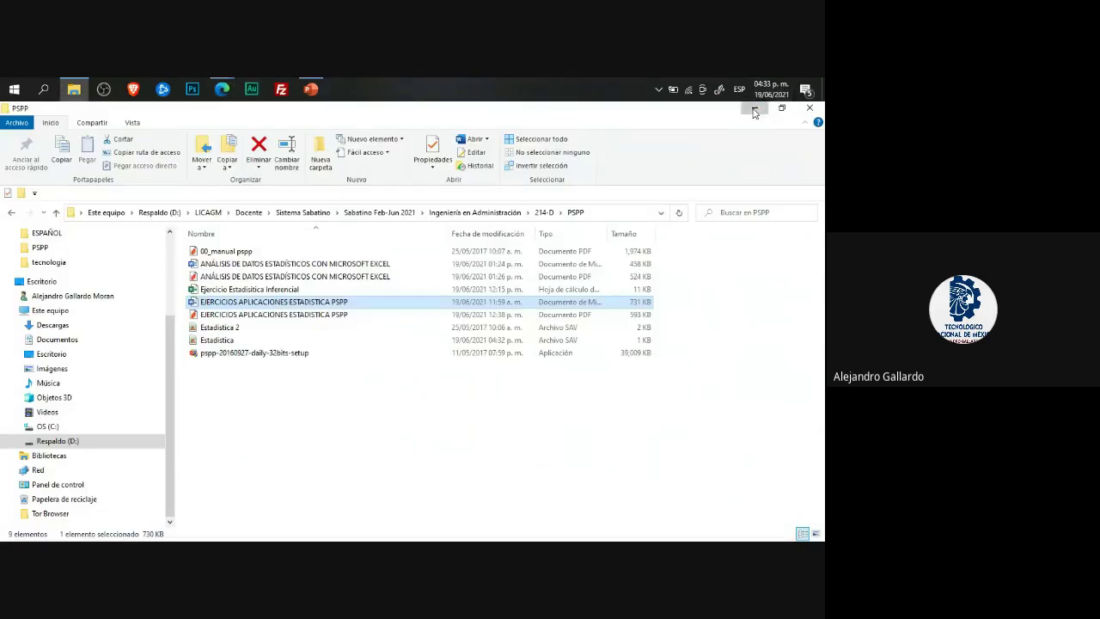
# Step: Minimize File Explorer to return to the EJERCICIOS APLICACIONES ESTADISTICA PSPP document in Word and close the dialog covering it
pyautogui.click(753, 113)
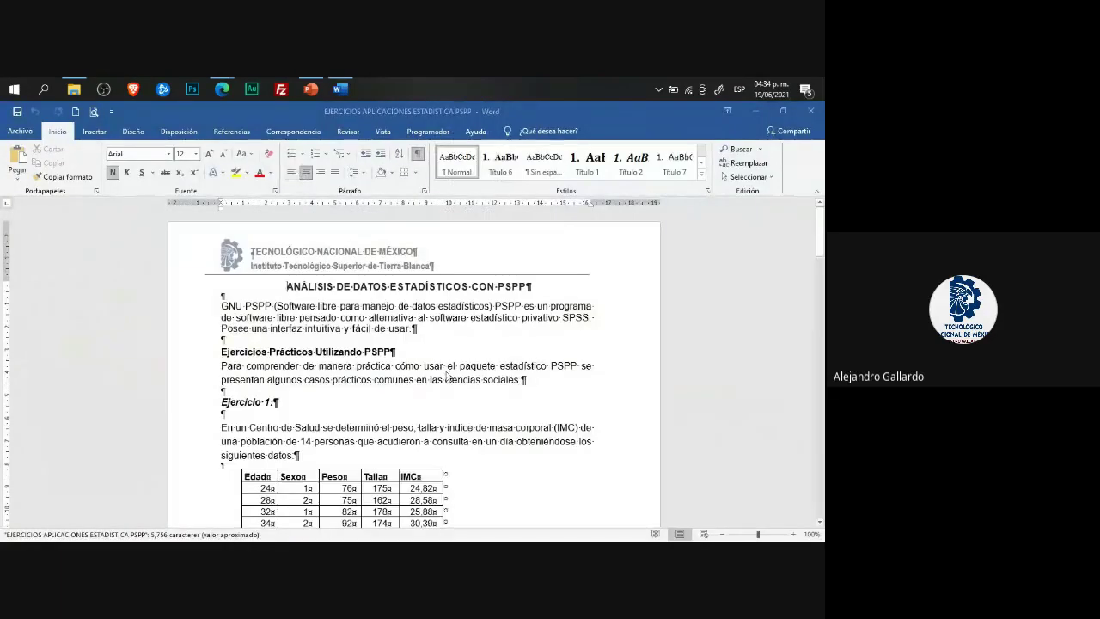
pyautogui.scroll(-15, 446, 375)
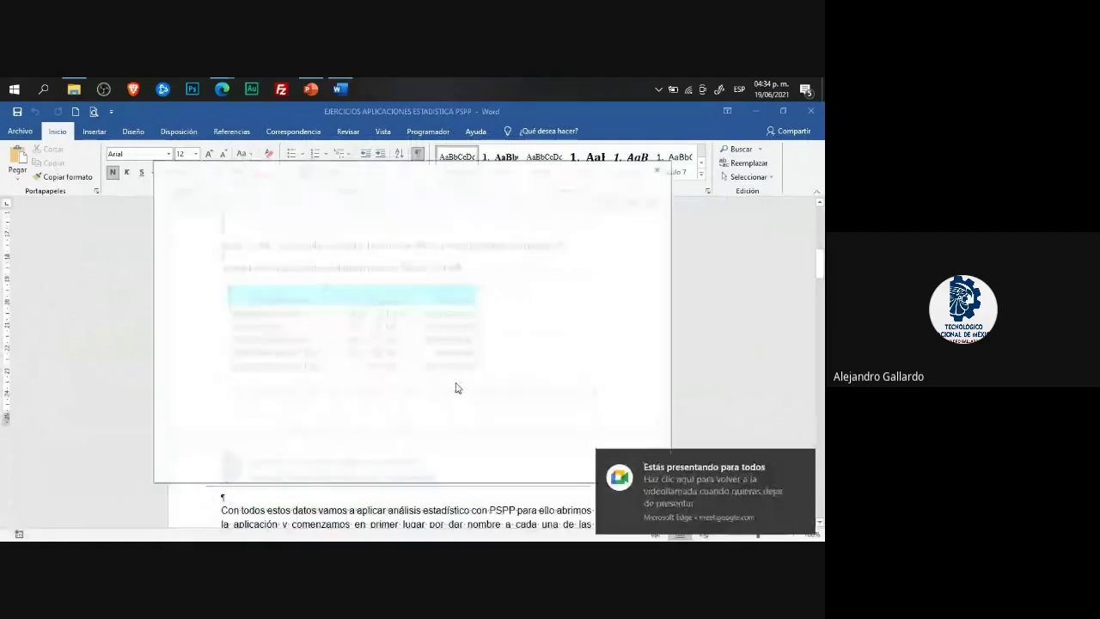
pyautogui.click(659, 170)
pyautogui.scroll(-3, 639, 348)
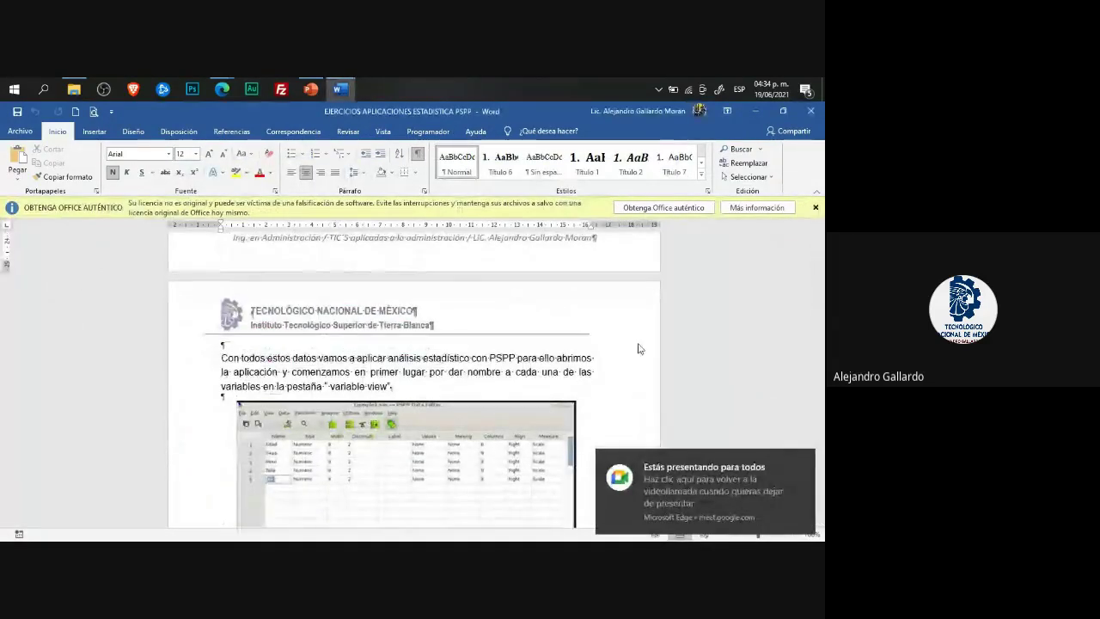
# Step: Review the variable view and data view setup, then the inciso a) instructions through its sample output and PDF export naming
pyautogui.scroll(-6, 638, 348)
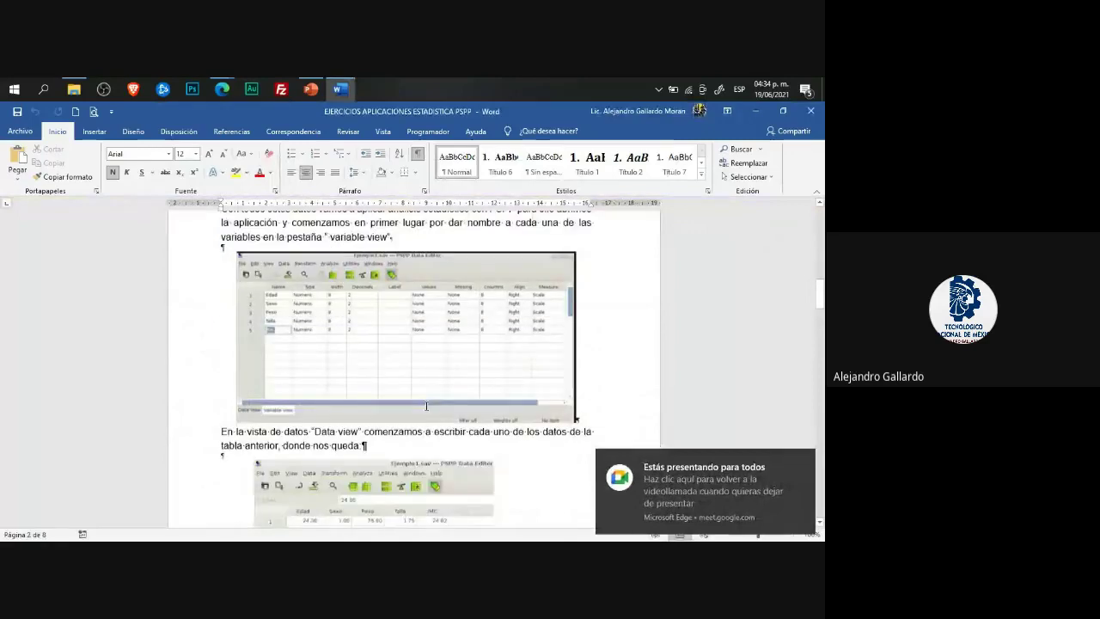
pyautogui.scroll(-3, 425, 407)
pyautogui.scroll(-3, 425, 407)
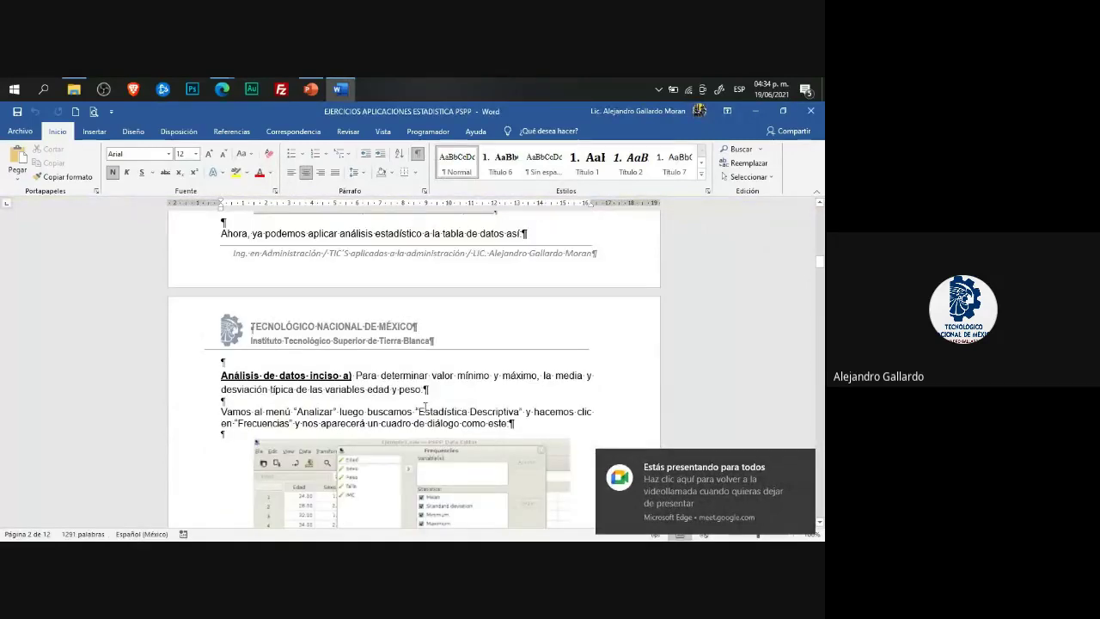
pyautogui.scroll(-12, 425, 408)
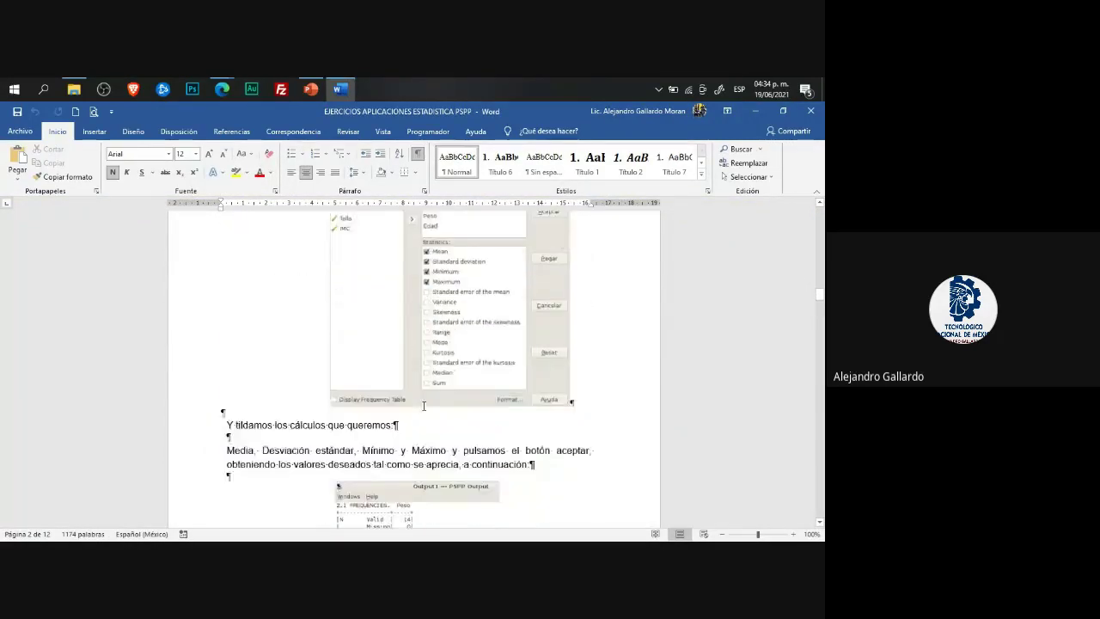
pyautogui.scroll(-3, 423, 405)
pyautogui.scroll(1, 404, 397)
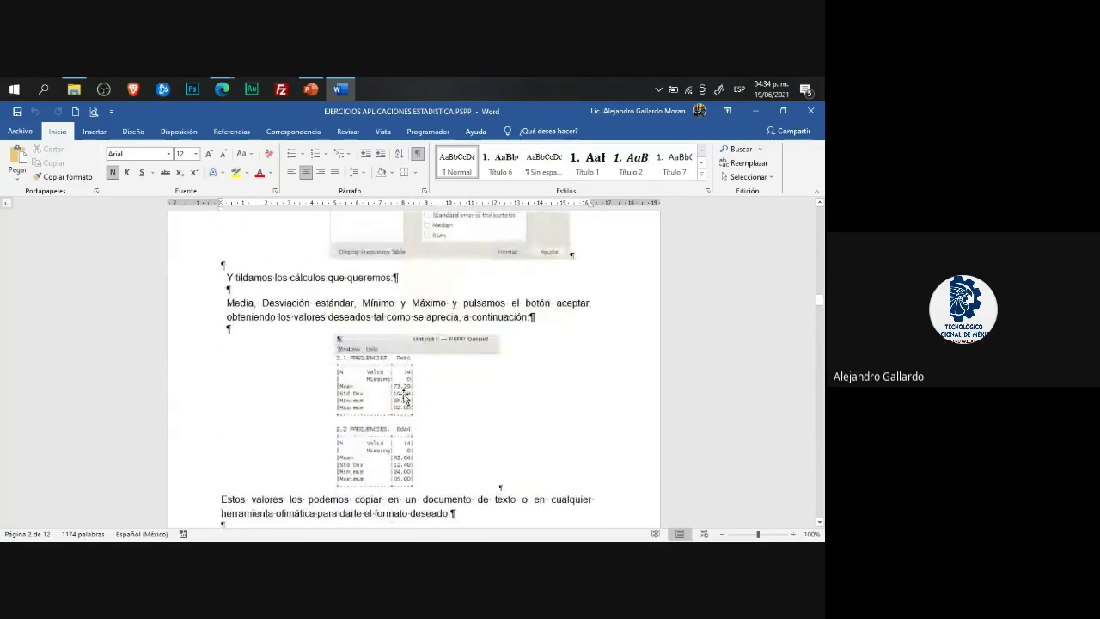
pyautogui.scroll(-2, 429, 403)
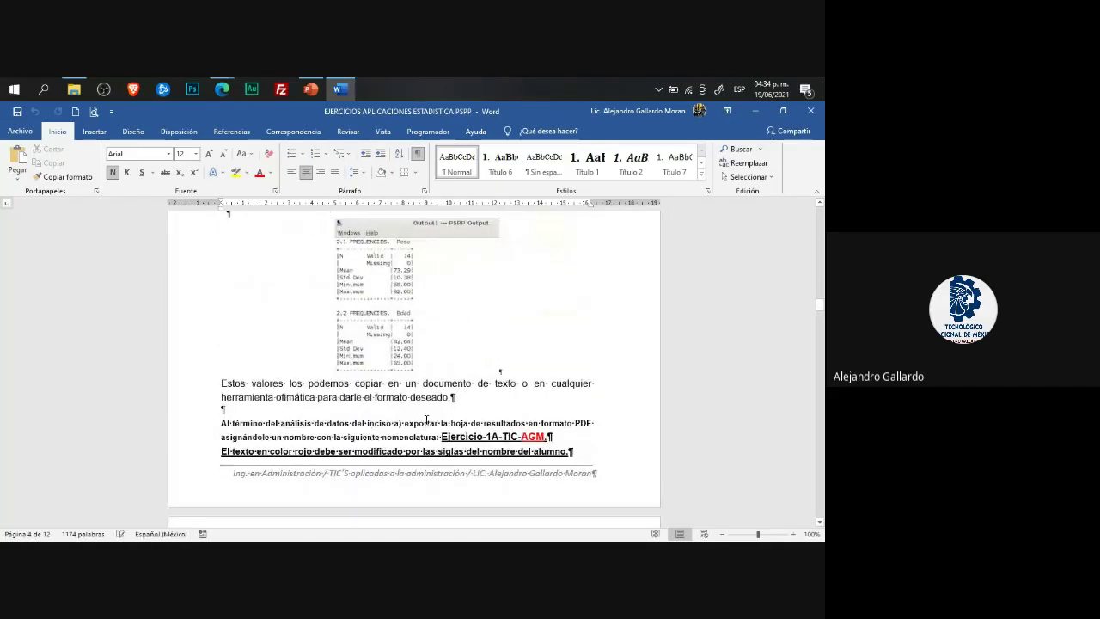
pyautogui.scroll(-2, 426, 421)
# Step: Read through inciso b), the IMC calculation in inciso c) and the T student test in inciso d)
pyautogui.scroll(-6, 423, 424)
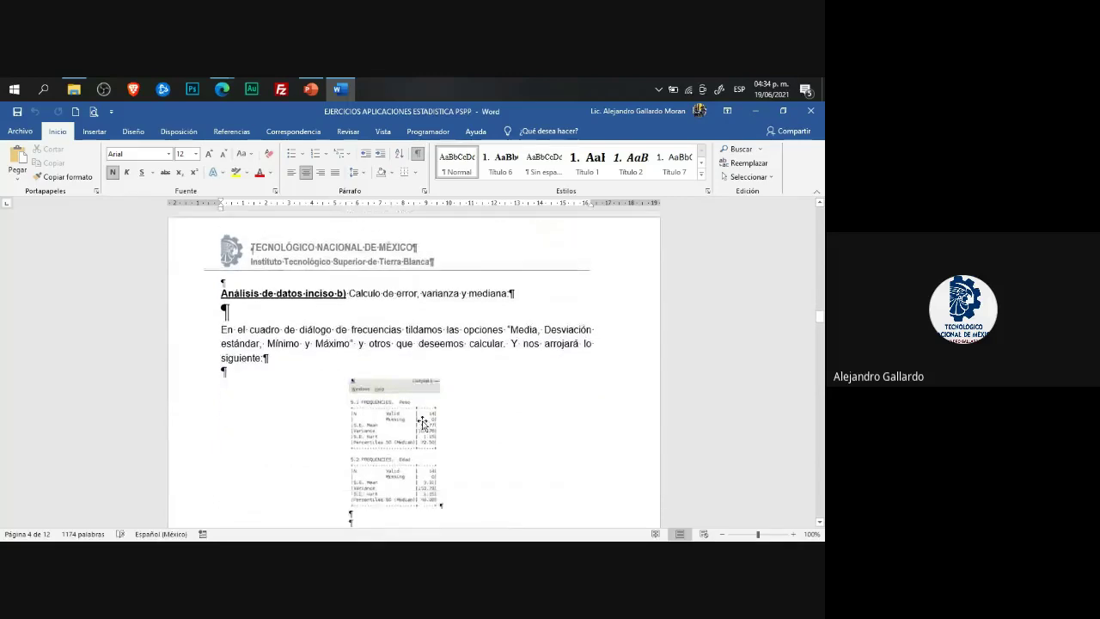
pyautogui.scroll(-2, 423, 424)
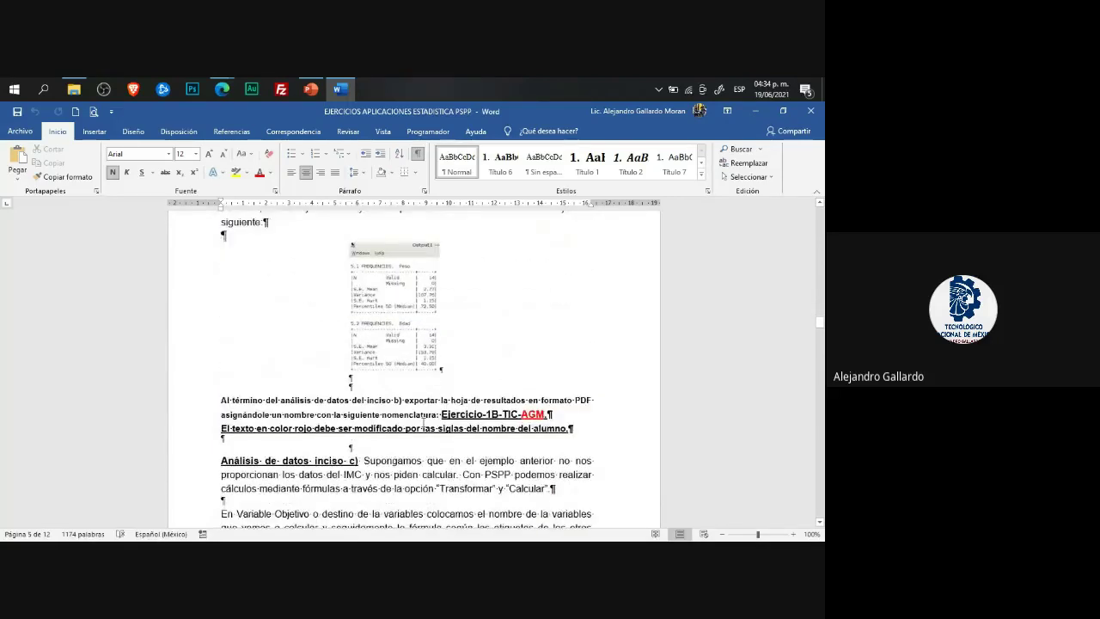
pyautogui.scroll(-1, 422, 425)
pyautogui.scroll(-3, 490, 427)
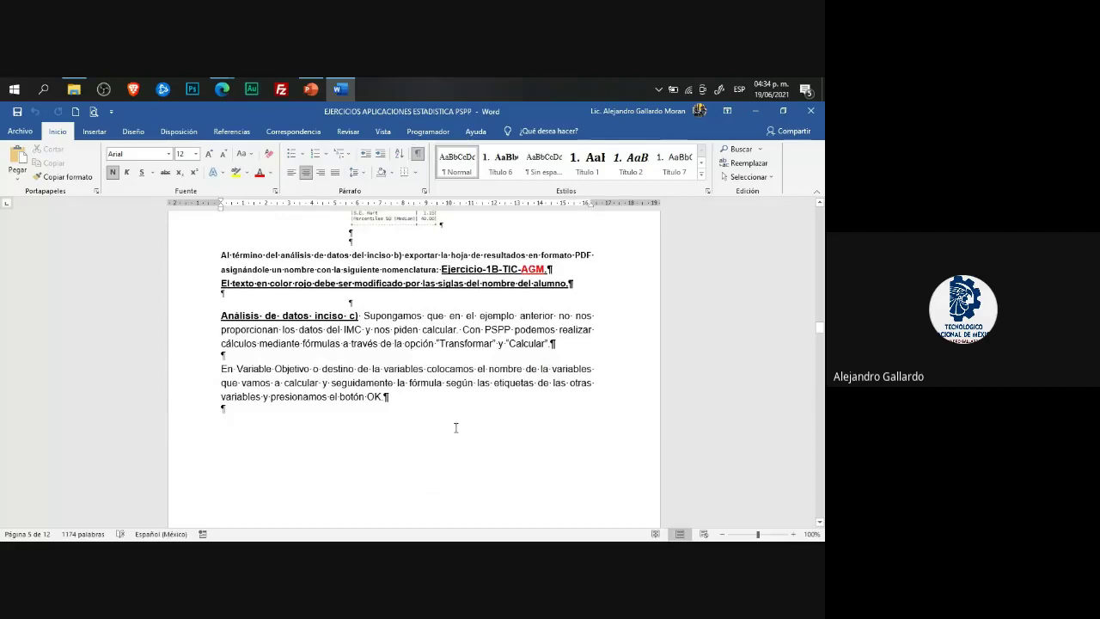
pyautogui.scroll(-12, 455, 426)
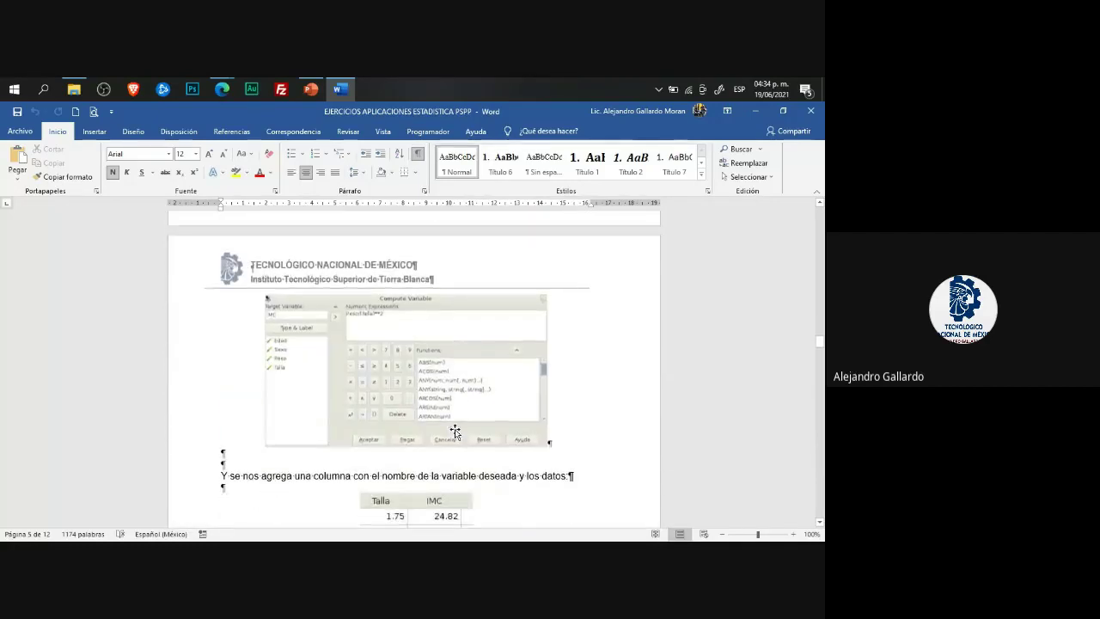
pyautogui.scroll(-7, 455, 430)
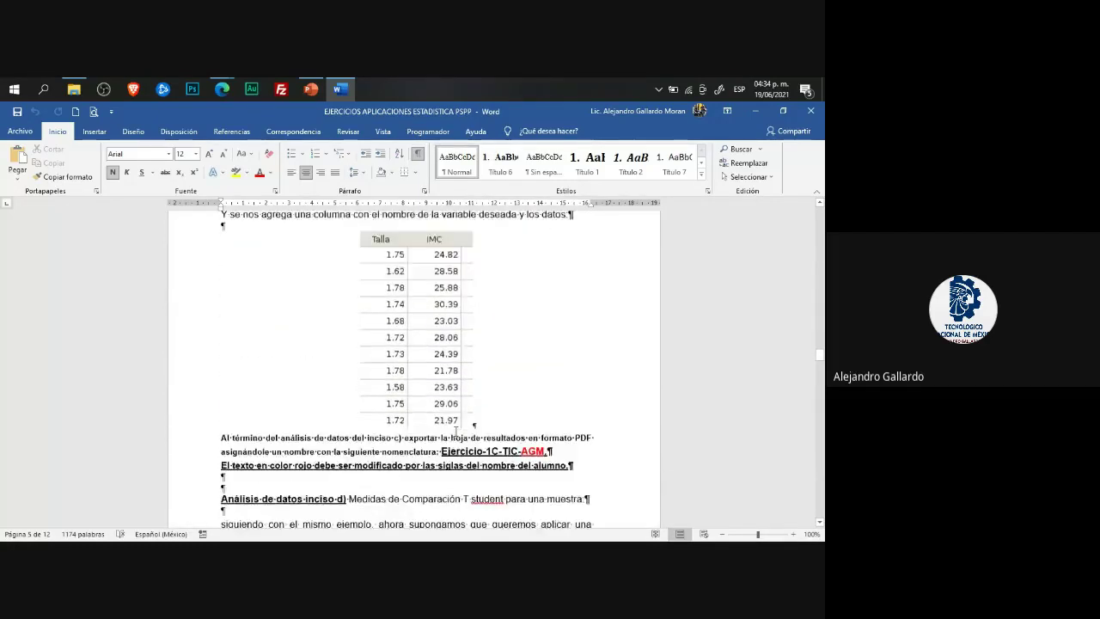
pyautogui.scroll(-5, 455, 430)
pyautogui.scroll(-7, 455, 434)
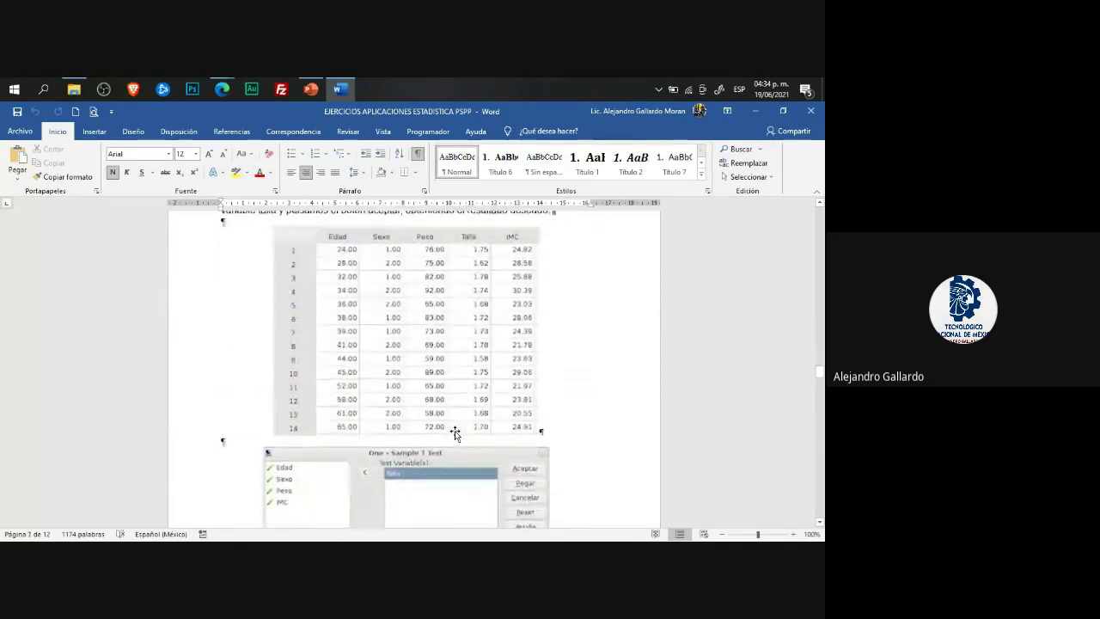
# Step: Go back to the inciso b) heading, highlight "Calculo de error, varianza y mediana" and clear the selection
pyautogui.scroll(18, 454, 432)
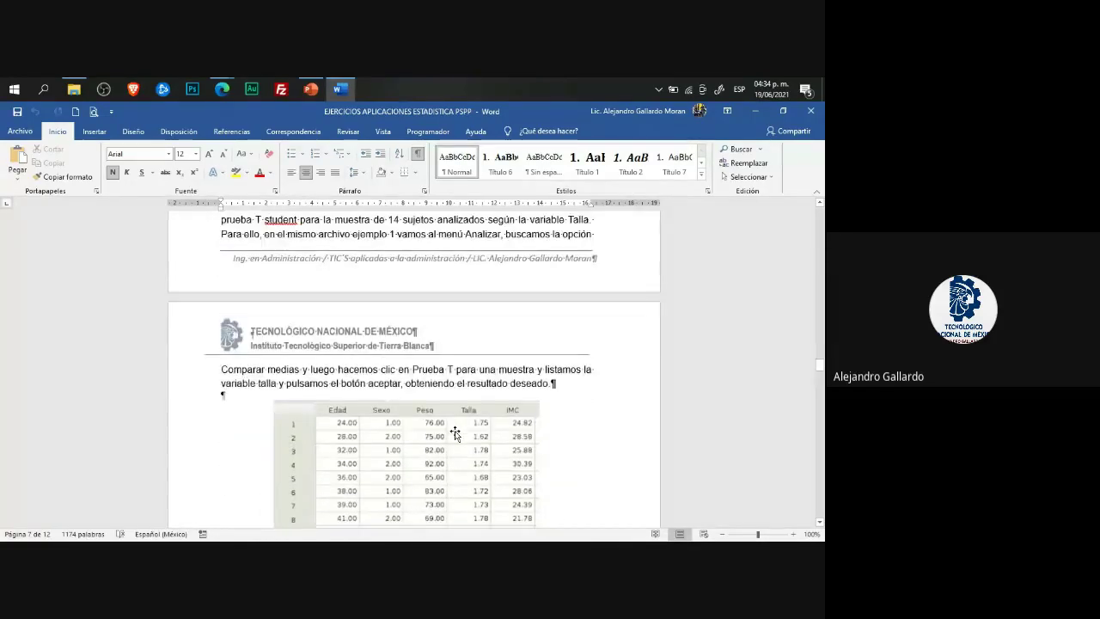
pyautogui.scroll(15, 455, 430)
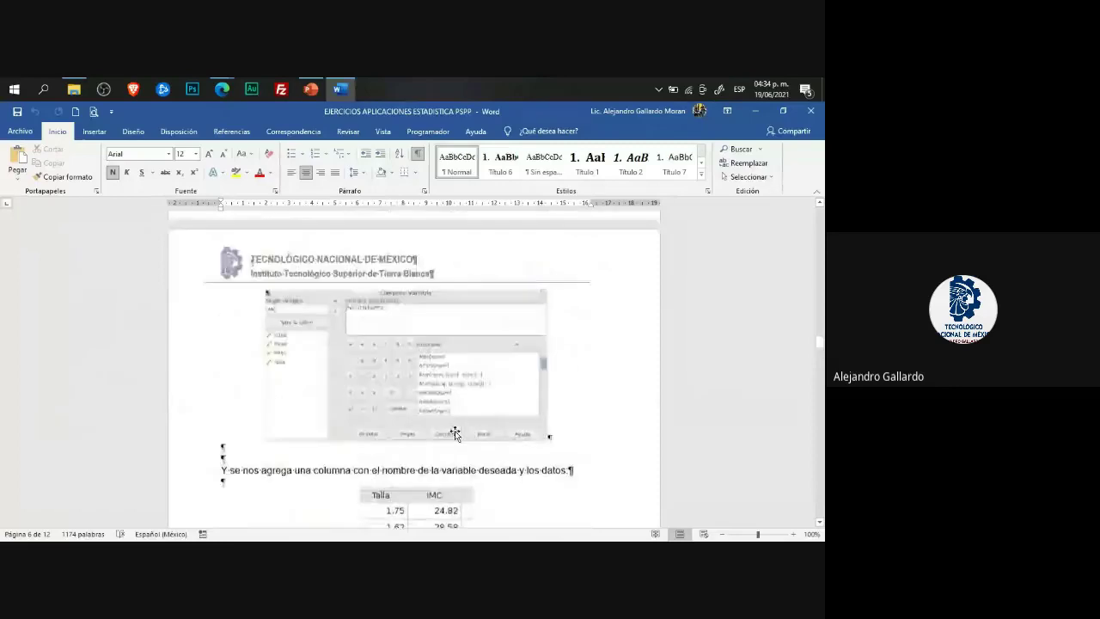
pyautogui.scroll(3, 454, 432)
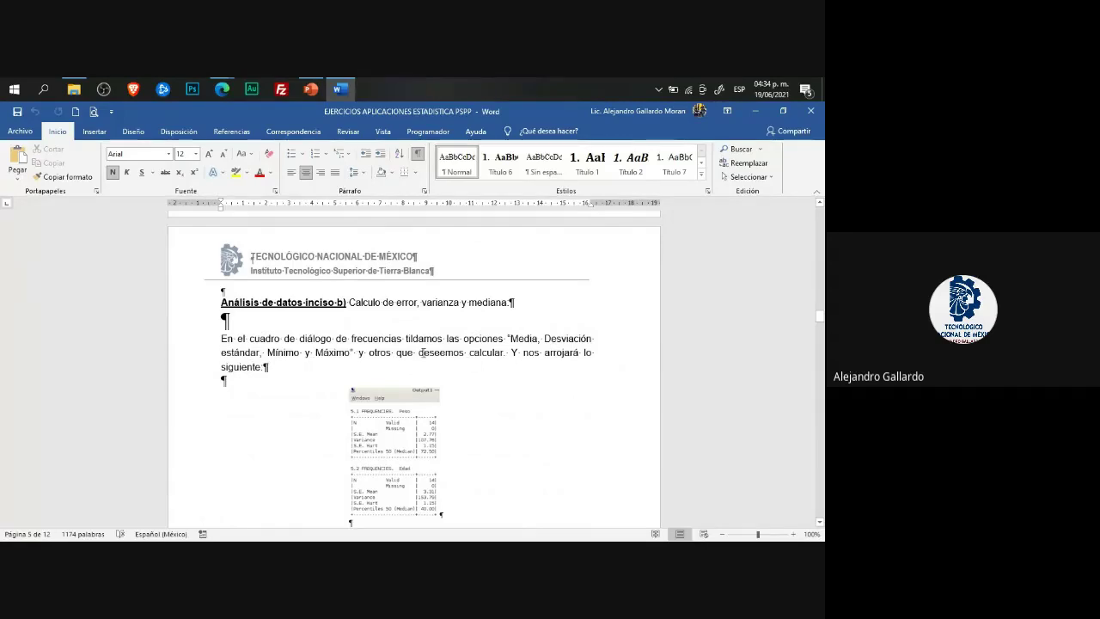
pyautogui.click(422, 352)
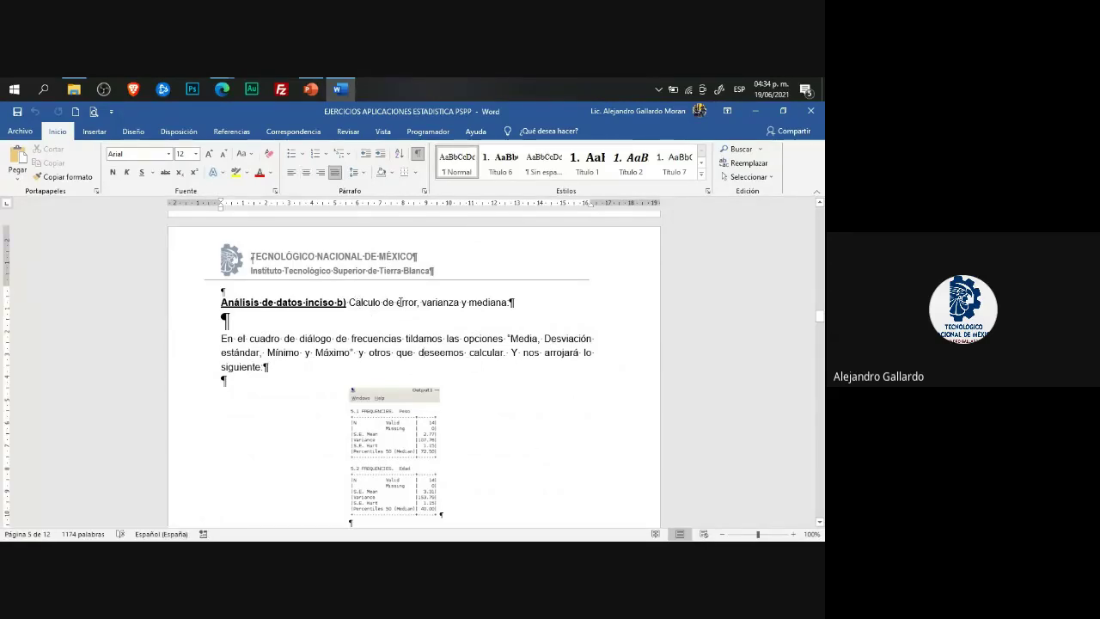
pyautogui.press('Up')
pyautogui.press('Up')
pyautogui.press('Up')
pyautogui.moveTo(349, 303); pyautogui.dragTo(516, 303)
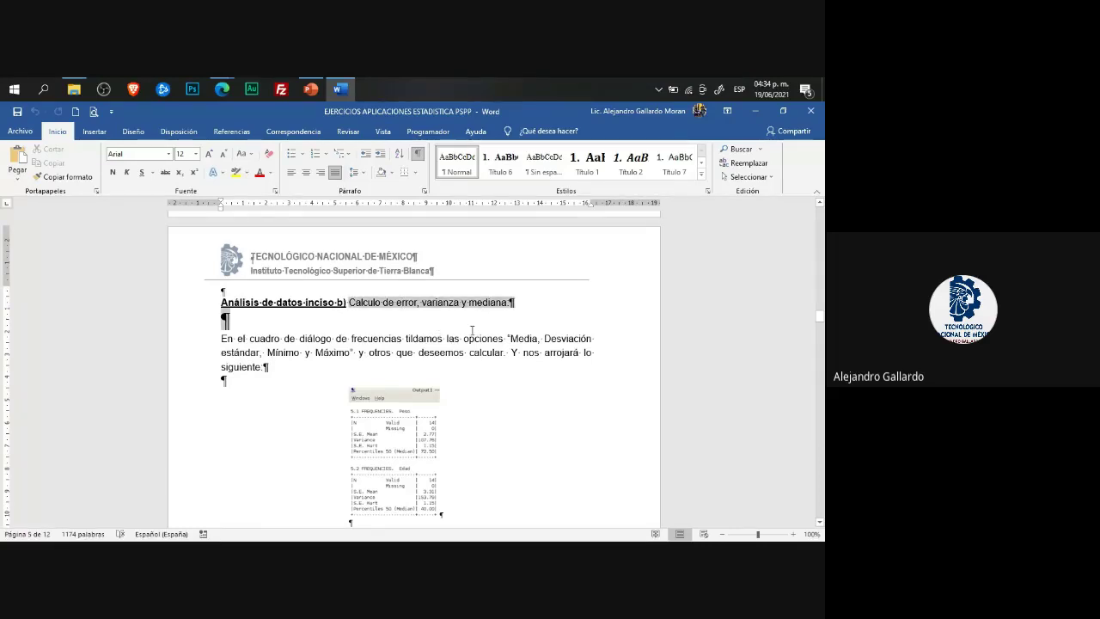
pyautogui.click(367, 296)
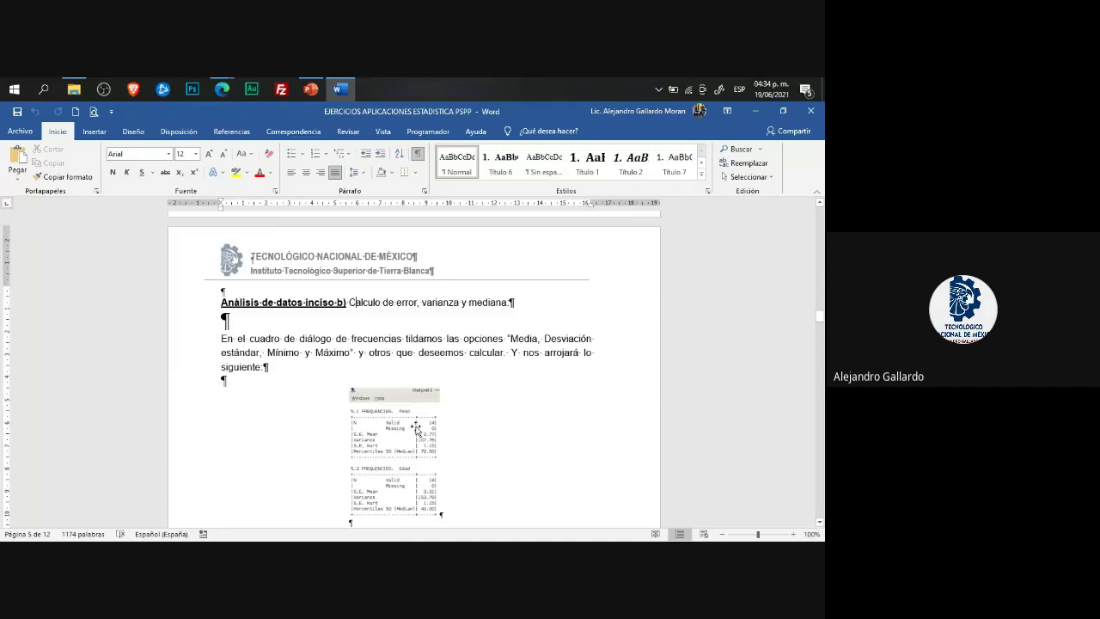
# Step: Examine the inciso b) sample output and PDF export instructions, then revisit the frequencies variable selection in inciso a)
pyautogui.scroll(-1, 419, 425)
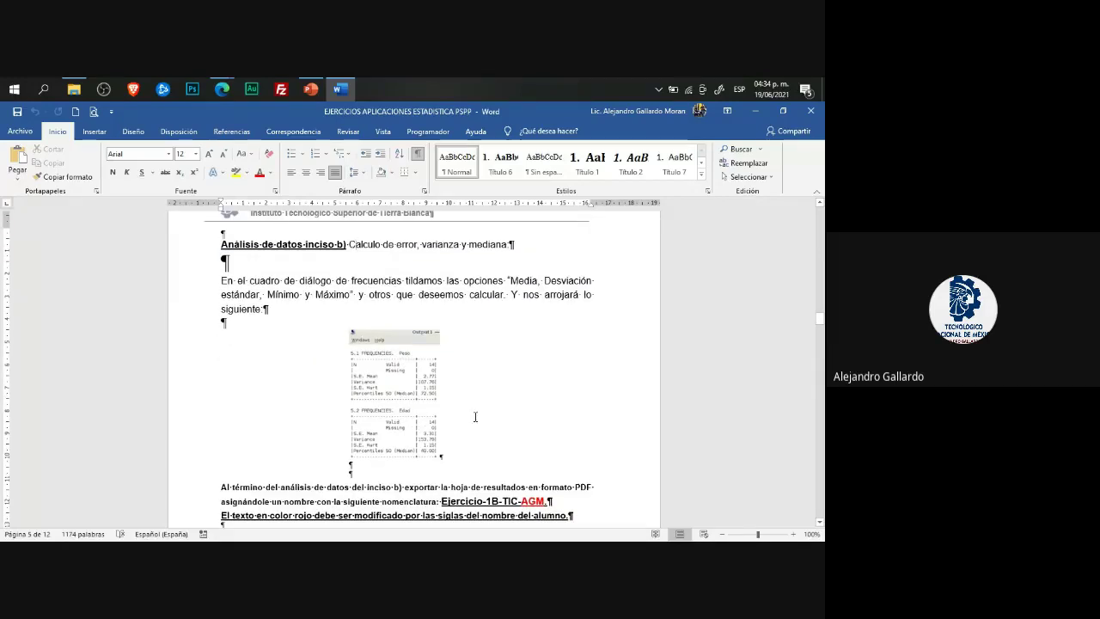
pyautogui.scroll(-1, 475, 417)
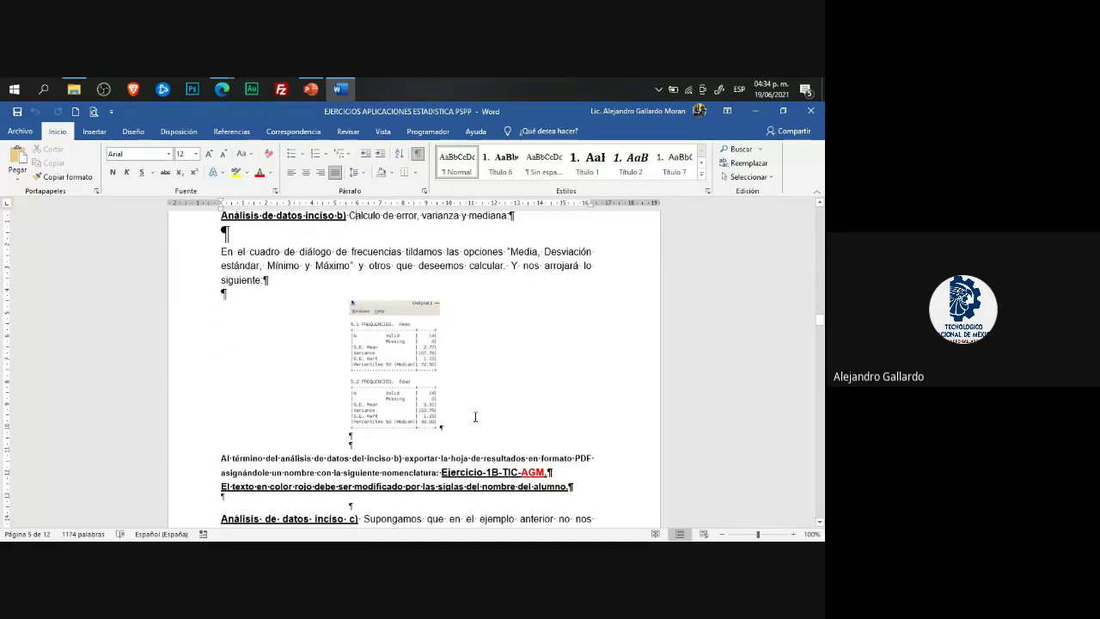
pyautogui.scroll(20, 475, 417)
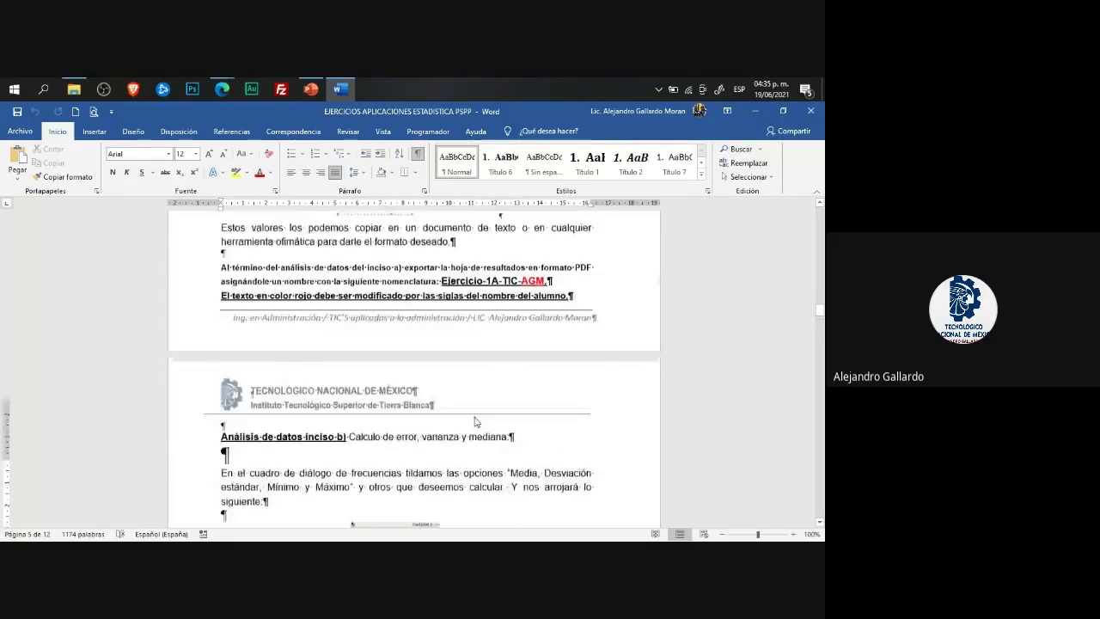
pyautogui.scroll(10, 475, 418)
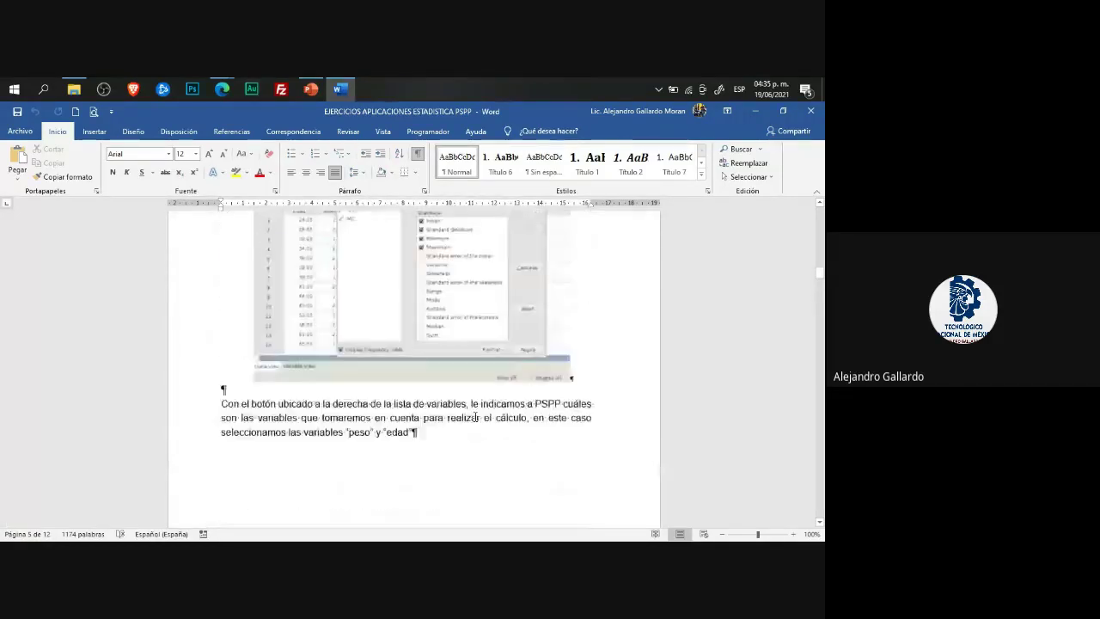
# Step: Close the Word exercises document and bring up the open Microsoft Edge windows to return to the Meet call
pyautogui.click(806, 115)
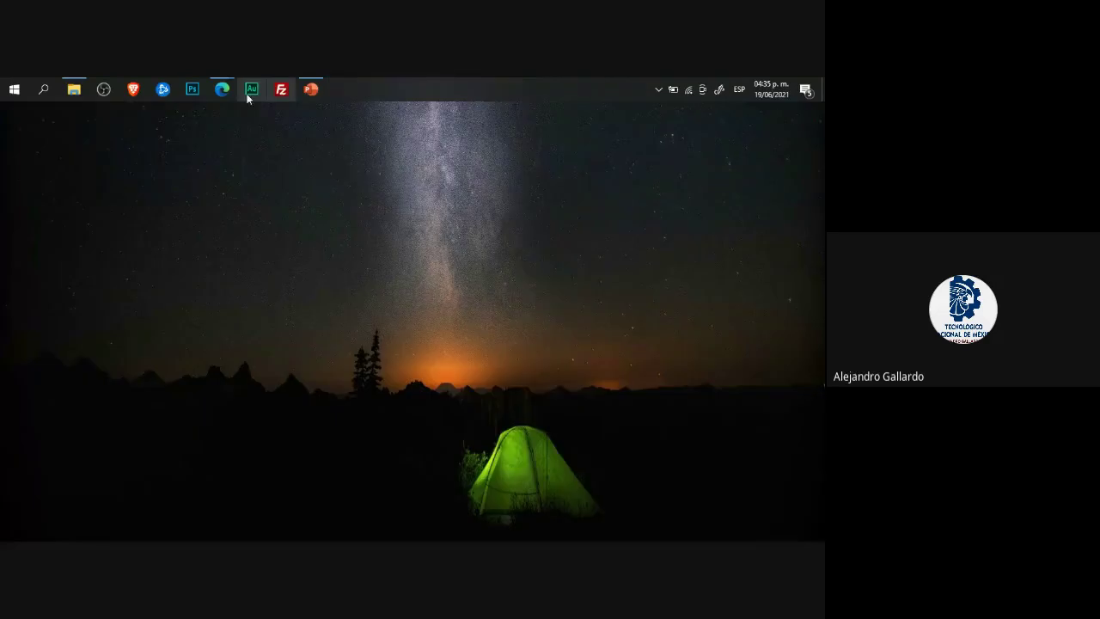
pyautogui.moveTo(222, 90)
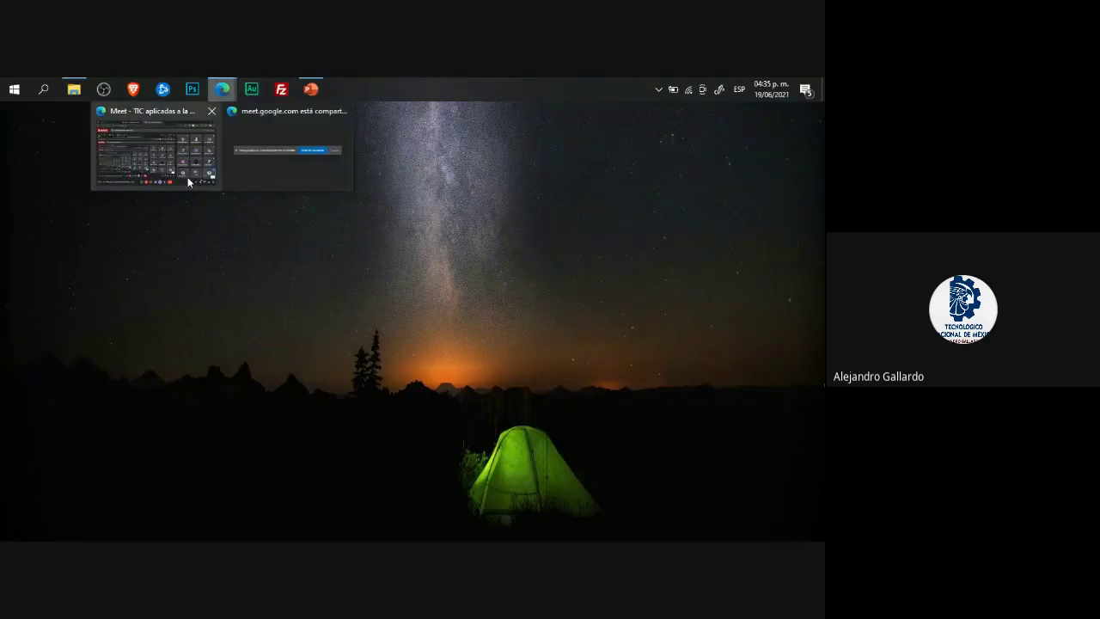